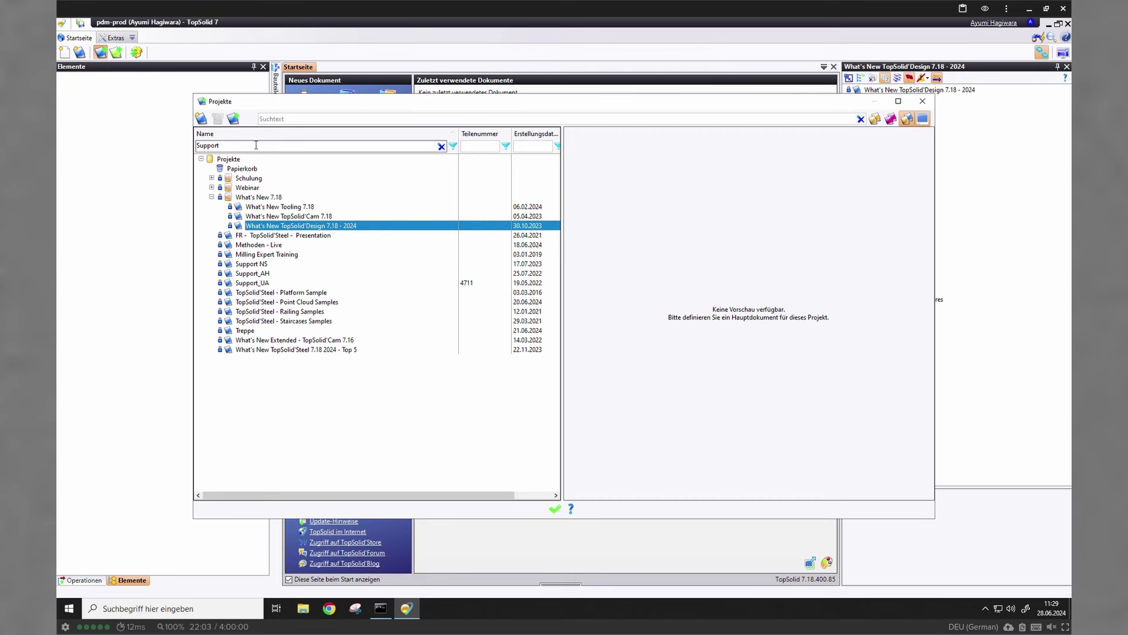
Filter the project list to names containing "Support", check the matching projects, and switch the filter off
key("Return")
key("Return")
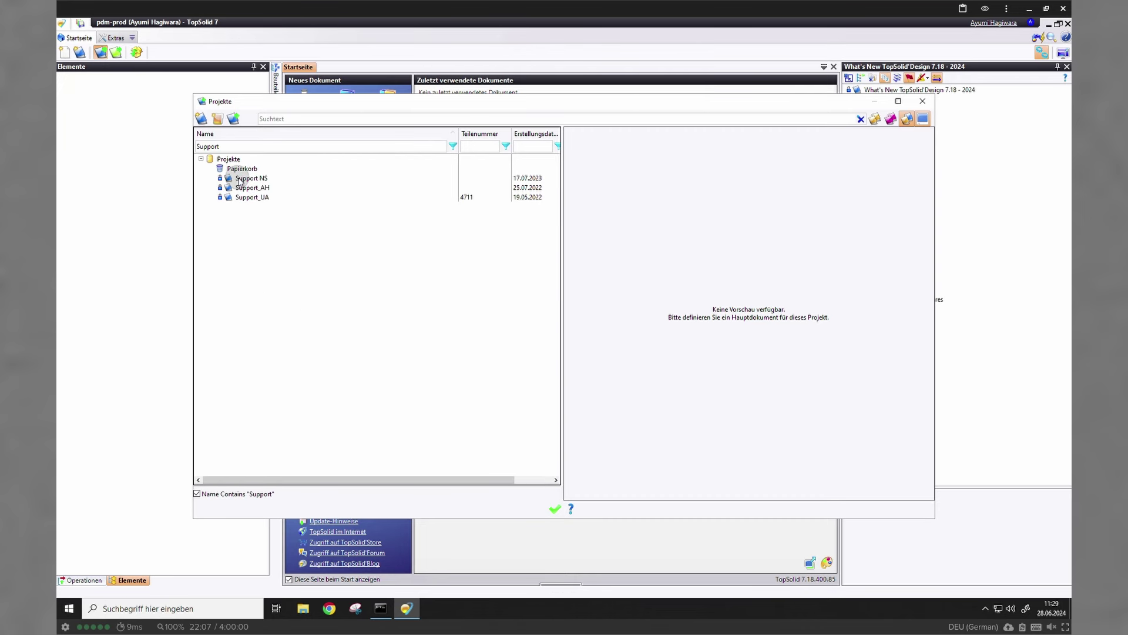
left_click(242, 179)
left_click(247, 188)
left_click(251, 198)
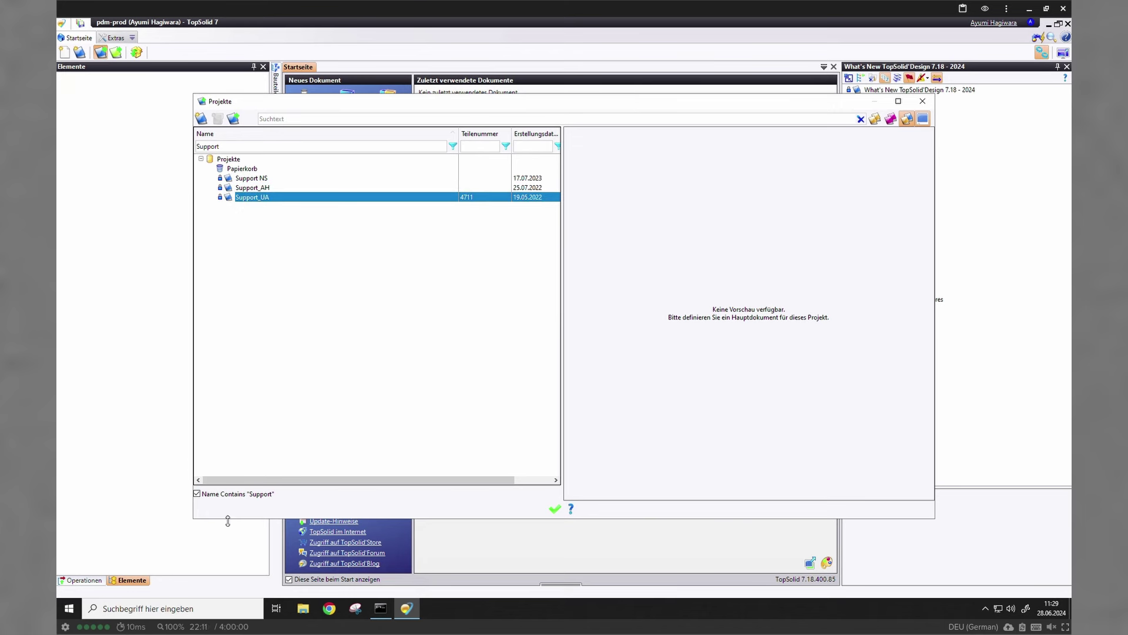
left_click(197, 494)
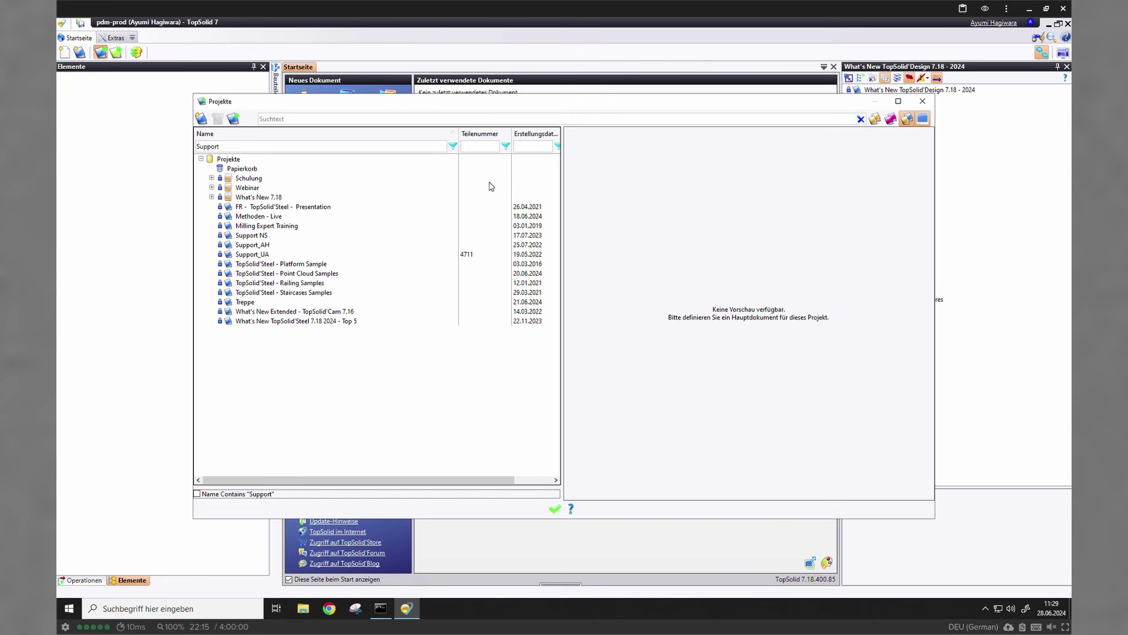
Filter the project list by part number 4711 and select the Support_UA project
left_click(480, 148)
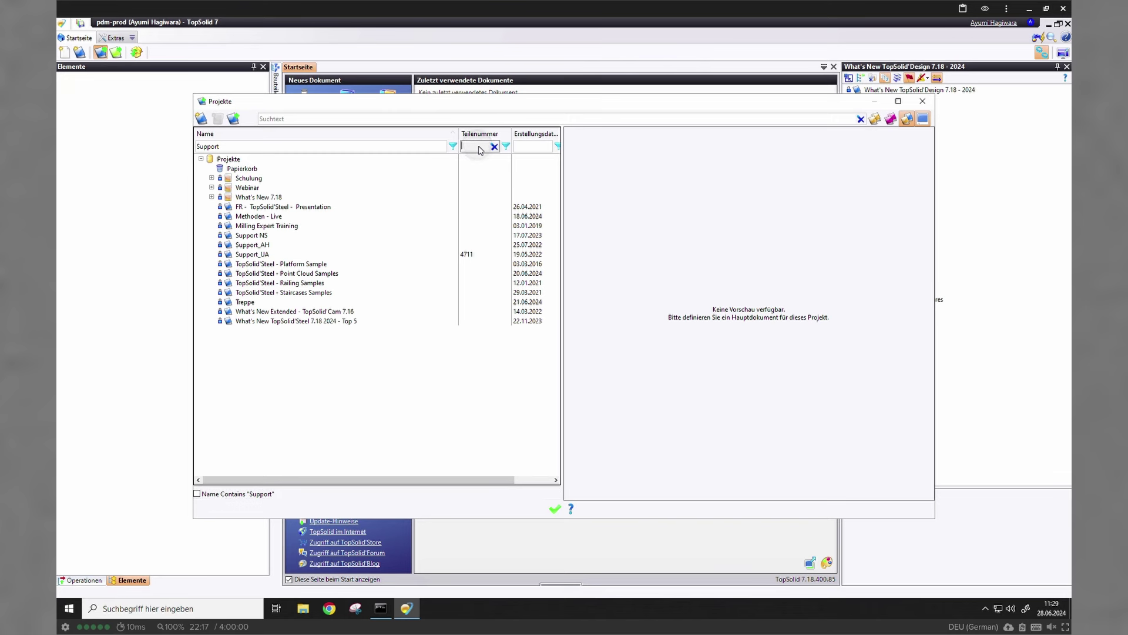
left_click(506, 147)
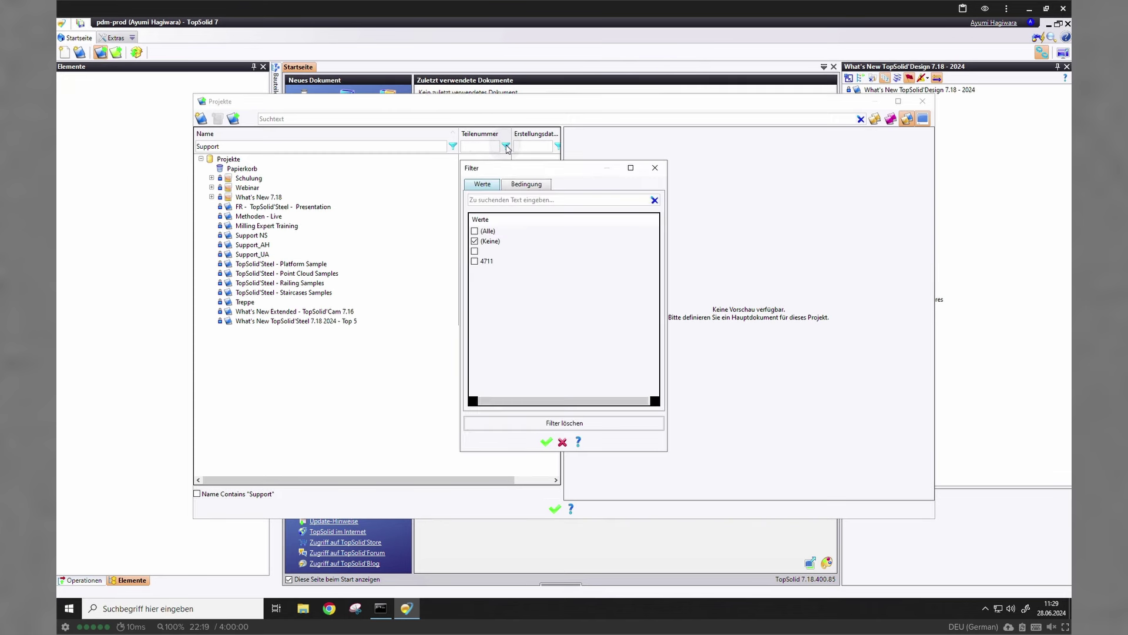
left_click(474, 261)
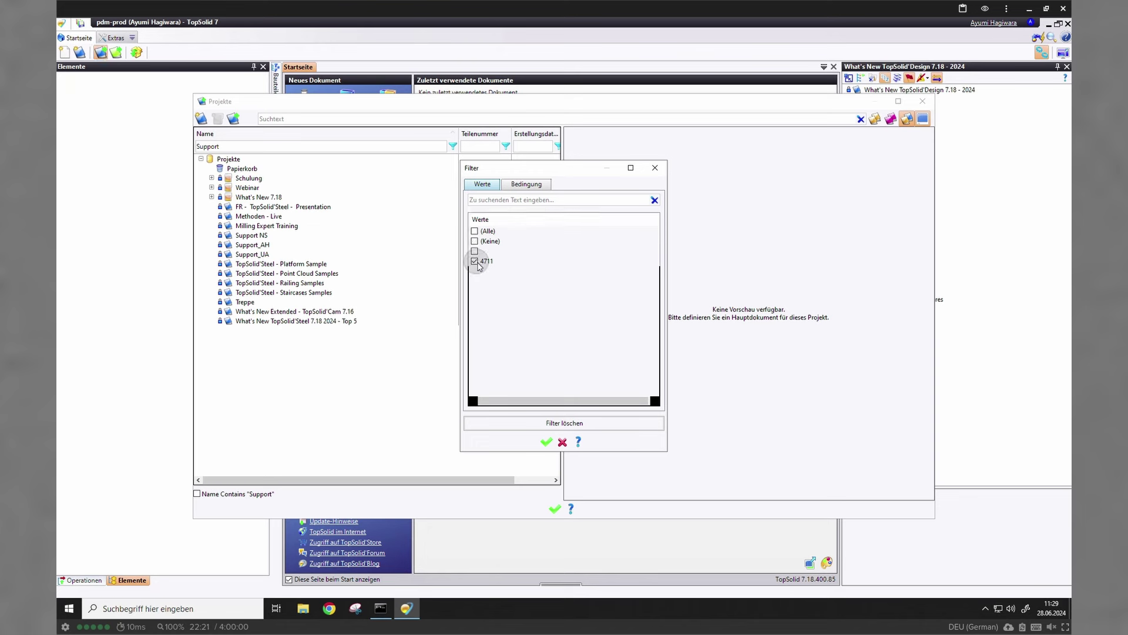
left_click(547, 441)
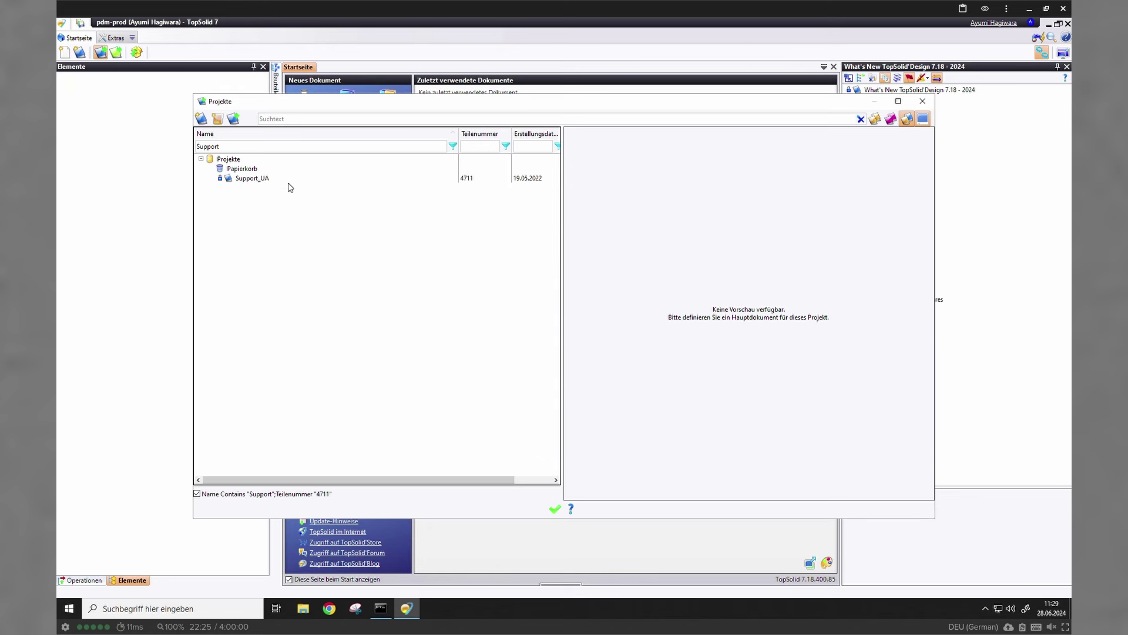
left_click(276, 178)
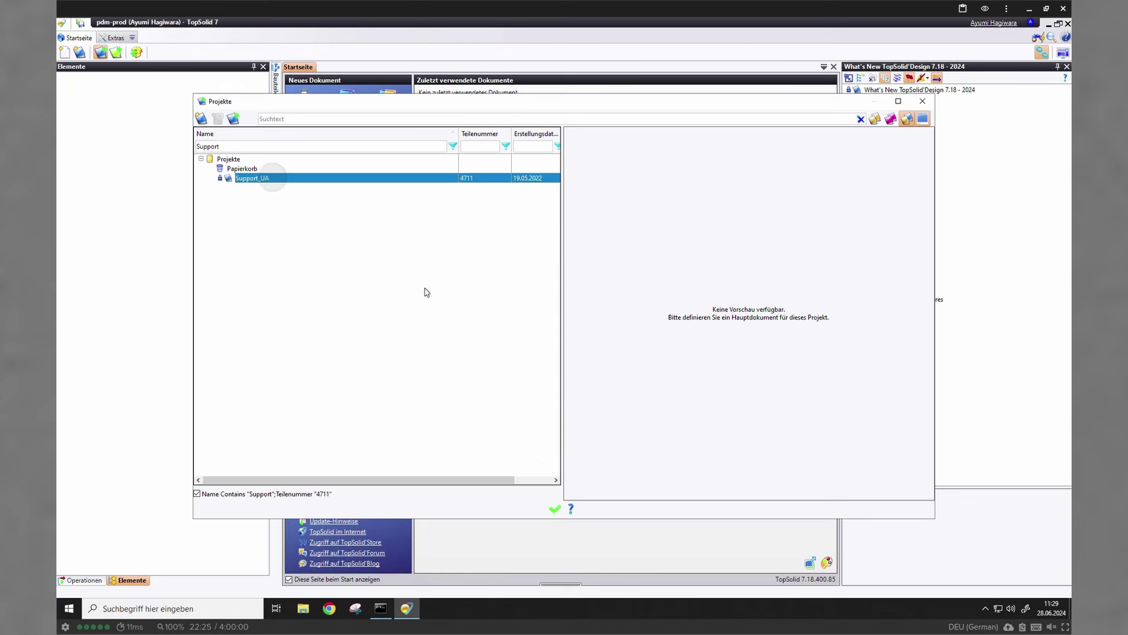
Set the project name filter to the condition Enthält with the value "Steel"
left_click(453, 146)
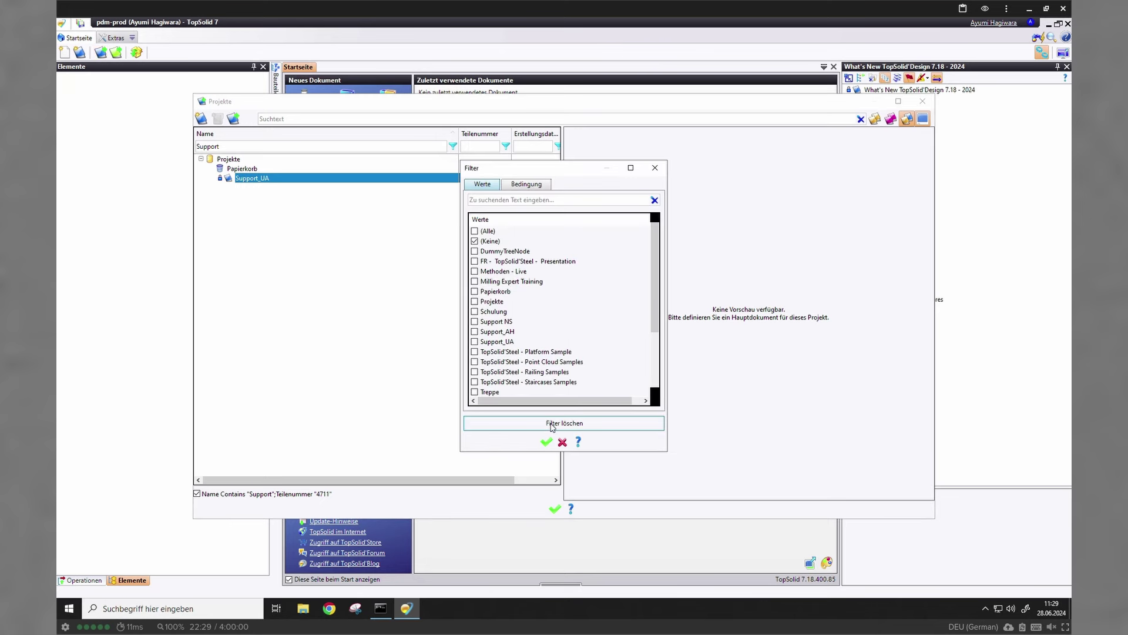
left_click(522, 184)
left_click(493, 213)
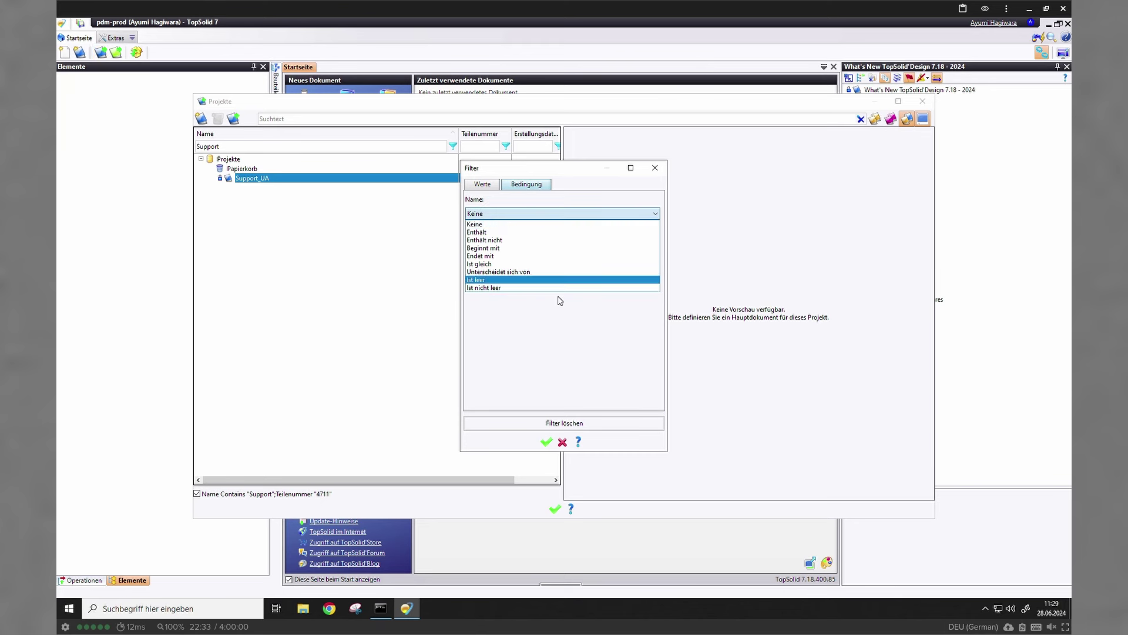
left_click(533, 232)
left_click(496, 233)
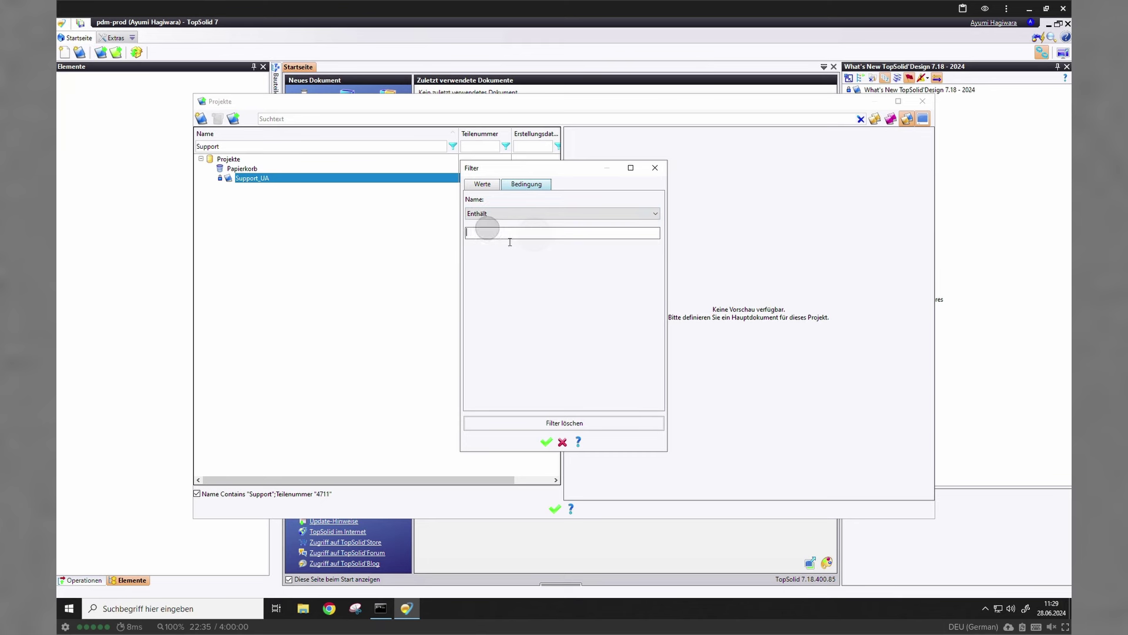
type("Steel")
left_click(545, 441)
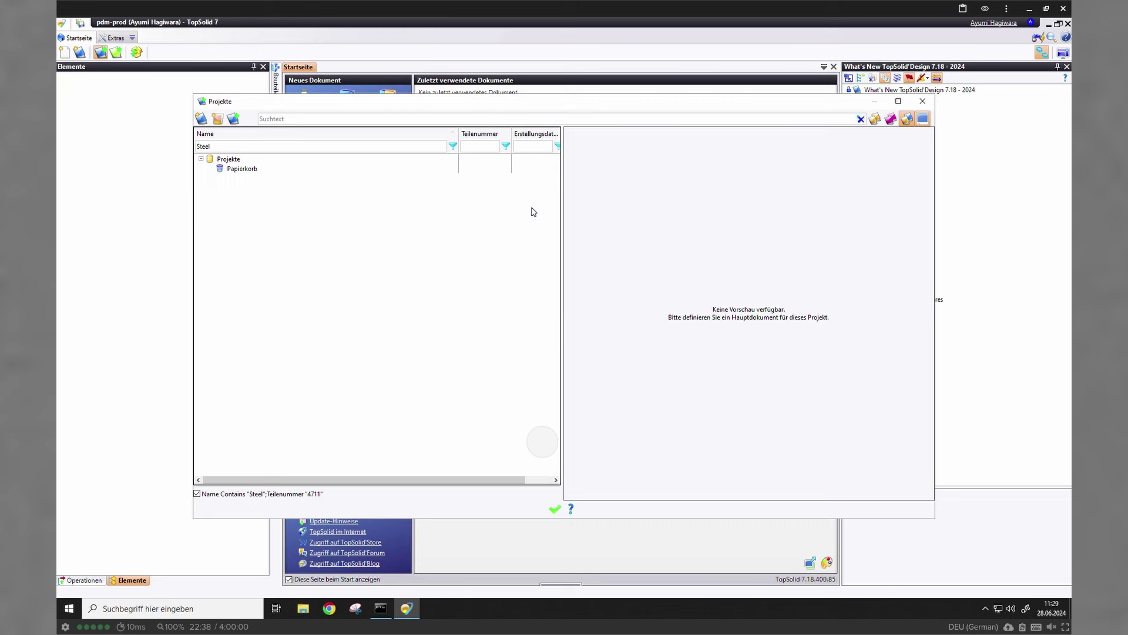
Clear the part number filter, then deactivate the "Steel" name filter and leave the project list
left_click(506, 147)
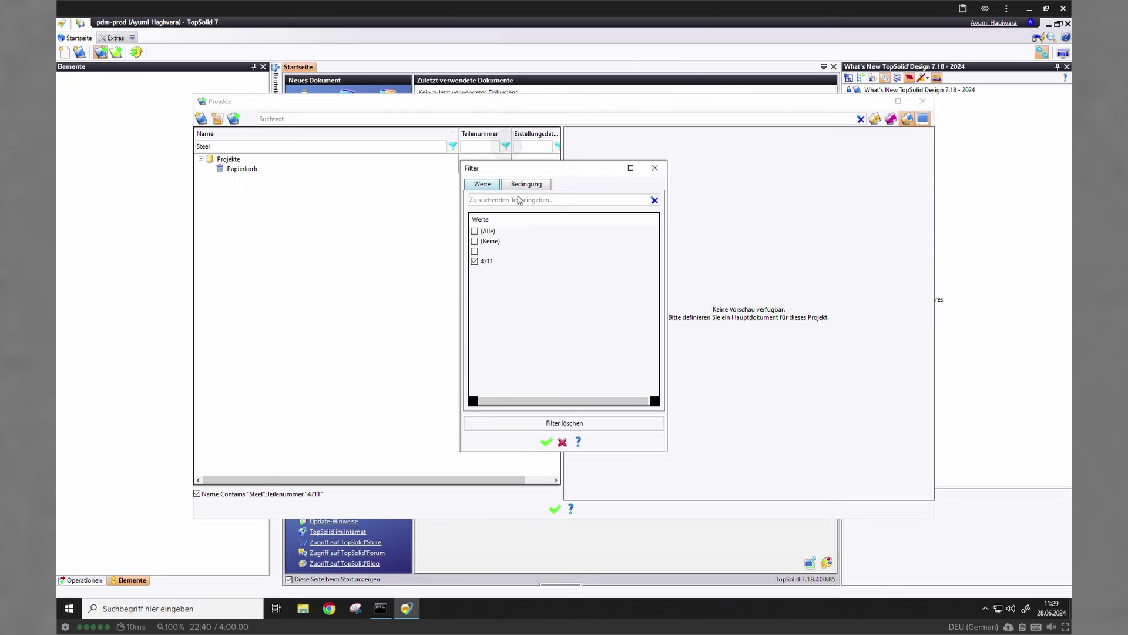
left_click(549, 429)
left_click(546, 441)
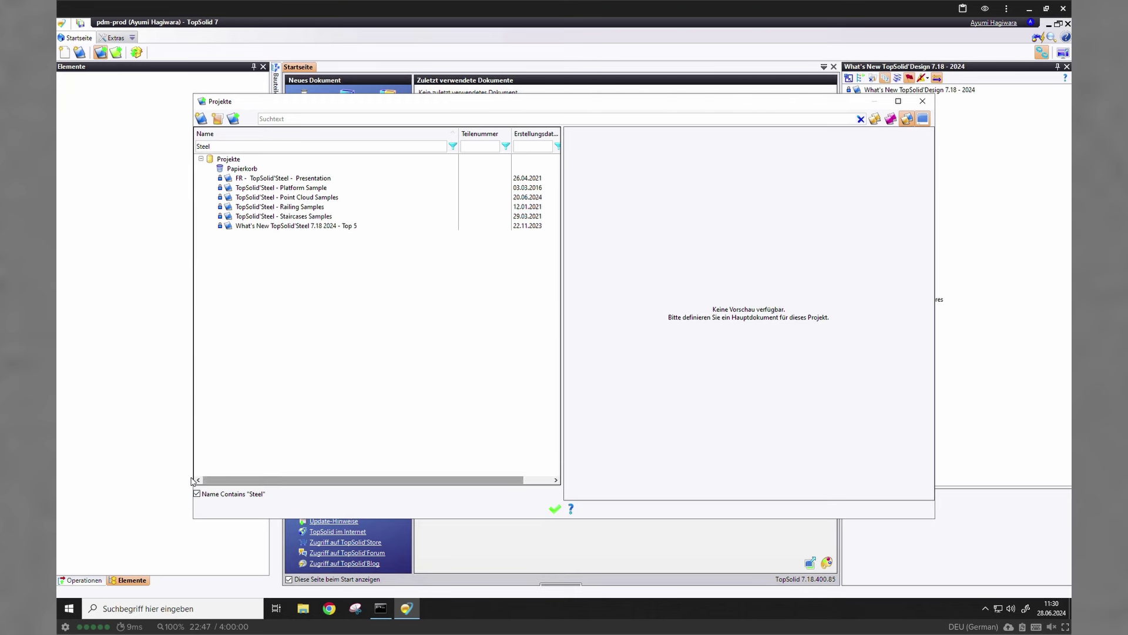
left_click(197, 494)
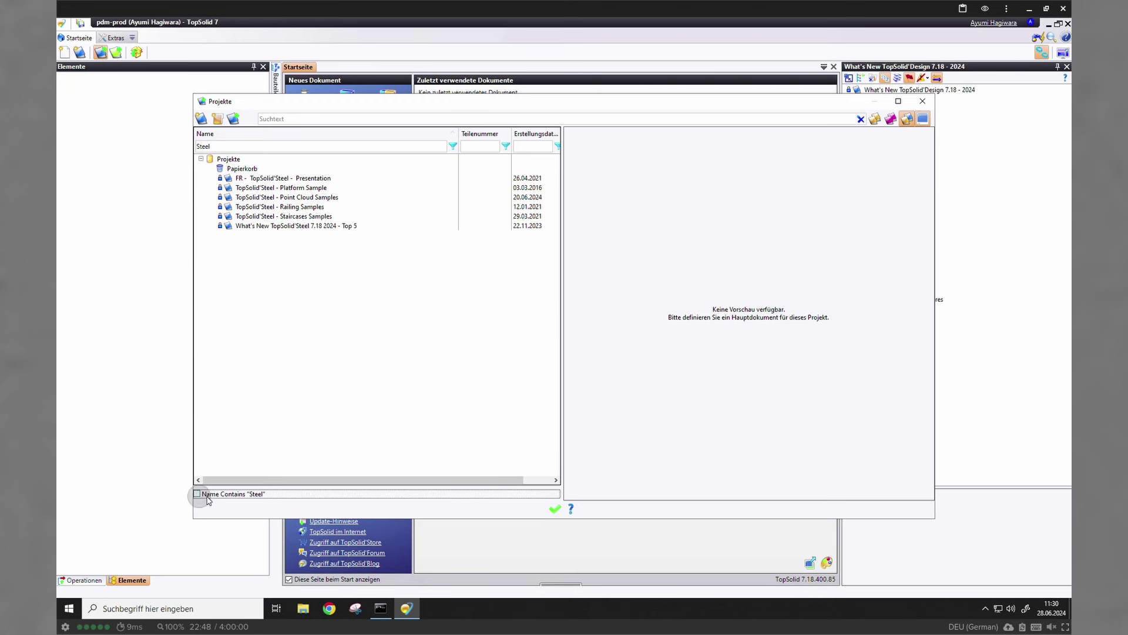
left_click(556, 519)
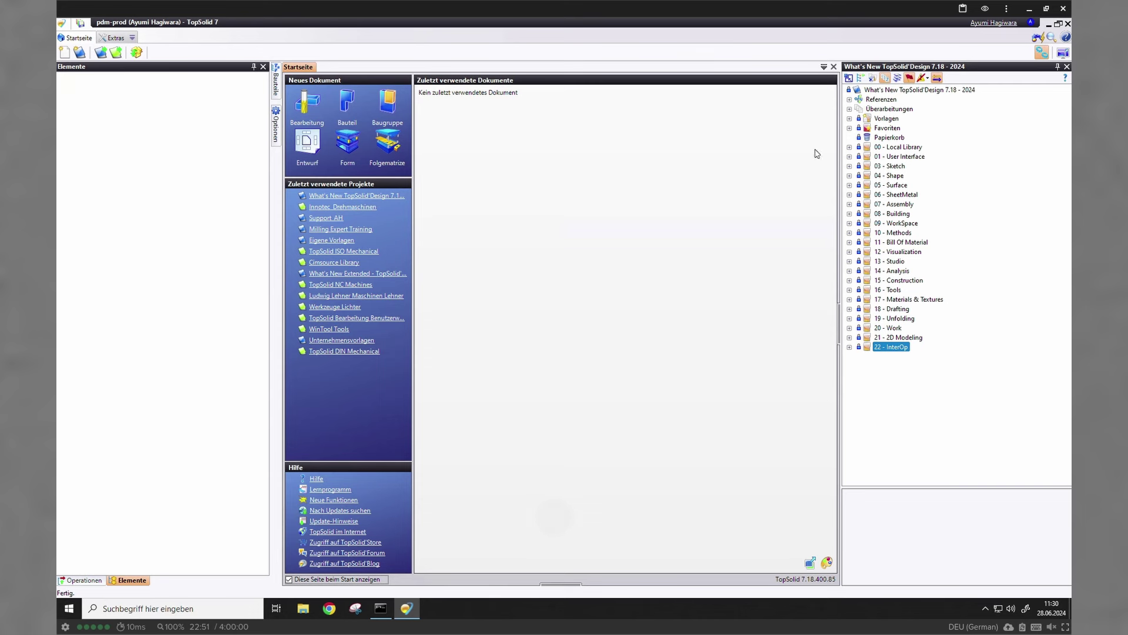
Run a quick search for "screw" in all locations, then collapse the project tree to widen the results
left_click(1036, 35)
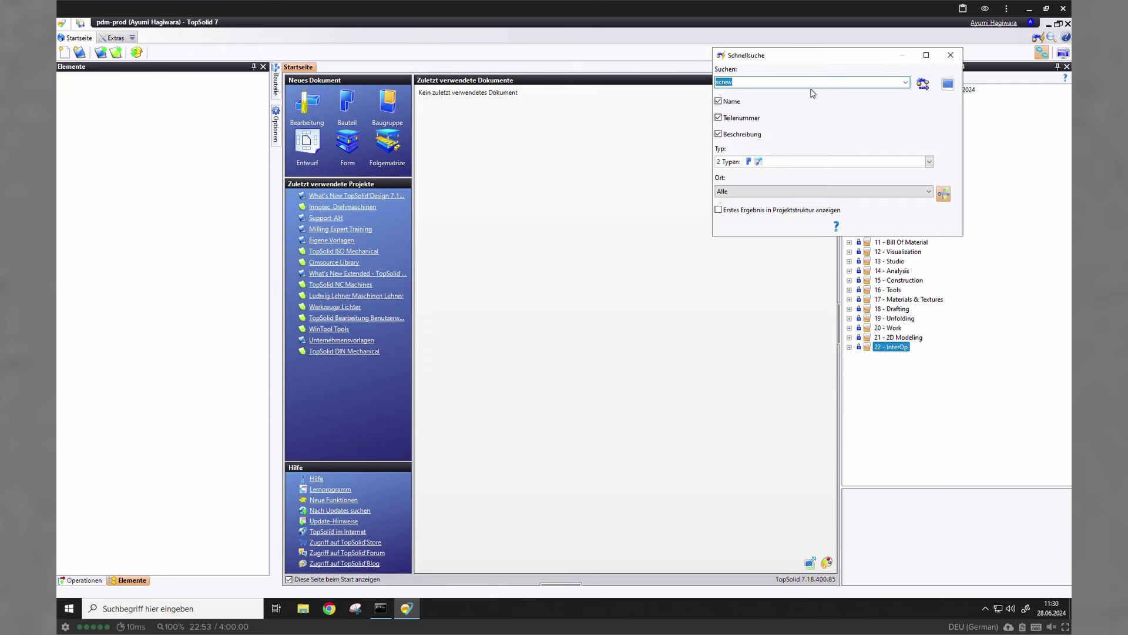
left_click(755, 82)
left_click(922, 84)
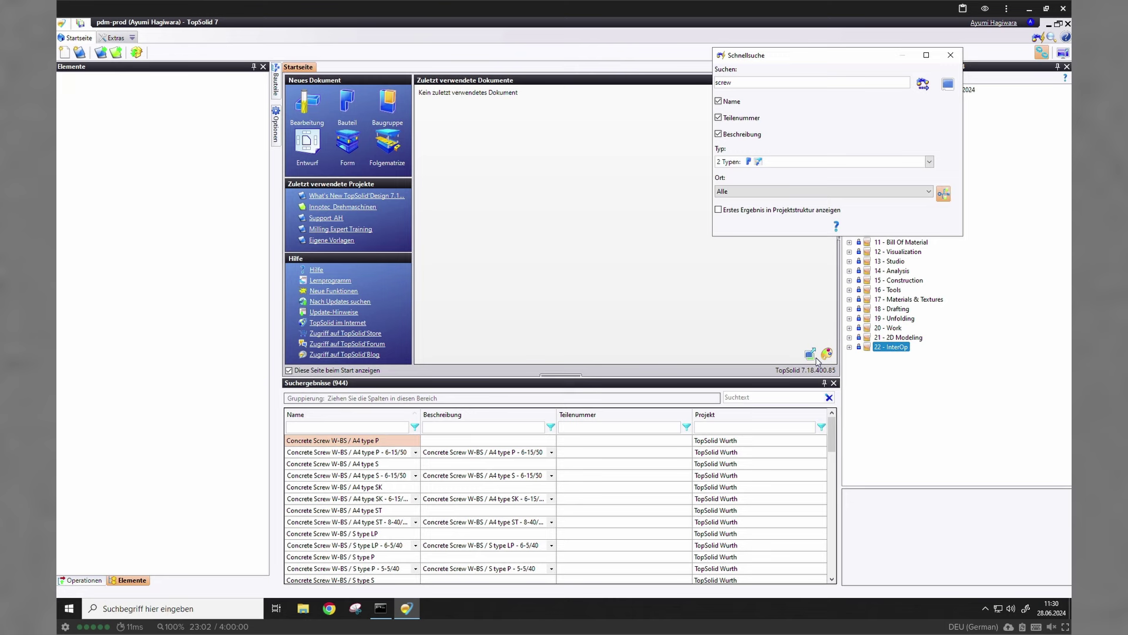
left_click(951, 54)
left_click(1057, 66)
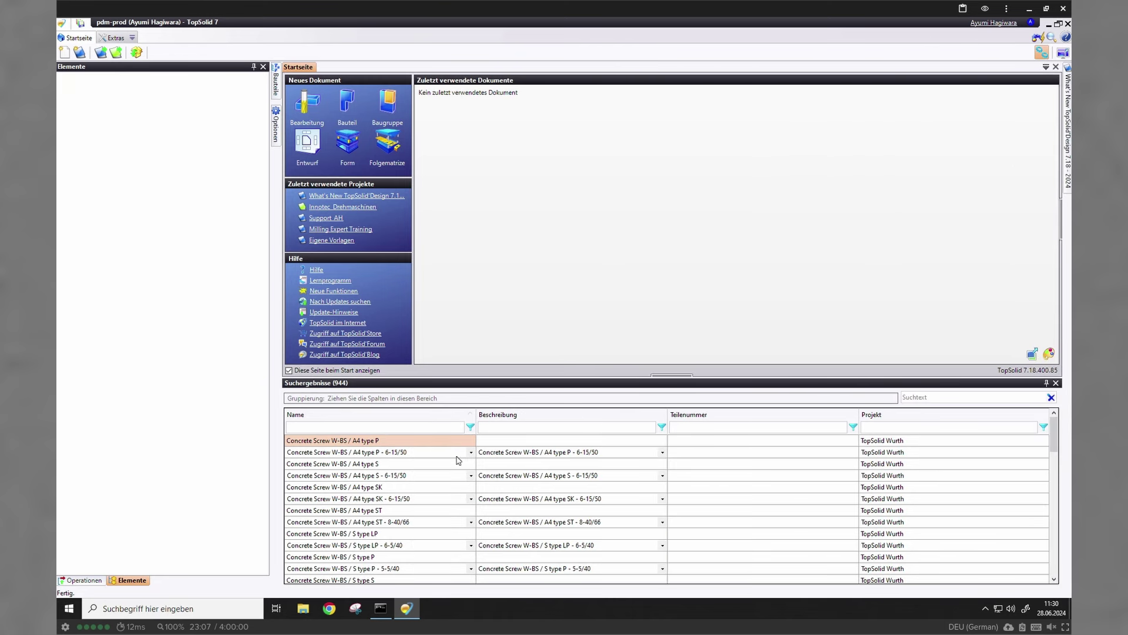
Filter the search results to names that contain (Enthält) "Tapping"
left_click(470, 427)
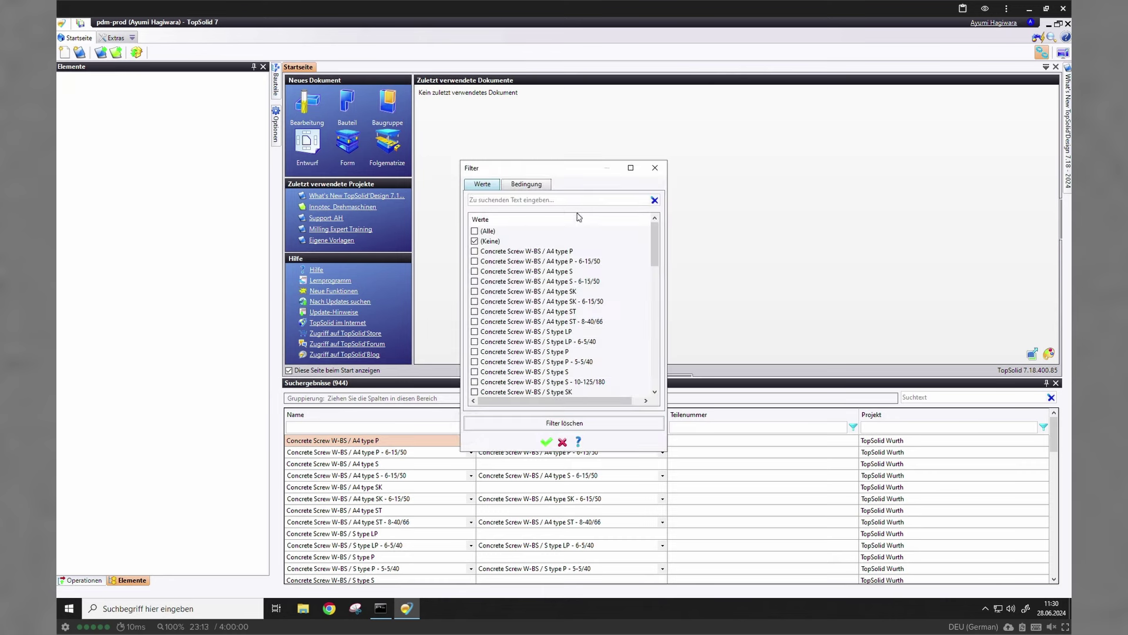
left_click(526, 184)
left_click(527, 214)
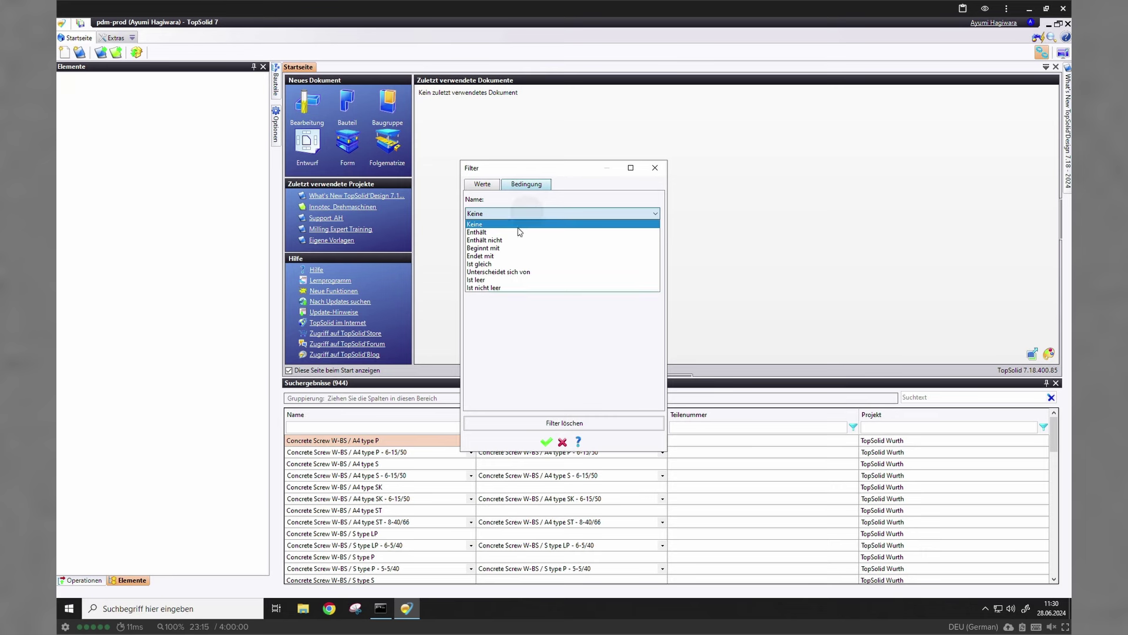
left_click(520, 233)
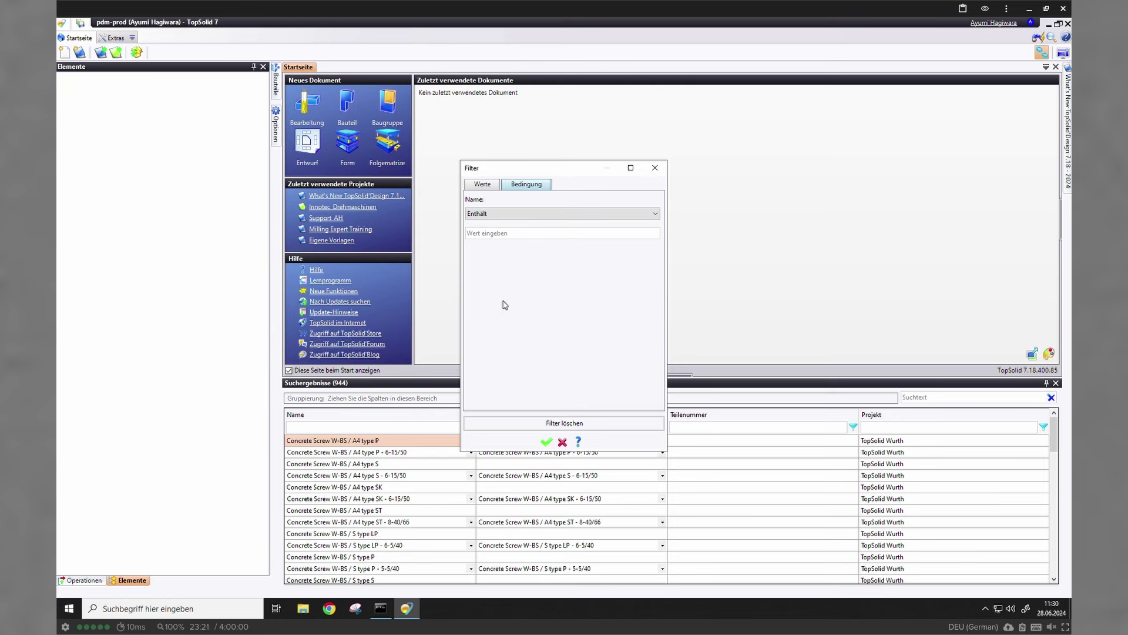
left_click(462, 490)
left_click(498, 238)
type("Tapping")
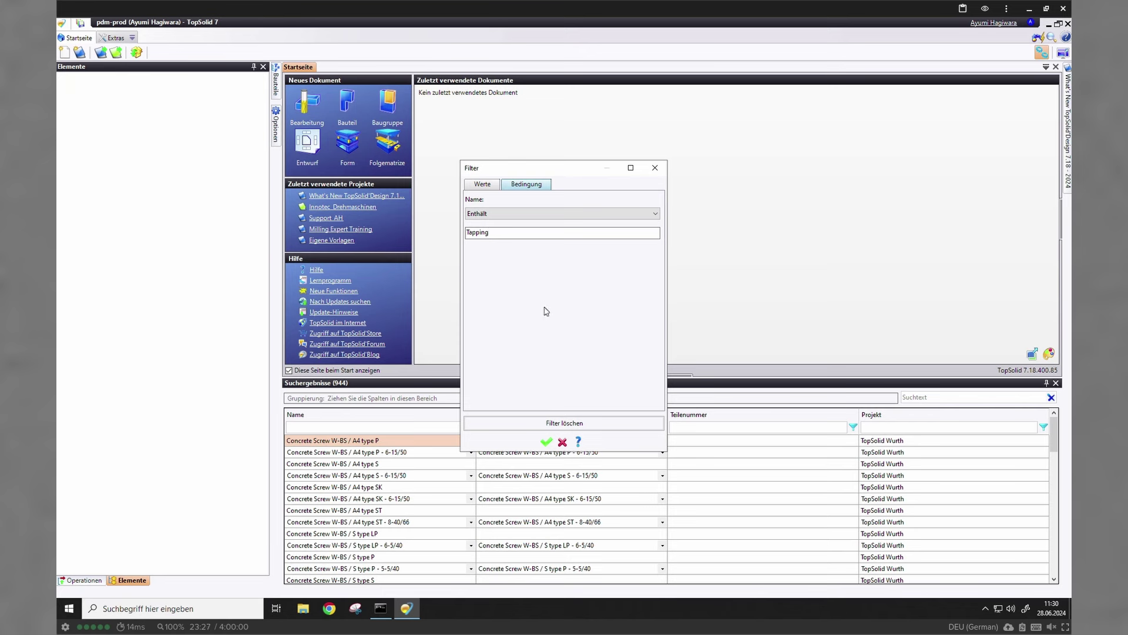
left_click(546, 441)
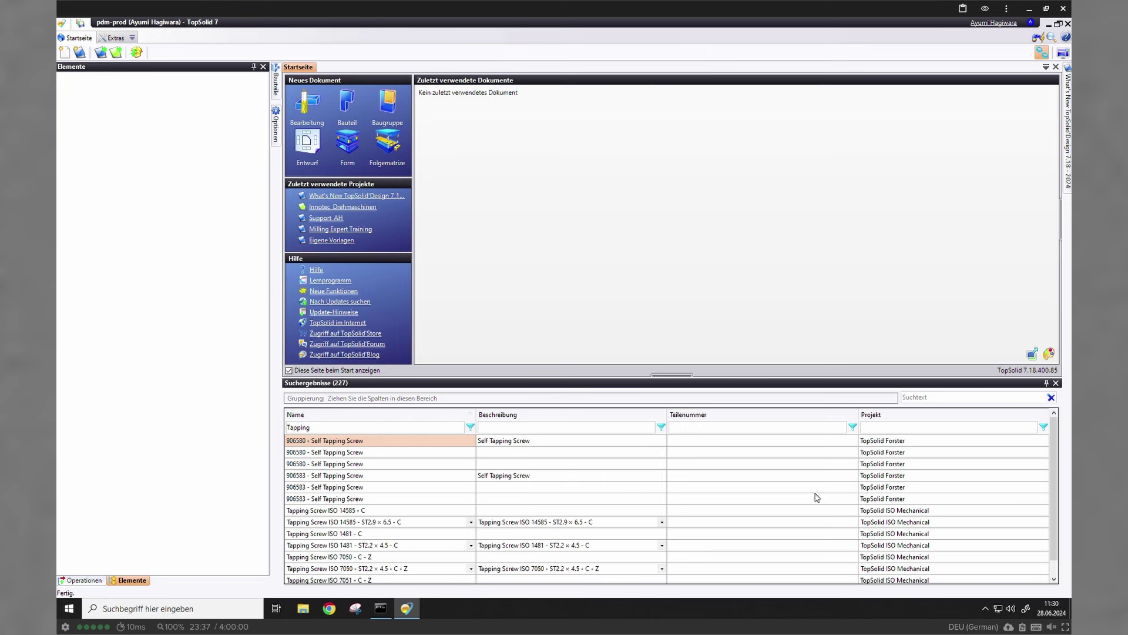
Sort the search results by project and limit them to the TopSolid ISO Mechanical project
left_click(1046, 432)
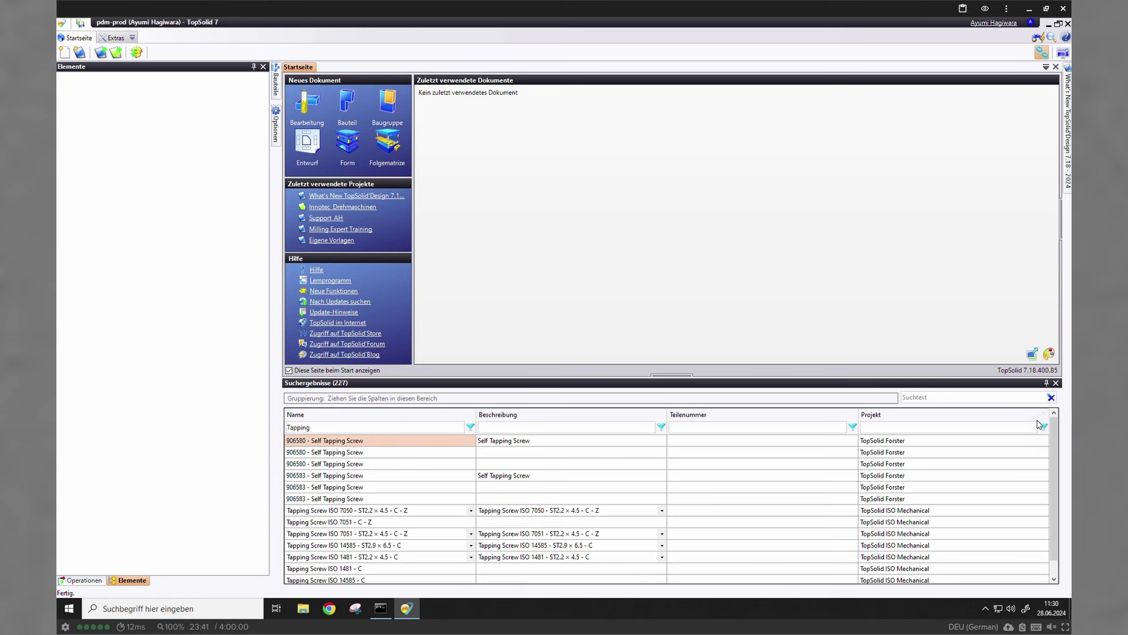
left_click(1046, 428)
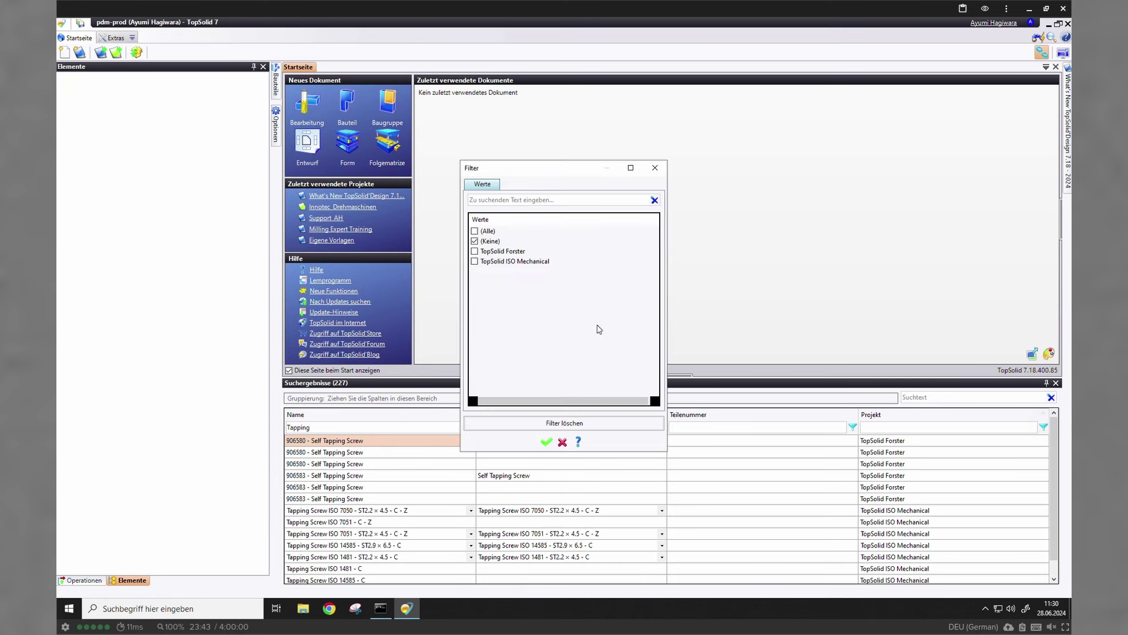
left_click(475, 262)
left_click(545, 442)
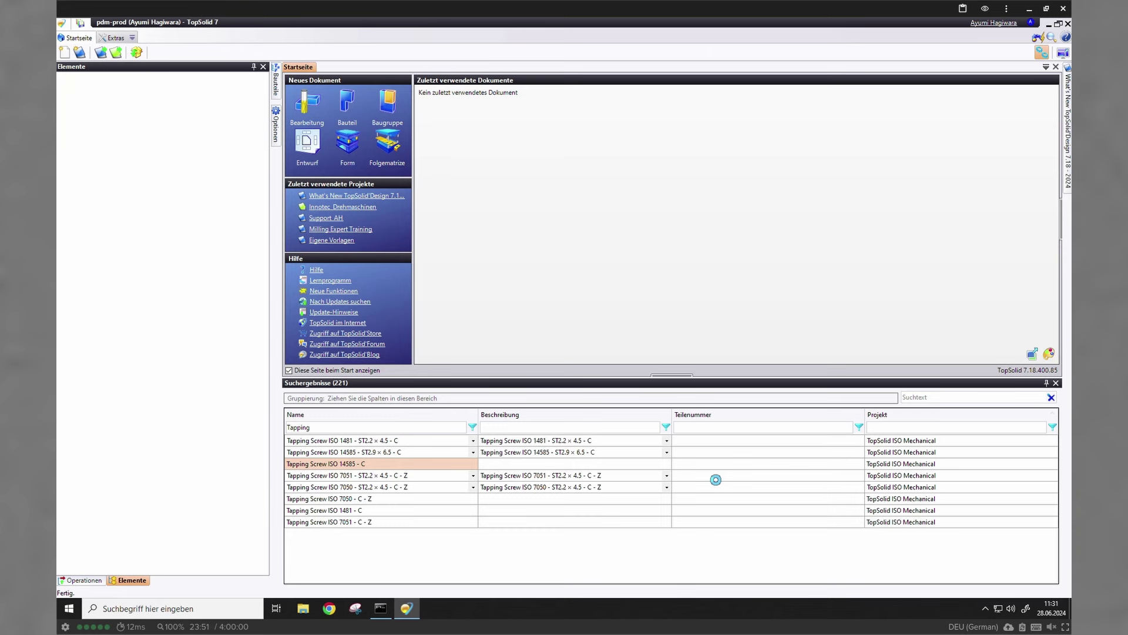
Close the search results and keep the project tree permanently displayed
left_click(1056, 382)
mouse_move(1068, 141)
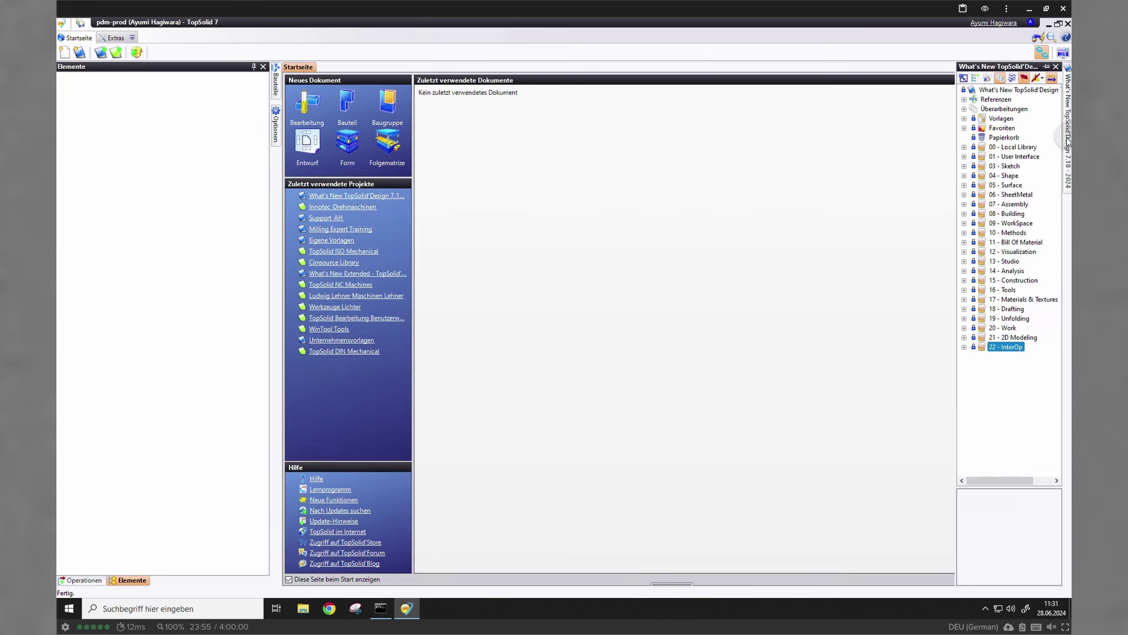
left_click(1046, 67)
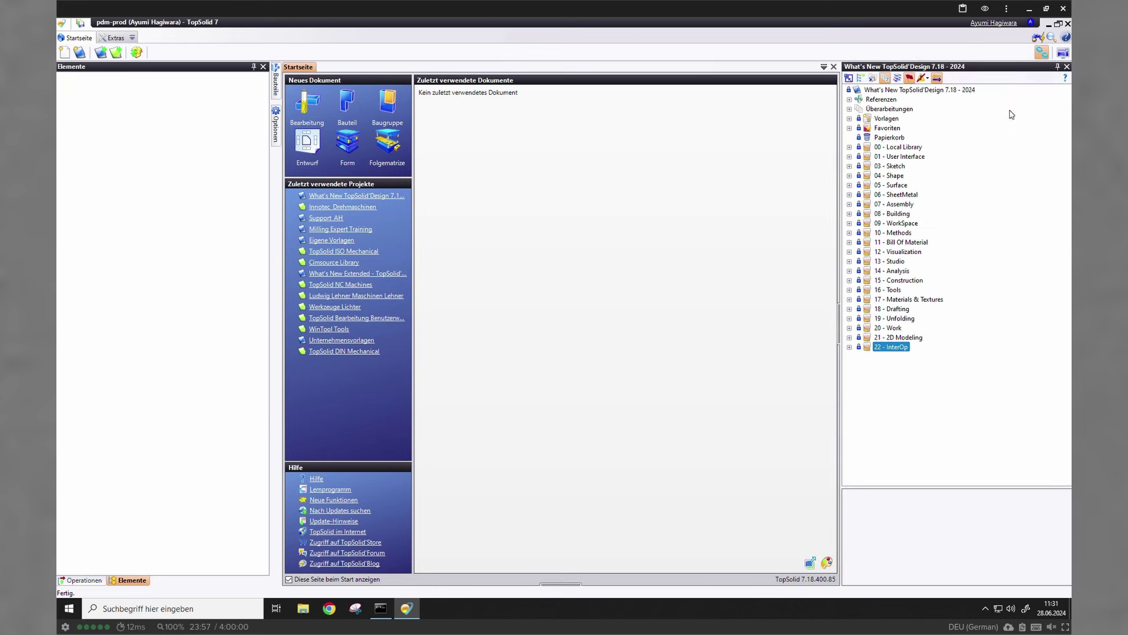
Create a new assembly (Baugruppe) in the What's New TopSolid'Design 7.18 - 2024 project from the empty template Leere Vorlage
right_click(888, 90)
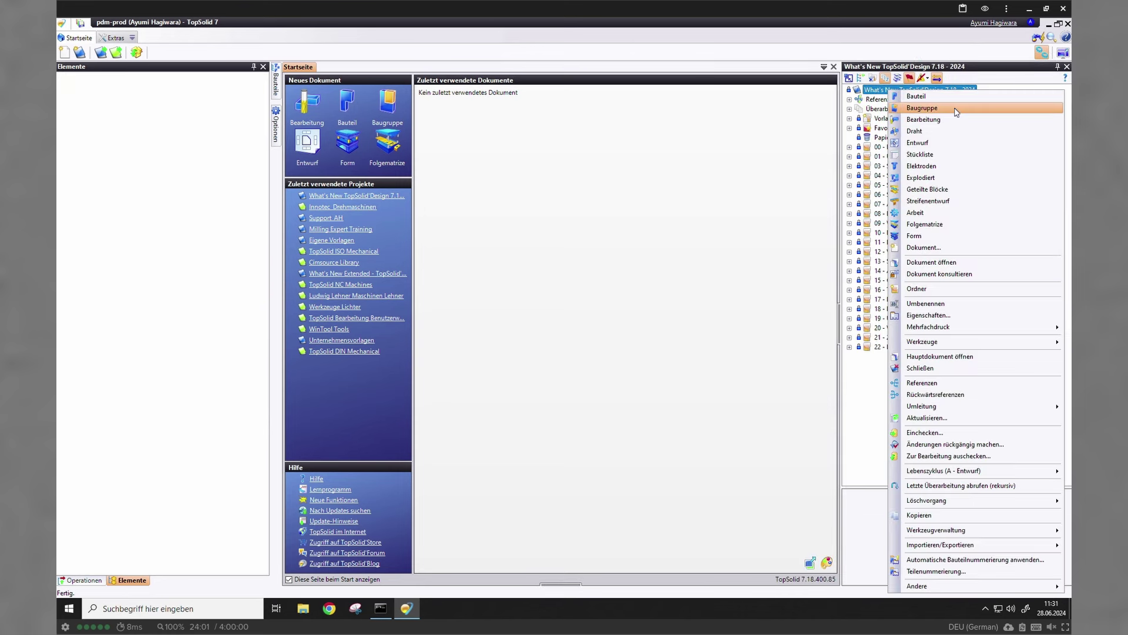
left_click(957, 111)
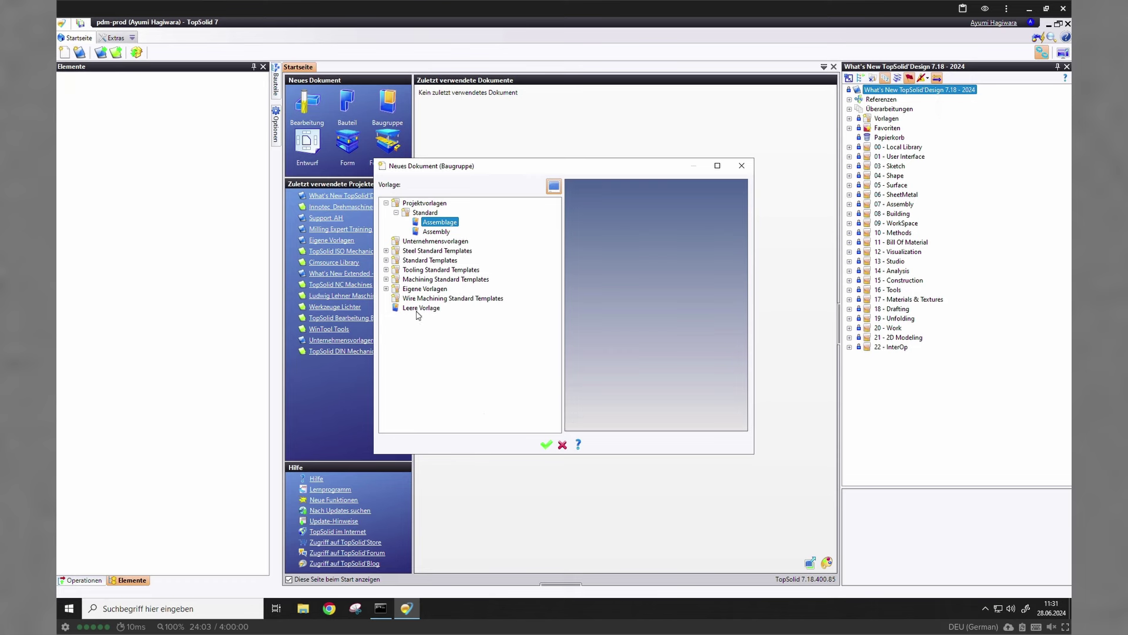
left_click(417, 310)
left_click(545, 445)
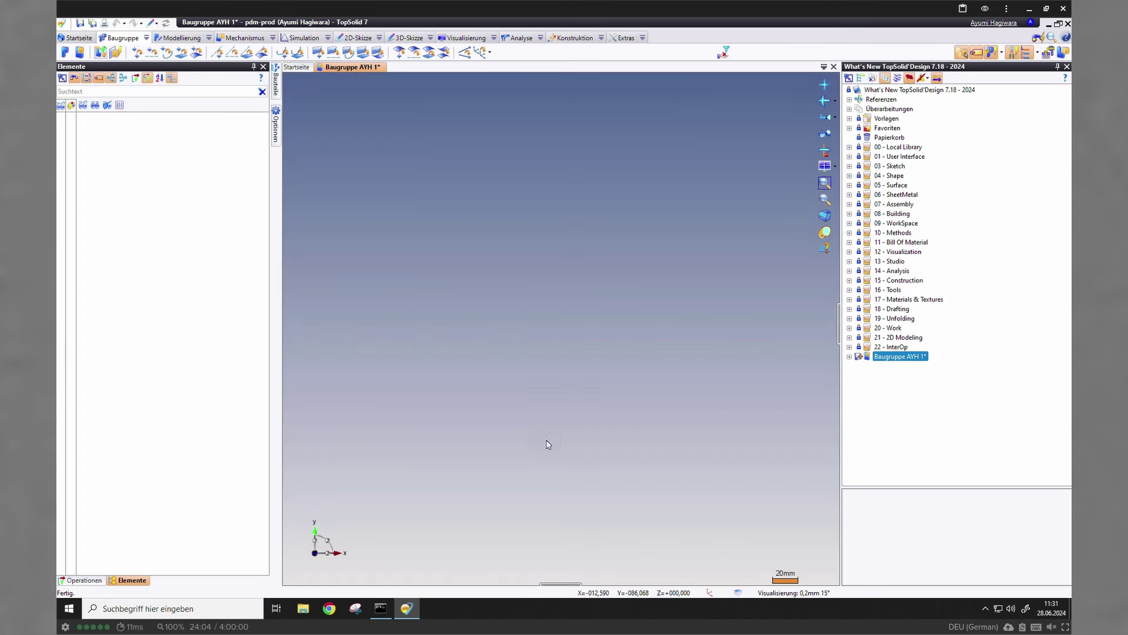
Add the Environment document from 00 - Local Library to the assembly as a transparent background document (Hintergrunddokument)
left_click(61, 25)
mouse_move(111, 38)
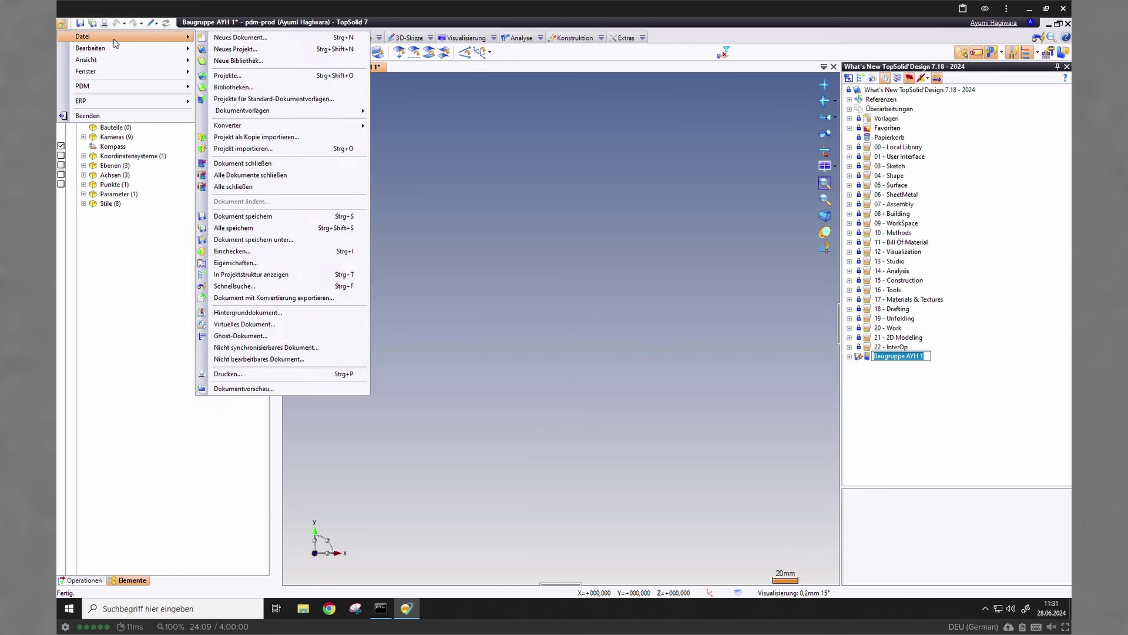
left_click(290, 313)
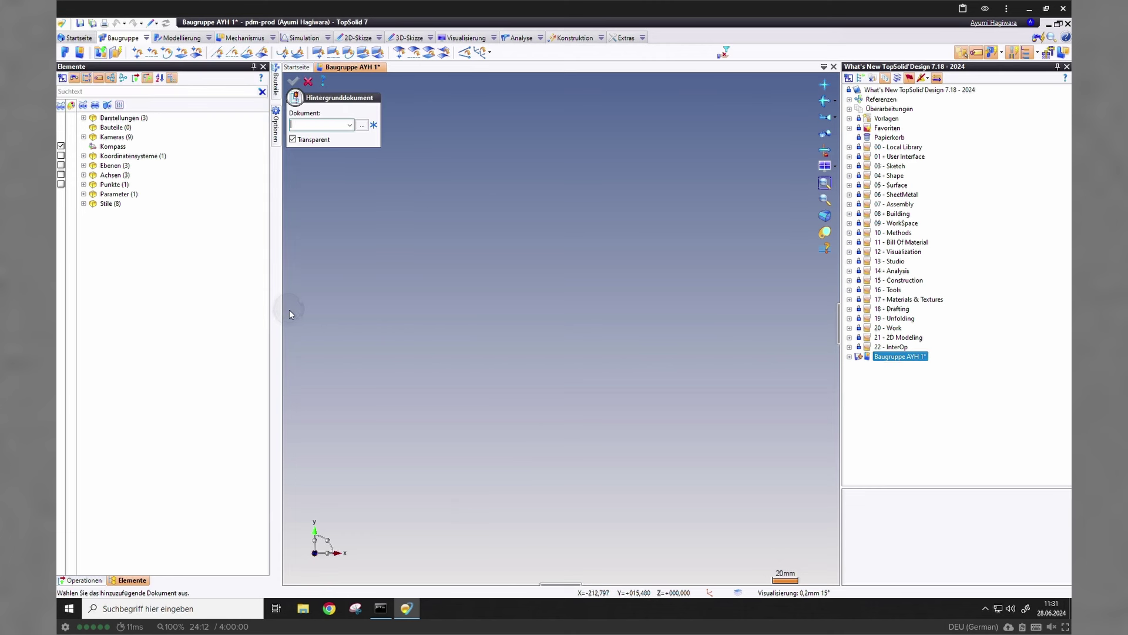
left_click(362, 126)
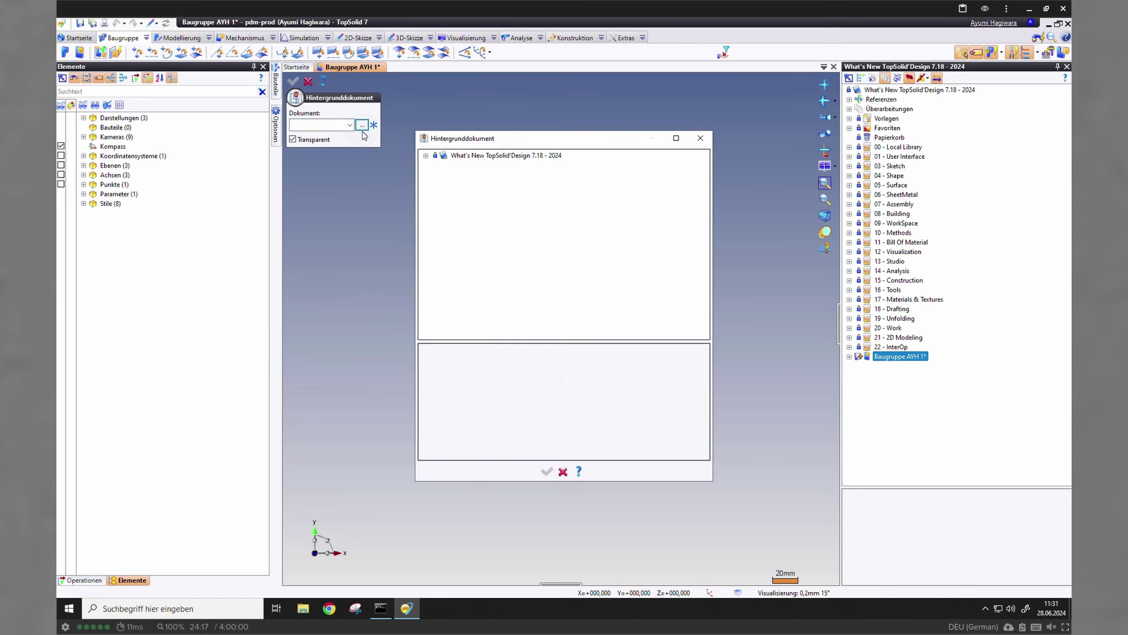
left_click(426, 155)
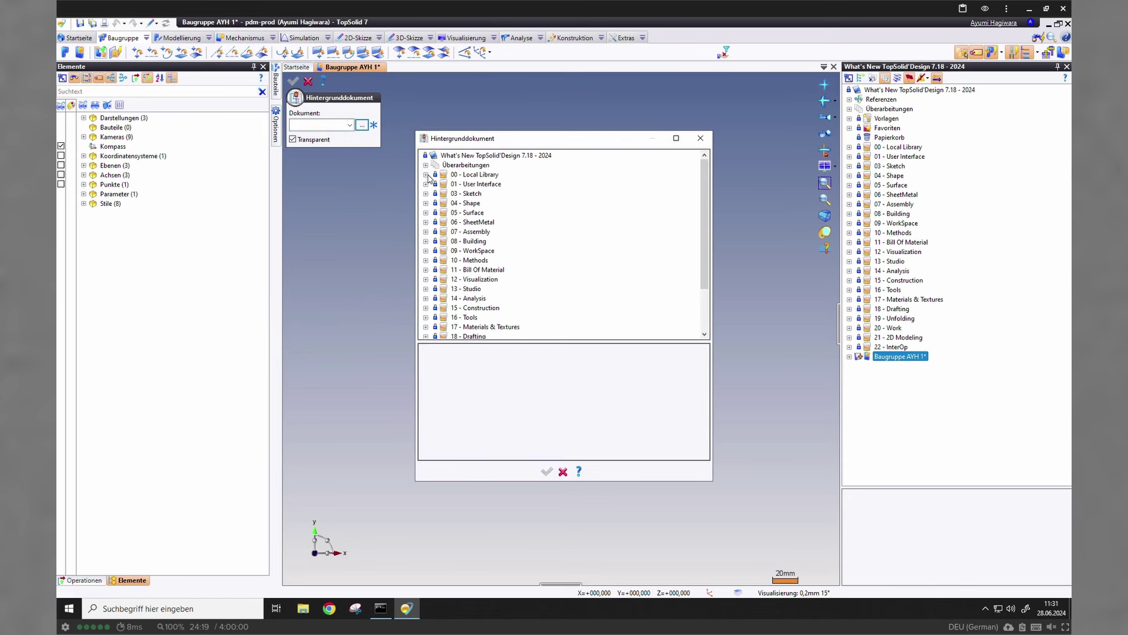
left_click(425, 175)
left_click(478, 185)
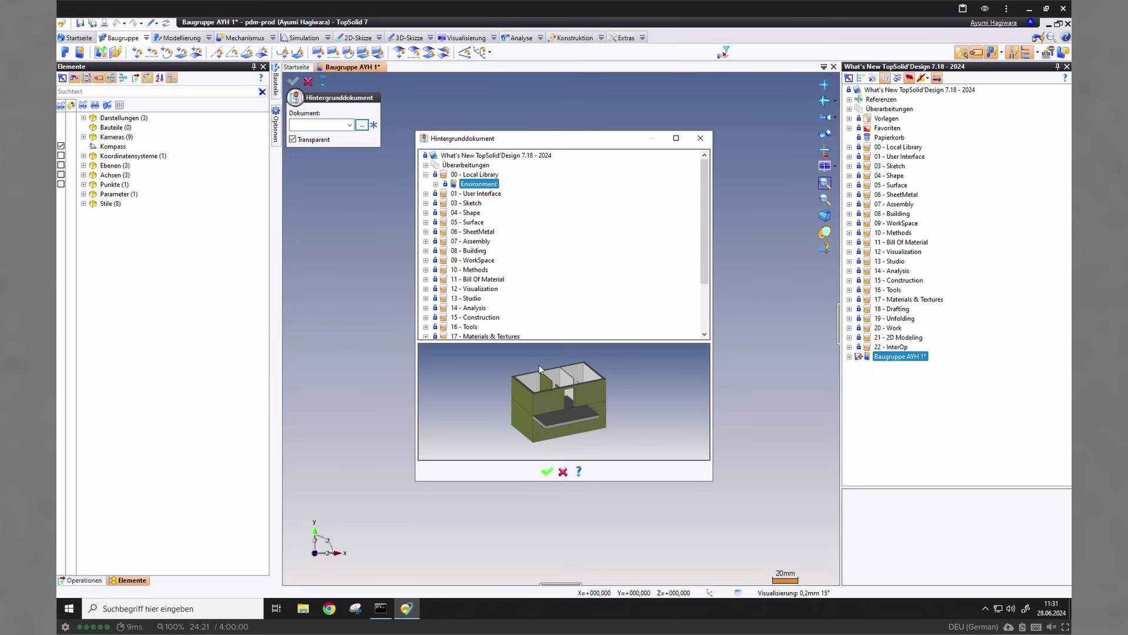
left_click(547, 471)
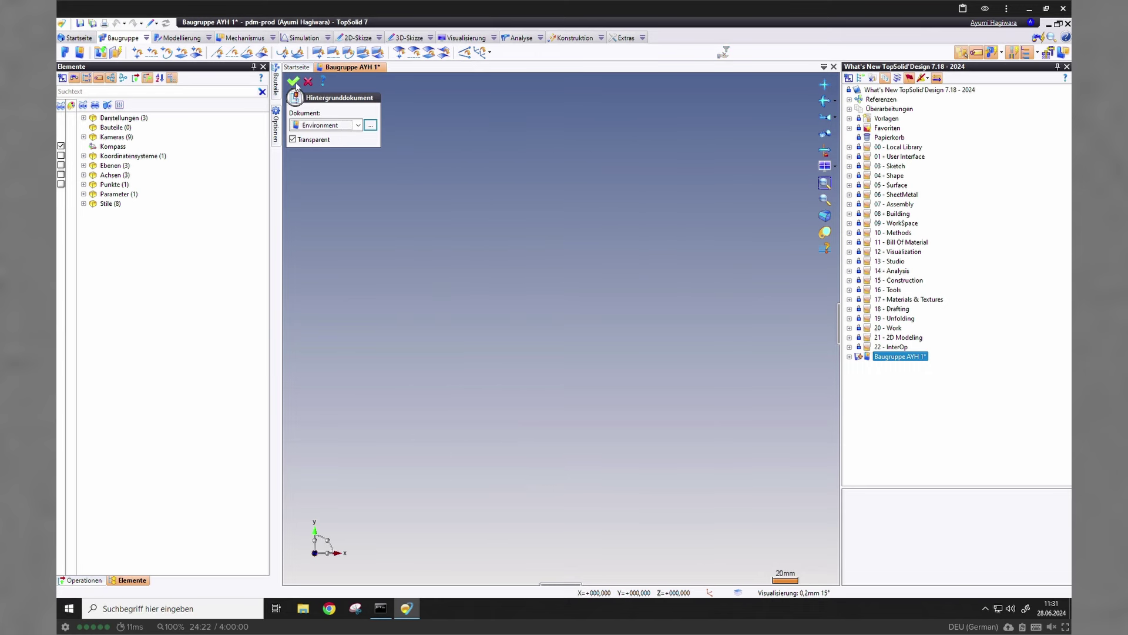
left_click(294, 82)
View the whole background building with the perspective camera, and toggle the visibility of Hintergründe off and on again
left_click(825, 183)
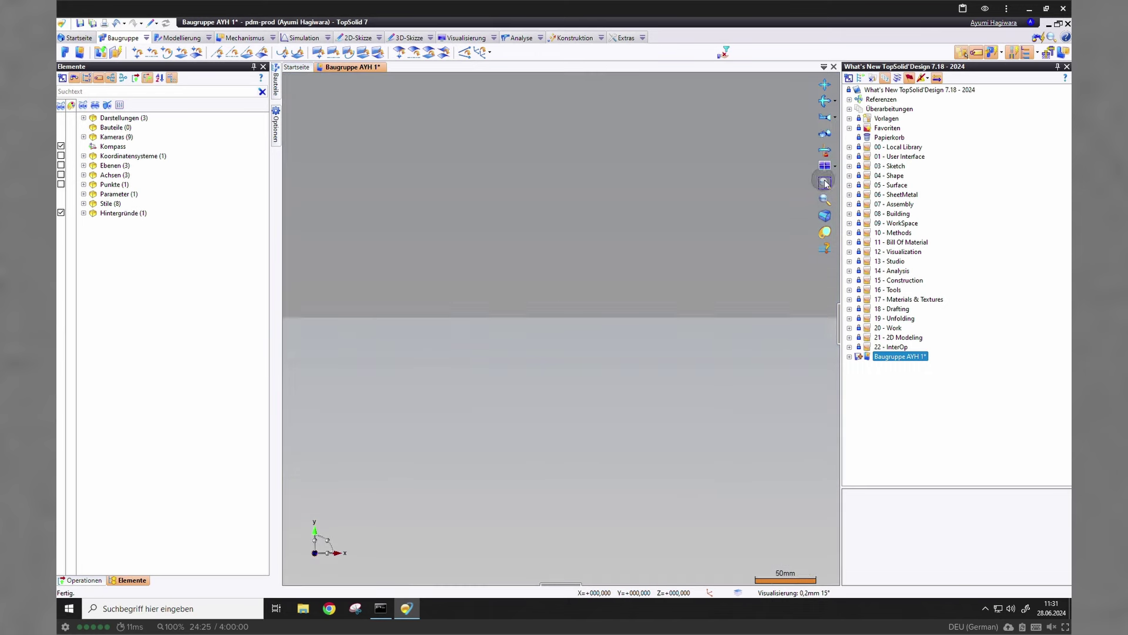
left_click(827, 135)
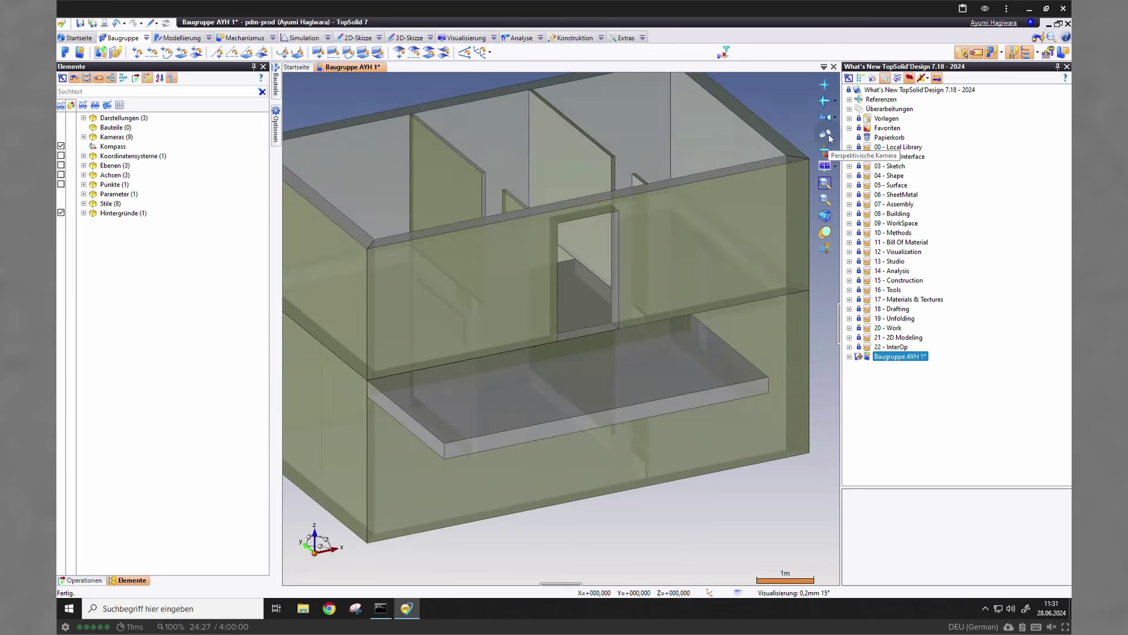
scroll(619, 370, "down", 2)
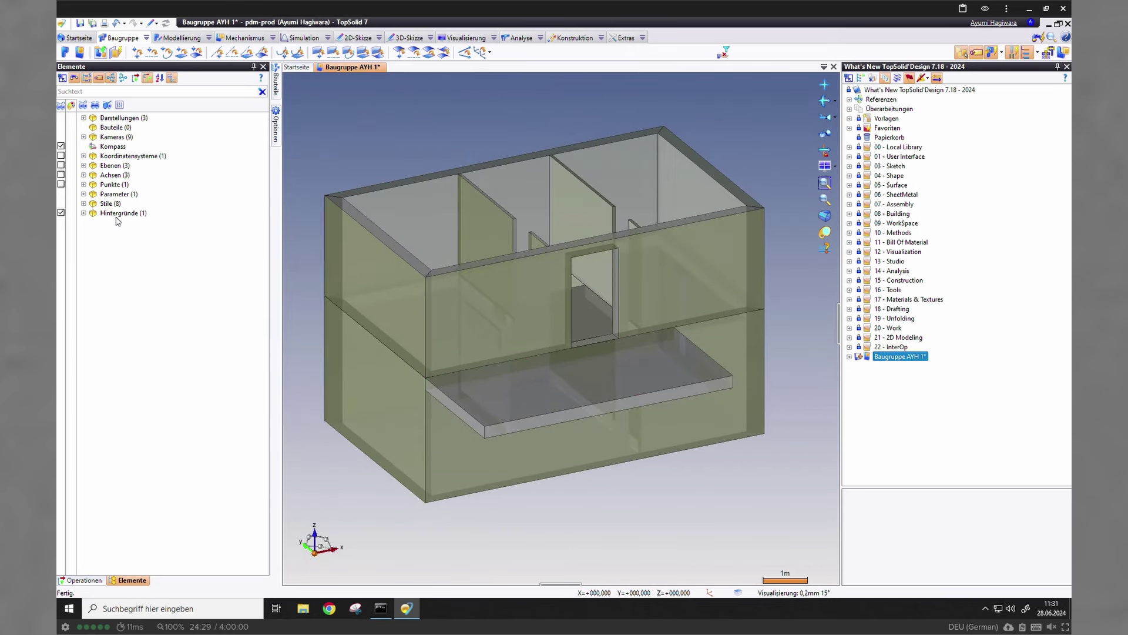
left_click(61, 212)
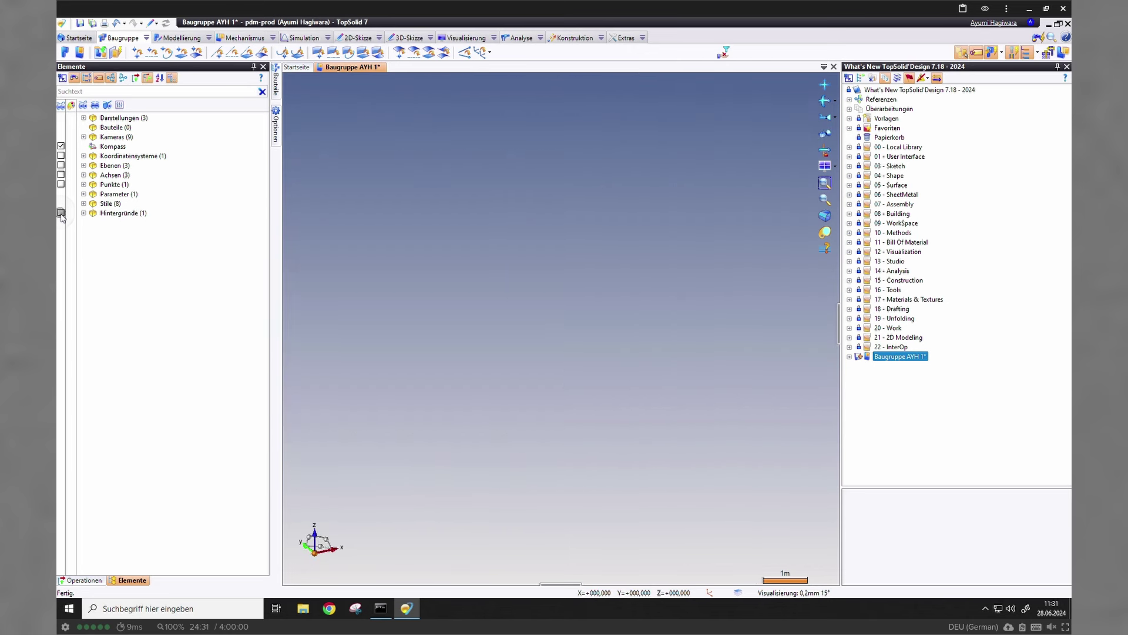
left_click(61, 213)
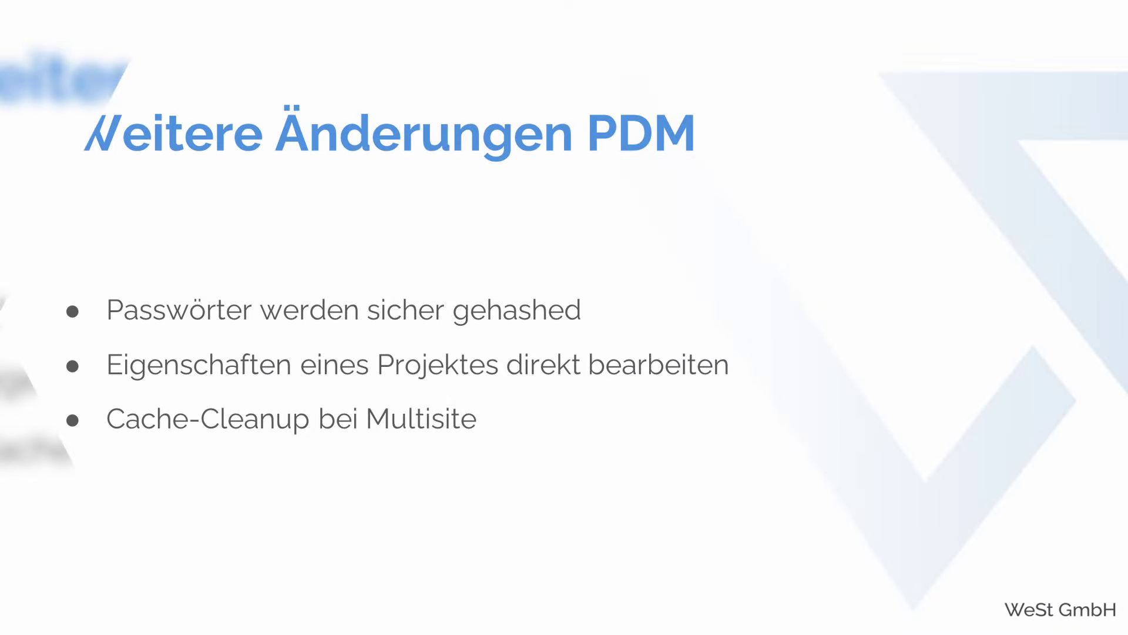
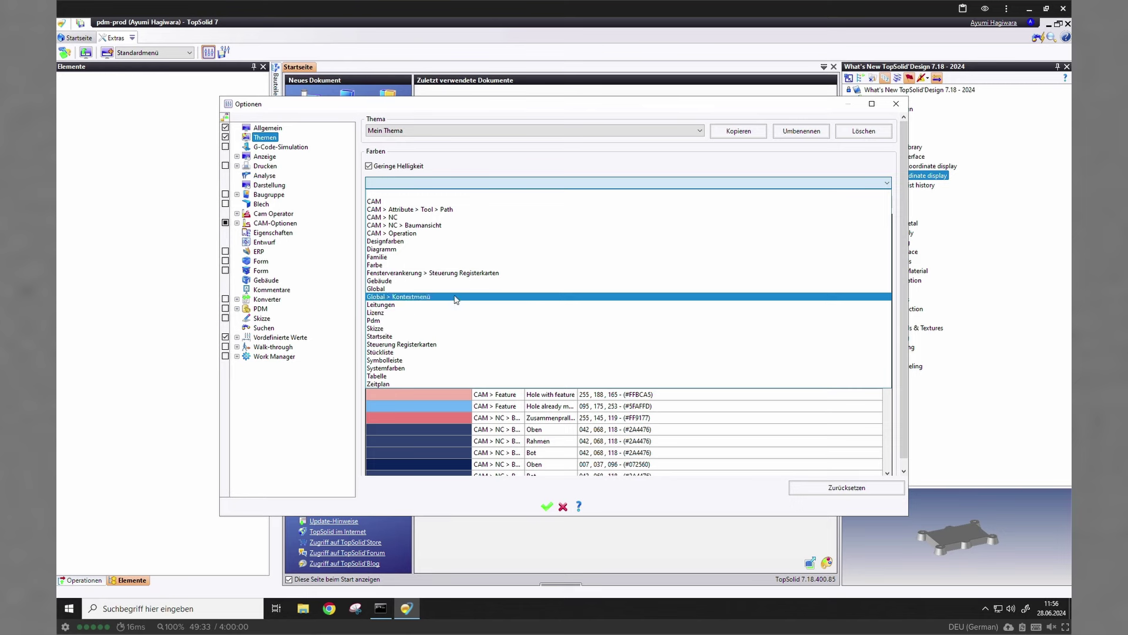
List the Global colours of Mein Thema, check the Aktiver Elementhintergrund Unten colour, and apply the theme options
left_click(450, 288)
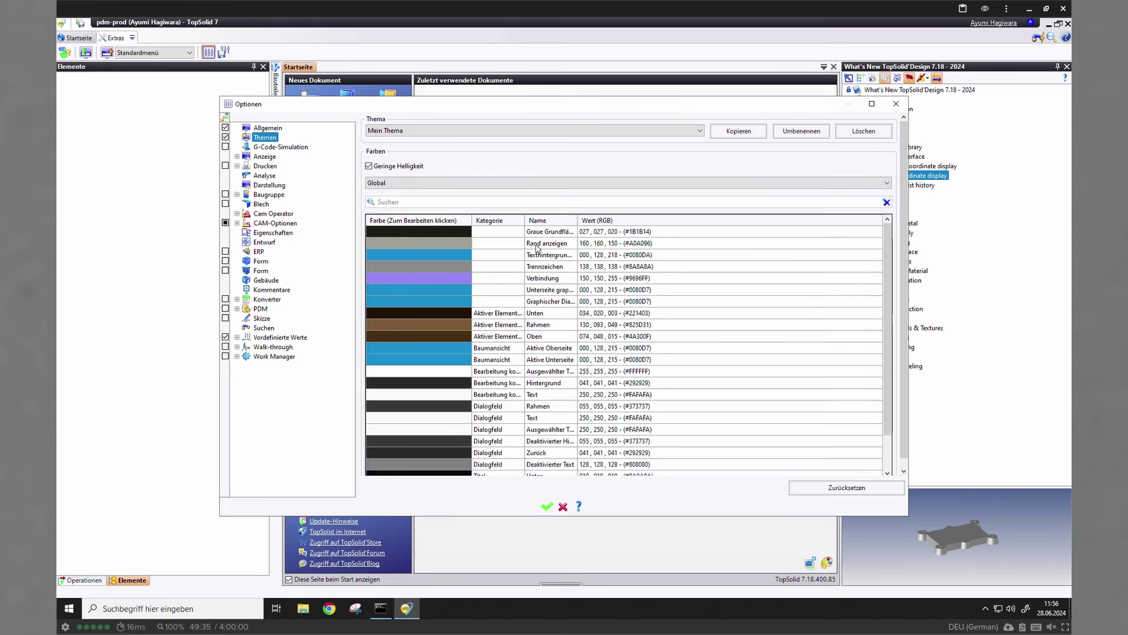
left_click_drag(525, 227, 657, 235)
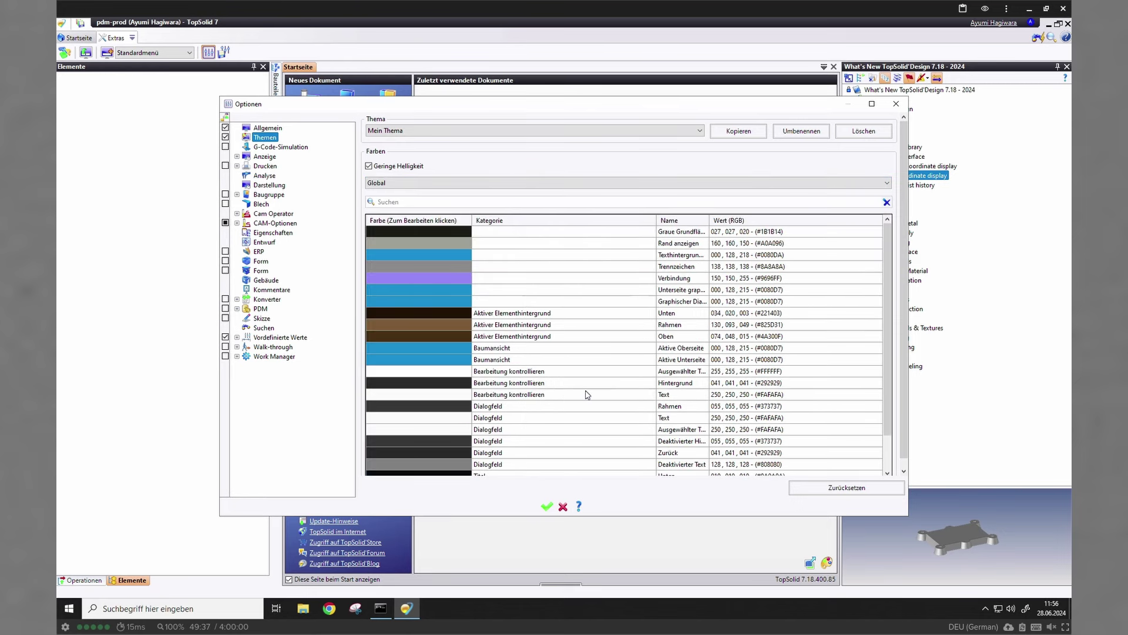
left_click(421, 316)
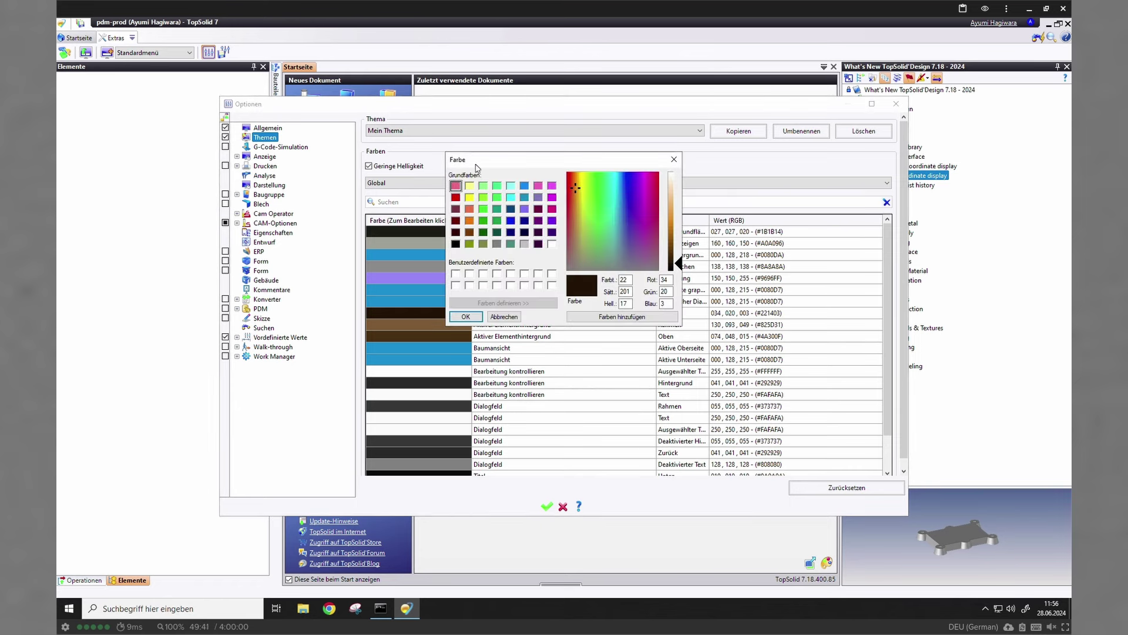
left_click(469, 317)
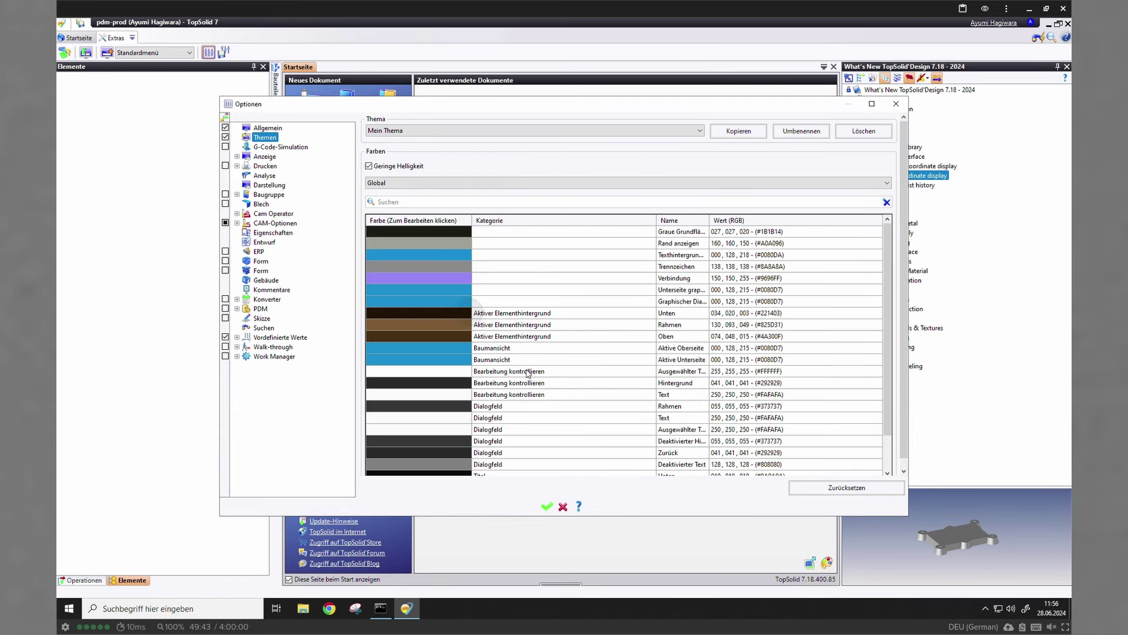
left_click(547, 509)
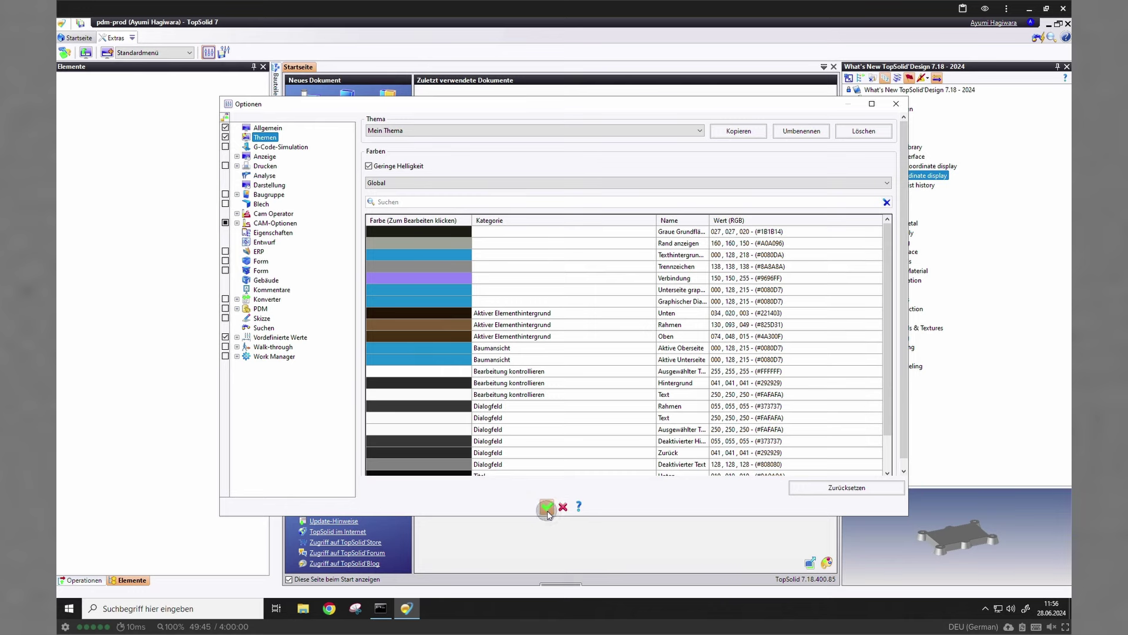
left_click(555, 338)
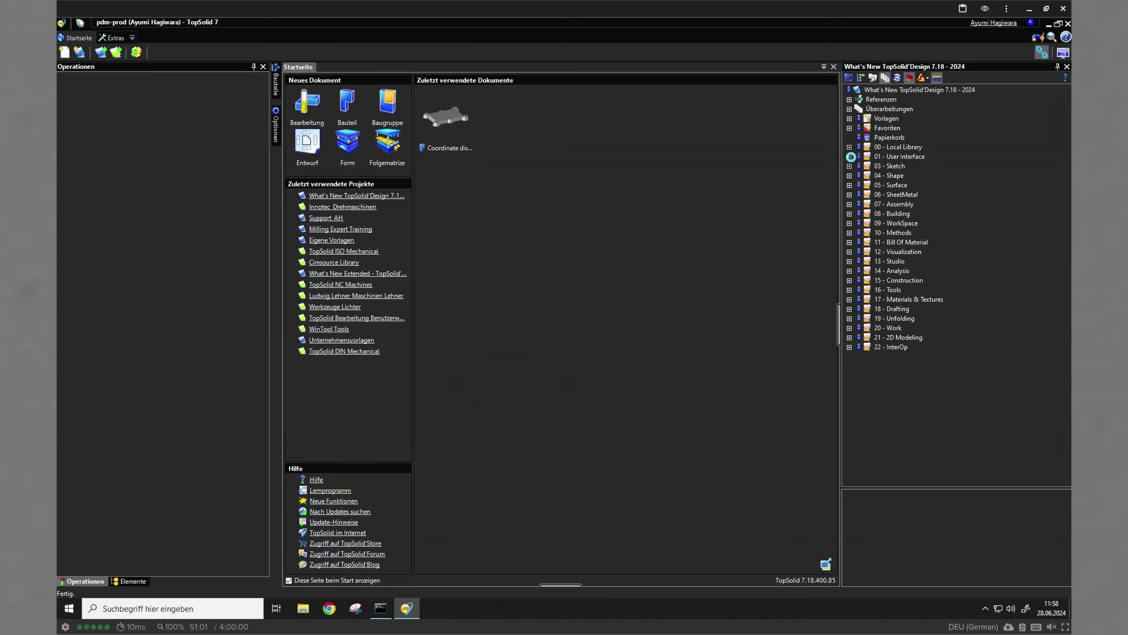
Start a new drawing (Entwurf) from the Coordinate display part in 01 - User Interface > 01.01 - Coordinate display
left_click(849, 157)
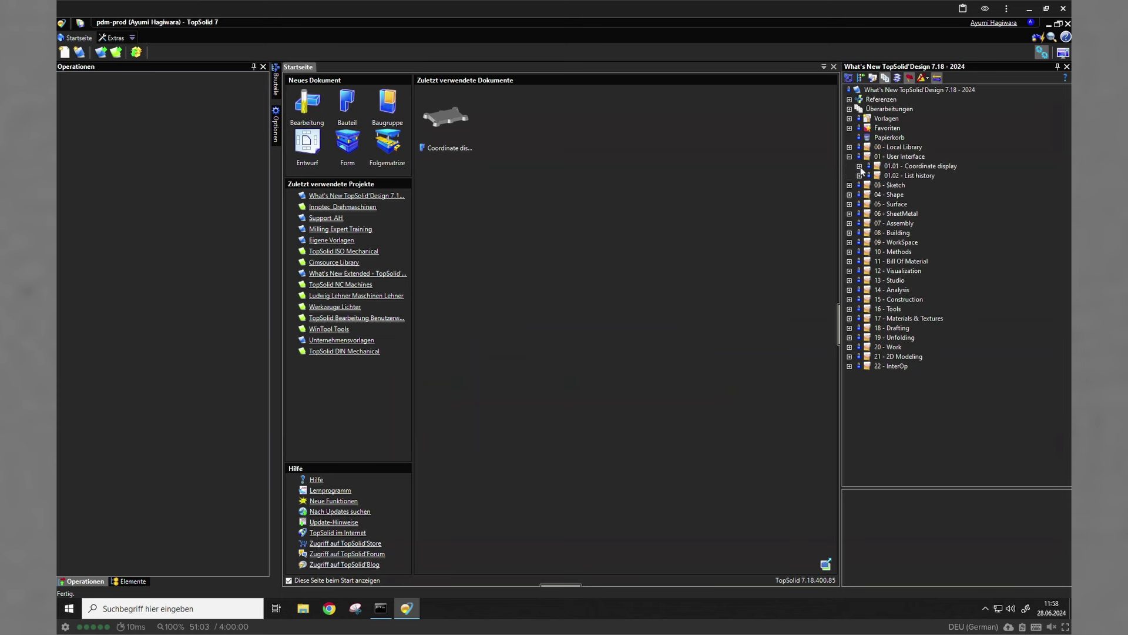
left_click(859, 167)
left_click(934, 176)
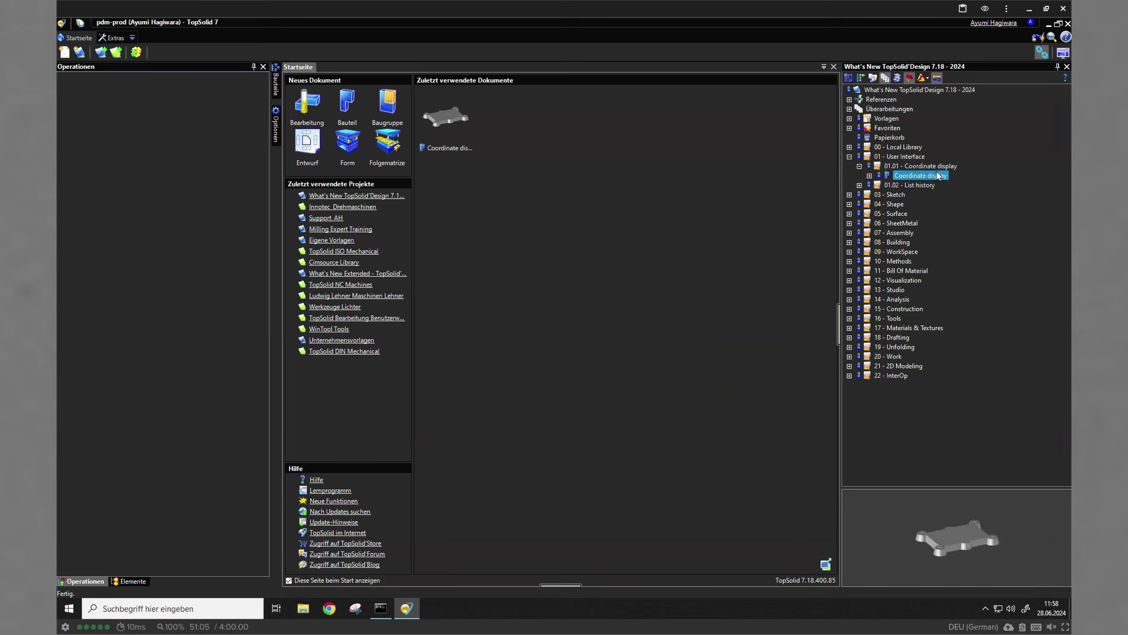
right_click(947, 176)
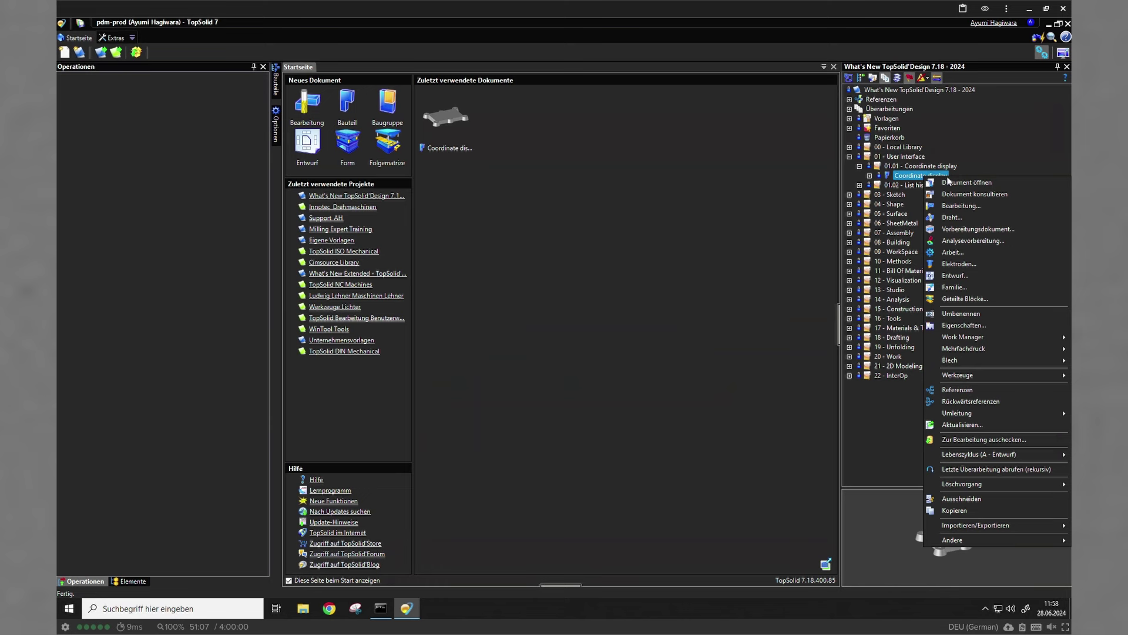
left_click(982, 274)
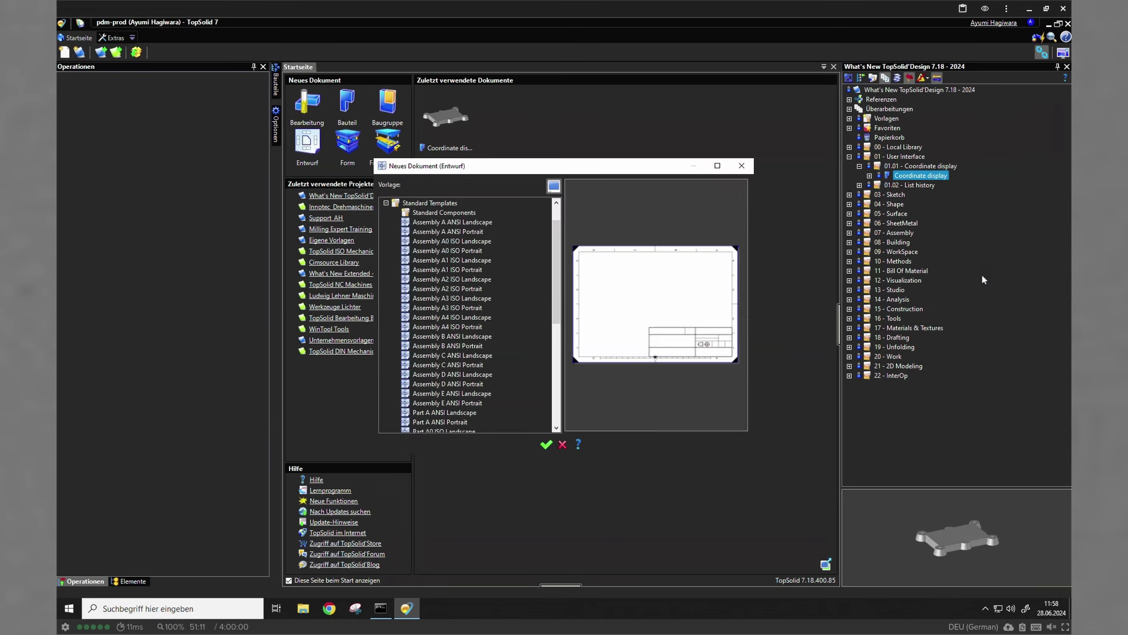
Toggle the template preview off and on, and examine the Assembly A ANSI Landscape template's title block in it
left_click(554, 186)
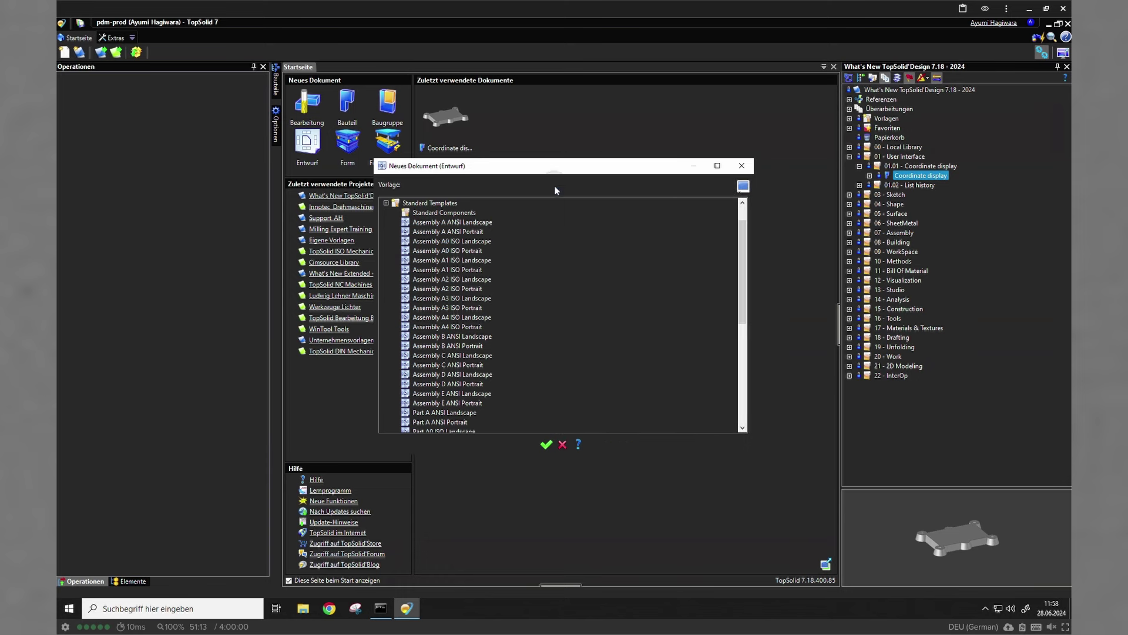
left_click(743, 186)
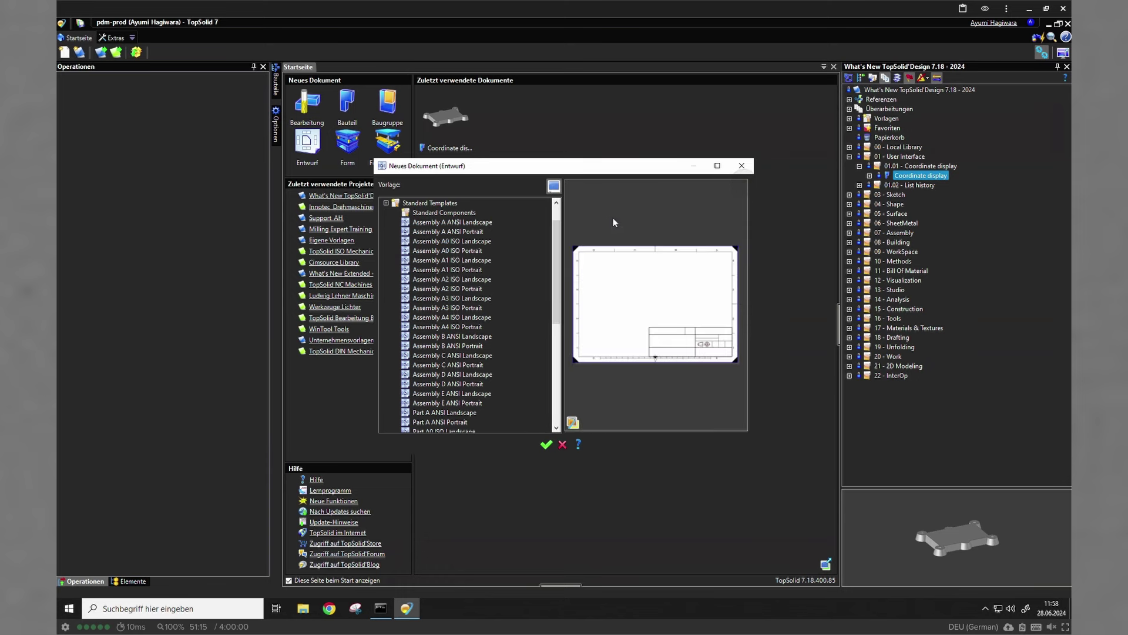
left_click(442, 226)
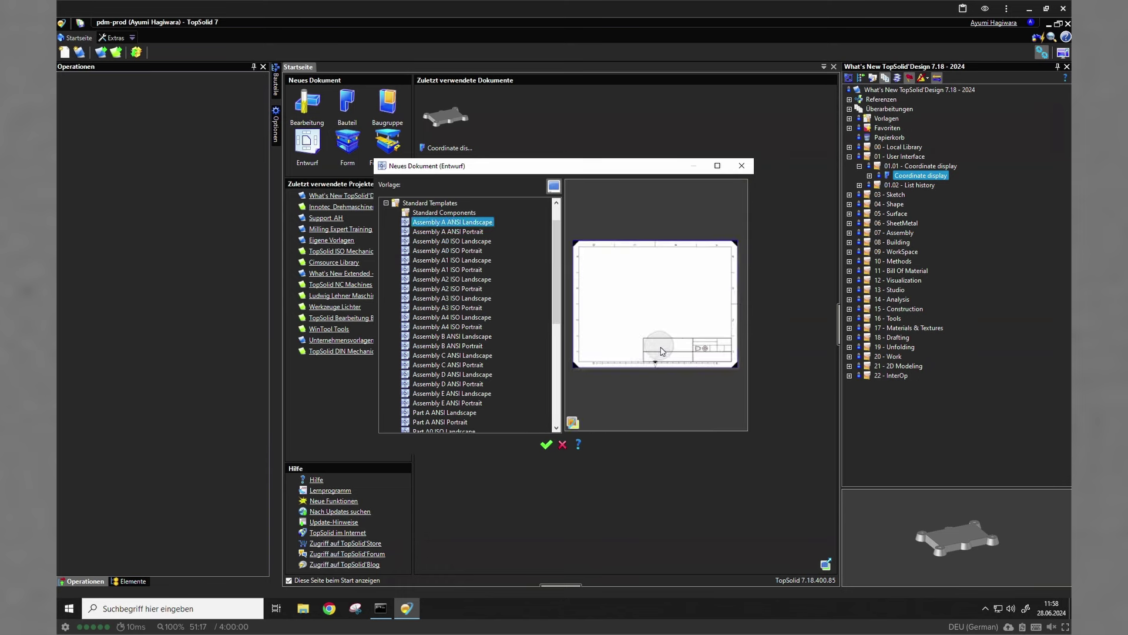
scroll(689, 370, "up", 2)
scroll(617, 339, "down", 3)
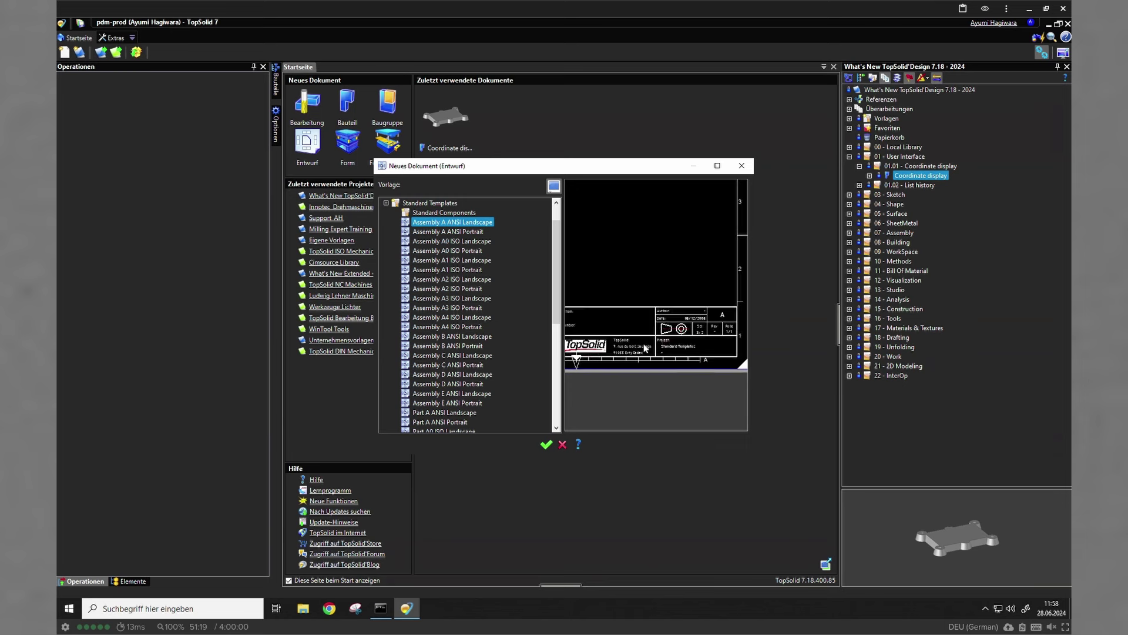
Preview the Part A ANSI Portrait, Part A0 ISO Landscape and Part A0 ISO Portrait templates, and cancel the new drawing
scroll(558, 250, "down", 2)
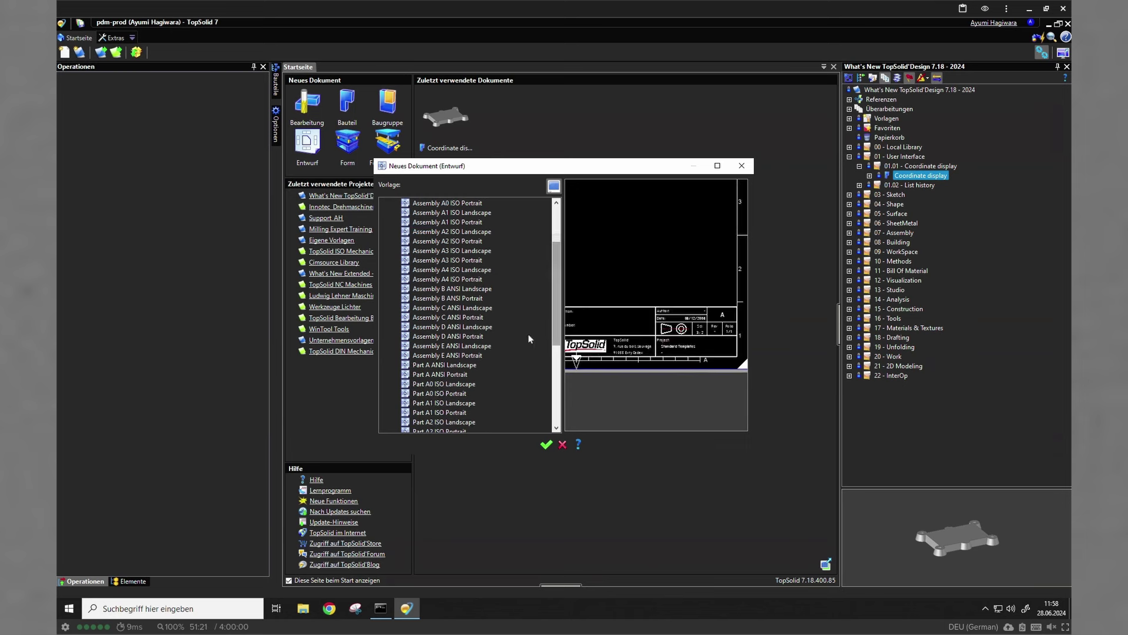
left_click(458, 376)
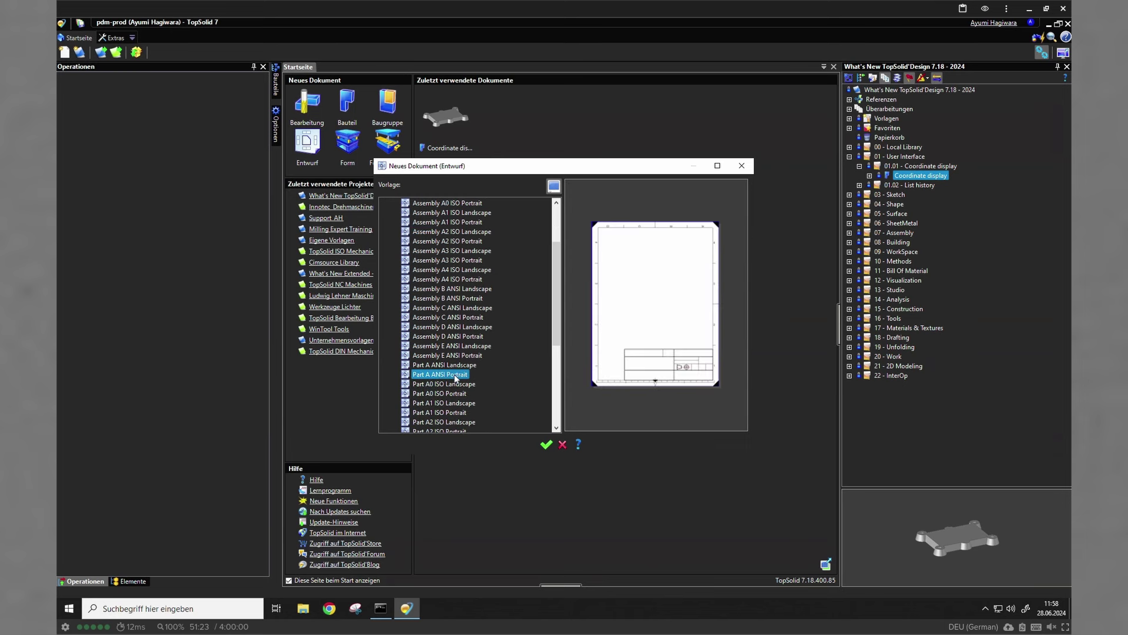
left_click(462, 384)
left_click(462, 394)
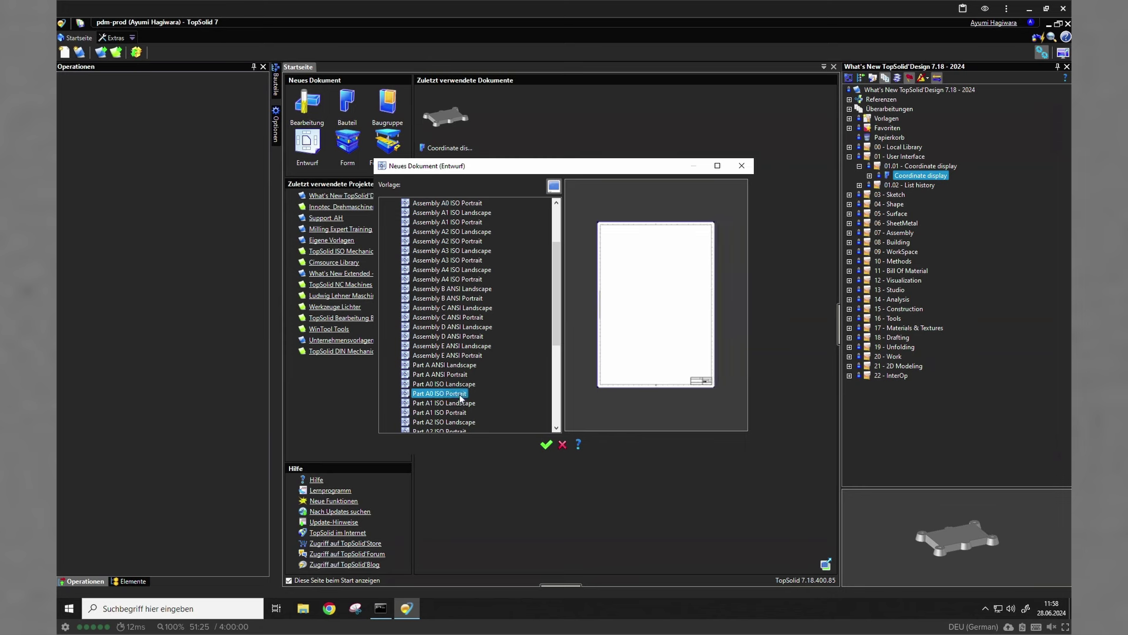
left_click(562, 445)
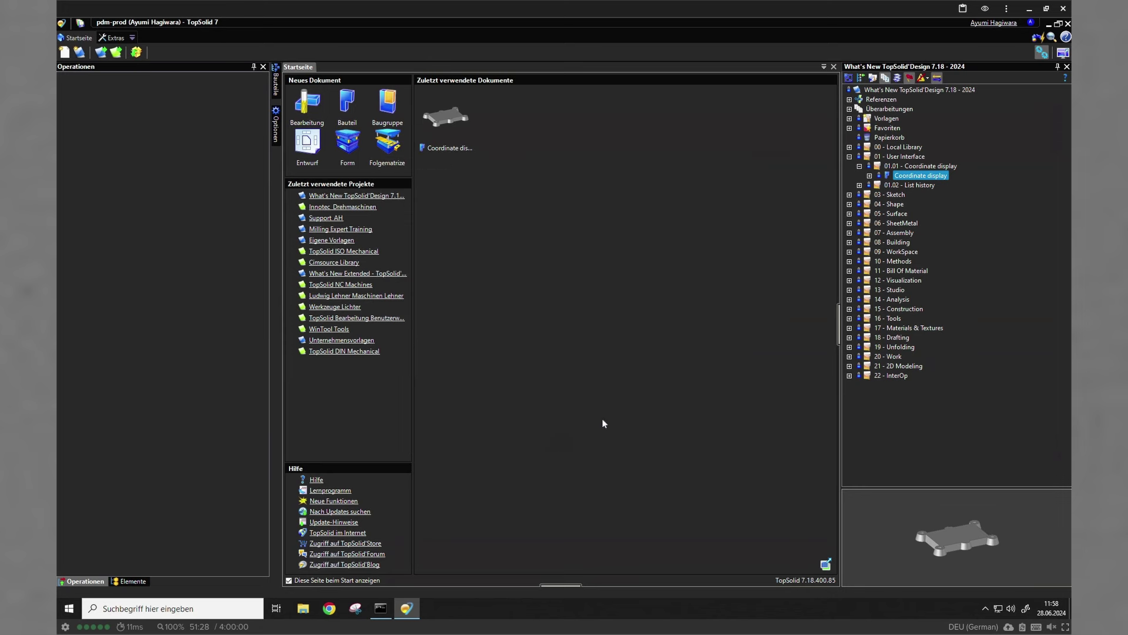
Open the Coordinate display part and make its Absolutes Koordinatensystem visible, accepting the exclusive checkout
right_click(935, 176)
left_click(943, 183)
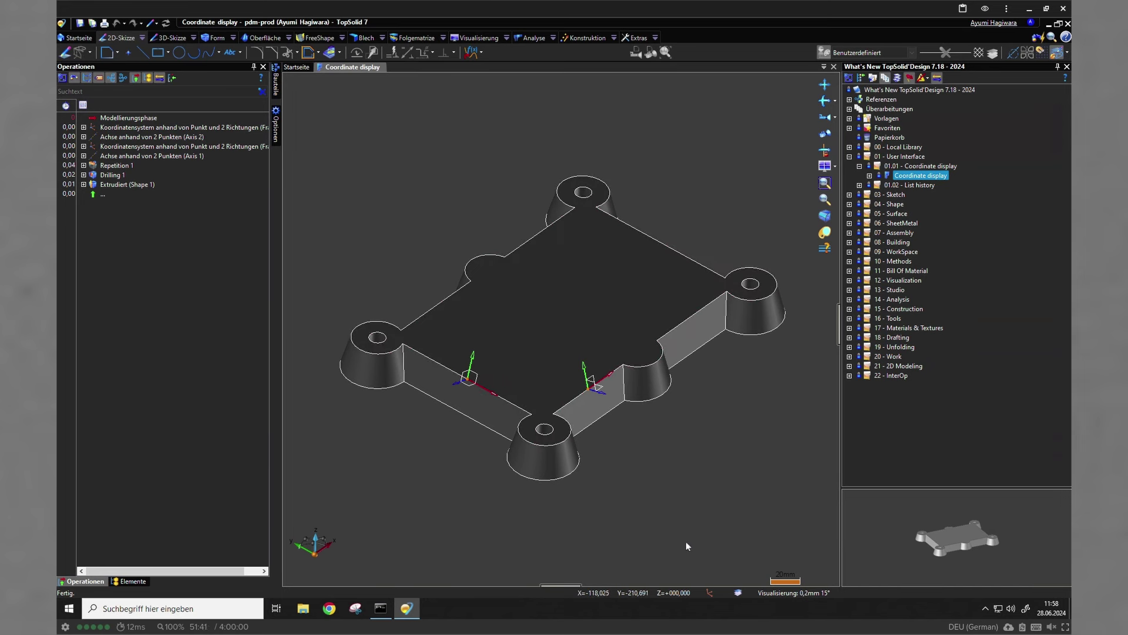
left_click(128, 581)
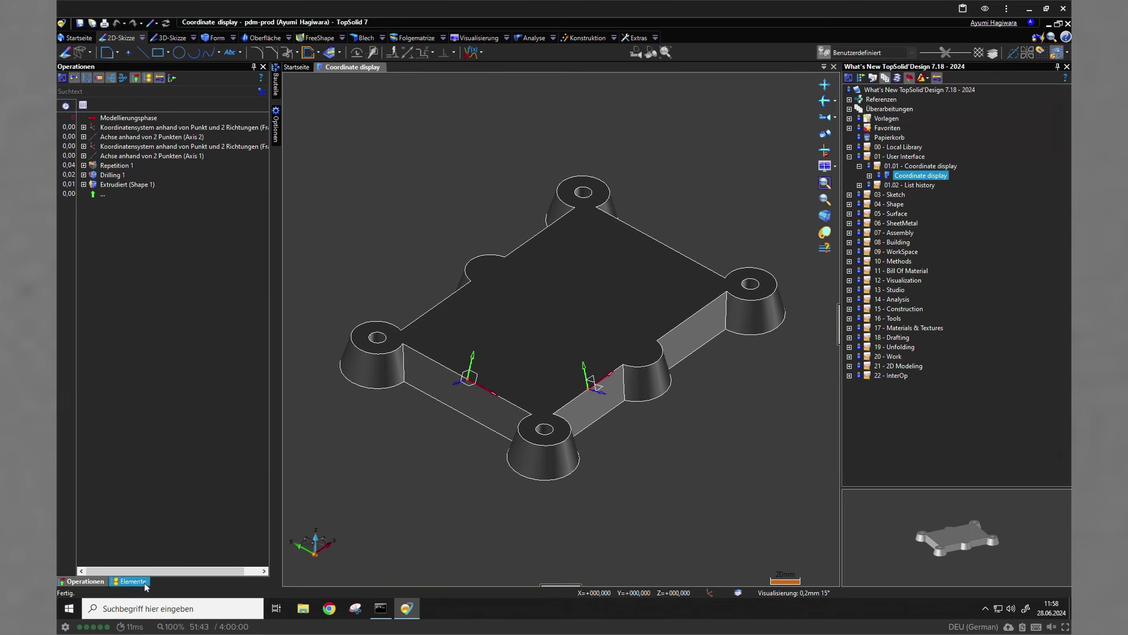
left_click(83, 175)
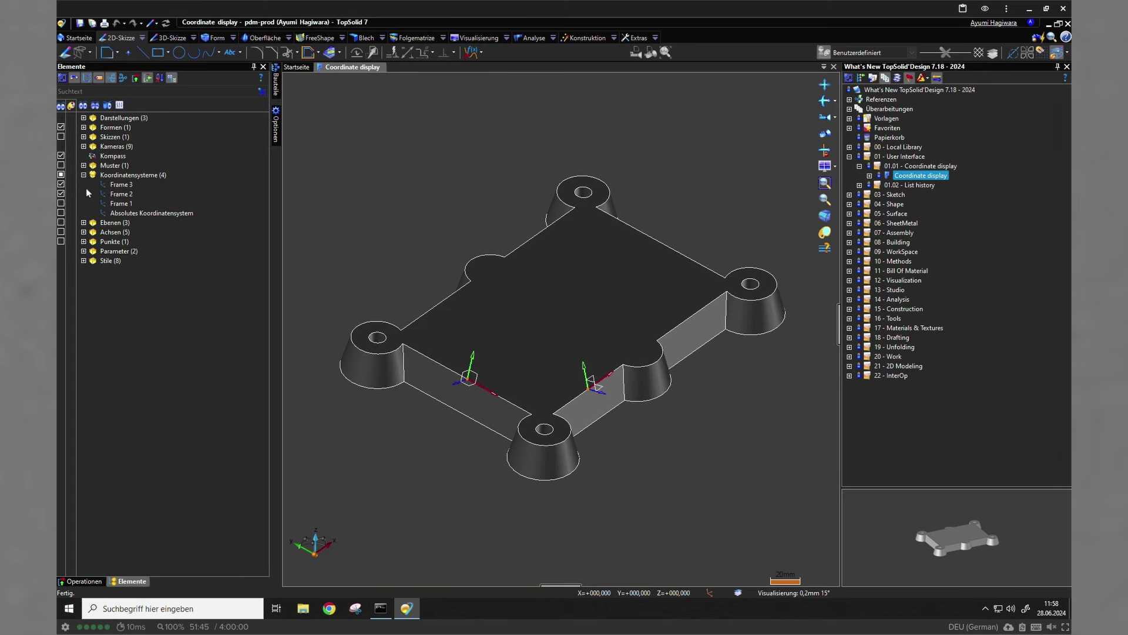
left_click(62, 214)
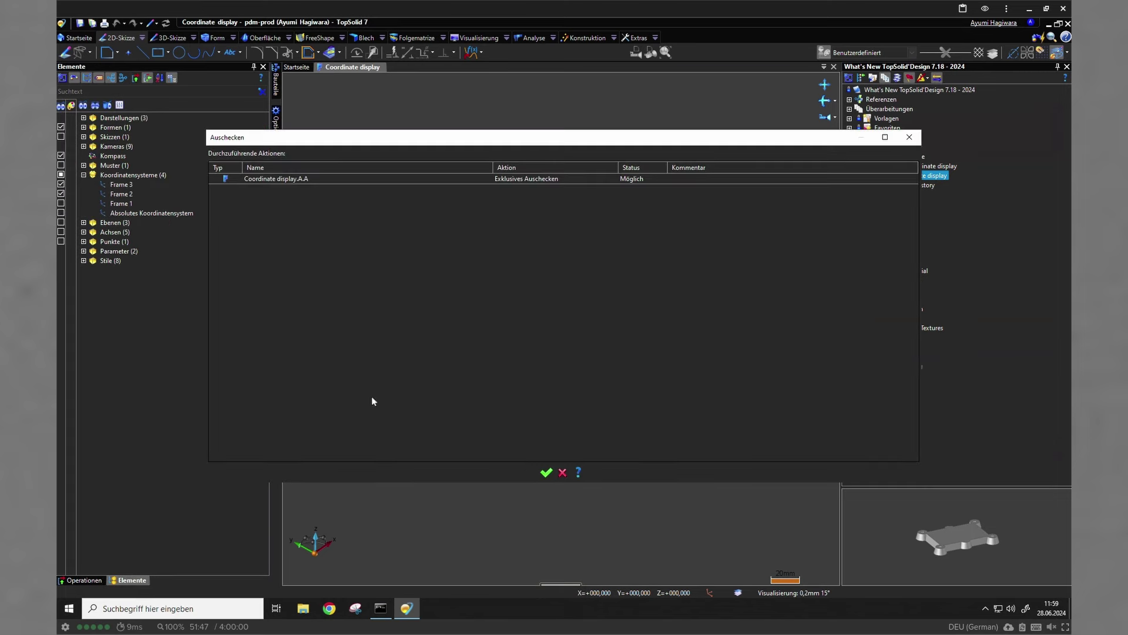
left_click(546, 471)
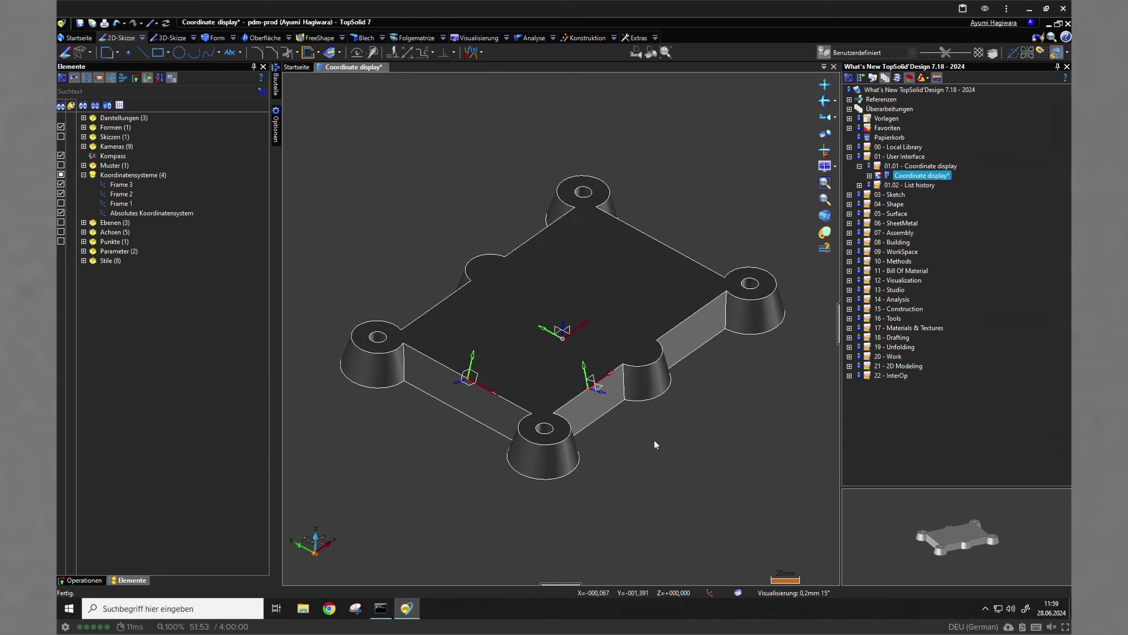
Set Frame 3 as the additional coordinate system for the coordinate display and check the coordinates on the part
left_click(708, 594)
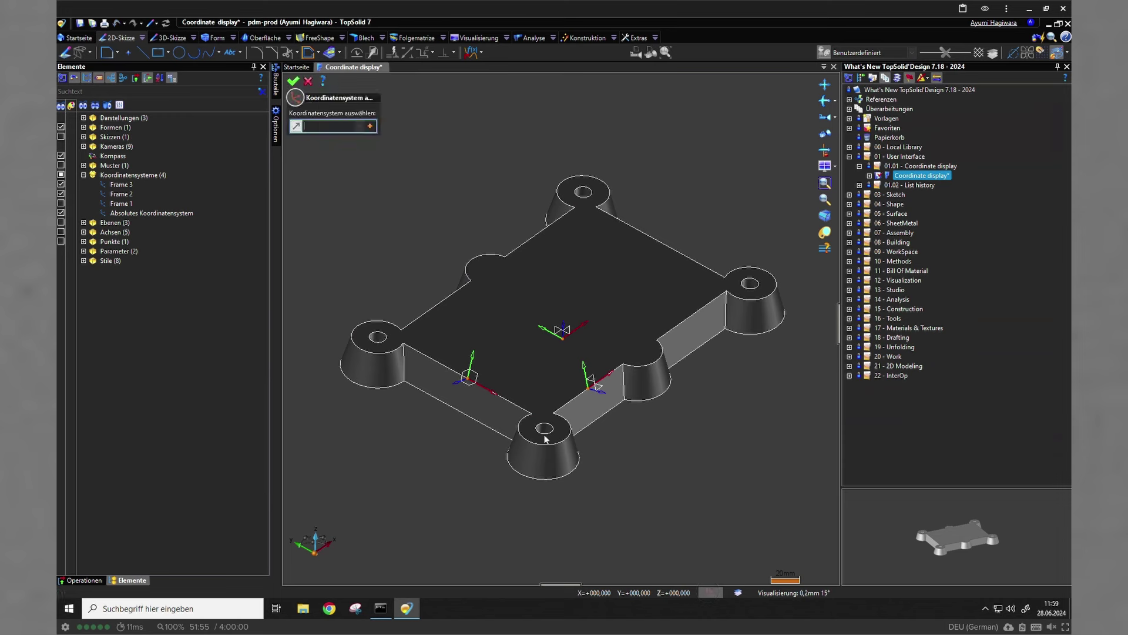
left_click(360, 128)
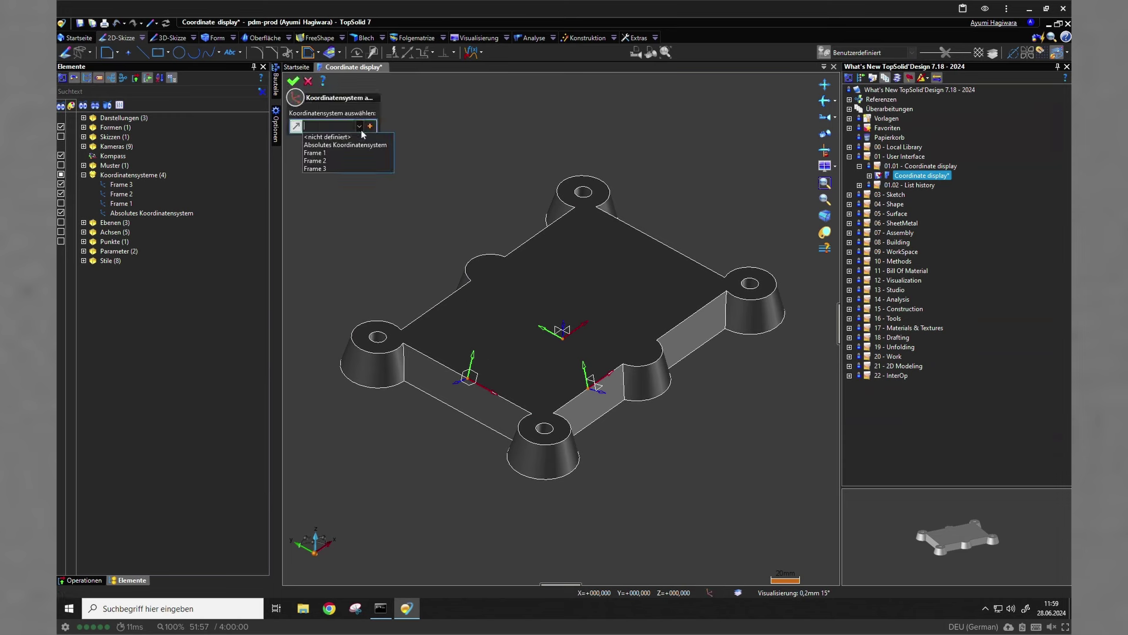
left_click(339, 169)
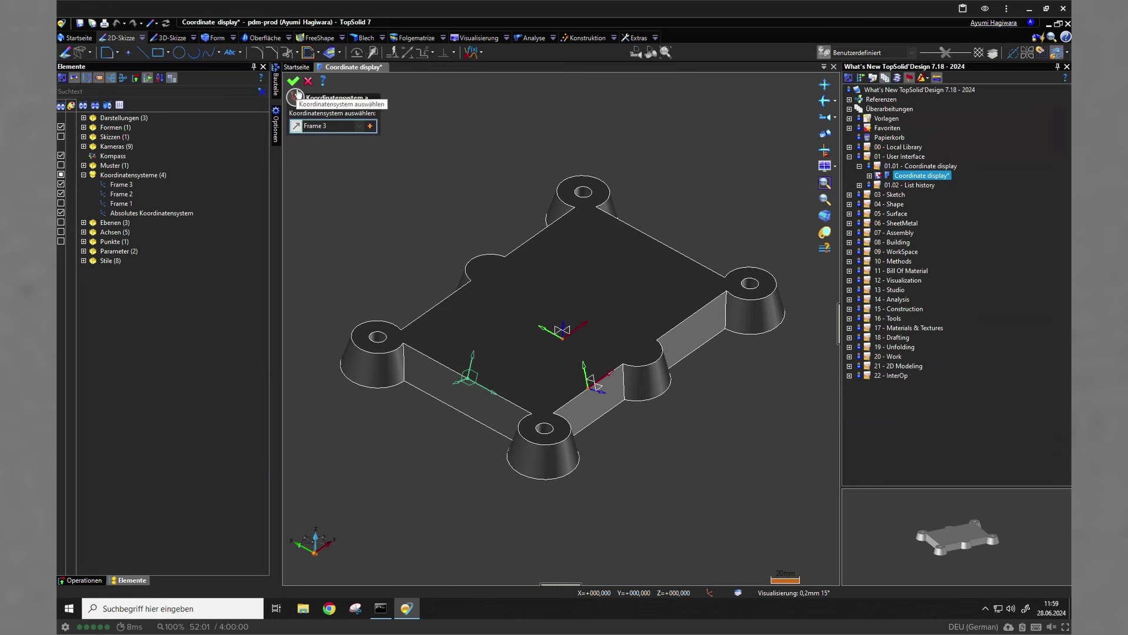
left_click(294, 83)
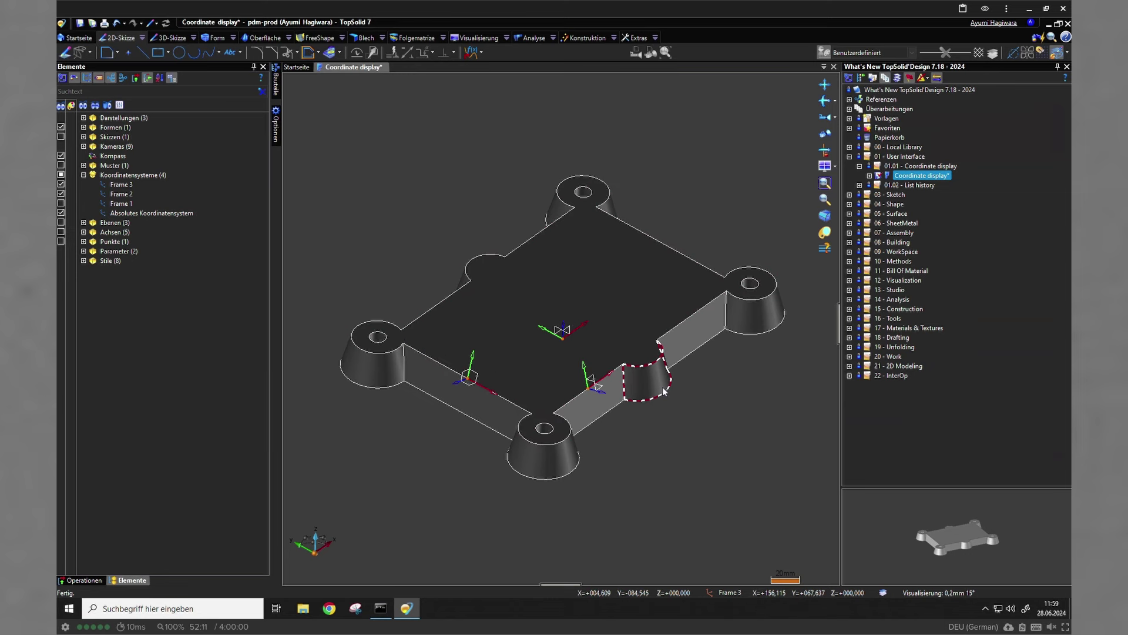
left_click(590, 190)
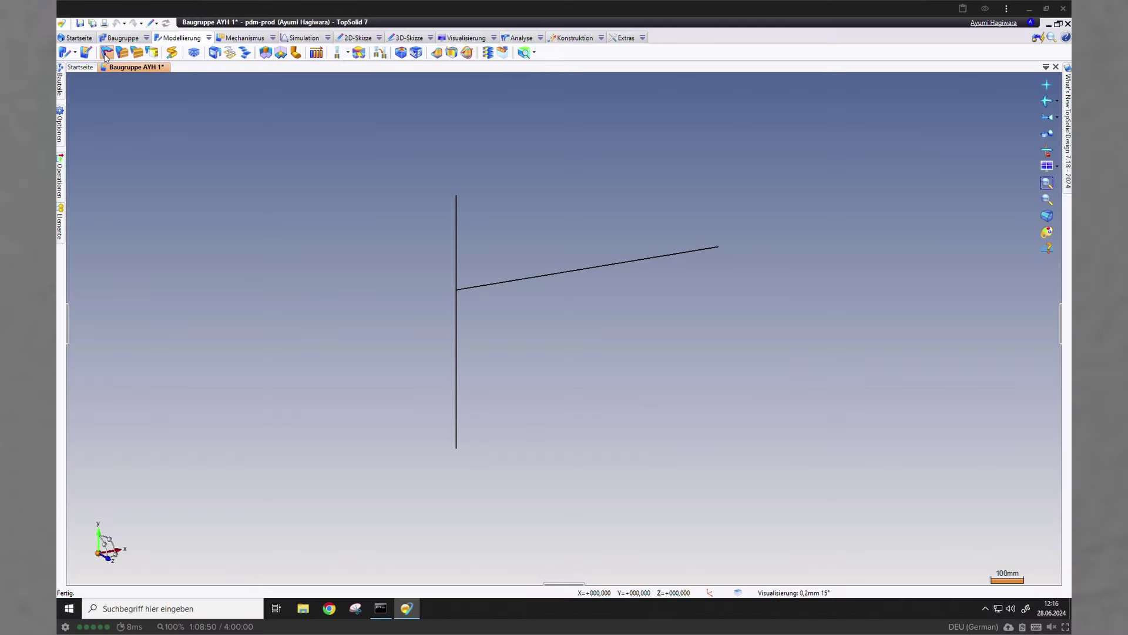
Create a Profilstahl of the family Rundrohrprofil, NF A 49-646 with code 38 × 3 along the vertical sketch line
left_click(106, 54)
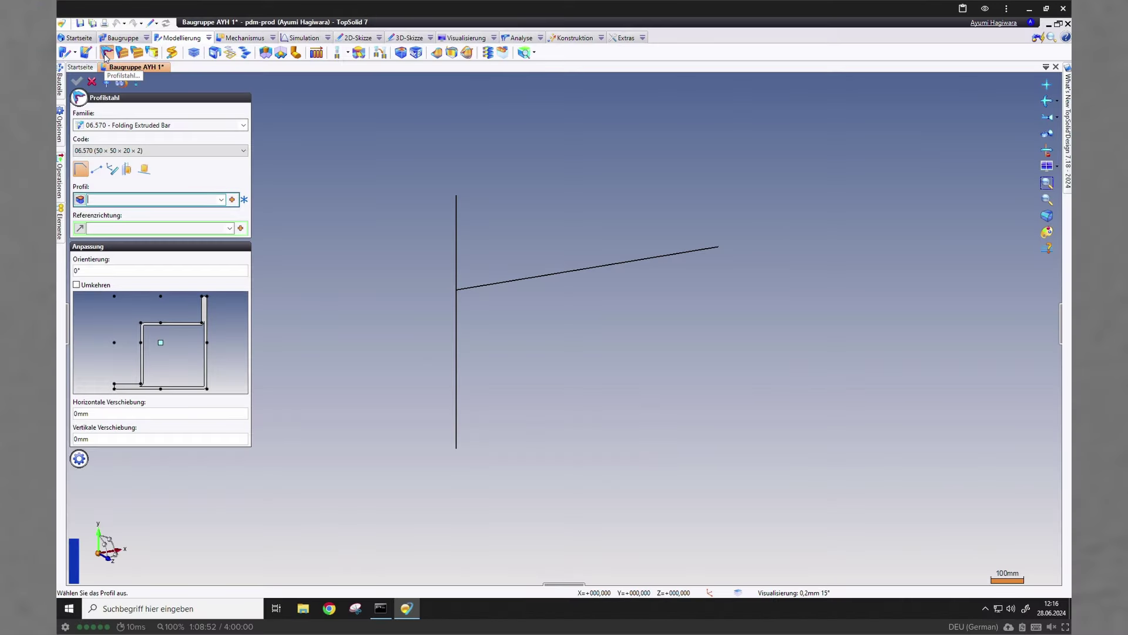
left_click(196, 126)
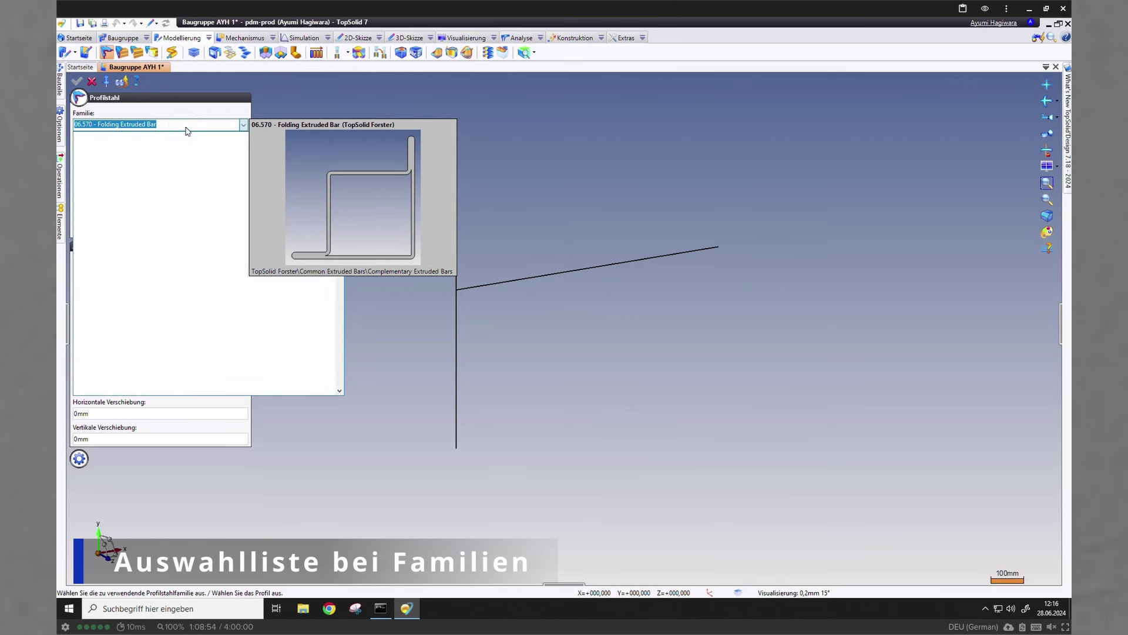
type("rund")
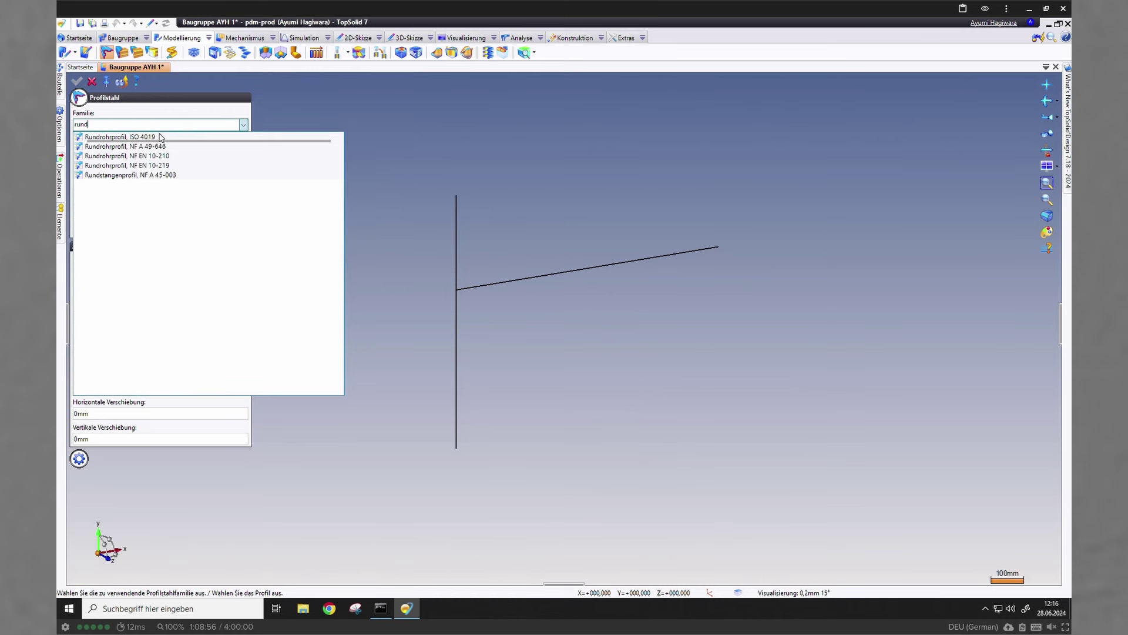
left_click(115, 147)
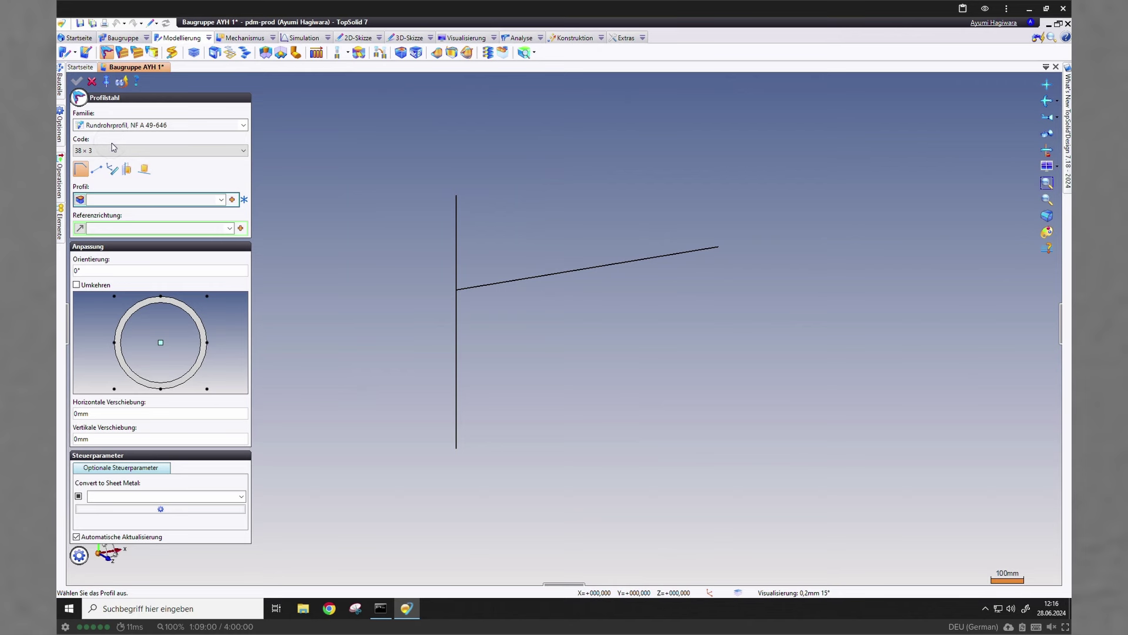
left_click(456, 234)
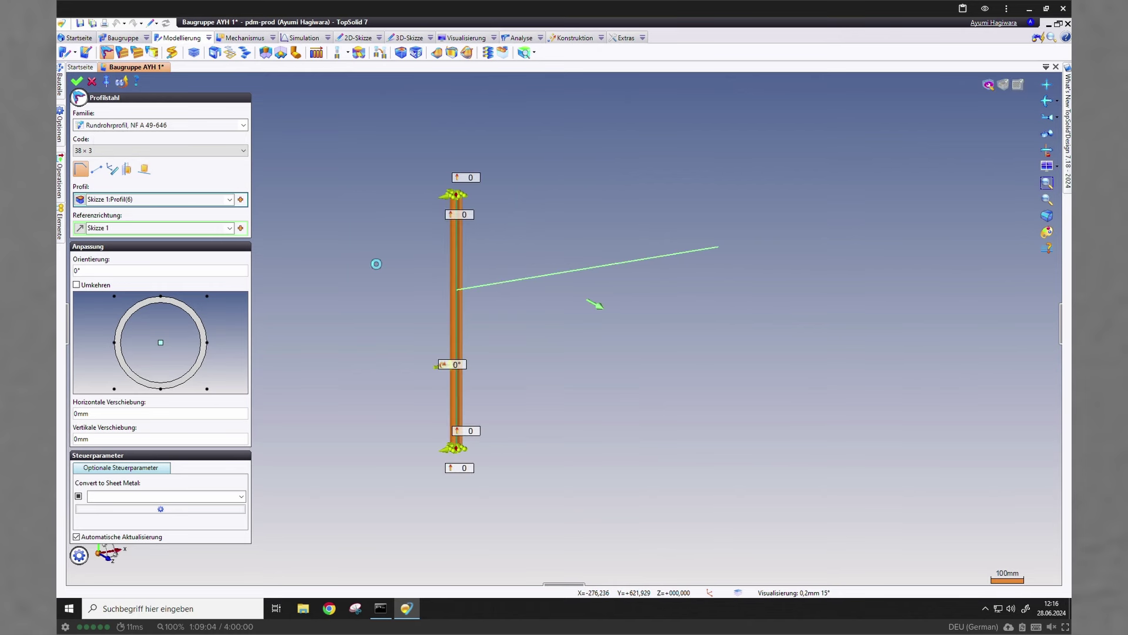
right_click(376, 263)
left_click(377, 267)
left_click(92, 81)
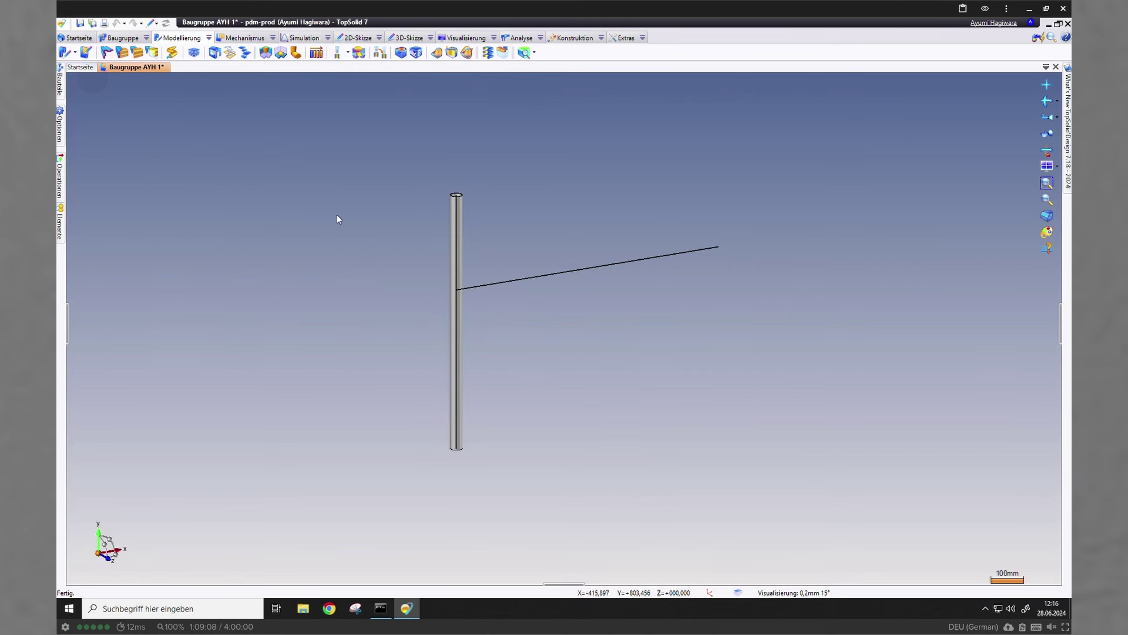
Create a second Profilstahl along the inclined sketch line, choosing Rundrohrprofil, NF A 49-646 from the frequently used families
left_click(107, 53)
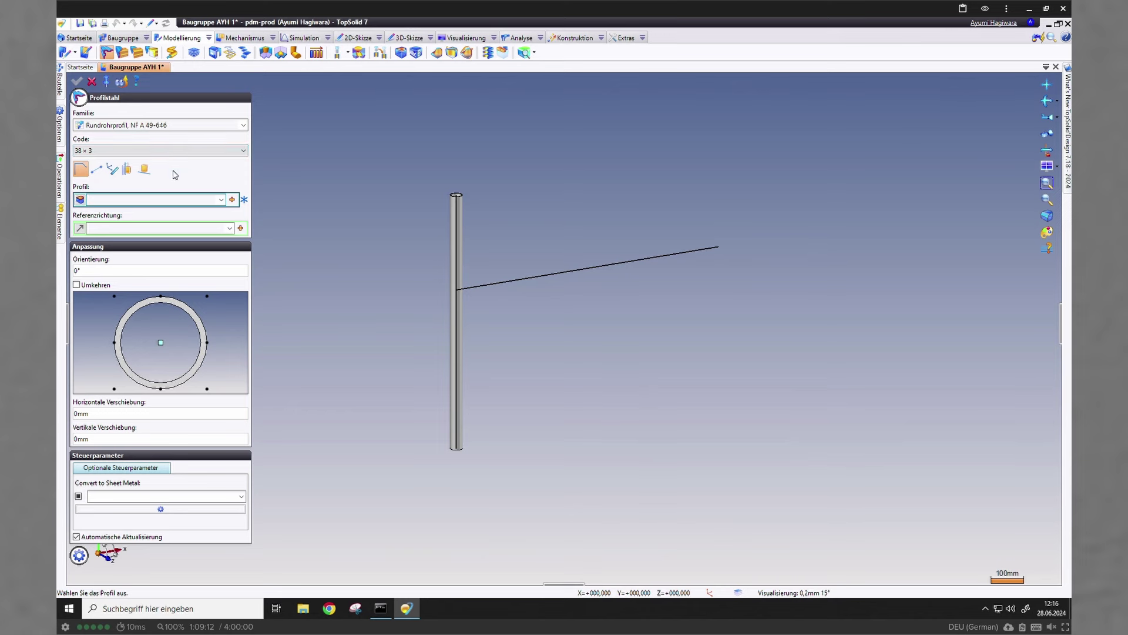
left_click(243, 127)
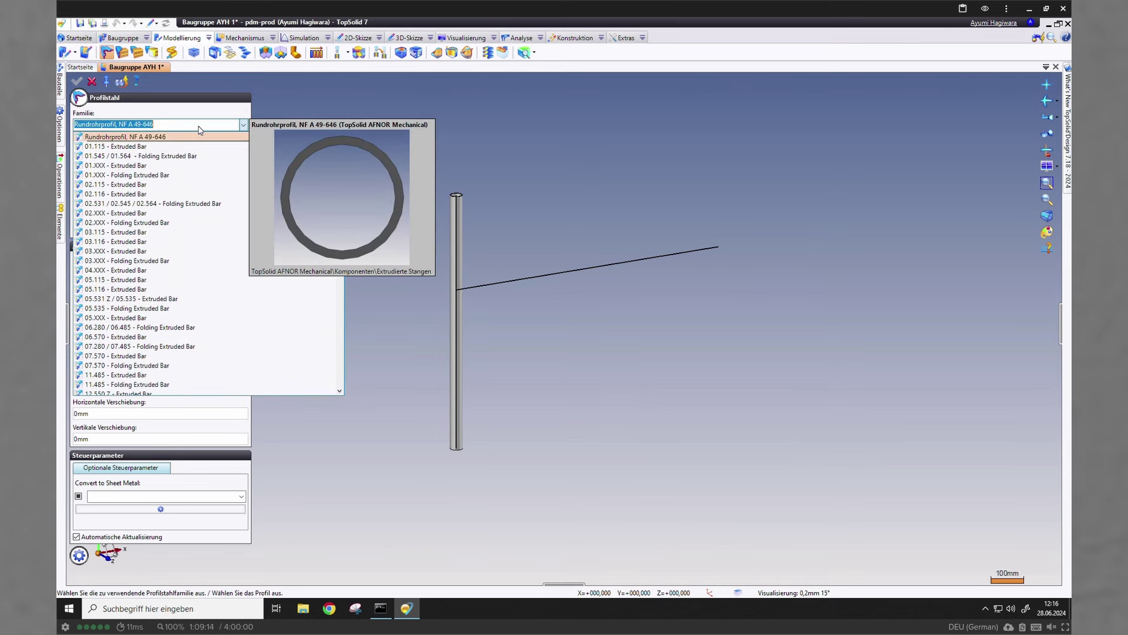
key("BackSpace")
left_click(243, 126)
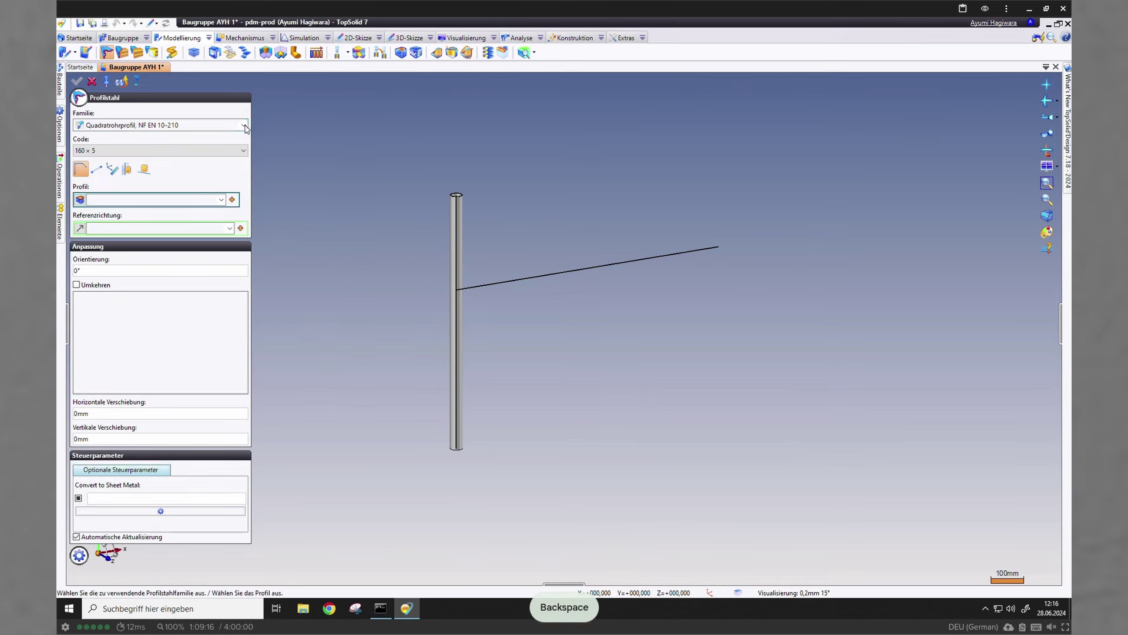
left_click(244, 126)
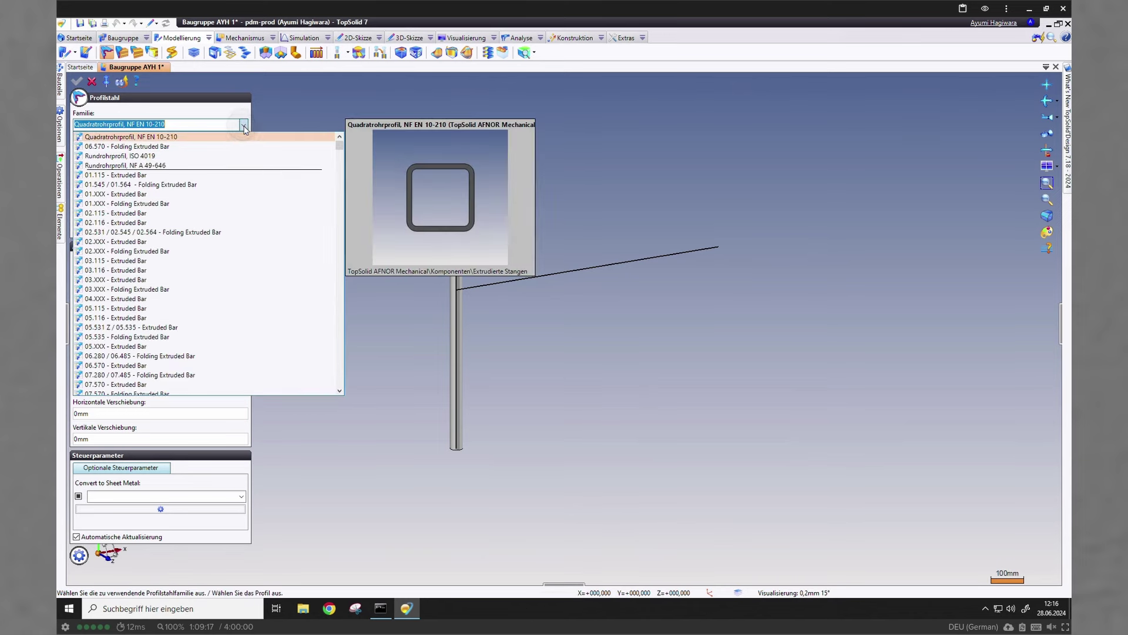
left_click(204, 165)
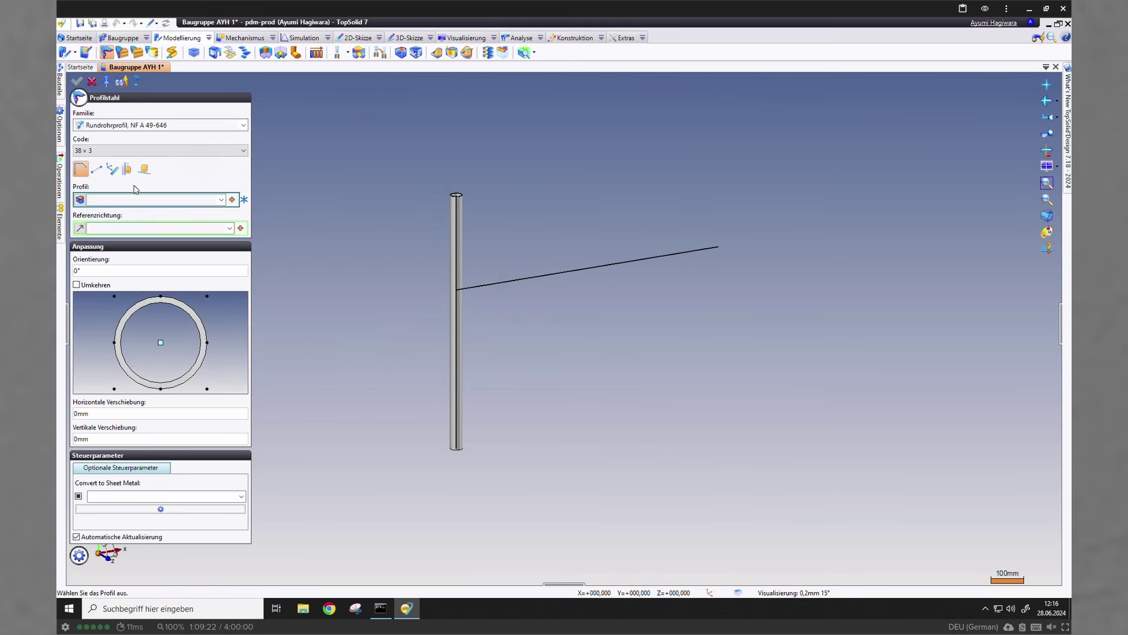
left_click(516, 281)
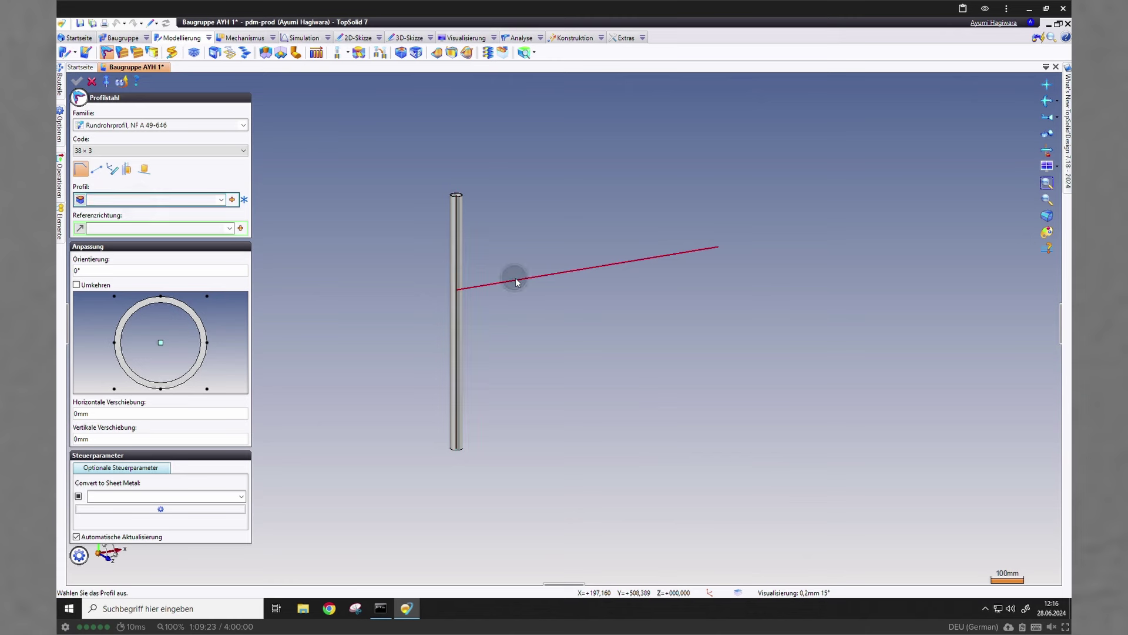
right_click(330, 226)
left_click(332, 227)
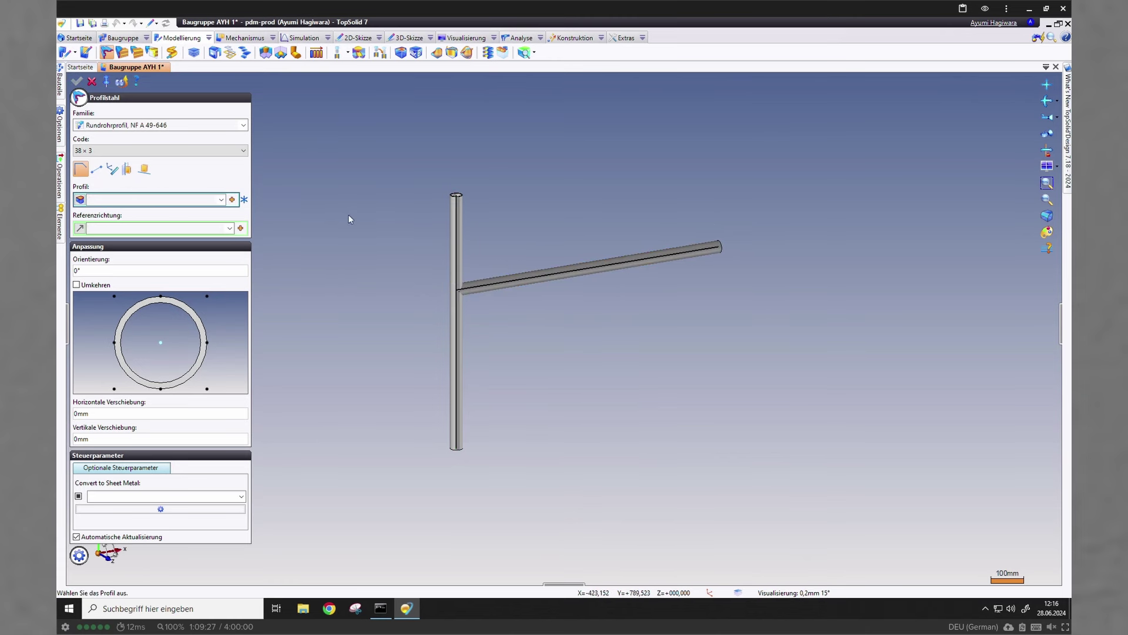
Examine the general option for the number of frequently used documents to display, and accept the options
left_click(626, 38)
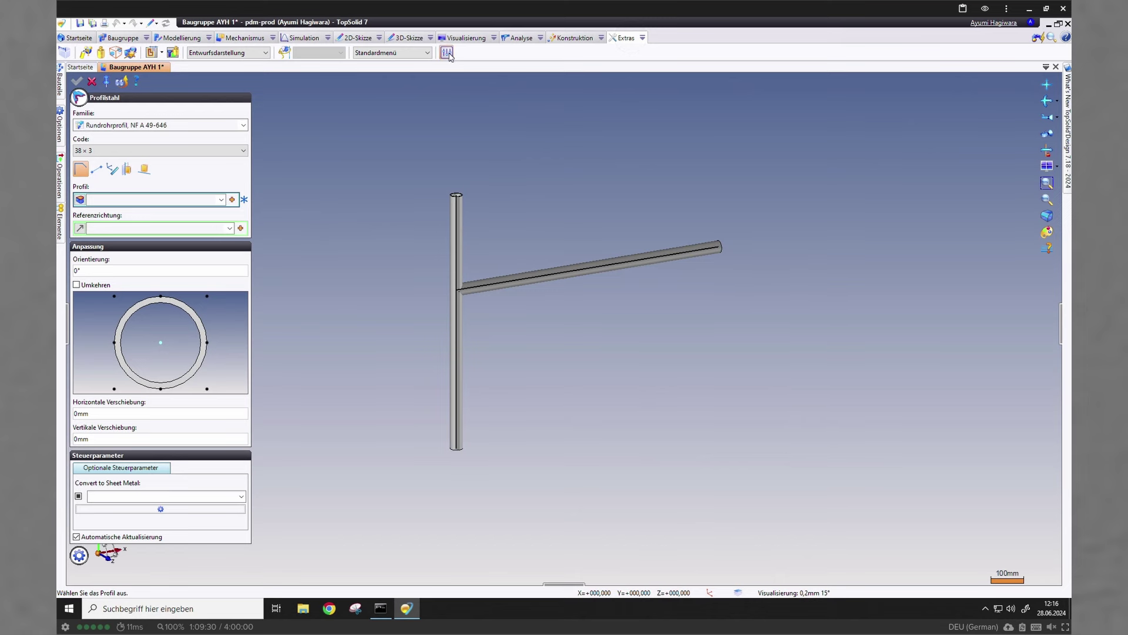
left_click(447, 53)
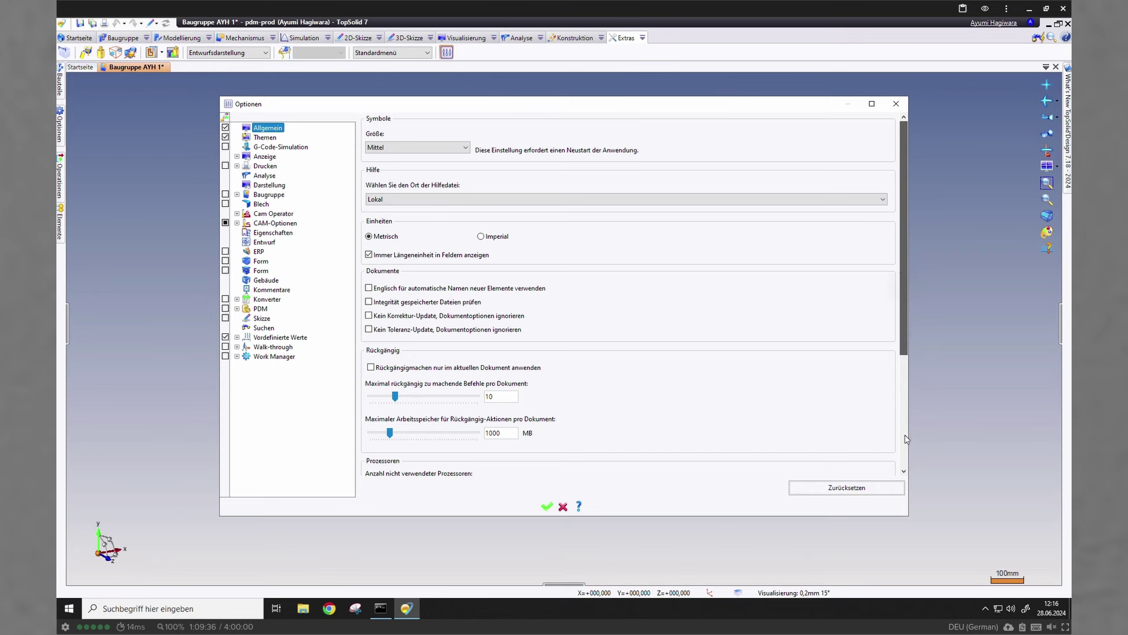
scroll(905, 483, "down", 3)
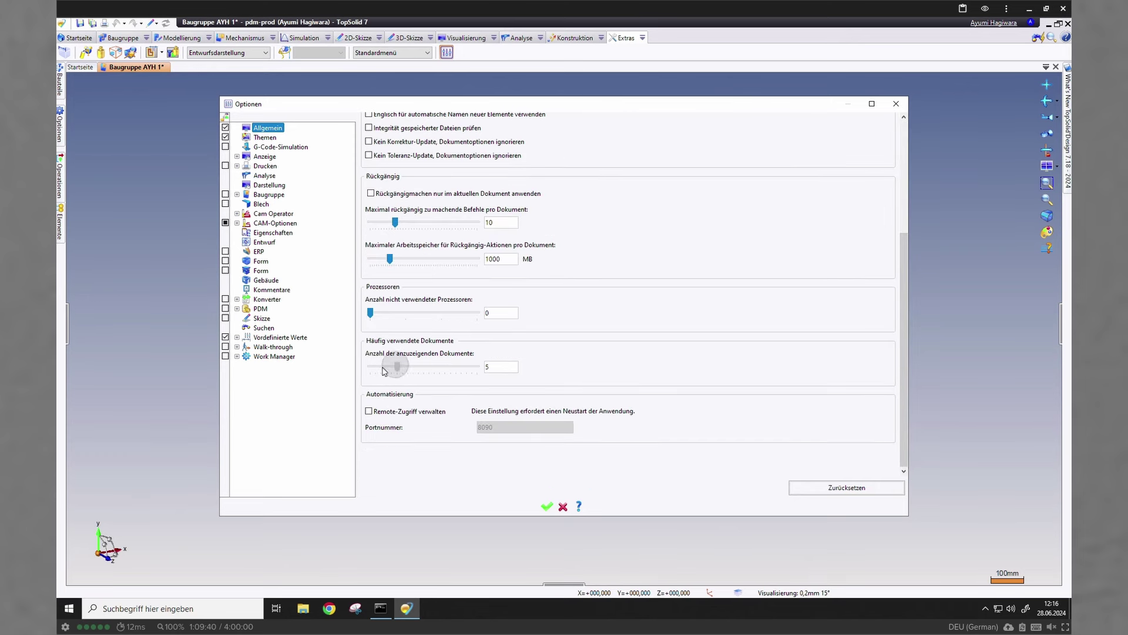
mouse_move(397, 366)
left_mouse_down()
mouse_move(366, 371)
mouse_move(483, 373)
mouse_move(397, 367)
left_mouse_up()
left_click(547, 506)
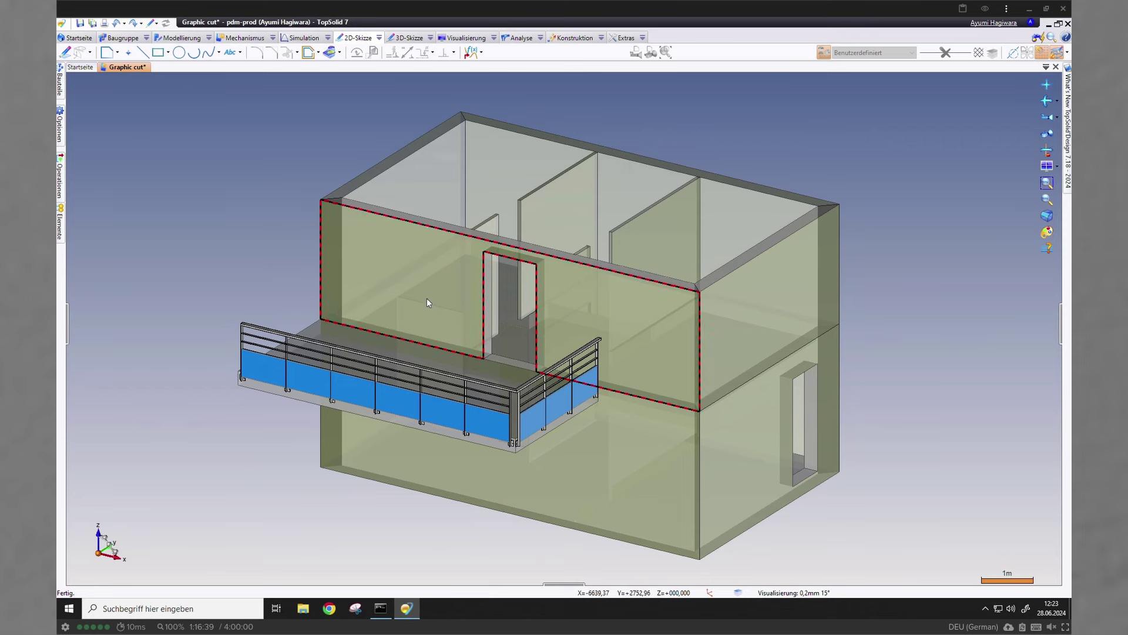
Start a sketch on the upper-storey wall face behind the balcony and view the sketch from above
left_click(409, 304)
right_click(509, 360)
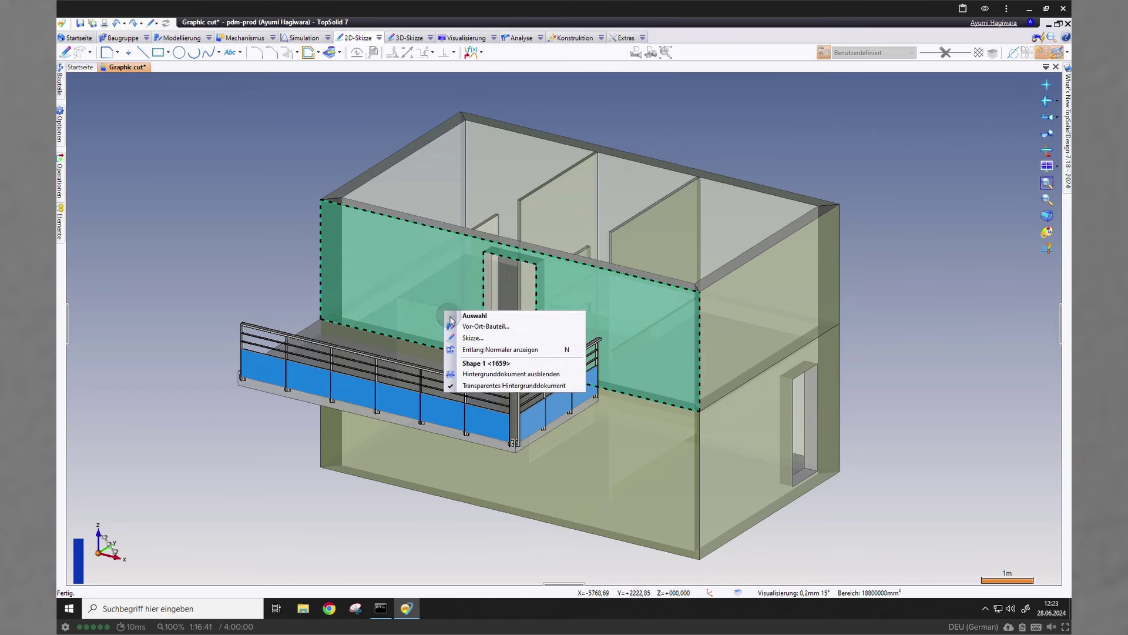
left_click(531, 340)
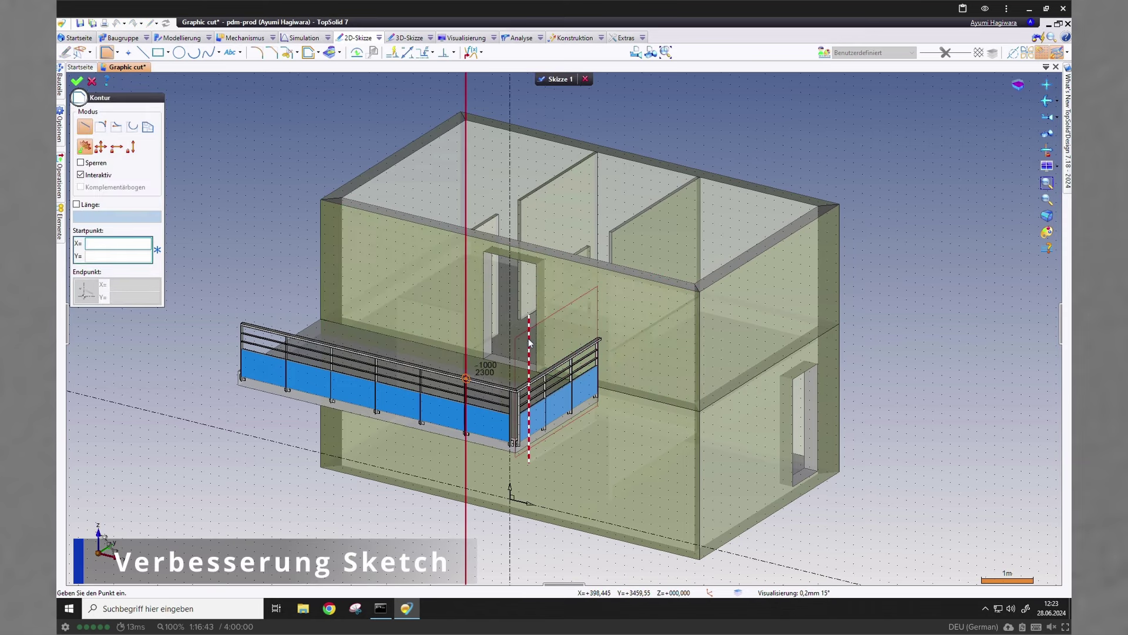
right_click(544, 335)
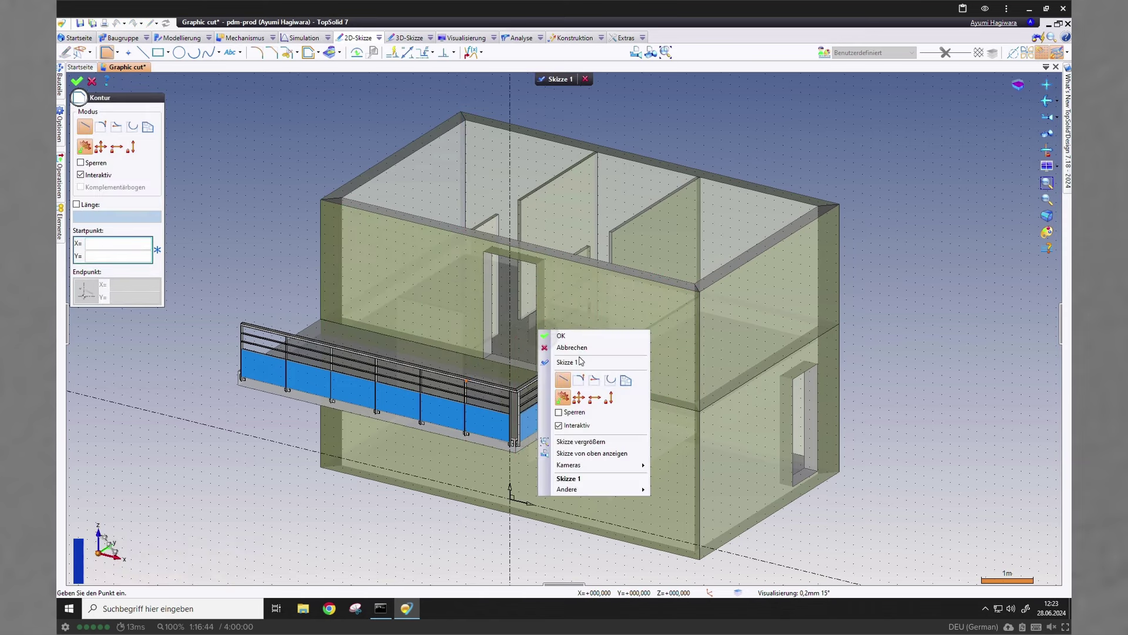
left_click(617, 454)
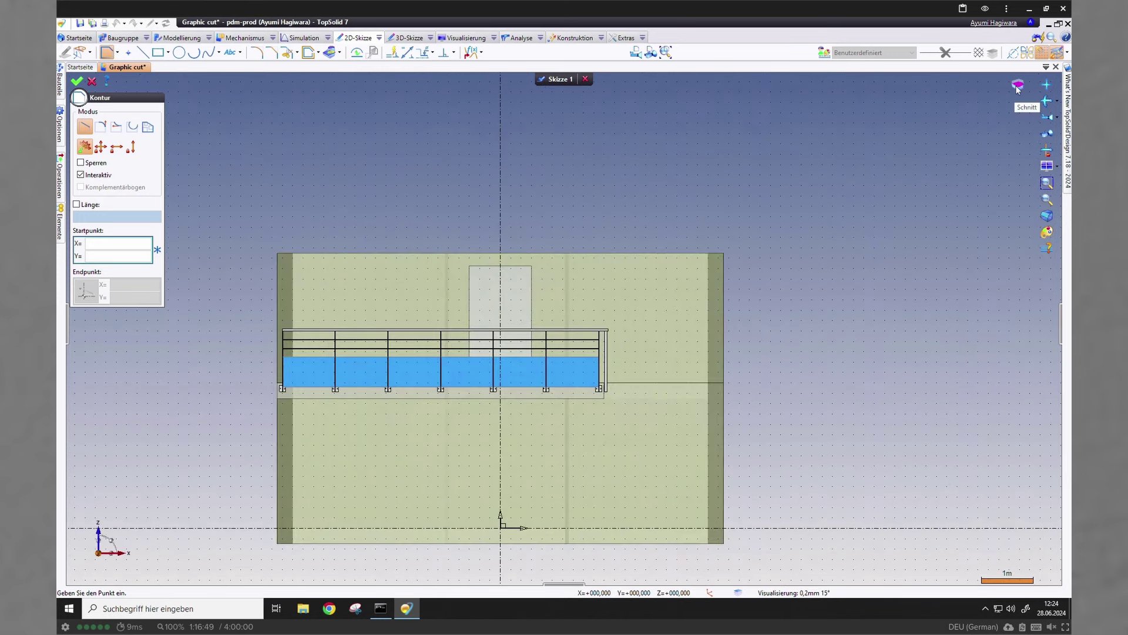
Leave the contour command and section the model at the sketch plane, toggling the Schnitt display off and on again
key("Escape")
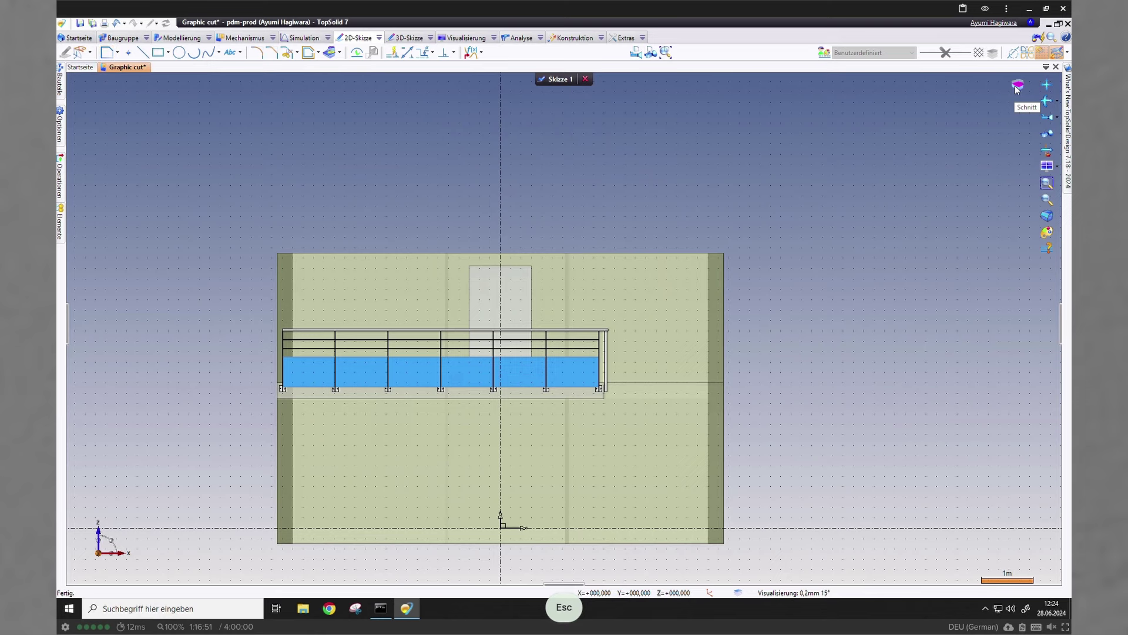
left_click(1020, 89)
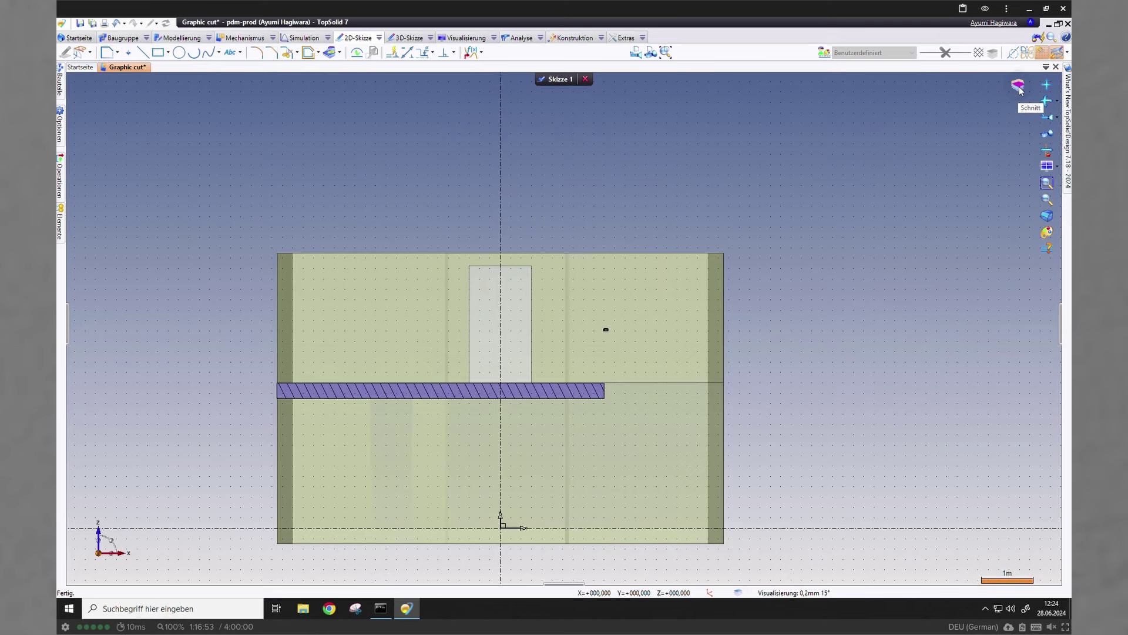
left_click(1020, 88)
left_click(1020, 88)
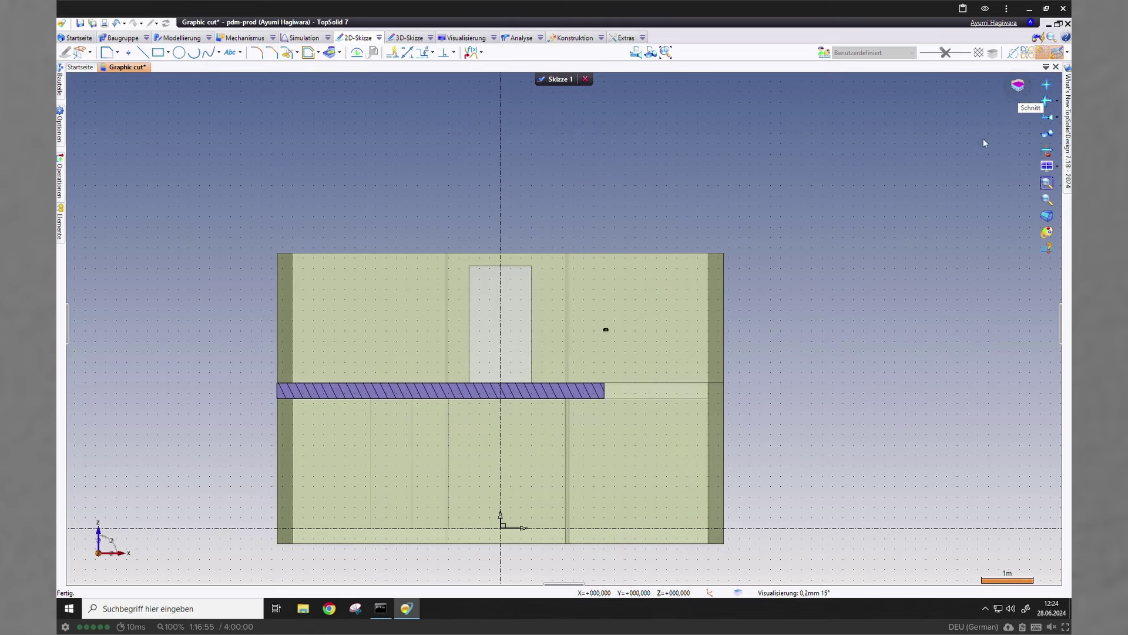
scroll(260, 412, "up", 1)
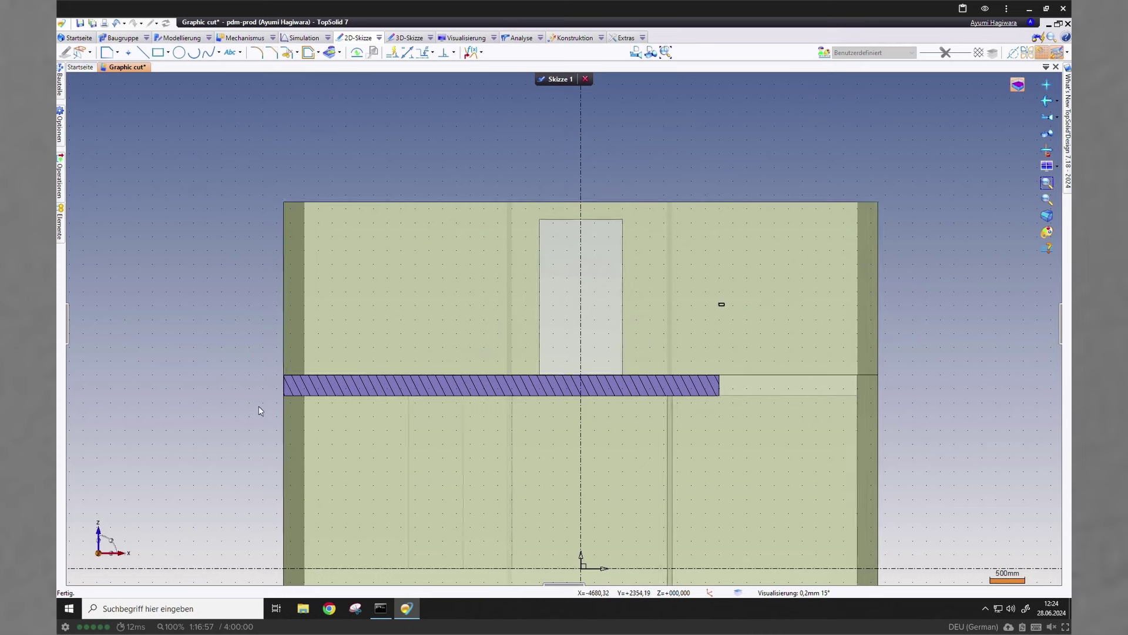
Draw a rectangle about 3000 by 1800 mm upward from the upper-left corner of the hatched balcony slab
left_click(158, 54)
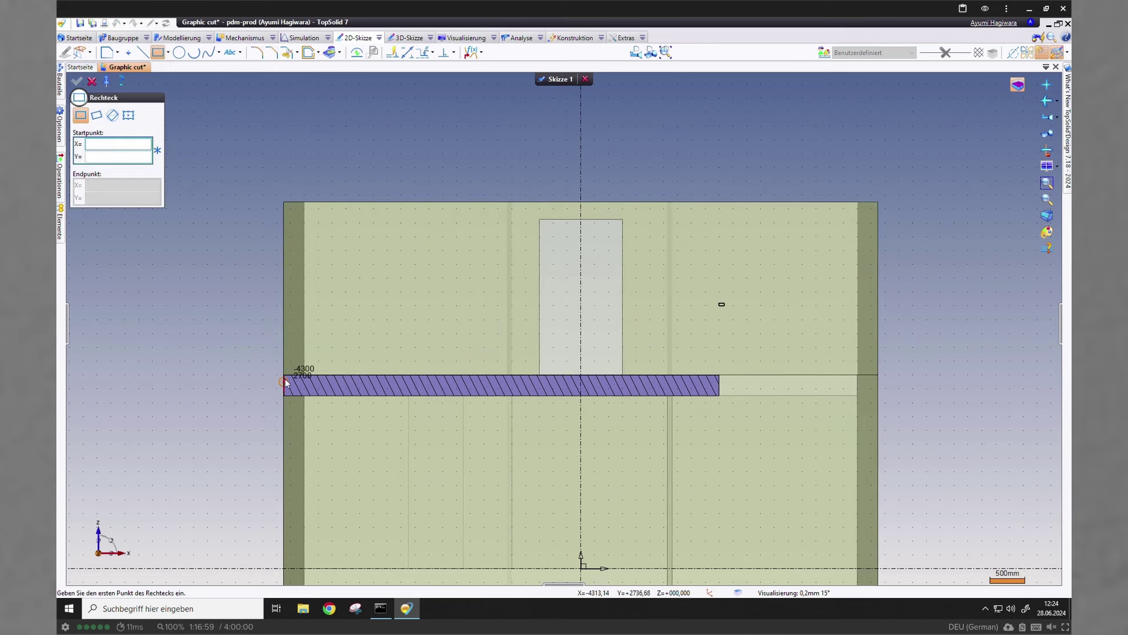
left_click(285, 377)
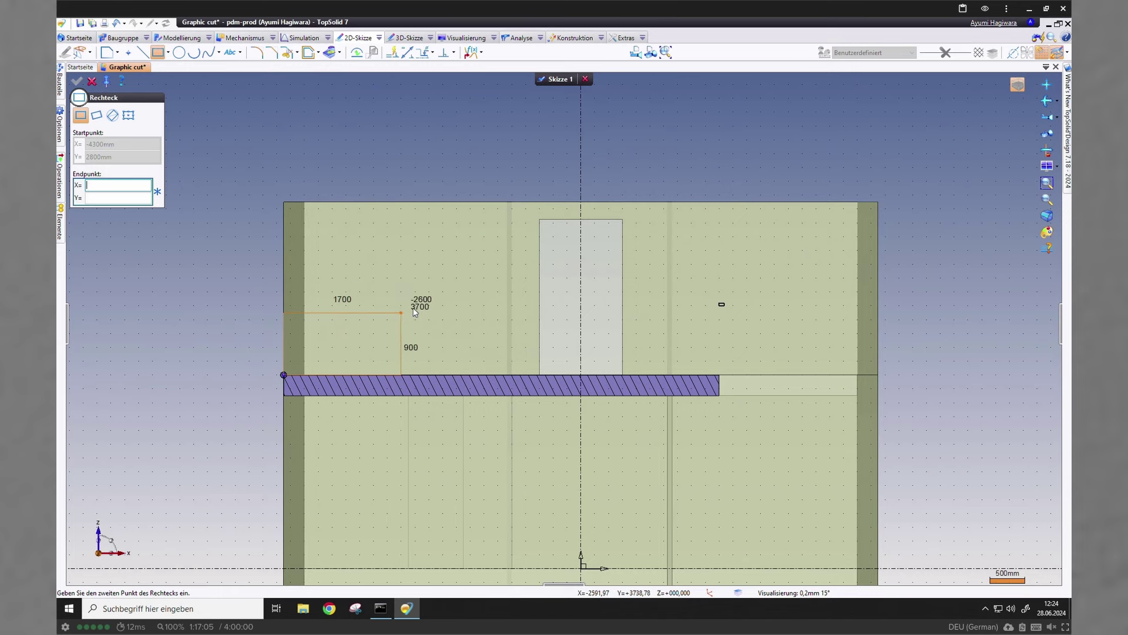
key("shift")
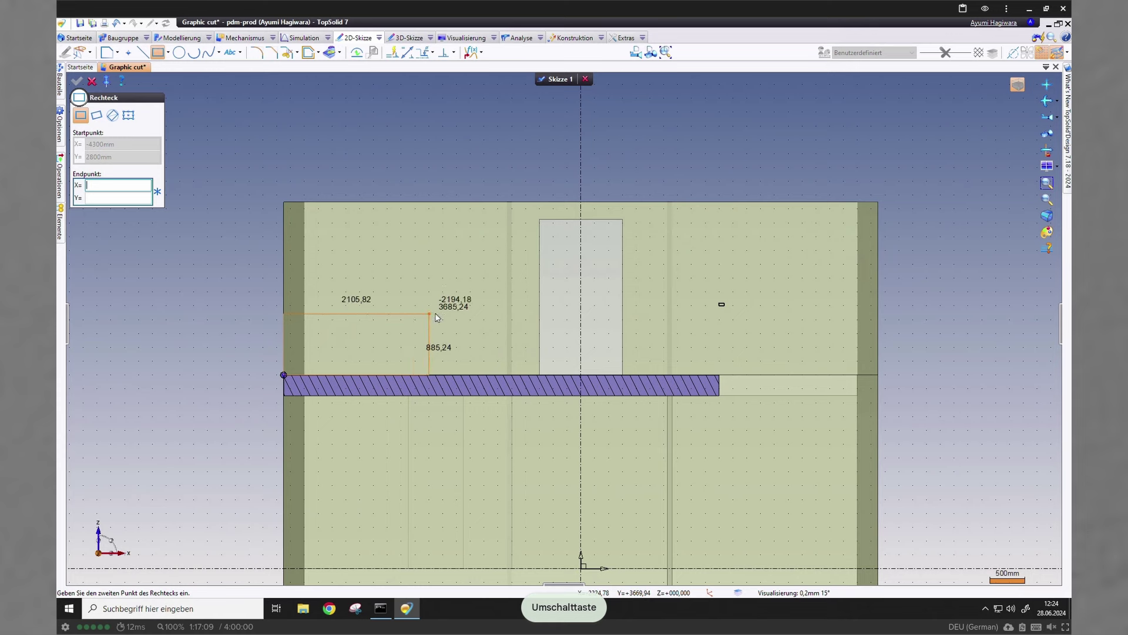
left_click(495, 250)
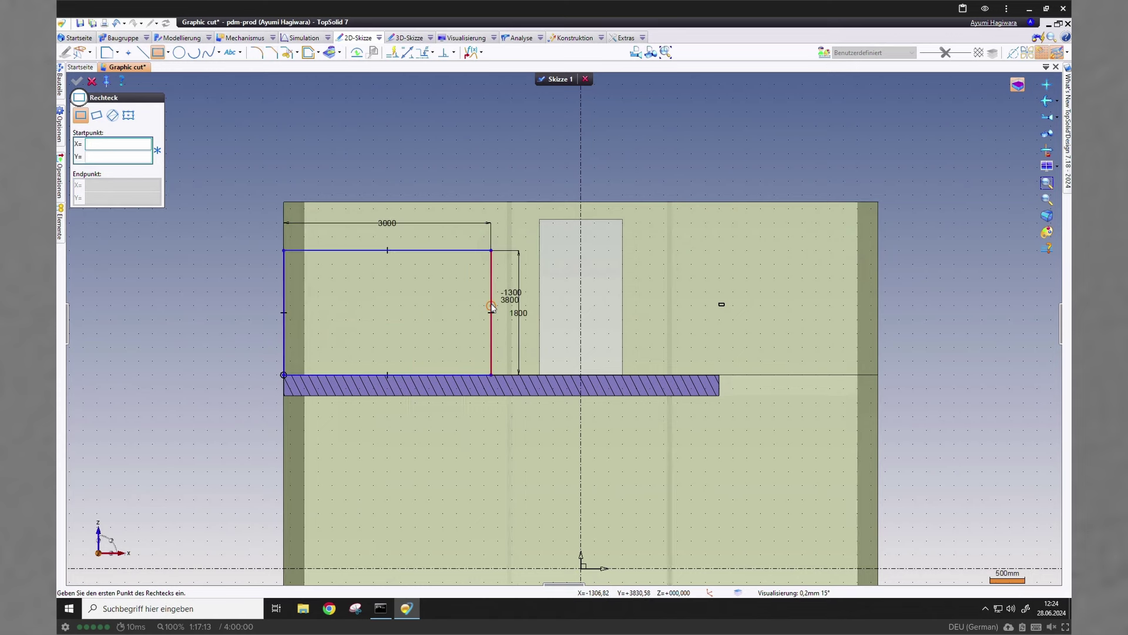
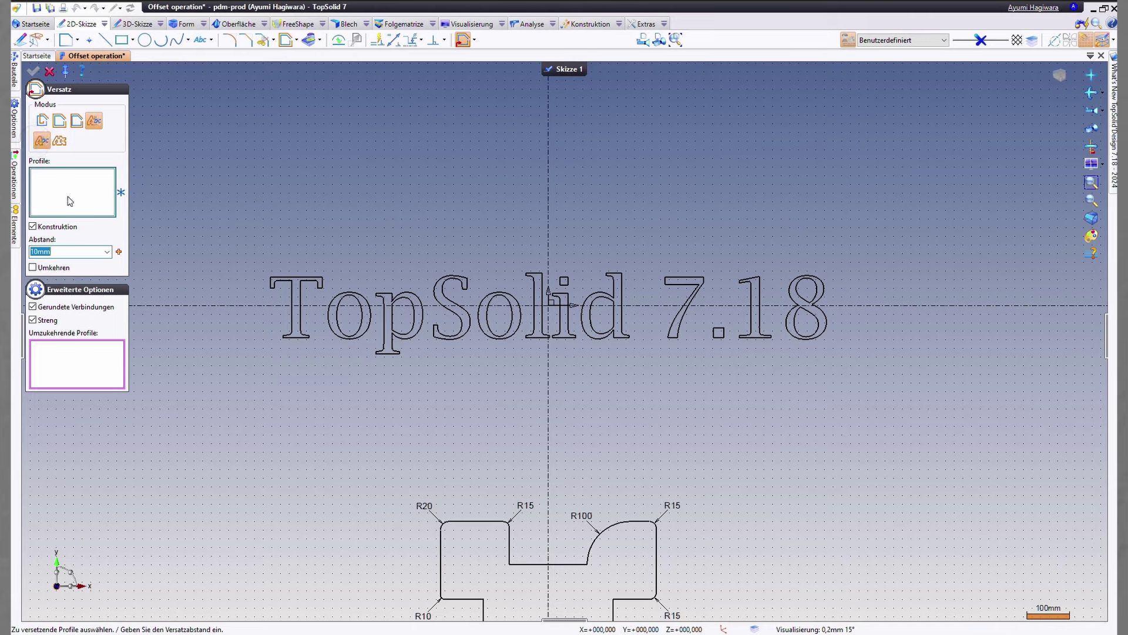
Offset the T, S and d letter profiles outward by 10 mm in one operation, and undo that offset
left_click(295, 342)
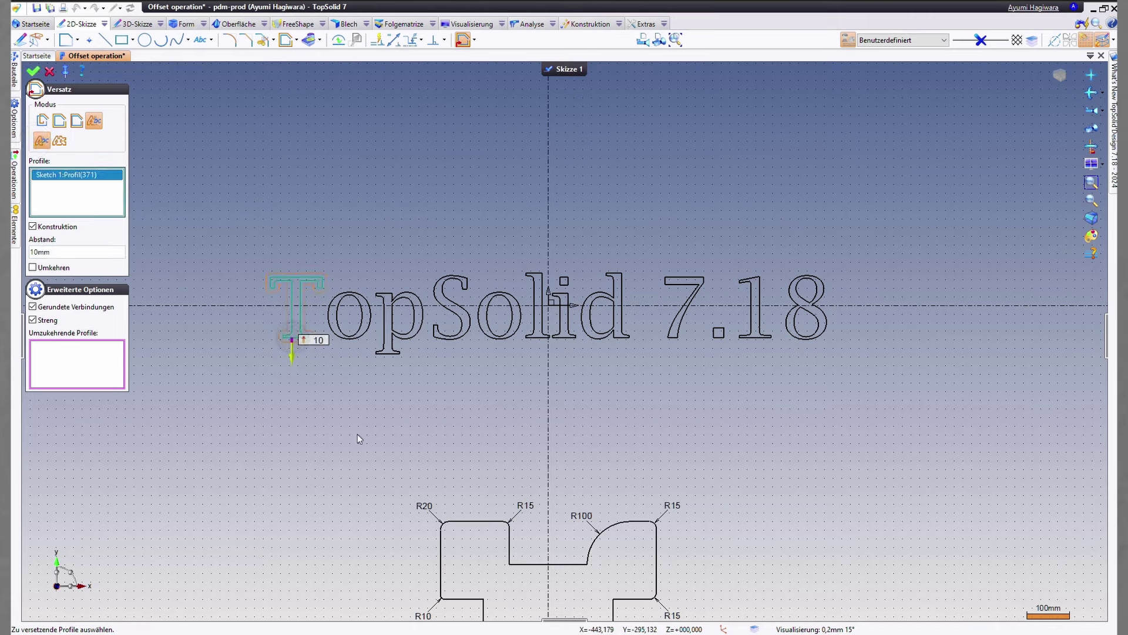
left_click(440, 341)
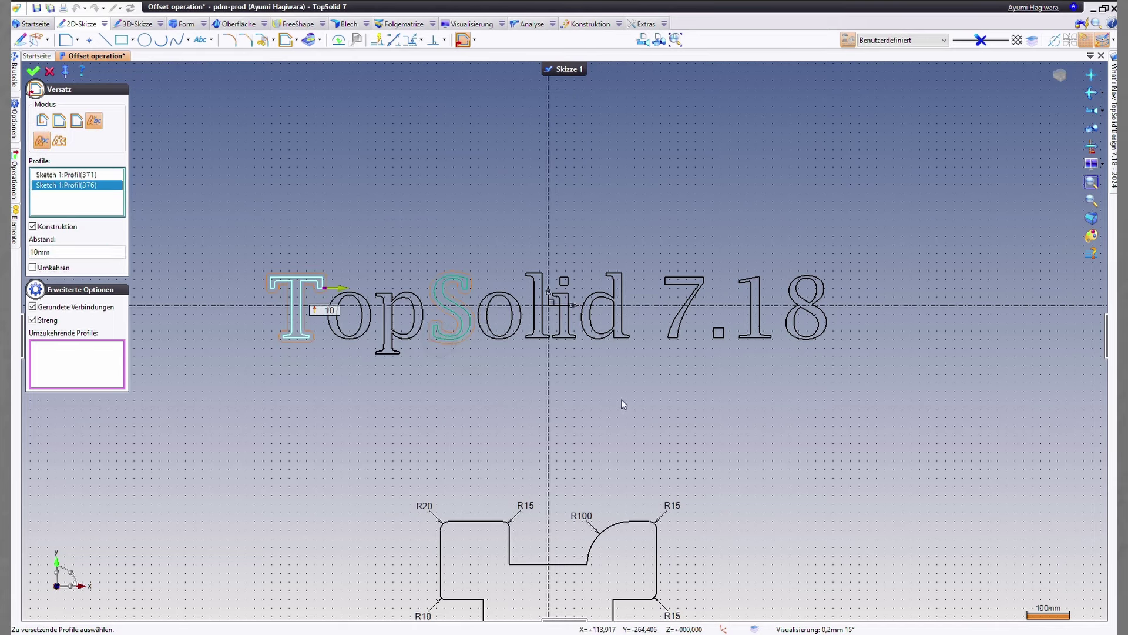
left_click(607, 337)
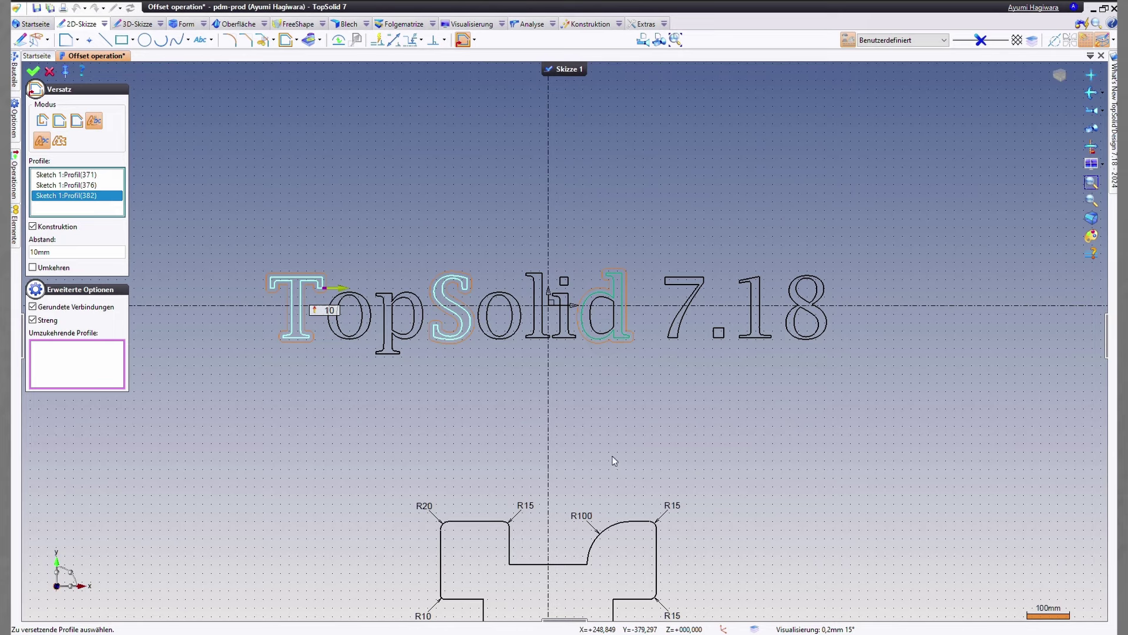
left_click(309, 205)
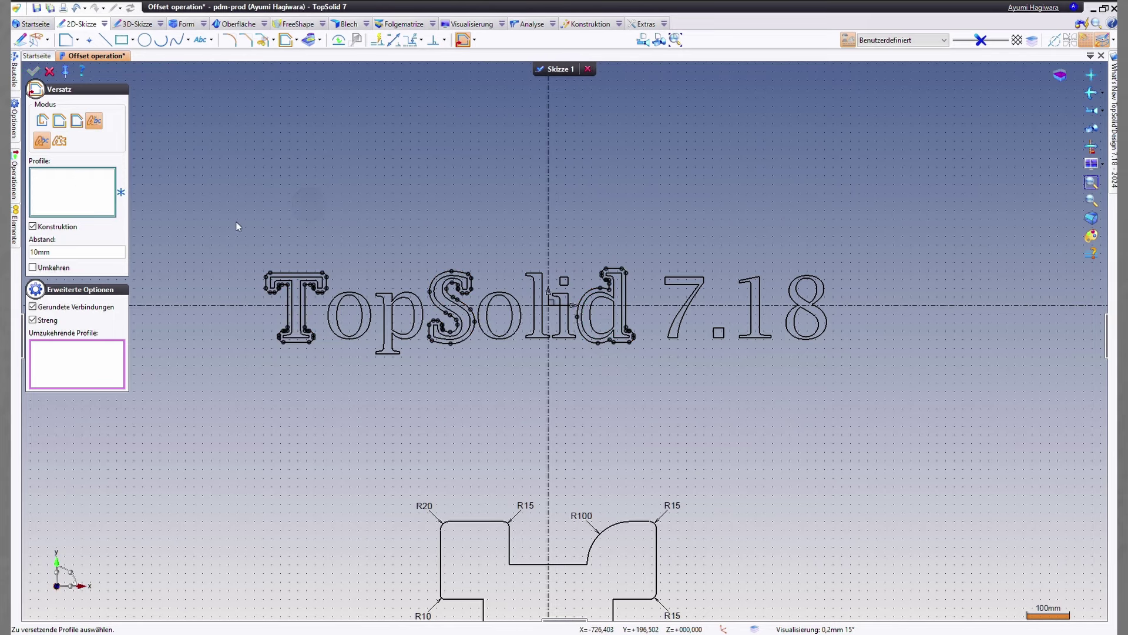
left_click(76, 8)
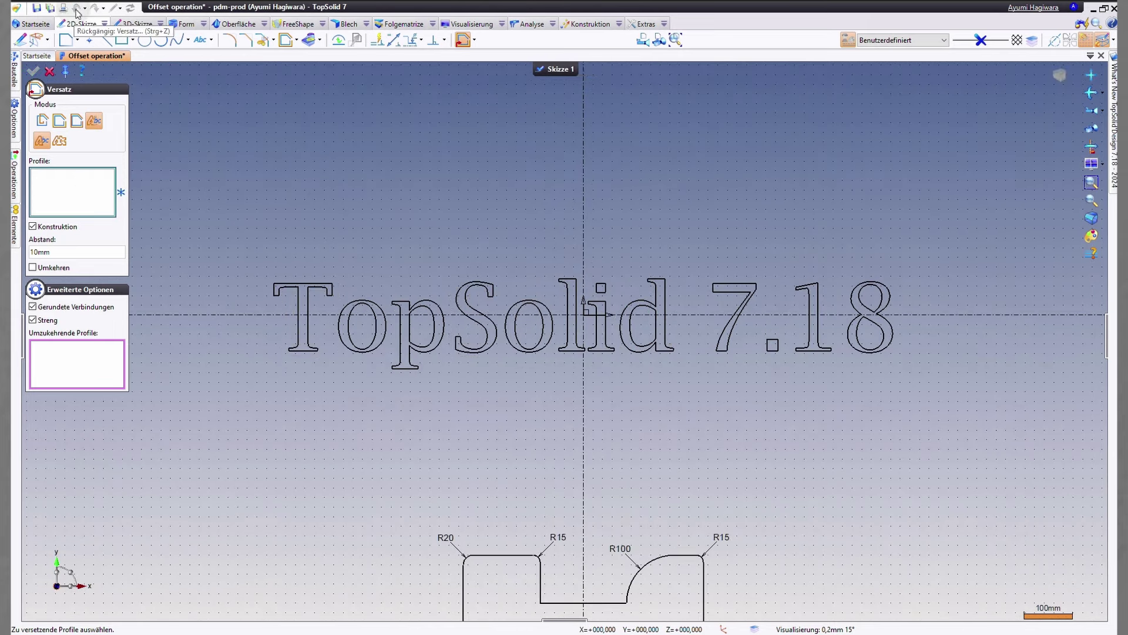
Offset all letters of the TopSolid 7.18 text by 20 mm using the provided list of closed profiles, and undo that offset
left_click(62, 147)
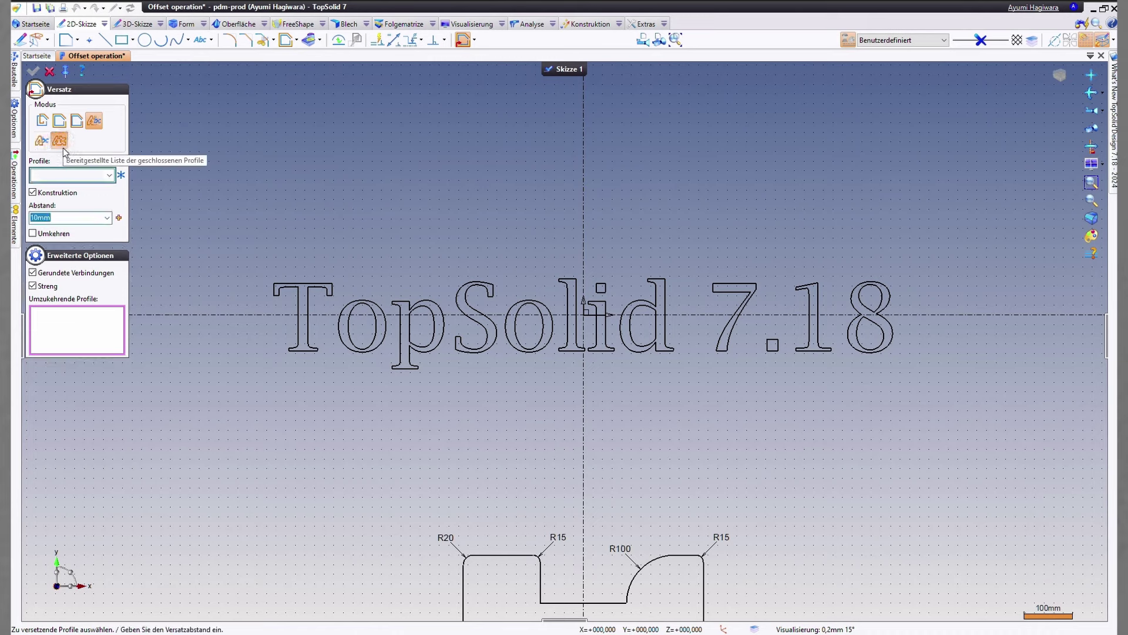
left_click(295, 281)
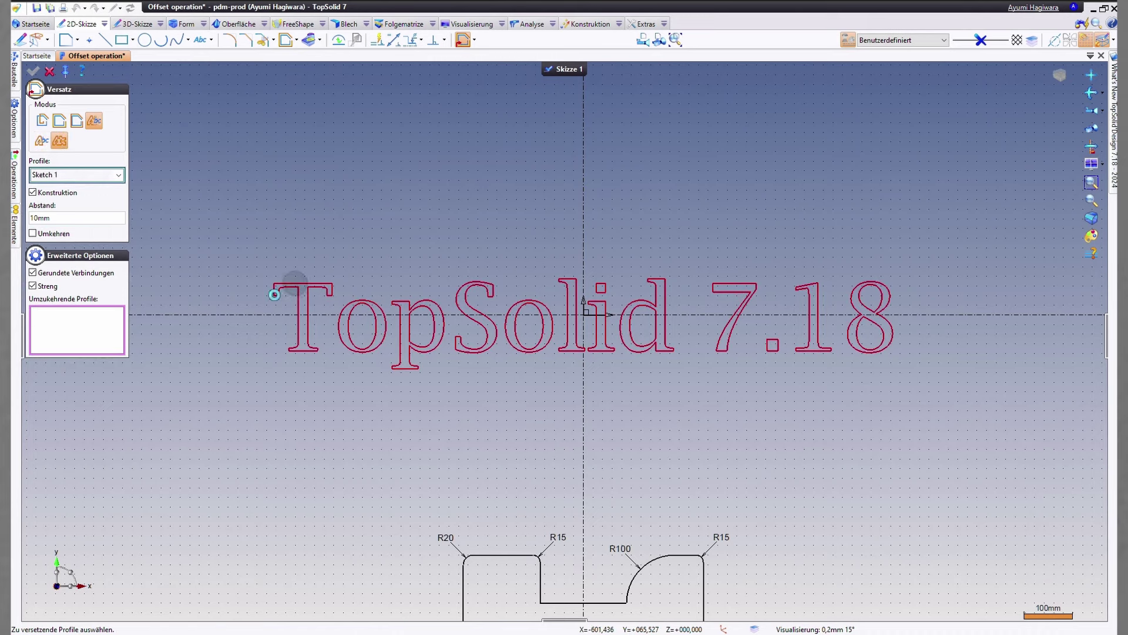
left_click(60, 218)
type("20")
key("Tab")
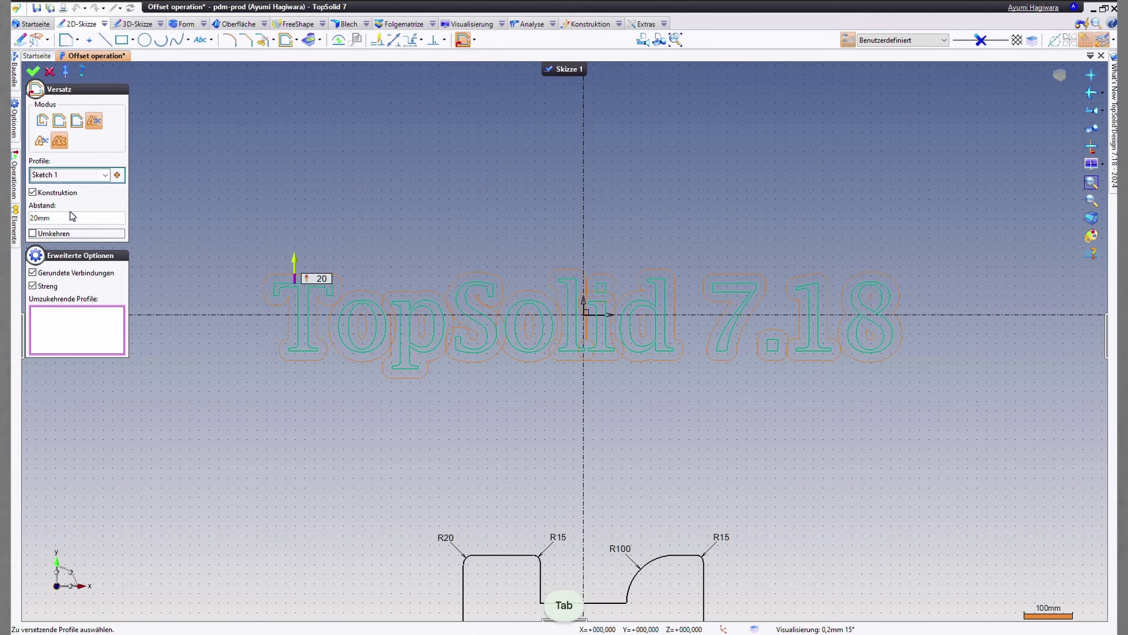
right_click(191, 260)
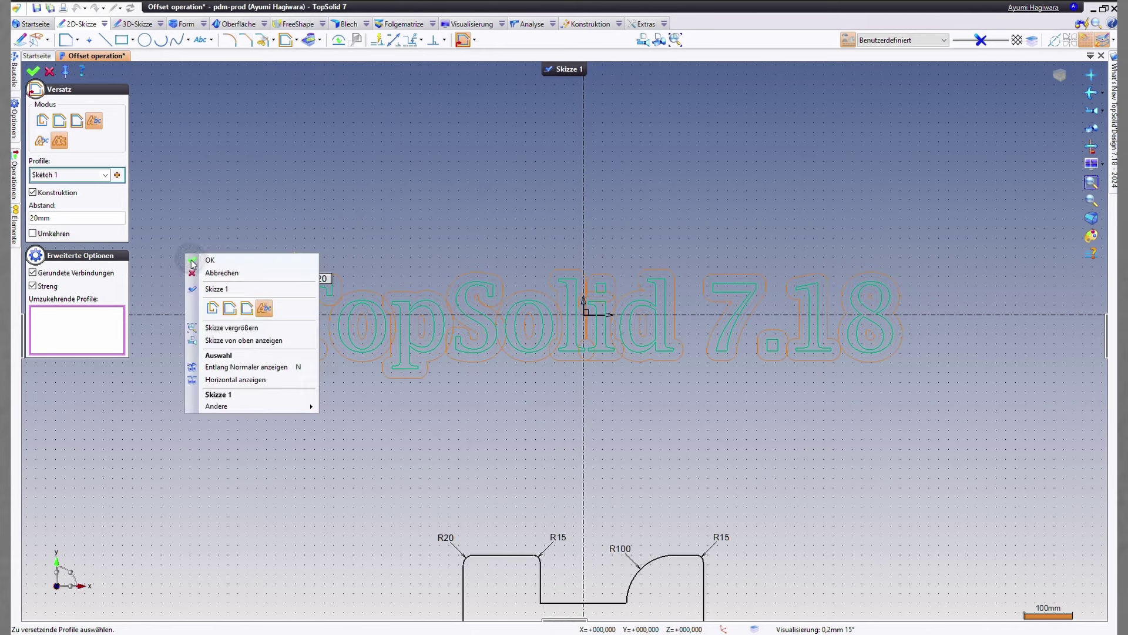
left_click(227, 407)
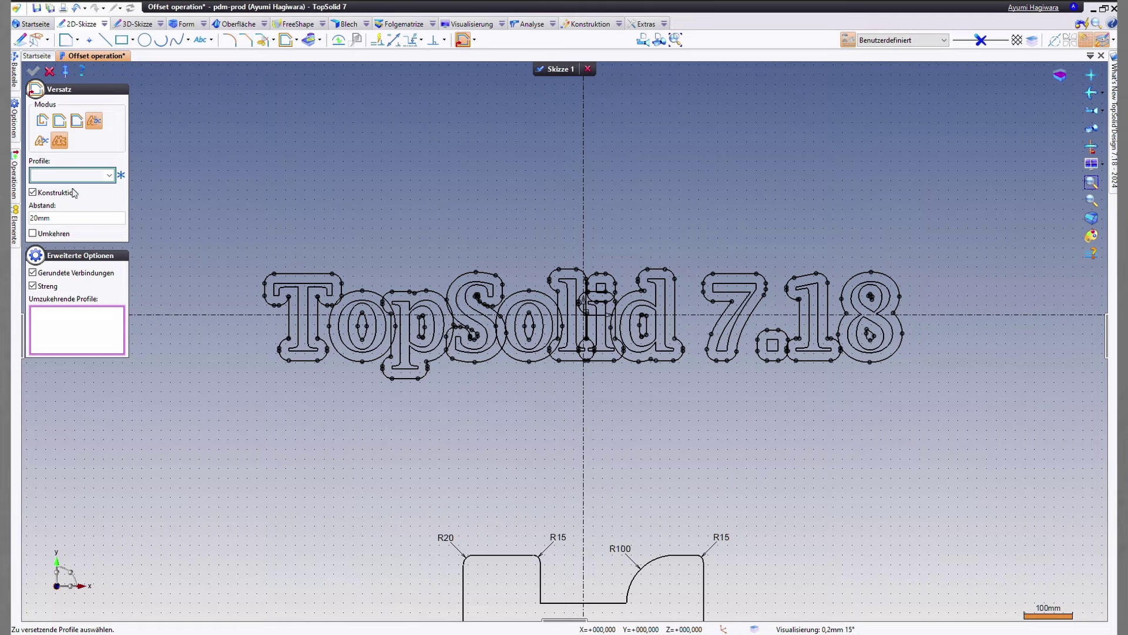
left_click(76, 8)
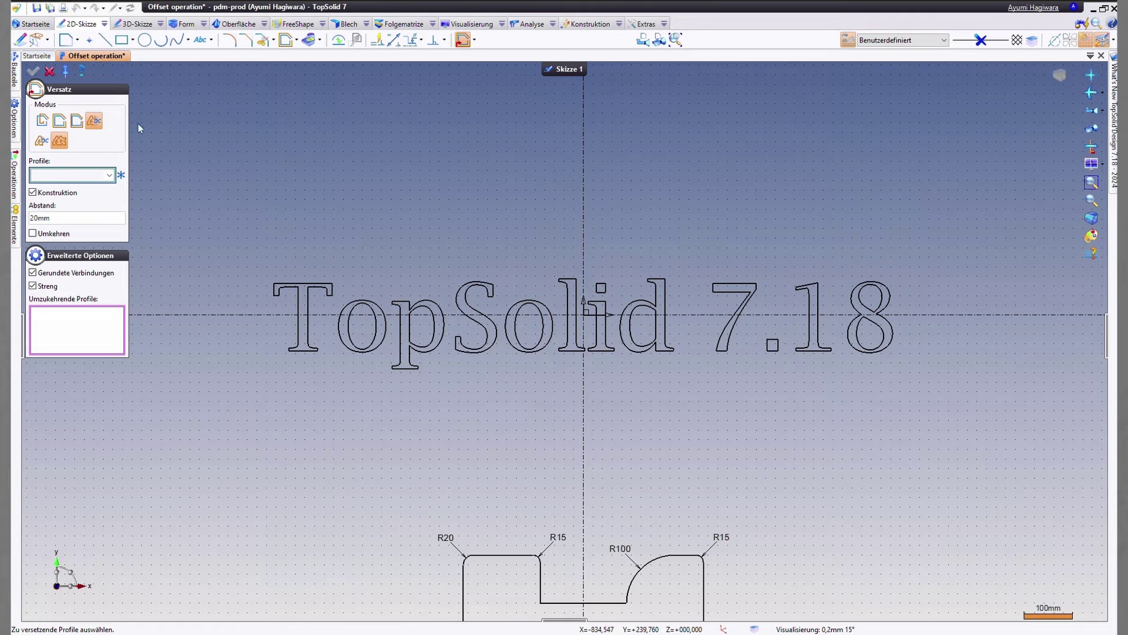
Switch the offset to single-profile mode and select the cross-shaped profile with rounded corners for a 20 mm outward offset
scroll(273, 129, "down", 3)
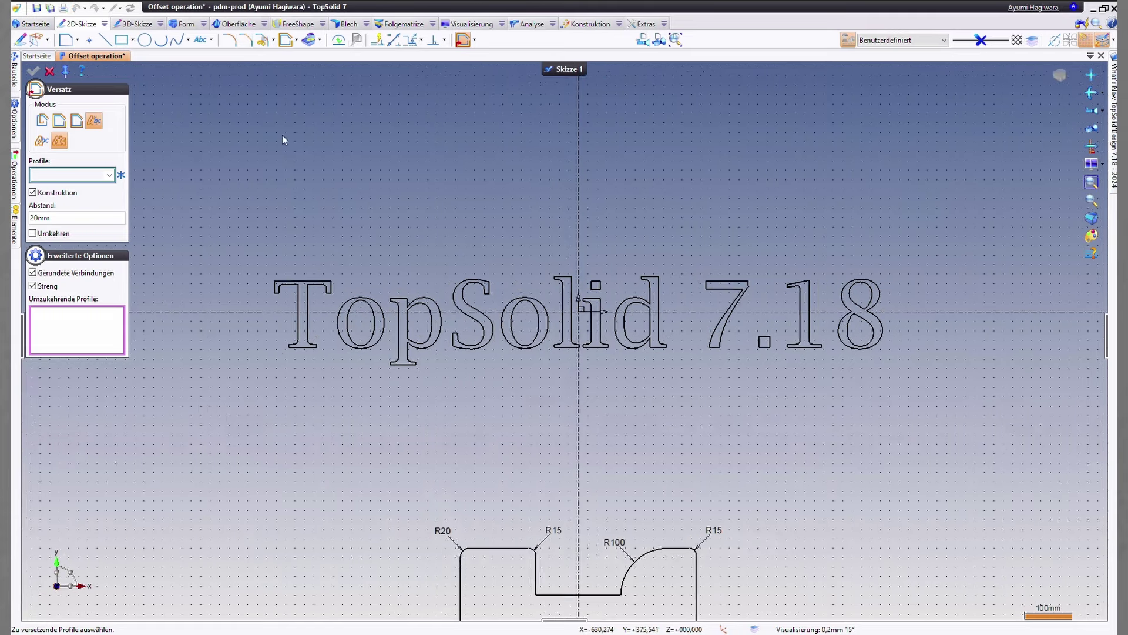
left_click(60, 121)
scroll(313, 474, "up", 3)
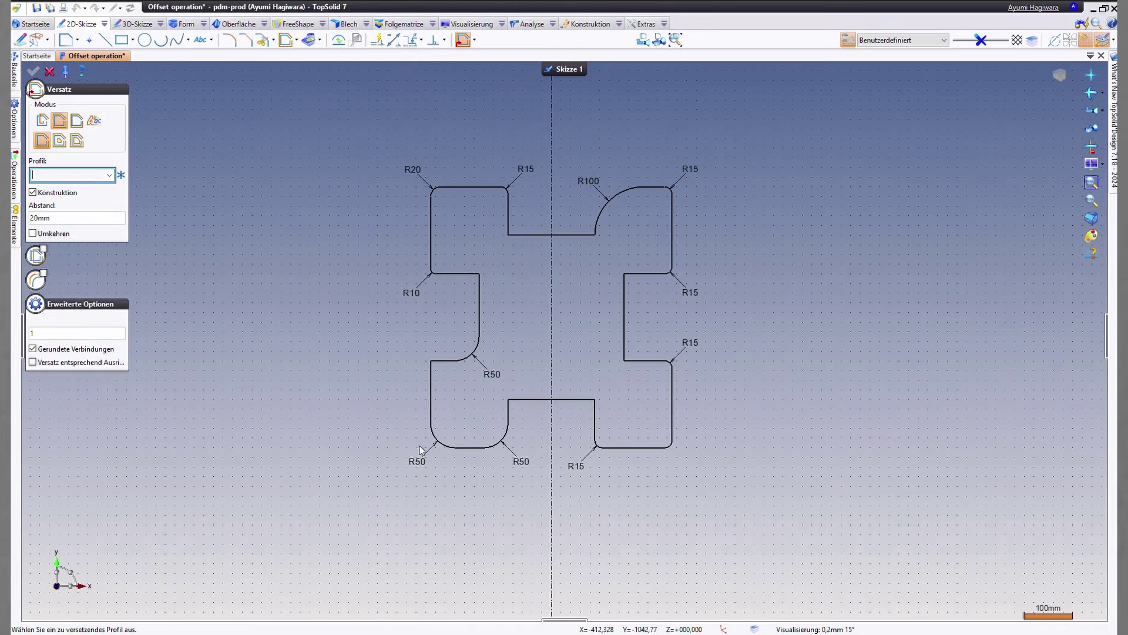
left_click(442, 448)
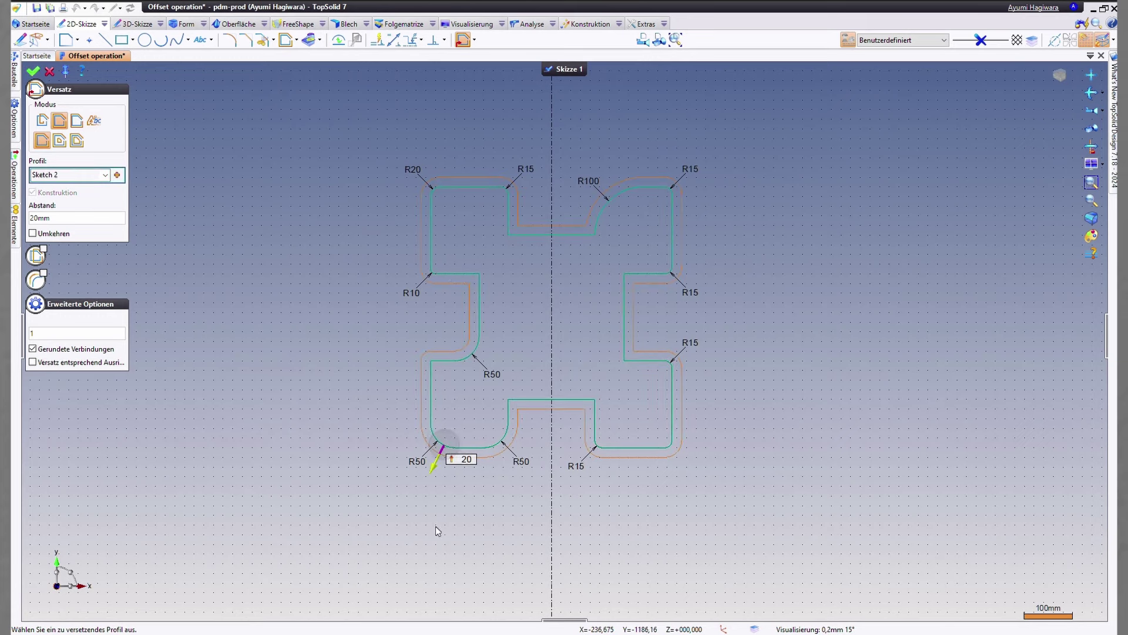
Enable special fillets for the offset and assign the first fillet type to the profile's R20 corner
left_click(37, 284)
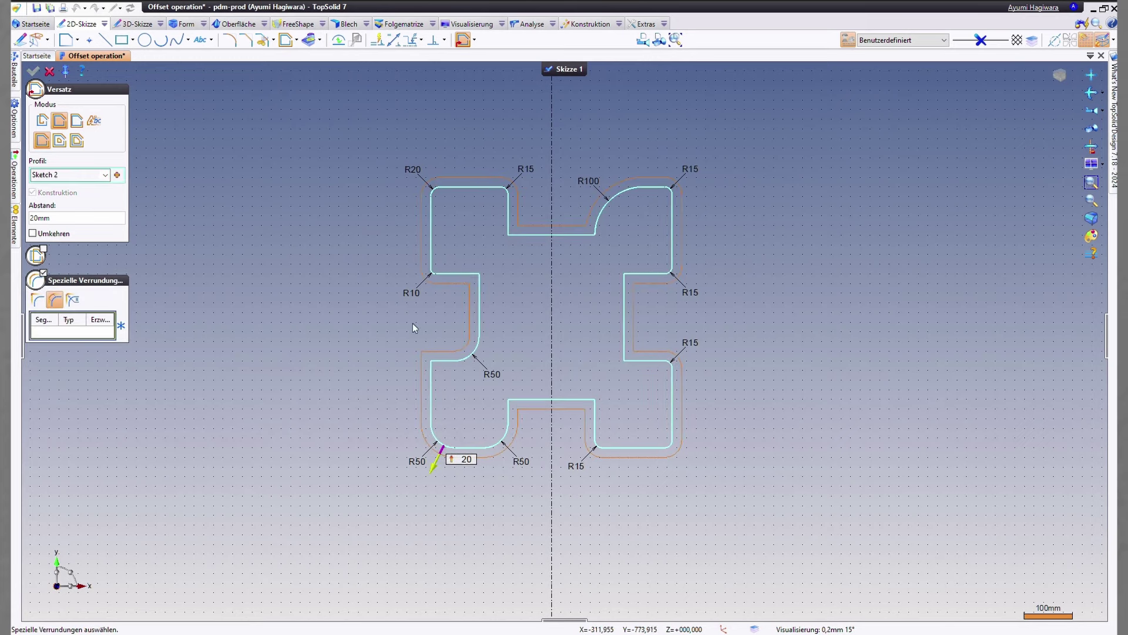
scroll(408, 324, "up", 1)
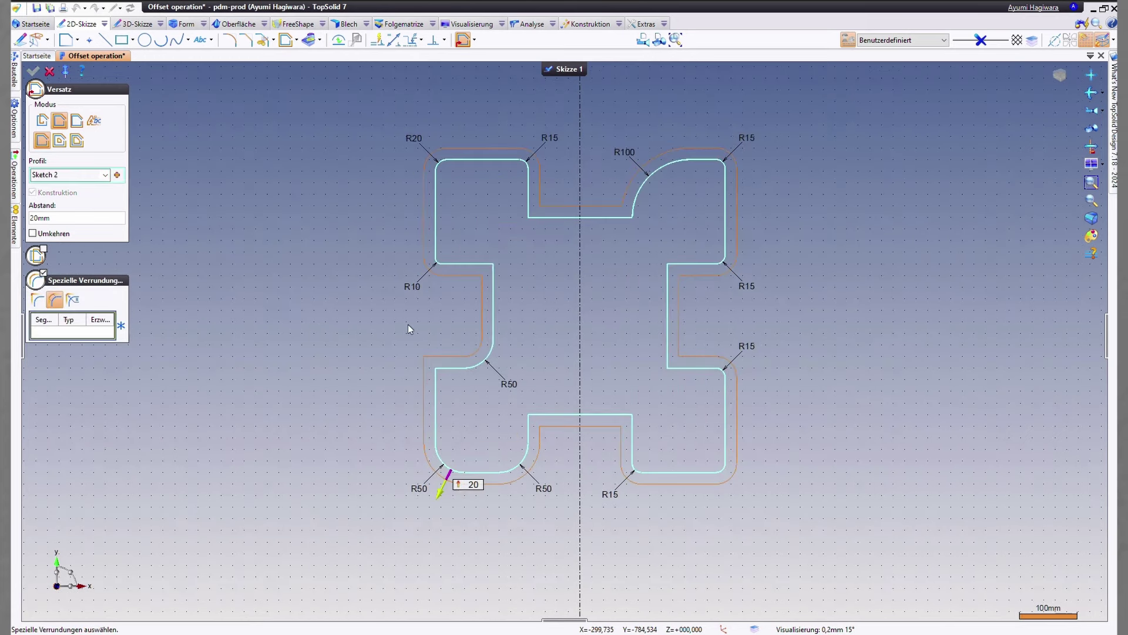
left_click(36, 301)
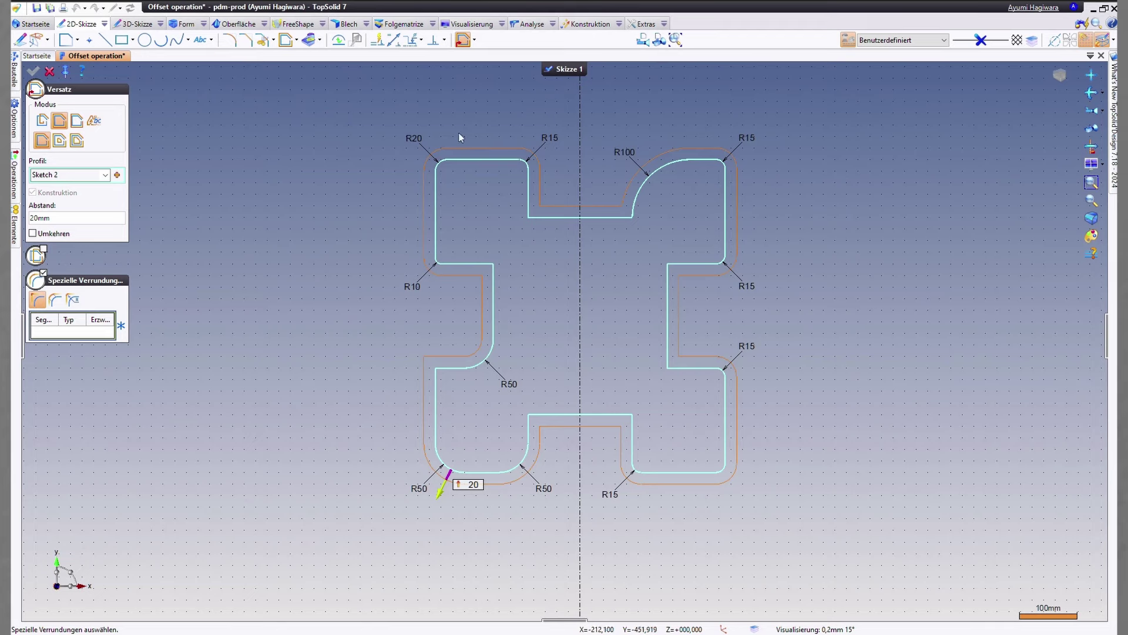
scroll(443, 138, "up", 1)
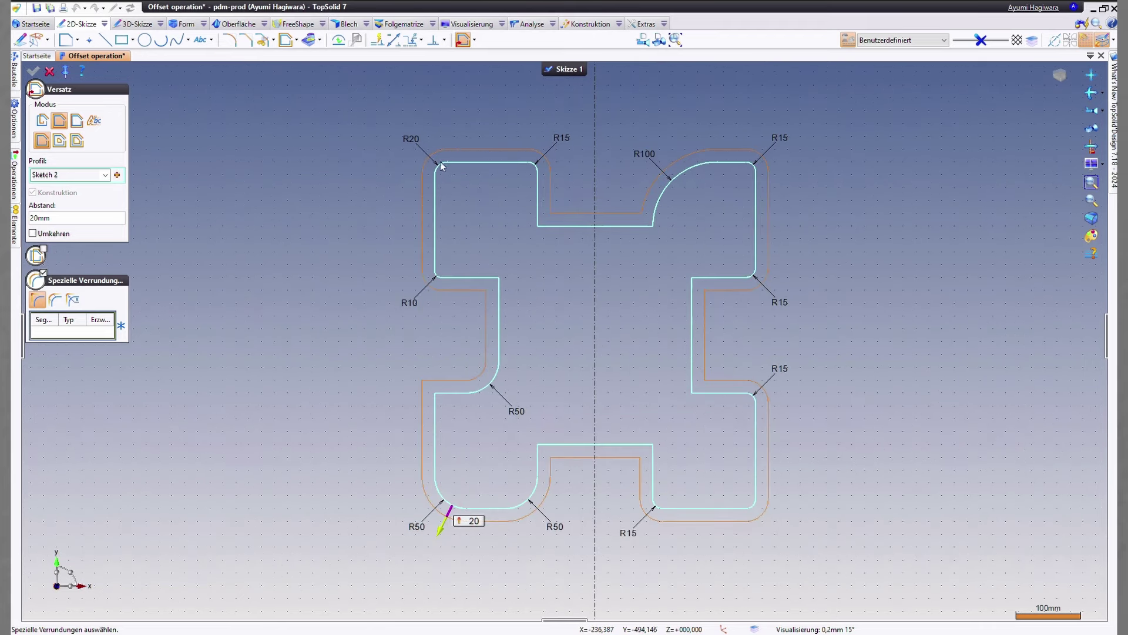
left_click(440, 166)
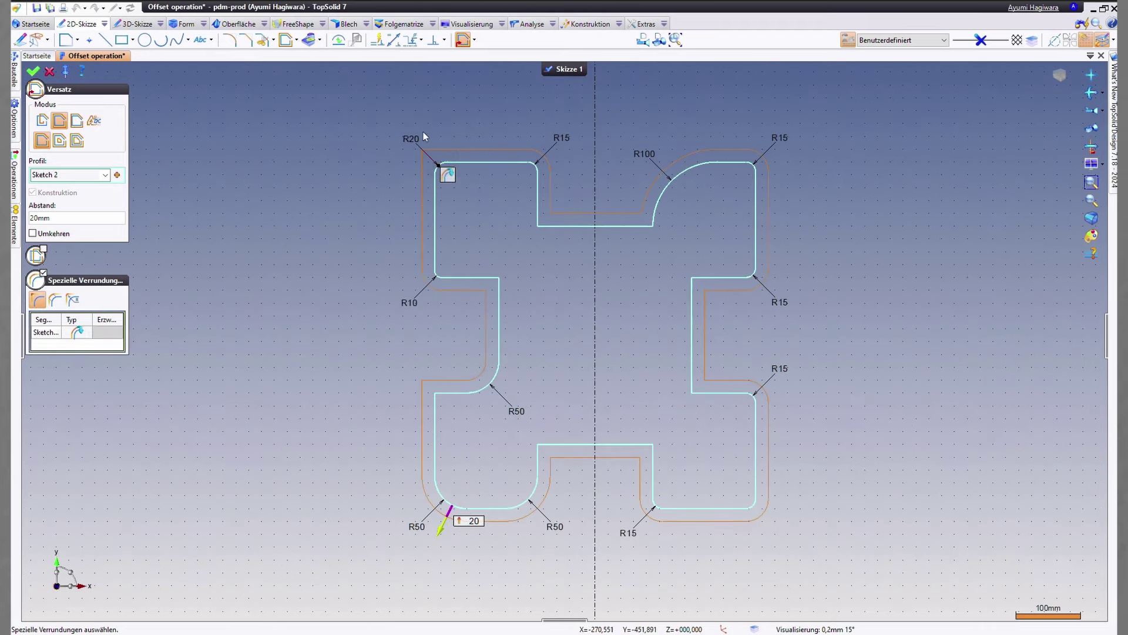
scroll(424, 136, "up", 1)
scroll(397, 220, "down", 1)
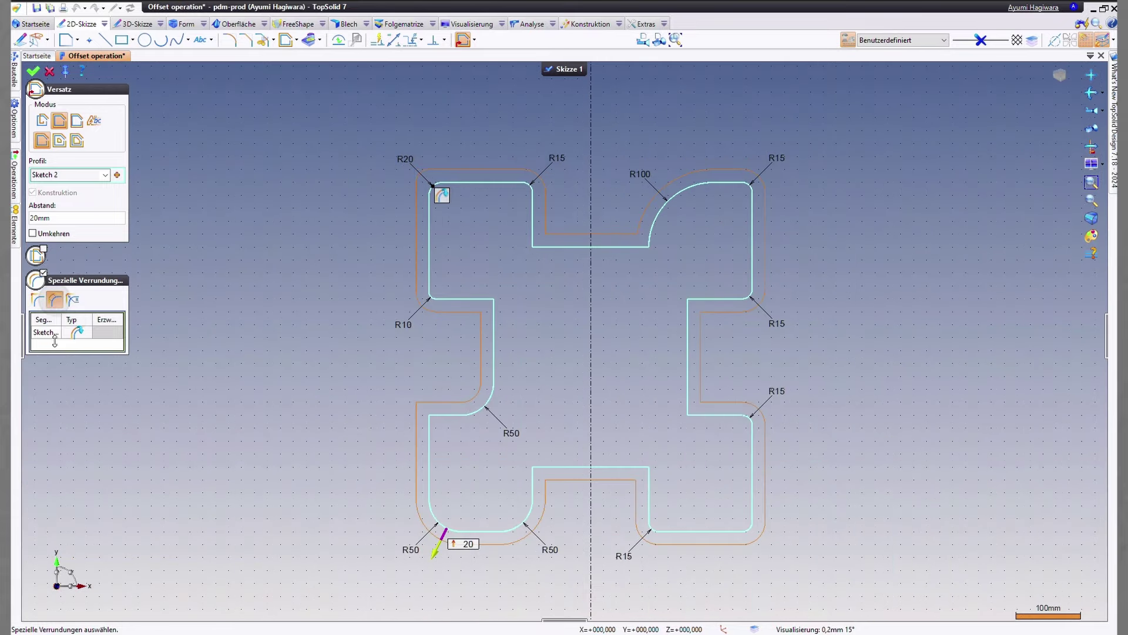
Assign the second special fillet type to the profile's R10 corner and inspect the offset preview there
left_click(55, 300)
scroll(429, 305, "up", 1)
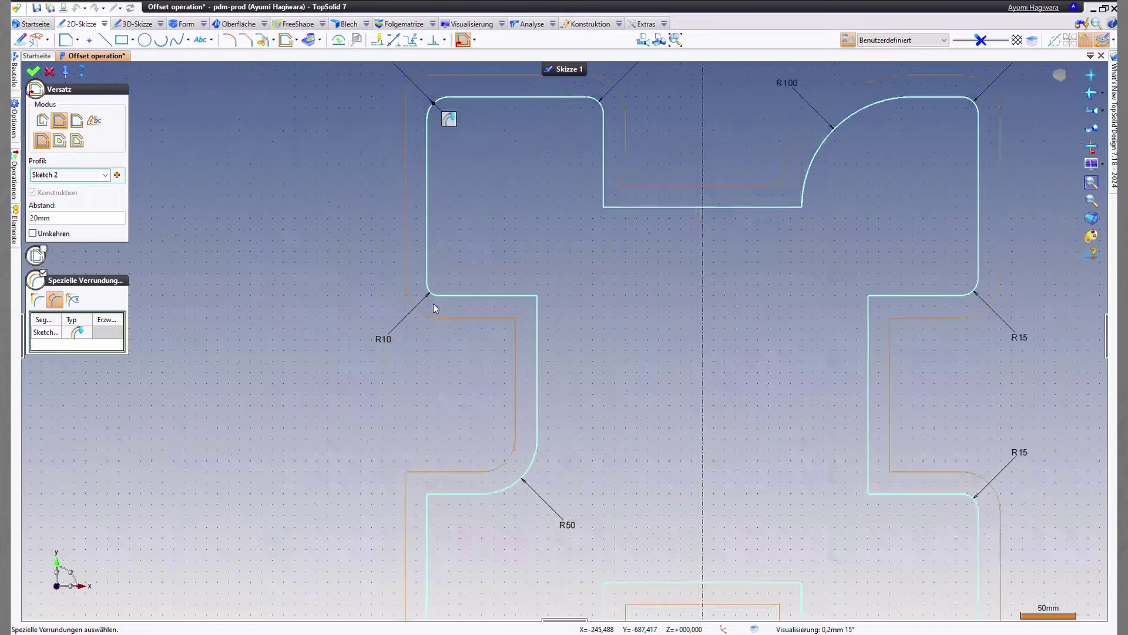
left_click(430, 290)
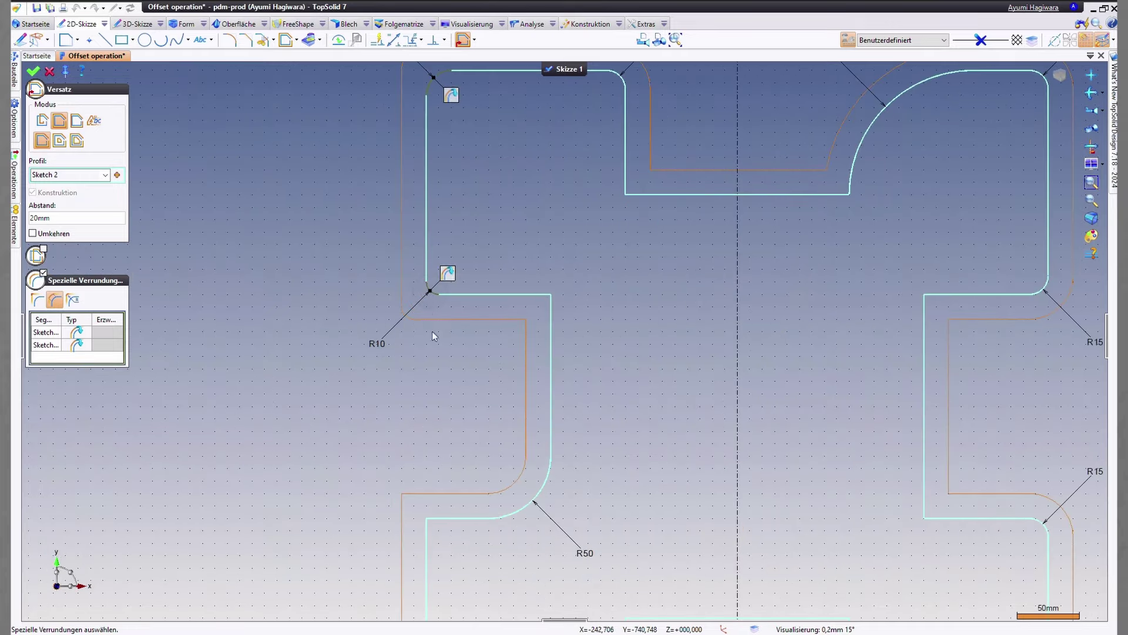
scroll(423, 303, "up", 3)
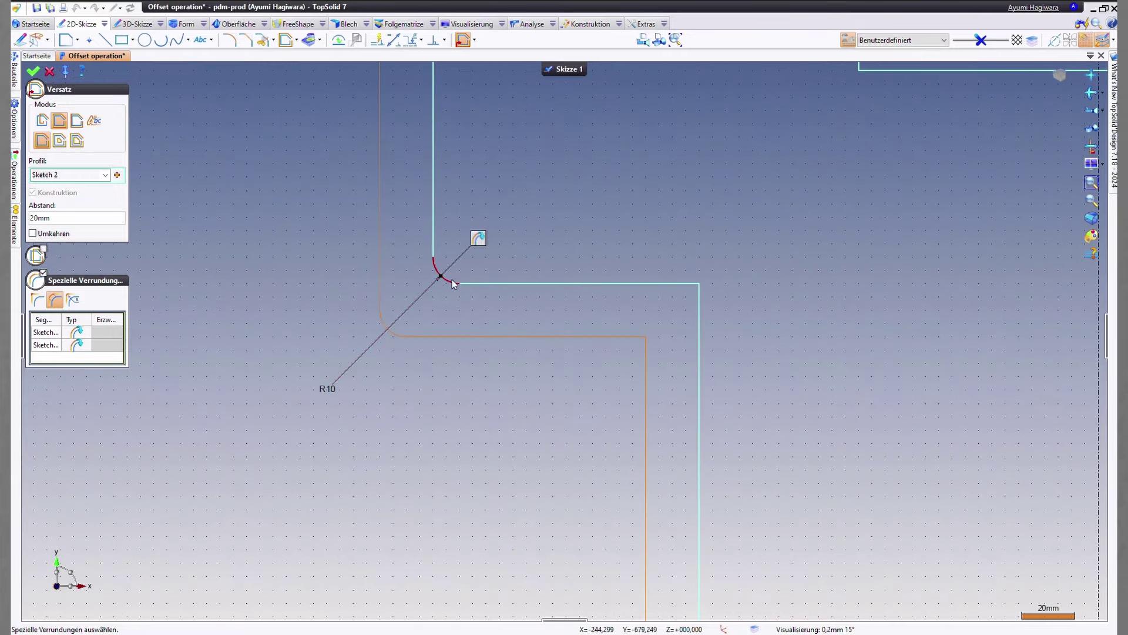
scroll(348, 231, "down", 3)
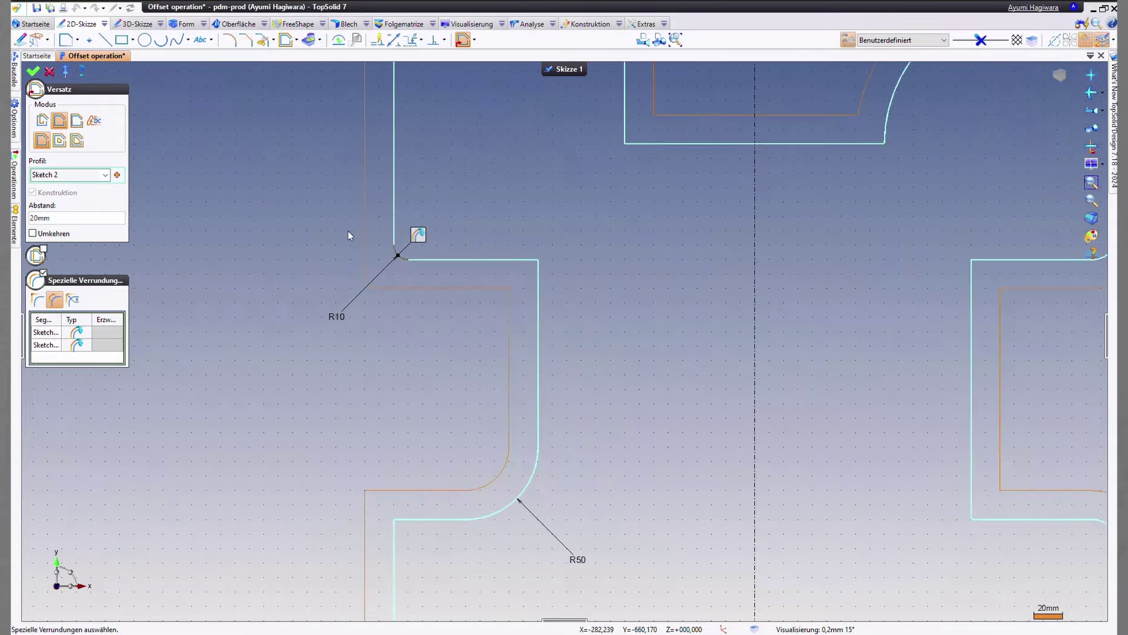
Add a special fillet with an imposed 100 mm radius at the lower R15 corner of the upper arm with the R100 arc
left_click(72, 303)
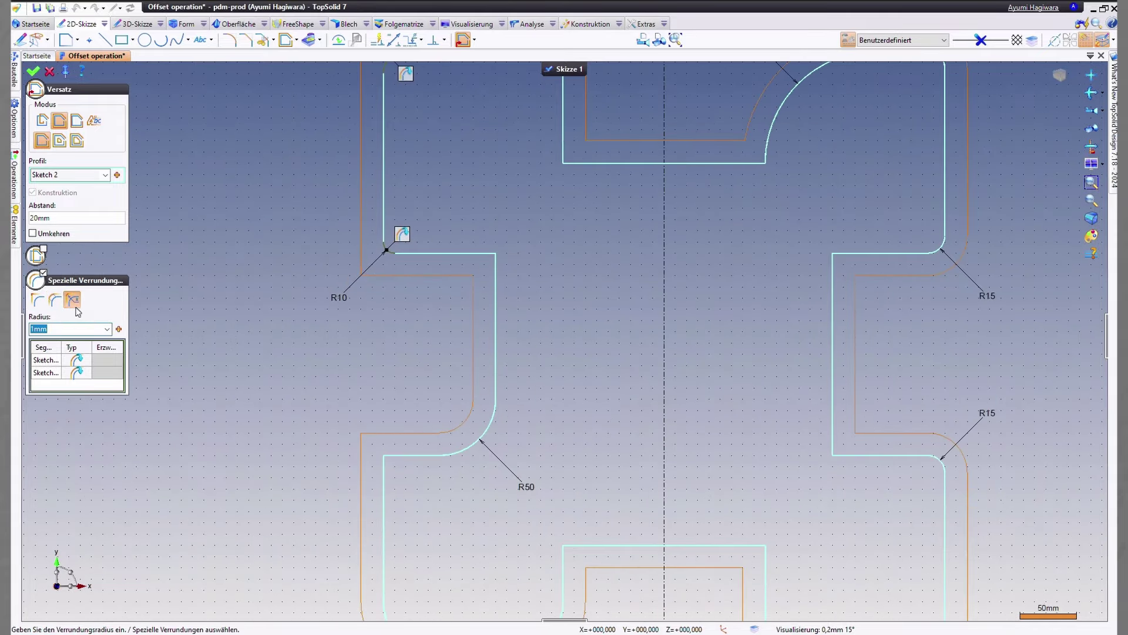
left_click(60, 329)
type("100")
key("Tab")
scroll(288, 421, "down", 3)
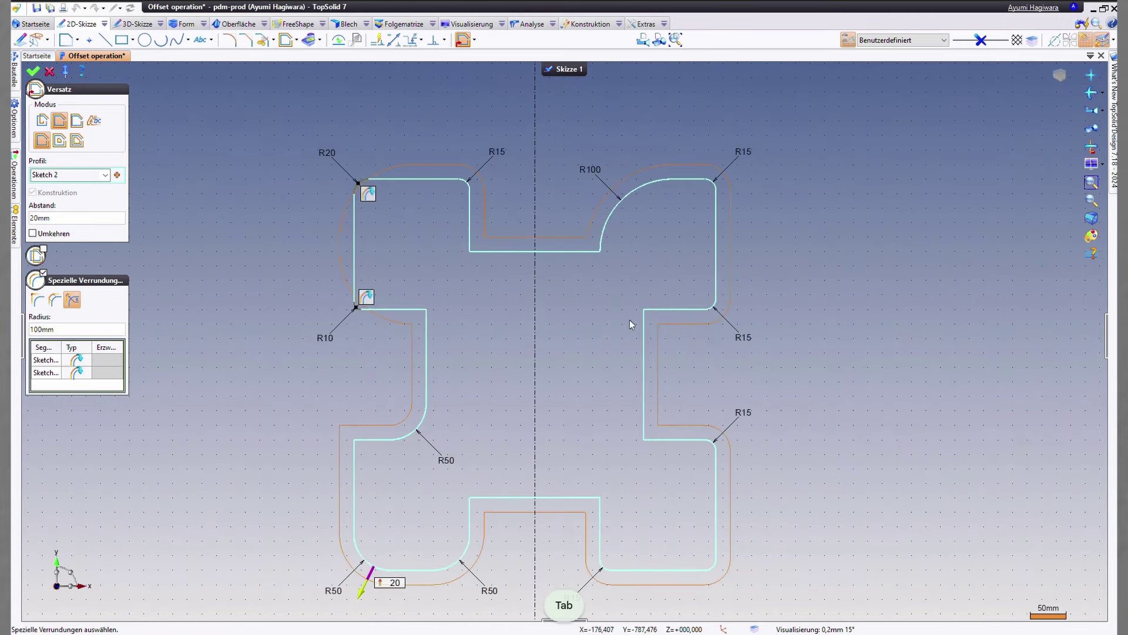
scroll(742, 142, "up", 2)
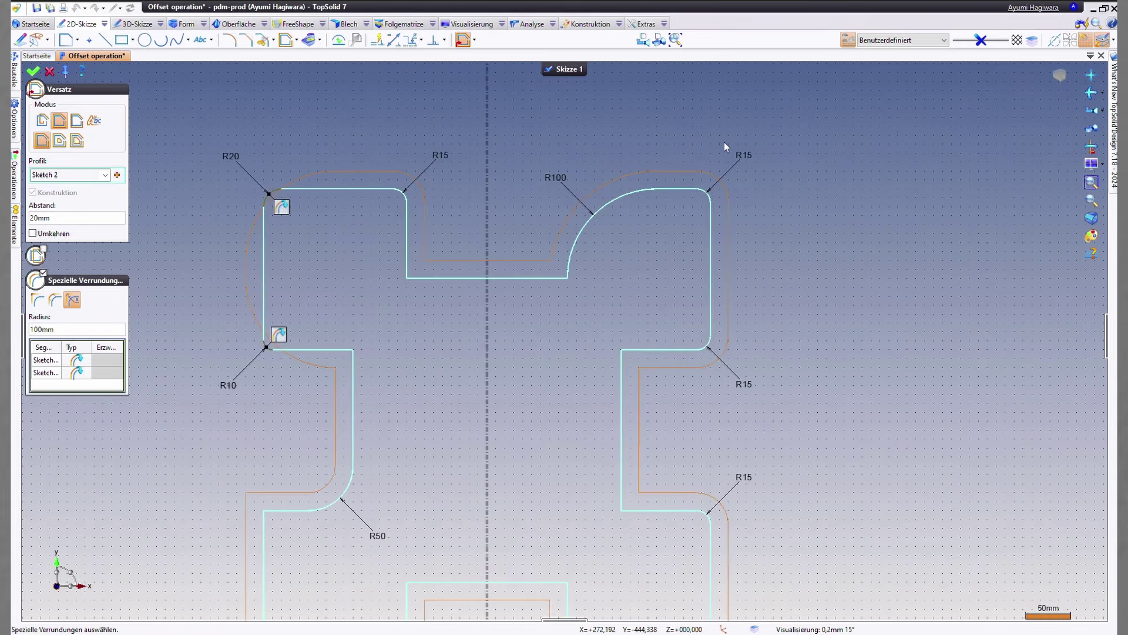
left_click(704, 351)
scroll(696, 327, "up", 2)
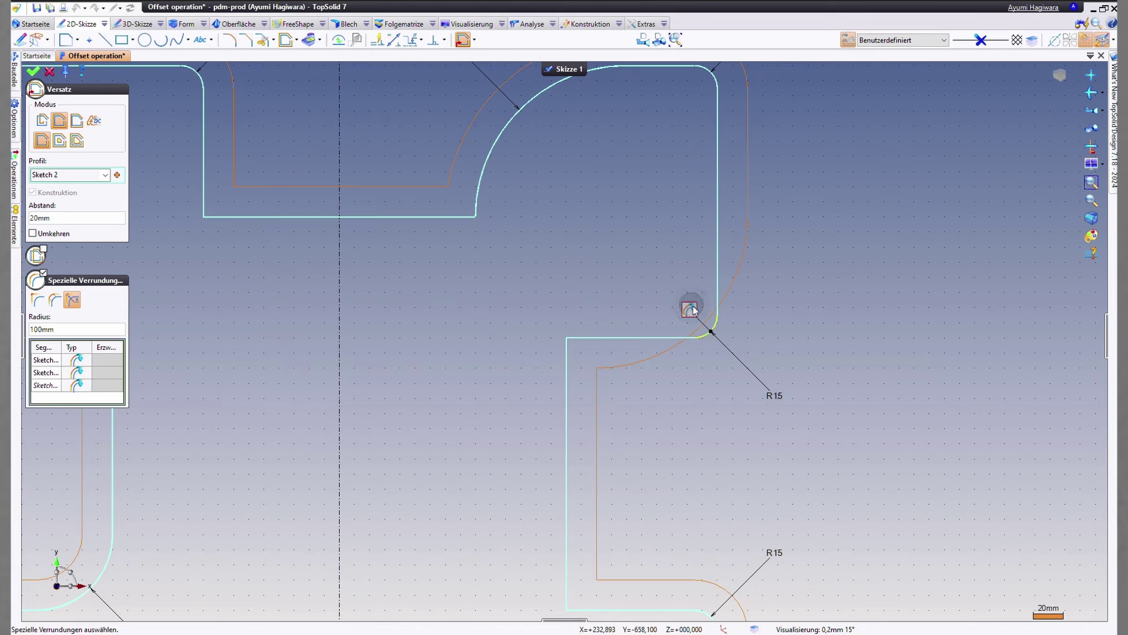
mouse_move(694, 311)
left_click(732, 321)
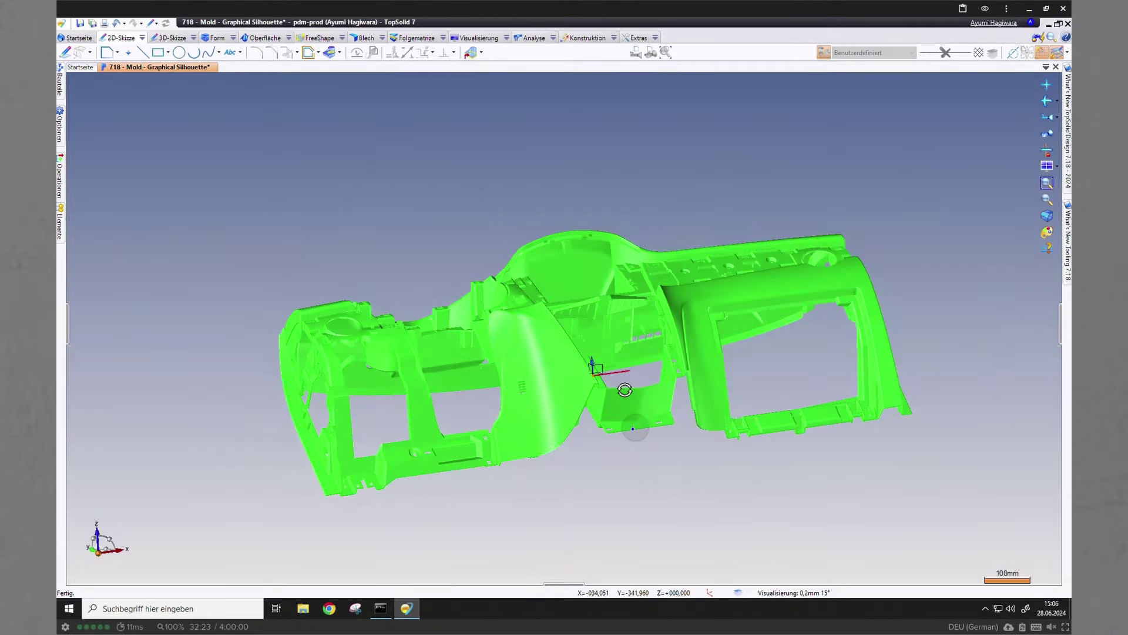
Start a sketch on the XZ plane of the green dashboard part and view the sketch from above
mouse_move(602, 370)
middle_mouse_down()
mouse_move(621, 376)
mouse_move(637, 435)
middle_mouse_up()
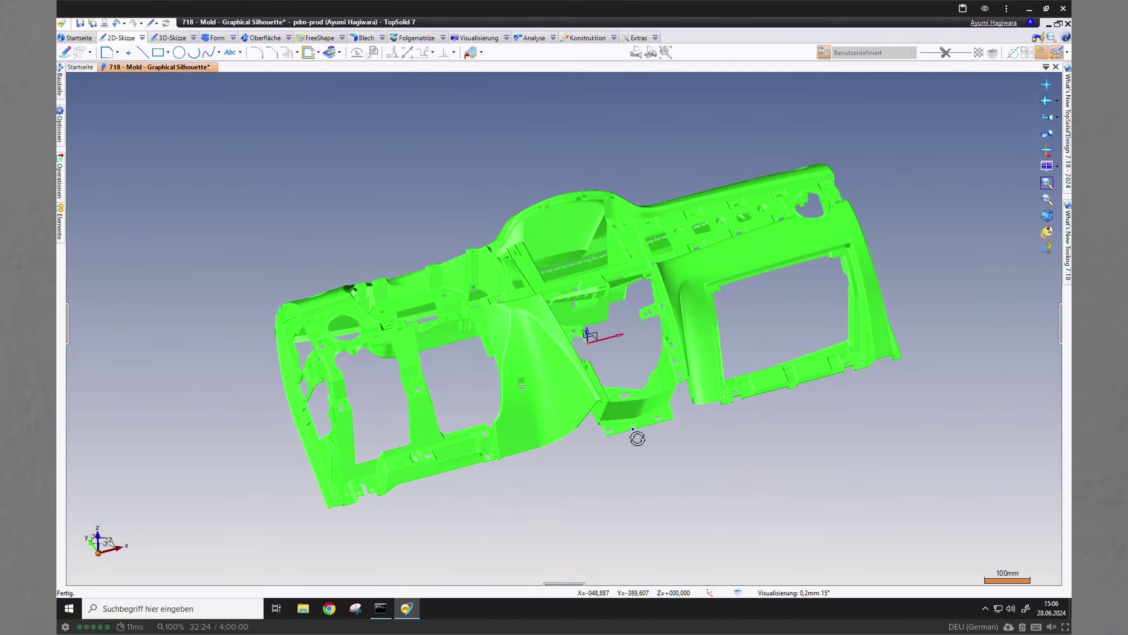
right_click(593, 329)
left_click(623, 356)
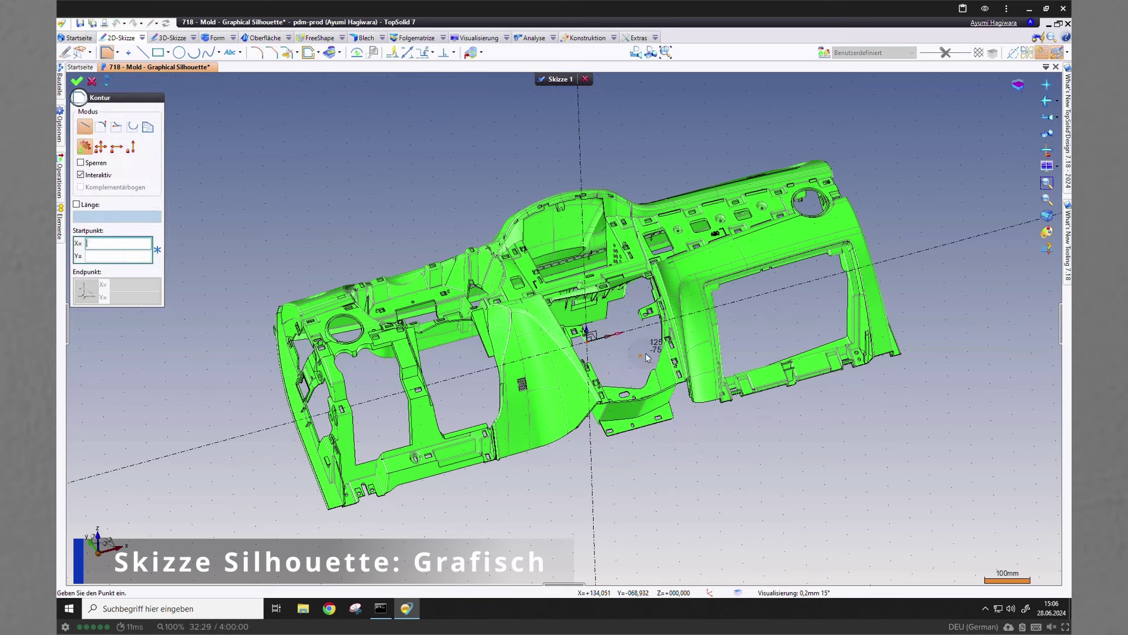
right_click(486, 145)
left_click(549, 263)
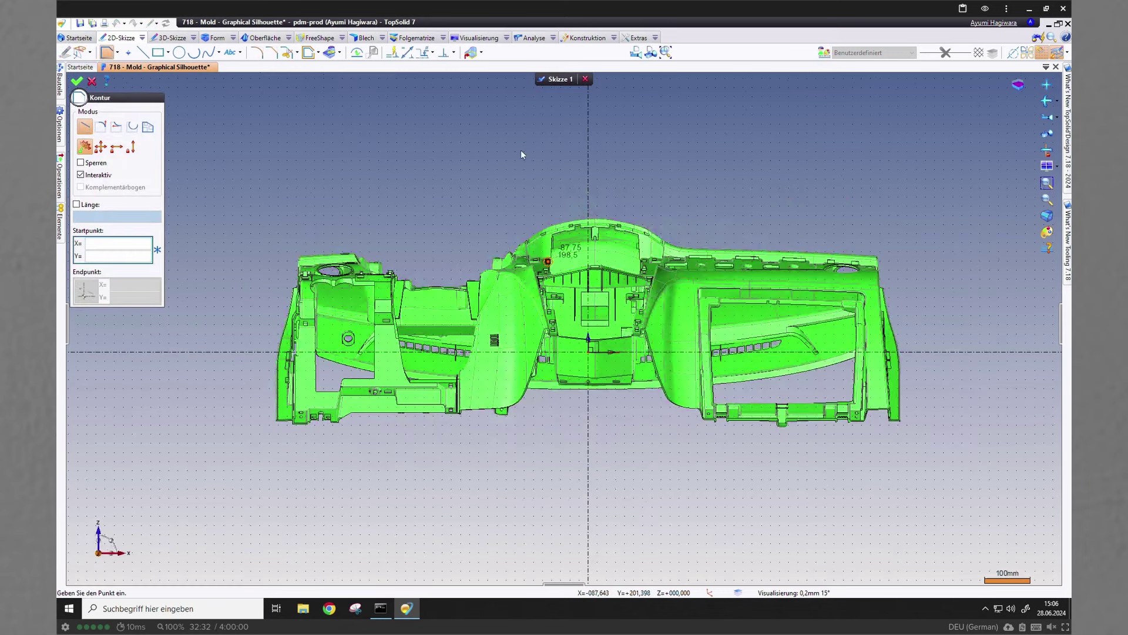
Start a silhouette of the dashboard shape in the sketch and set its calculation mode to graphical
left_click(482, 52)
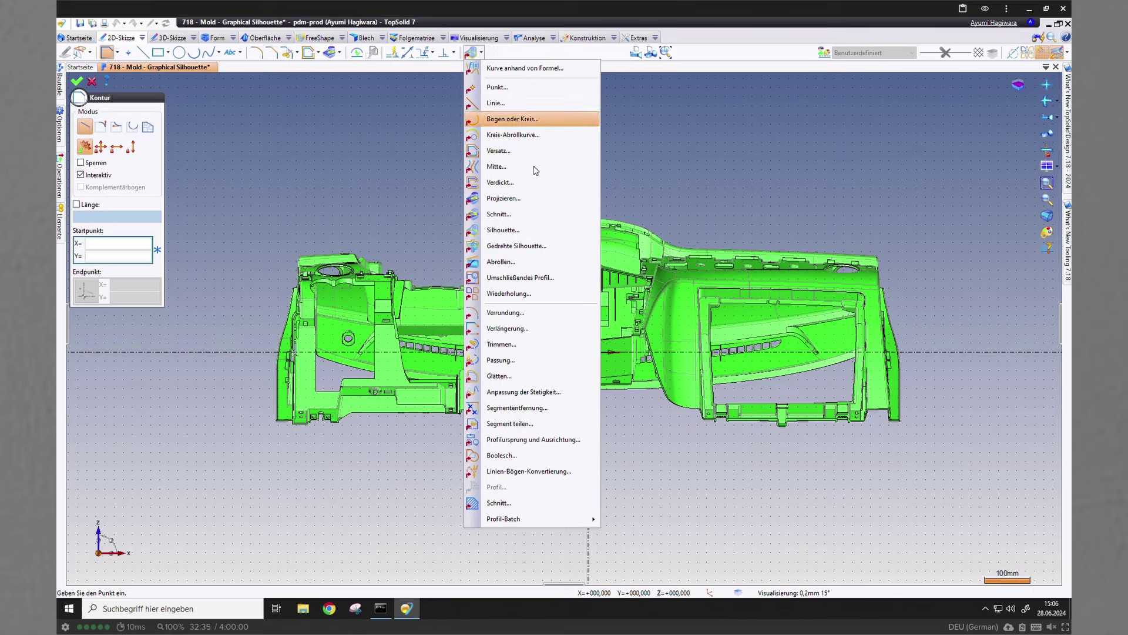
left_click(530, 229)
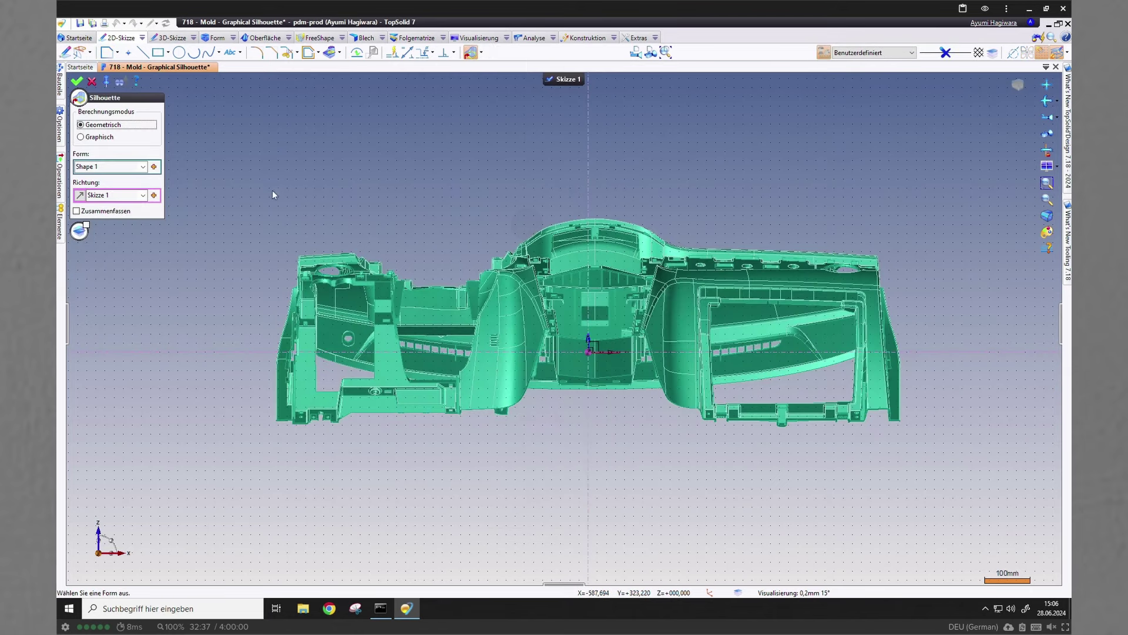
left_click(92, 138)
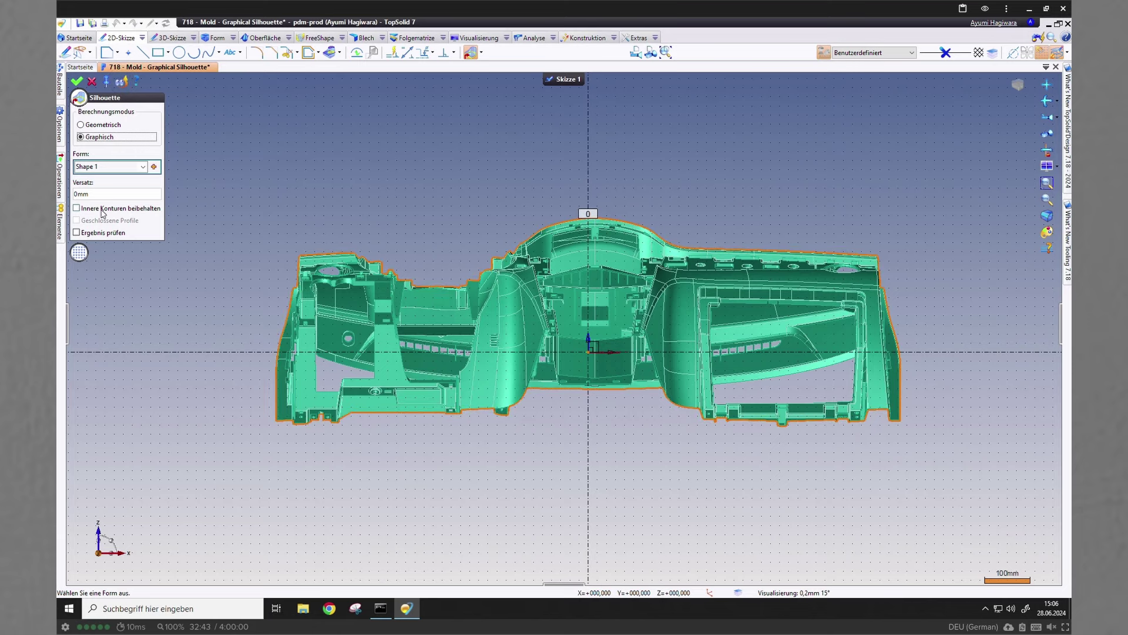
Try keeping the inner contours of the dashboard silhouette, compare the outlined openings, and leave the option off
left_click(77, 209)
left_click(77, 208)
scroll(341, 385, "up", 5)
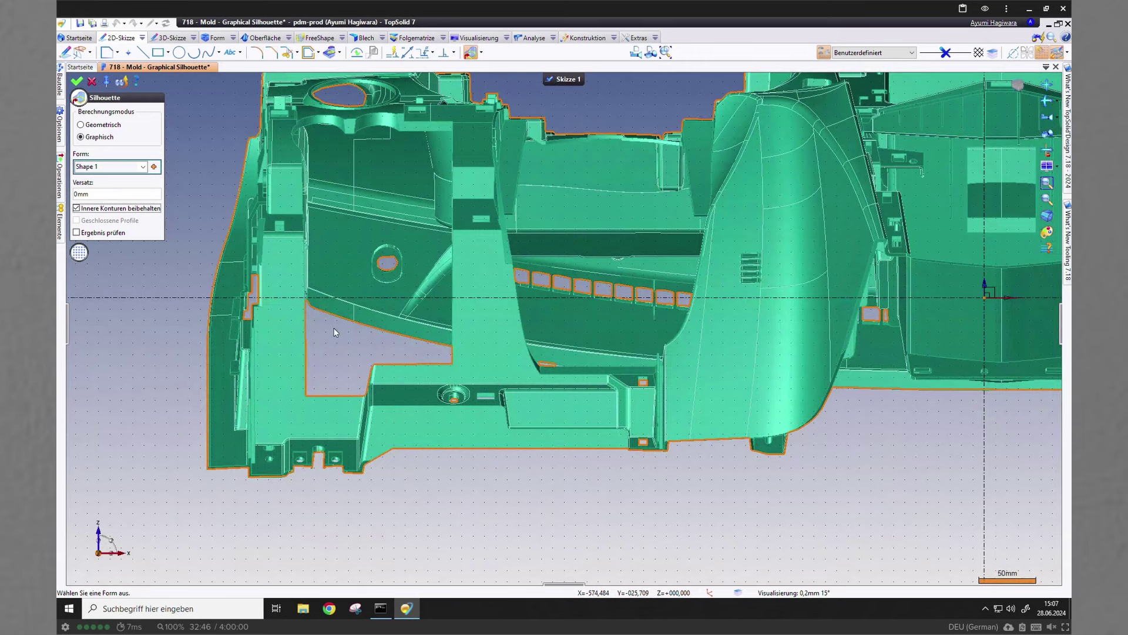
left_click(76, 209)
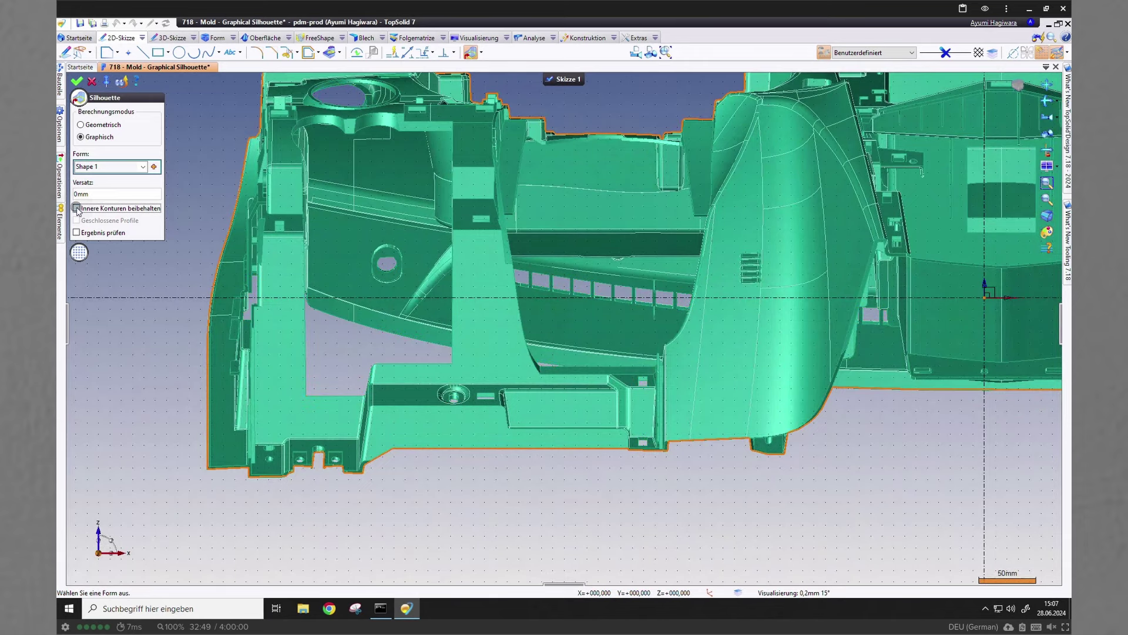
left_click(77, 209)
left_click(77, 208)
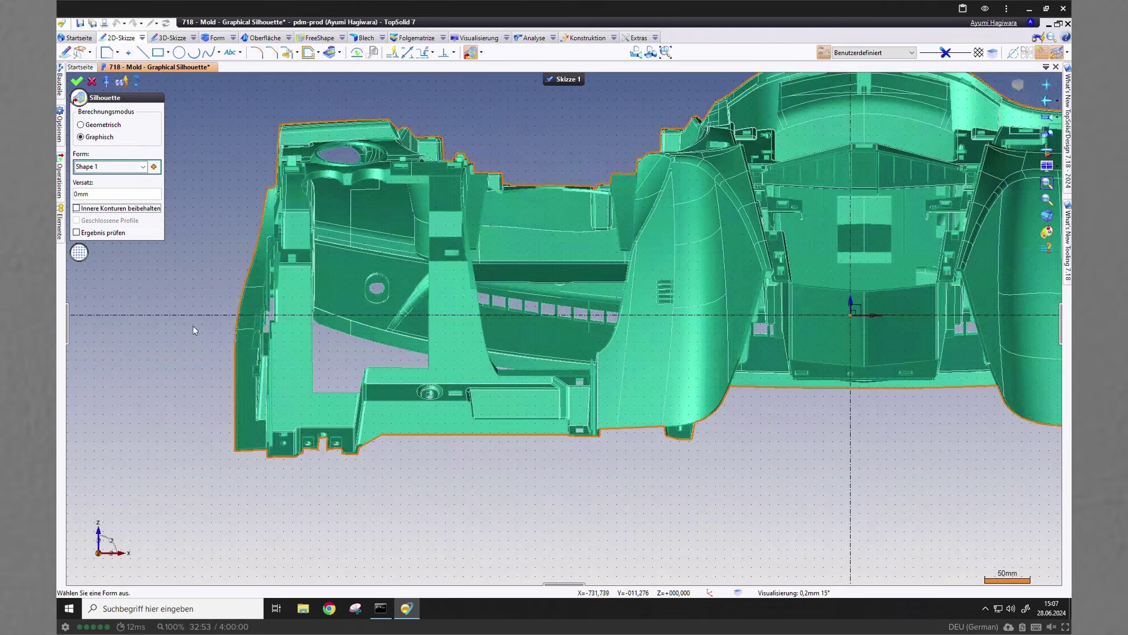
Set the offset of the graphical silhouette to 10 mm
left_click(121, 196)
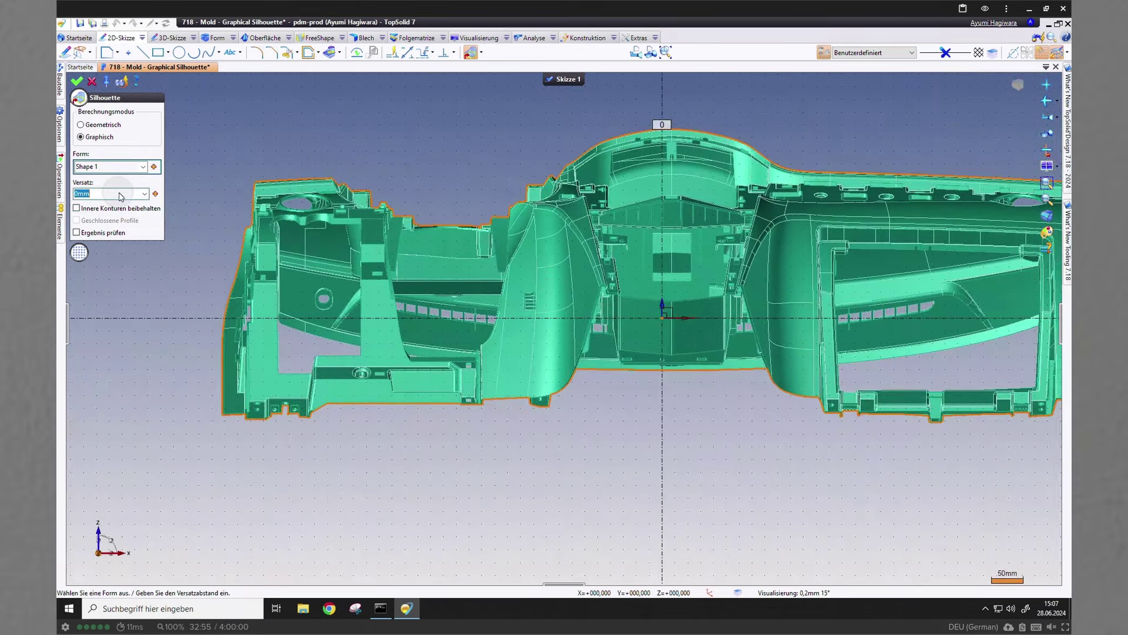
type("10")
key("Tab")
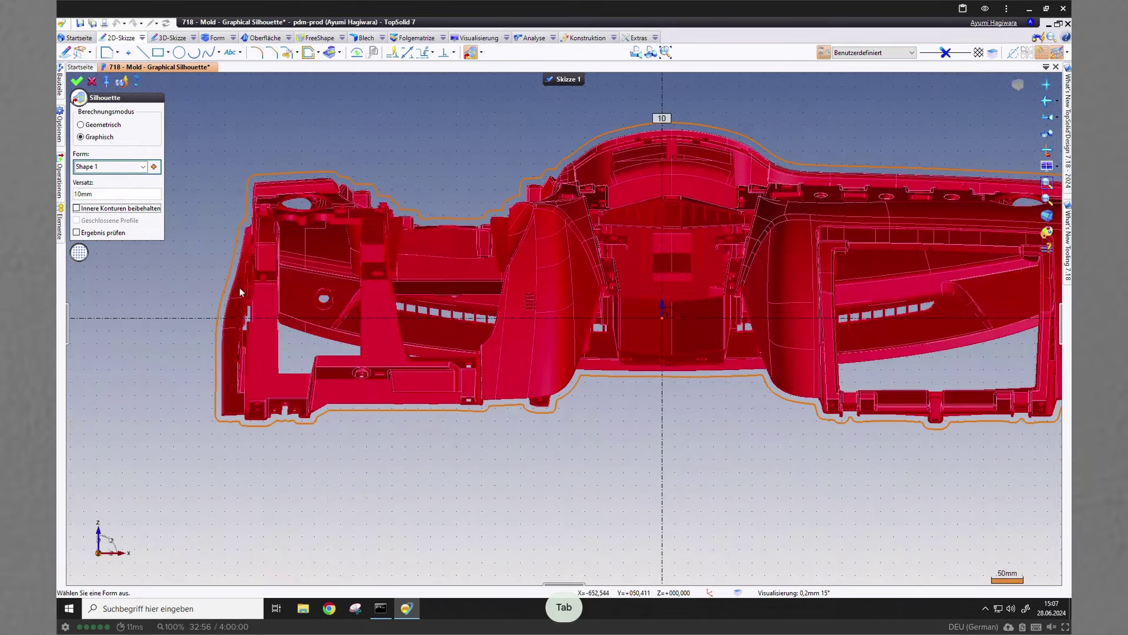
Restrict the silhouette's raster extent to the dashboard's right-hand section with X- at 147 mm and Y+ at 366 mm, and accept it
left_click(79, 252)
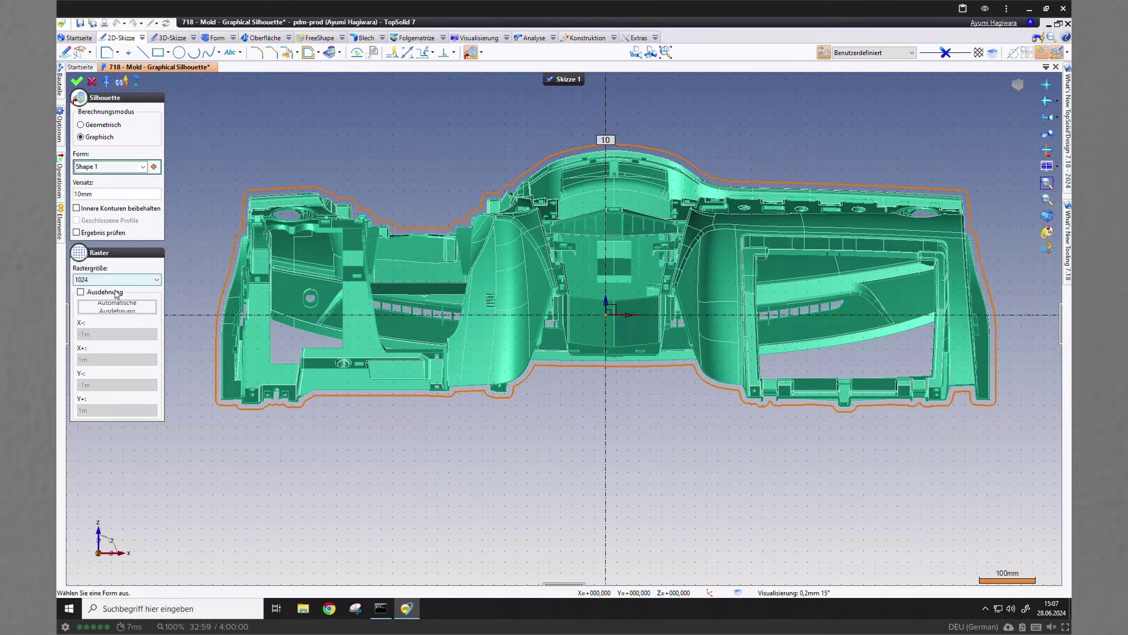
left_click(81, 292)
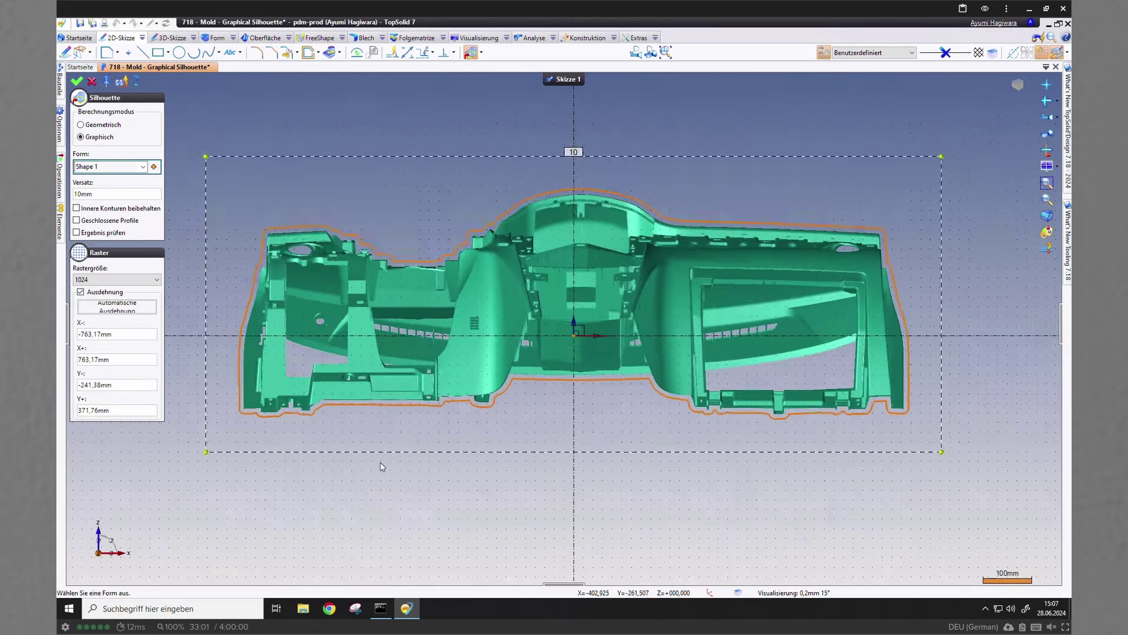
left_click_drag(223, 187, 622, 202)
scroll(822, 434, "up", 3)
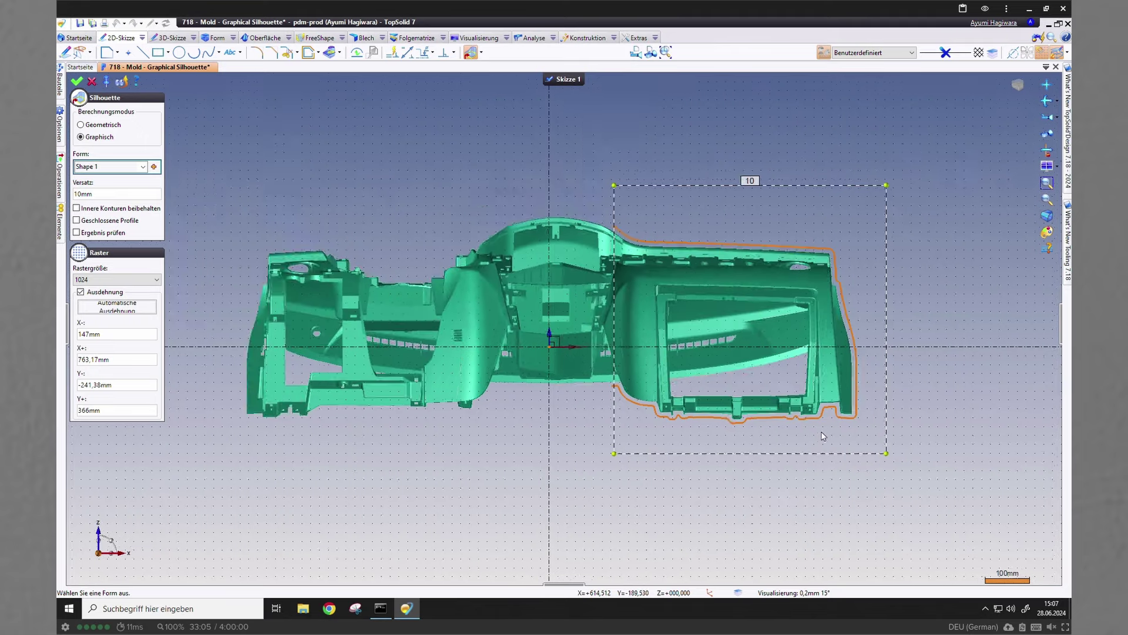
right_click(848, 518)
left_click(855, 500)
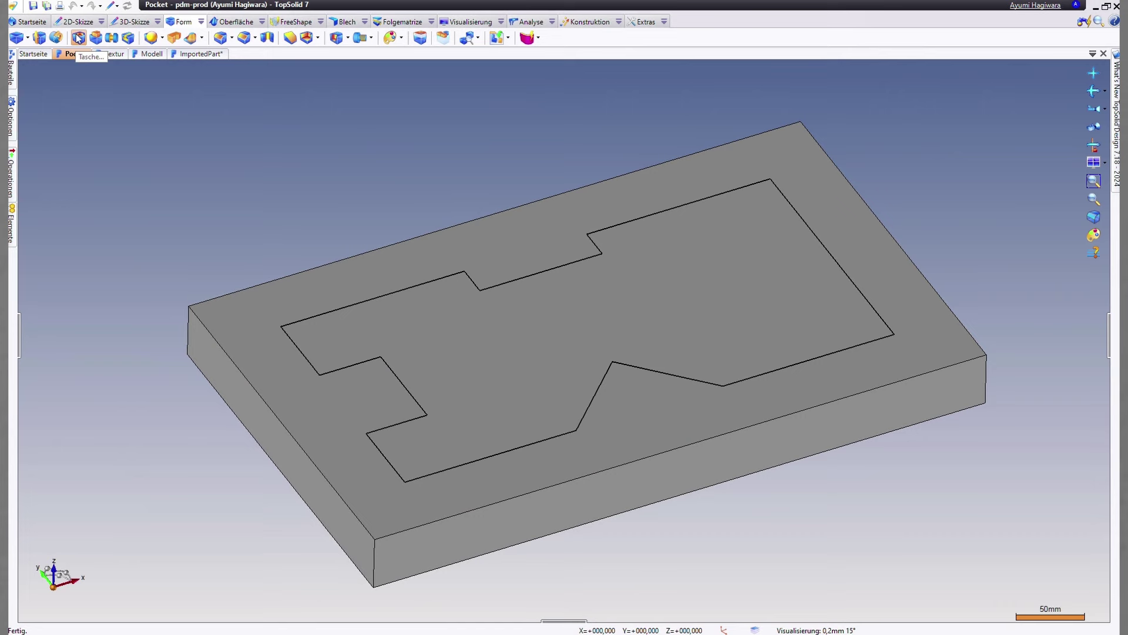
Start a 20 mm deep pocket from the plate's sketch, using a single vertical radius for all corners and clearing its value
left_click(78, 39)
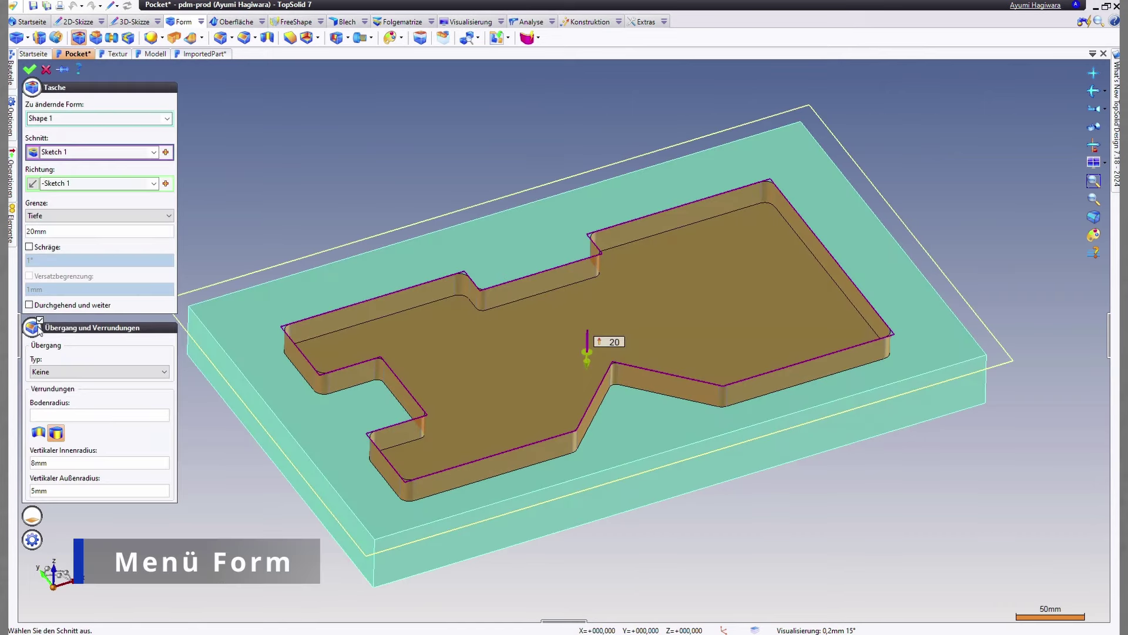
left_click(39, 432)
left_click(61, 464)
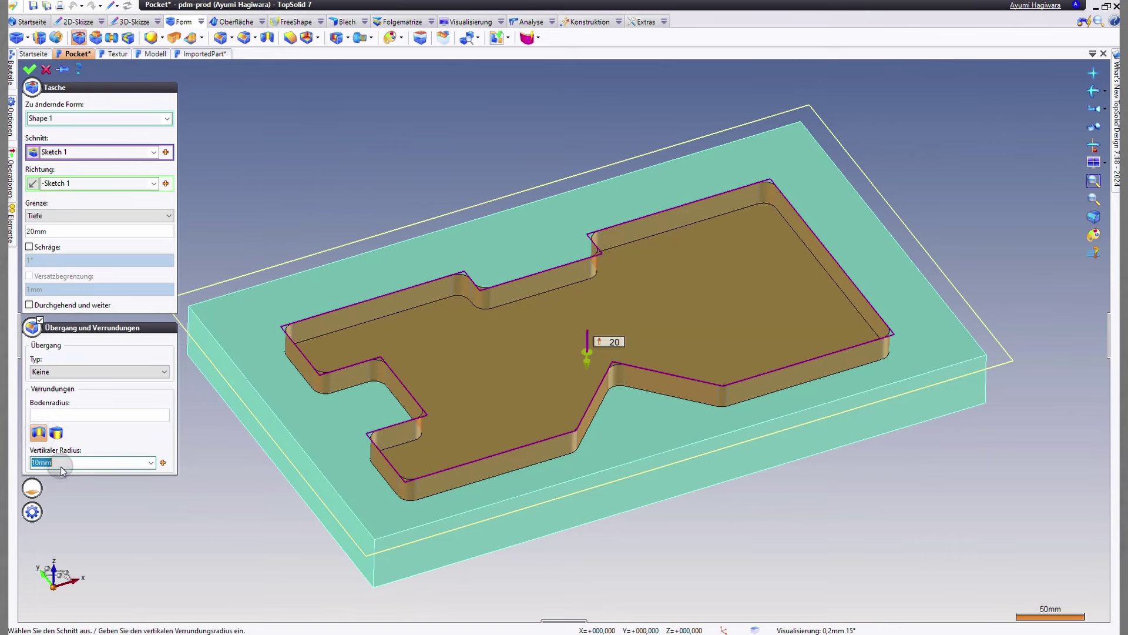
key("BackSpace")
key("Tab")
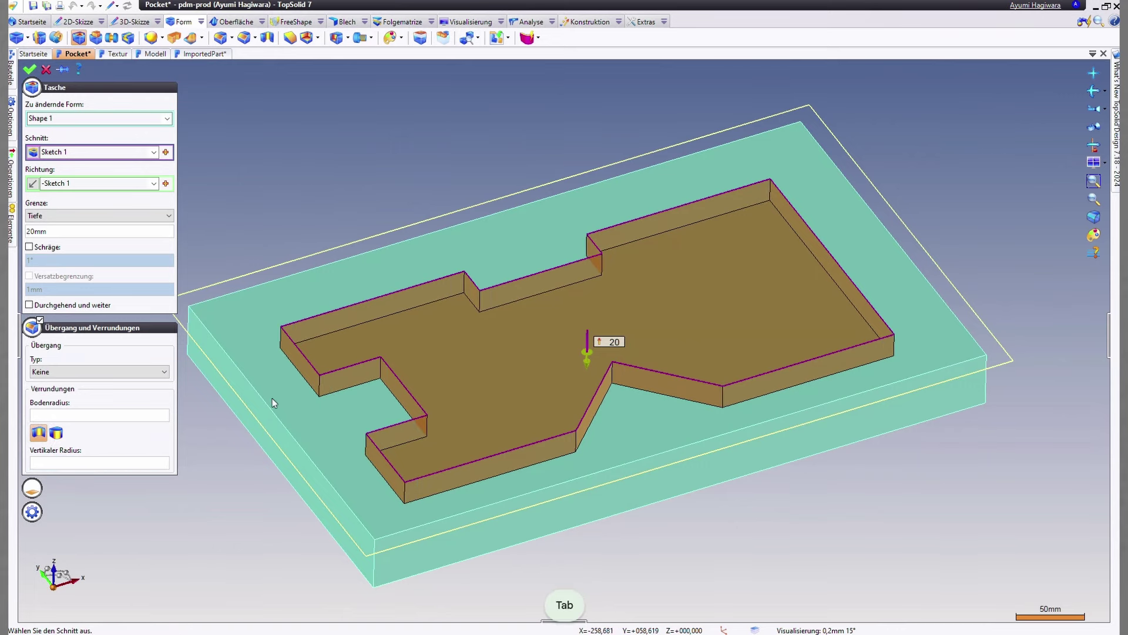
Set the pocket's common vertical radius to 10 mm
scroll(281, 422, "up", 5)
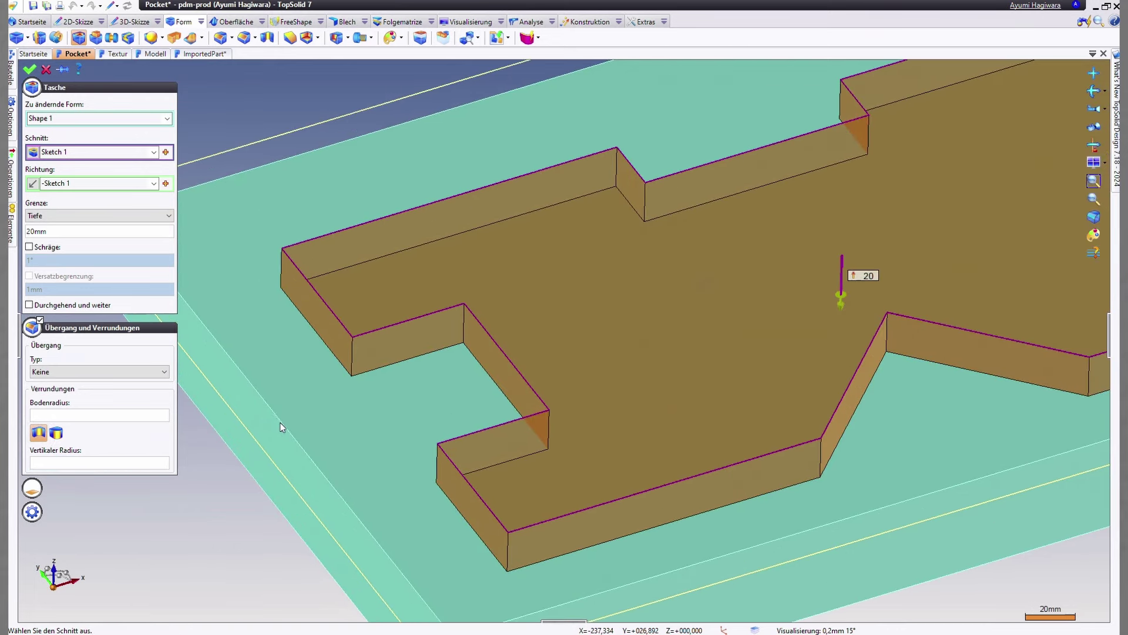
left_click(68, 465)
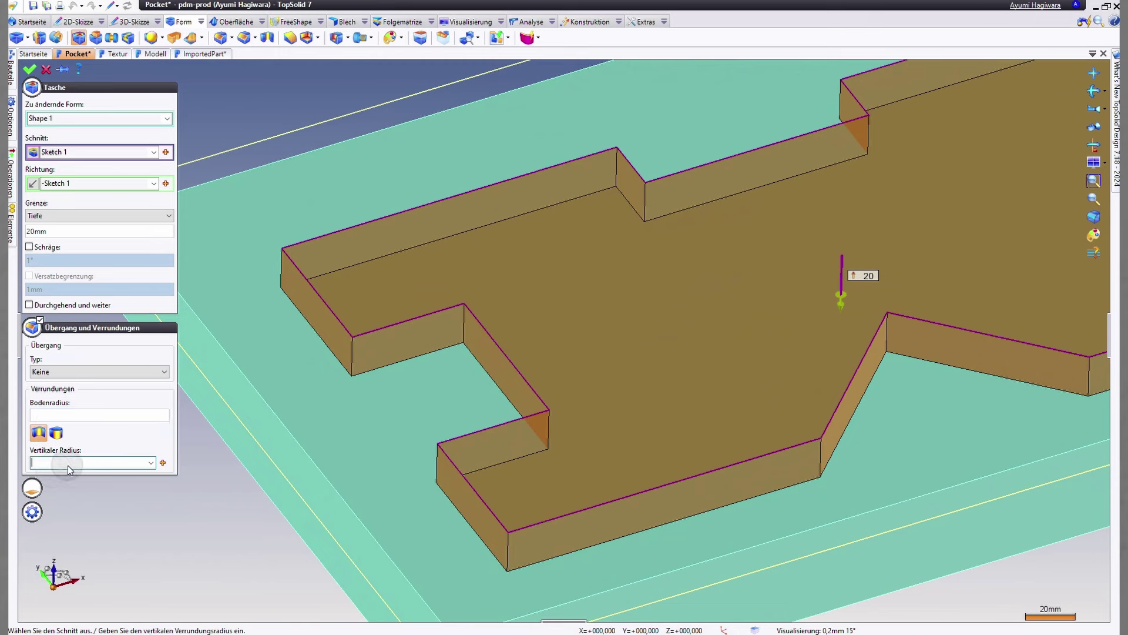
type("10")
key("Tab")
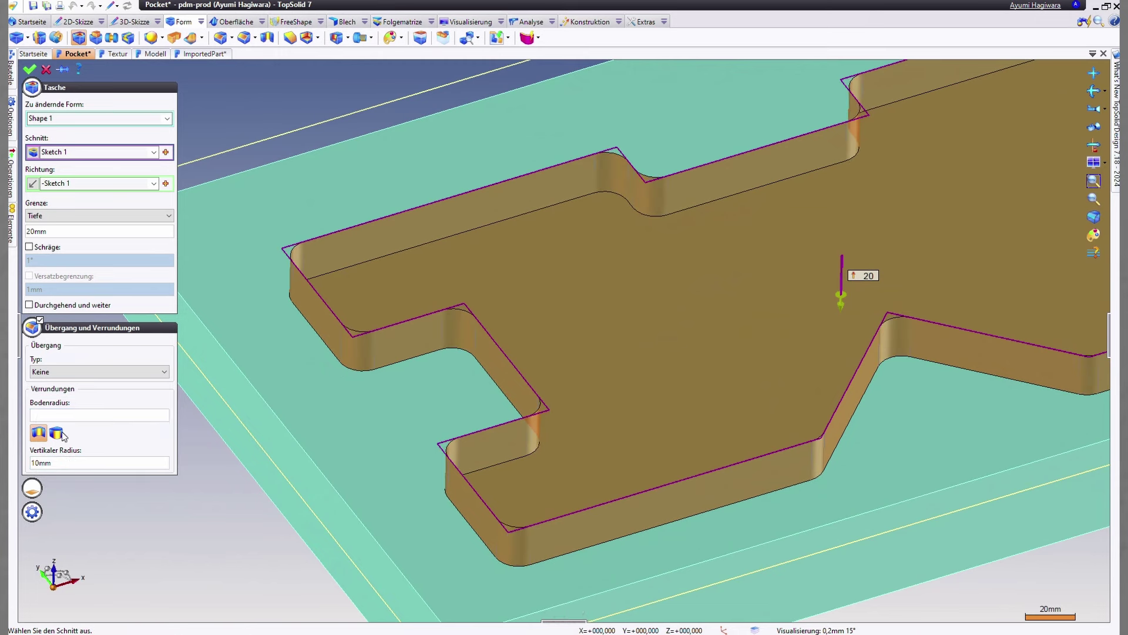
Switch the pocket's vertical fillets to separate inner and outer radii and clear both values
left_click(57, 433)
left_click(76, 461)
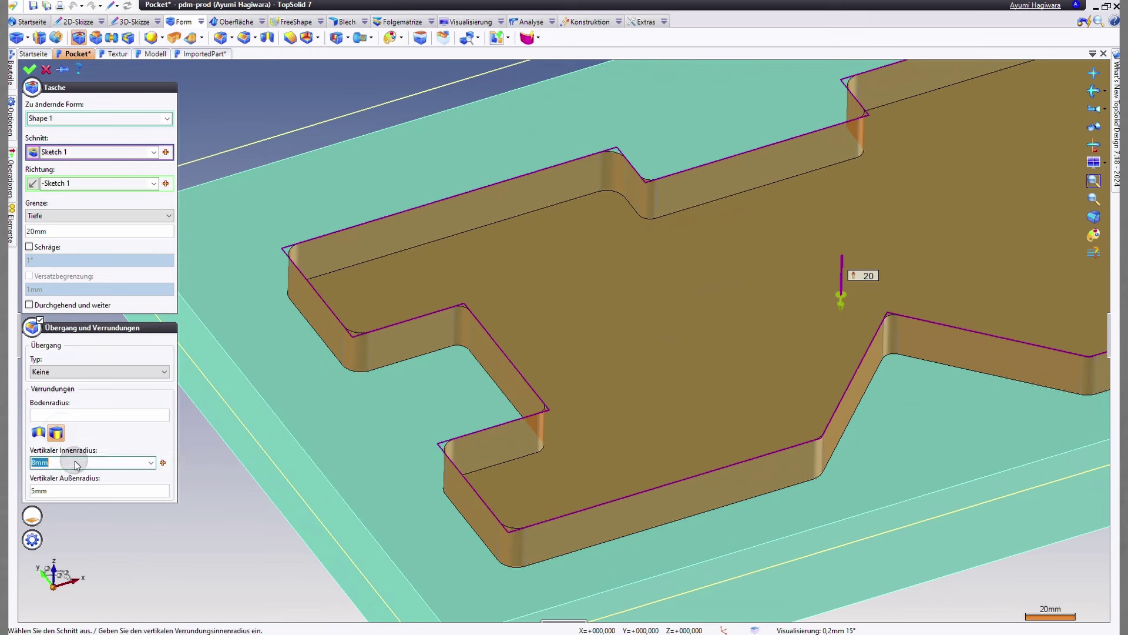
key("BackSpace")
left_click(59, 490)
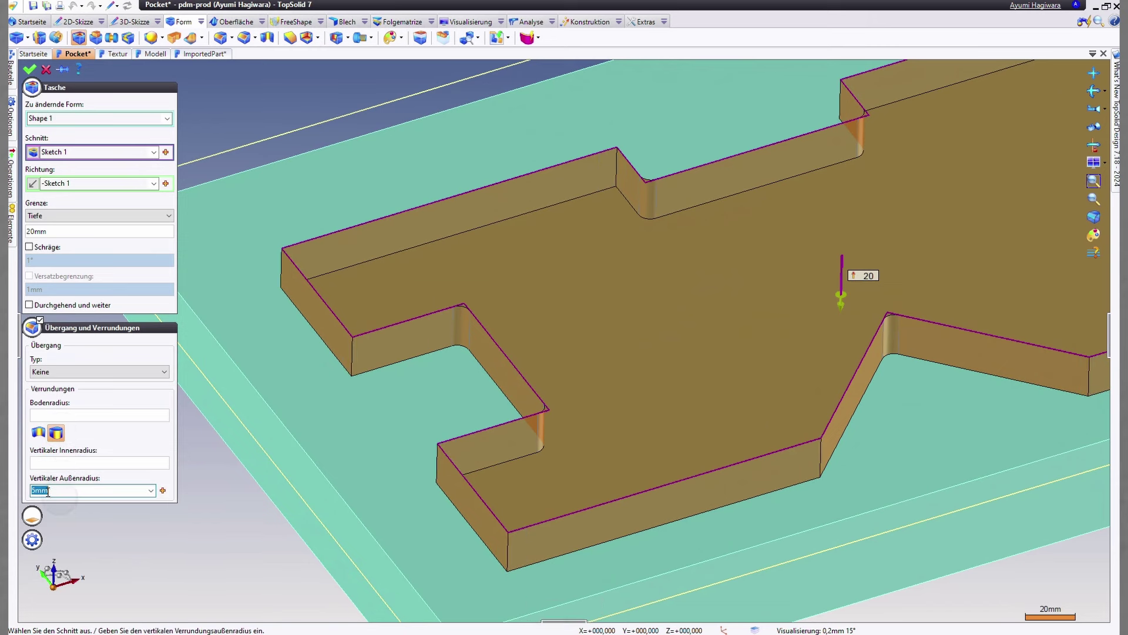
key("BackSpace")
key("Tab")
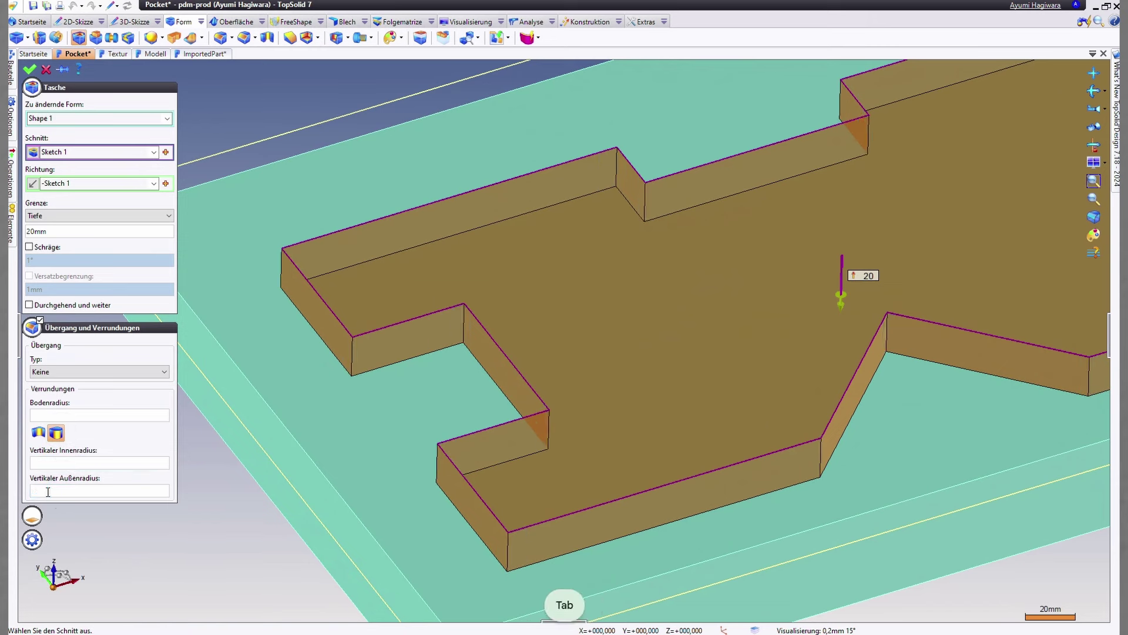
Set the pocket's vertical inner radius to 10 mm and outer radius to 5 mm, and create the pocket
left_click(57, 461)
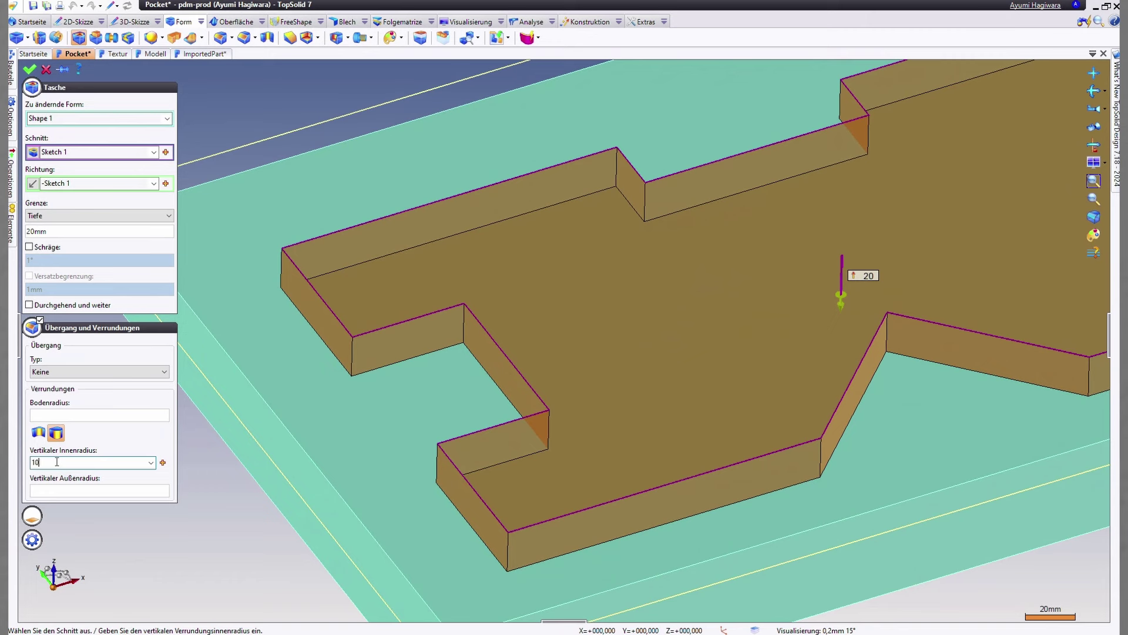
key("Tab")
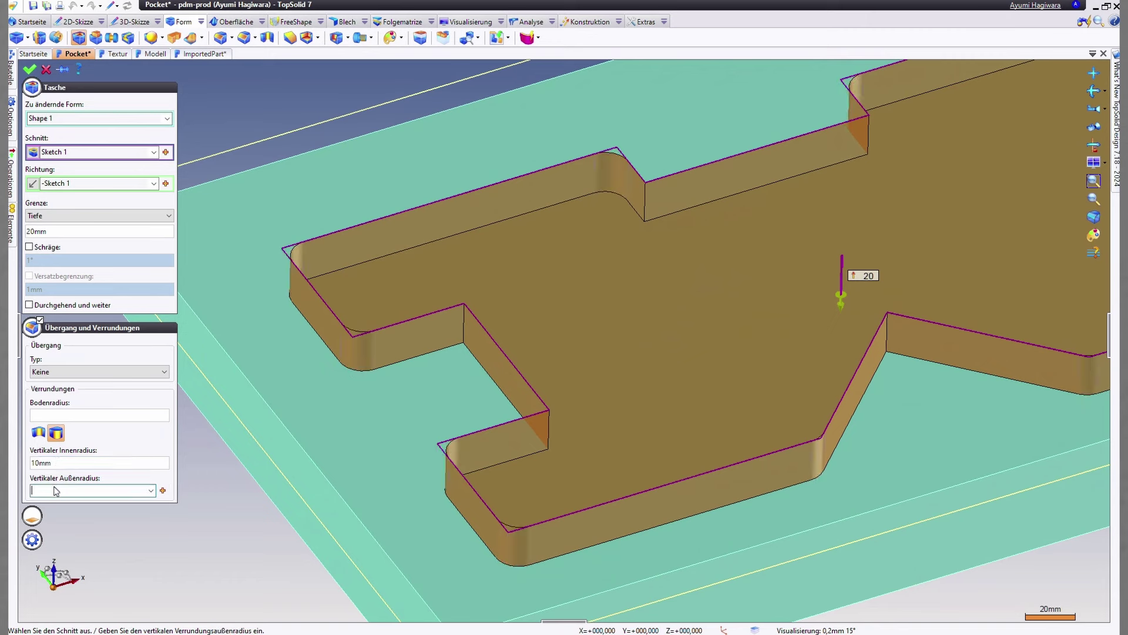
left_click(56, 491)
type("5")
key("Tab")
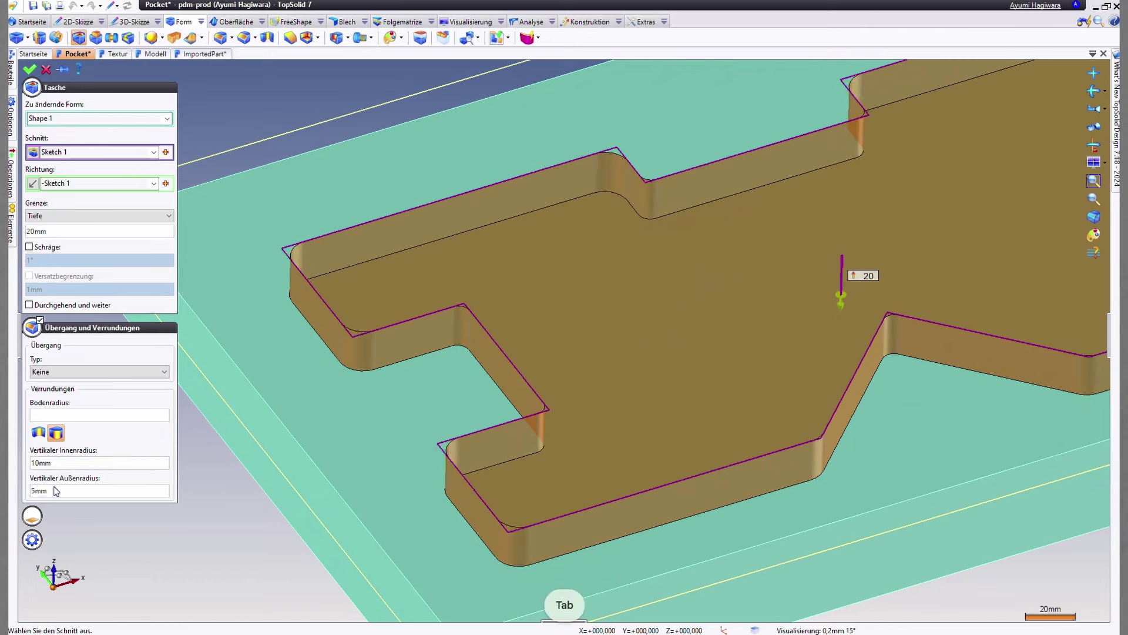
scroll(362, 373, "up", 3)
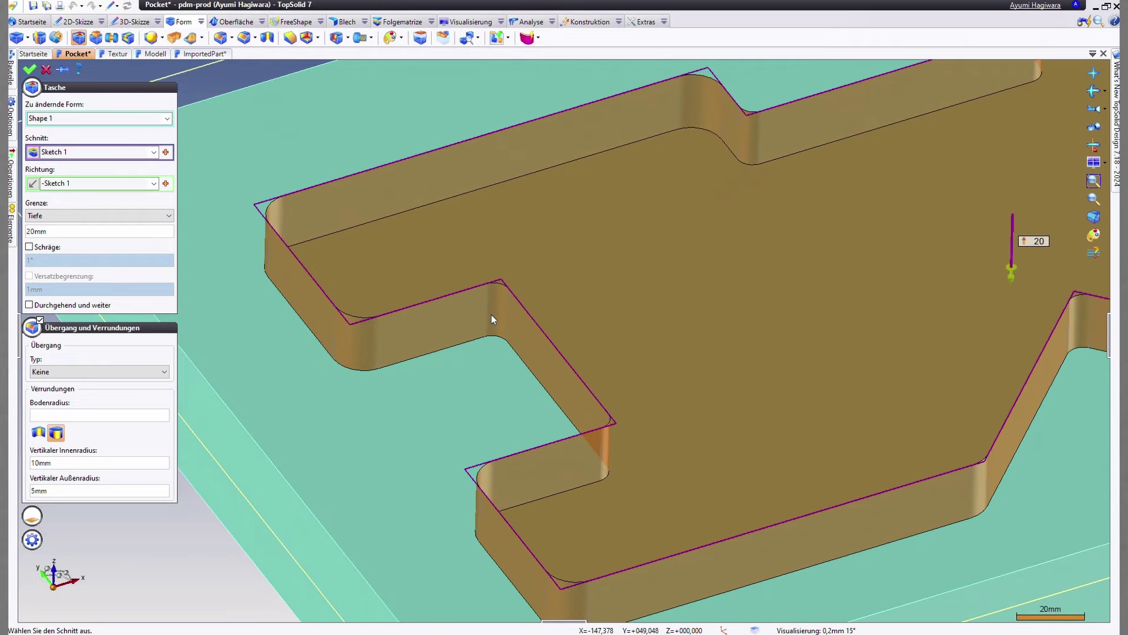
right_click(491, 320)
left_click(499, 345)
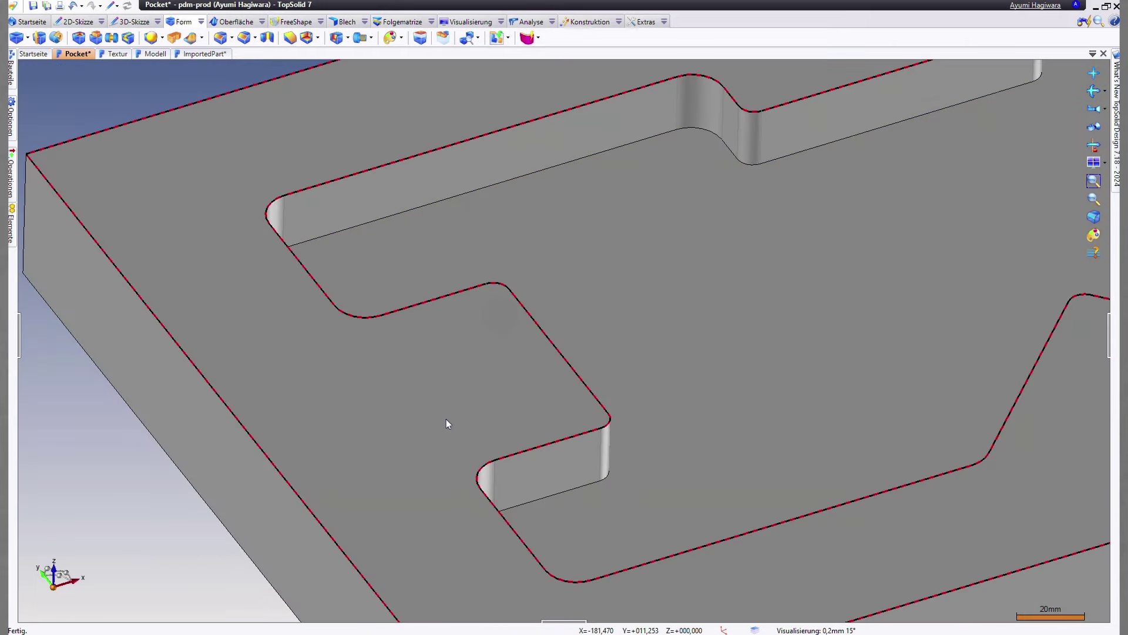
Open the Textur part and examine how its threaded holes are displayed
scroll(381, 429, "down", 2)
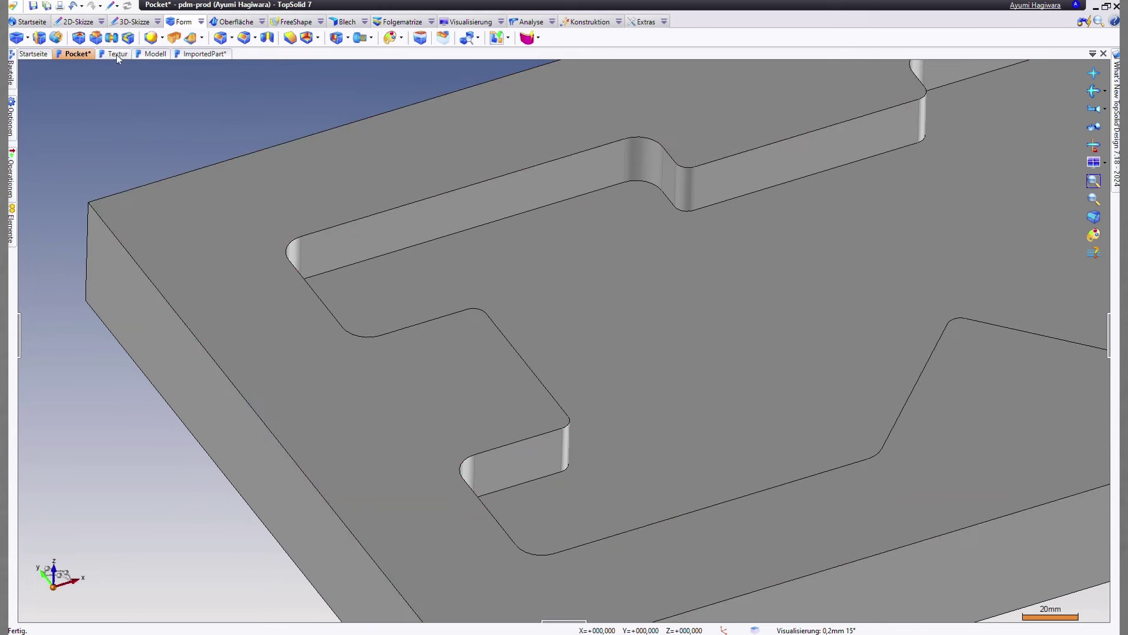
left_click(119, 54)
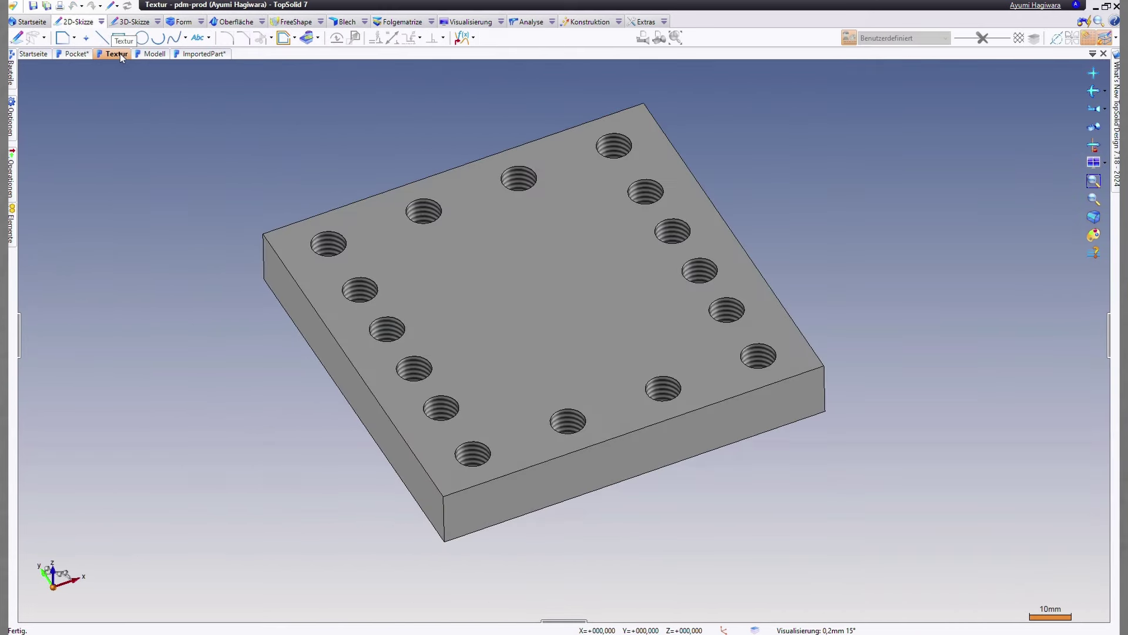
scroll(391, 228, "up", 1)
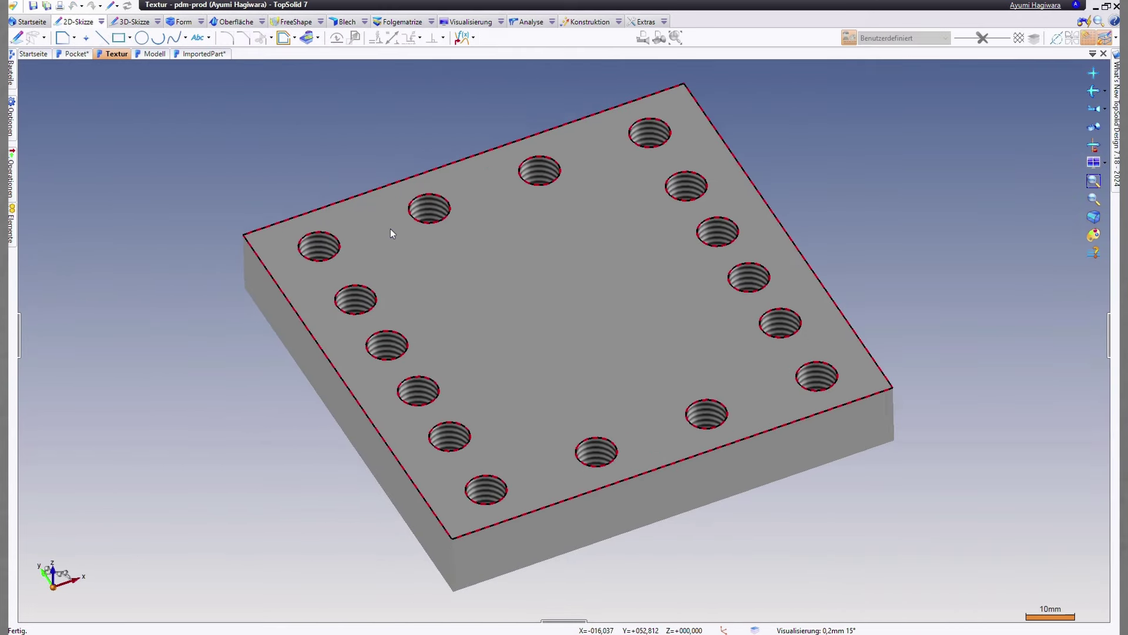
In the Modell part, create a drill group of M10 Metrisch ISO 724 tapped holes with modelled threads at the Skizze 1 points
left_click(155, 55)
scroll(383, 328, "up", 1)
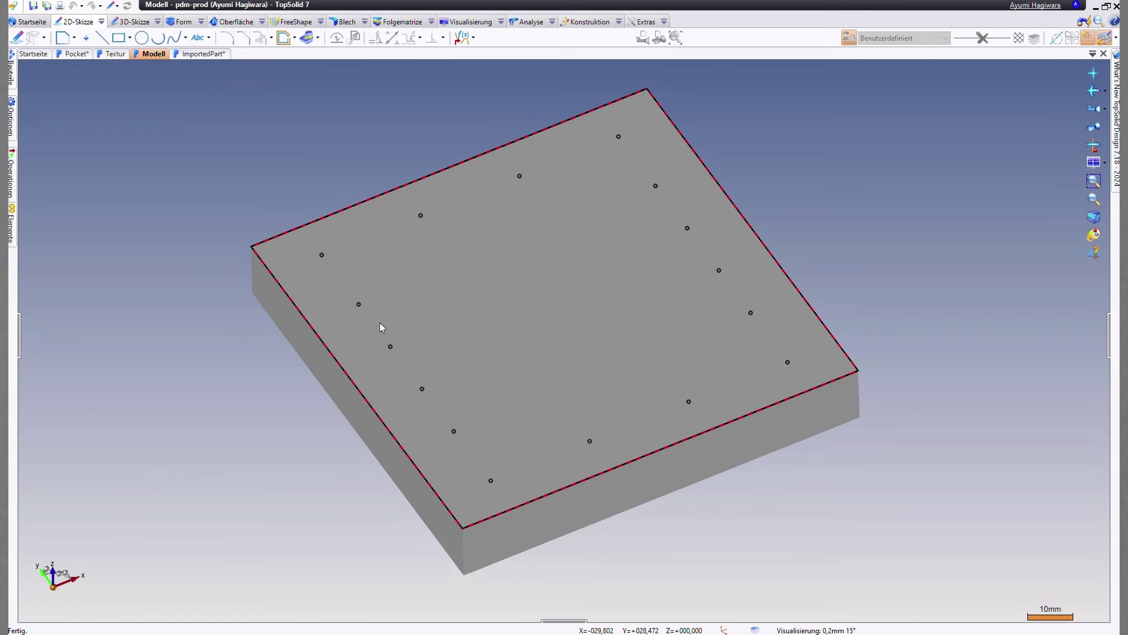
left_click(187, 22)
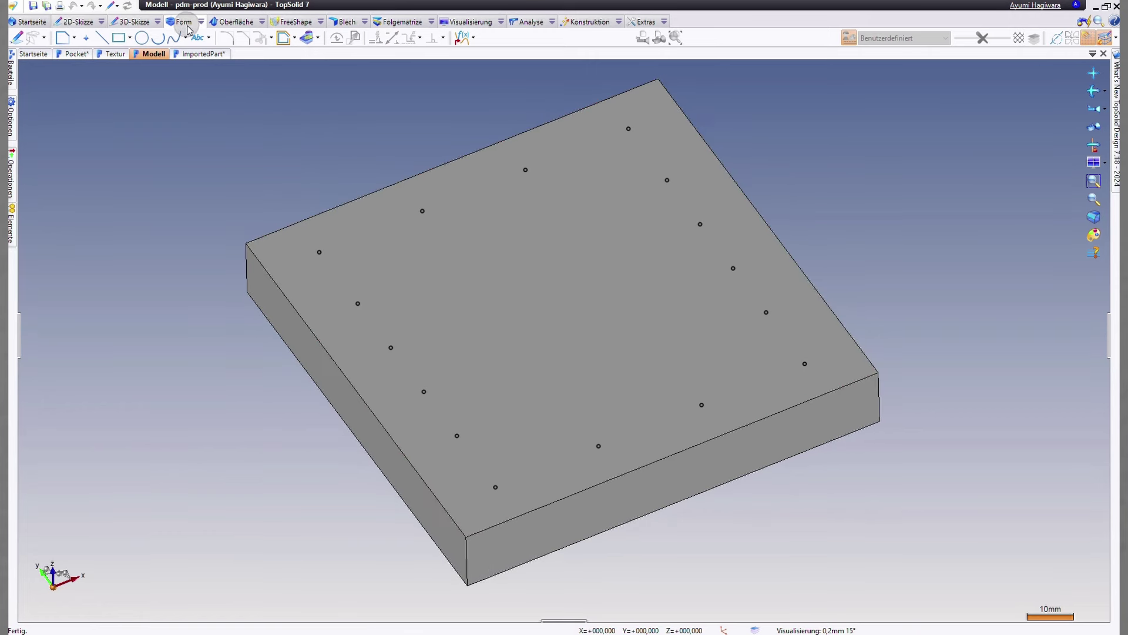
left_click(341, 41)
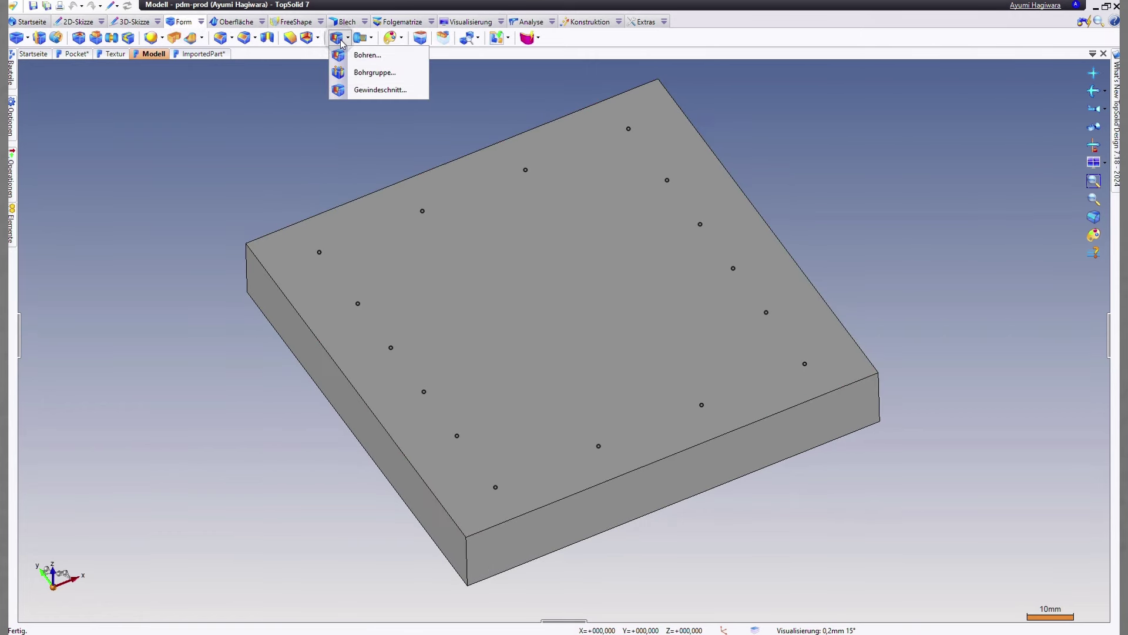
left_click(375, 72)
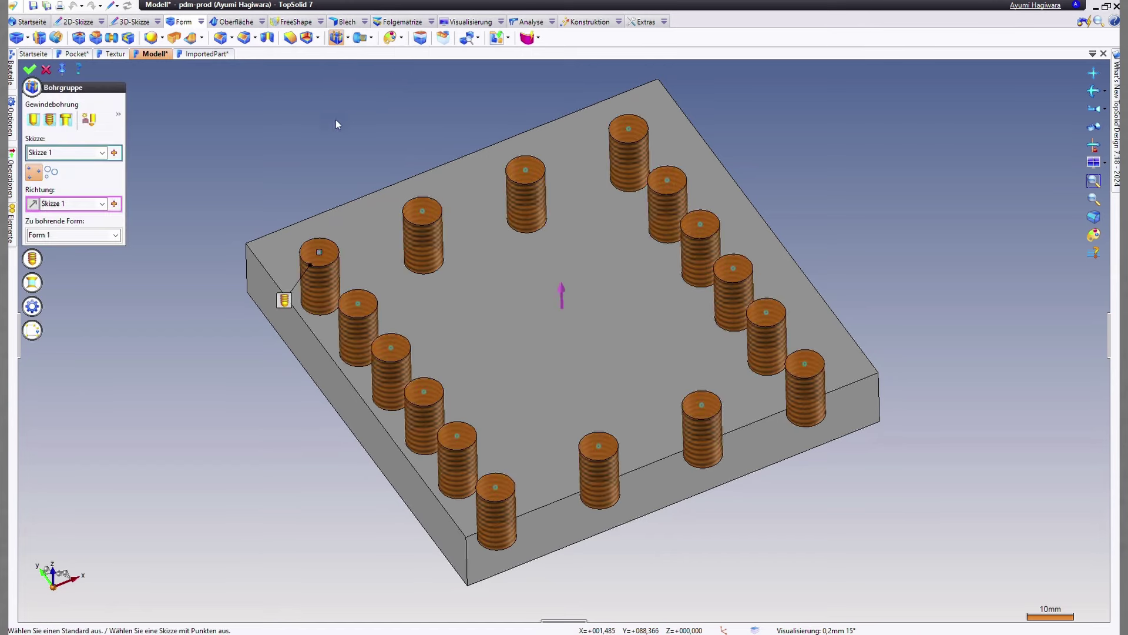
left_click(33, 259)
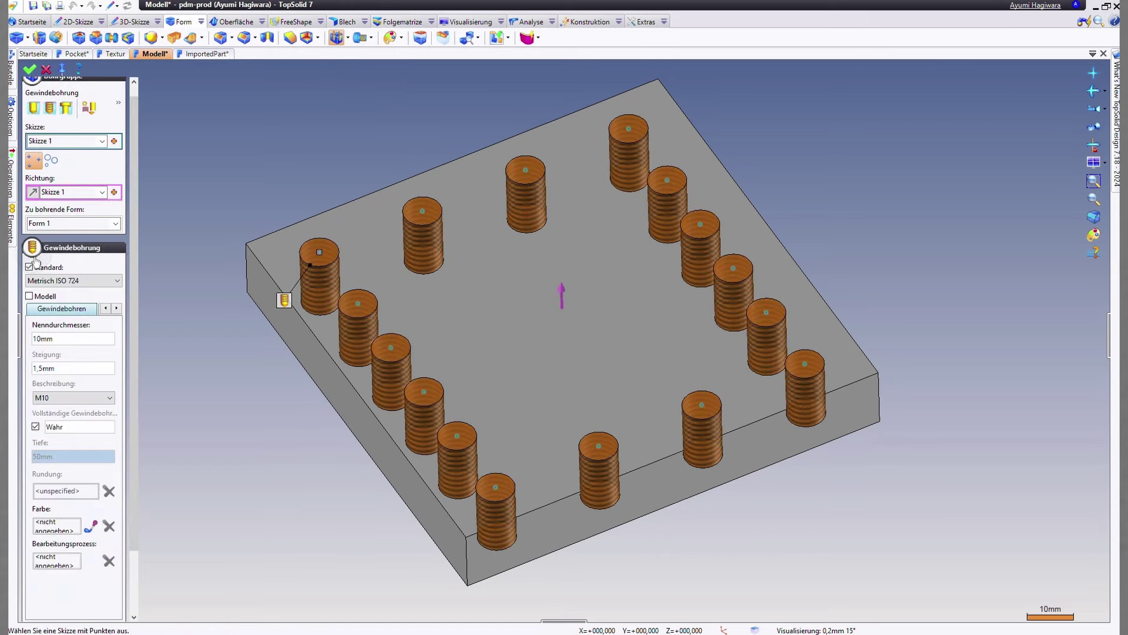
left_click(30, 296)
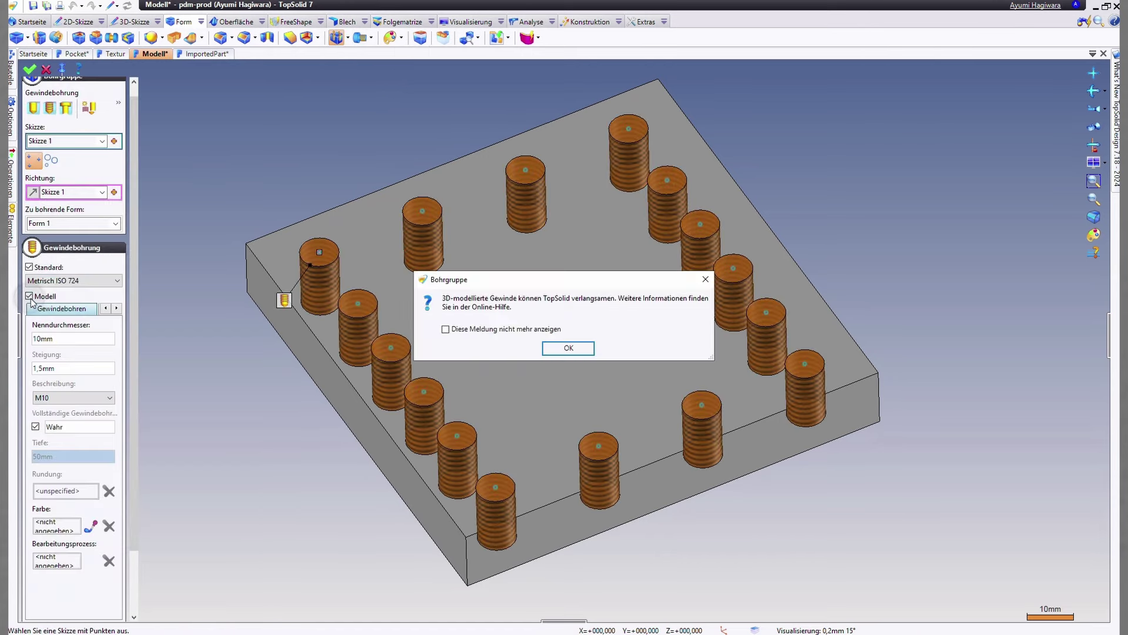
left_click(575, 353)
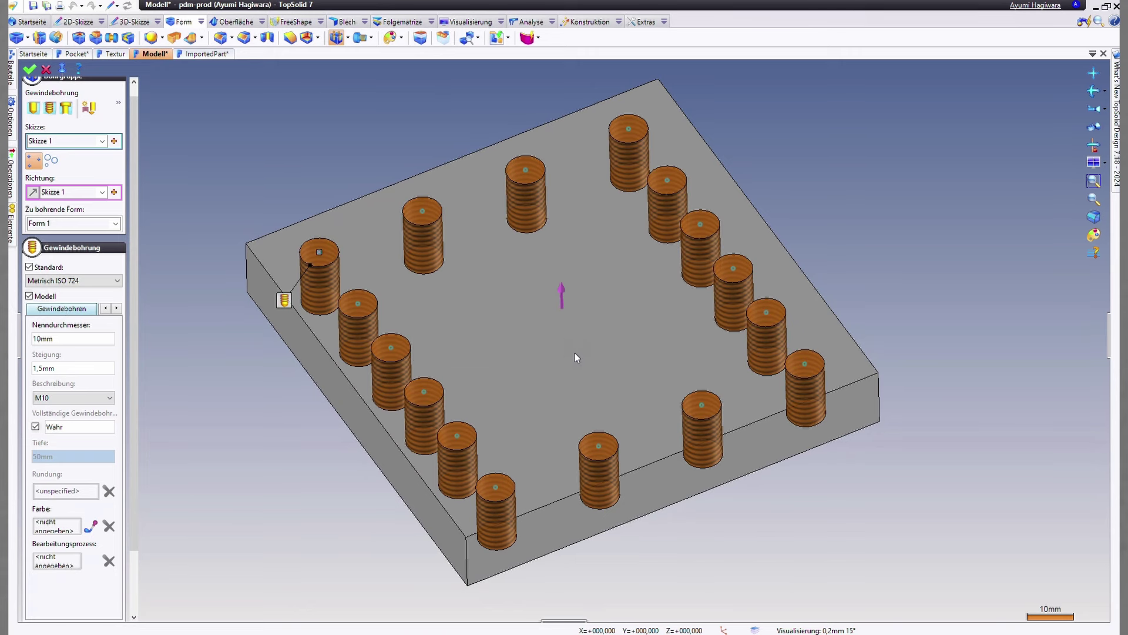
right_click(575, 353)
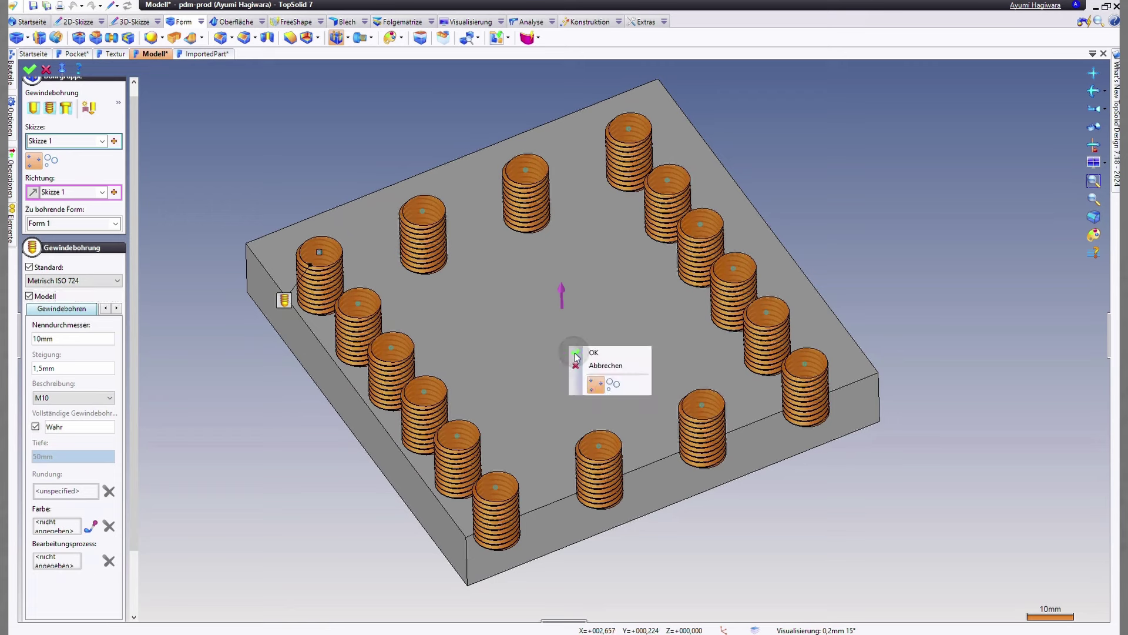
left_click(583, 354)
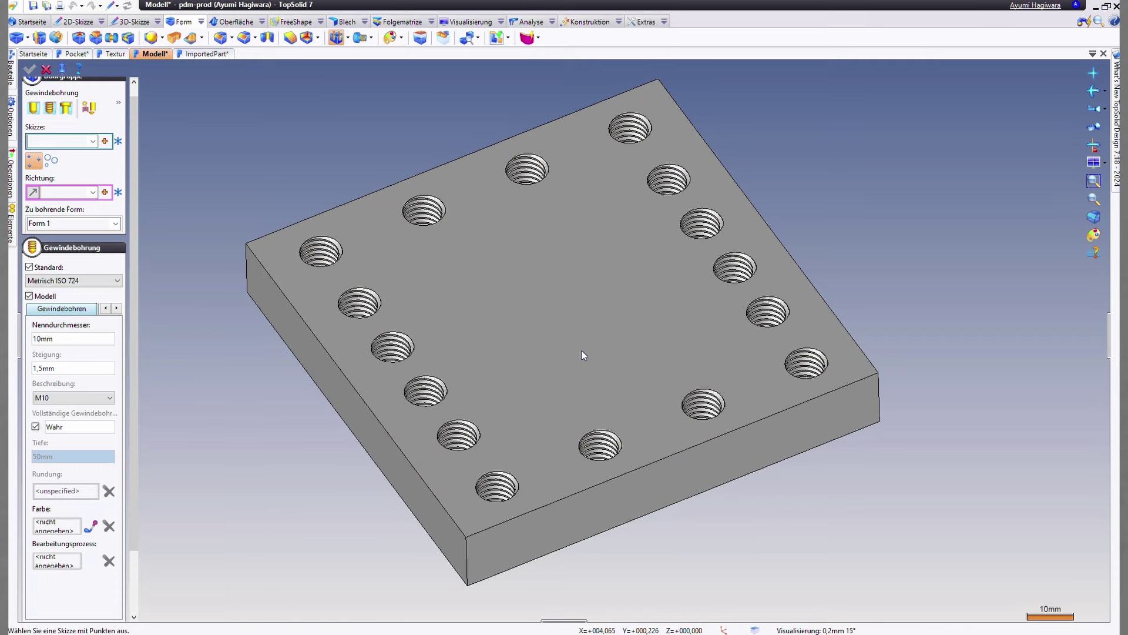
left_click(46, 69)
Save the Modell part and show it in the project structure with the full project tree in view
right_click(149, 55)
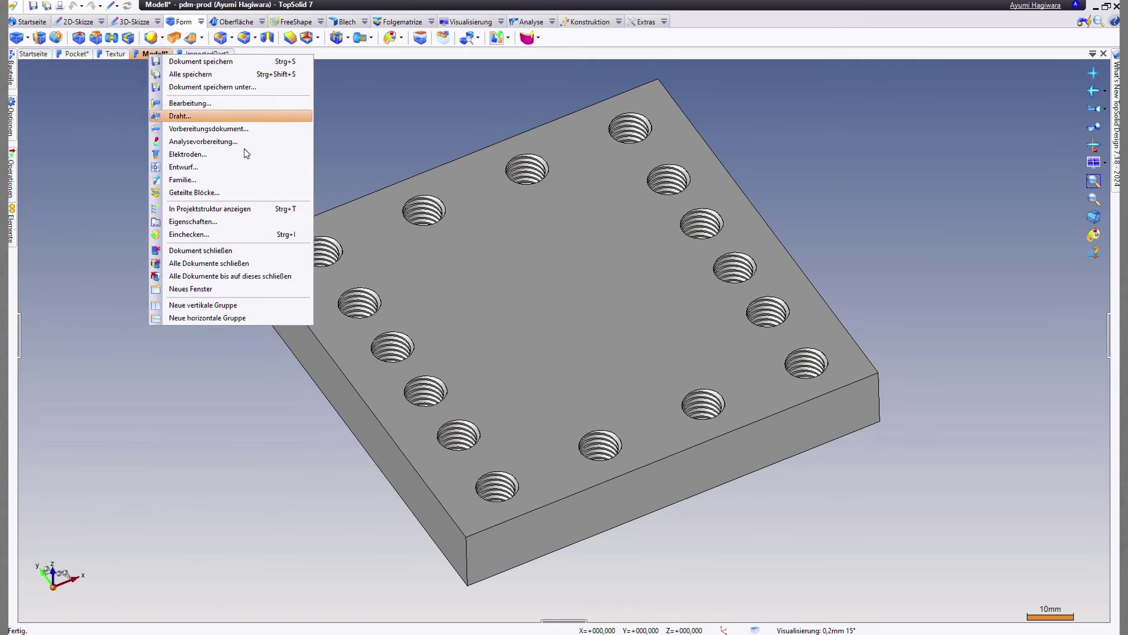
left_click(221, 65)
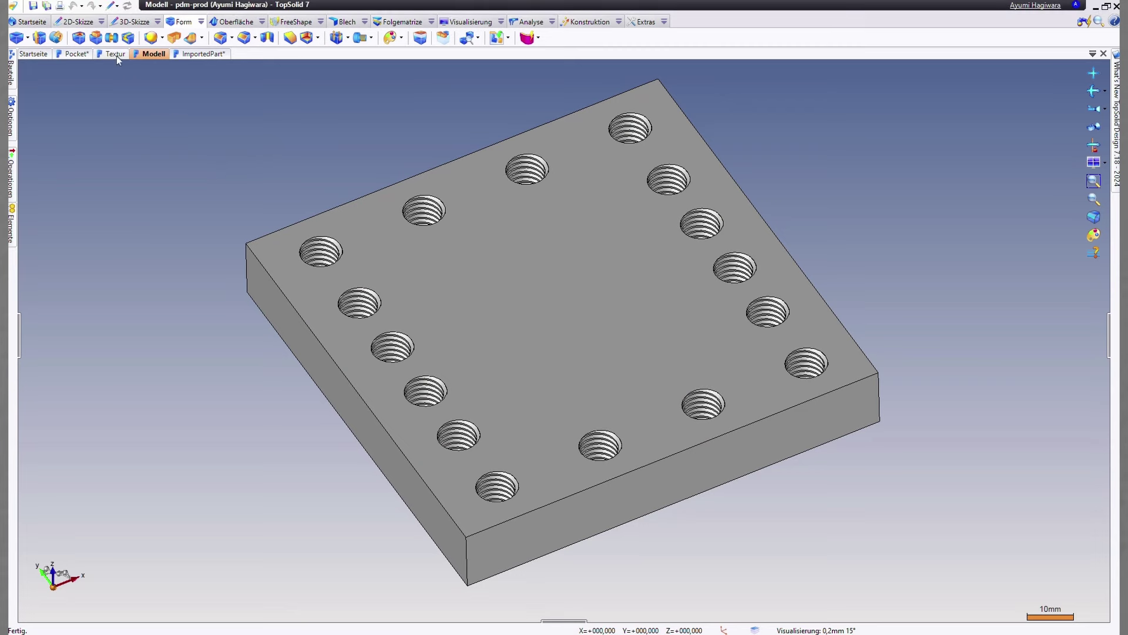
right_click(146, 54)
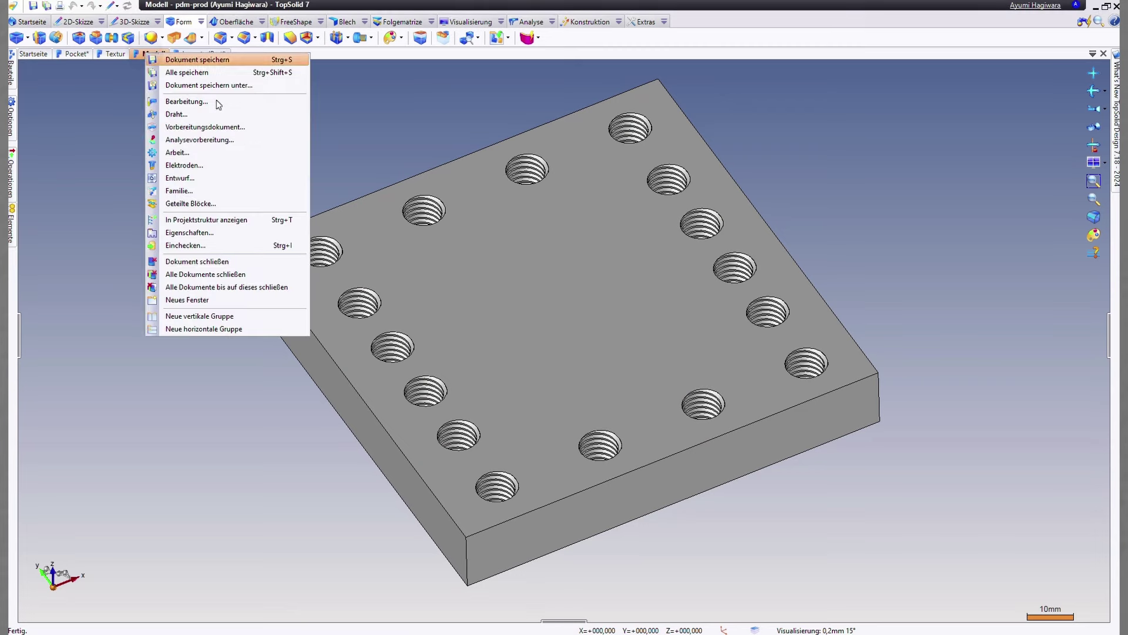
left_click(259, 224)
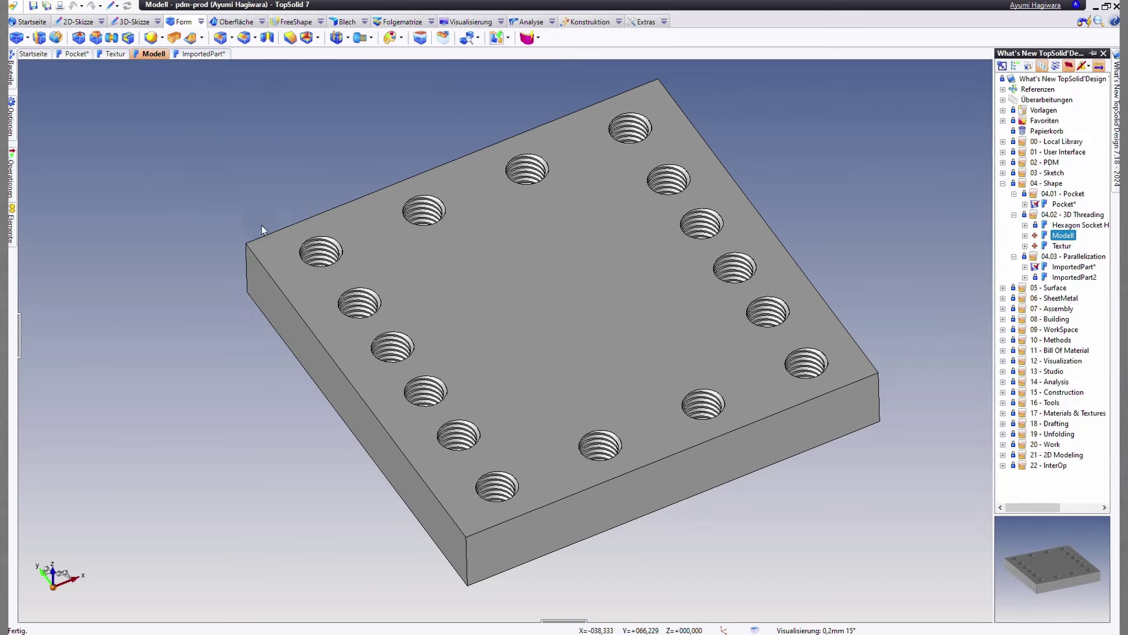
left_click(1092, 54)
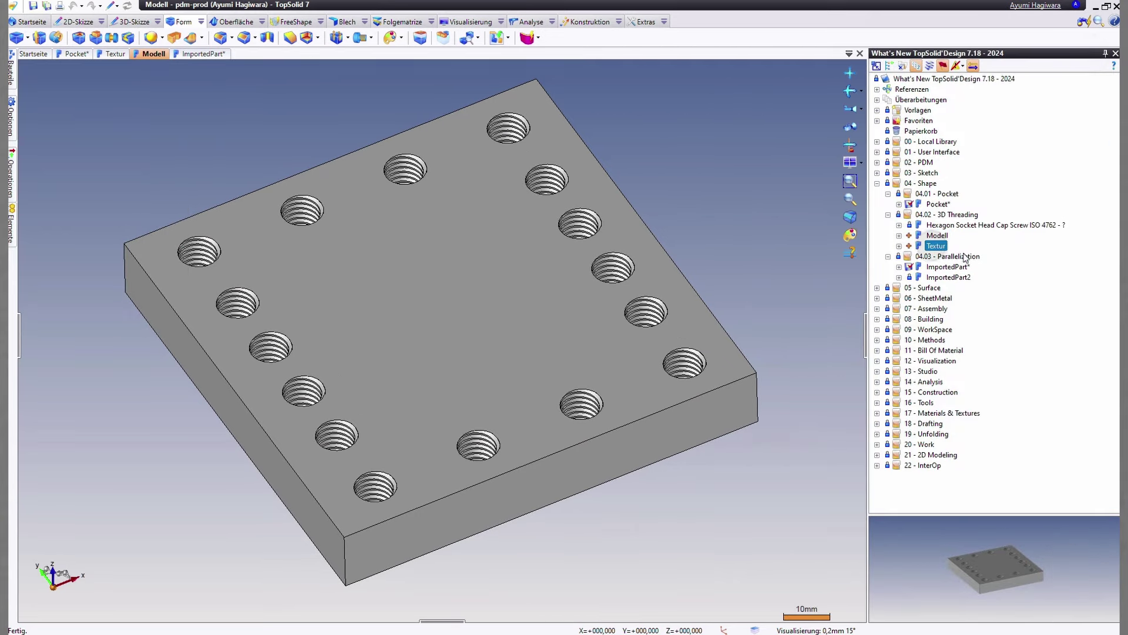
Compare the file sizes in the properties of the Textur and Modell parts
right_click(935, 247)
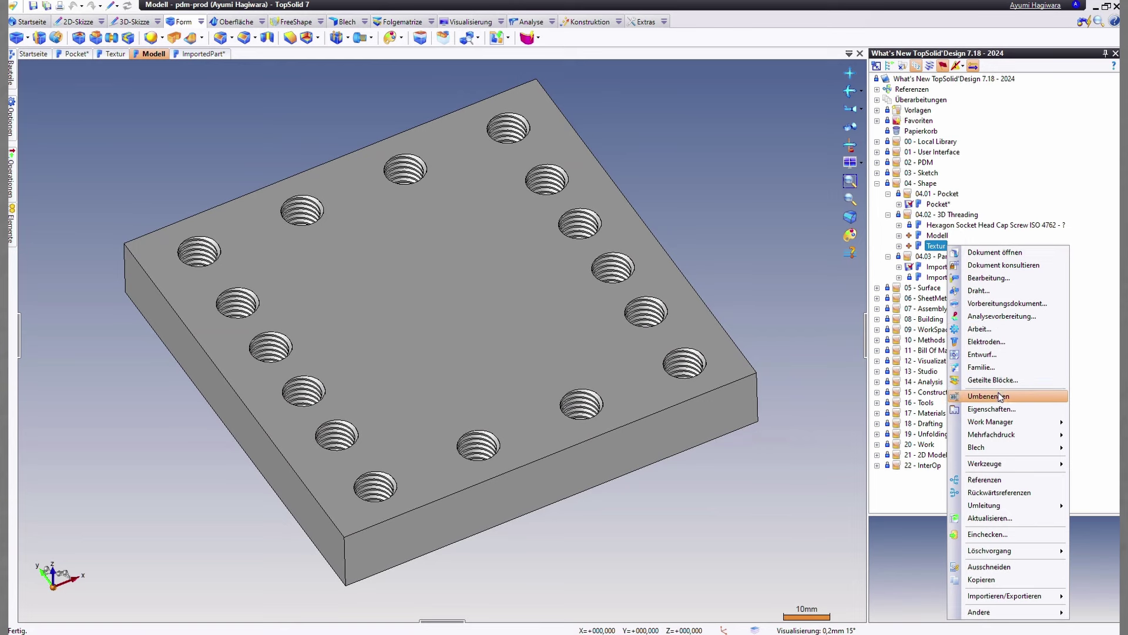
left_click(984, 410)
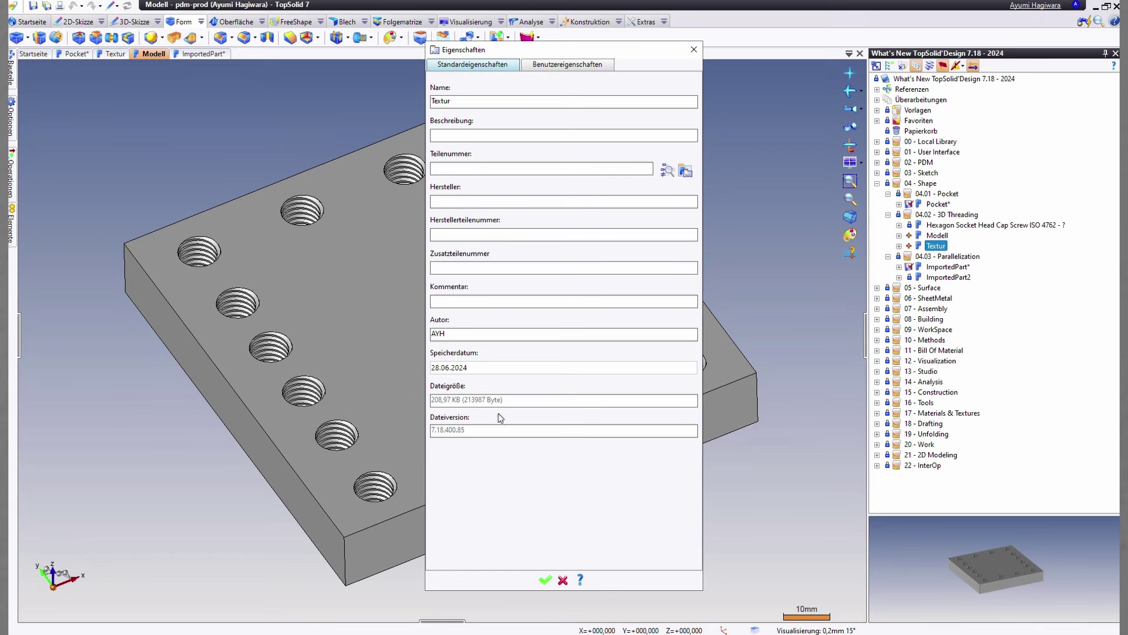
left_click(545, 581)
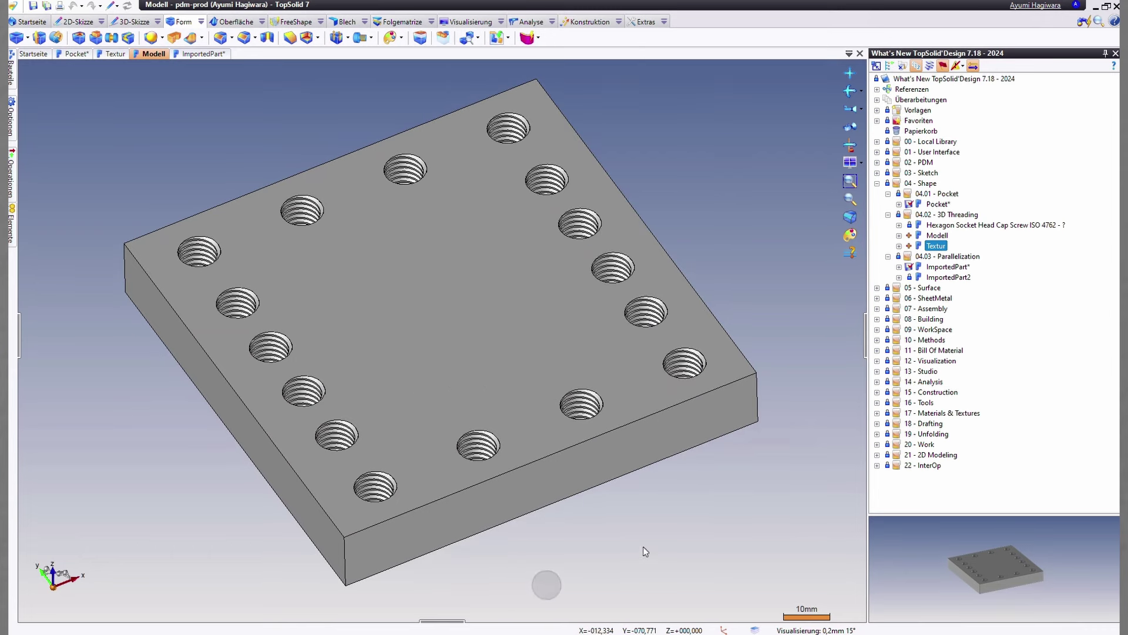
right_click(937, 235)
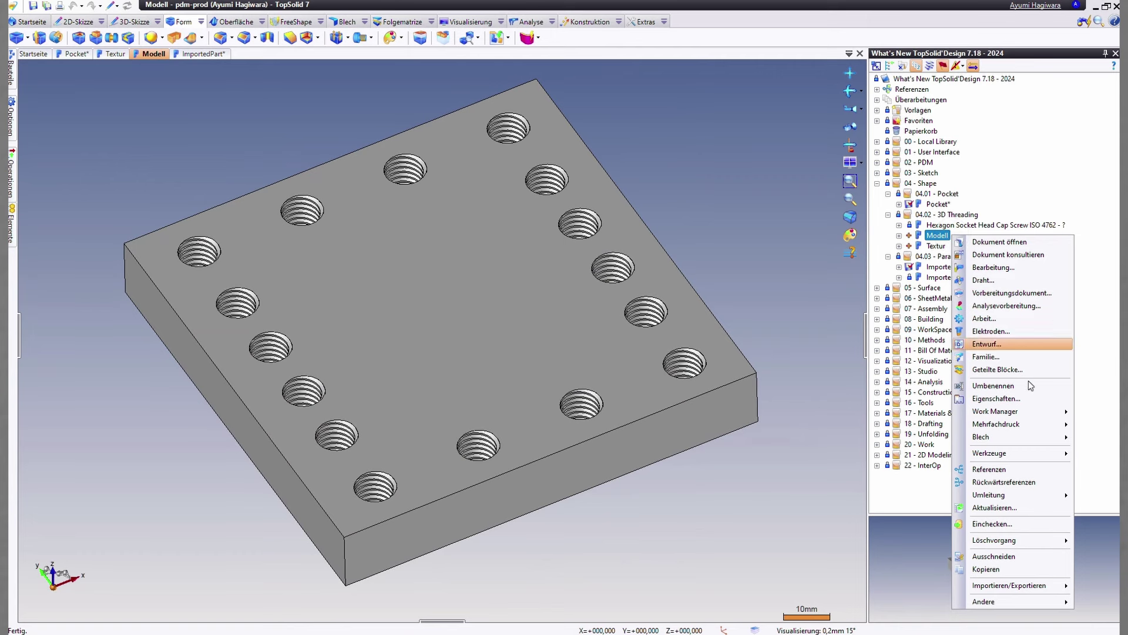
left_click(999, 398)
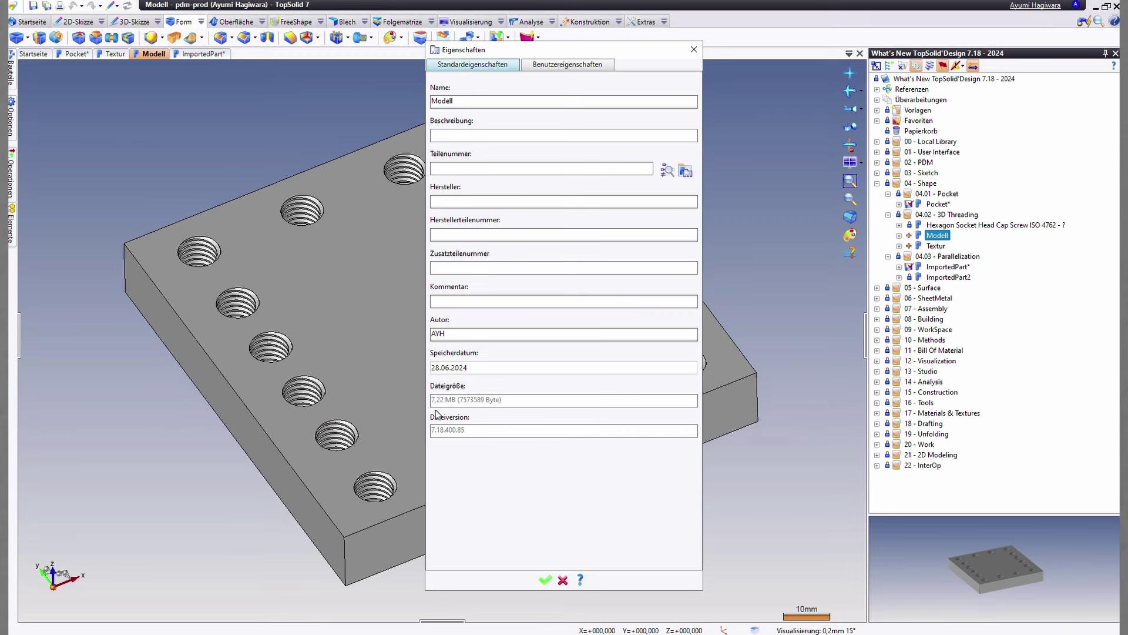
left_click(544, 581)
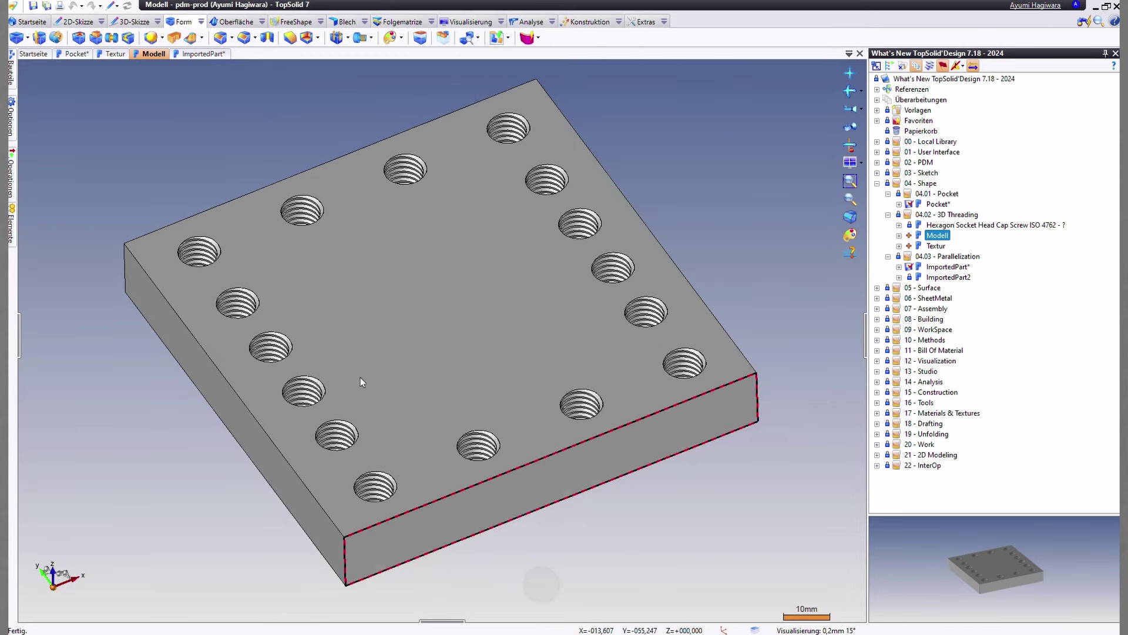
In ImportedPart, set up an offset of the surface shape by 5 mm with removal of faces enabled
left_click(195, 54)
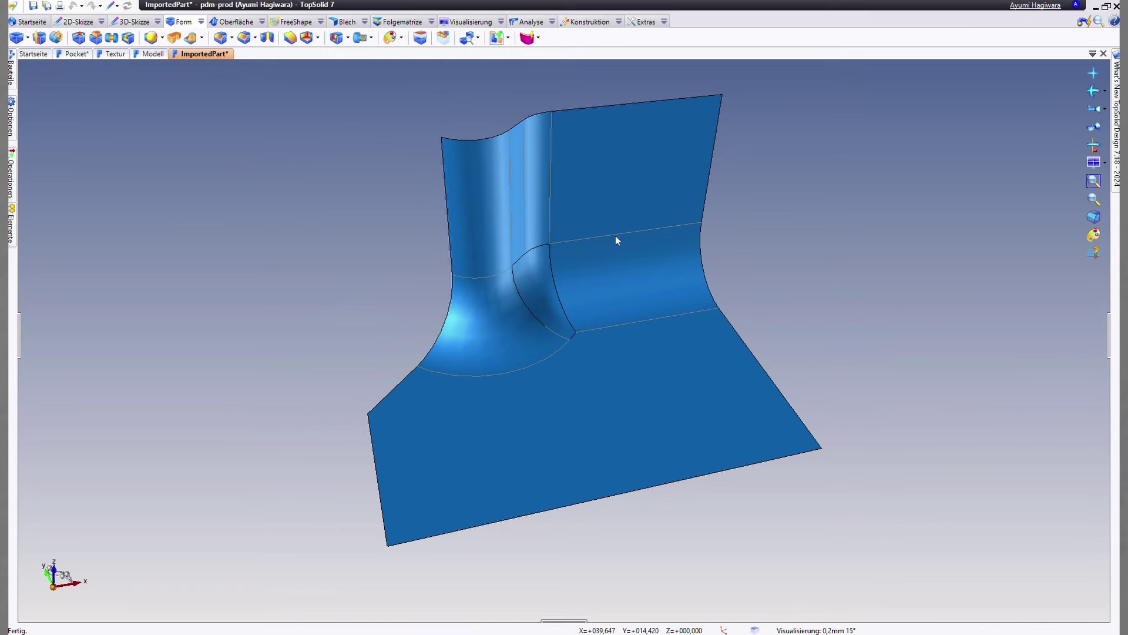
left_click(307, 39)
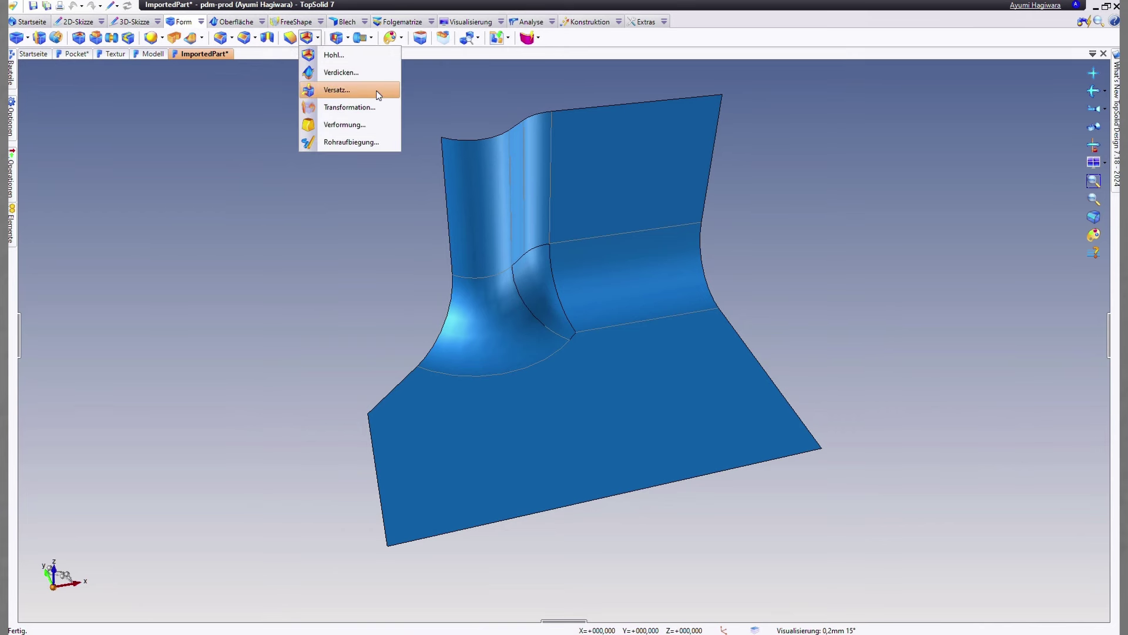
left_click(377, 91)
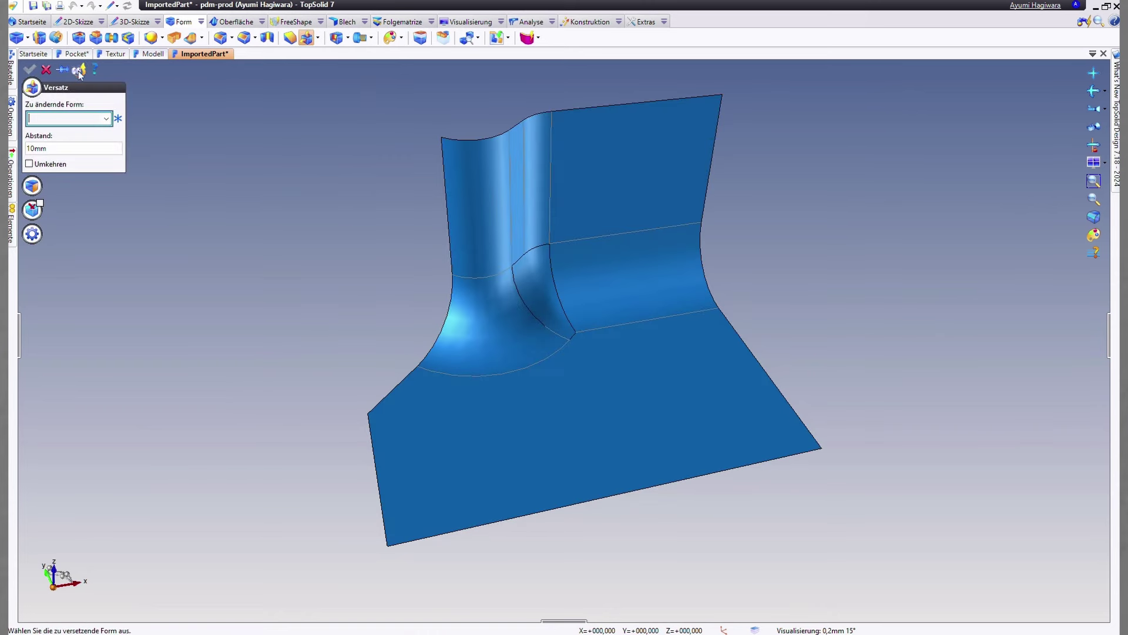
left_click(84, 117)
left_click(437, 198)
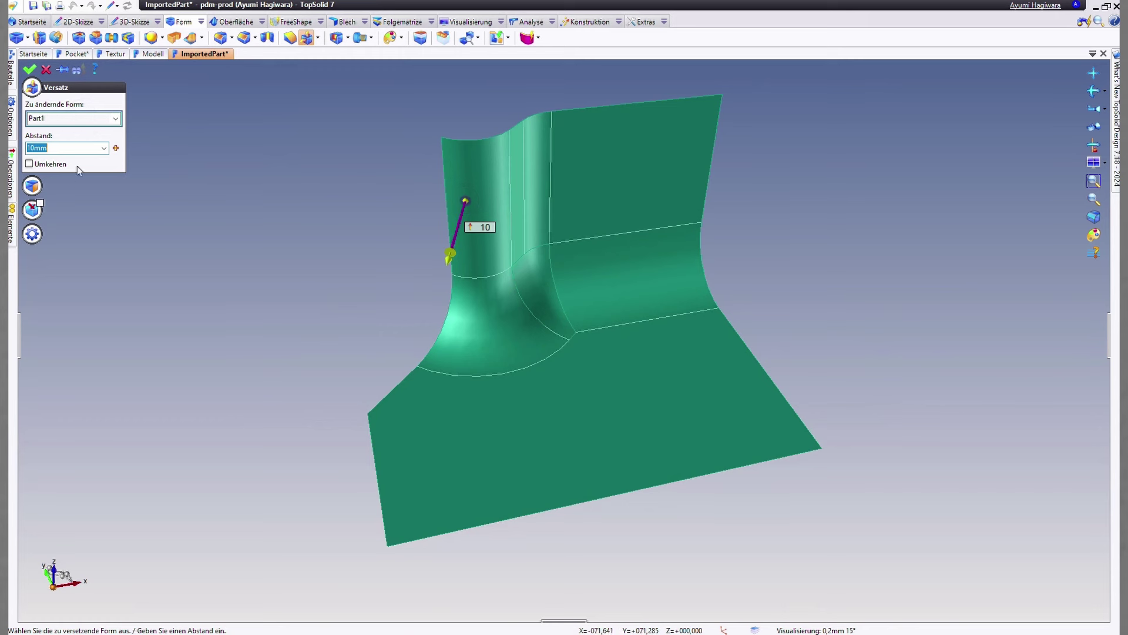
type("5")
key("Tab")
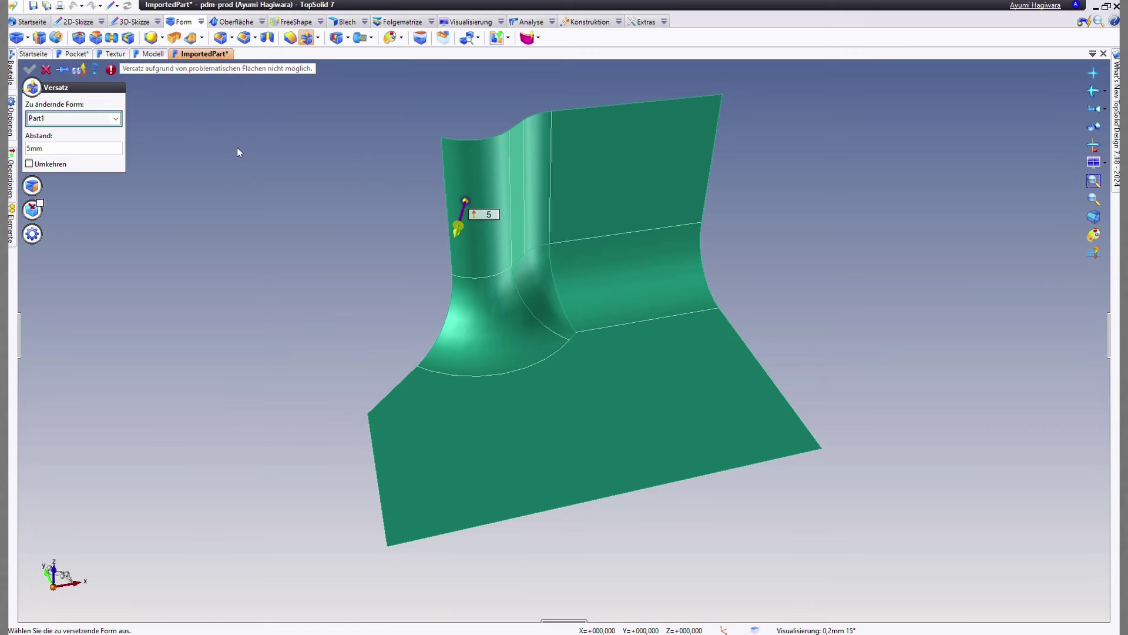
left_click(40, 203)
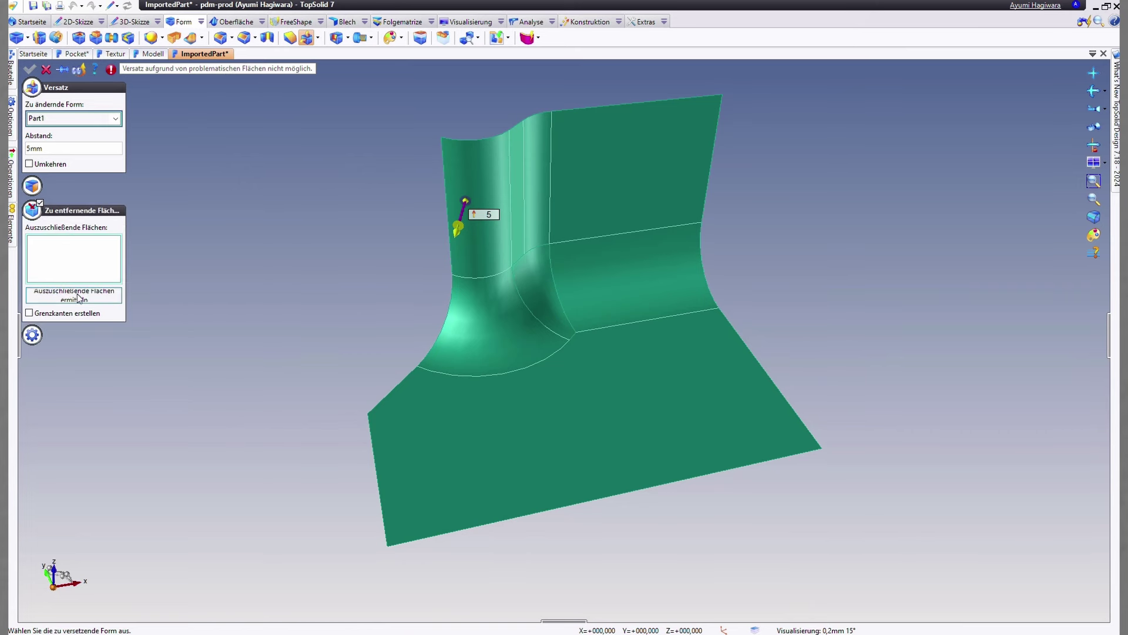
Try excluding the small corner fillet face from the offset, and remove it from the excluded faces
left_click(77, 295)
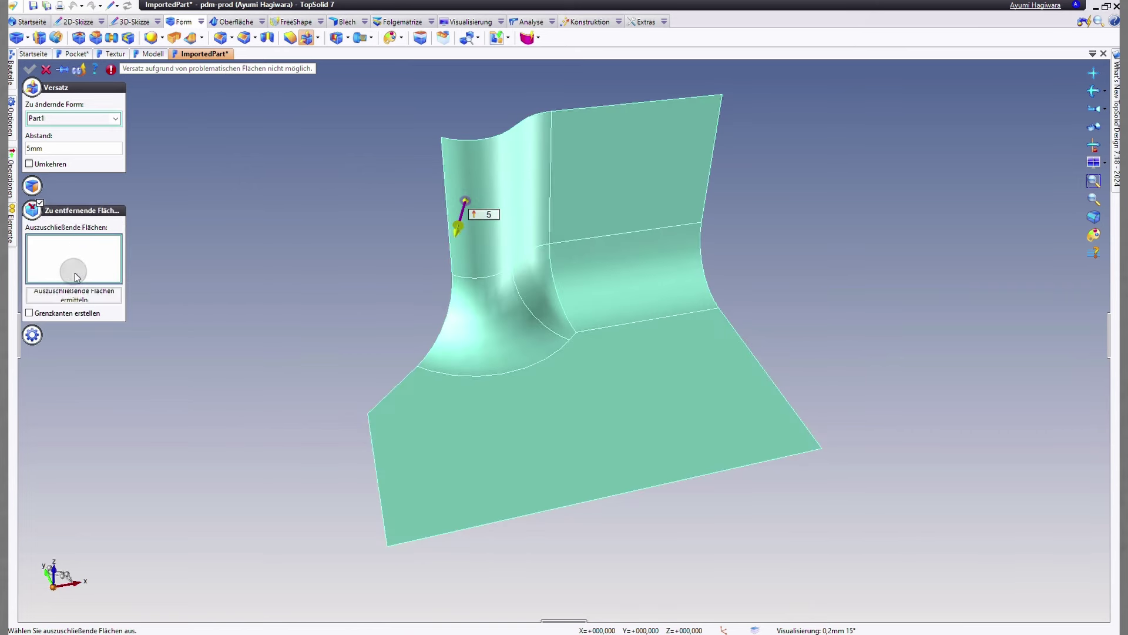
left_click(549, 285)
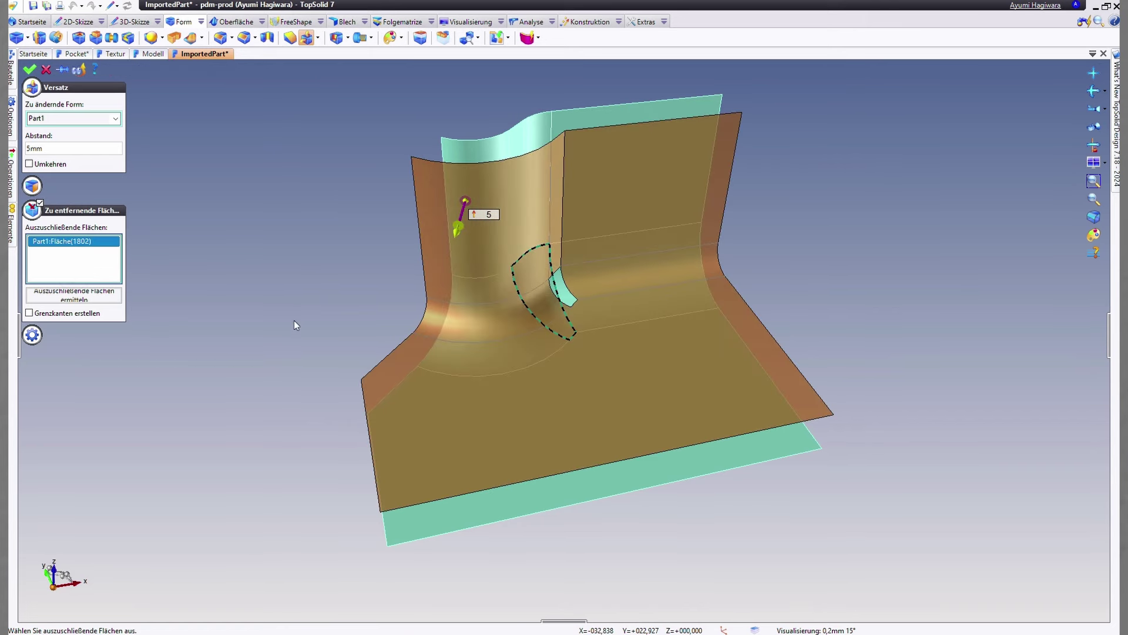
right_click(94, 242)
left_click(118, 317)
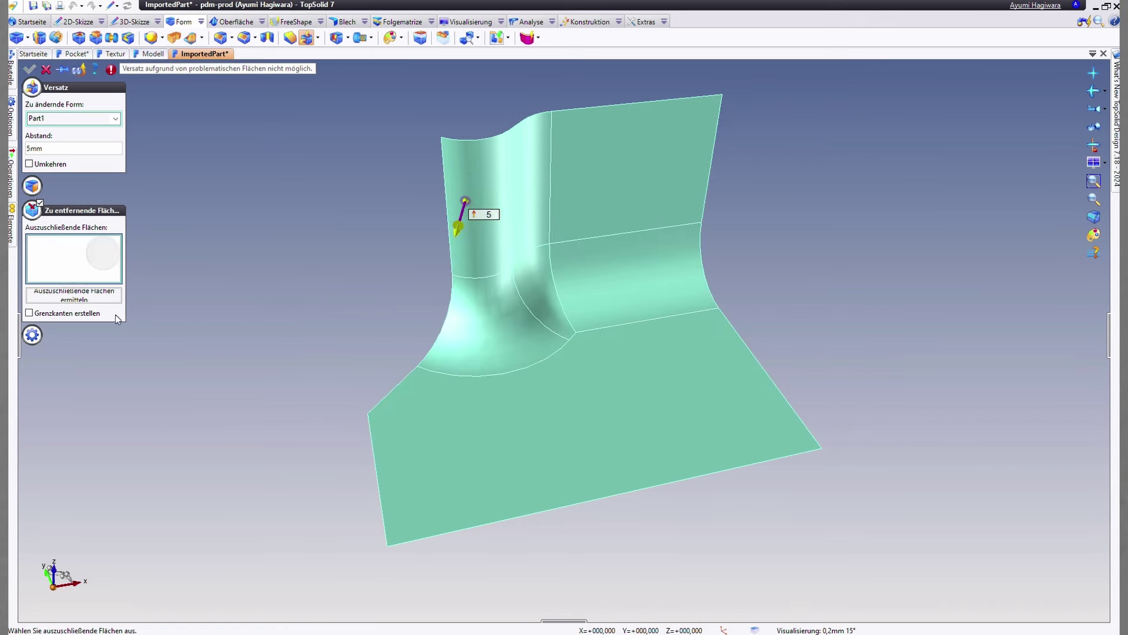
Determine the faces to exclude from the offset automatically, and add the small corner fillet face to them
left_click(69, 296)
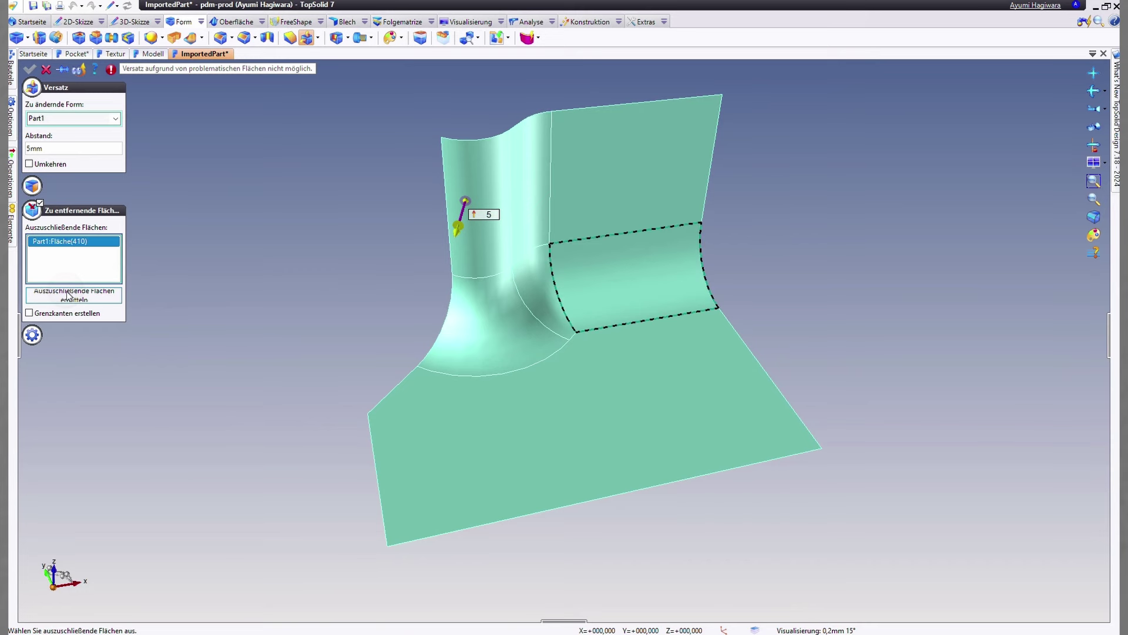
left_click(539, 273)
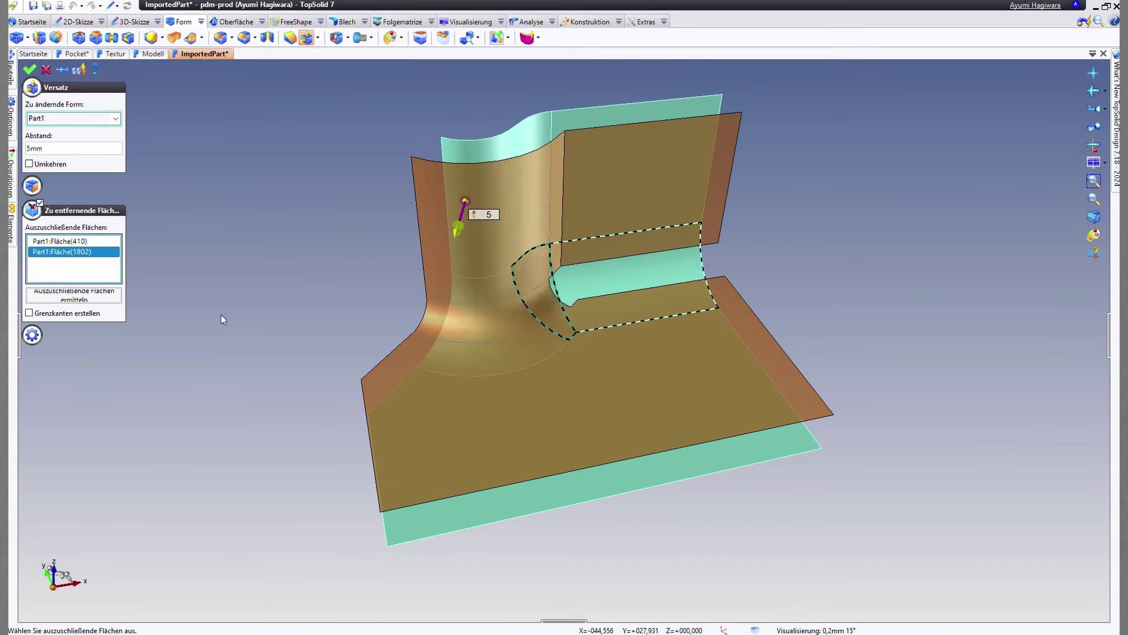
mouse_move(231, 305)
middle_mouse_down()
mouse_move(206, 259)
mouse_move(228, 310)
middle_mouse_up()
middle_click(227, 266)
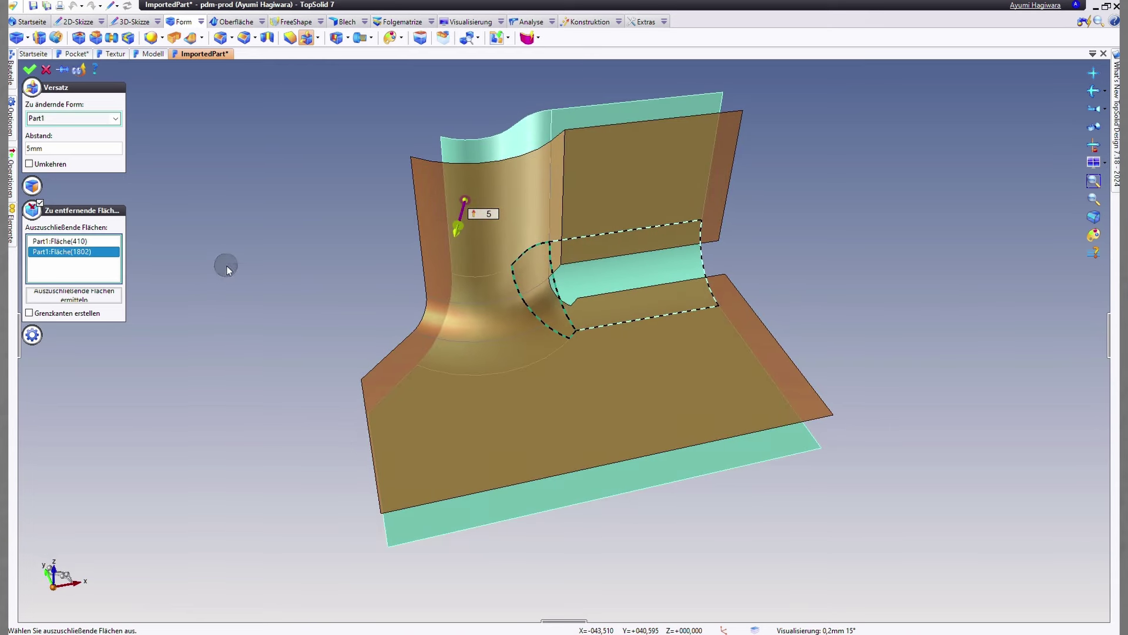
mouse_move(307, 316)
middle_mouse_down()
mouse_move(262, 315)
mouse_move(292, 305)
middle_mouse_up()
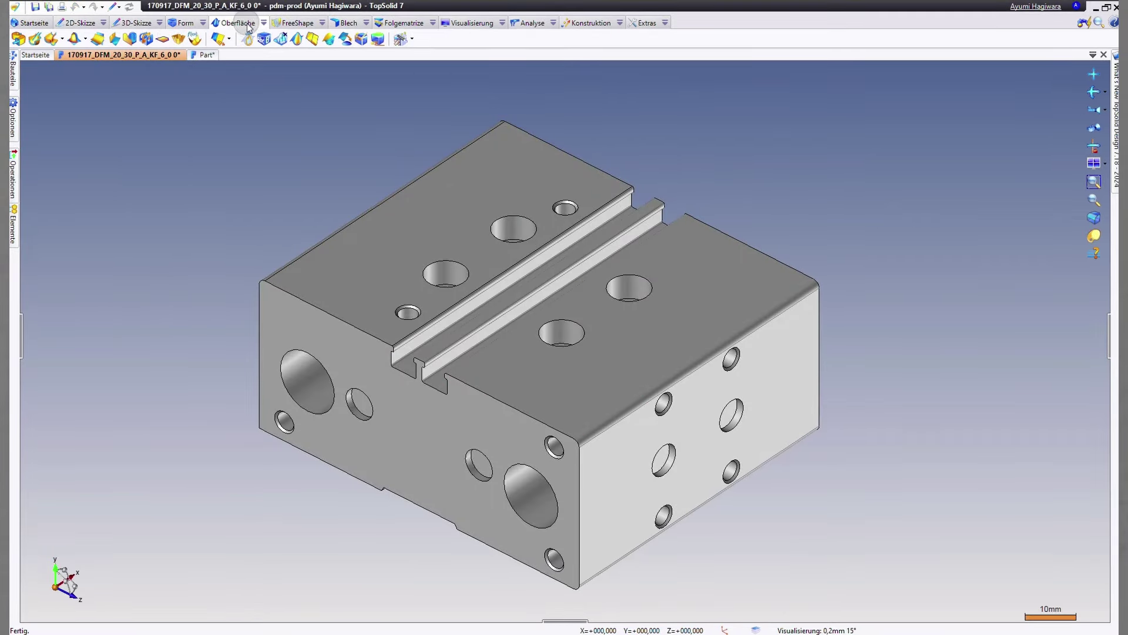
Copy the block's large front face with the holes as a surface with its openings covered
left_click(131, 40)
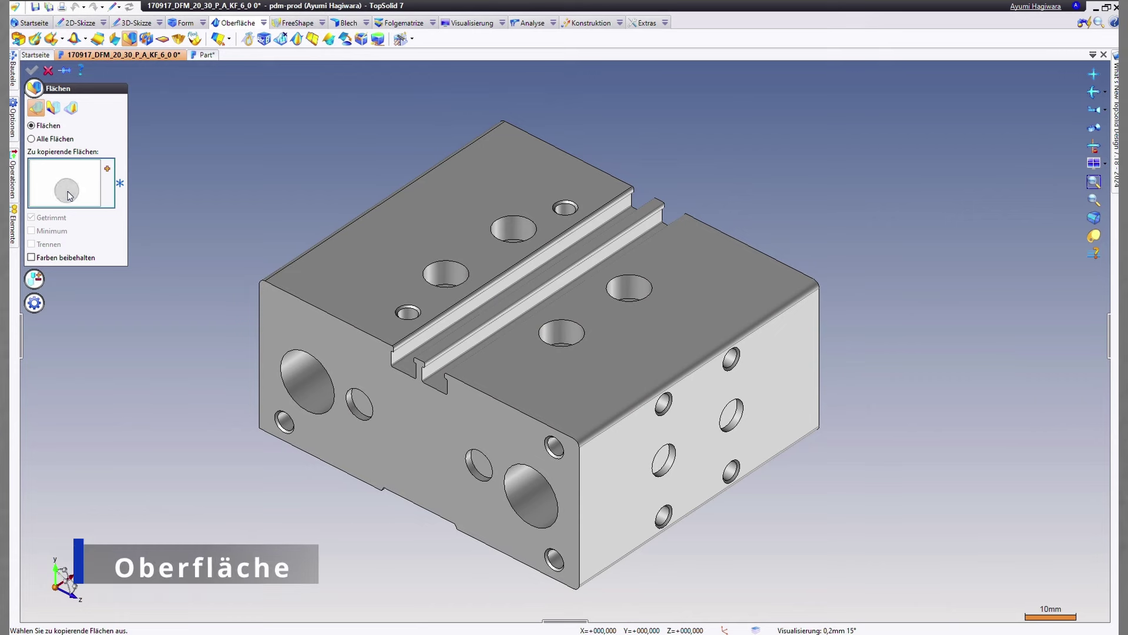
left_click(349, 357)
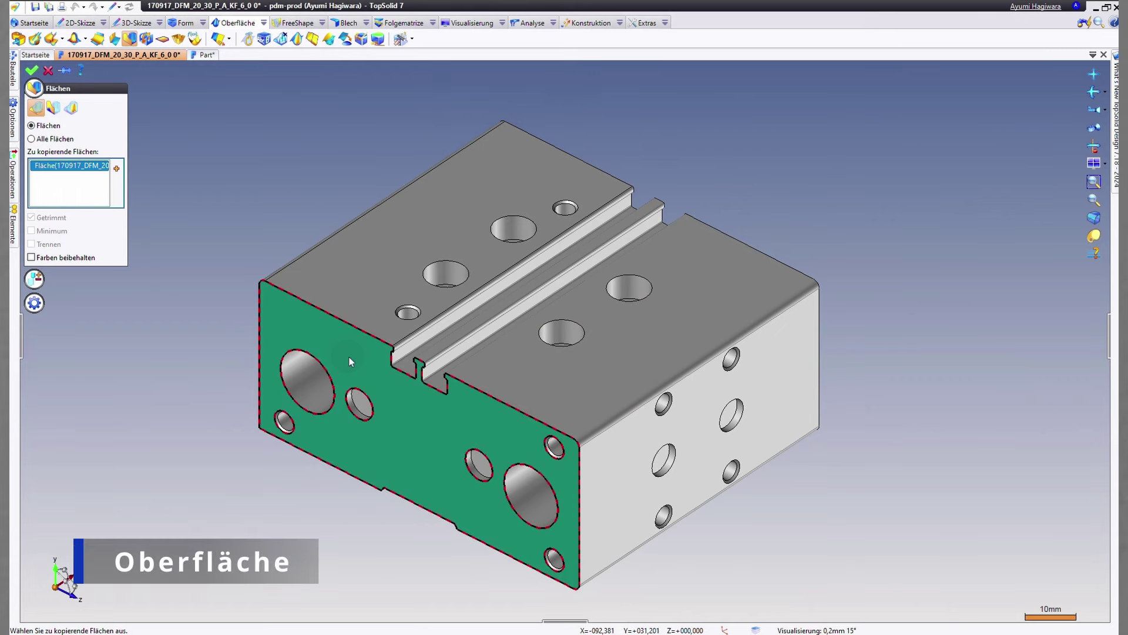
left_click(35, 278)
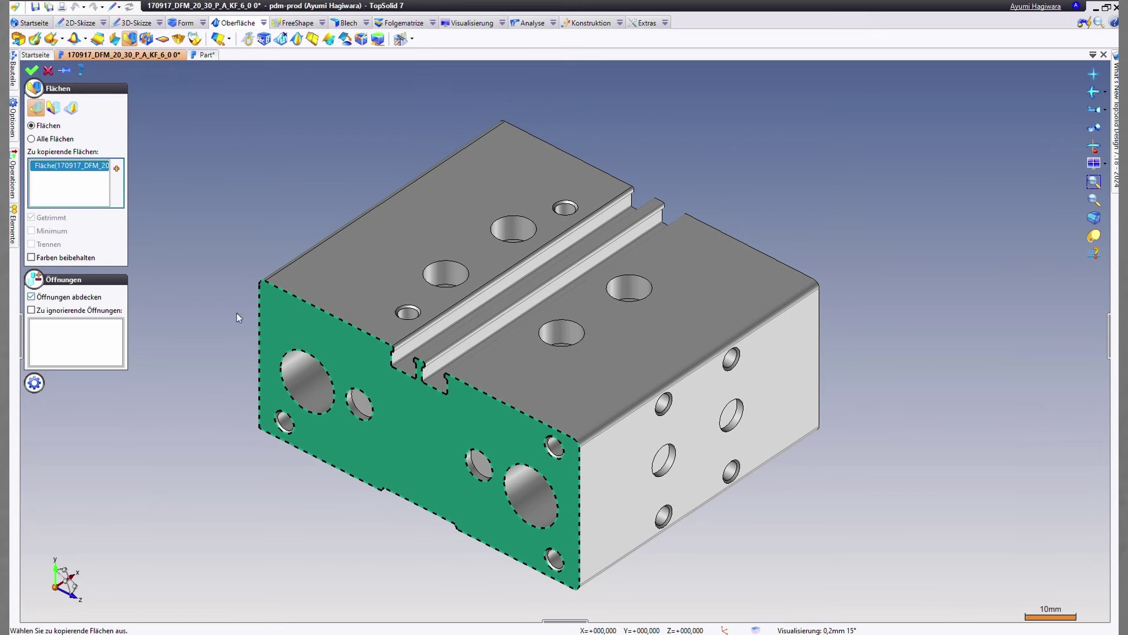
right_click(245, 181)
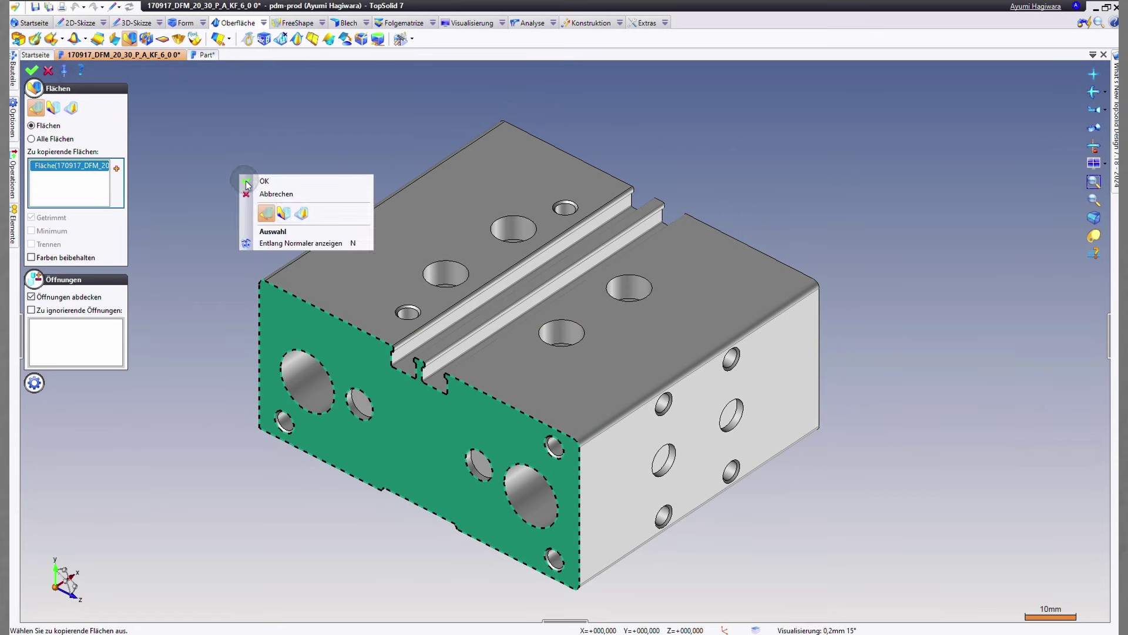
left_click(250, 180)
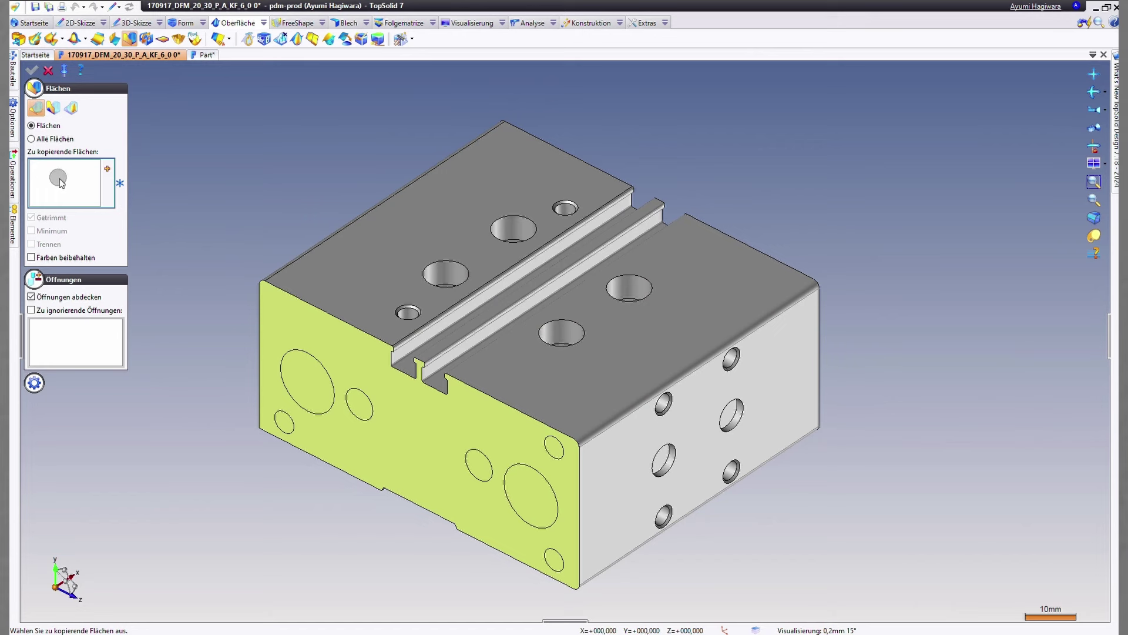
Copy the block's upper face beside the slot with openings covered, ignoring the large hole nearest the front
left_click(395, 233)
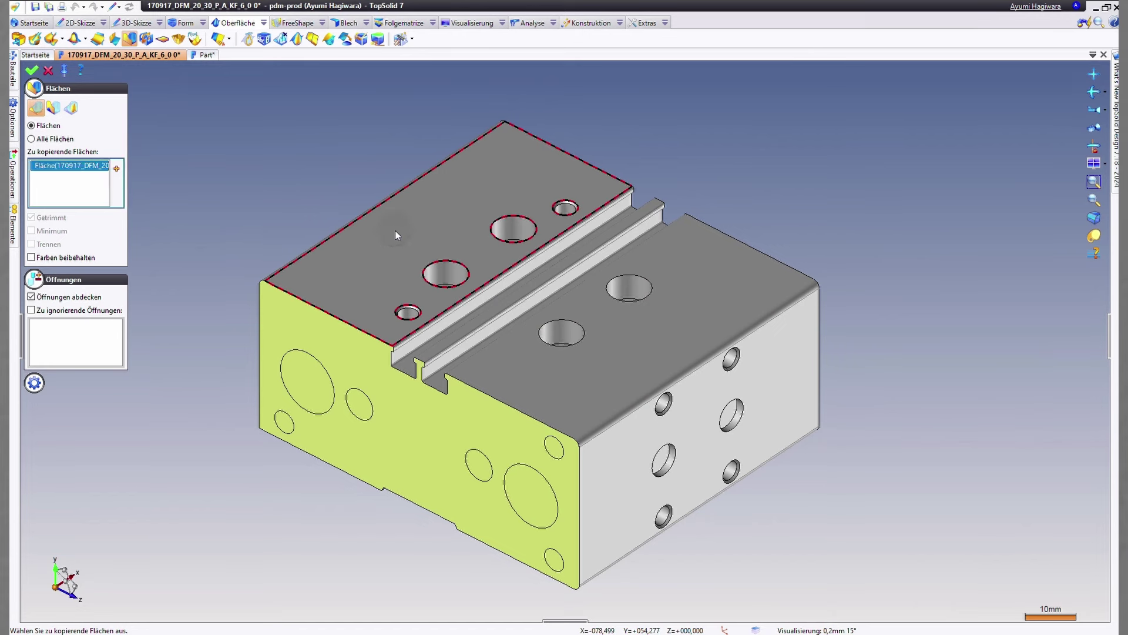
left_click(42, 311)
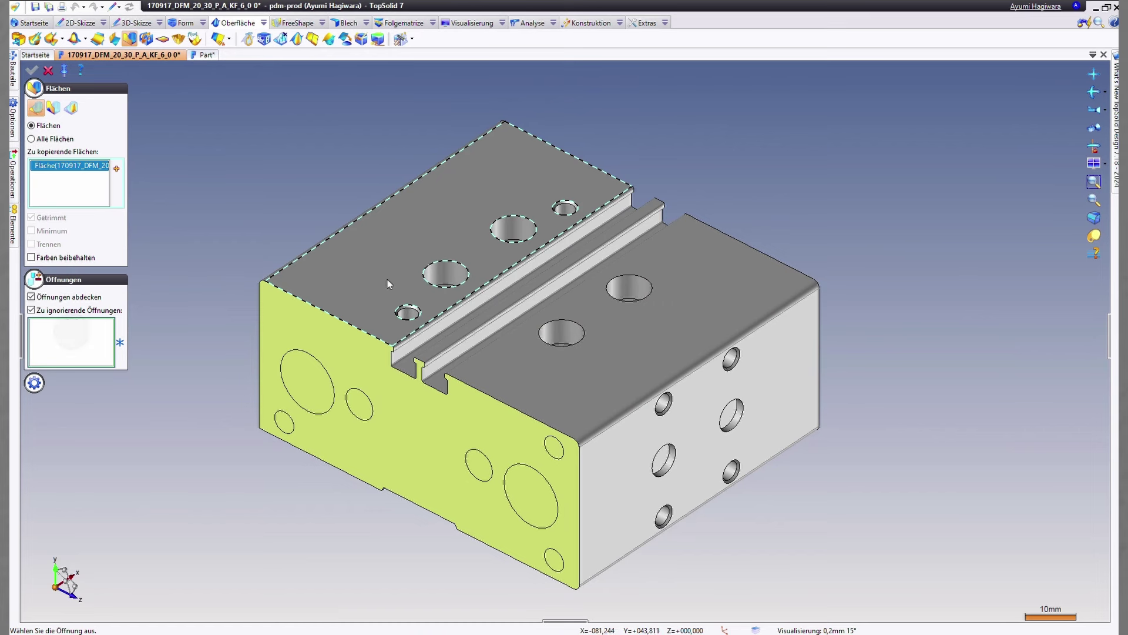
left_click(425, 271)
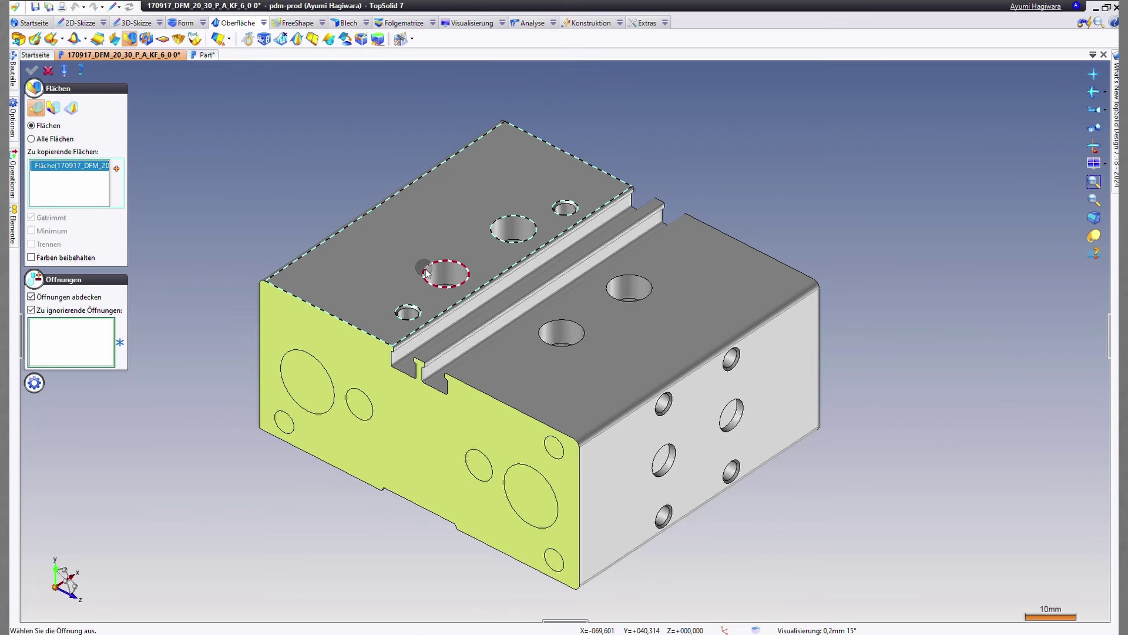
right_click(273, 185)
left_click(276, 187)
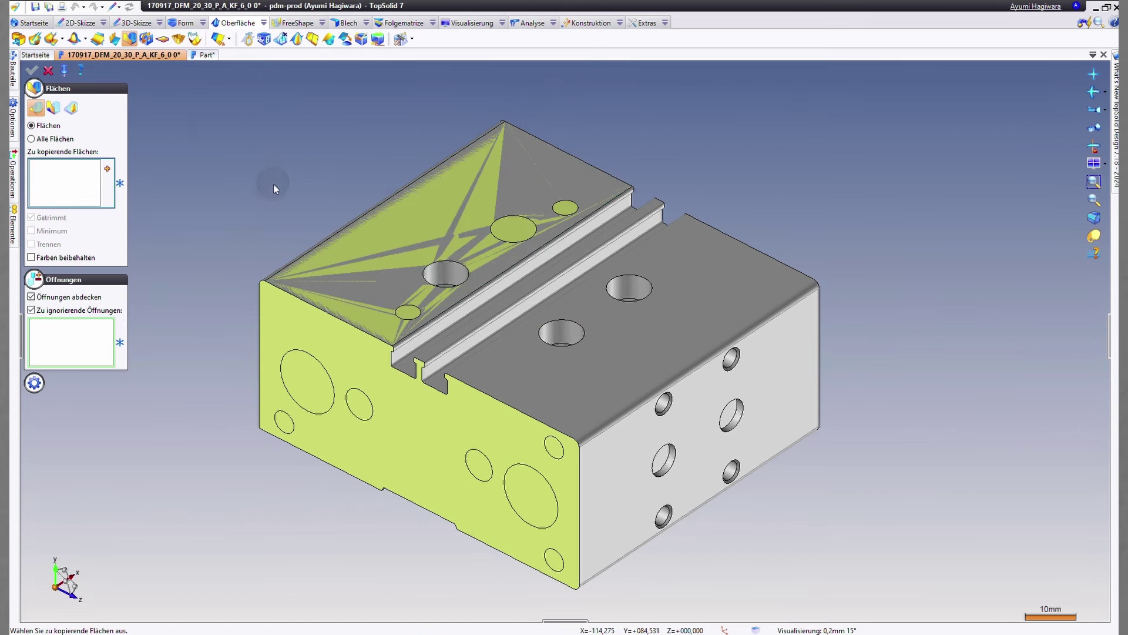
End the face copying and hide the original block so only the copied surfaces are shown
left_click(48, 70)
right_click(650, 368)
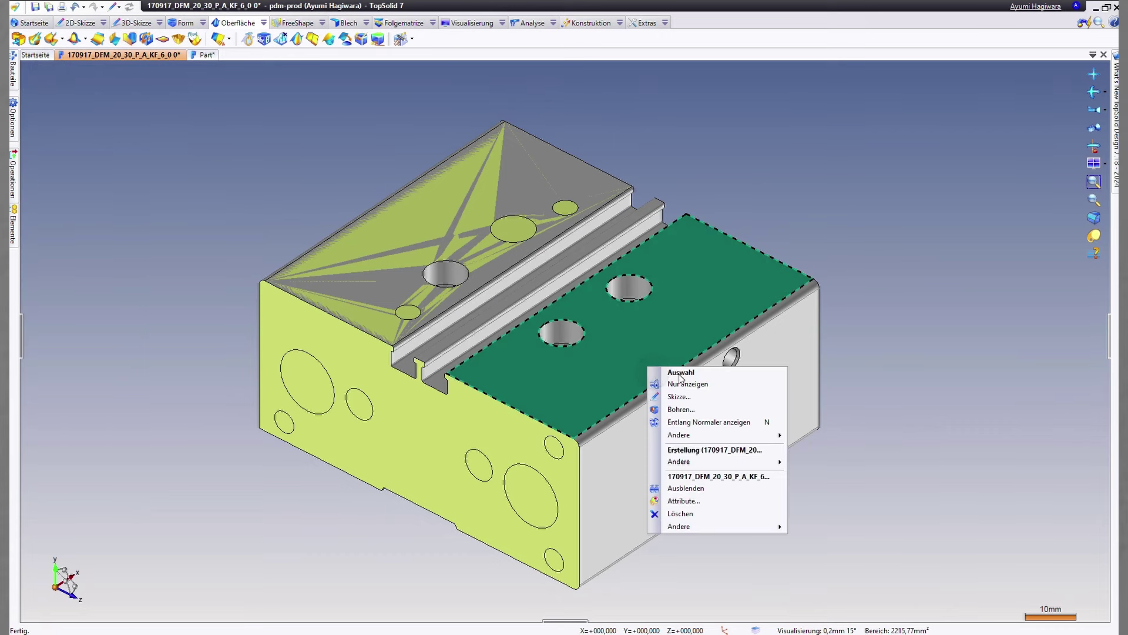
left_click(720, 488)
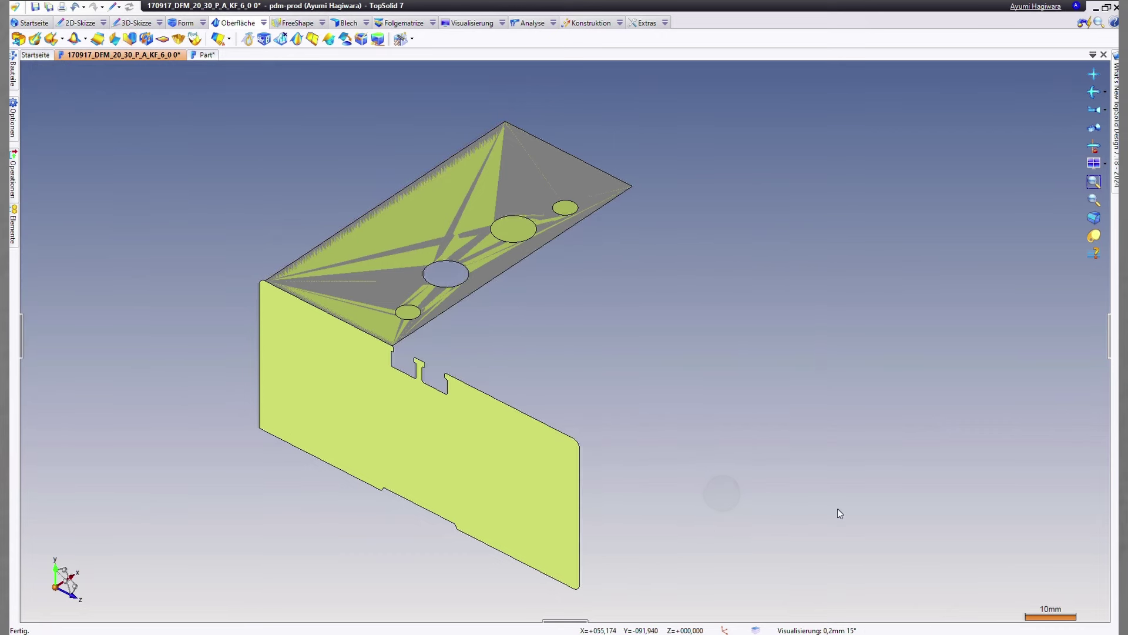
middle_click_drag(812, 491, 786, 461)
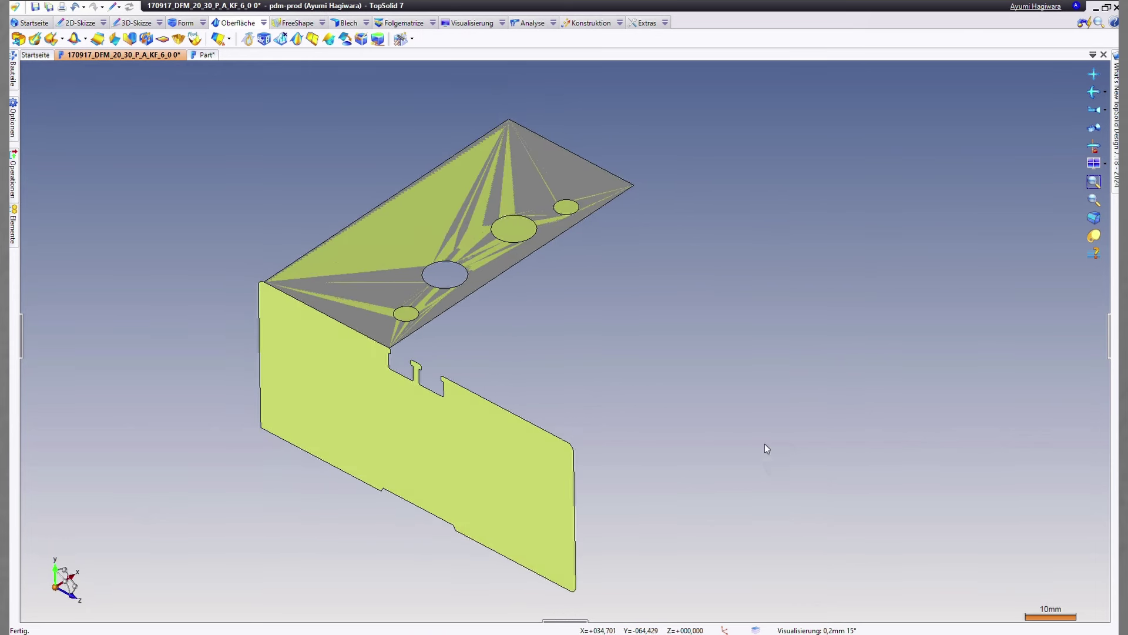
Switch to the Part document and highlight the TOPSOLID 7.18 lettering through Shape 1 in the element tree
left_click(207, 57)
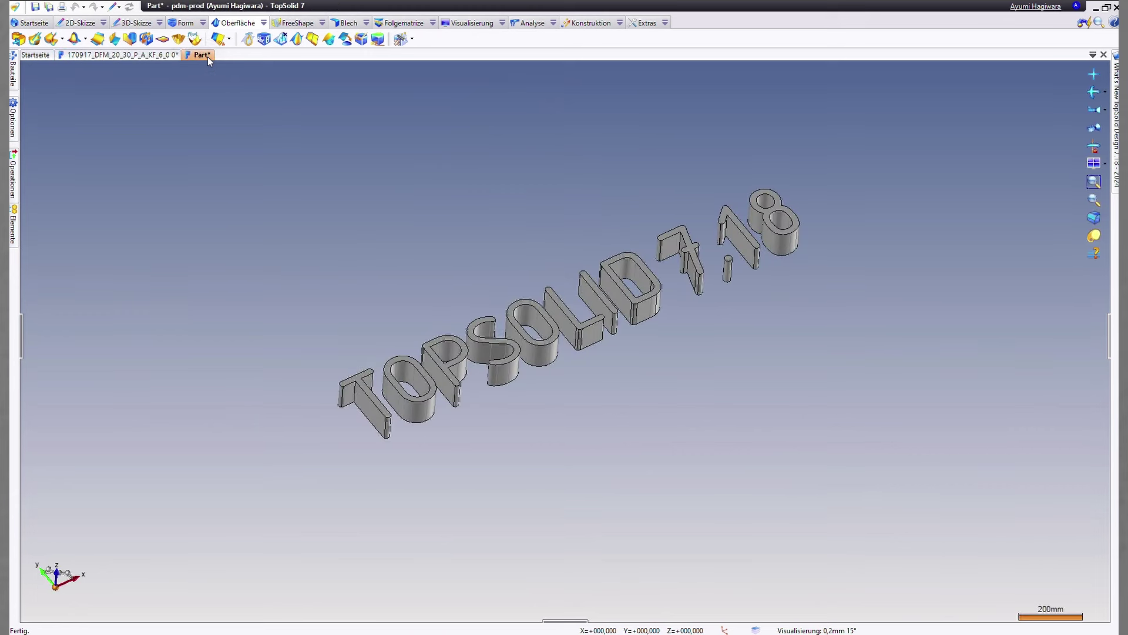
left_click(13, 224)
left_click(95, 132)
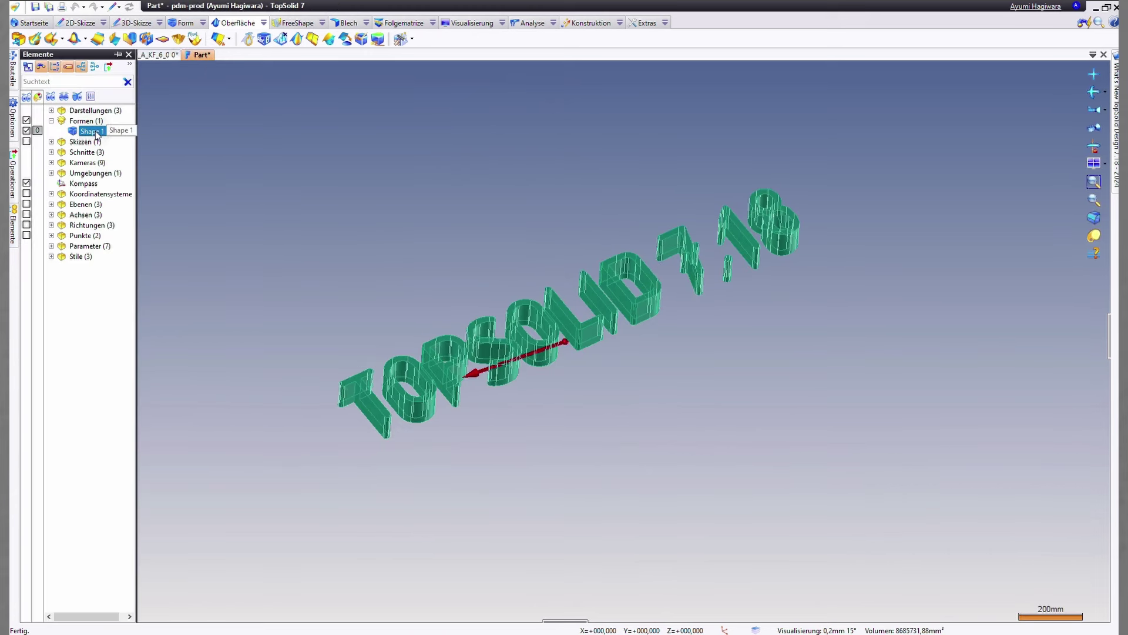
left_click(285, 224)
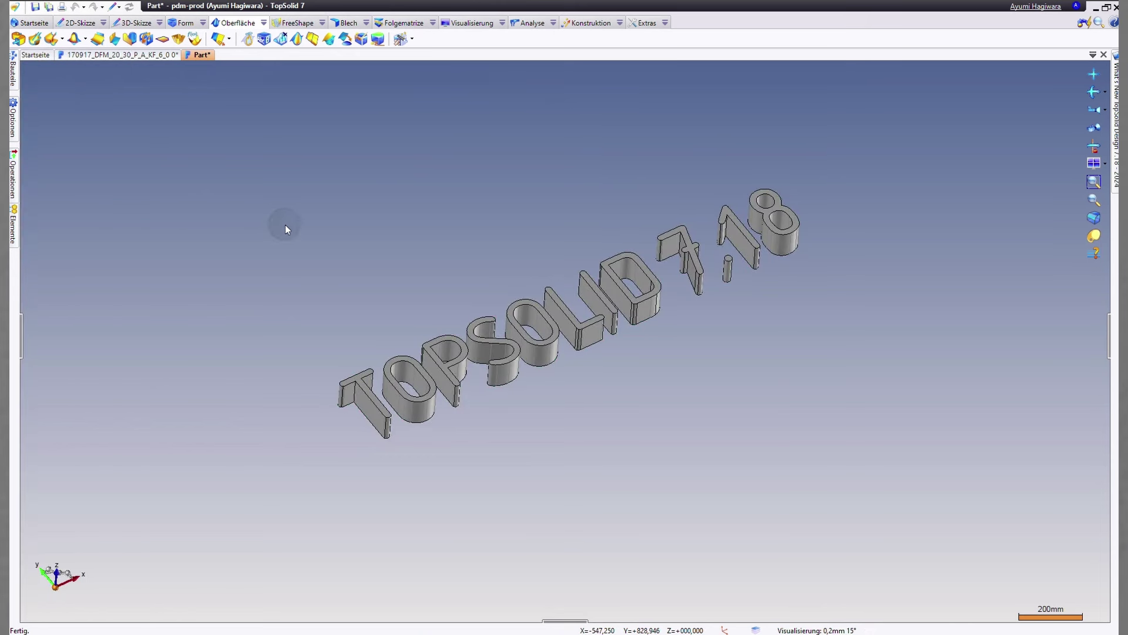
Remove all bodies of the lettering except the second letter O, and check Shape 1 in the element tree
left_click(281, 39)
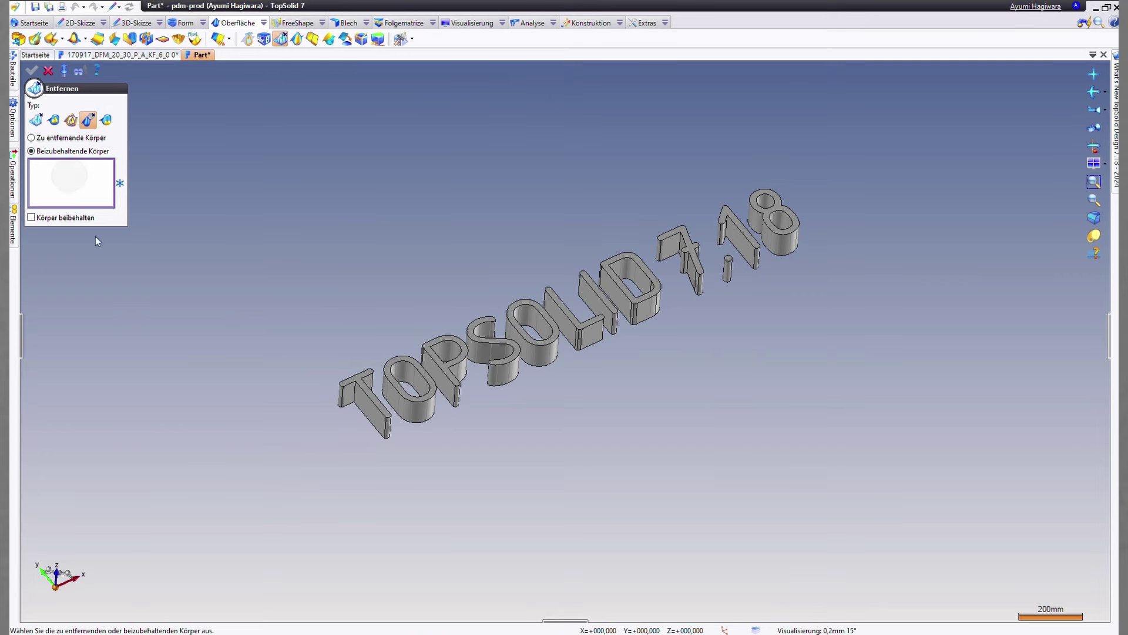
left_click(546, 367)
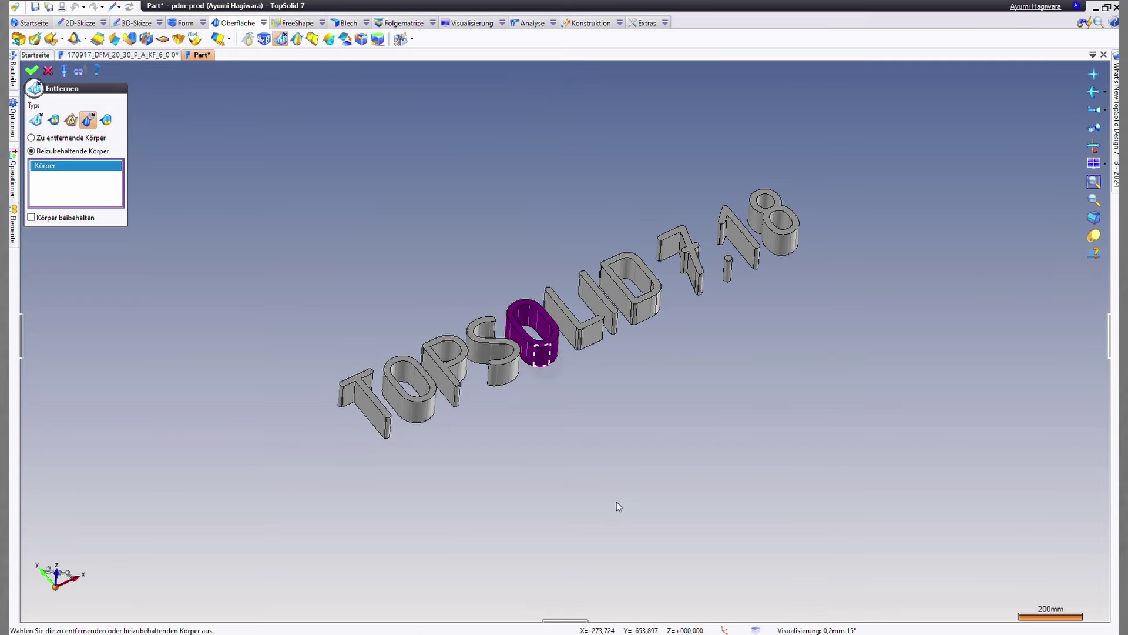
right_click(672, 406)
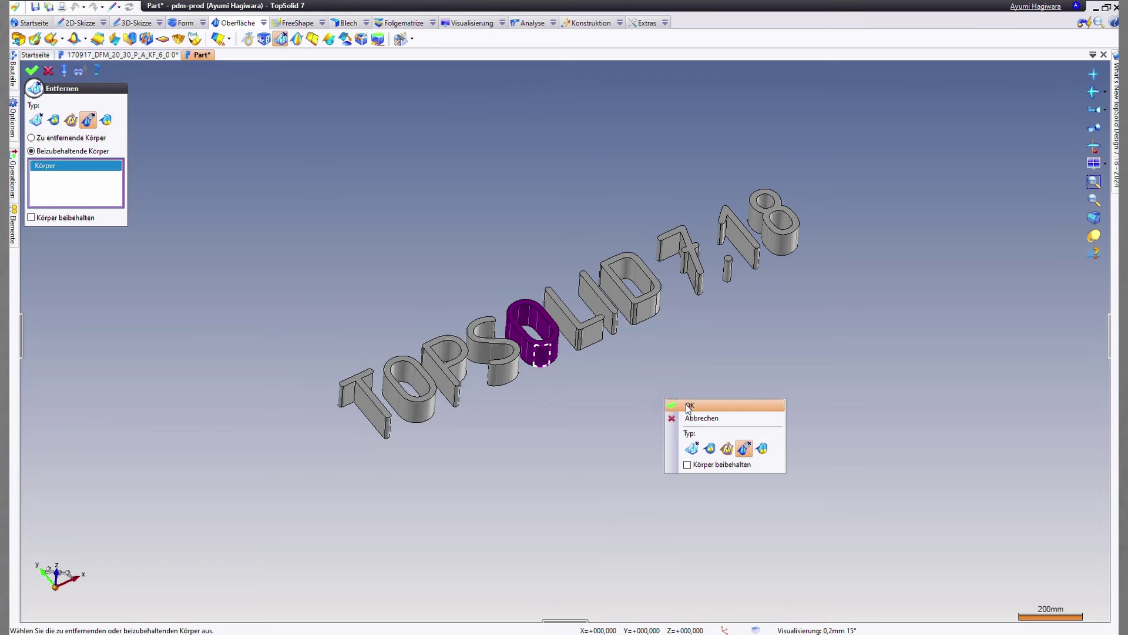
left_click(688, 407)
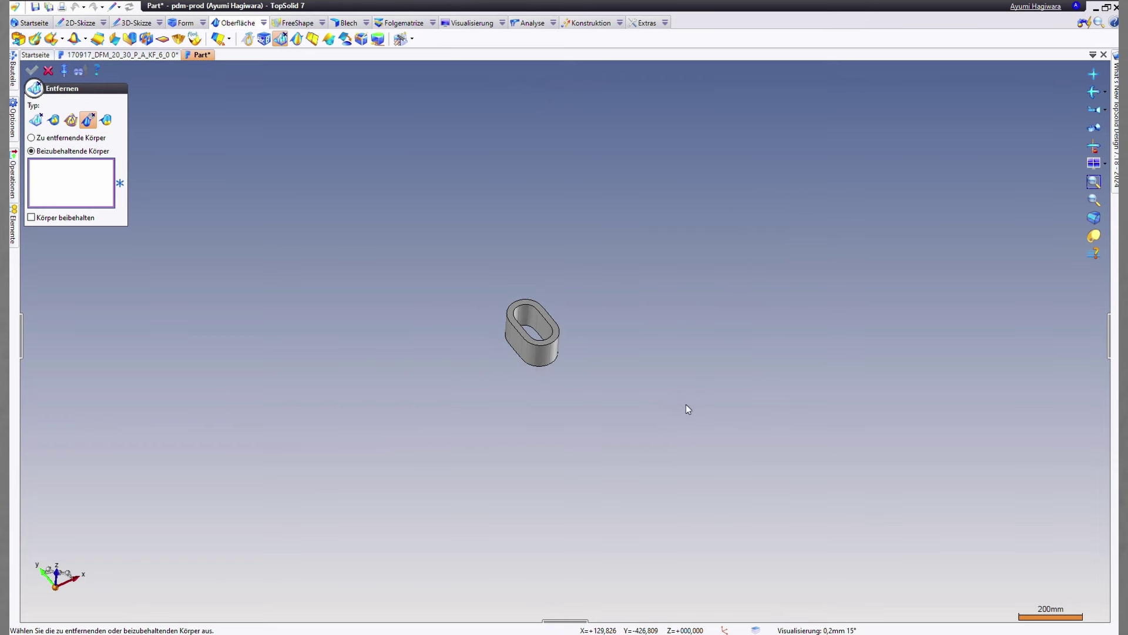
mouse_move(609, 395)
middle_mouse_down()
mouse_move(607, 443)
mouse_move(608, 397)
middle_mouse_up()
left_click(13, 226)
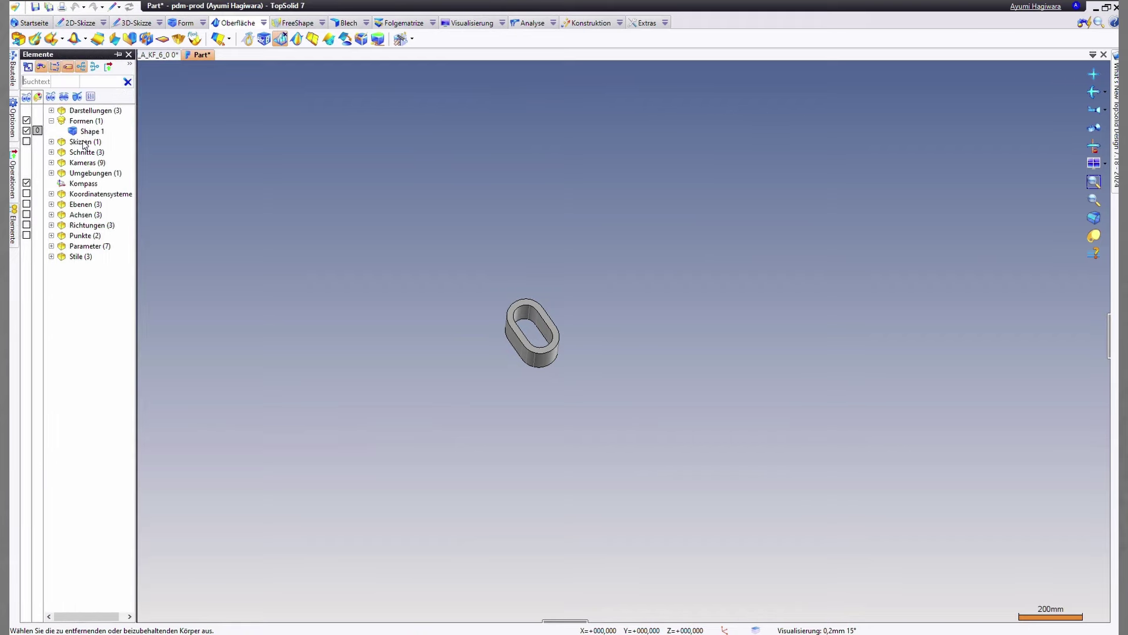
left_click(84, 135)
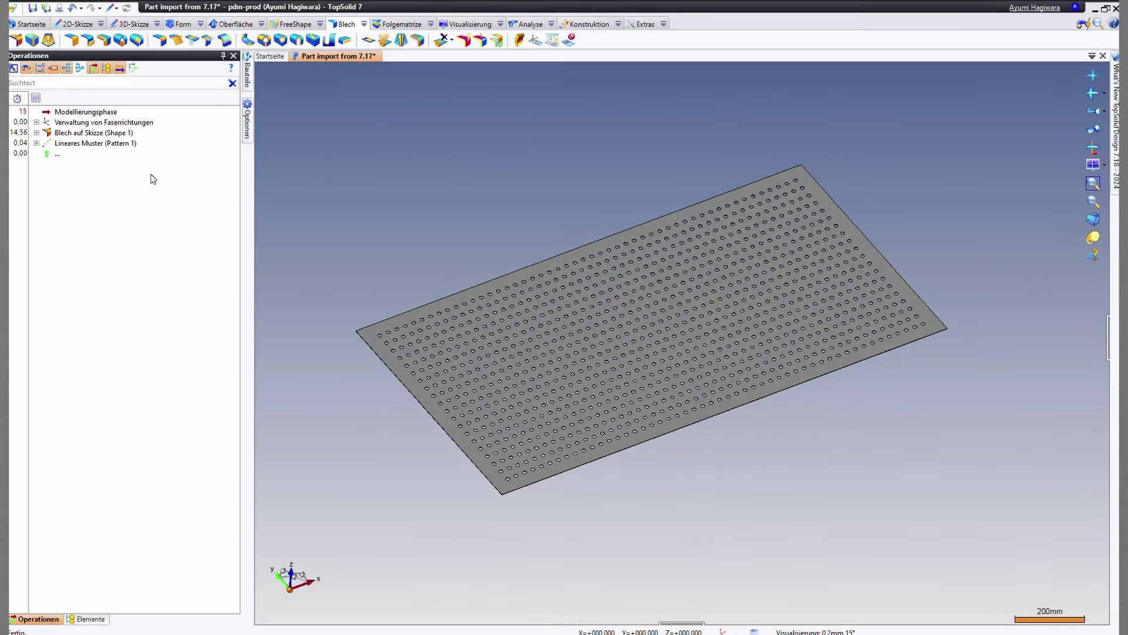
In Part import from 7.17, edit the Blech auf Skizze (Shape 1) operation and enable Schnelle flache Form
left_click(81, 134)
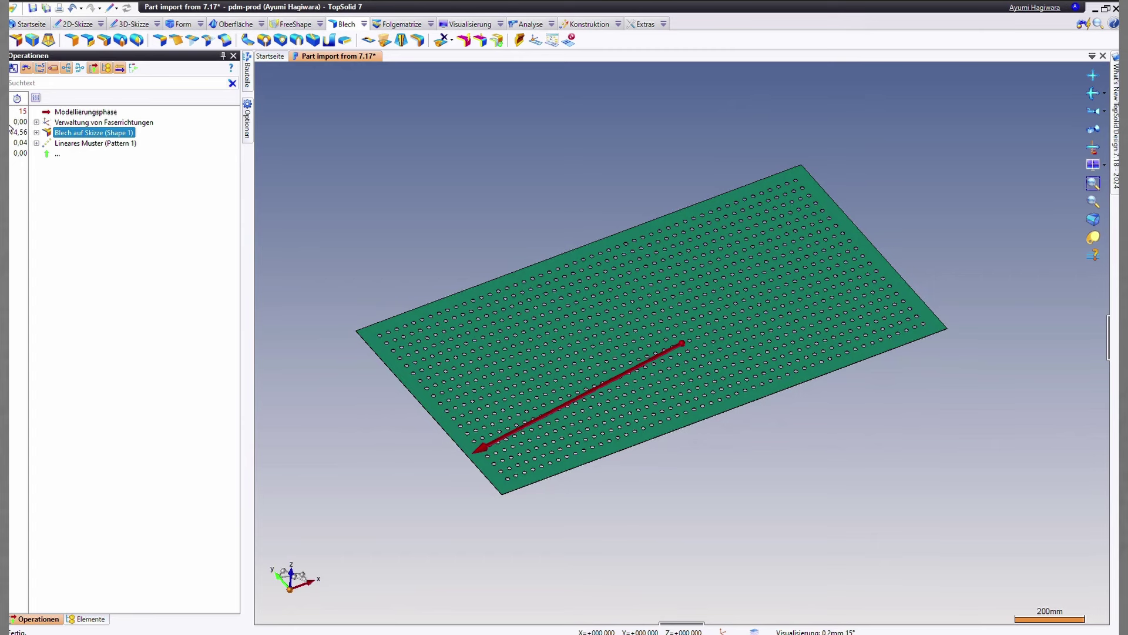
right_click(128, 138)
left_click(196, 172)
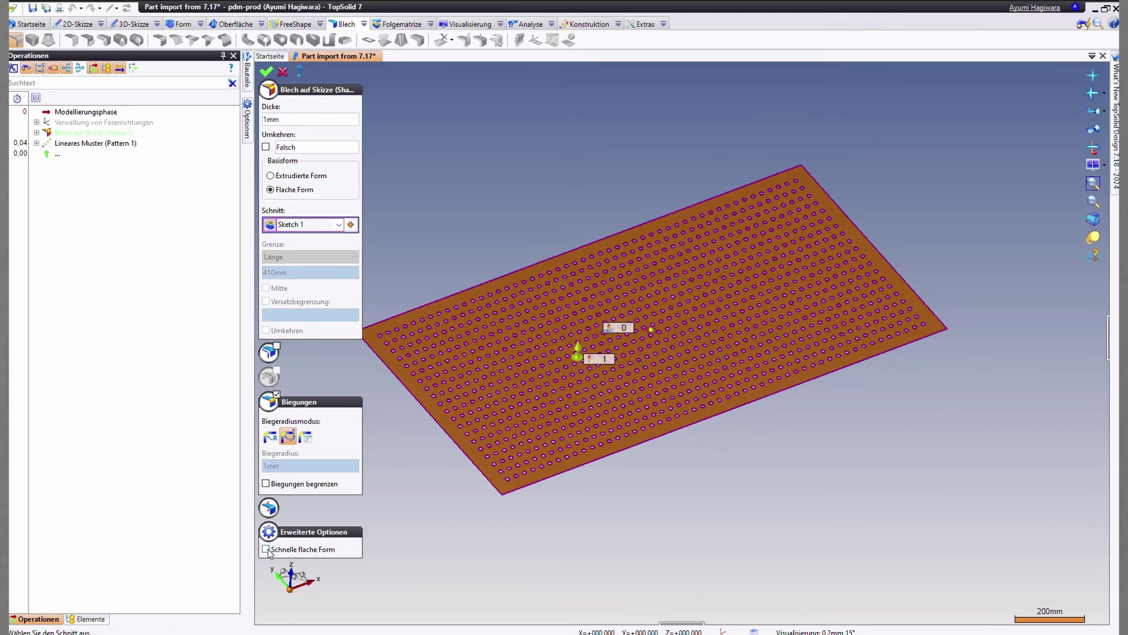
left_click(267, 550)
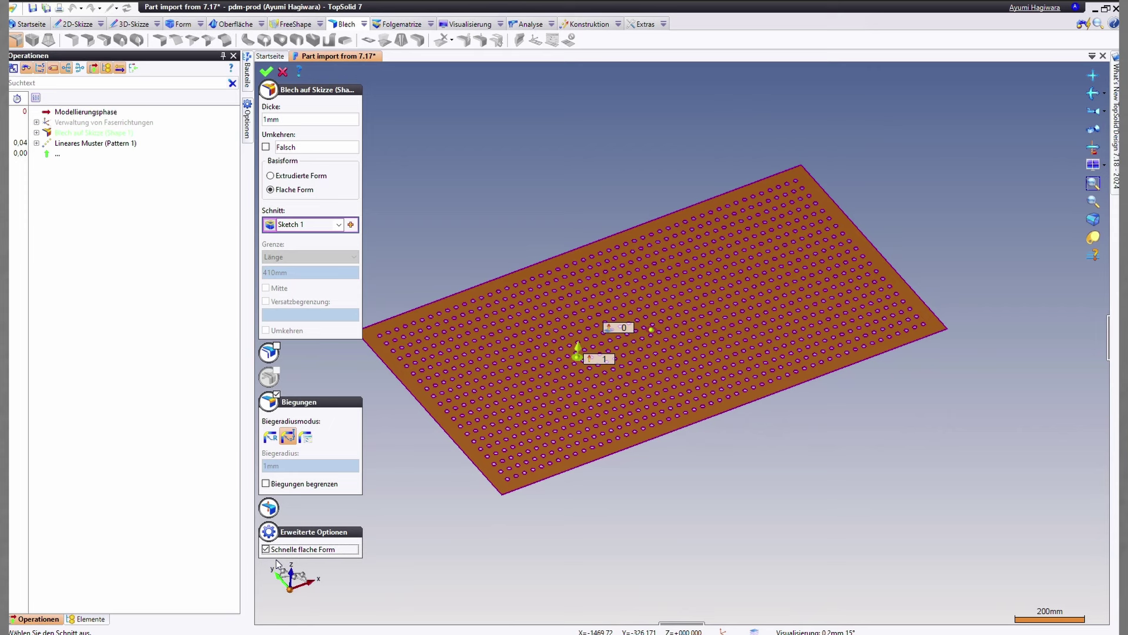
right_click(421, 516)
left_click(434, 516)
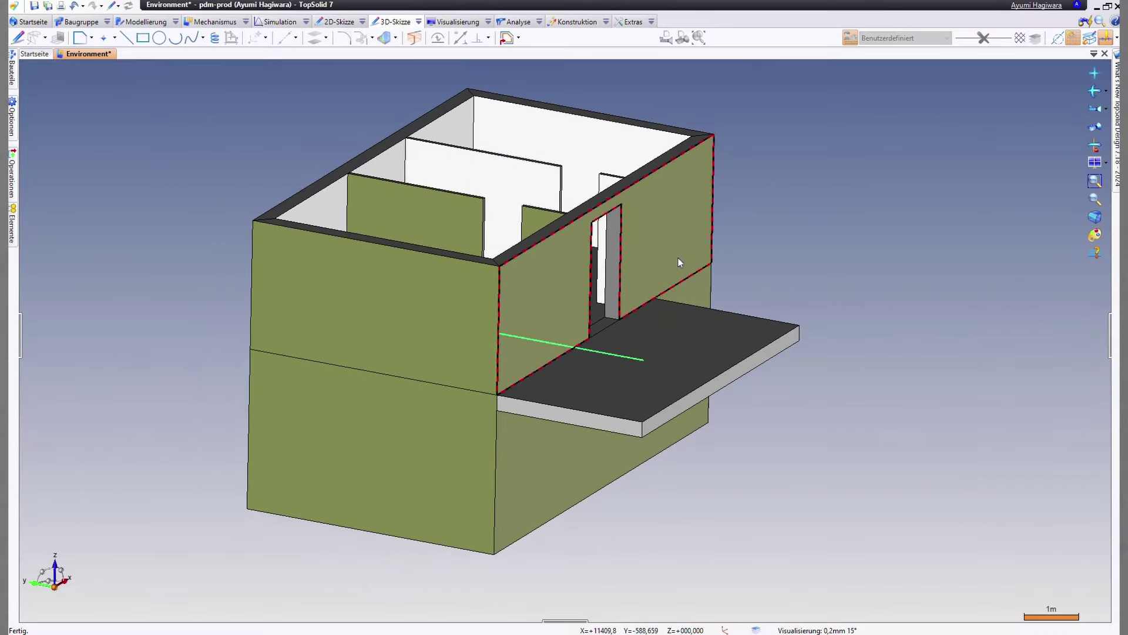
In the Environment assembly, set up a steel profile Quadratrohrprofil, NF EN 10-210, code 160 × 5, along Skizze 1
mouse_move(679, 259)
middle_mouse_down()
mouse_move(668, 252)
mouse_move(676, 256)
middle_mouse_up()
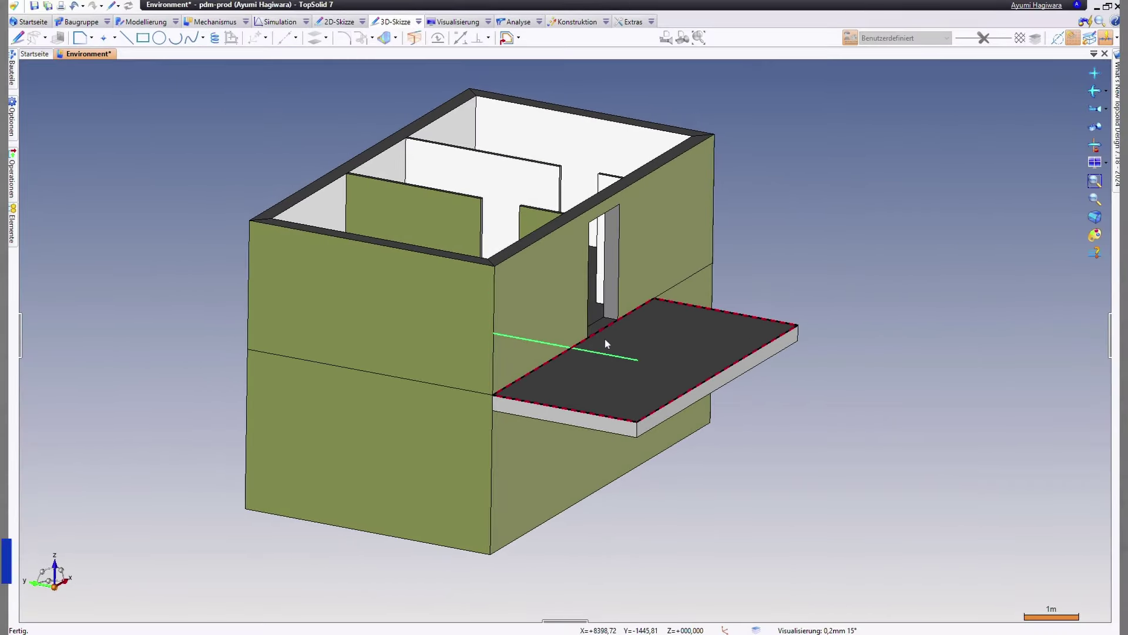
left_click(143, 22)
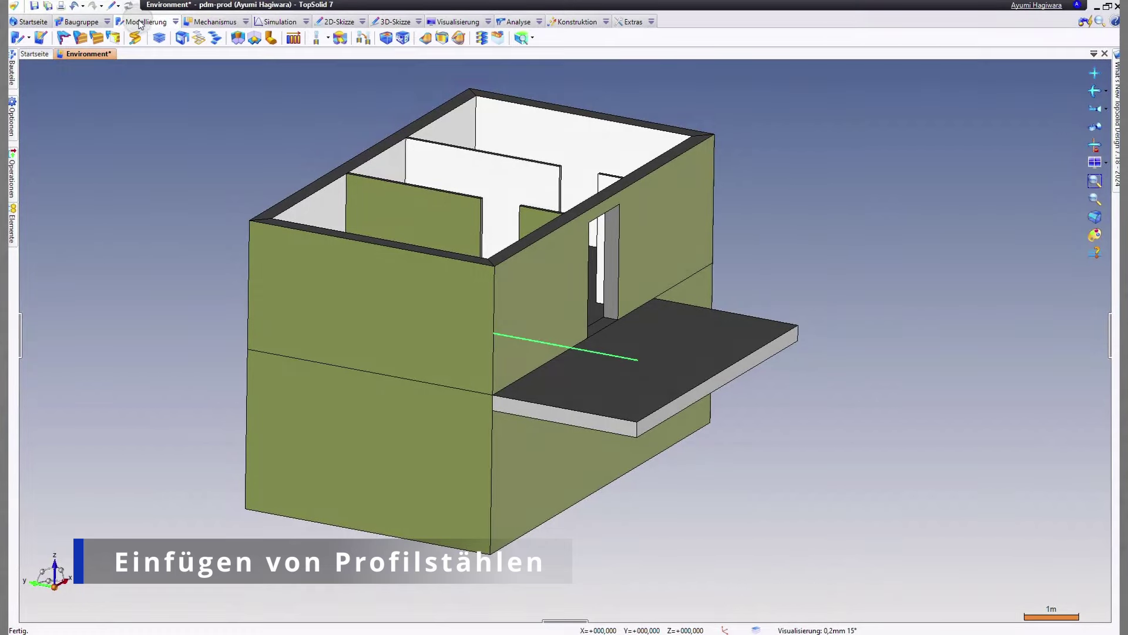
left_click(62, 39)
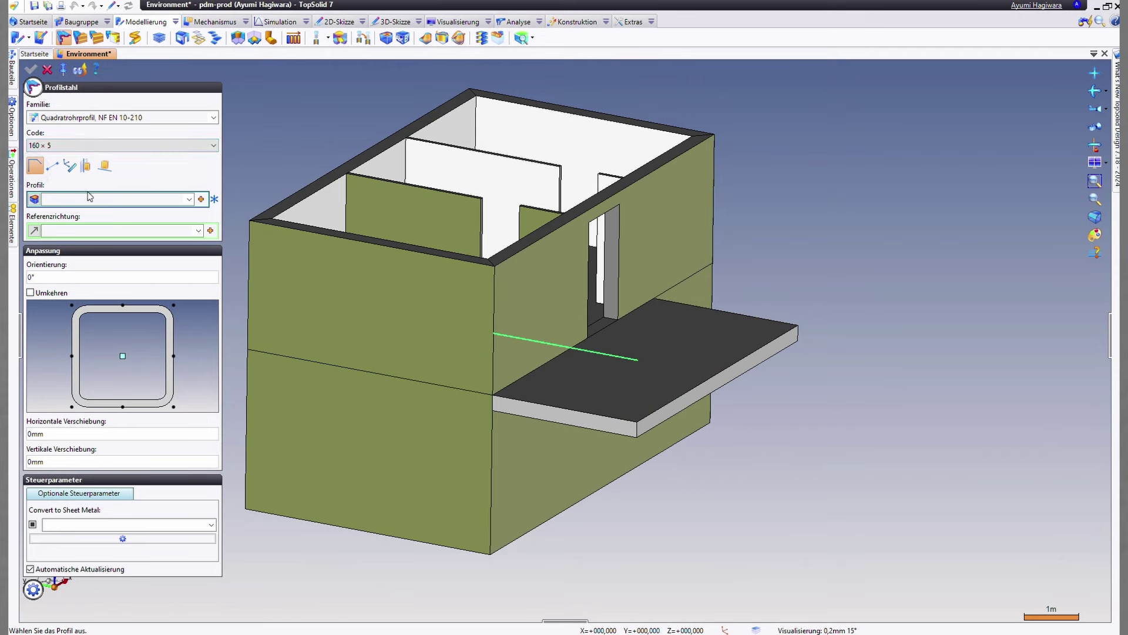
left_click(527, 340)
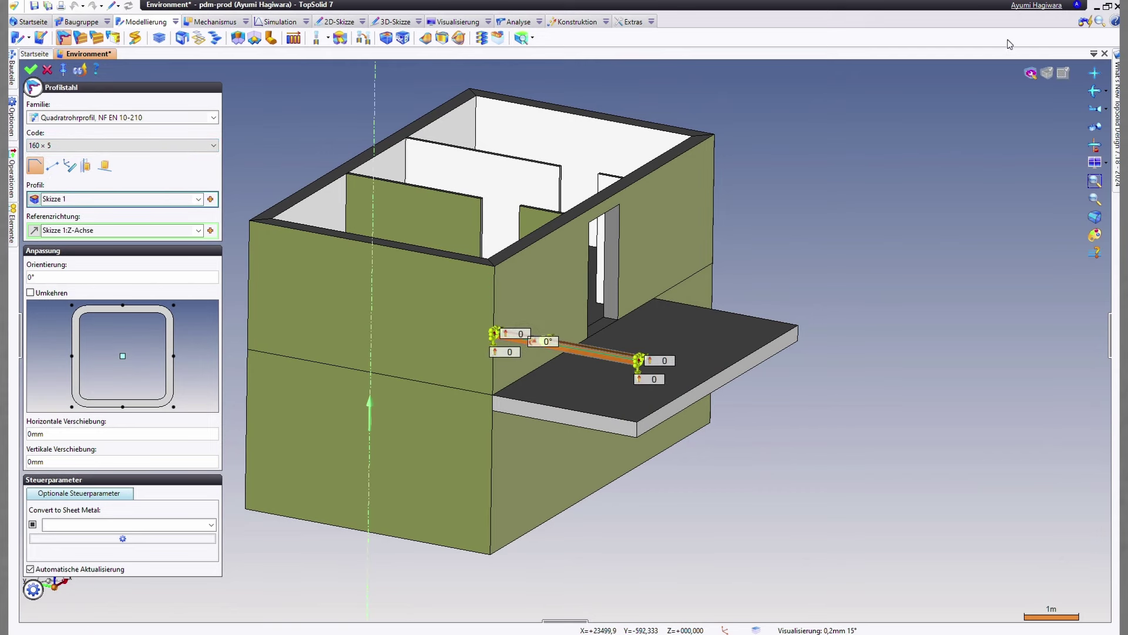
Add a box section around the profile, extending -X and +Z to about 2379 mm and +Y to about 4755 mm
left_click(1030, 73)
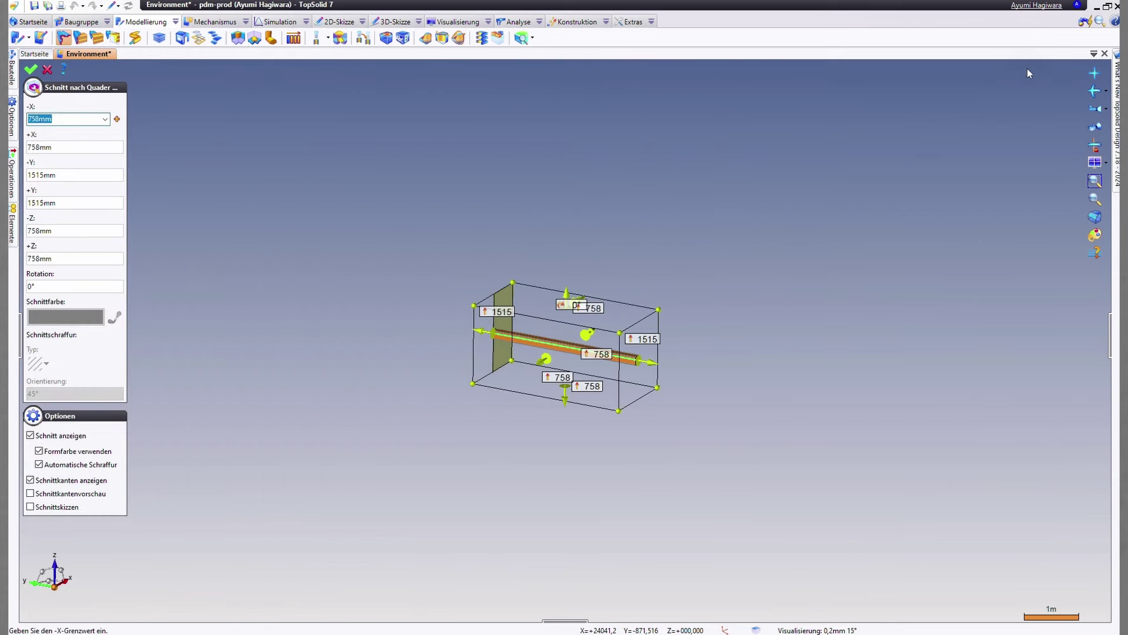
left_click(333, 302)
left_click(256, 269)
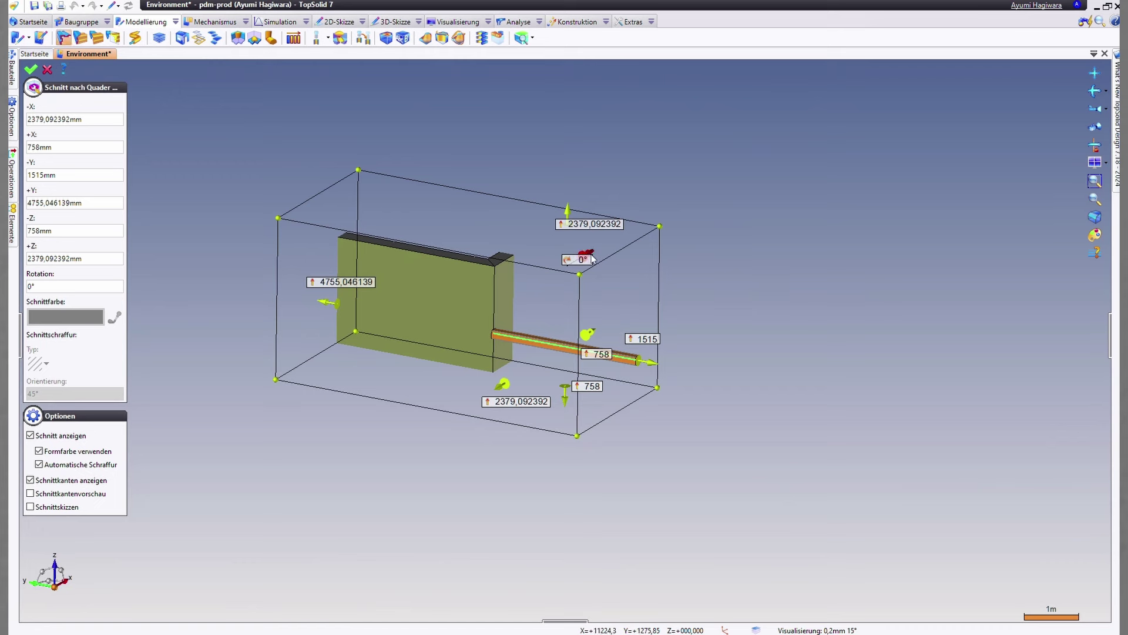
left_click_drag(569, 228, 569, 155)
left_click(31, 69)
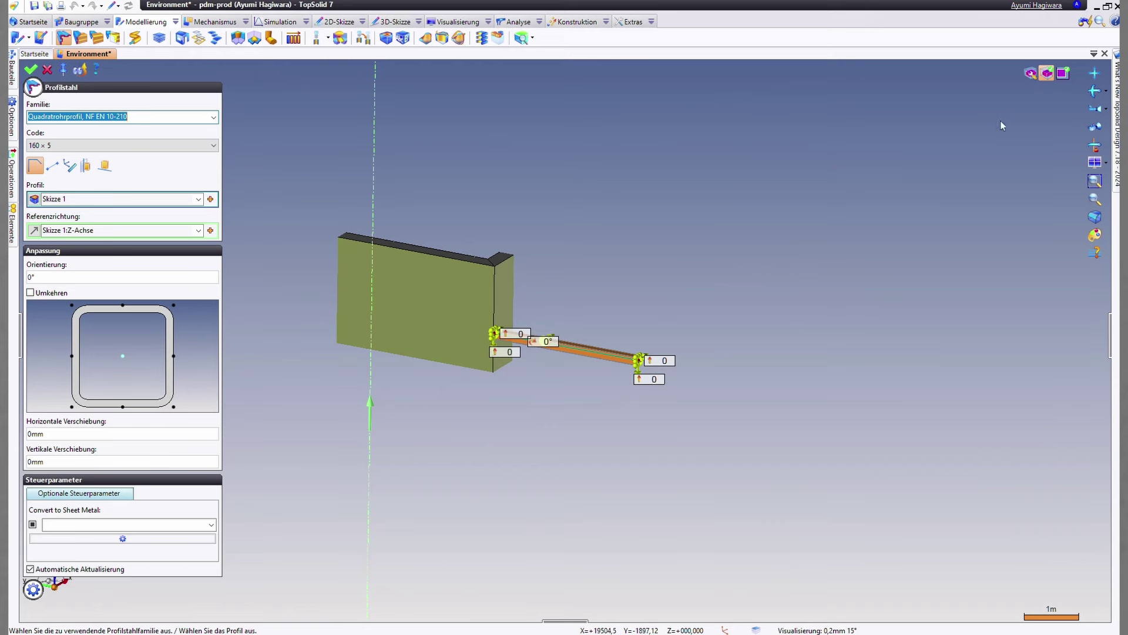
Switch the box section off to show the whole building, and switch it back on
mouse_move(1039, 84)
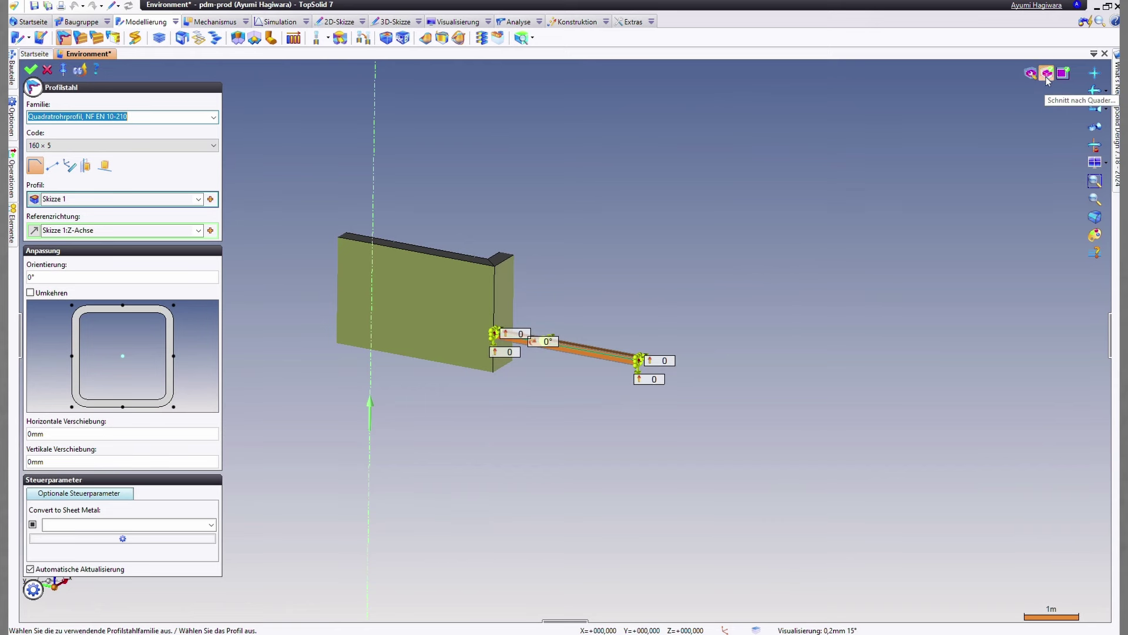
left_click(1047, 74)
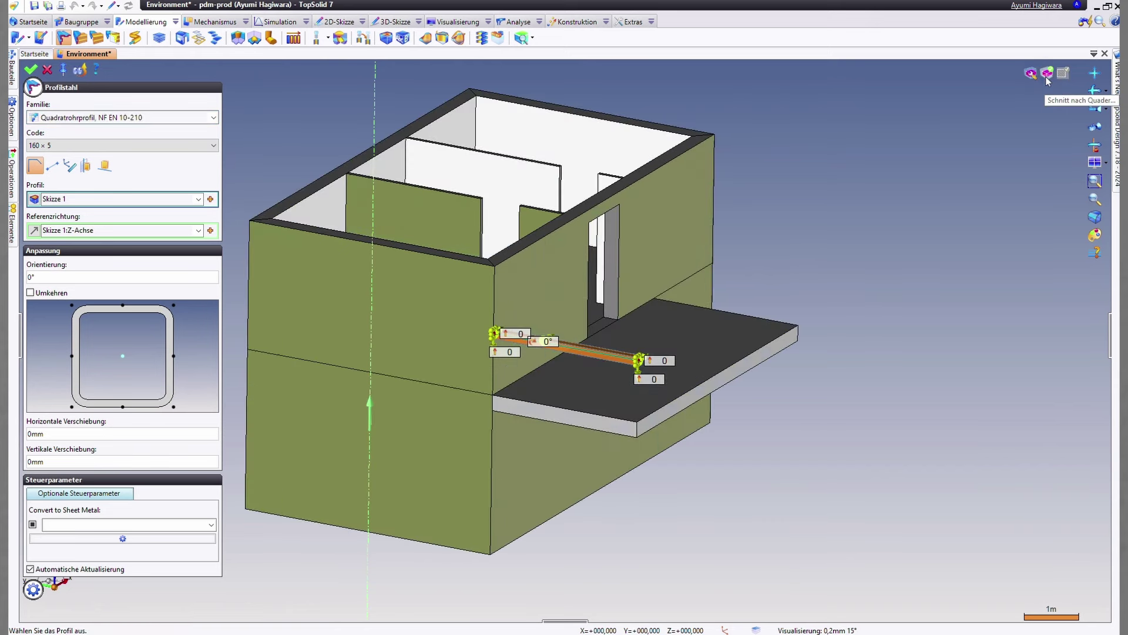
left_click(1046, 75)
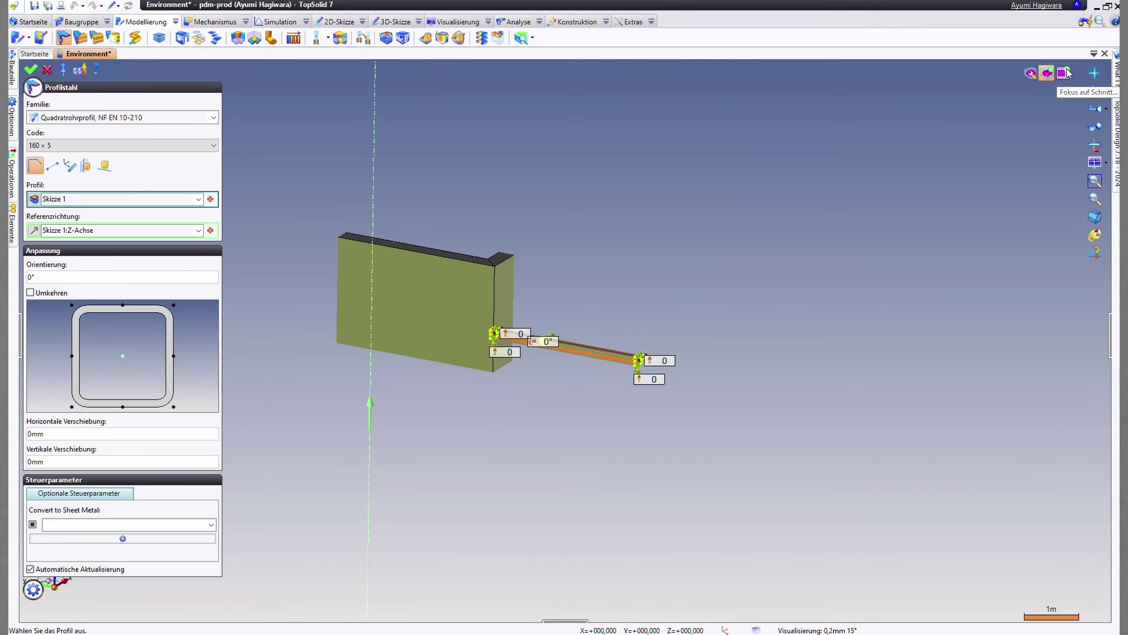
Focus the view on the section through the steel profile and cancel the profile insertion
left_click(1064, 72)
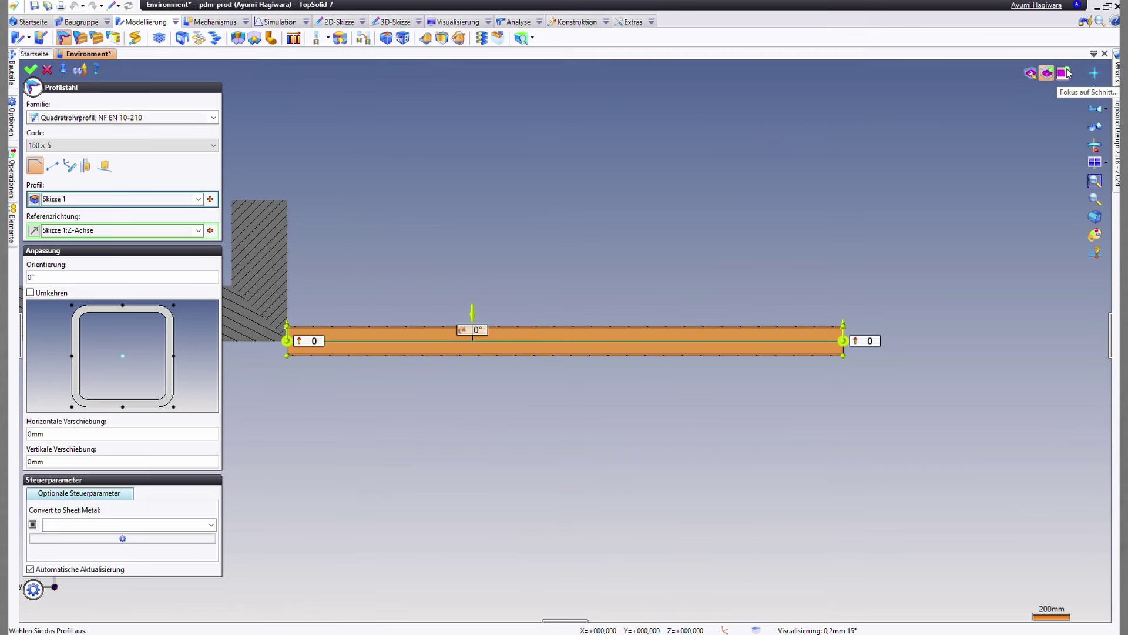
right_click(510, 243)
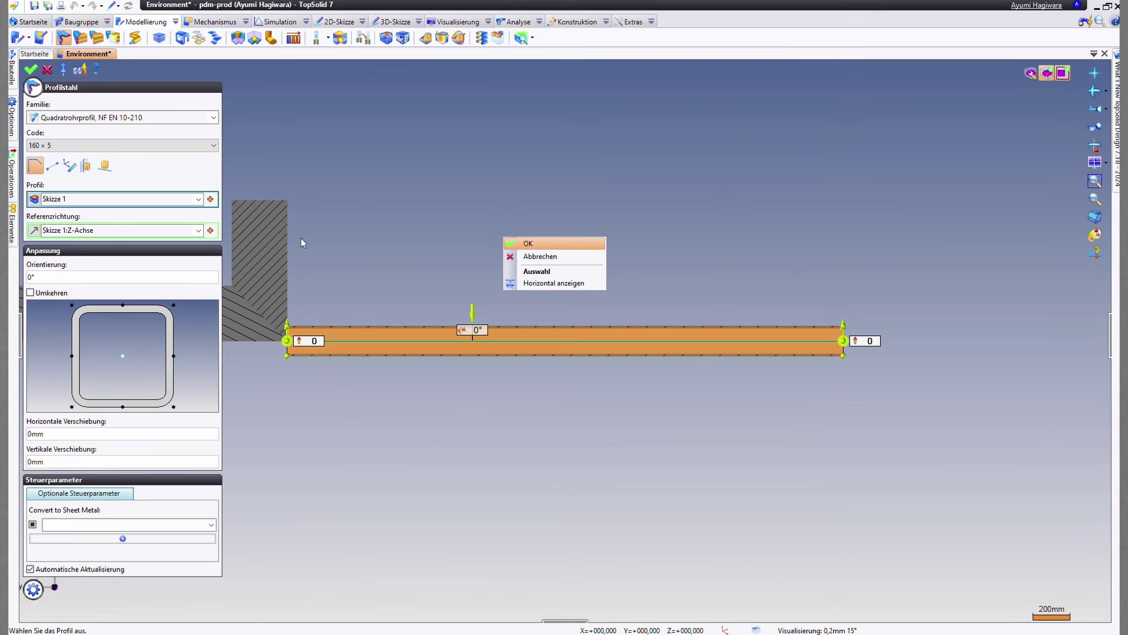
left_click(47, 69)
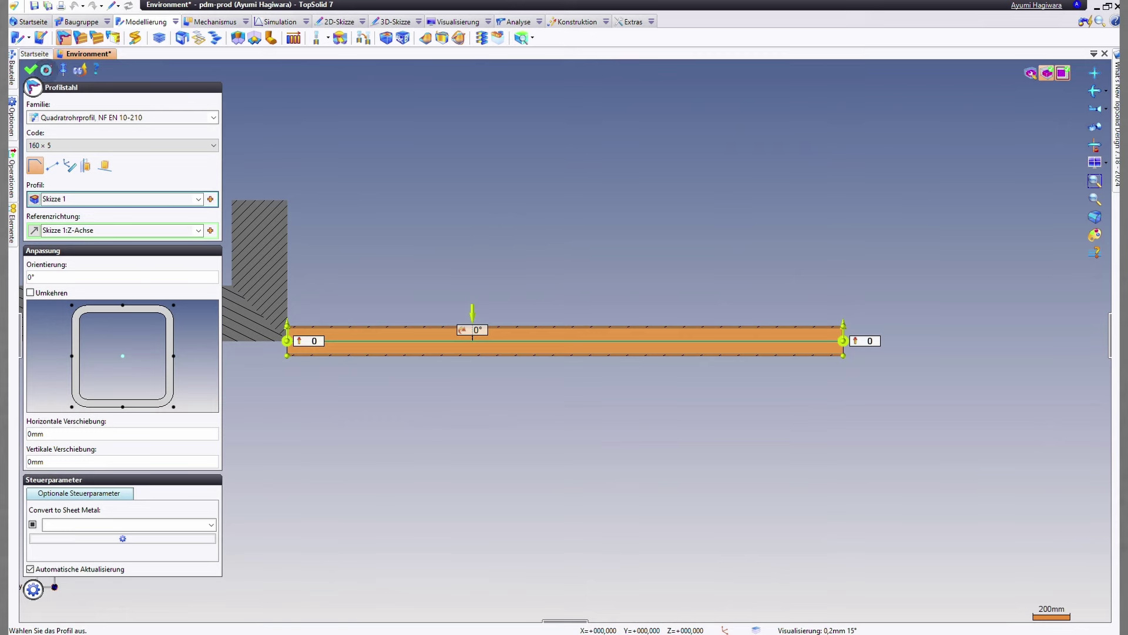
Insert the Quadratrohrprofil 160 × 5 along the Skizze 1 segment as a segment with automatic section, inspecting the cut view before confirming
left_click(64, 40)
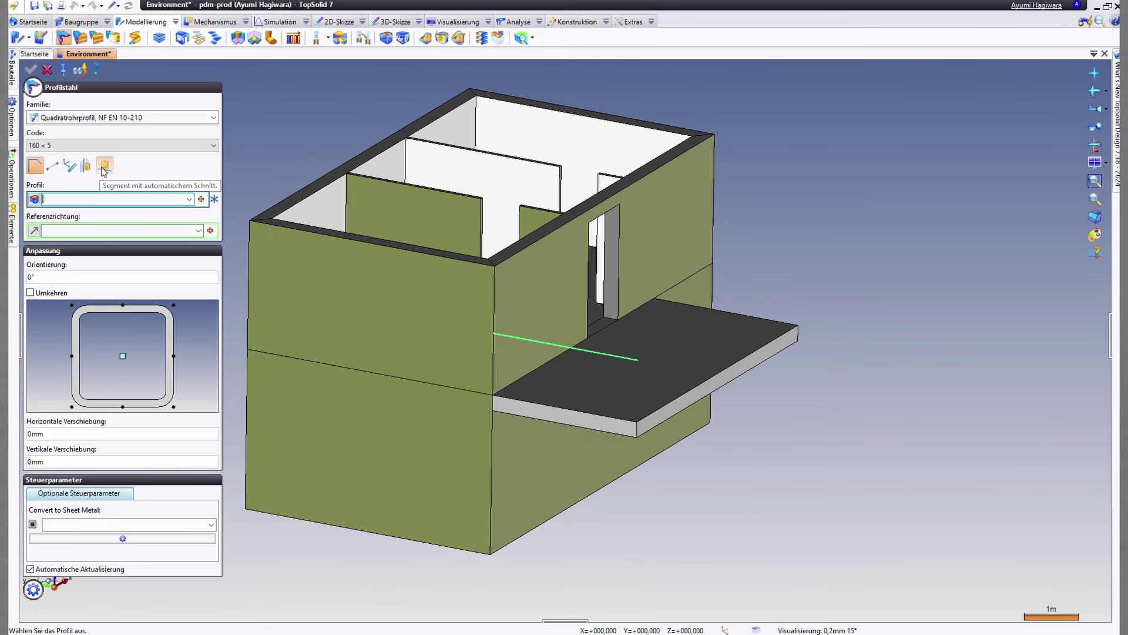
left_click(104, 167)
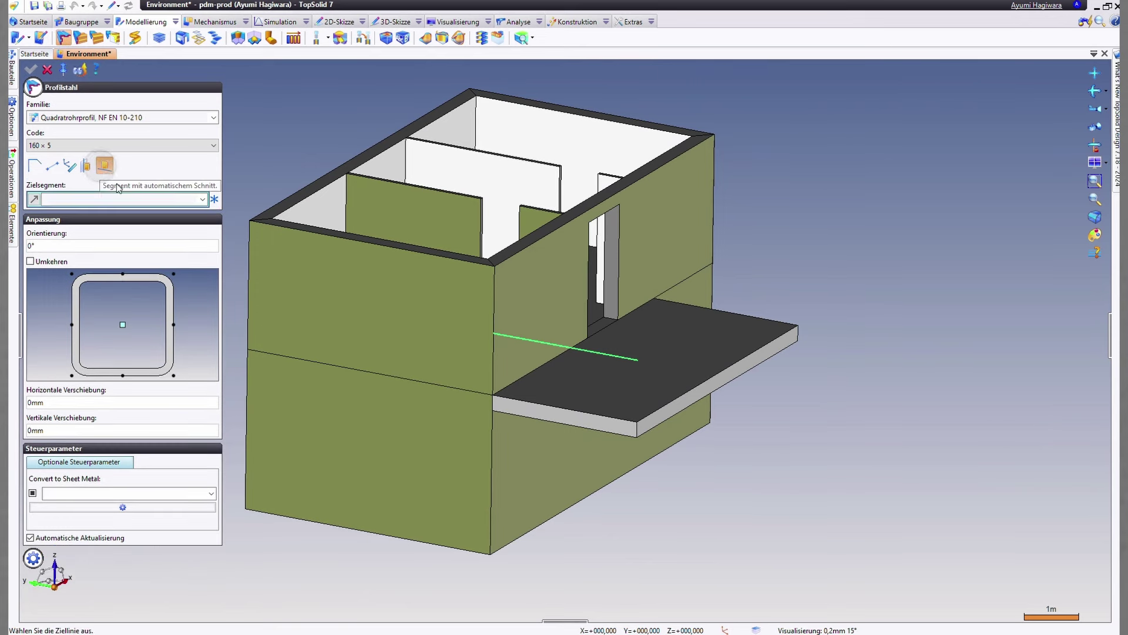
left_click(557, 354)
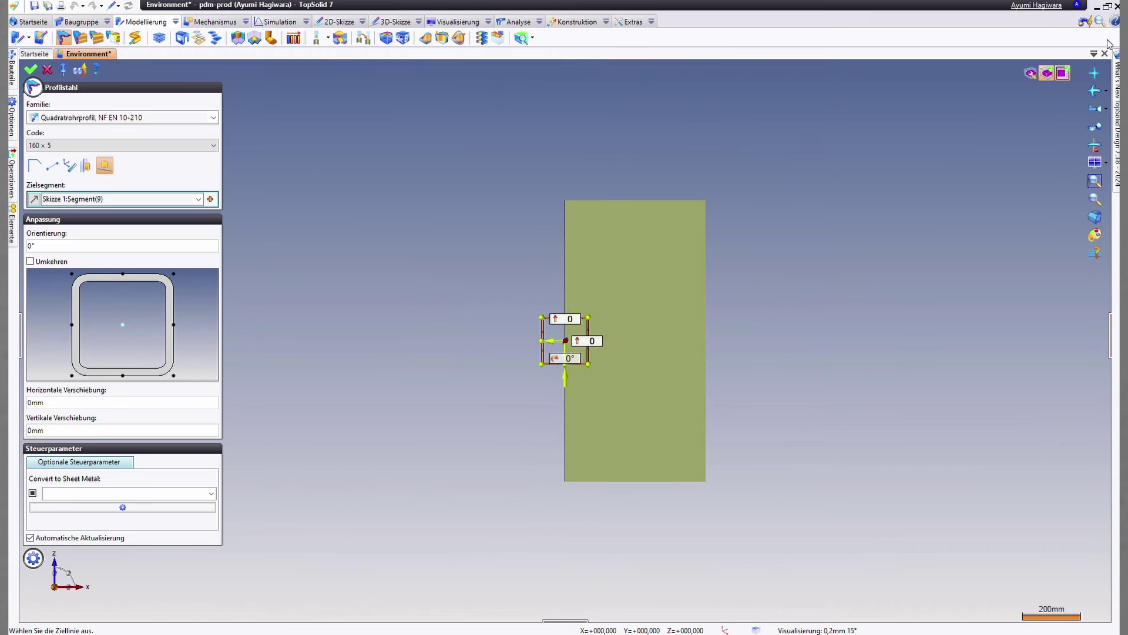
scroll(572, 350, "up", 4)
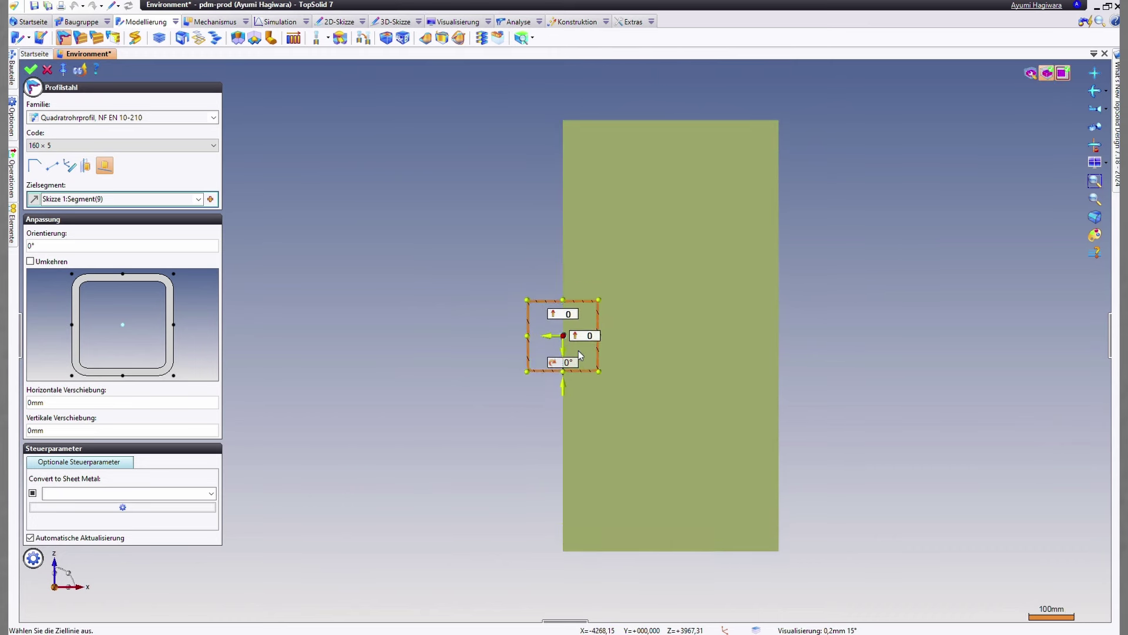
right_click(430, 275)
left_click(450, 277)
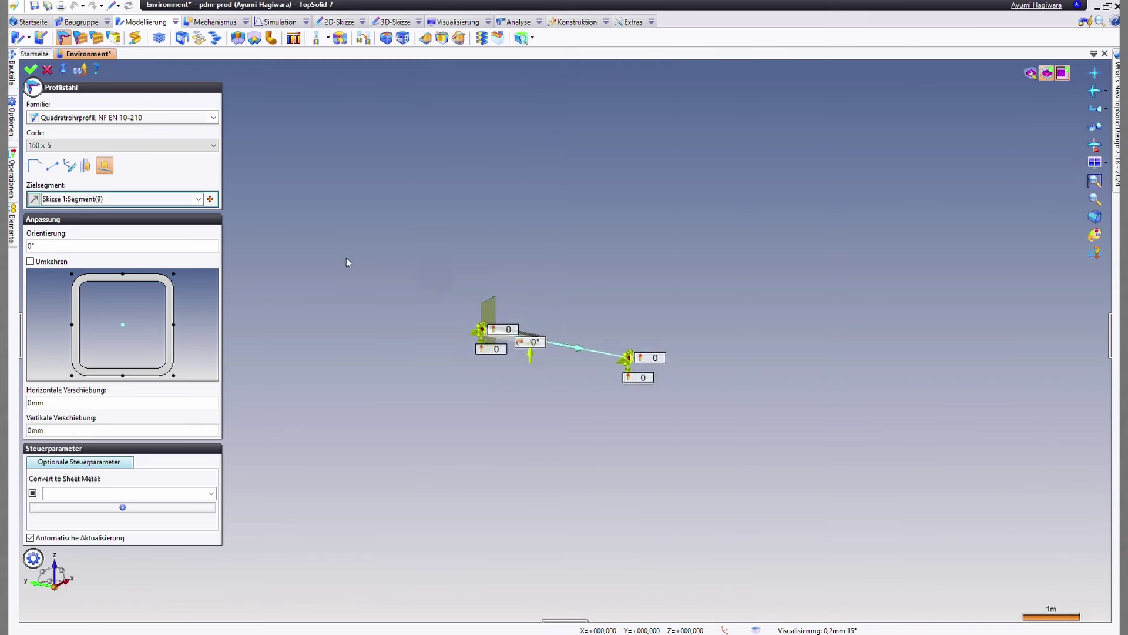
scroll(622, 363, "up", 3)
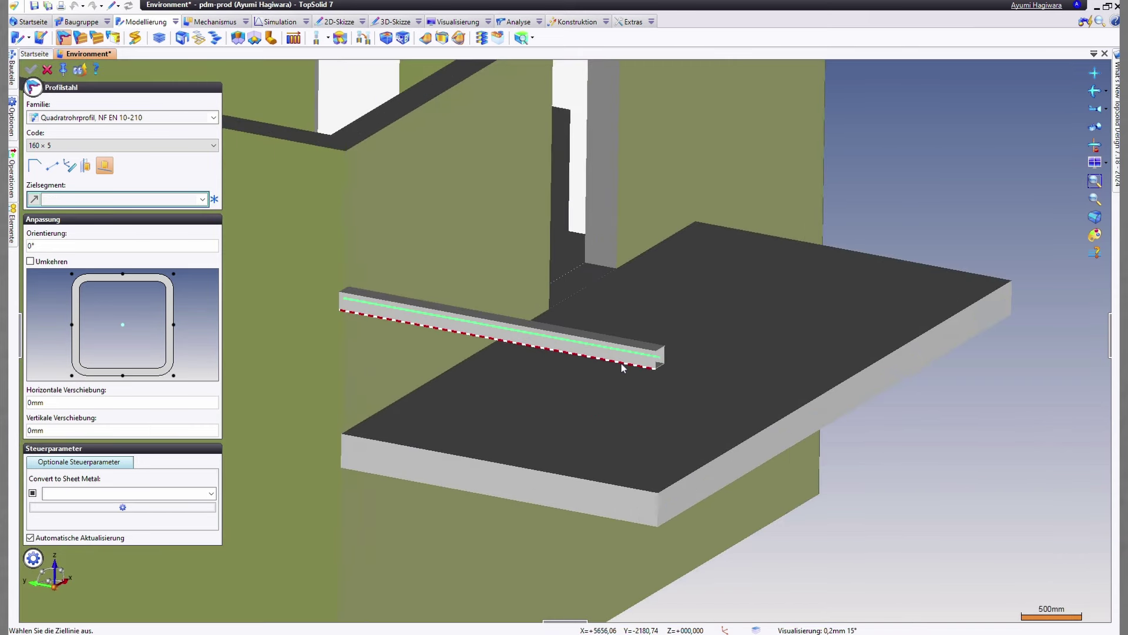
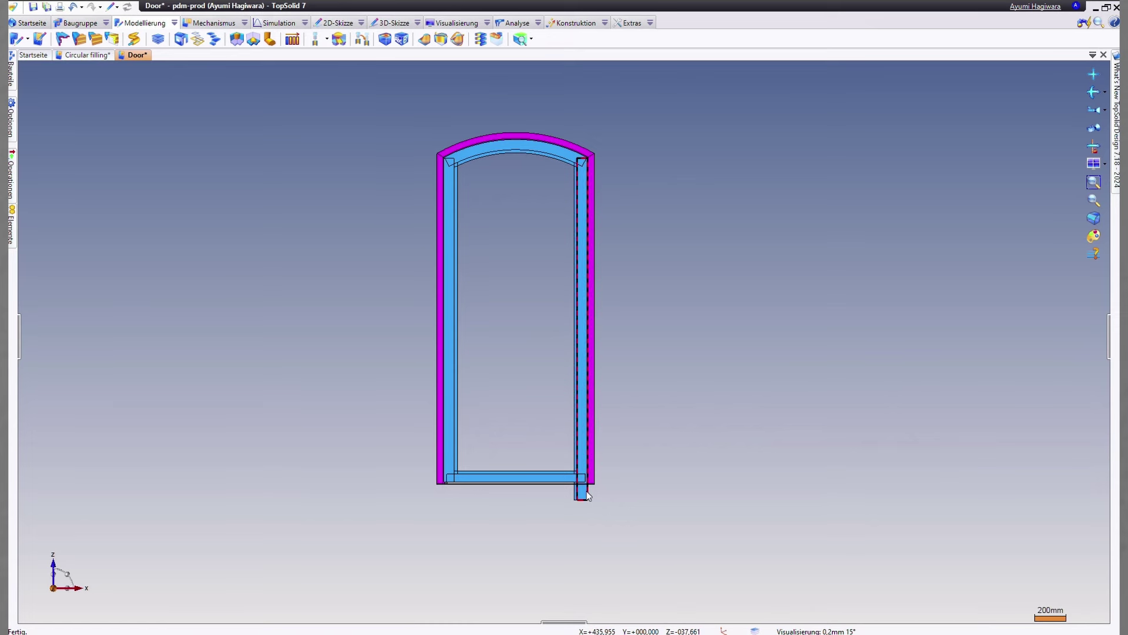
In the Door assembly, set up a mitre cut between the horizontal bottom profile and the overhanging vertical profile, with the mitre plane adapted to the cuts
scroll(586, 491, "up", 5)
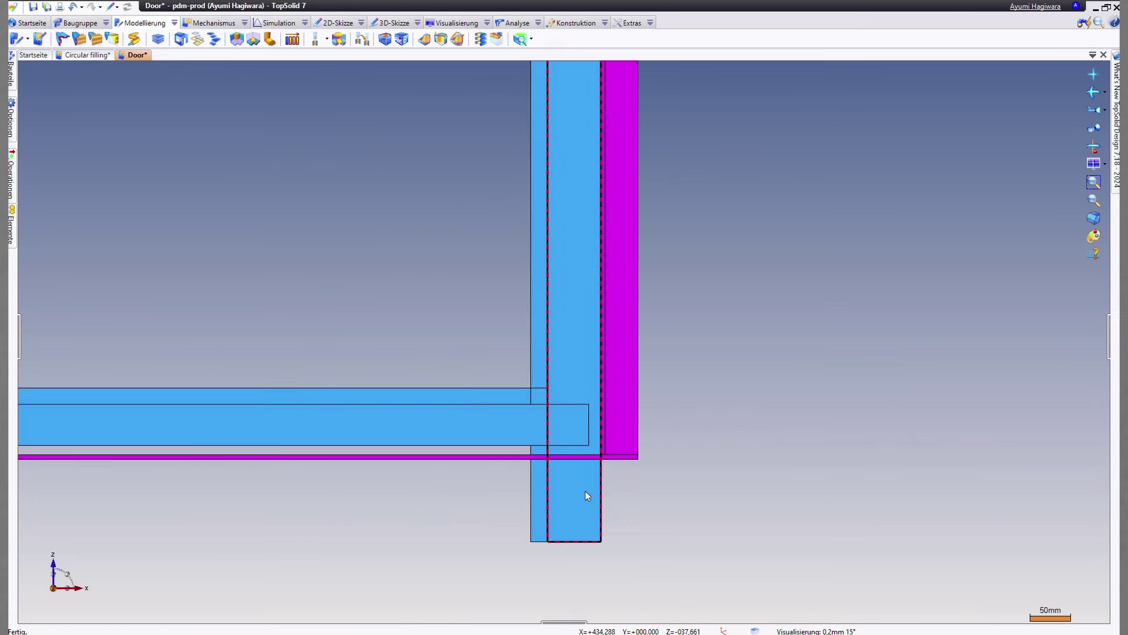
left_click(79, 41)
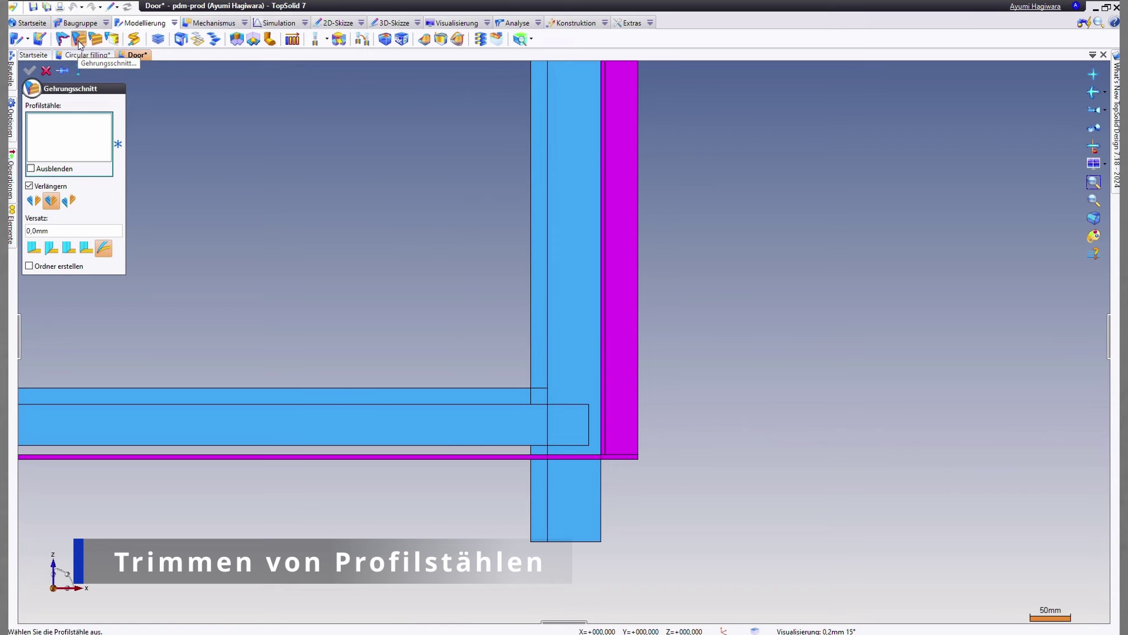
left_click(488, 433)
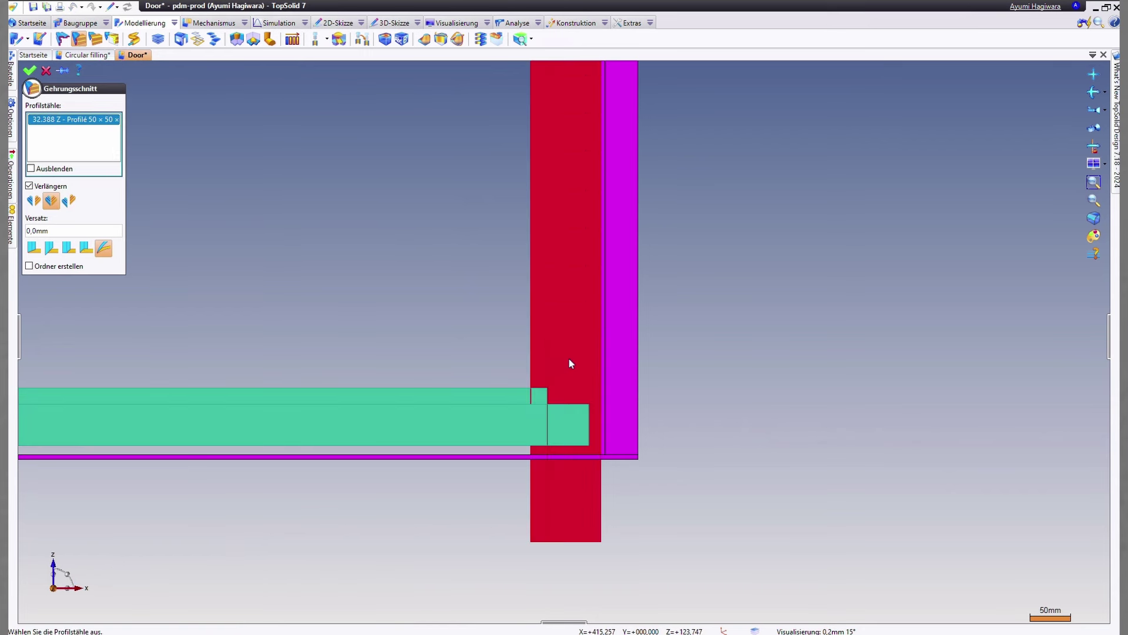
left_click(569, 358)
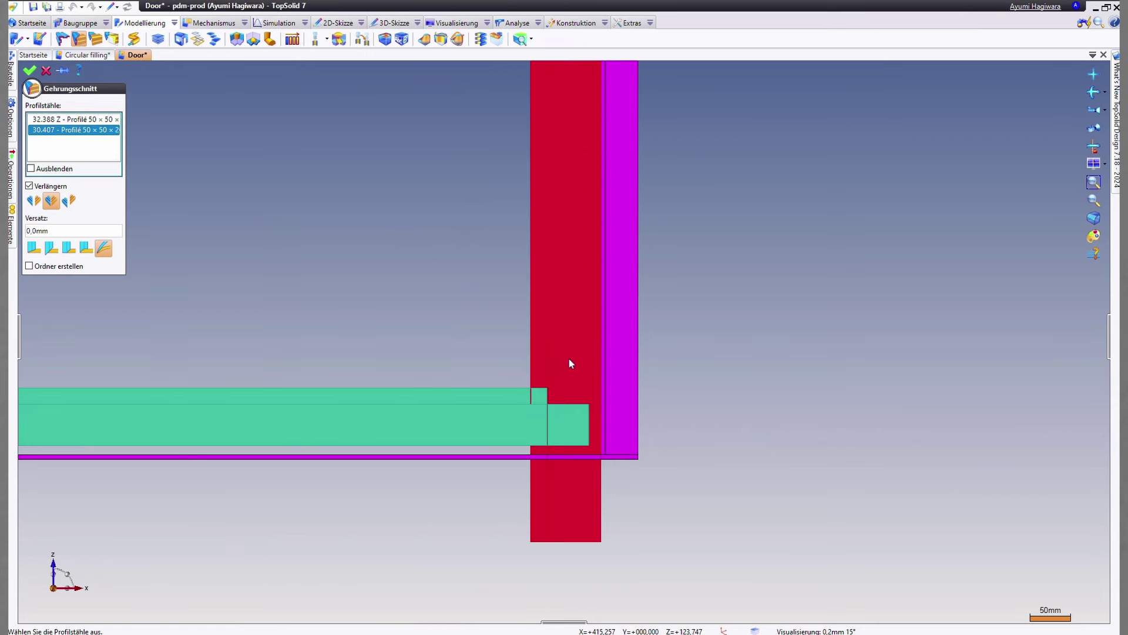
left_click(33, 248)
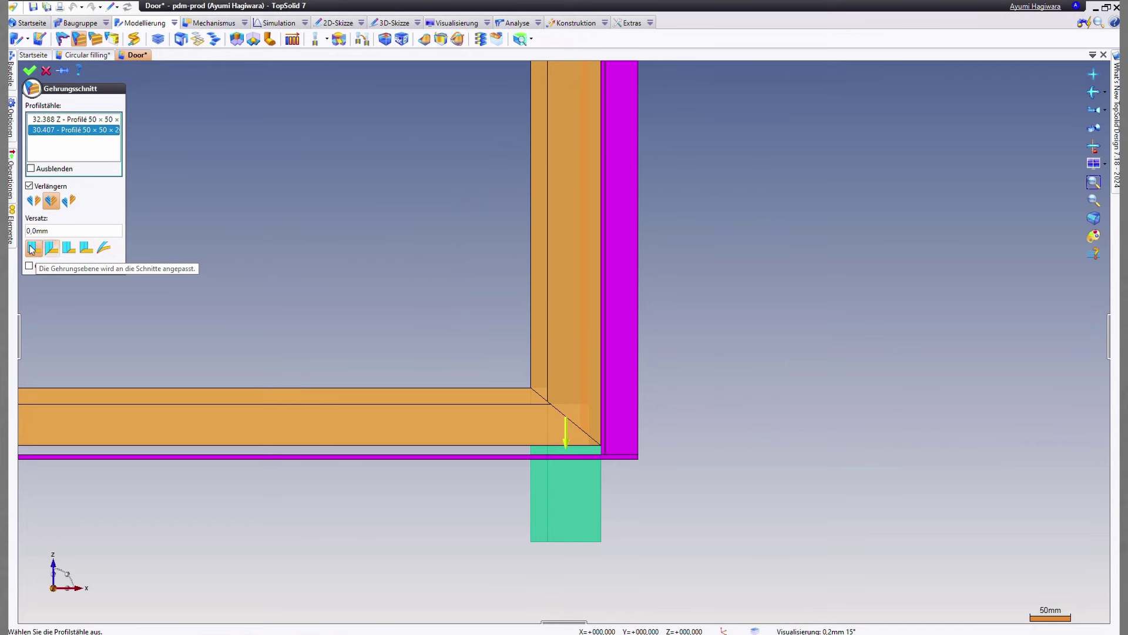
scroll(552, 433, "up", 5)
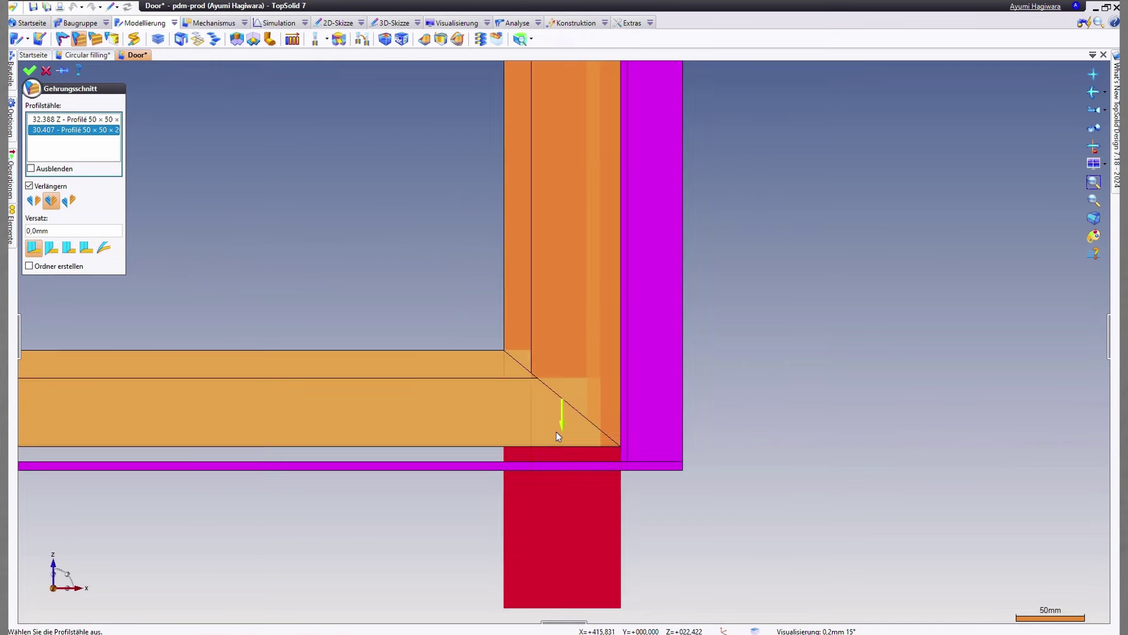
Try the other mitre plane modes in turn, and apply the cut with the curved trimming mode for non-linear profiles
left_click(50, 249)
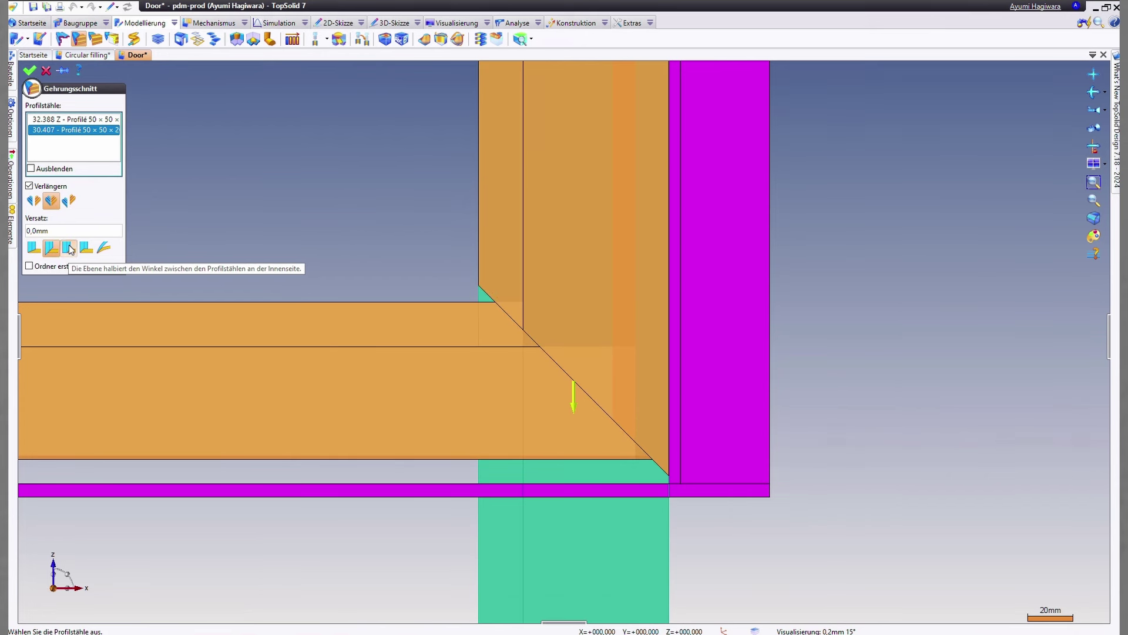
left_click(69, 248)
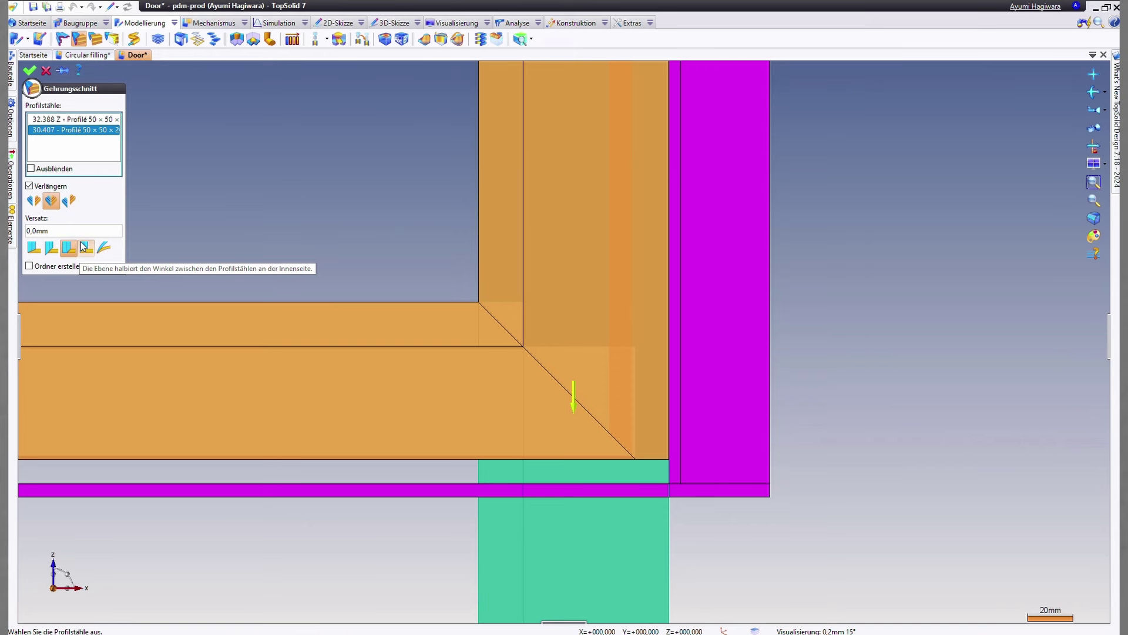
left_click(84, 247)
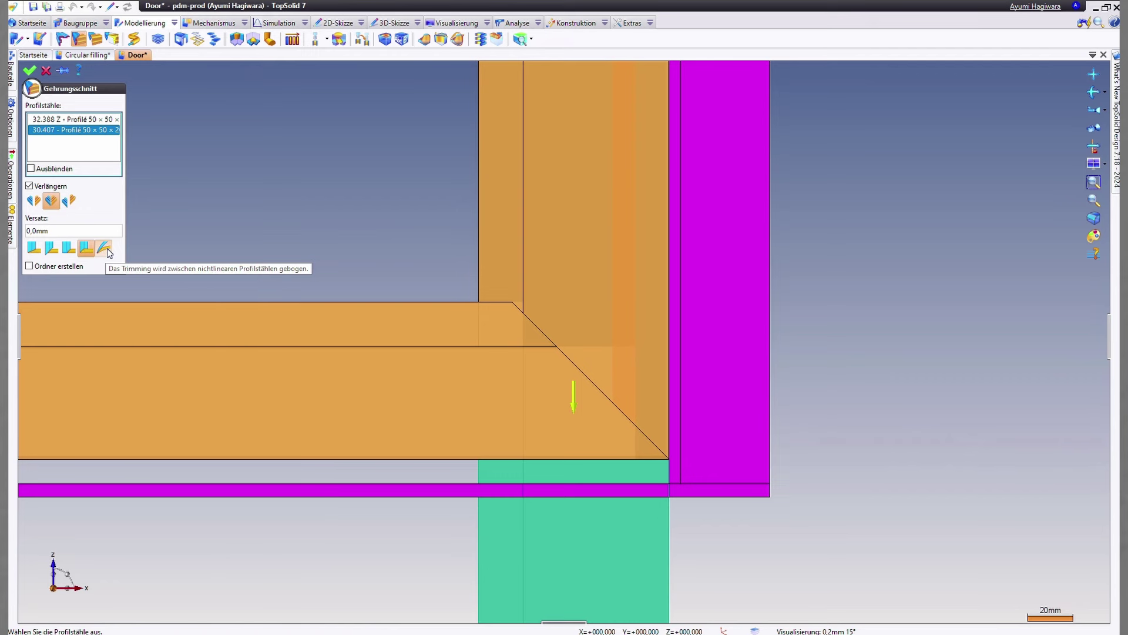
left_click(108, 251)
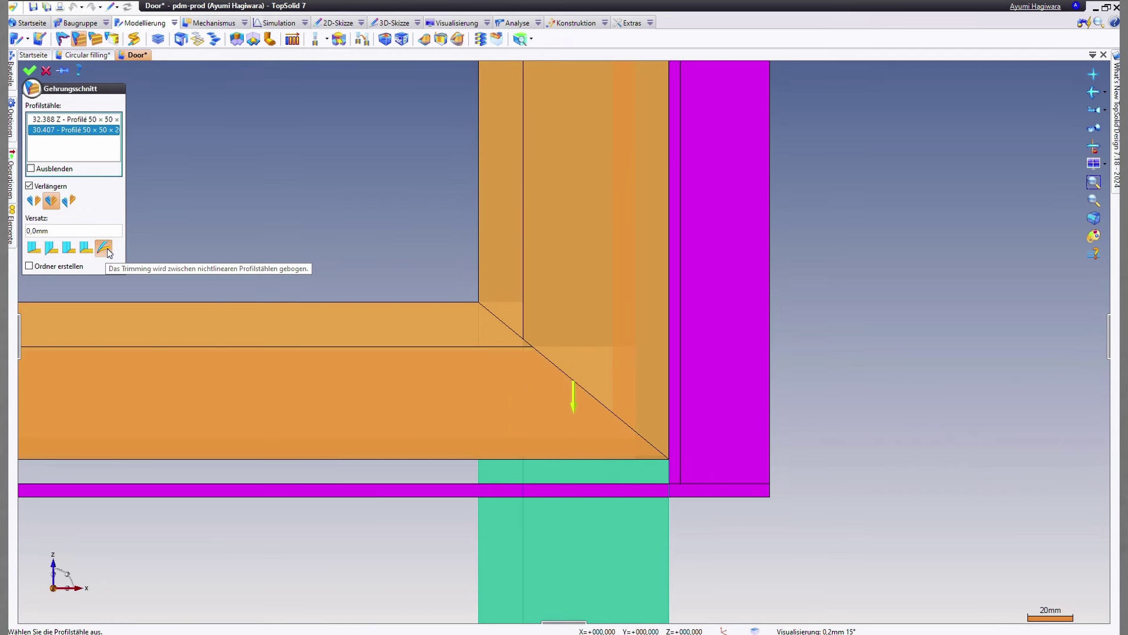
right_click(215, 242)
left_click(215, 242)
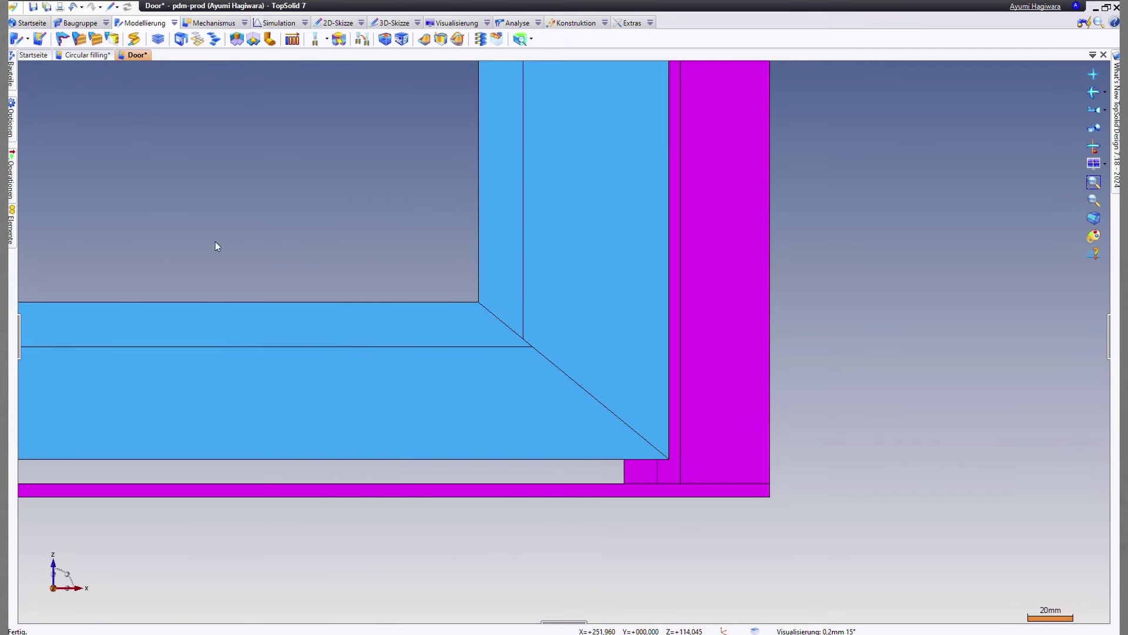
In the Circular filling assembly, set up a trim of the uppermost round bar by profile, using the arc Skizze 1 as the trim profile
left_click(80, 57)
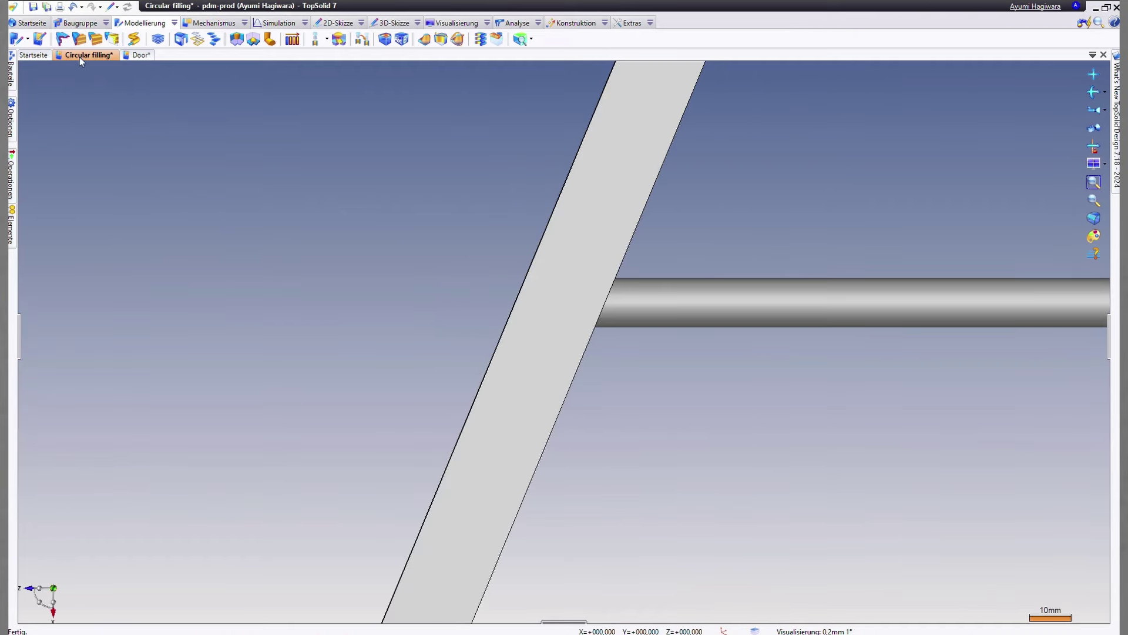
scroll(310, 323, "down", 3)
scroll(311, 324, "down", 4)
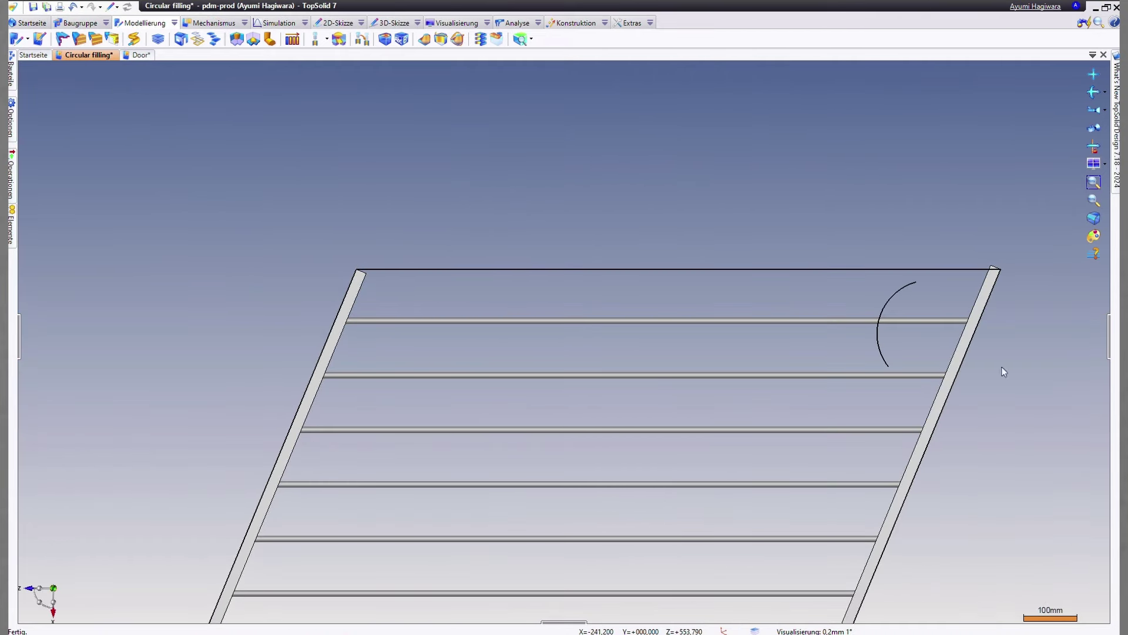
scroll(861, 316, "up", 5)
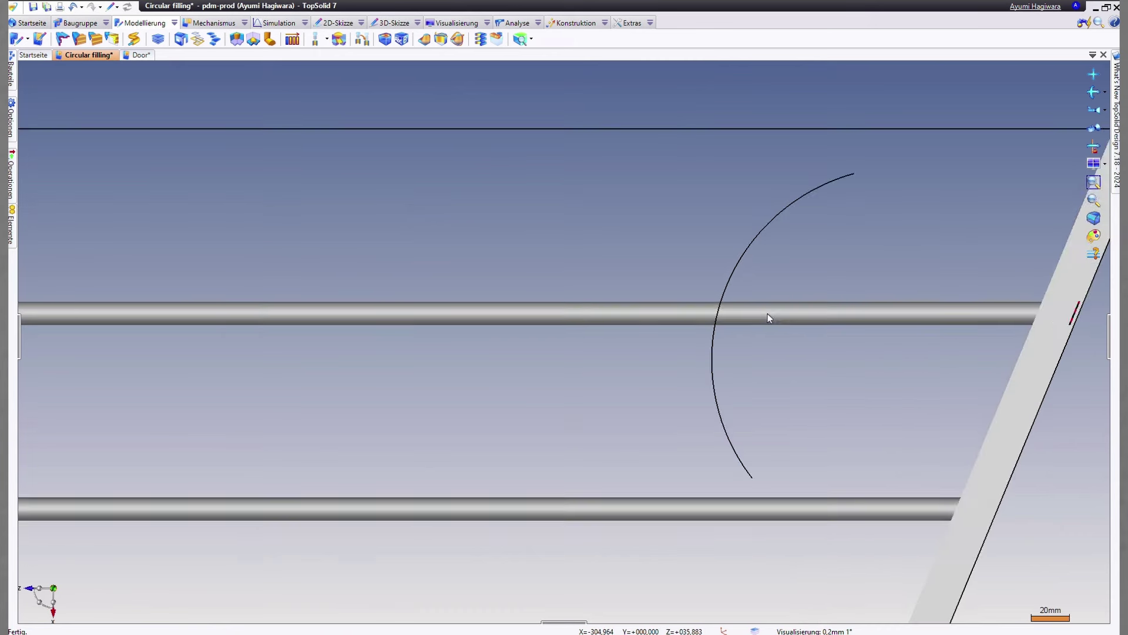
left_click(111, 39)
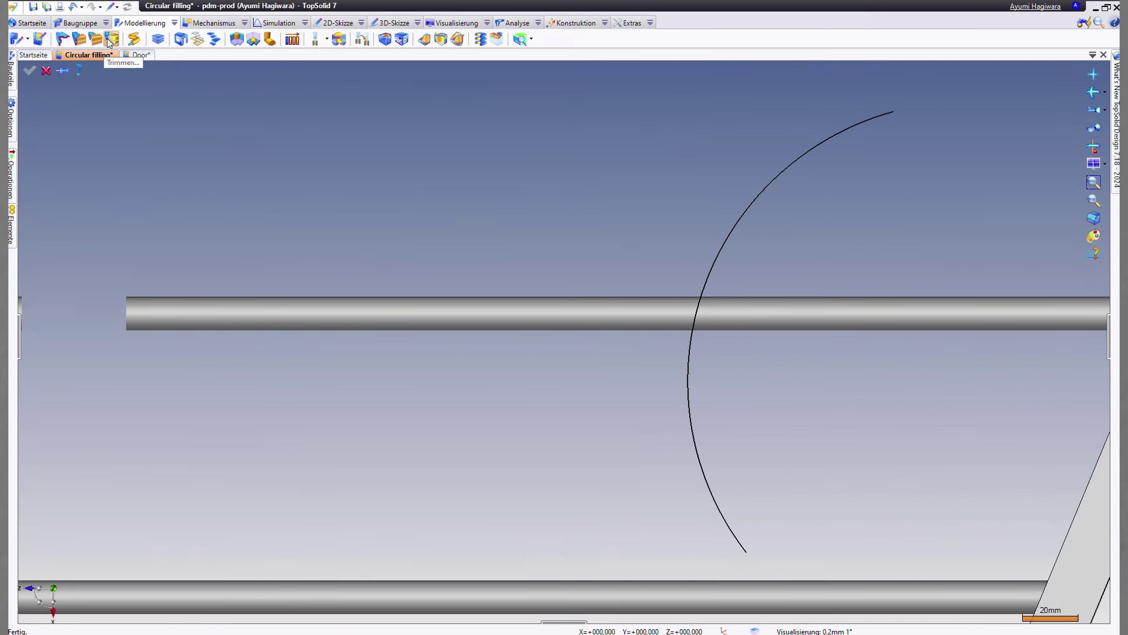
left_click(585, 314)
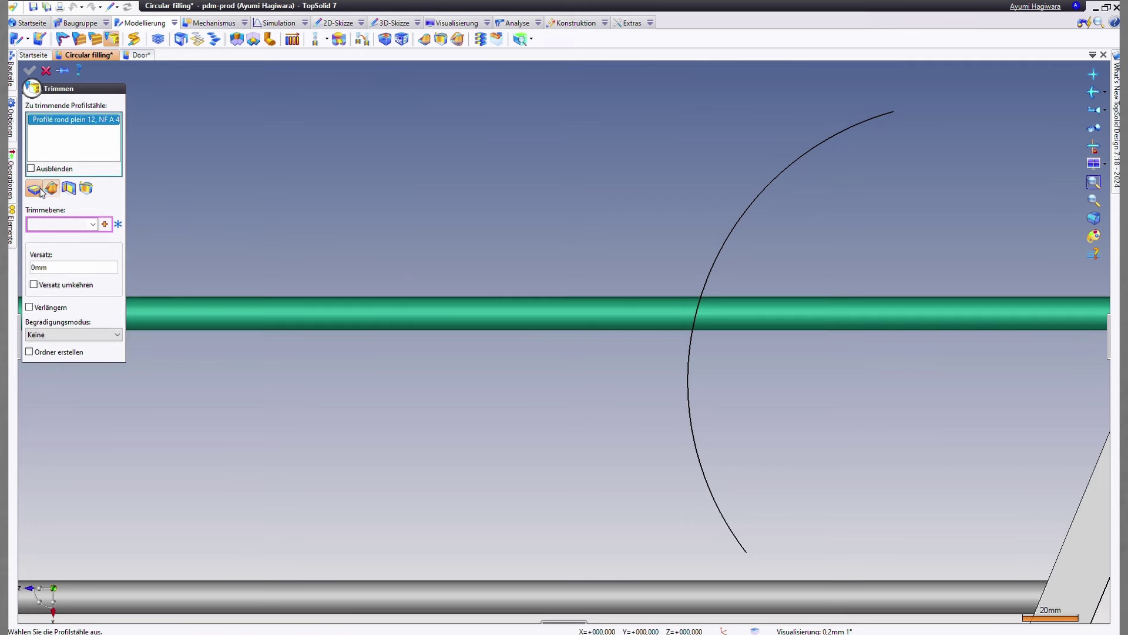
left_click(86, 188)
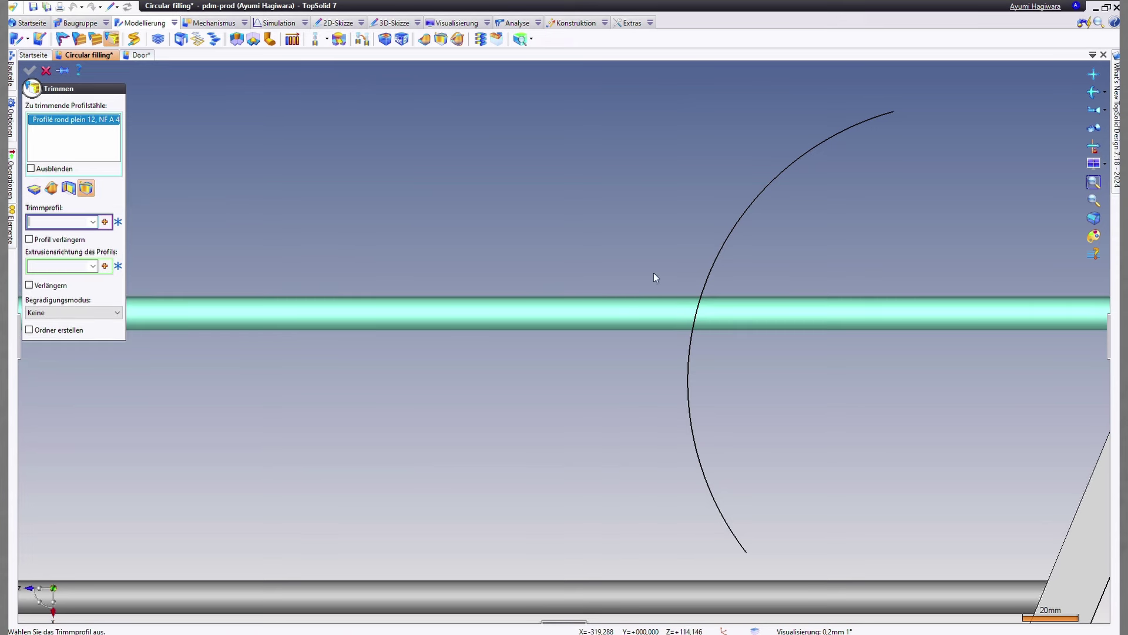
left_click(710, 278)
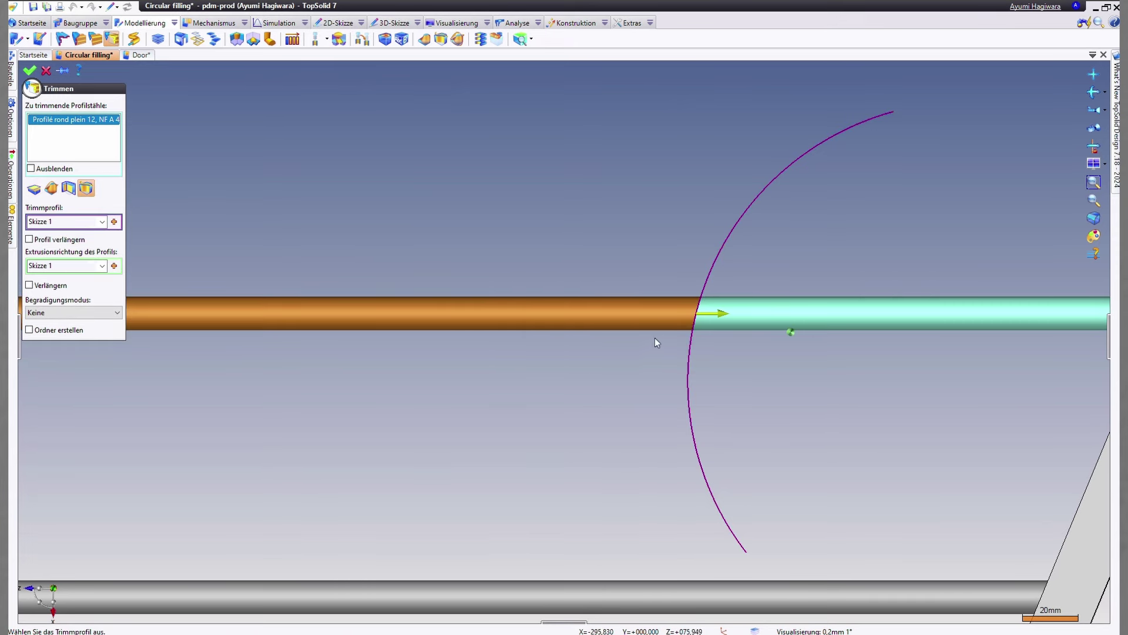
scroll(688, 335, "up", 2)
scroll(688, 335, "up", 2)
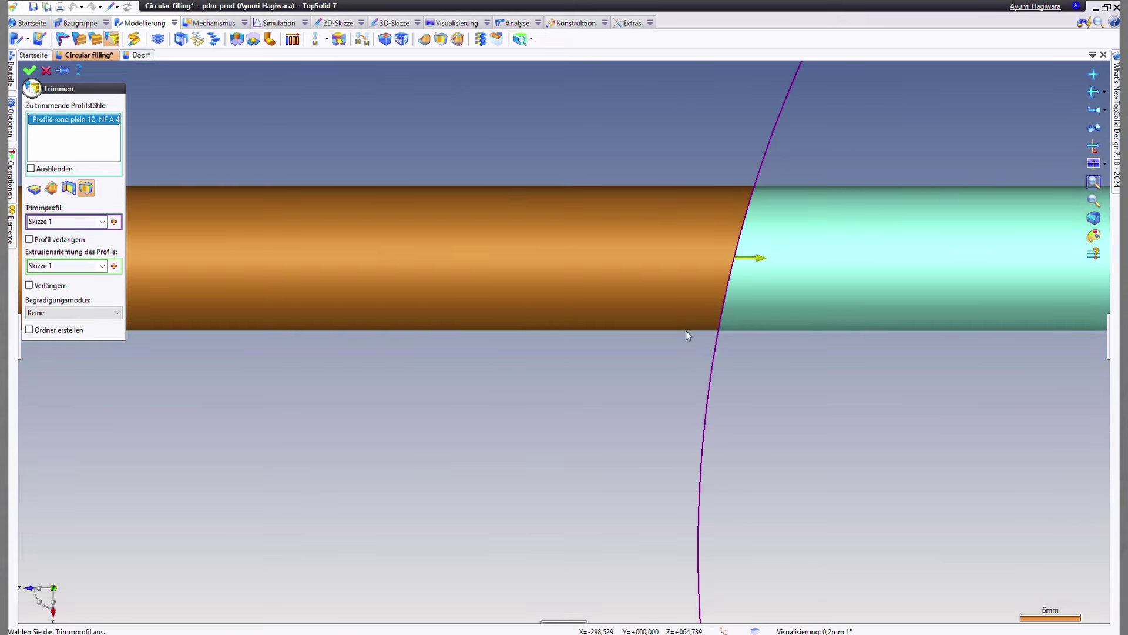
left_click(755, 259)
left_click(719, 261)
Try the straightening modes Gerade and Tangente on the trimmed bar end, and return the mode to Keine
left_click(50, 313)
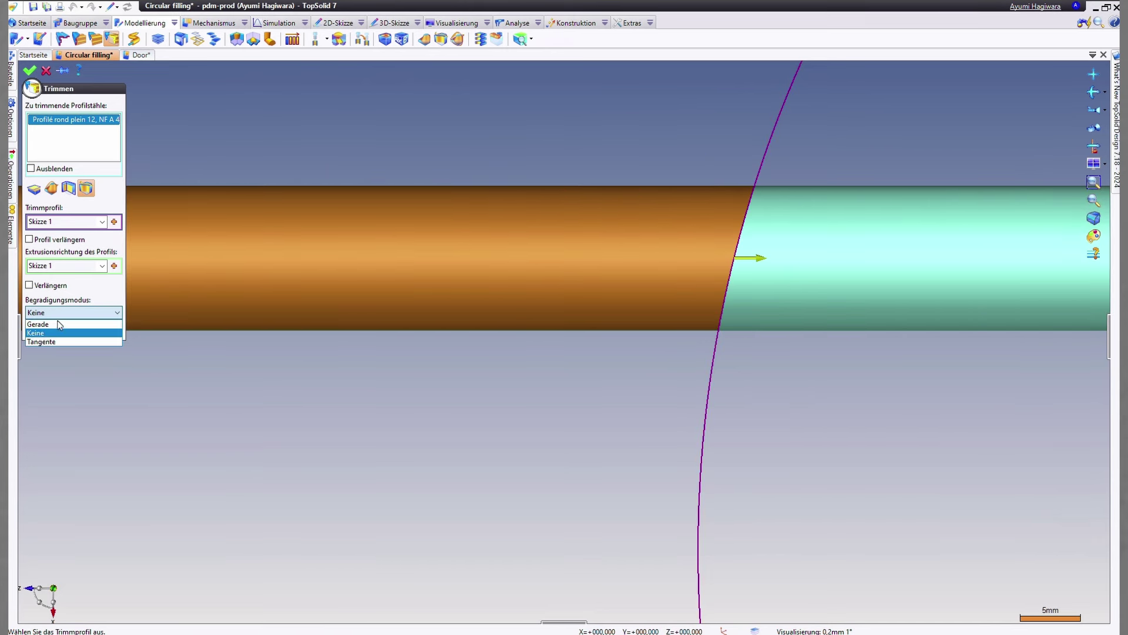
left_click(54, 325)
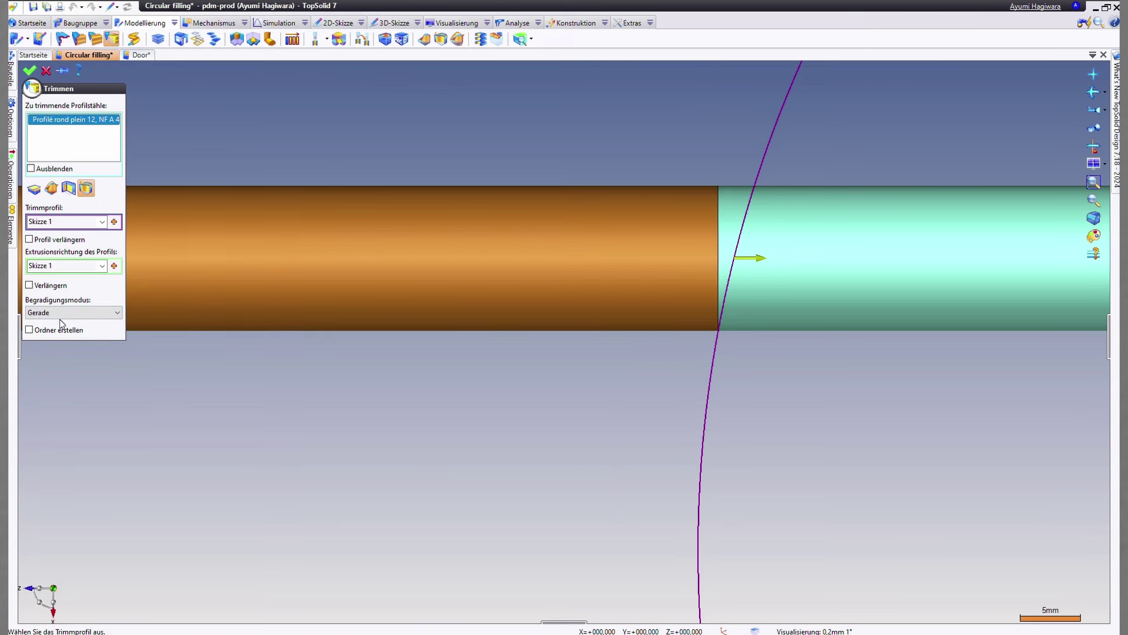
left_click(61, 316)
left_click(64, 341)
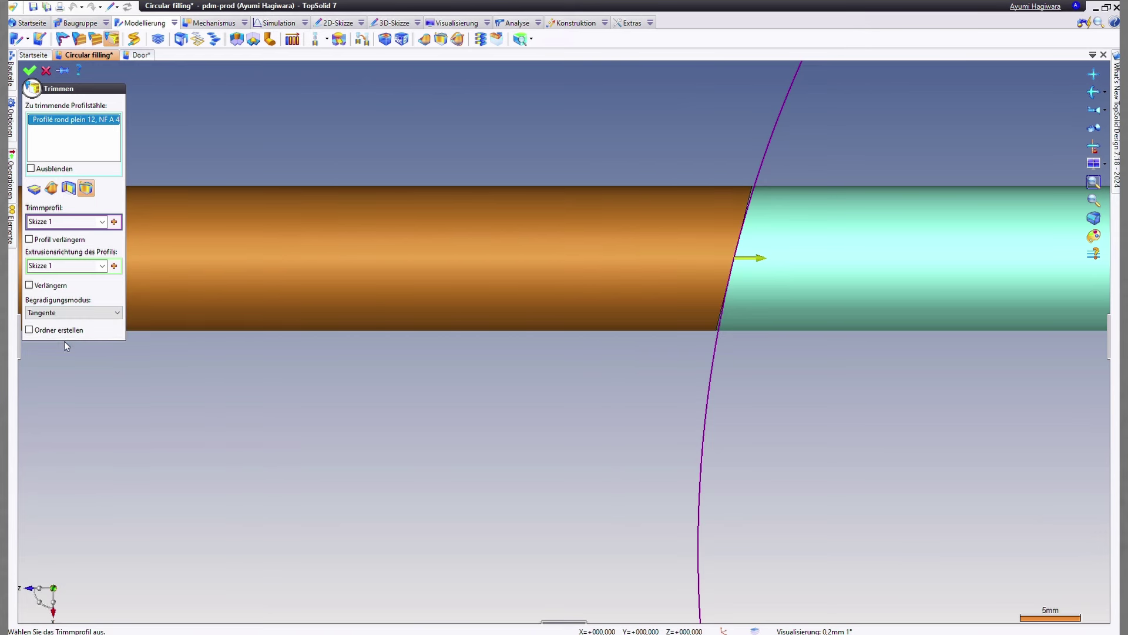
scroll(735, 247, "up", 3)
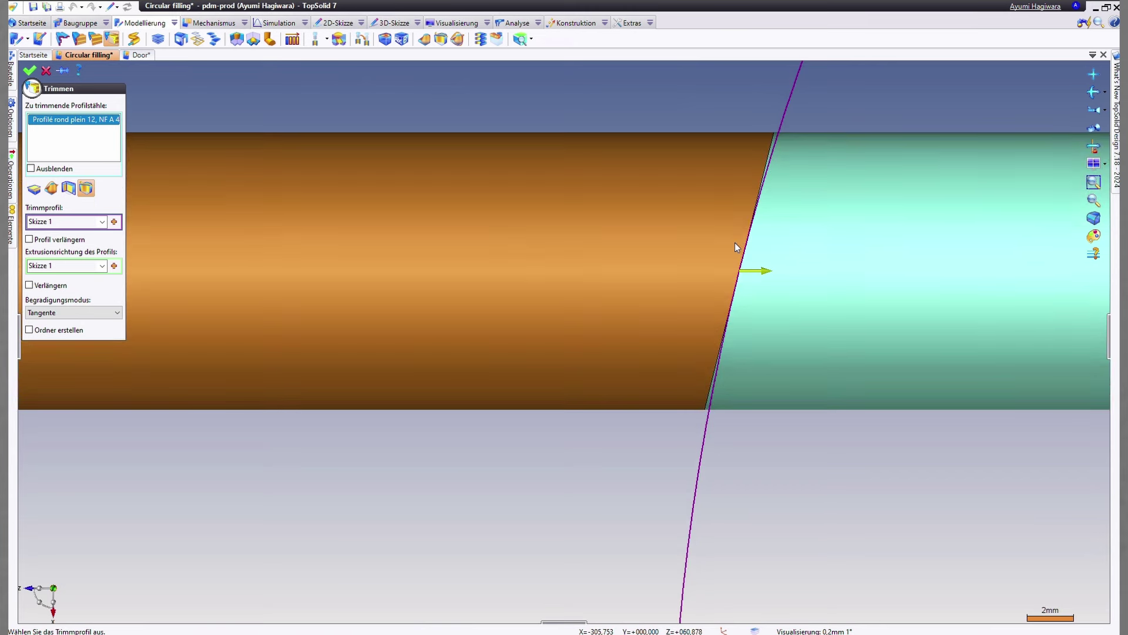
left_click(62, 313)
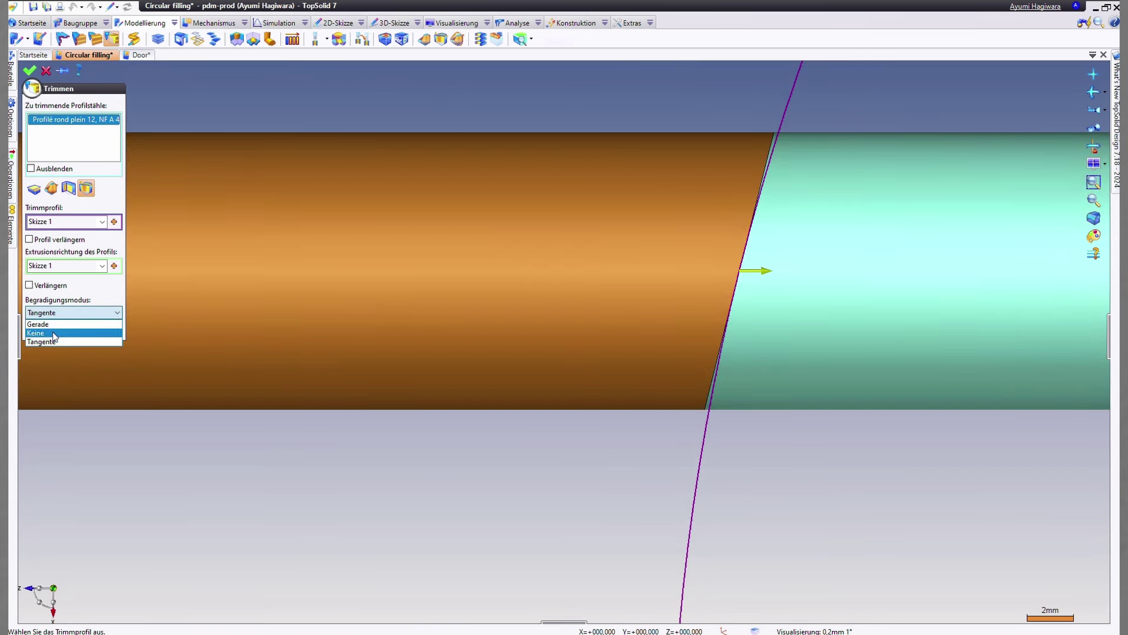
left_click(54, 333)
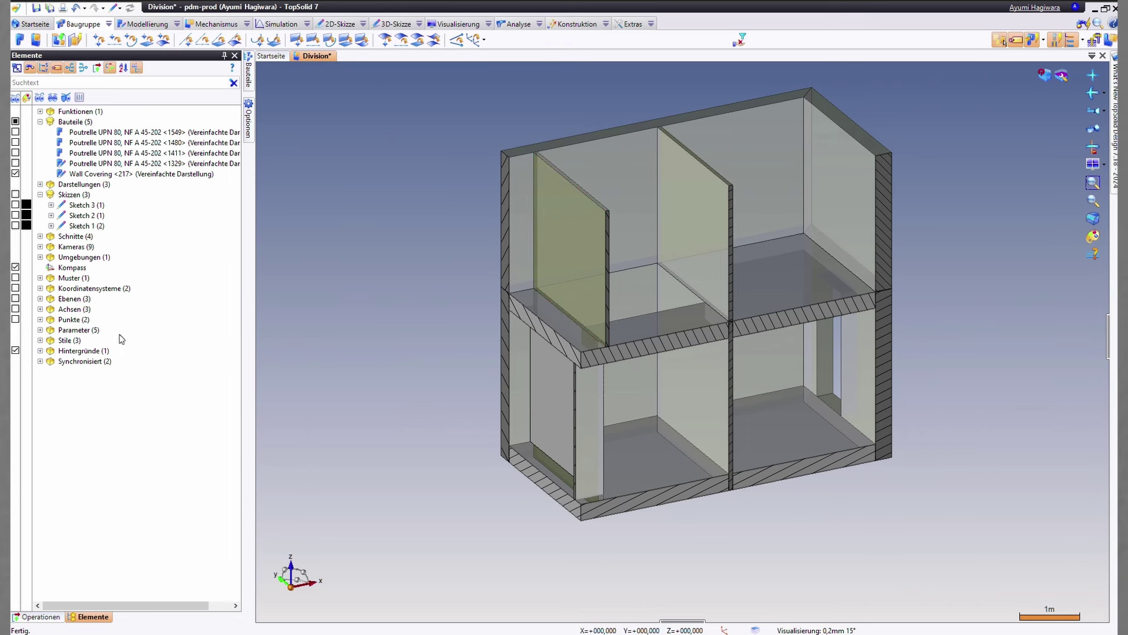
In the Division assembly, hide the backgrounds, orient the view face-on to the wall covering panel and show Sketch 3
left_click(15, 351)
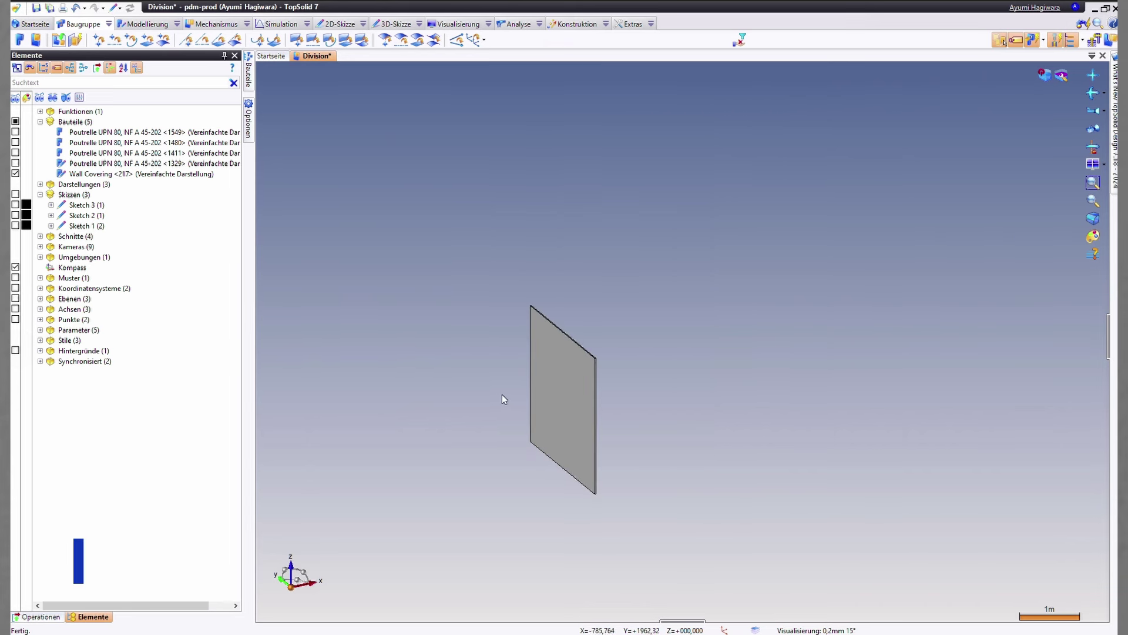
right_click(559, 392)
left_click(641, 441)
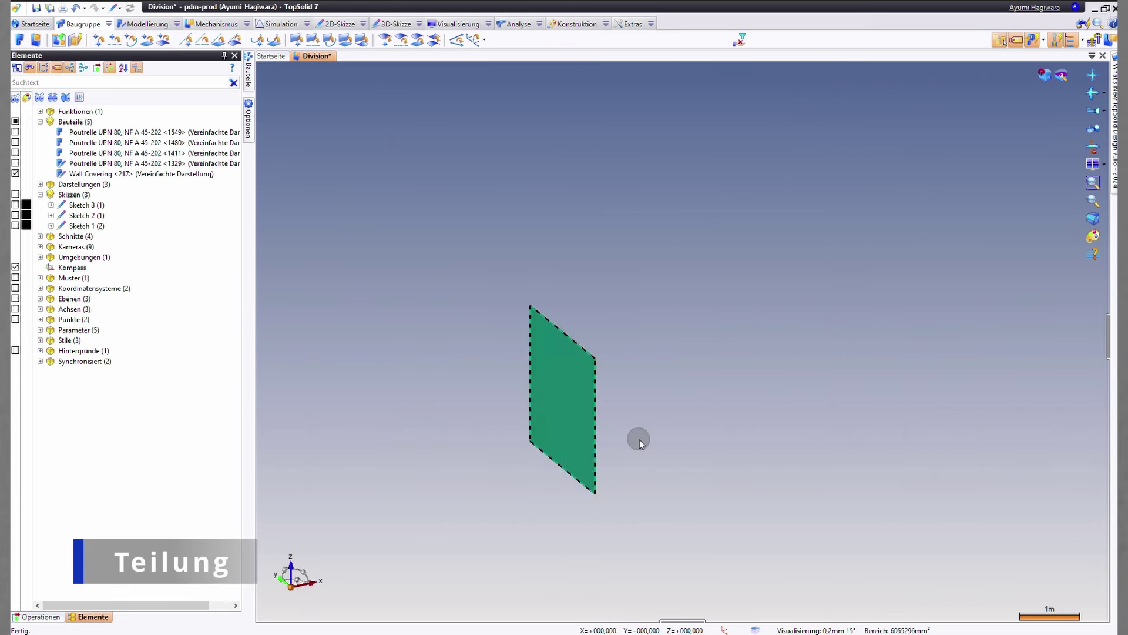
left_click(16, 205)
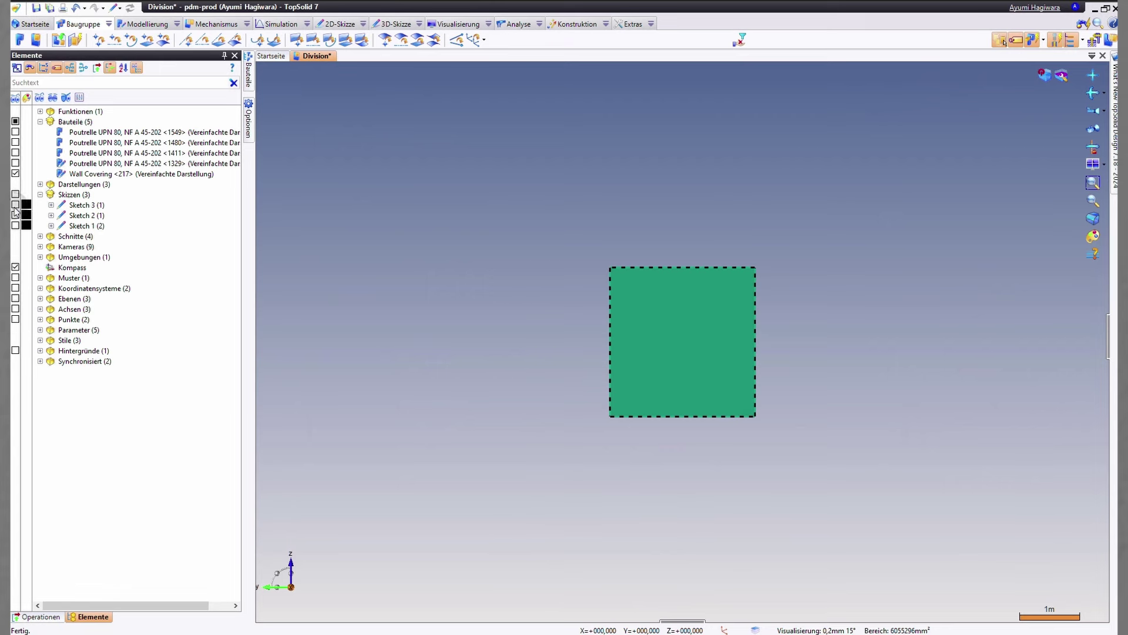
left_click(1092, 183)
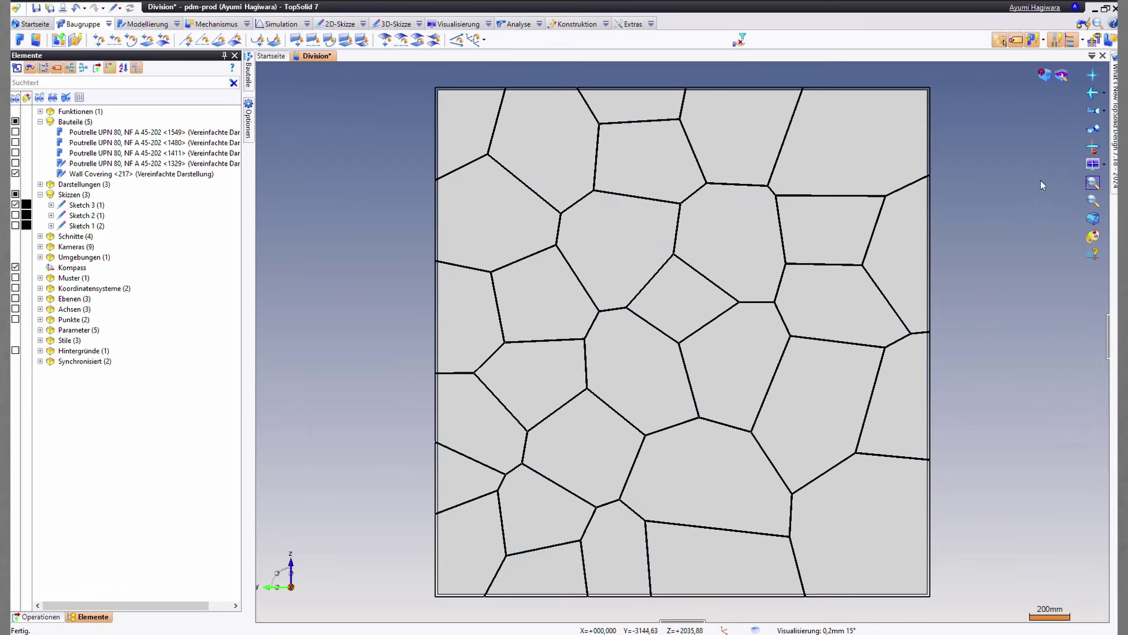
Divide the wall covering with the Teilung function, using Sketch 3 as the section and Innen as the region to keep
left_click(177, 24)
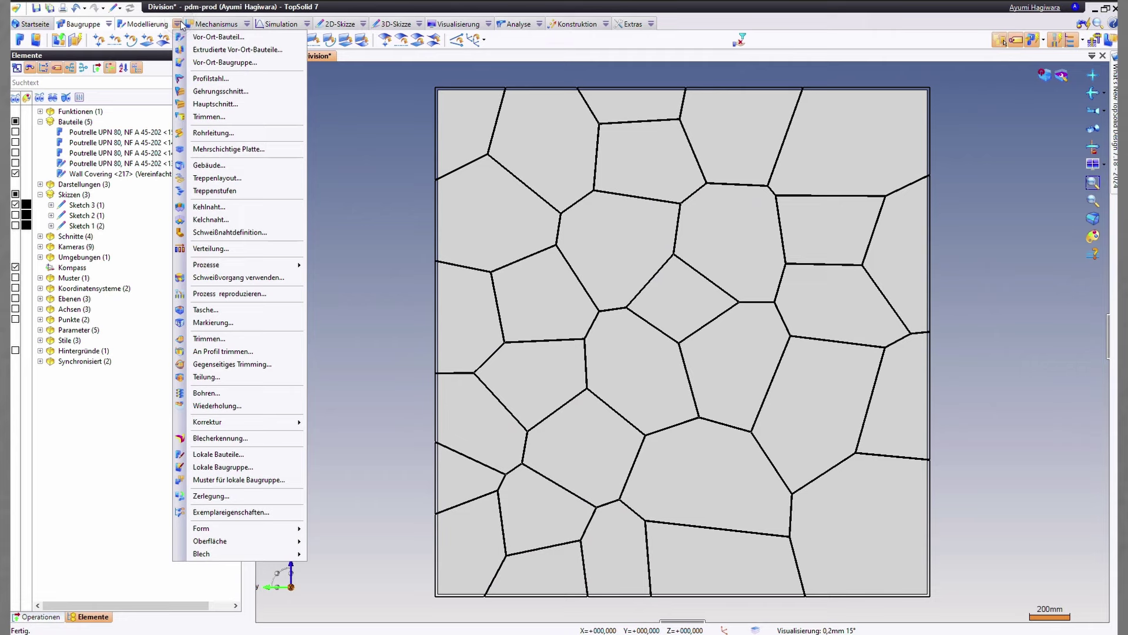
left_click(245, 377)
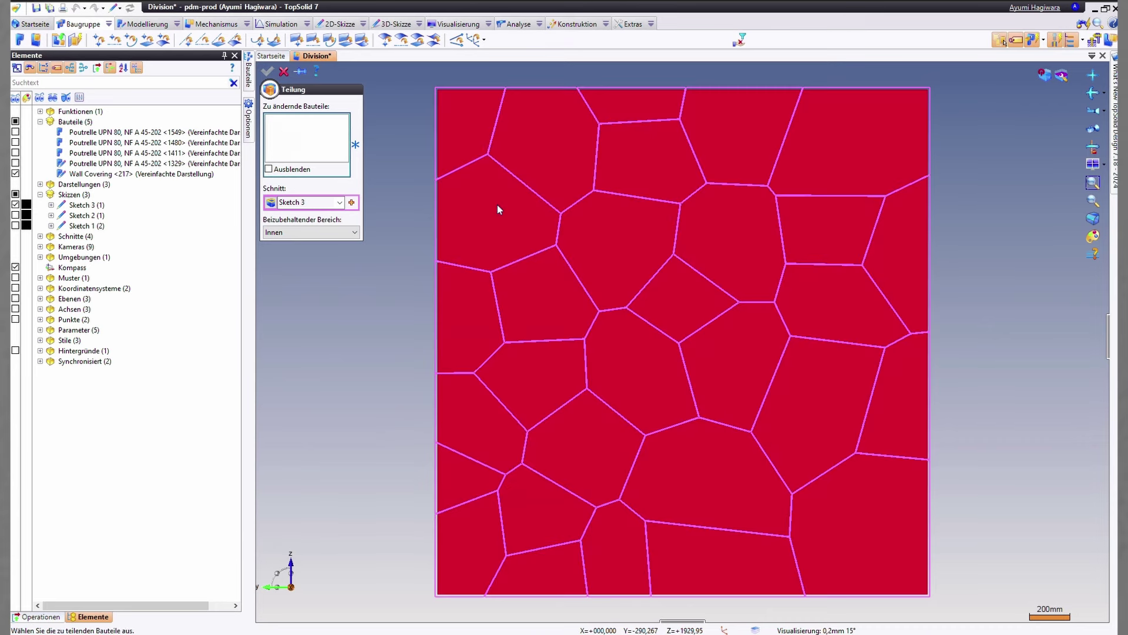
left_click(497, 209)
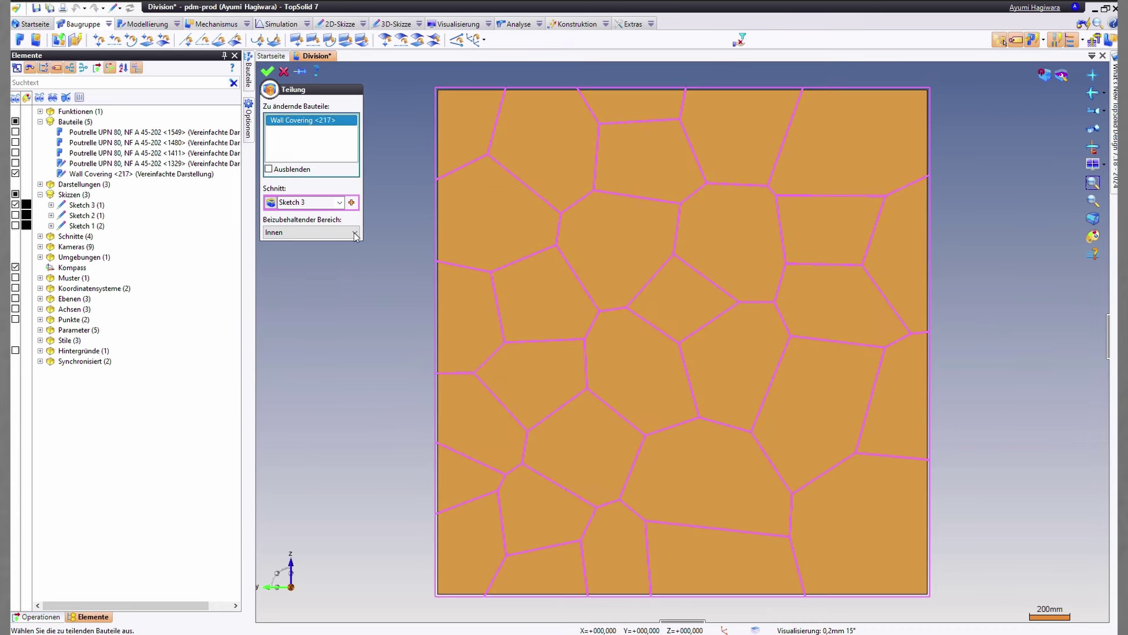
left_click(355, 234)
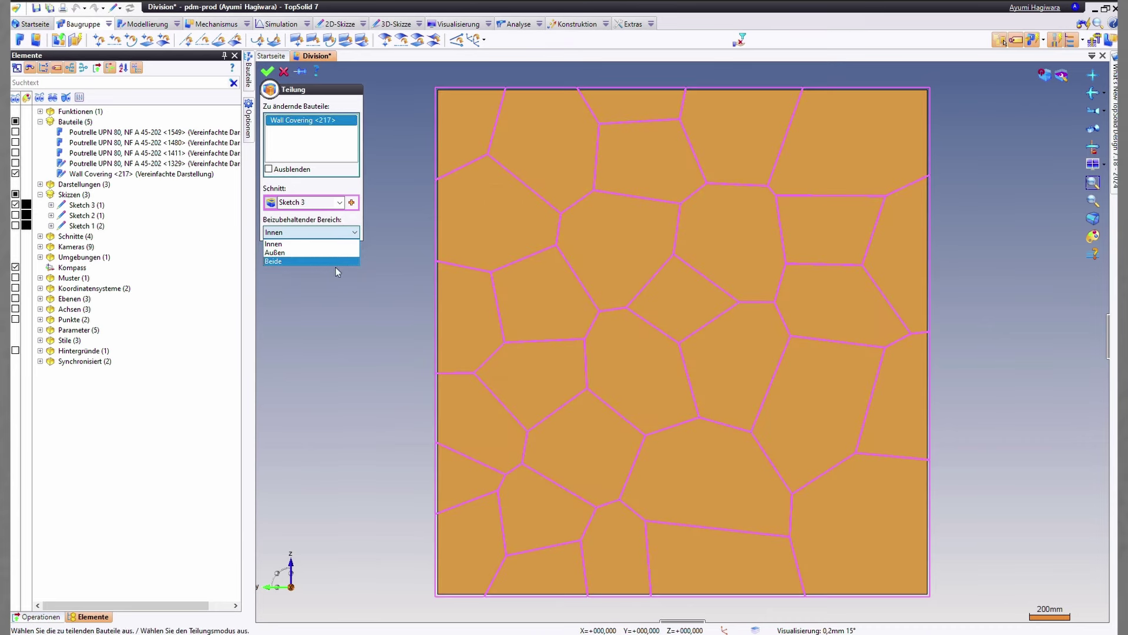
left_click(325, 244)
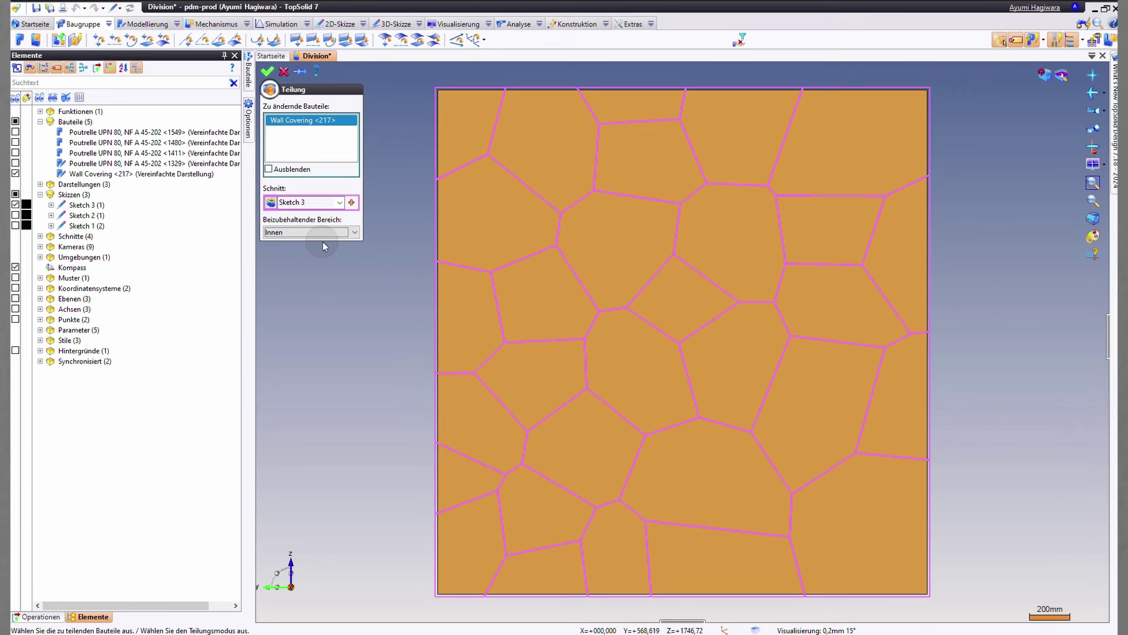
left_click(267, 71)
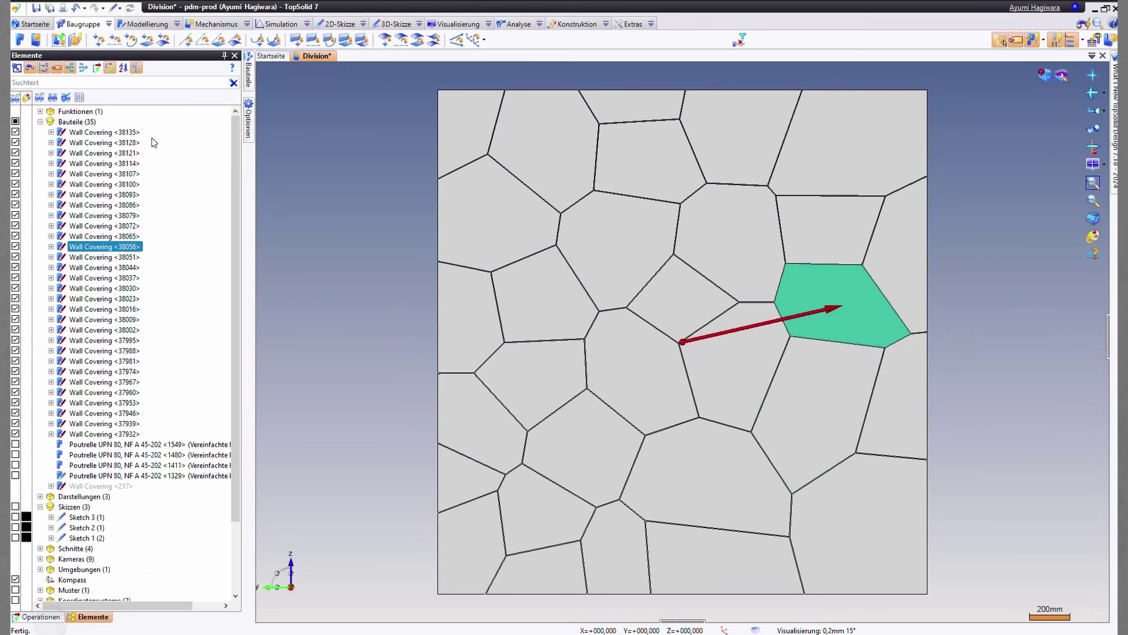
Edit the operation Teilung 1 so that the region to keep is Außen, and inspect the joint strips between the cells
left_click(23, 621)
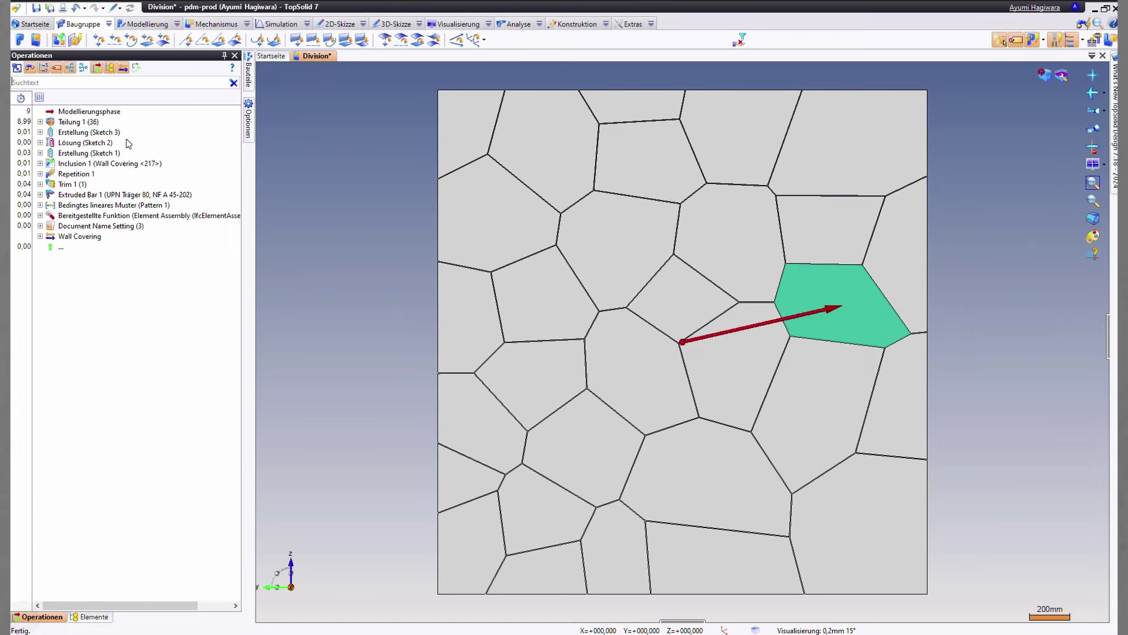
right_click(71, 121)
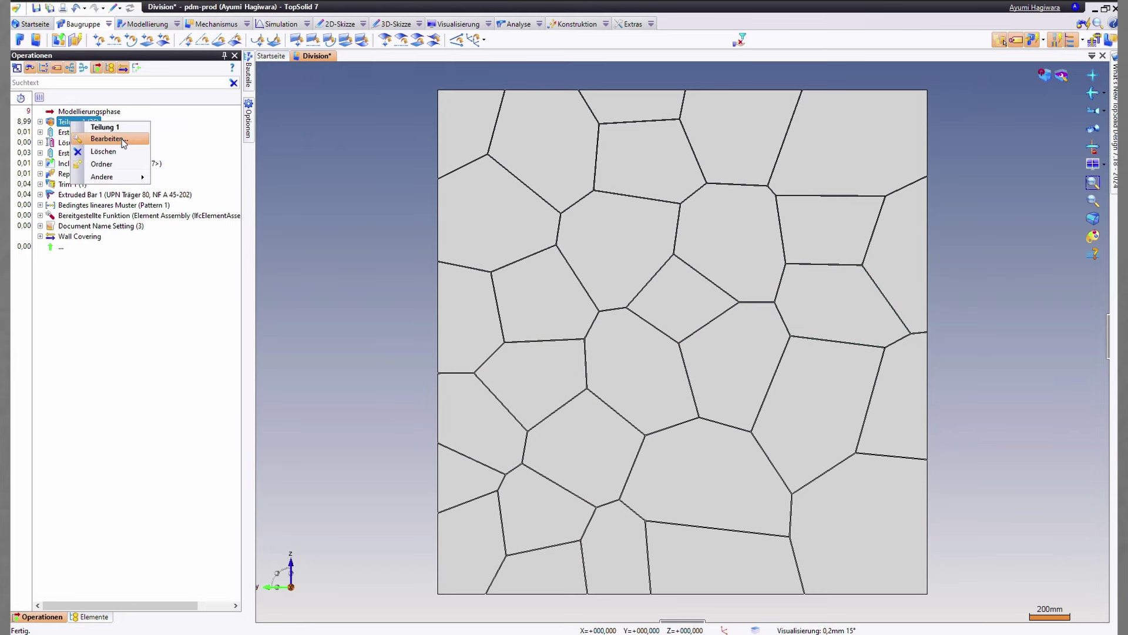
left_click(106, 139)
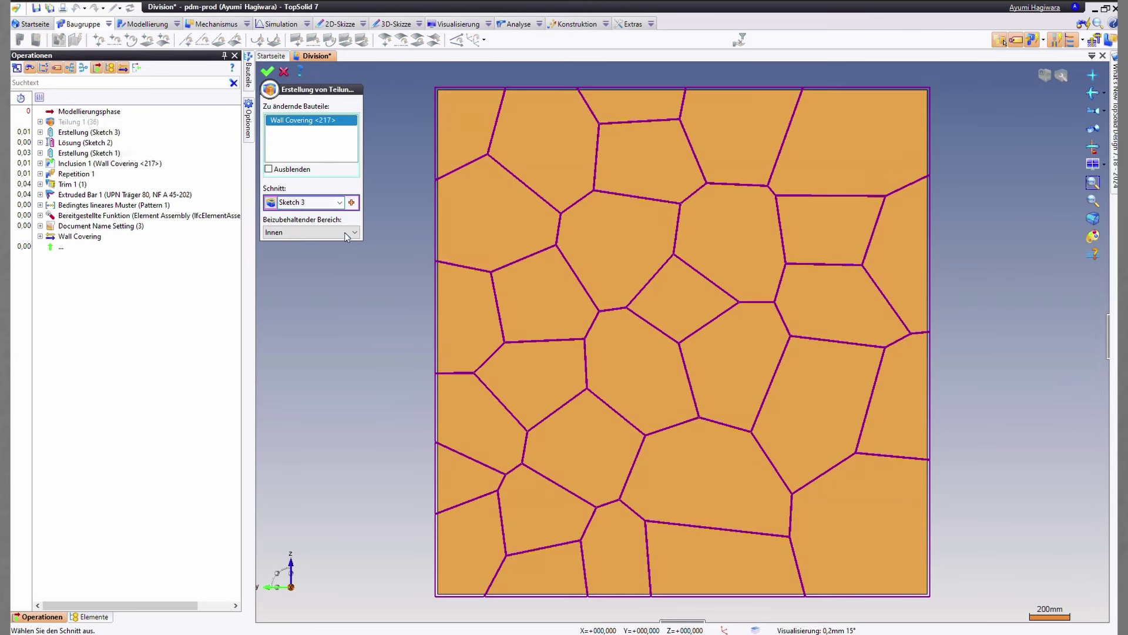
left_click(348, 233)
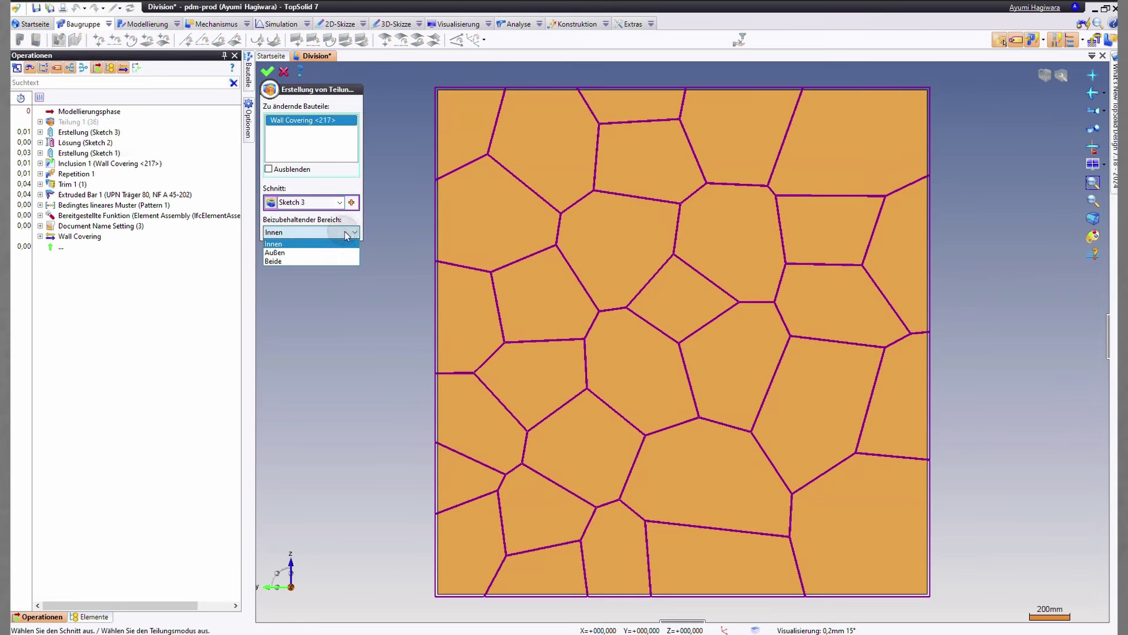
left_click(302, 253)
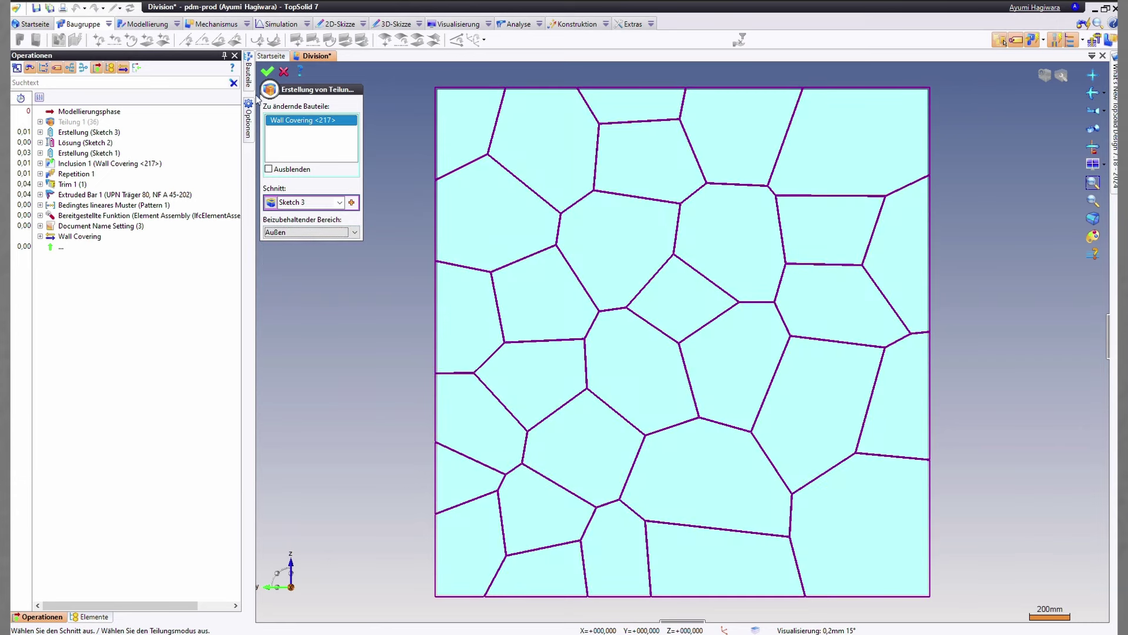
left_click(268, 71)
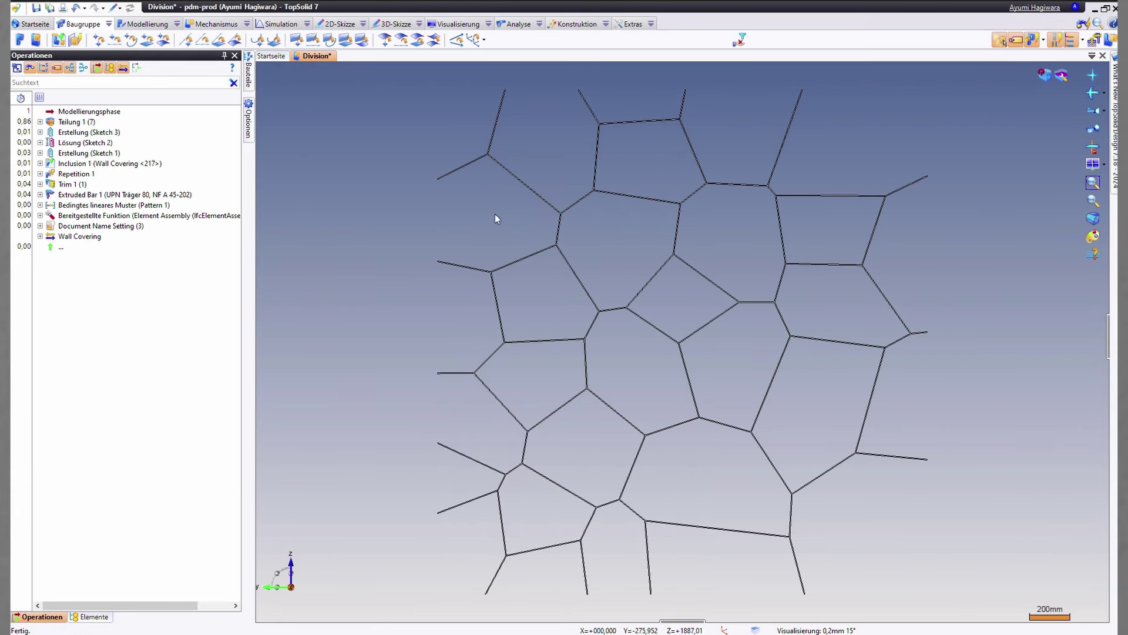
scroll(494, 213, "up", 5)
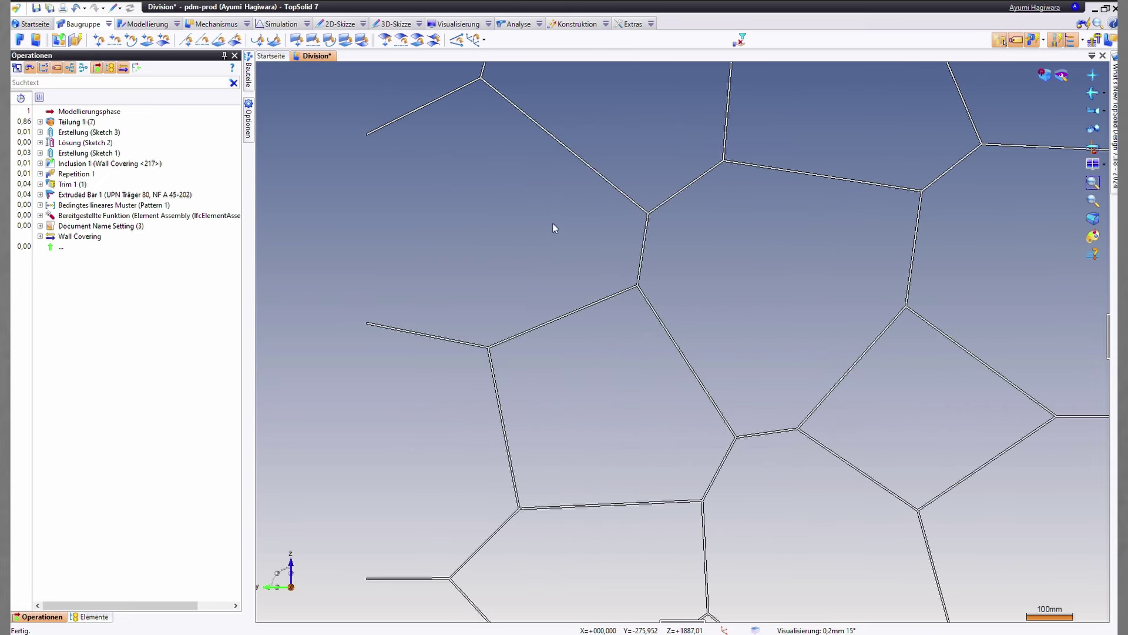
scroll(587, 244, "up", 1)
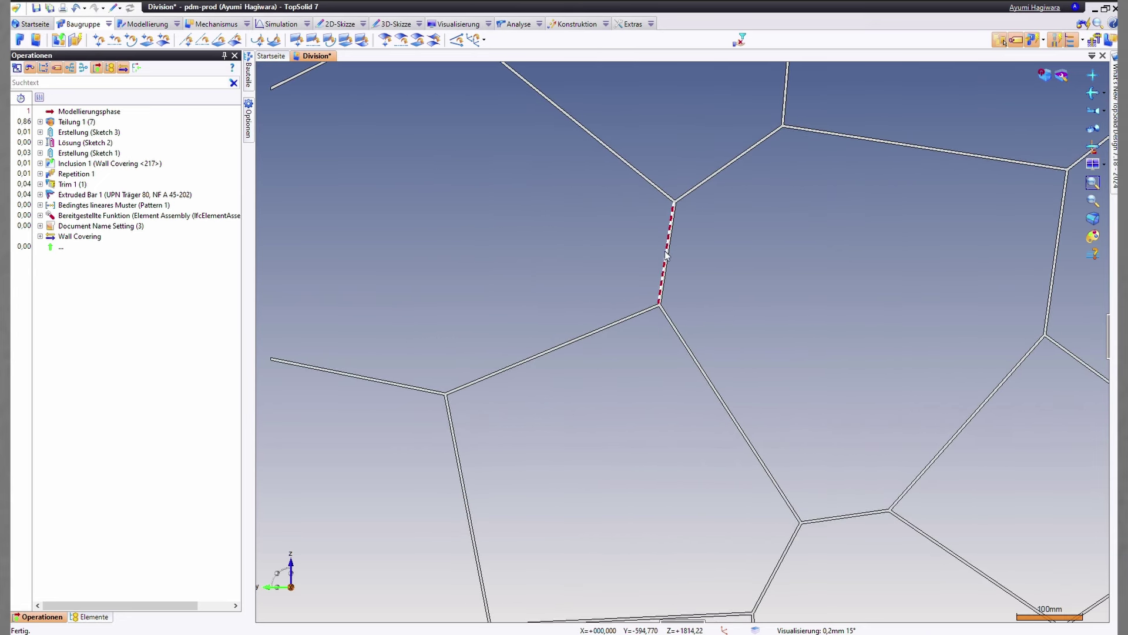
Edit Teilung 1 to keep Beide regions, and highlight a panel piece and the joint network among the assembly's parts
left_click(90, 122)
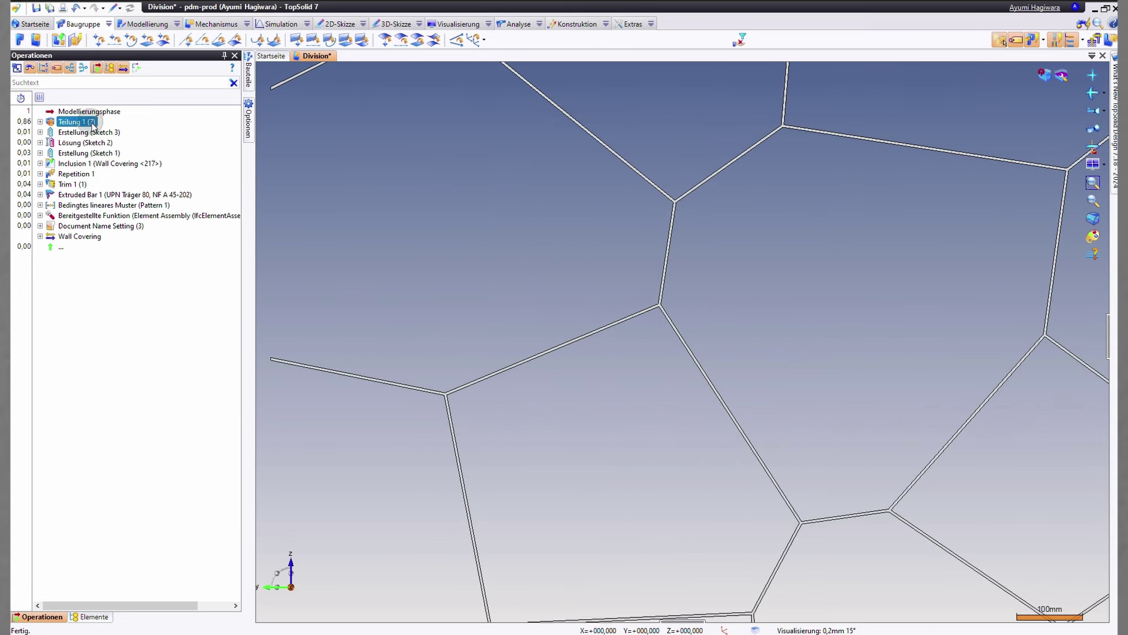
right_click(90, 123)
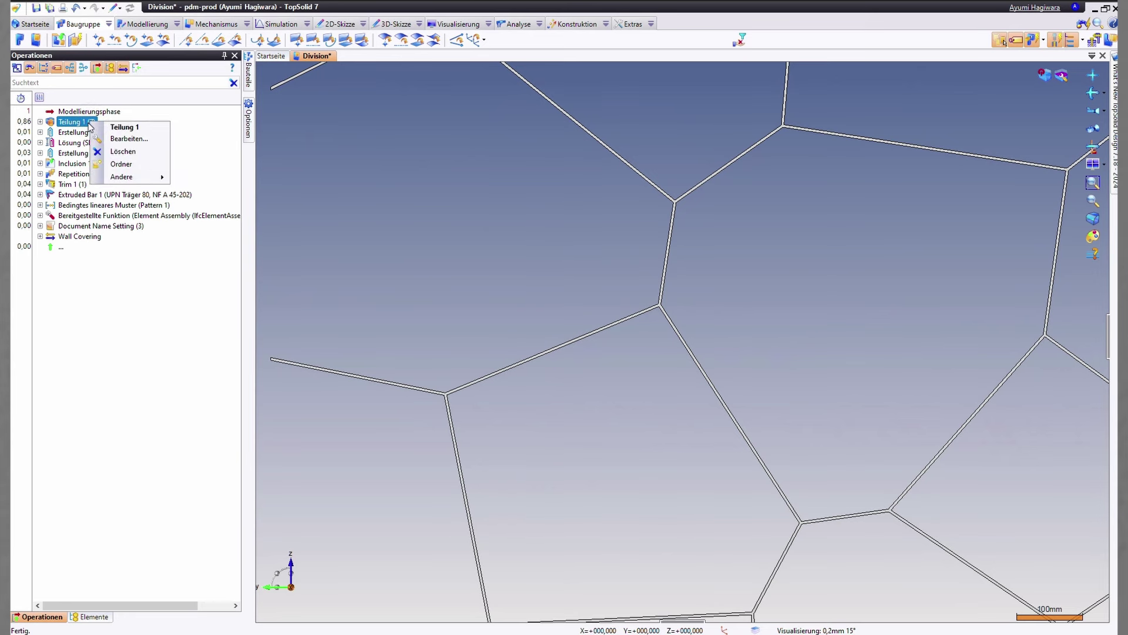
left_click(142, 139)
left_click(330, 233)
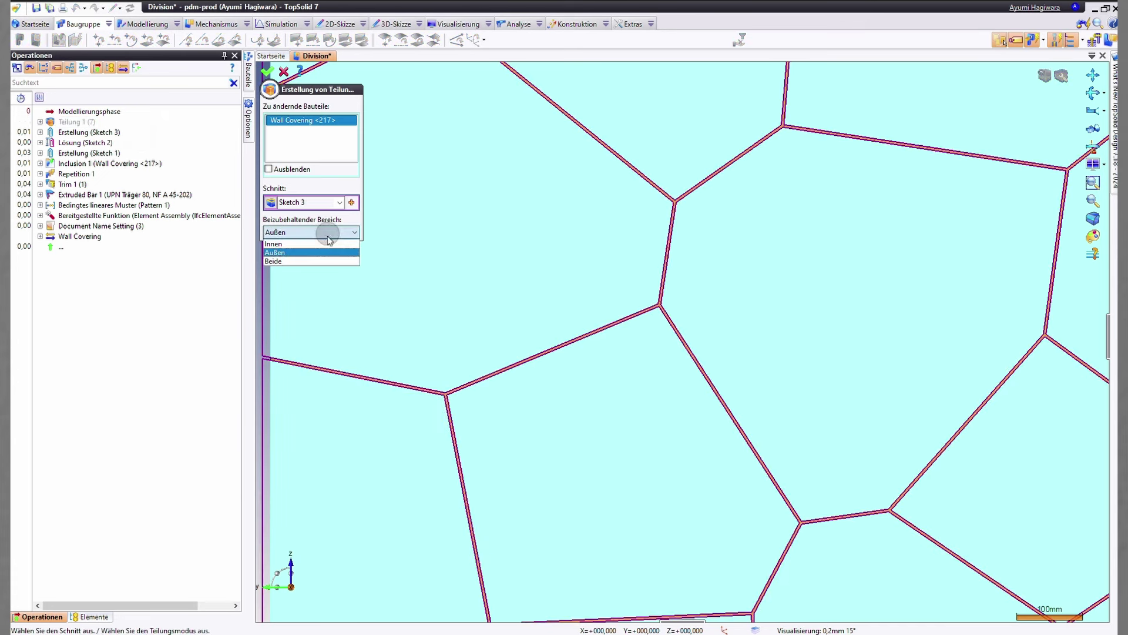
left_click(282, 262)
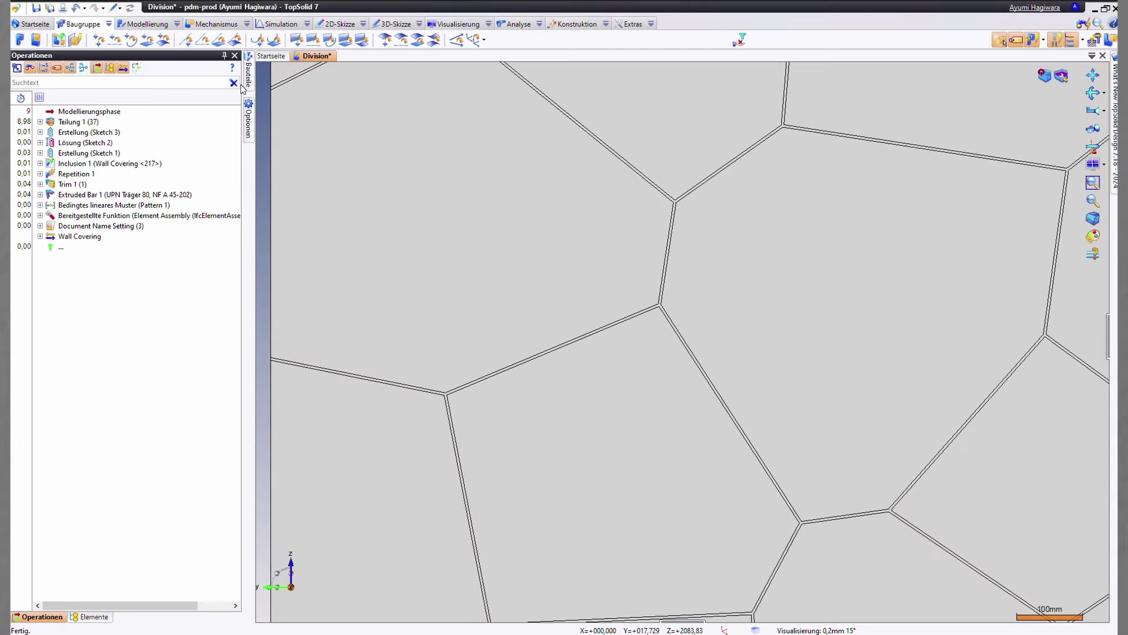
left_click(91, 616)
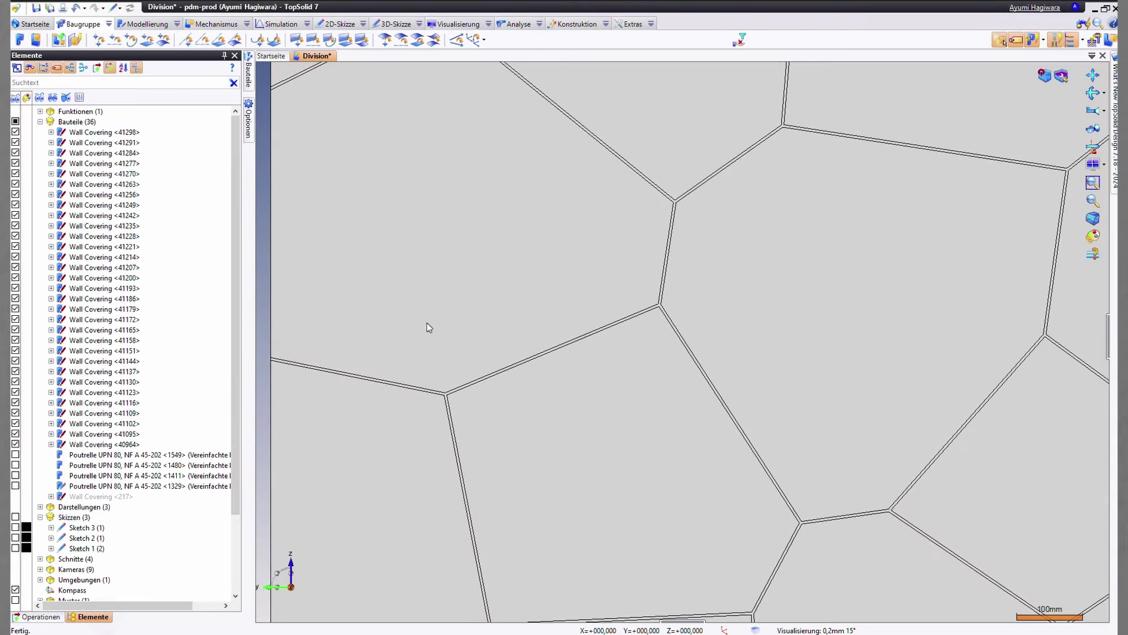
scroll(484, 342, "down", 2)
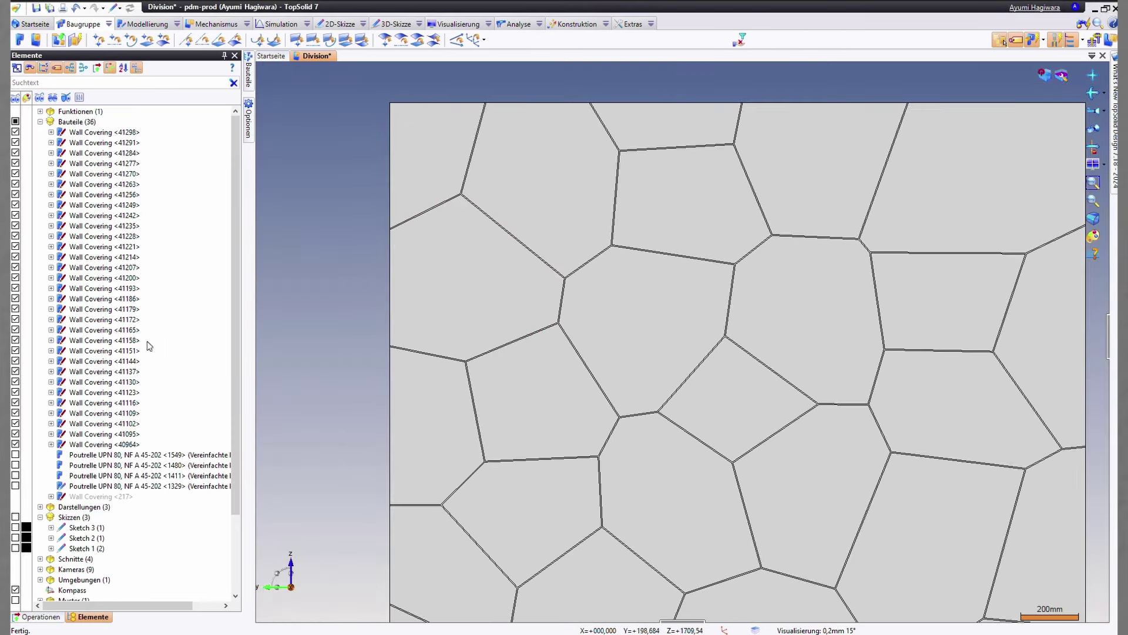
left_click(114, 143)
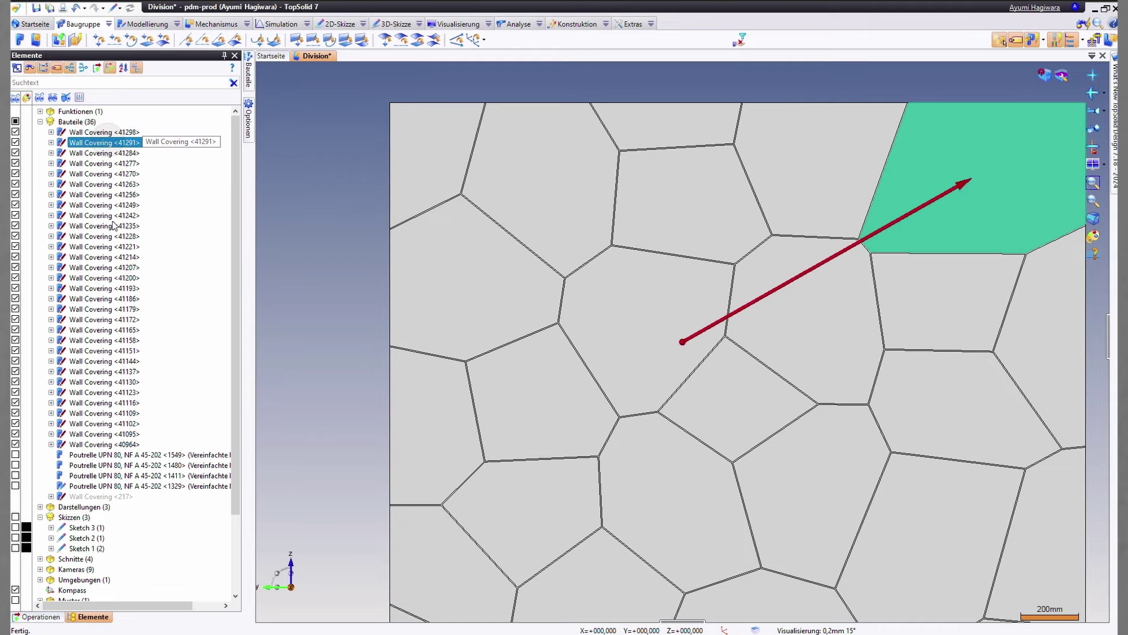
left_click(105, 445)
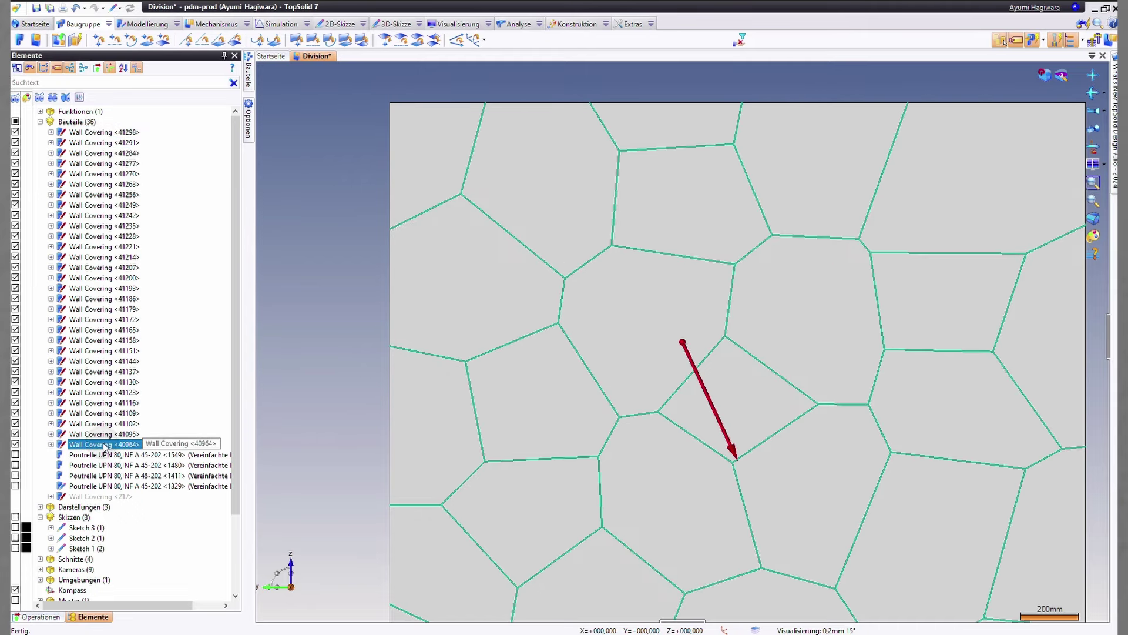
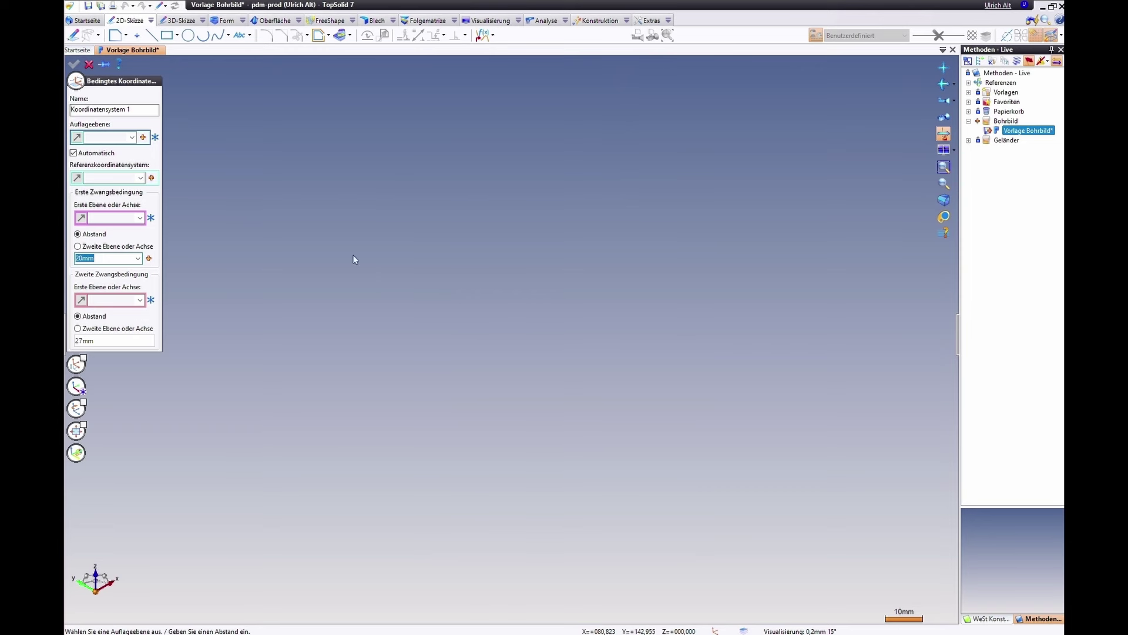
In Vorlage Bohrbild, create a constrained coordinate system on the absolute XY plane, 20 mm from the X axis and 27 mm from the Y axis
left_click(132, 137)
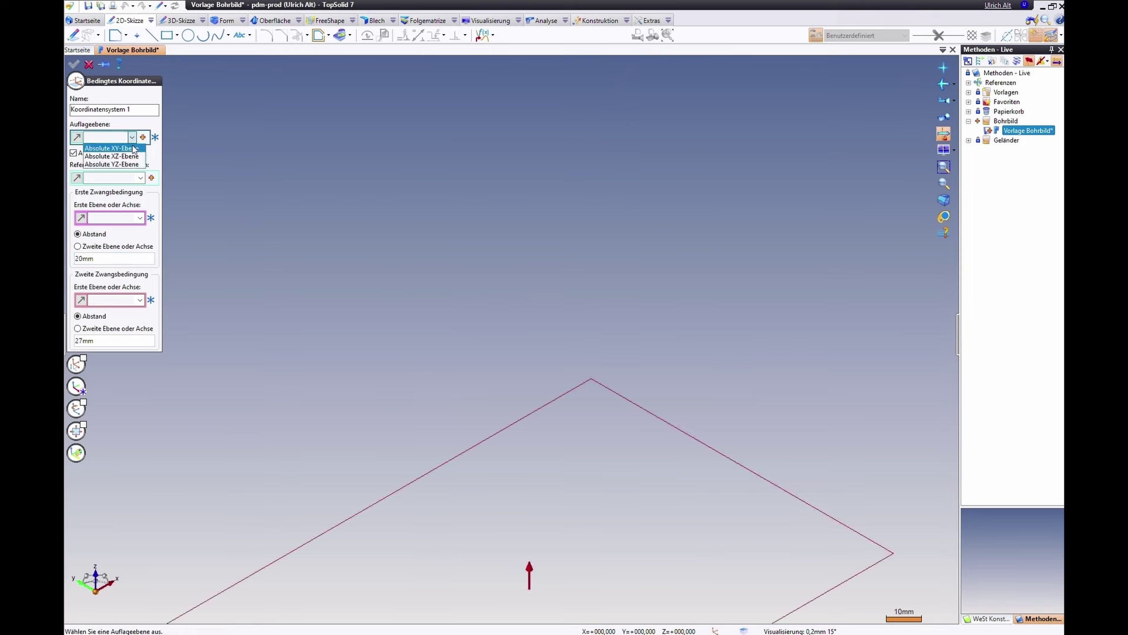
left_click(133, 148)
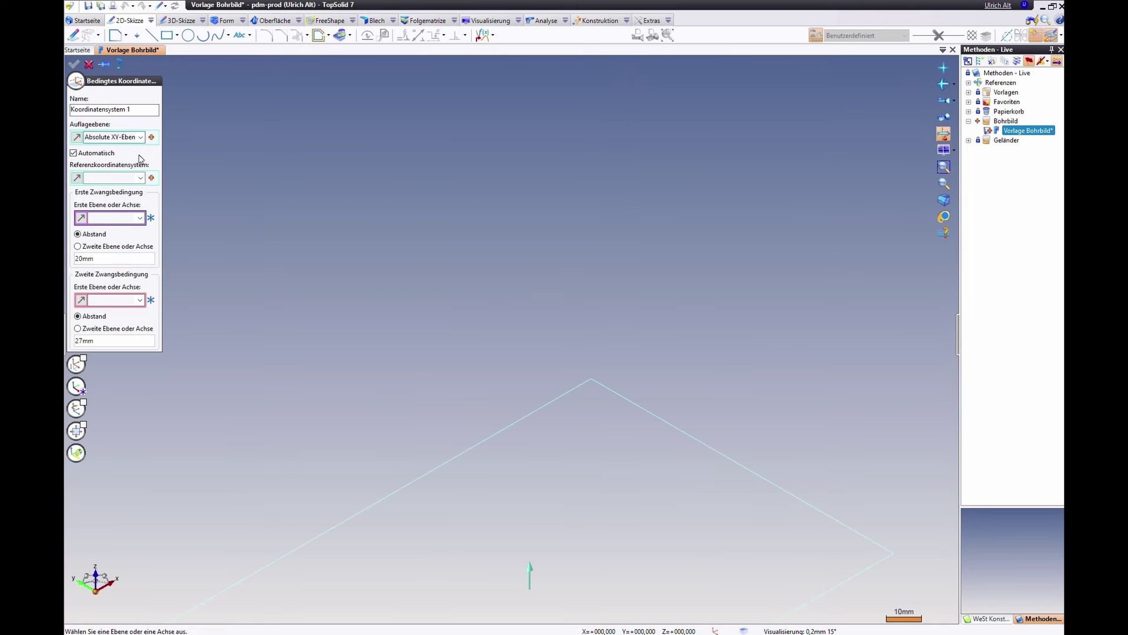
scroll(412, 236, "down", 2)
left_click(140, 218)
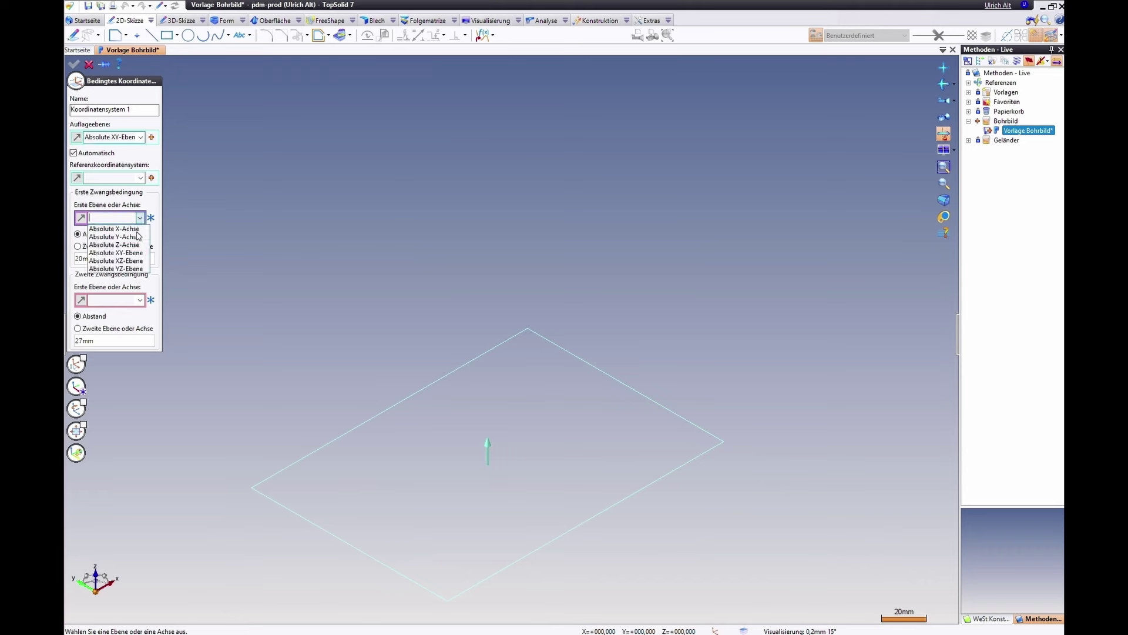
left_click(109, 228)
left_click(116, 259)
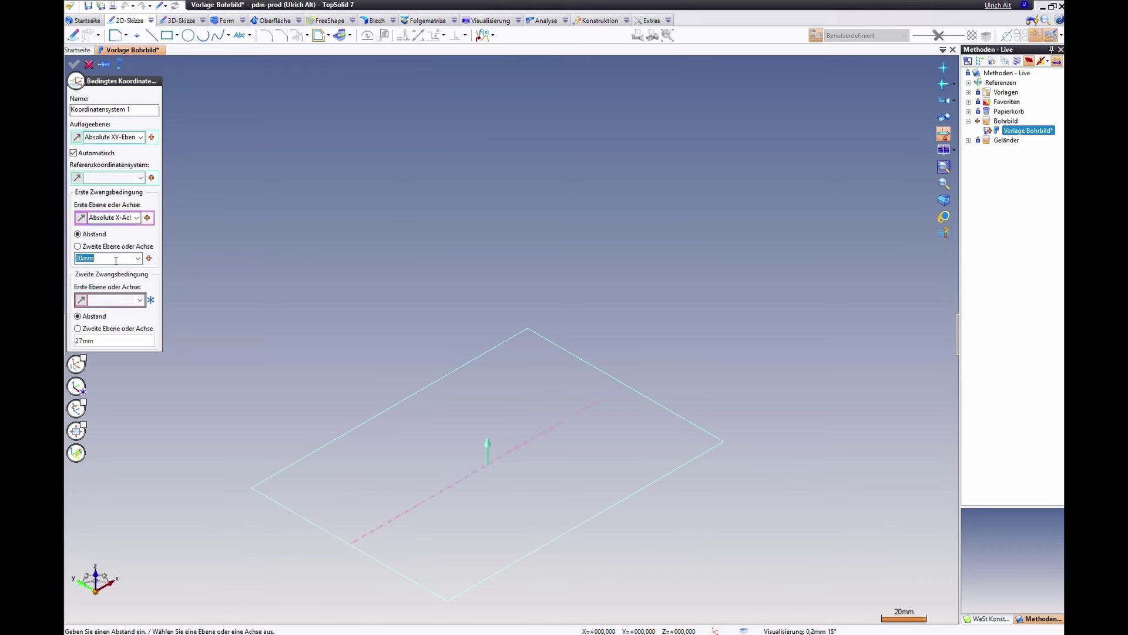
left_click(140, 300)
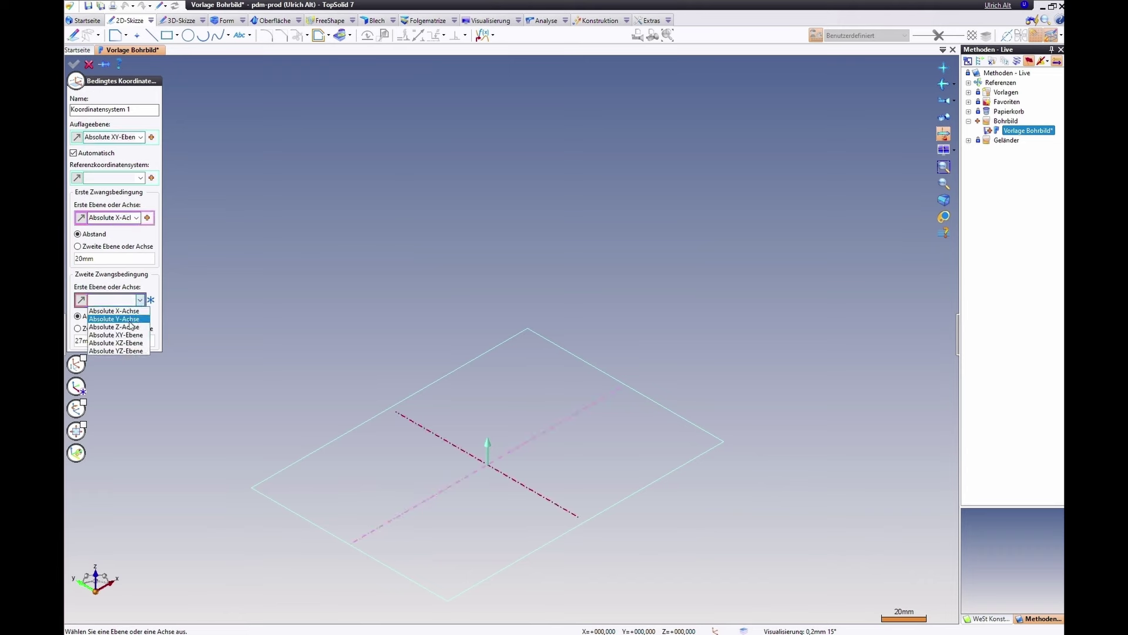
left_click(130, 321)
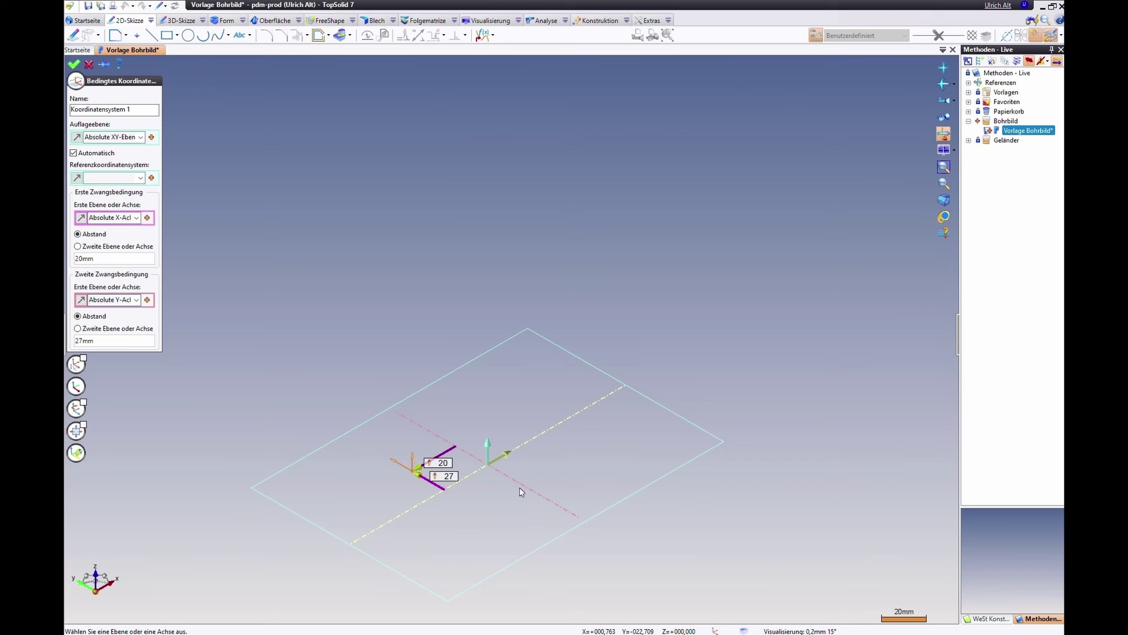
scroll(514, 485, "up", 2)
middle_click_drag(508, 485, 526, 412)
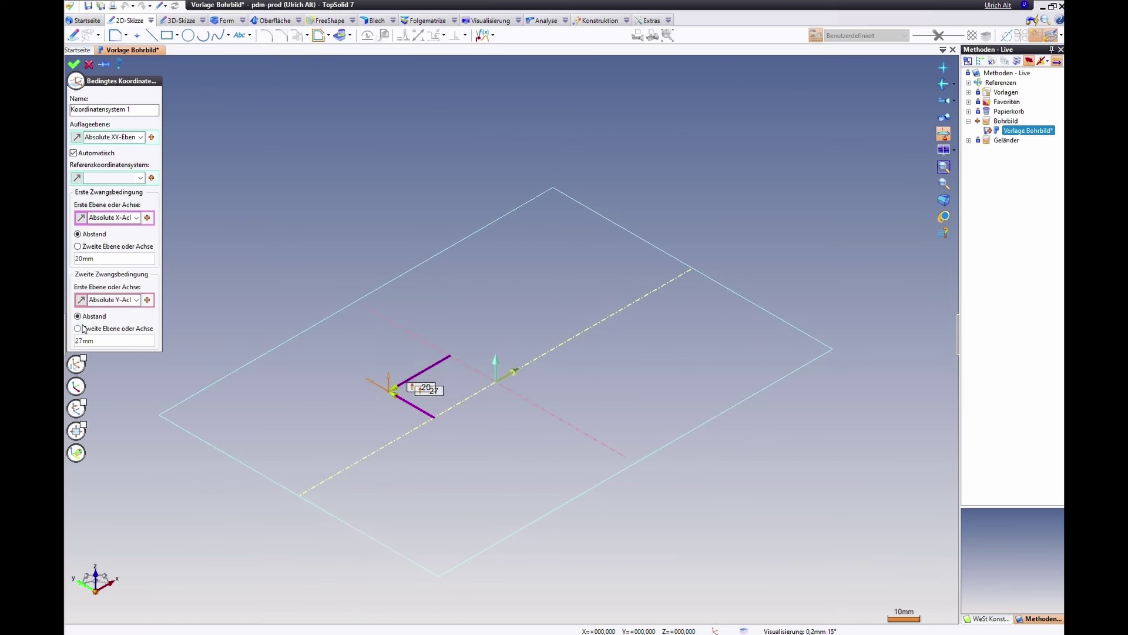
left_click(74, 65)
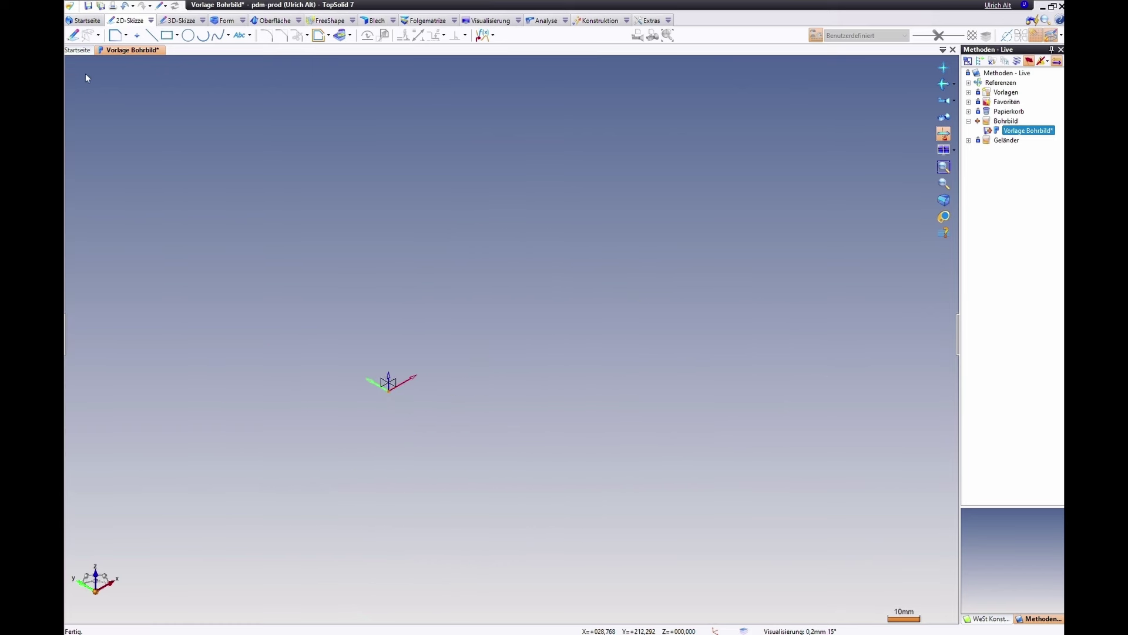
Rename the constrained coordinate system as POS
right_click(404, 380)
left_click(411, 445)
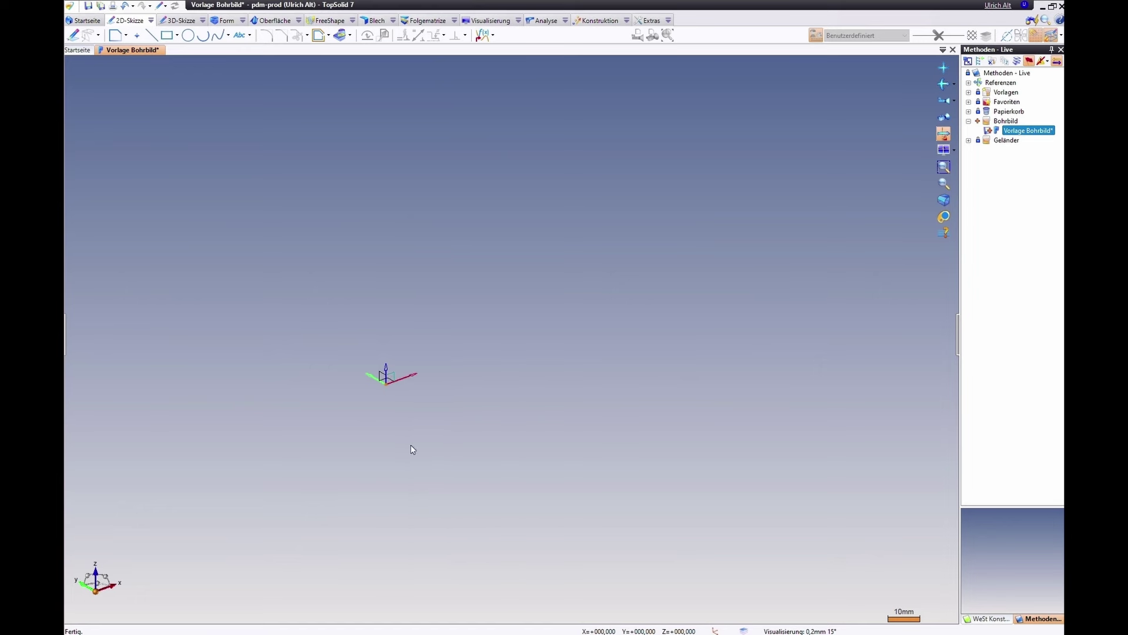
left_click(138, 109)
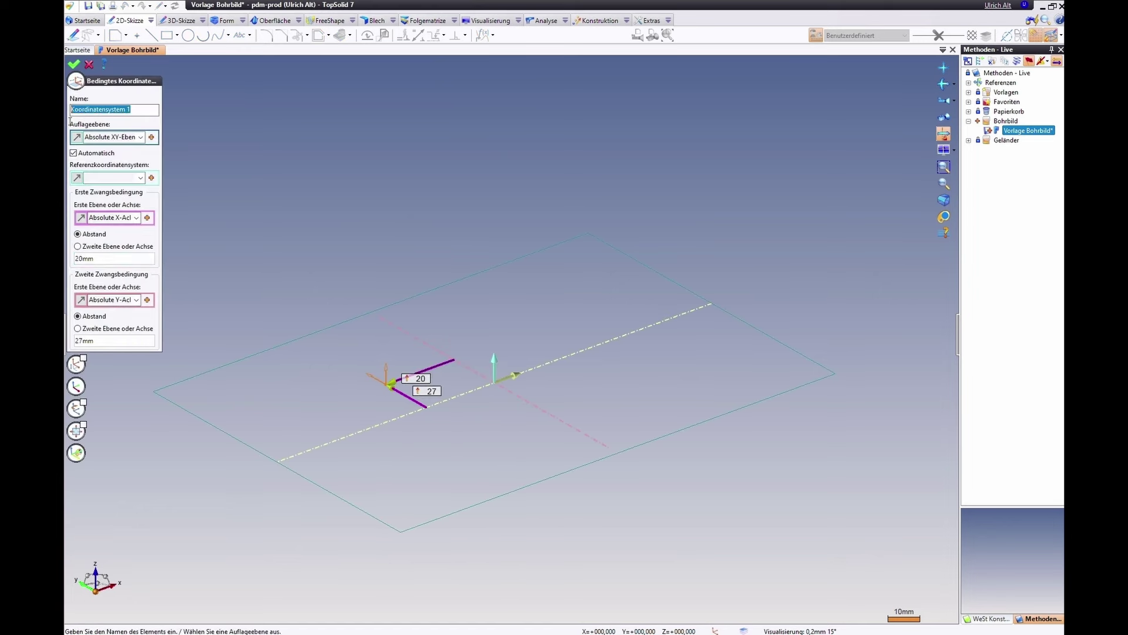
type("POS")
left_click(74, 65)
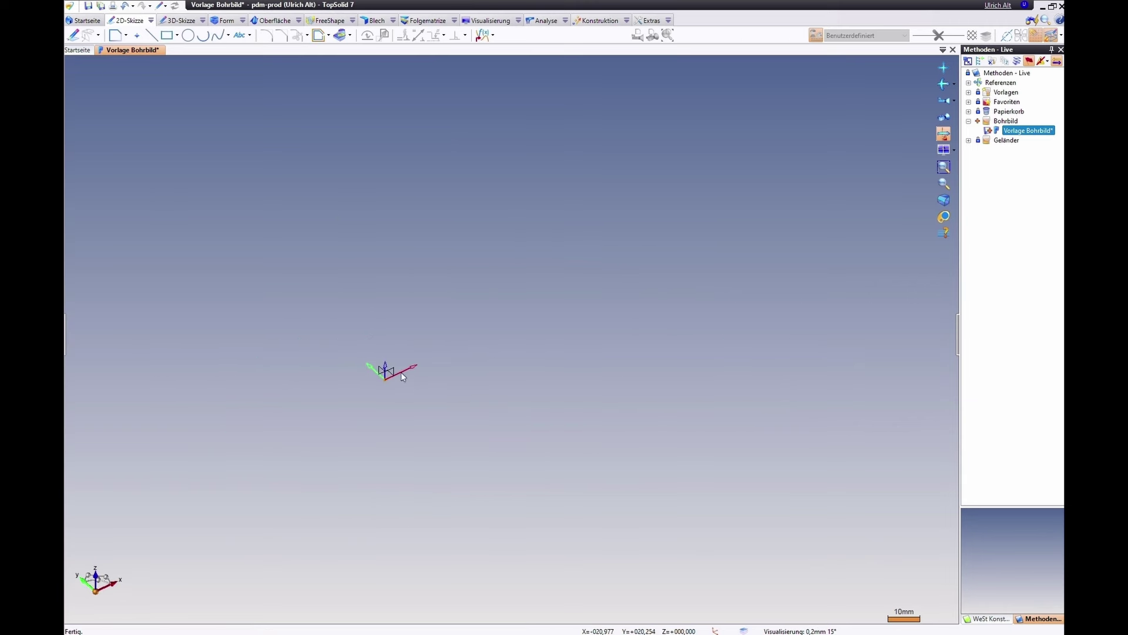
Start a 2D sketch and set its support plane to the XY plane of POS and its origin point to POS
left_click(74, 35)
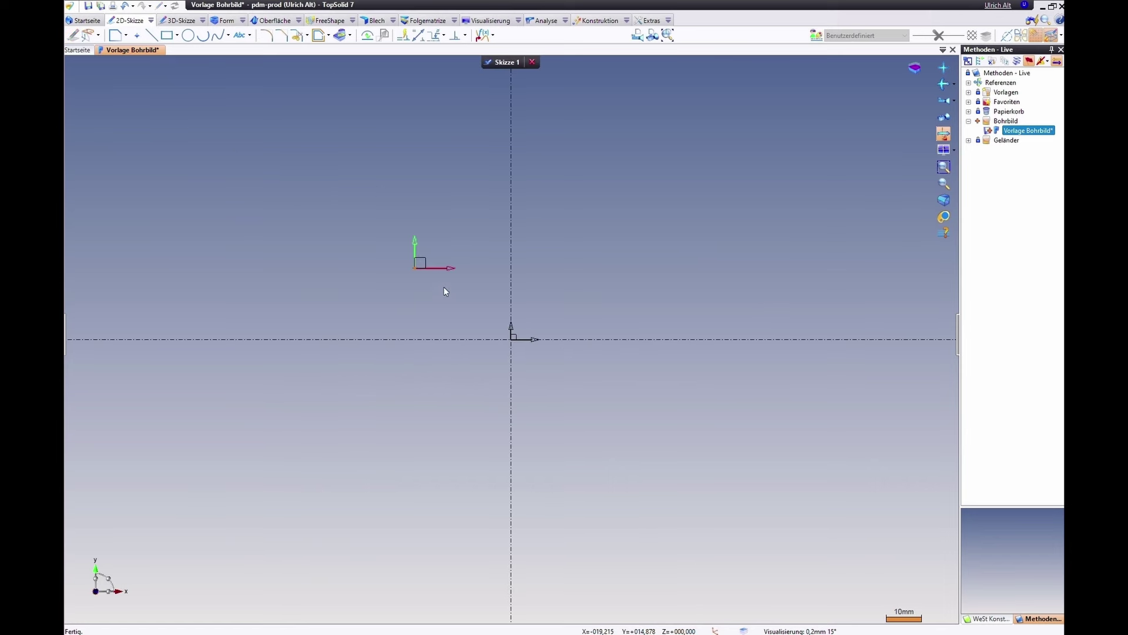
left_click(88, 35)
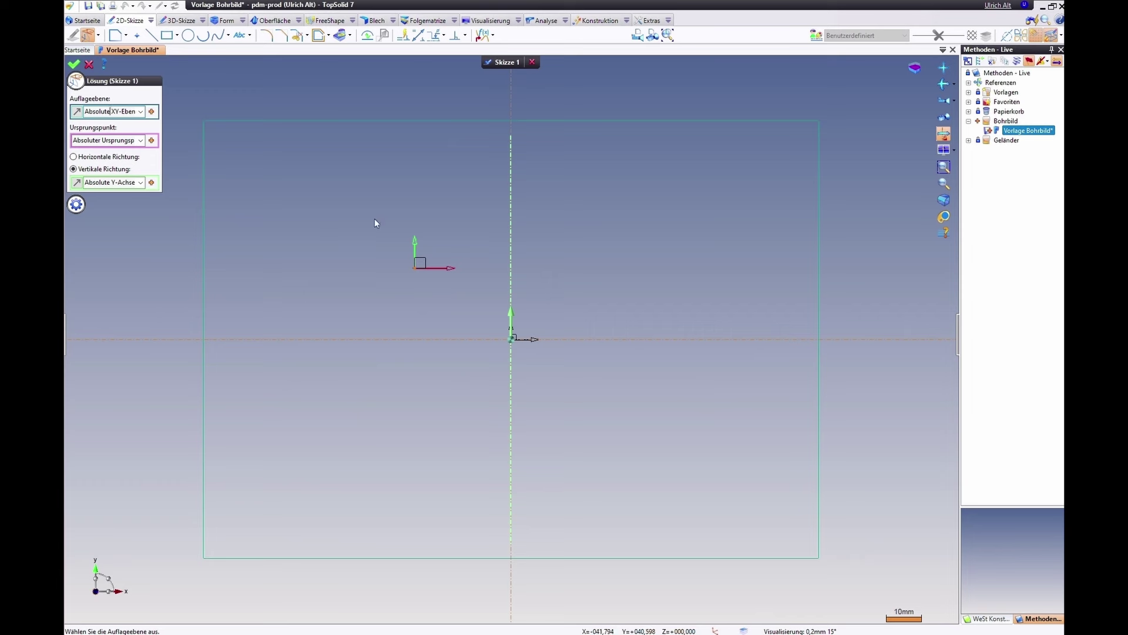
left_click(425, 265)
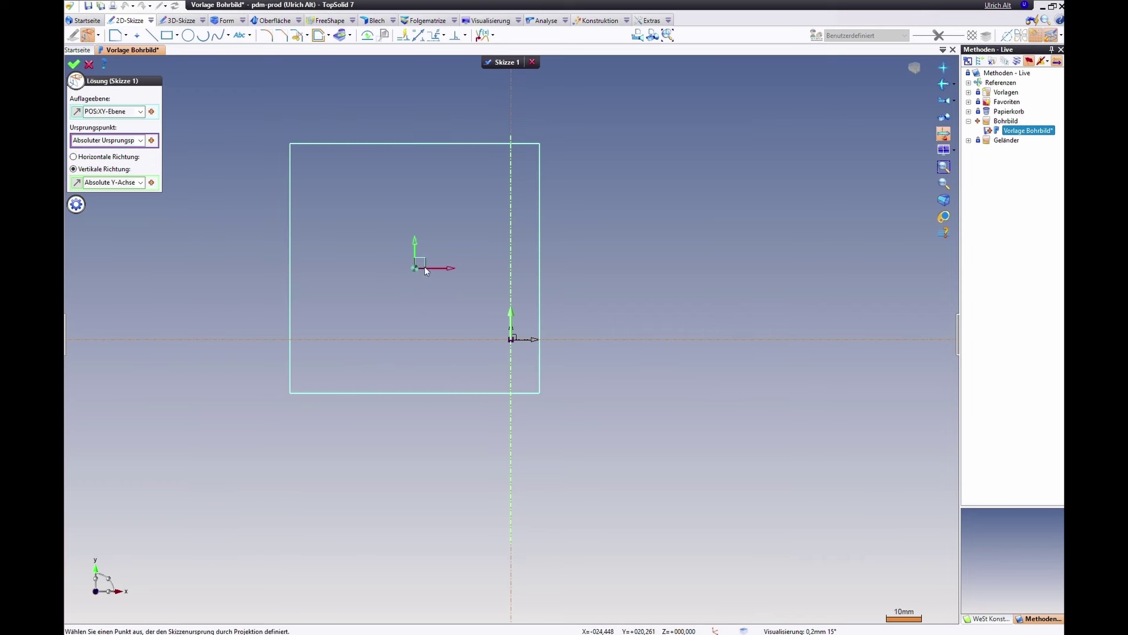
middle_click_drag(421, 277, 442, 250)
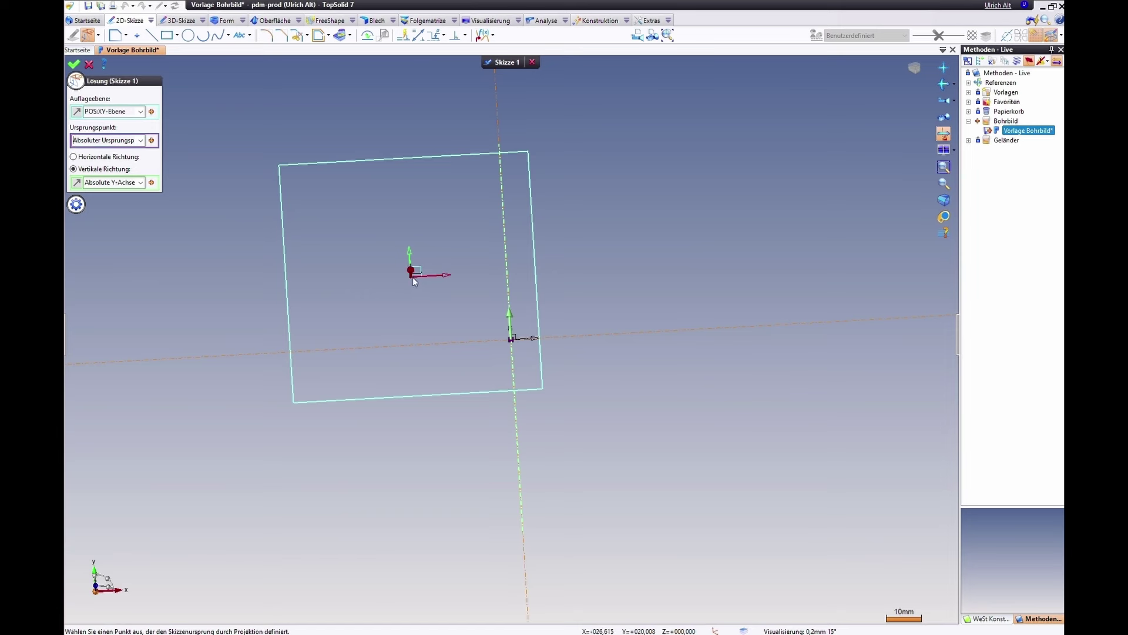
left_click(141, 140)
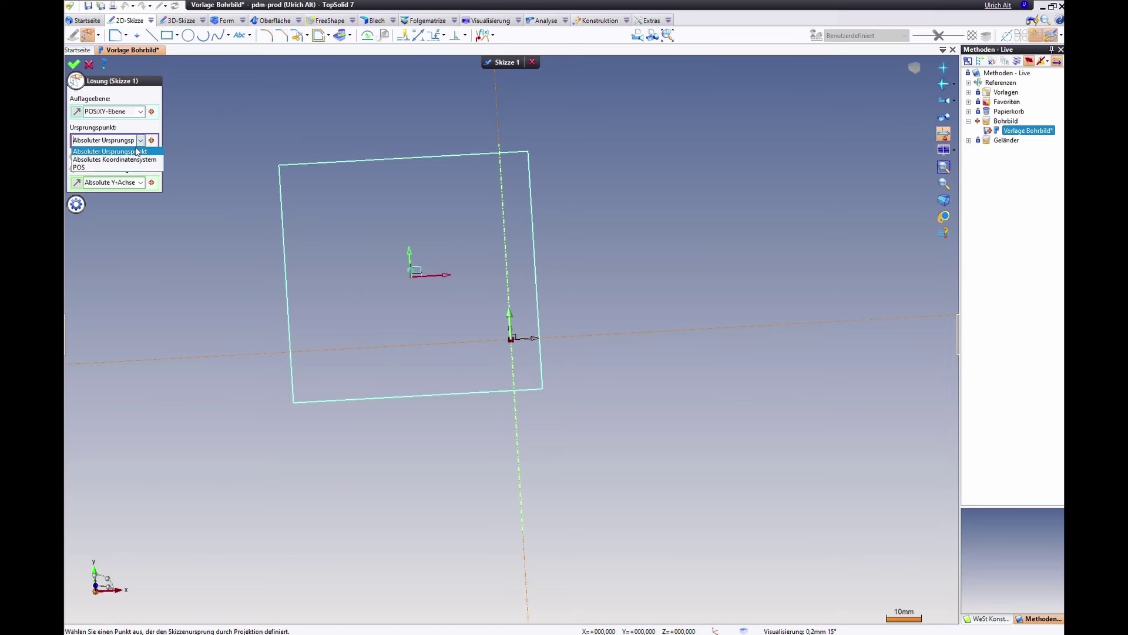
left_click(125, 168)
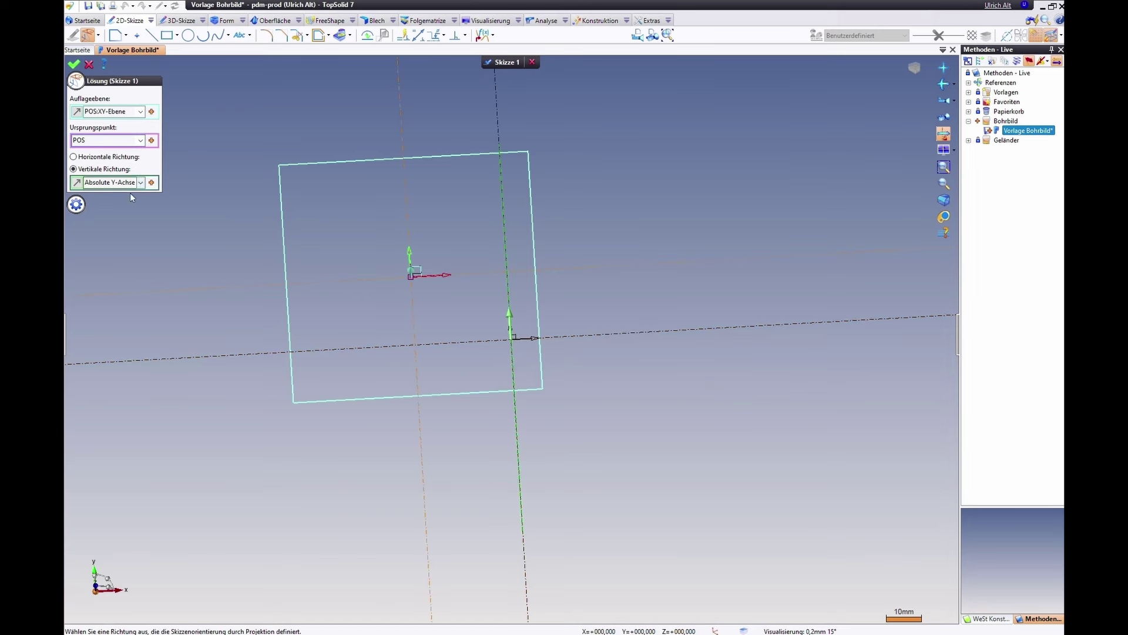
Orient the sketch with the POS X axis as its horizontal direction and confirm the sketch placement
left_click(117, 157)
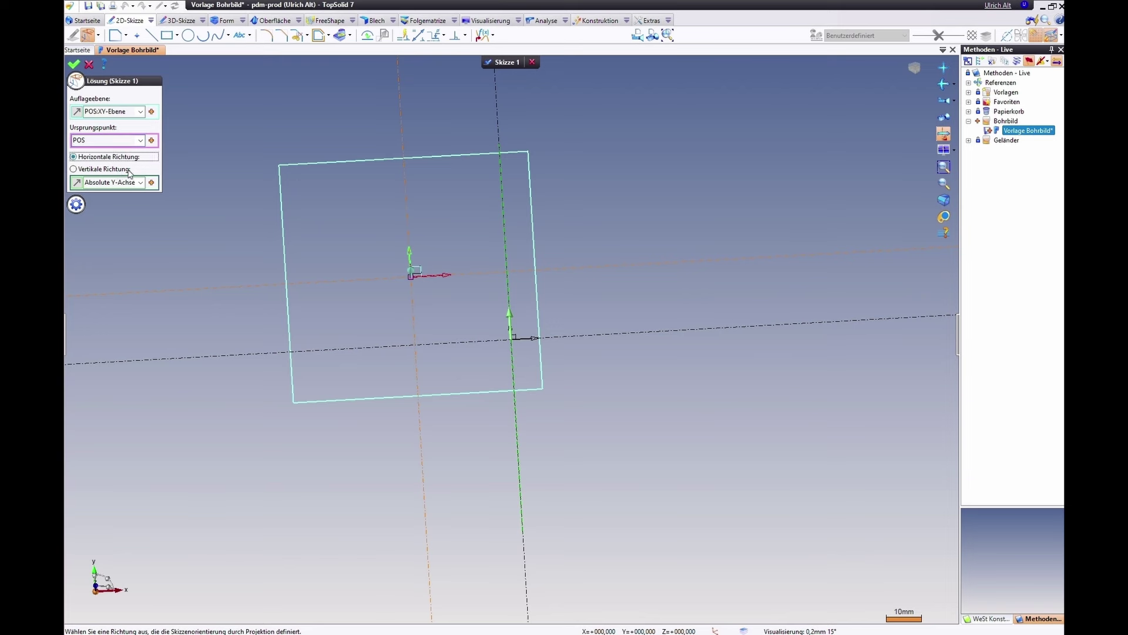
left_click(441, 276)
left_click(74, 64)
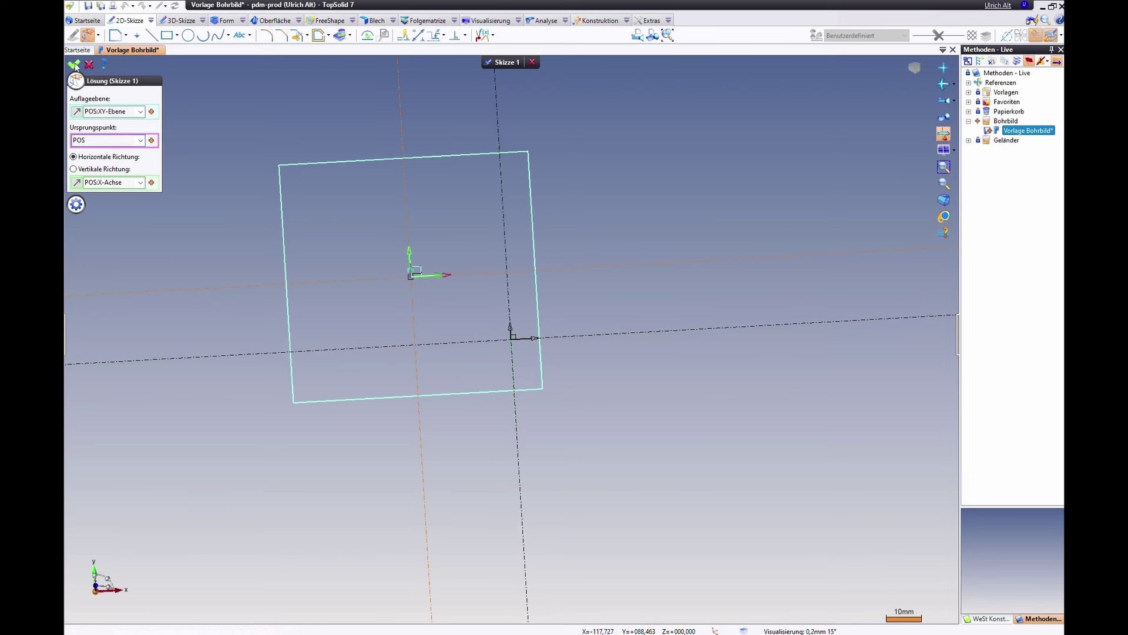
Sketch a rectangle about 380 by 300 mm, centred on the sketch origin
scroll(523, 226, "down", 5)
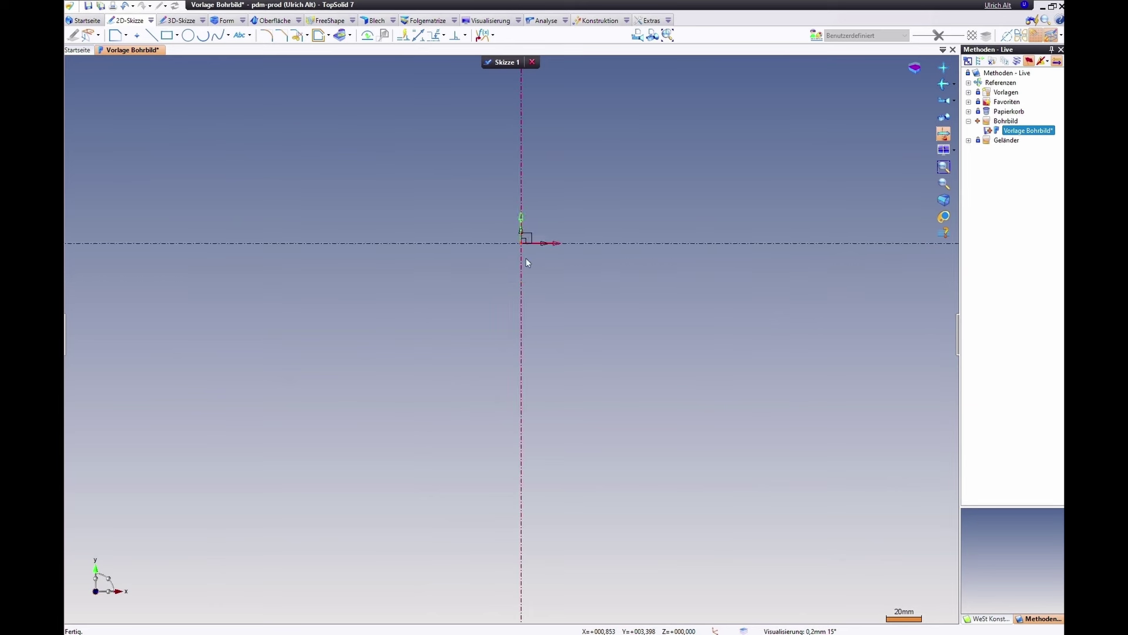
mouse_move(529, 262)
middle_mouse_down()
mouse_move(494, 398)
mouse_move(495, 383)
middle_mouse_up()
scroll(493, 380, "down", 1)
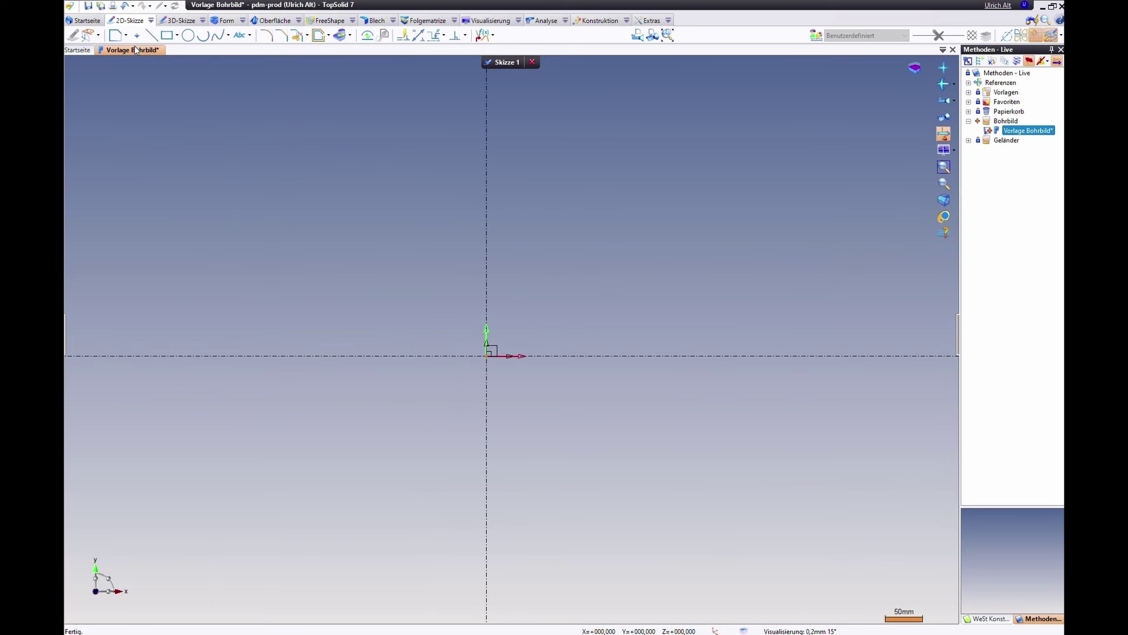
left_click(169, 36)
left_click(345, 245)
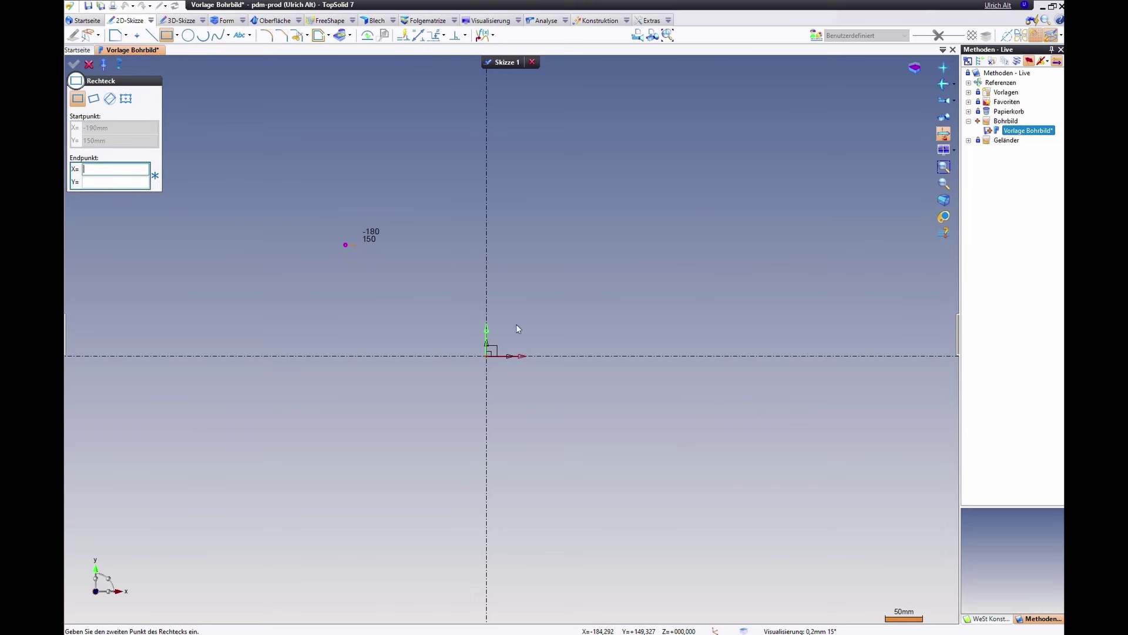
left_click(629, 466)
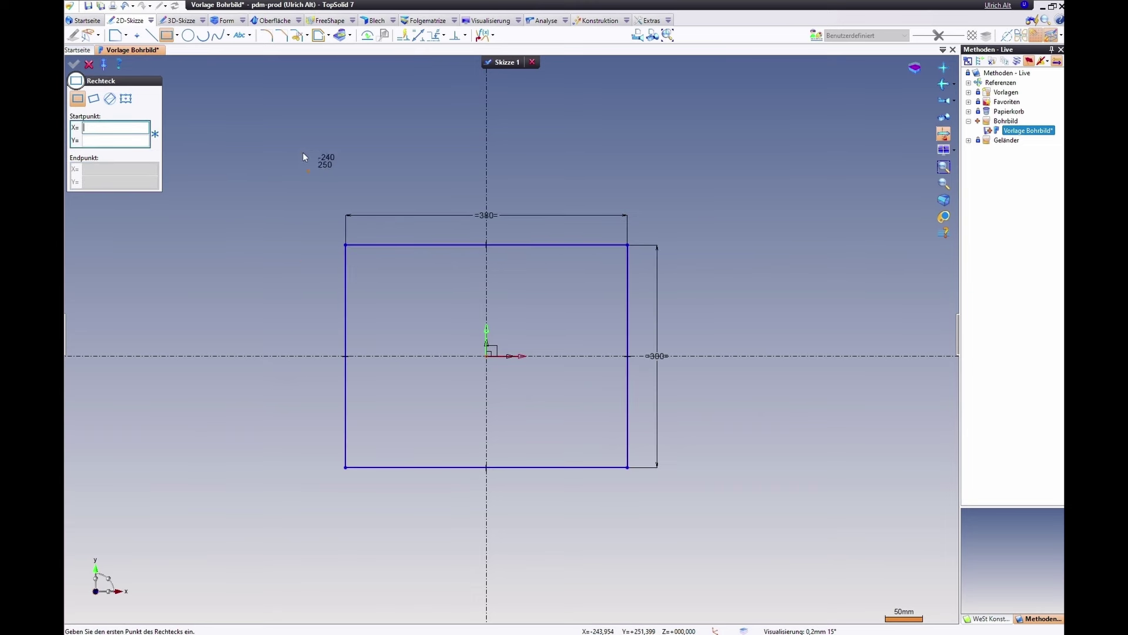
key("Escape")
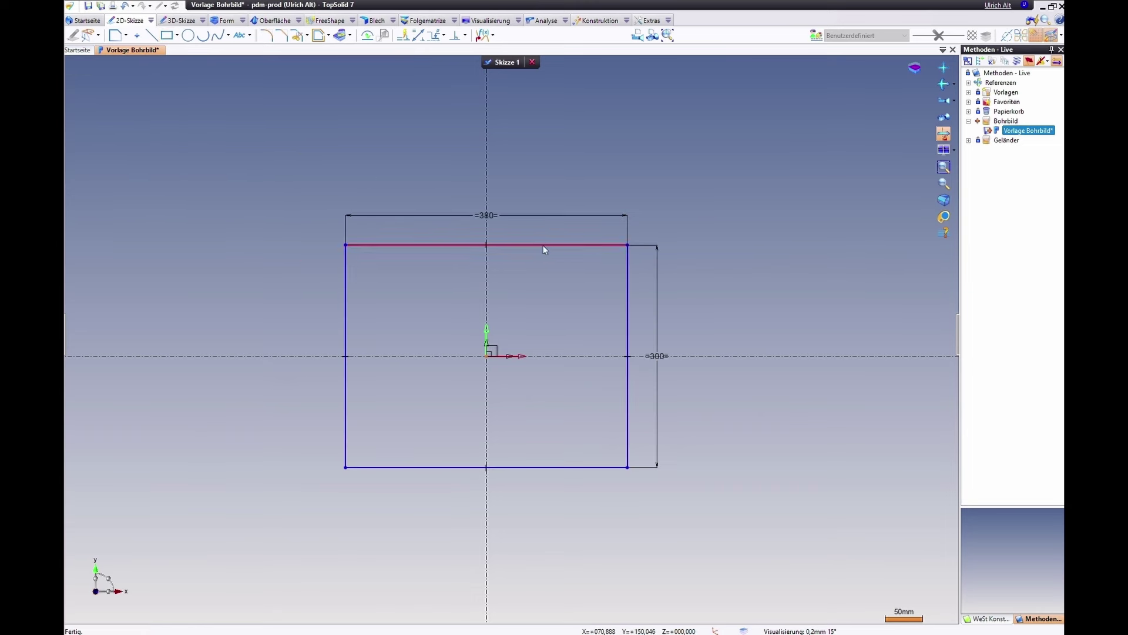
Set the rectangle's width to the parameter L1=100 mm and its height to L2=80 mm
double_click(492, 217)
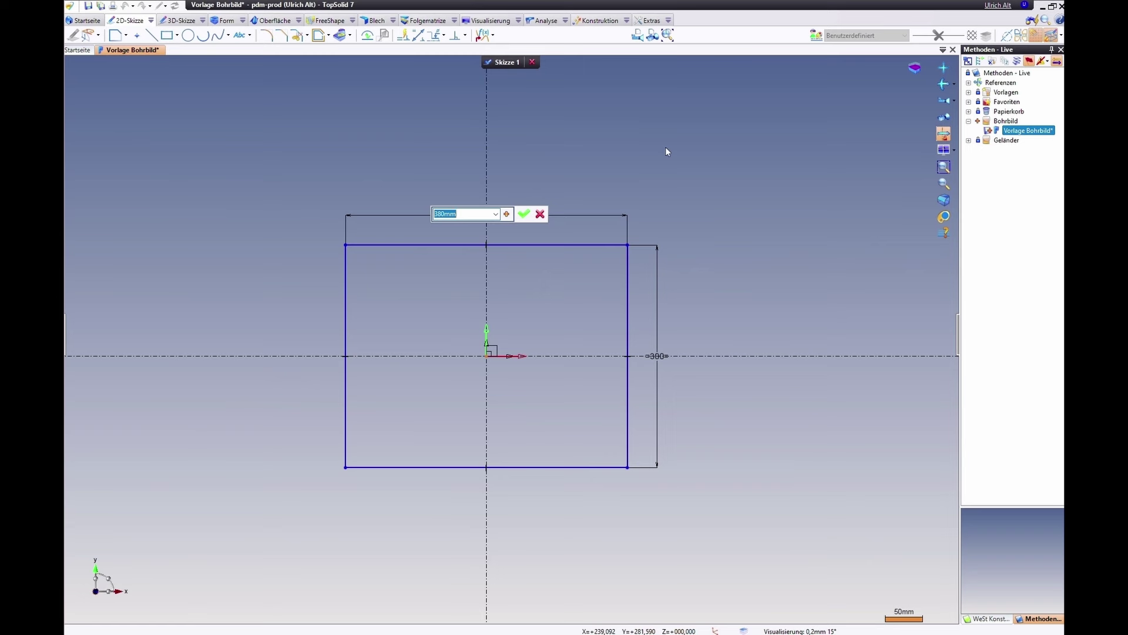
type("L1=100")
key("Return")
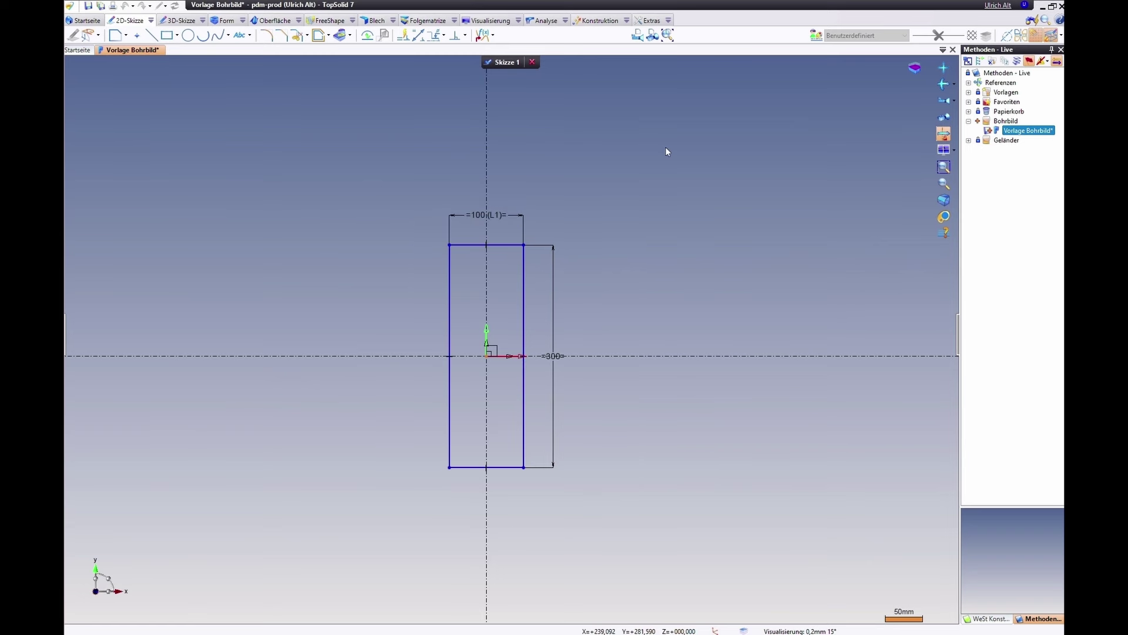
left_click(558, 355)
type("L")
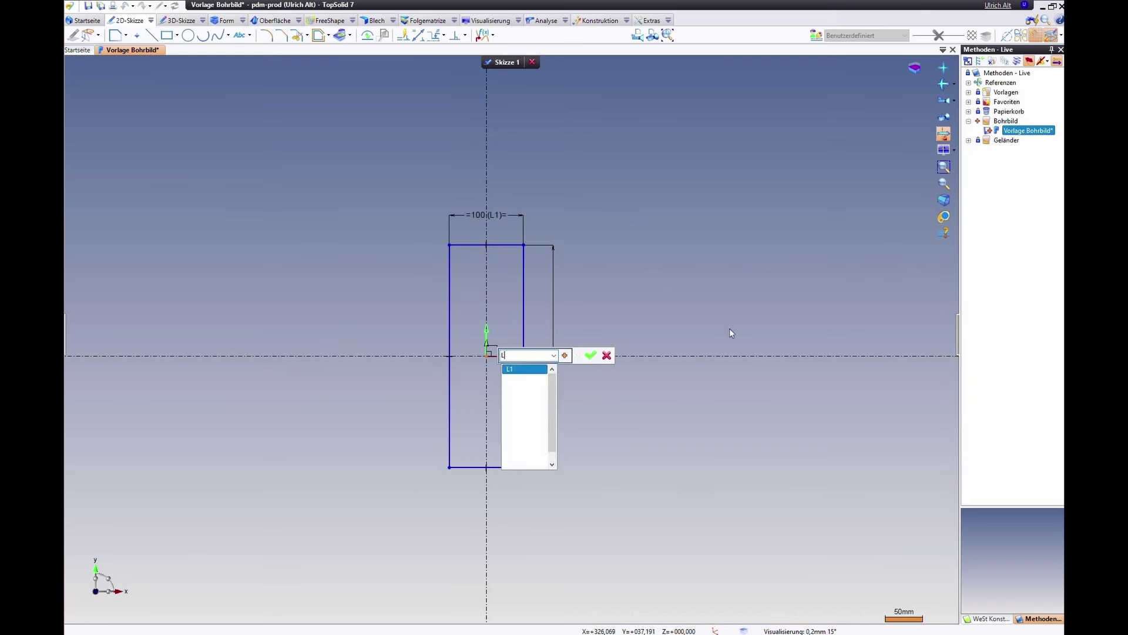
type("2=80")
key("Return")
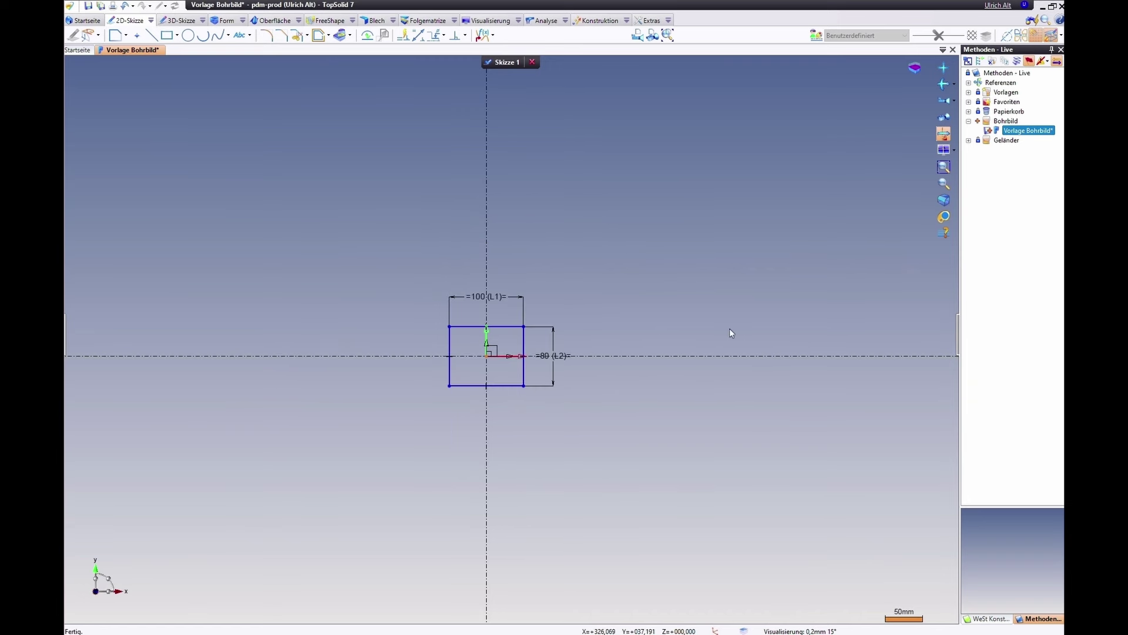
left_click_drag(405, 316, 555, 424)
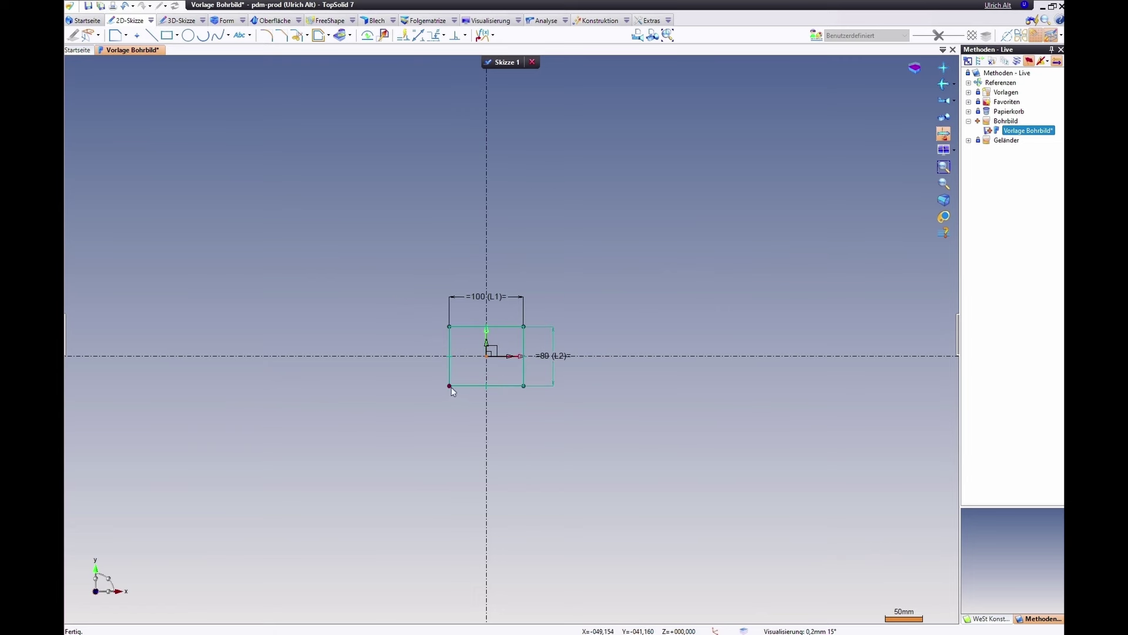
right_click(451, 387)
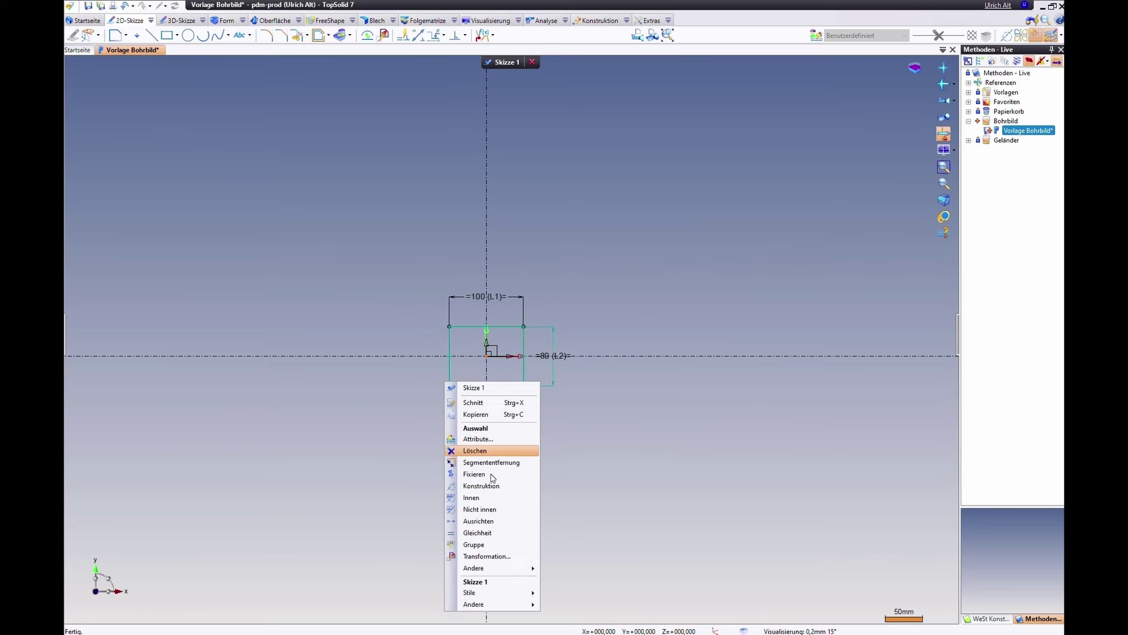
left_click(488, 510)
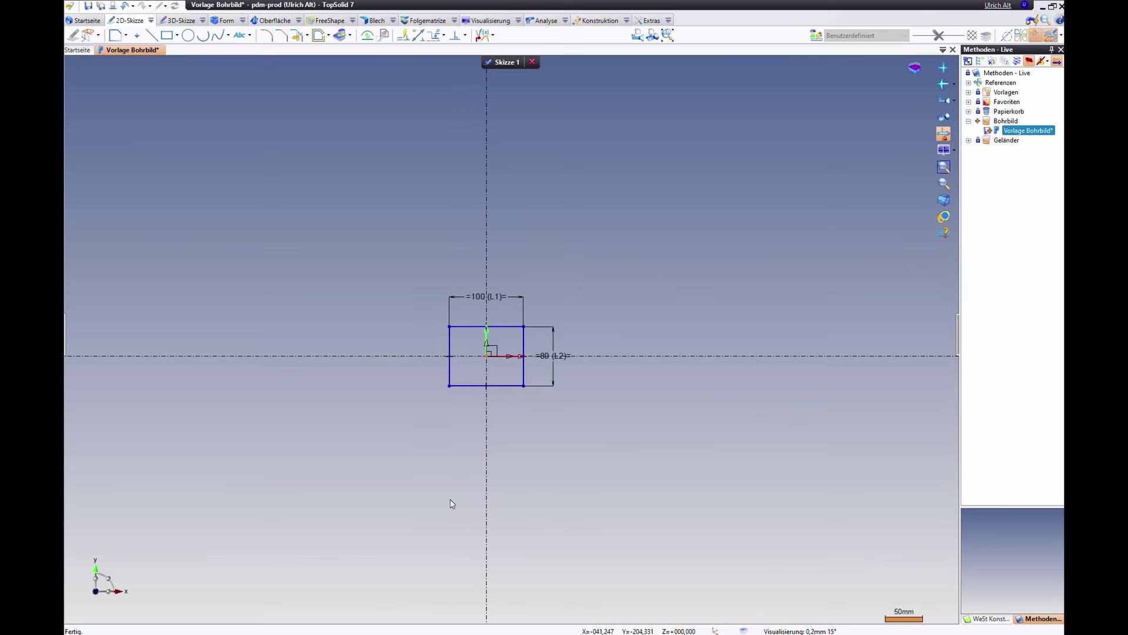
Convert the rectangle's four edges to construction geometry and finish the sketch
left_click(450, 346)
left_click(464, 328)
left_click(464, 386)
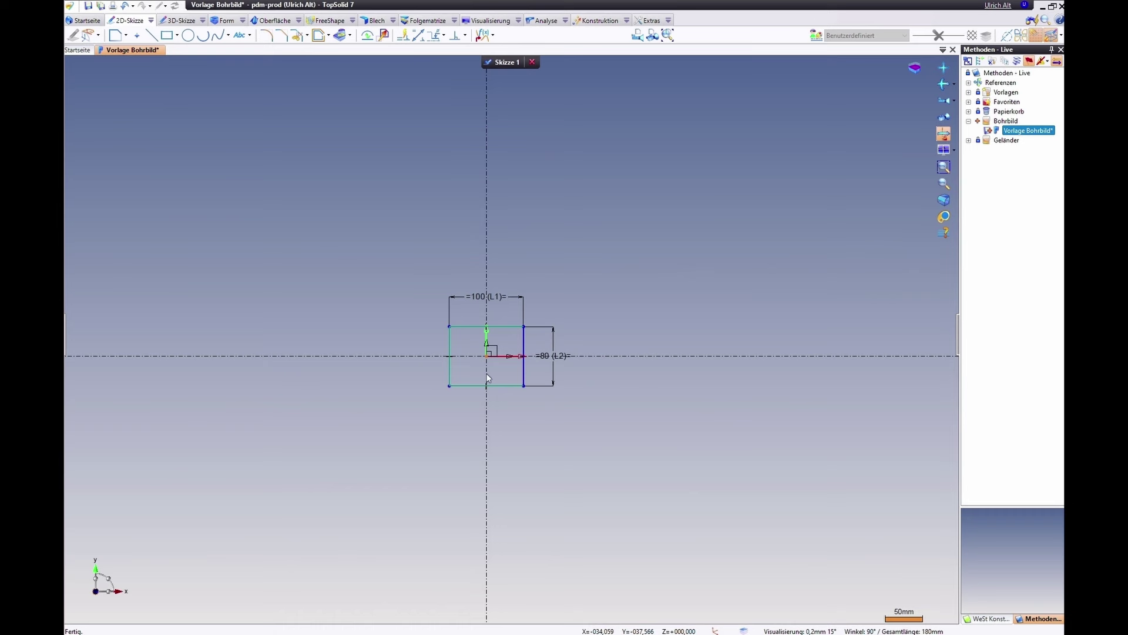
right_click(522, 363)
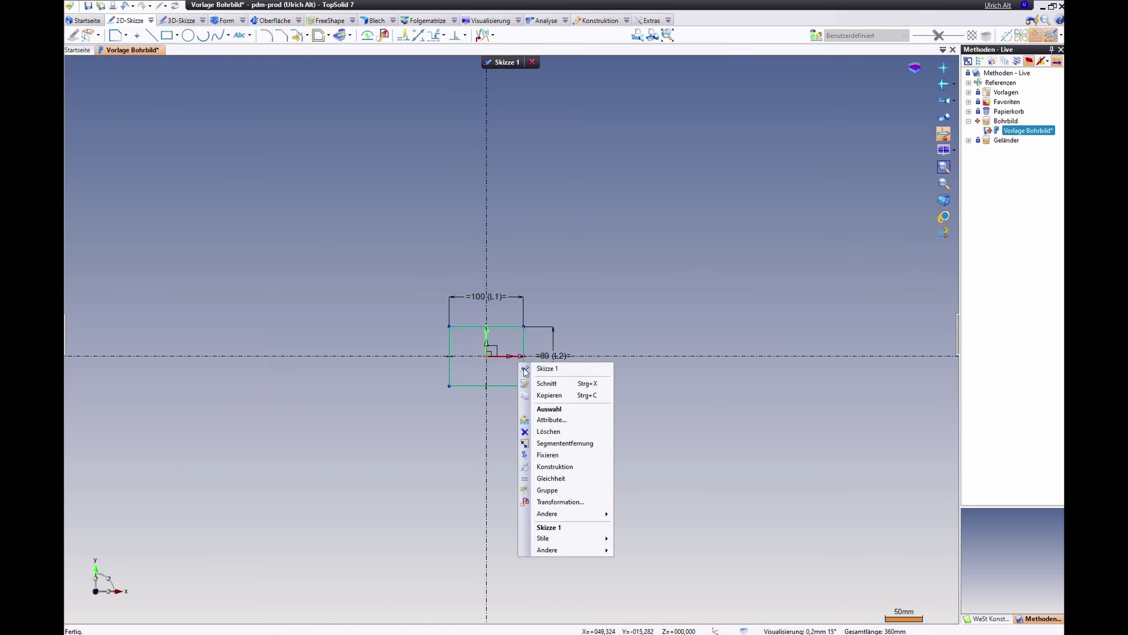
left_click(562, 467)
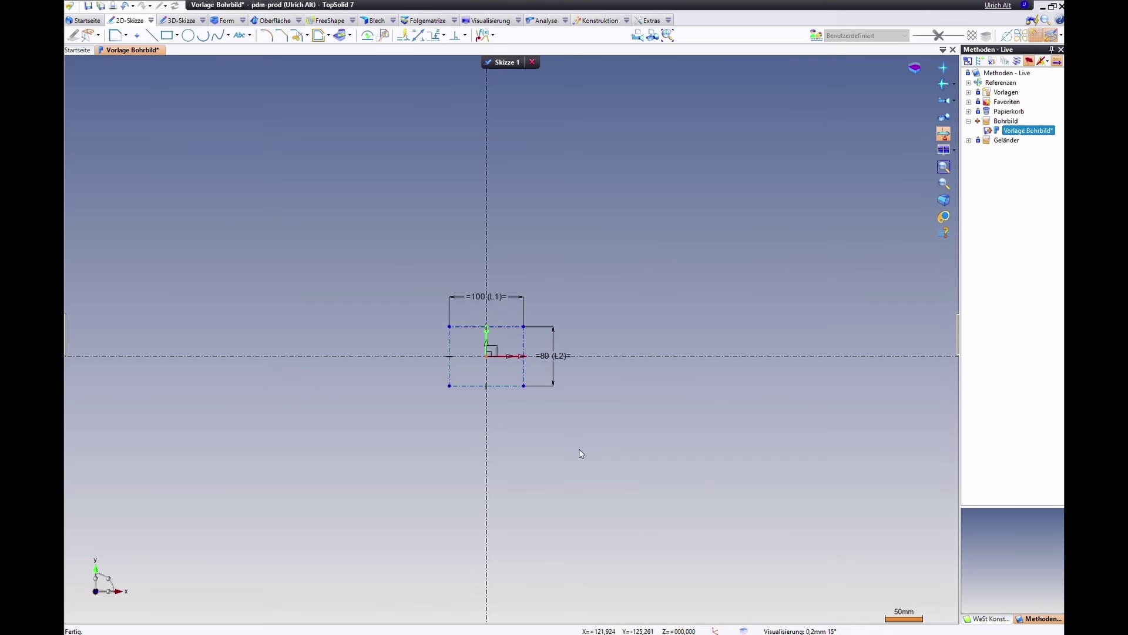
left_click(509, 65)
Create a 293 × 164 × 12 mm block with POS as origin and as orientation coordinate system, reversed so it lies below the sketch
scroll(575, 285, "up", 5)
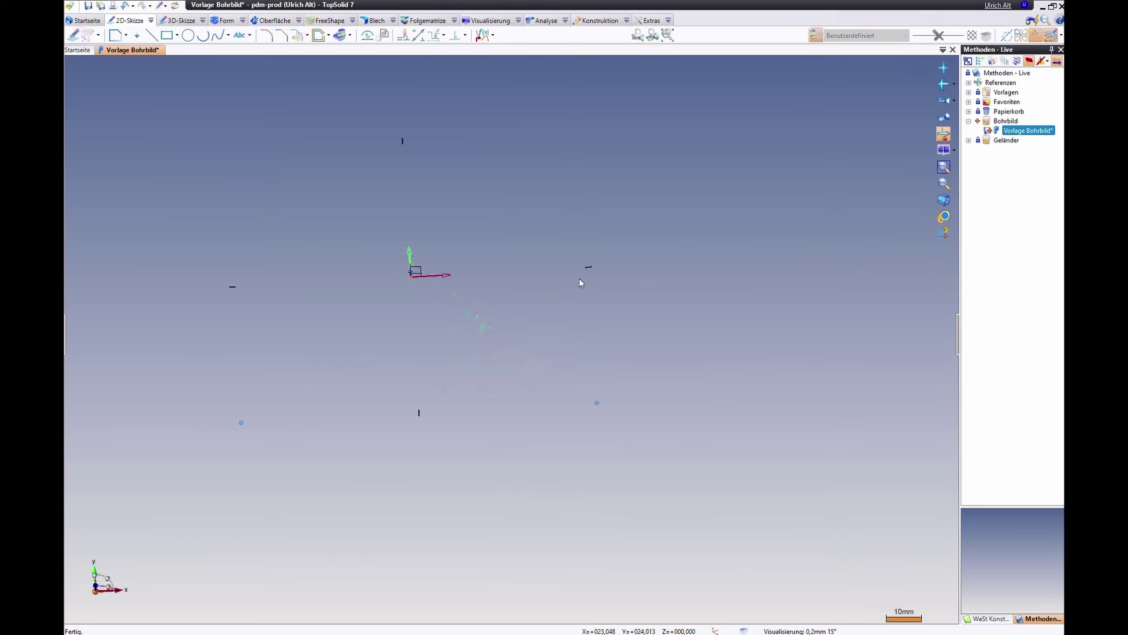
mouse_move(594, 274)
middle_mouse_down()
mouse_move(617, 234)
mouse_move(584, 252)
middle_mouse_up()
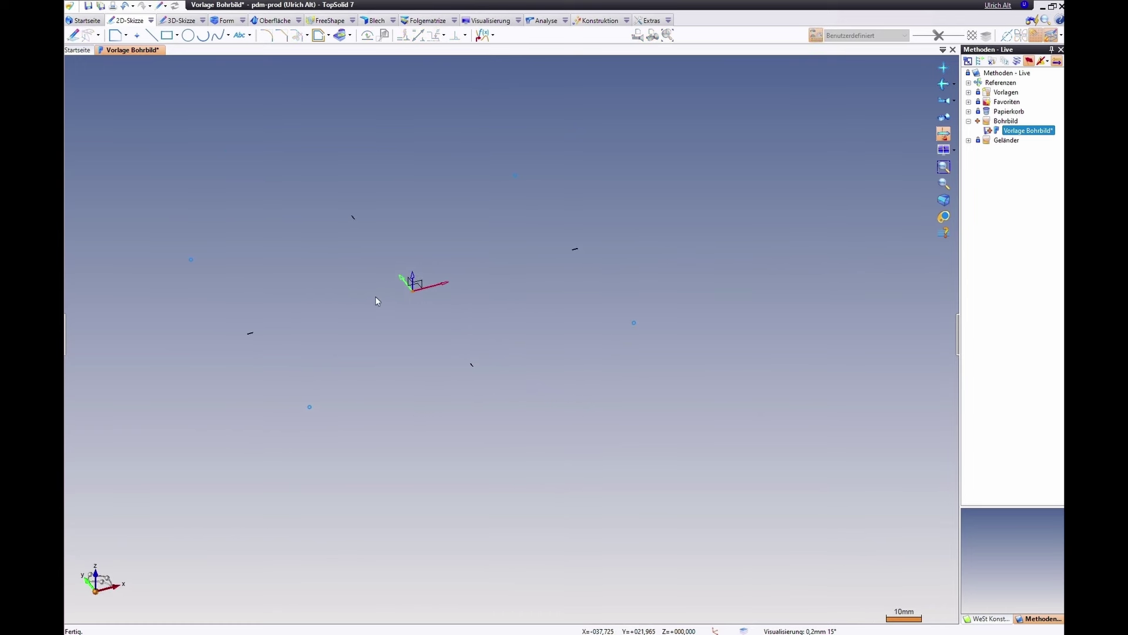
left_click(225, 21)
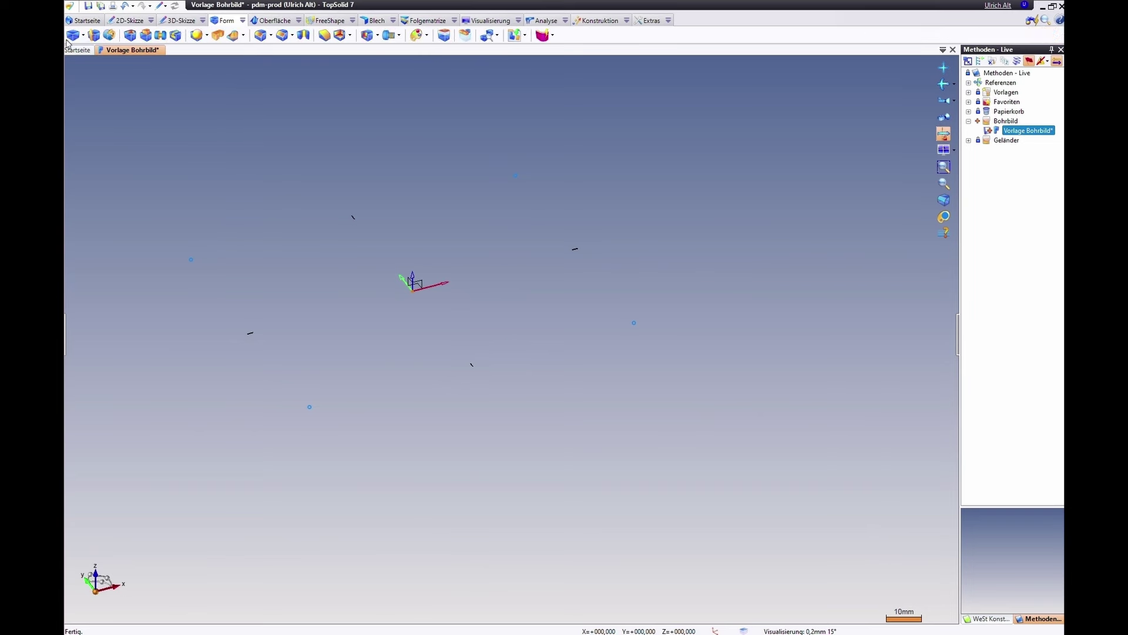
left_click(73, 35)
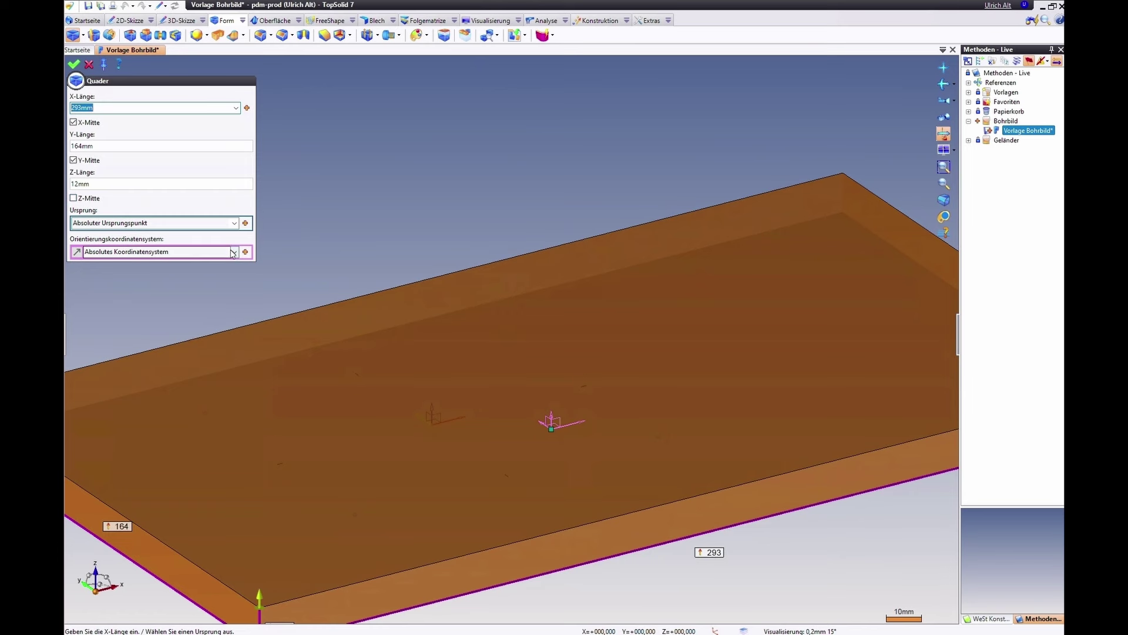
left_click(234, 222)
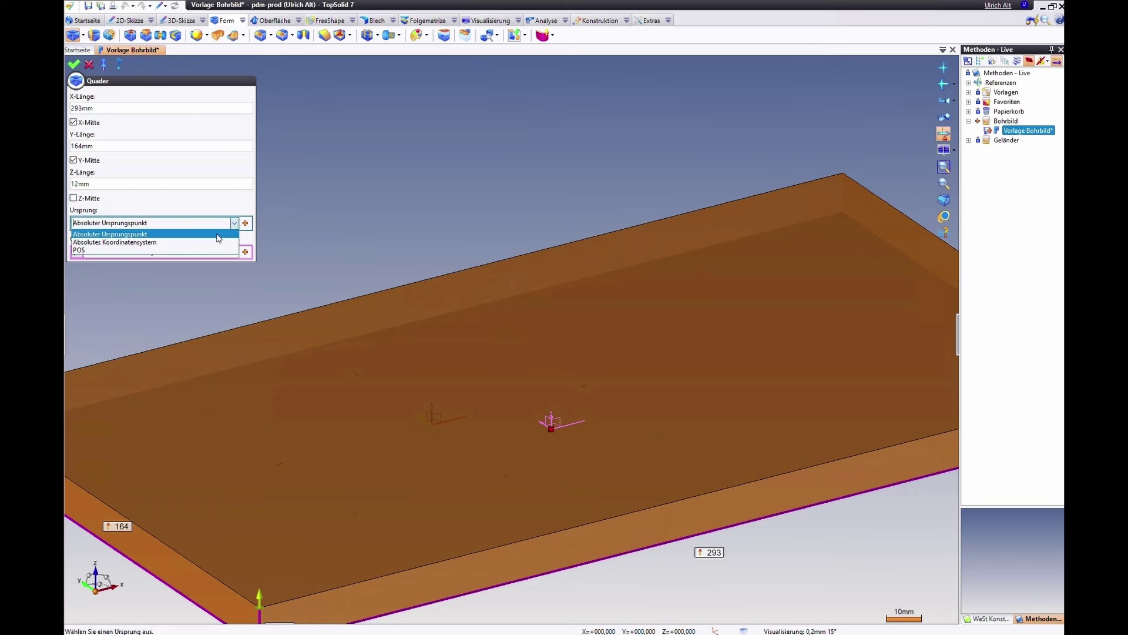
left_click(210, 251)
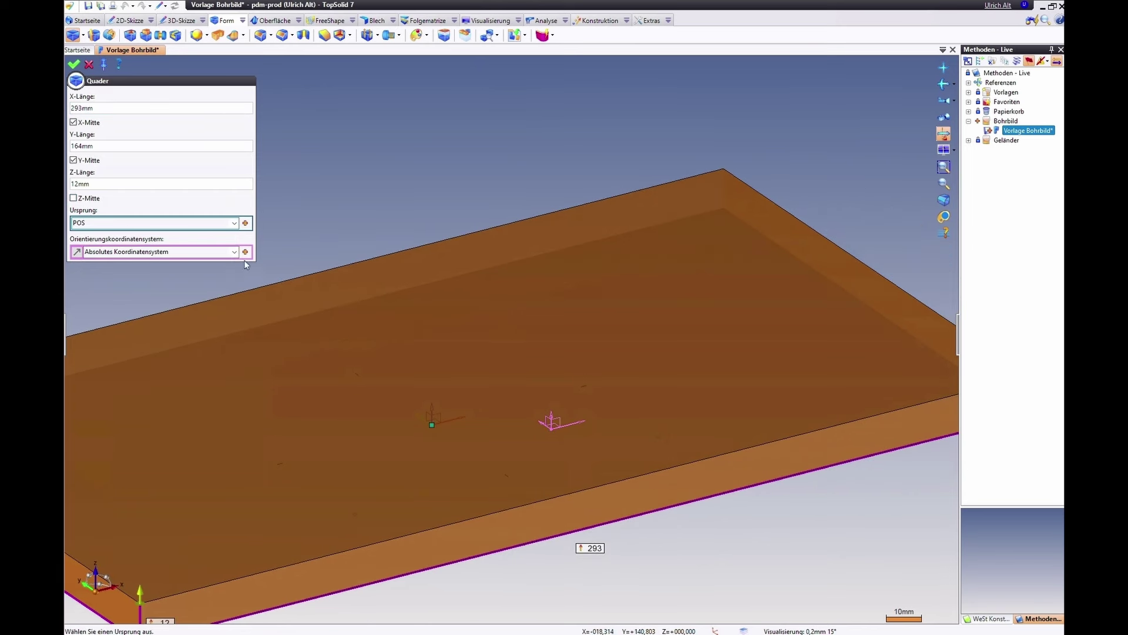
left_click(235, 252)
left_click(218, 270)
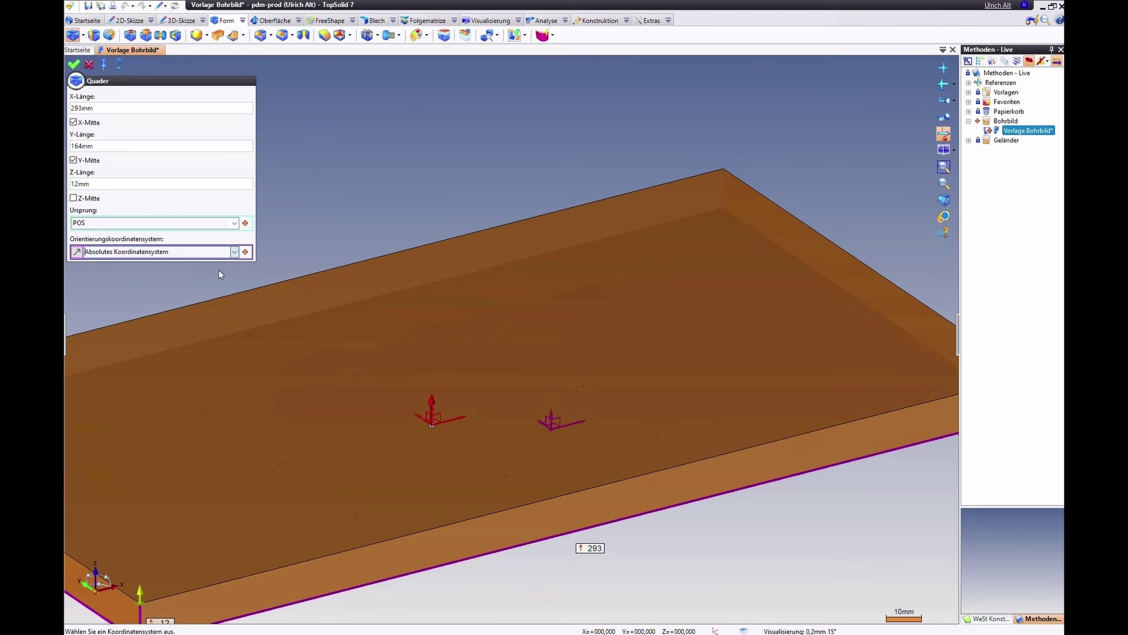
middle_click_drag(527, 273, 608, 186)
scroll(608, 186, "down", 1)
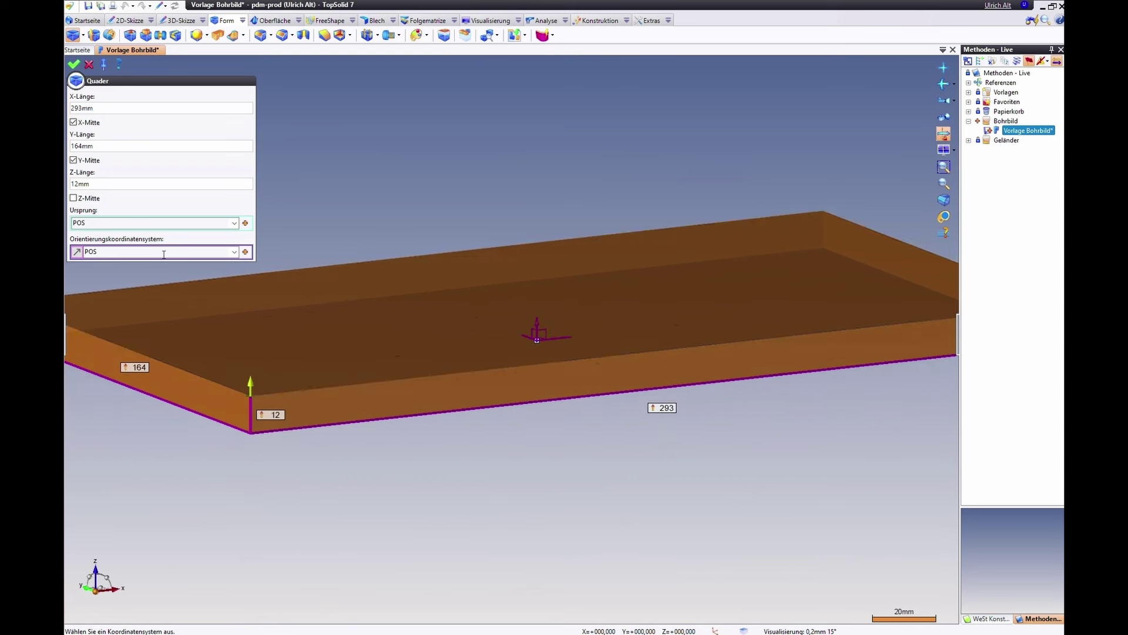
left_click(77, 253)
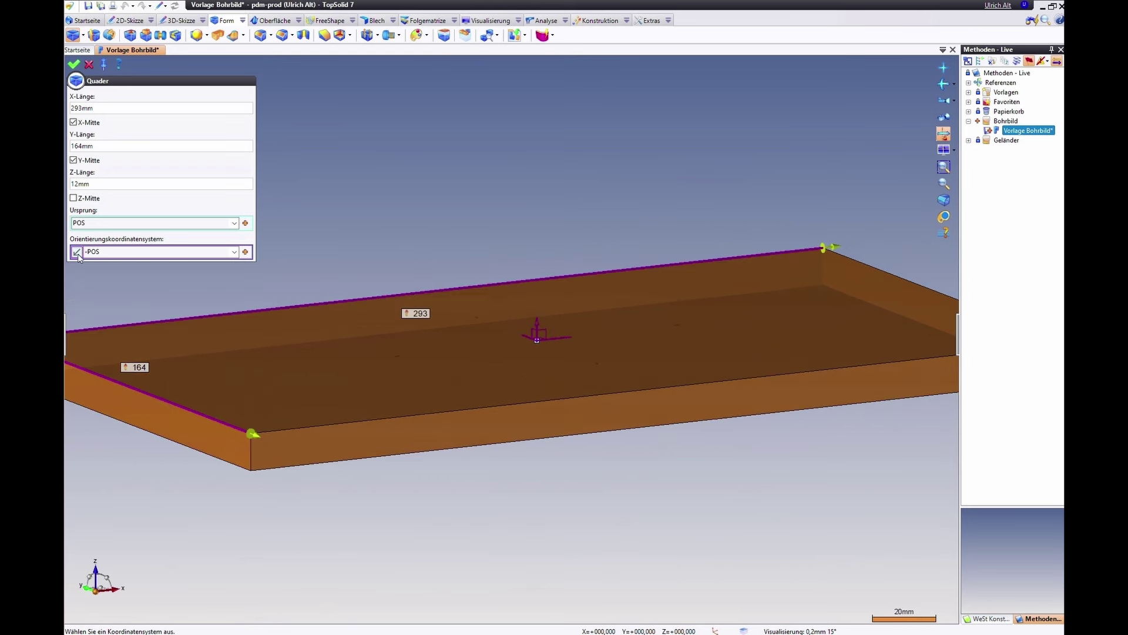
left_click(73, 64)
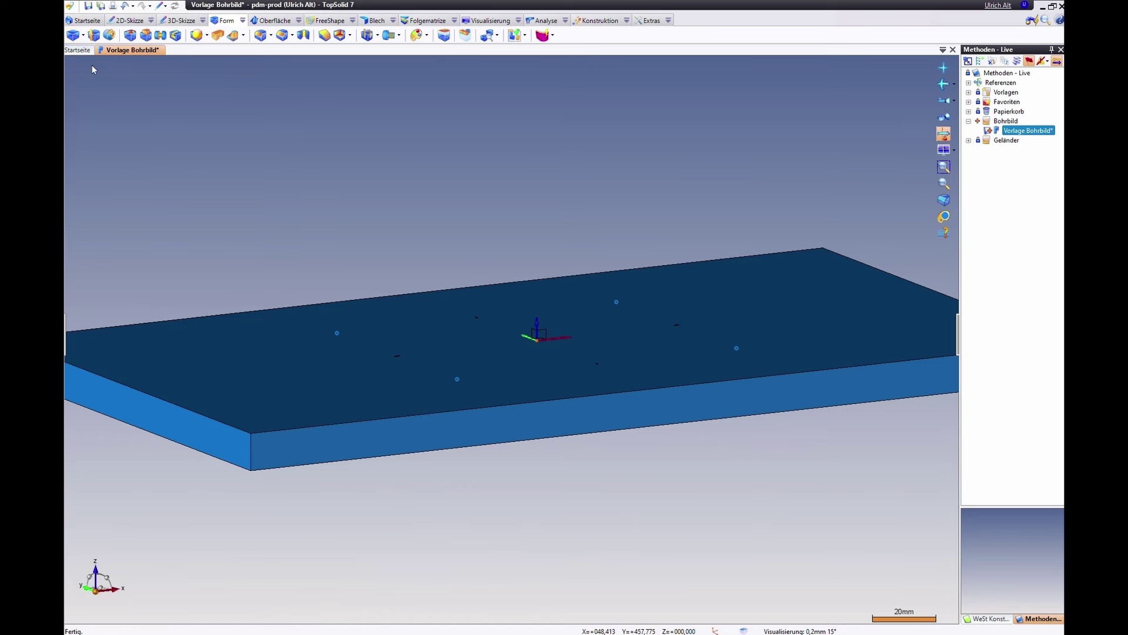
Drill a hole group into the block at the sketch's corner points, with diameter D1=10 mm and depth T1=15 mm
left_click(368, 36)
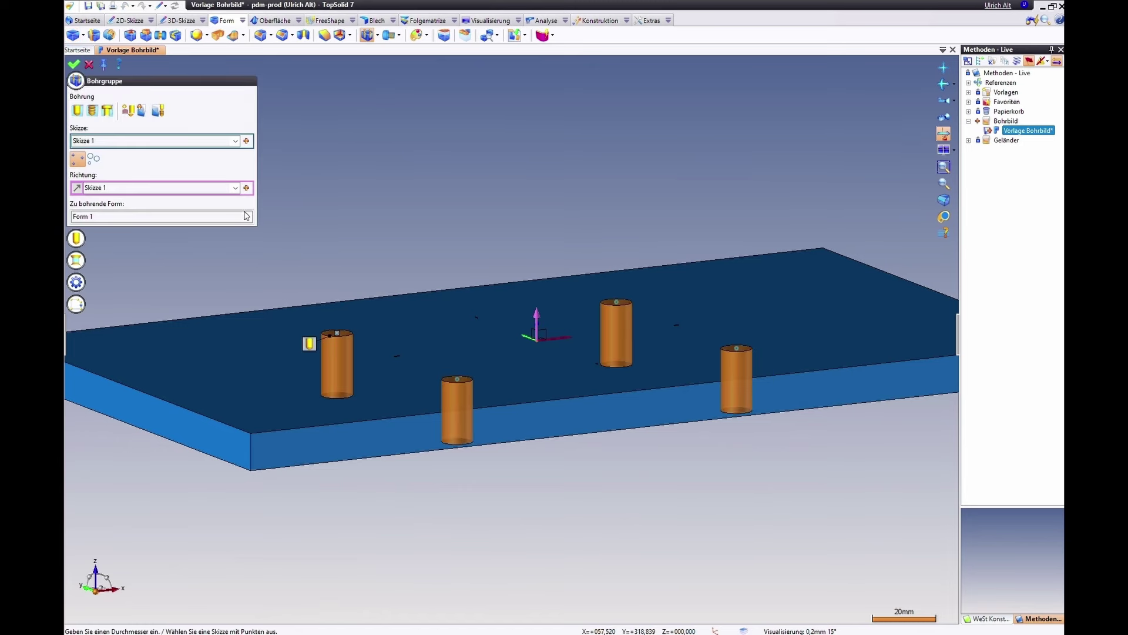
left_click(76, 239)
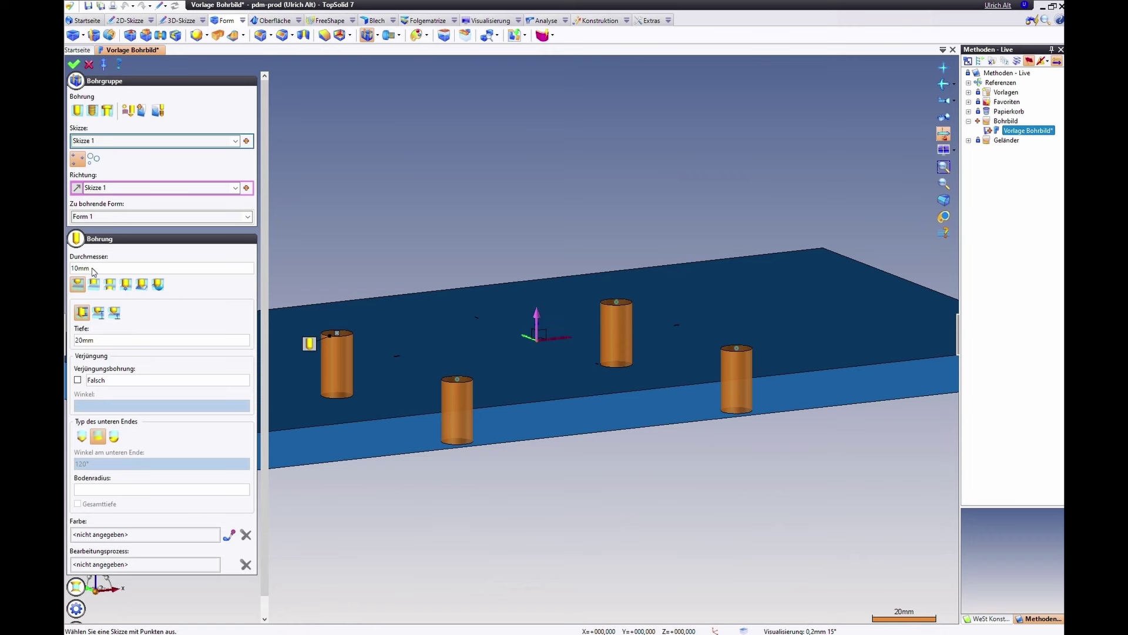
left_click(95, 268)
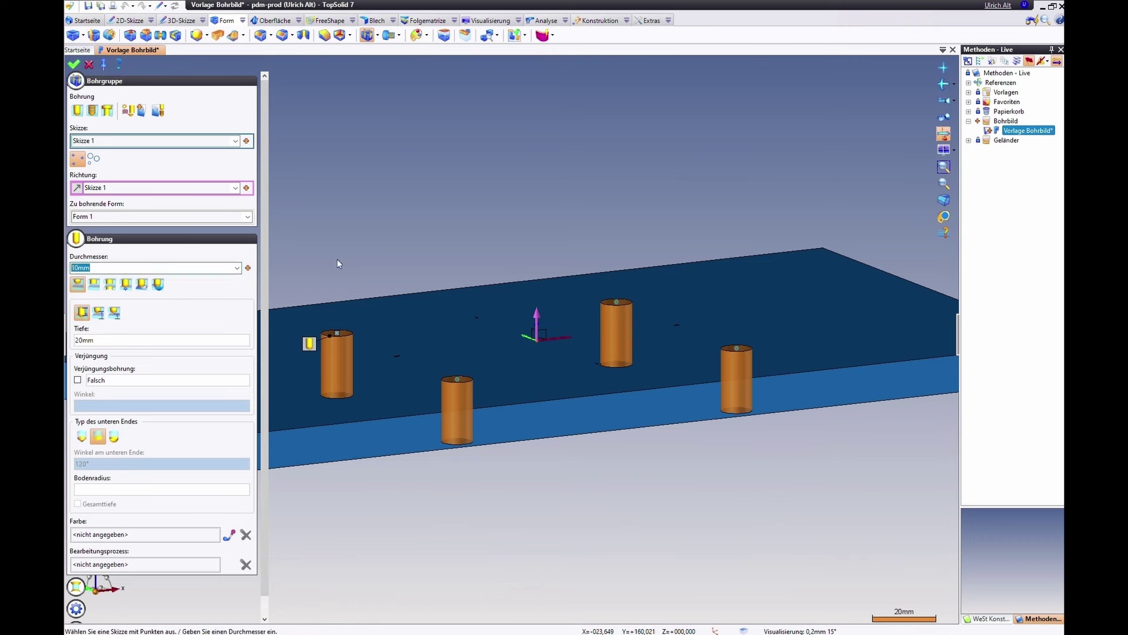
type("D1=10")
left_click(113, 341)
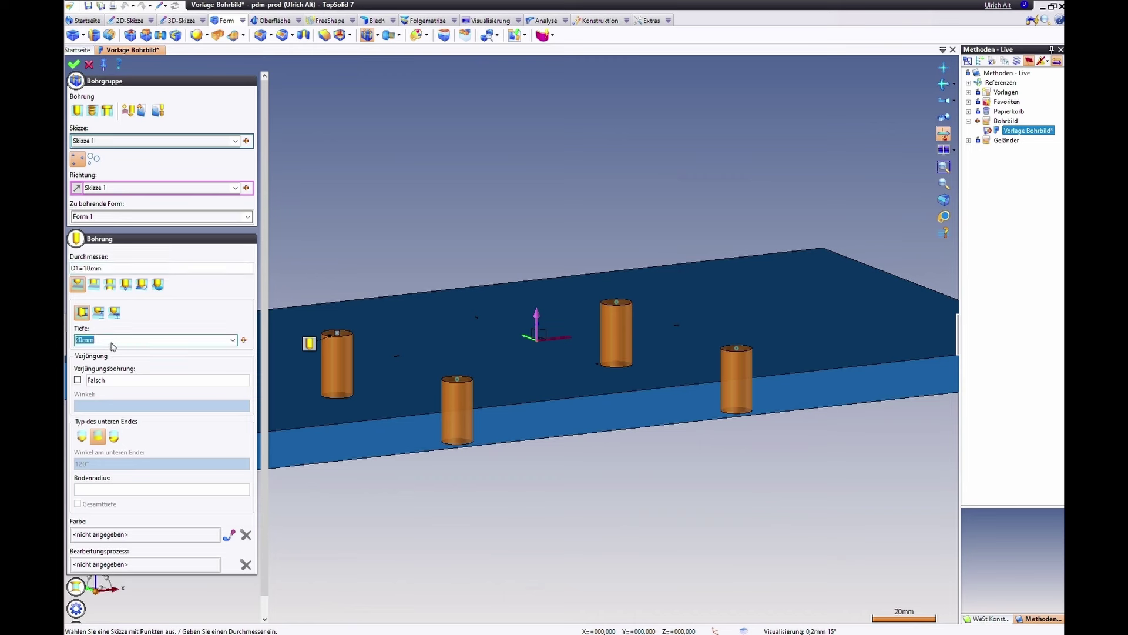
type("T1")
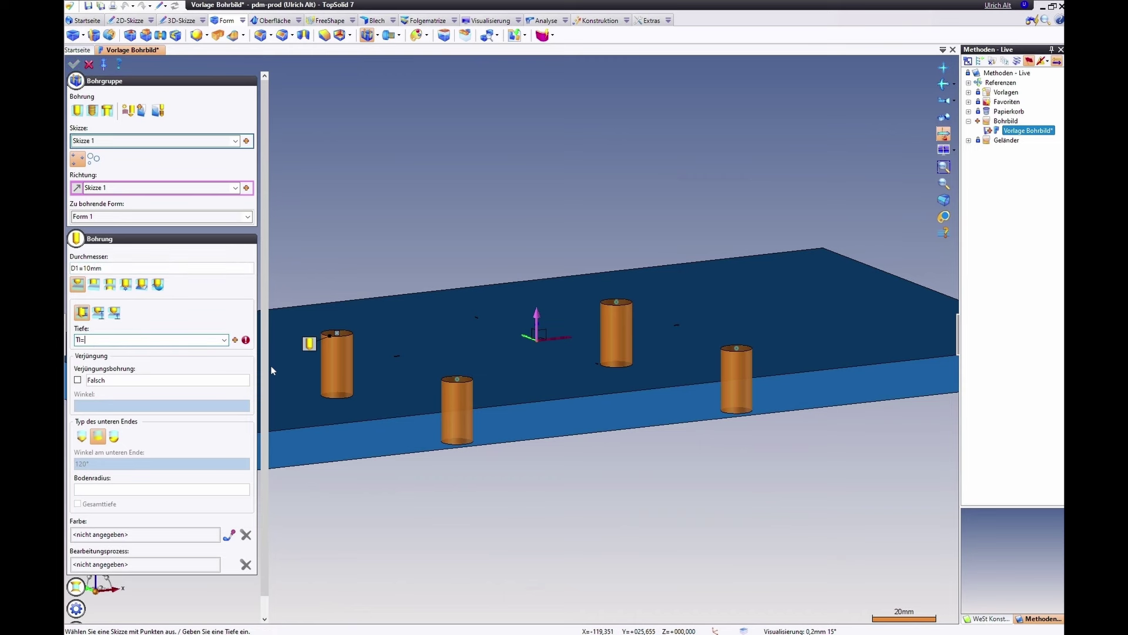
type("=15")
key("Return")
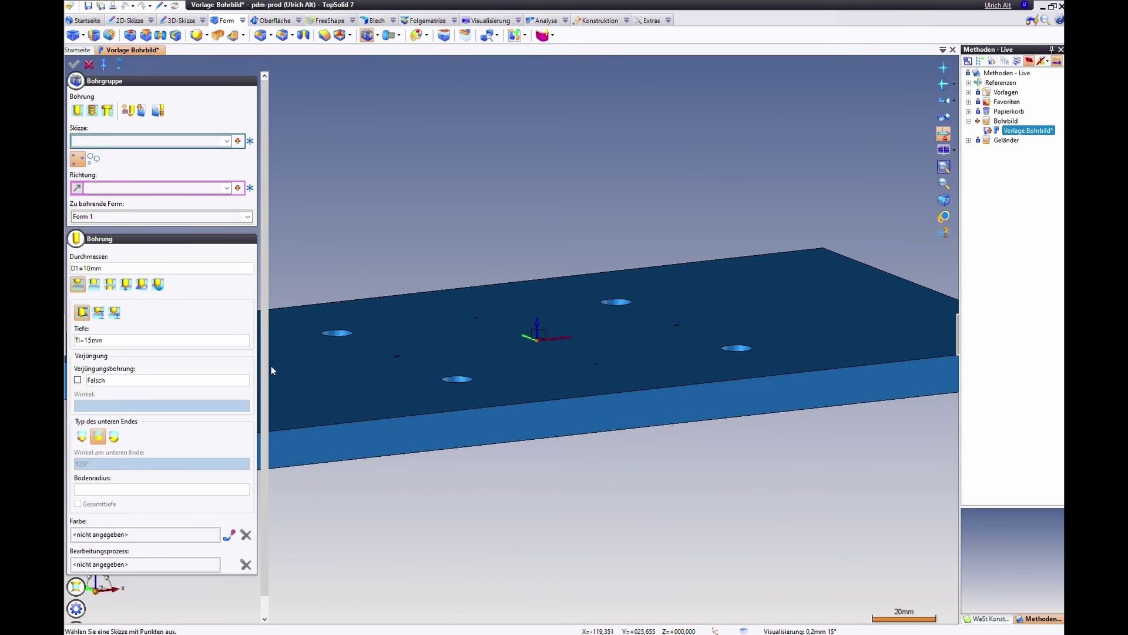
left_click(89, 64)
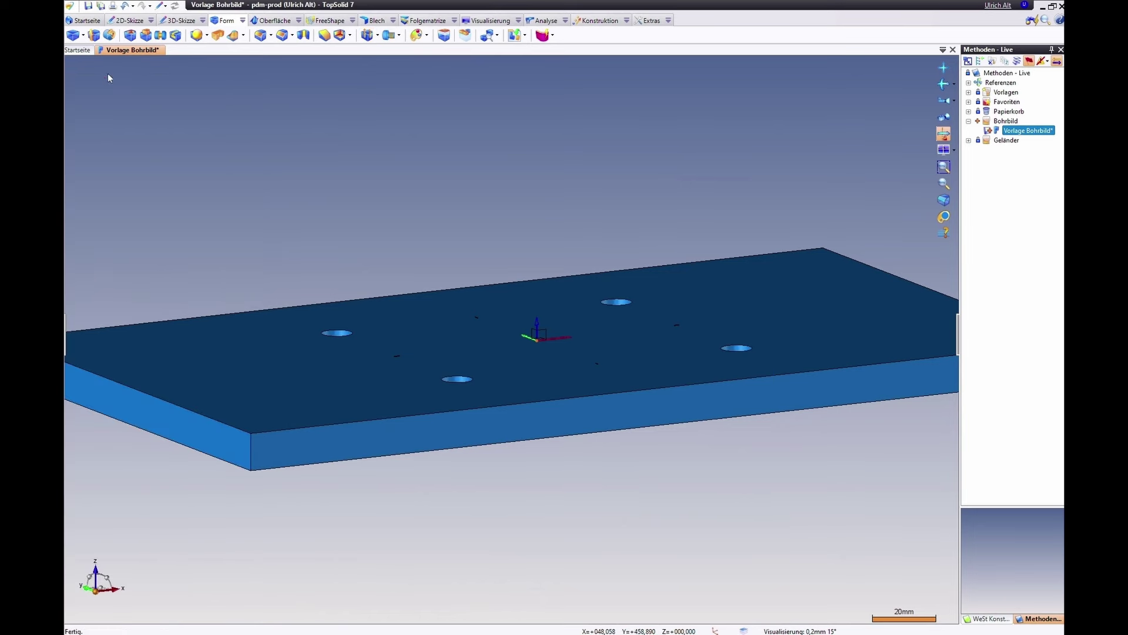
middle_click_drag(436, 212, 435, 239)
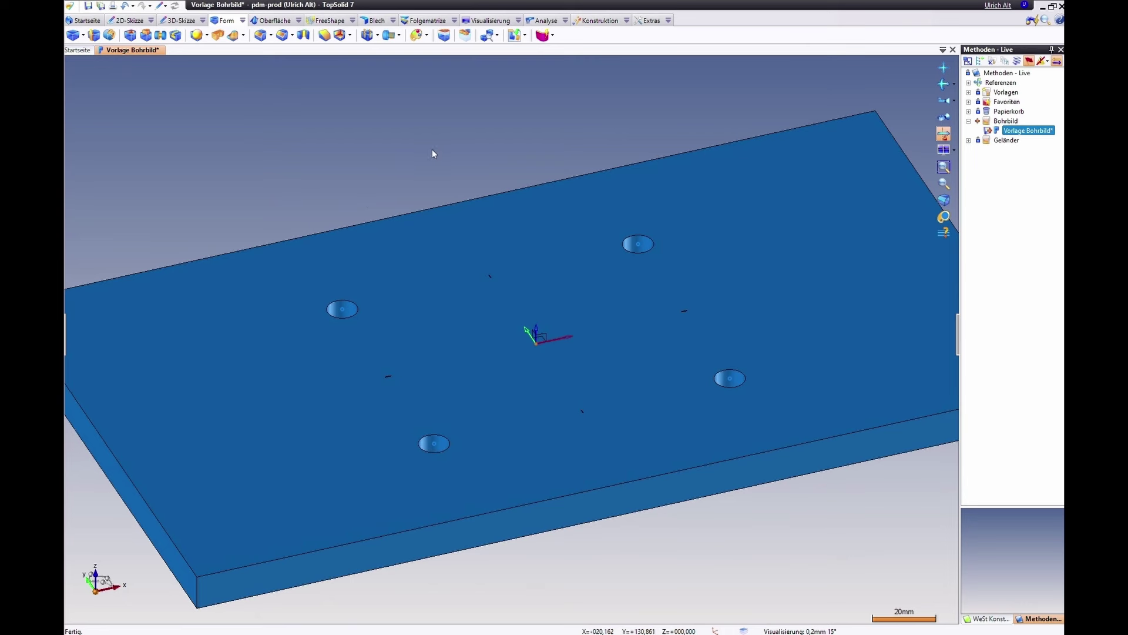
Start a constrained coordinate system without an automatic reference, using the XY plane of POS as its support plane
left_click(627, 21)
mouse_move(663, 82)
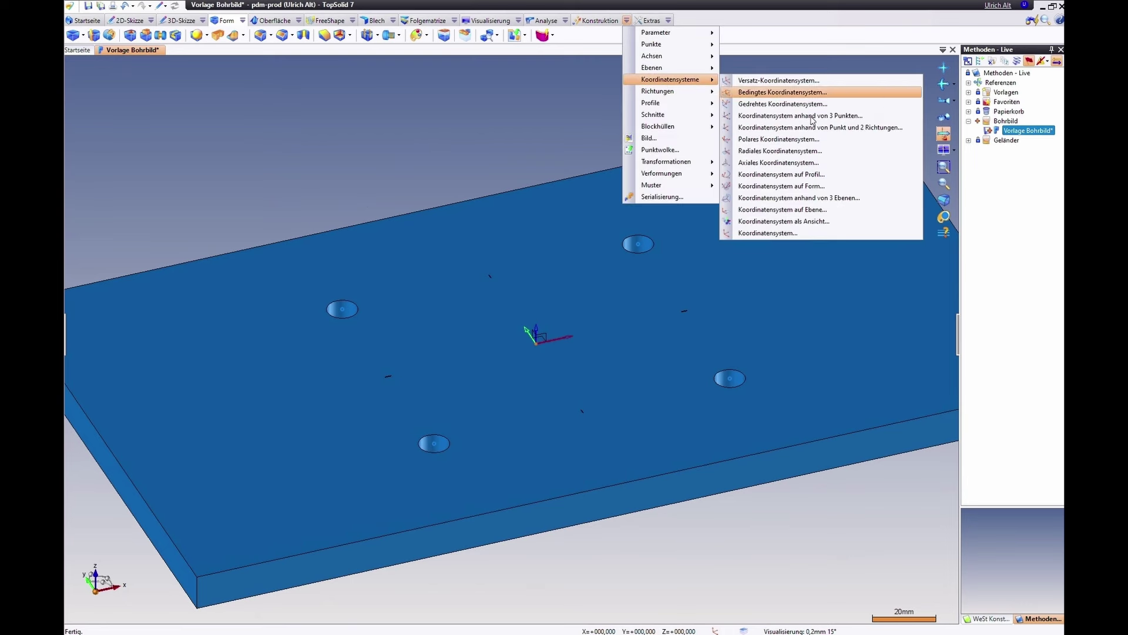
left_click(781, 93)
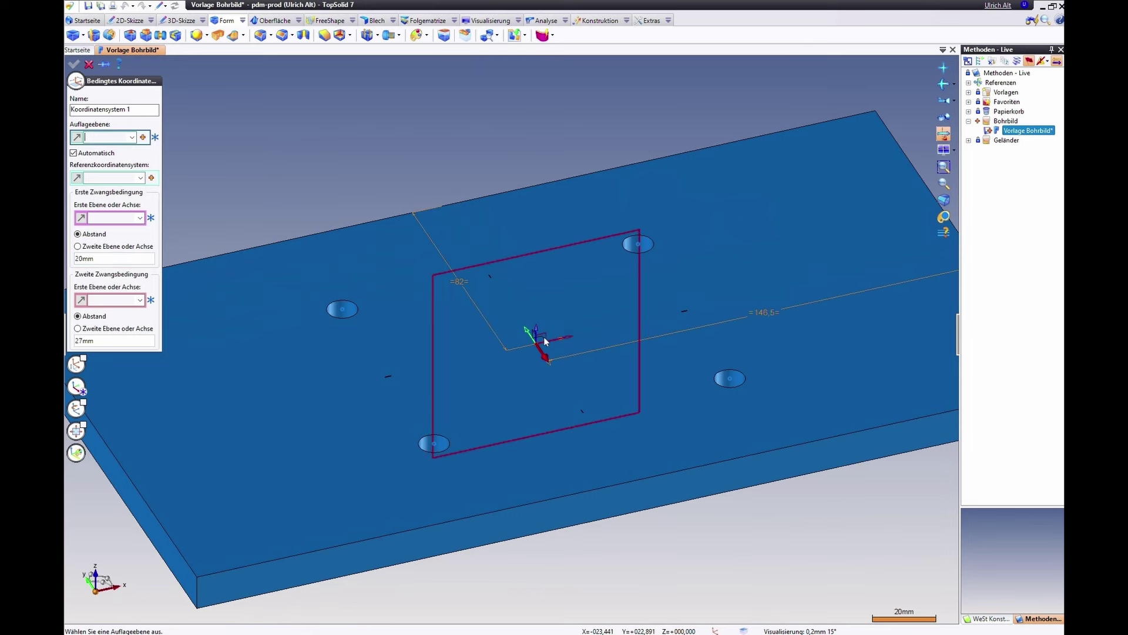
left_click(73, 153)
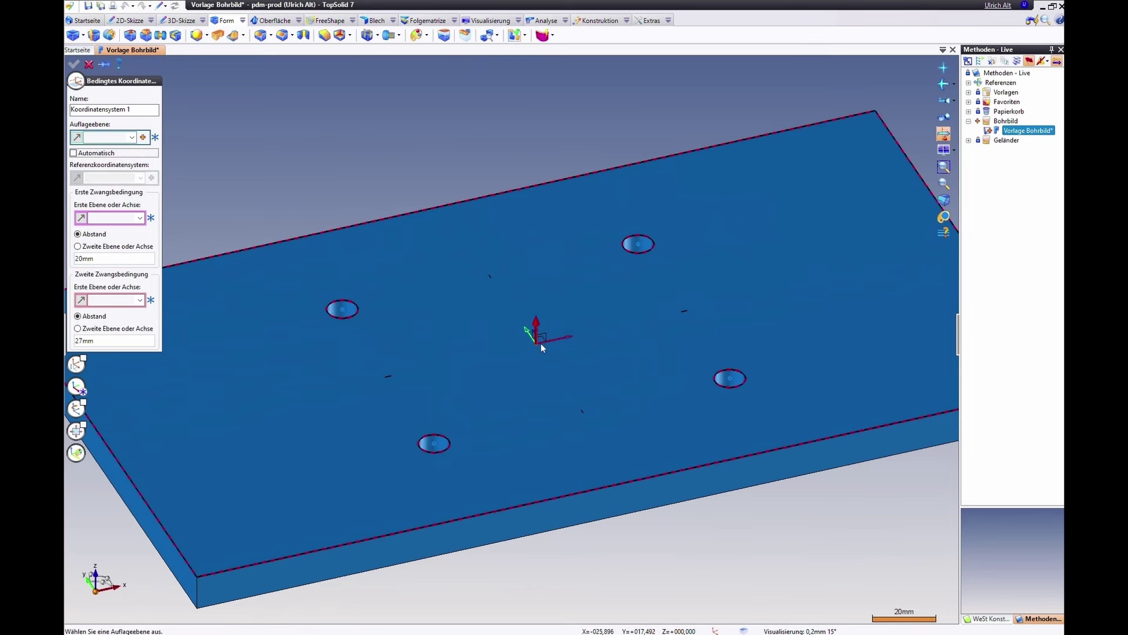
scroll(541, 344, "up", 4)
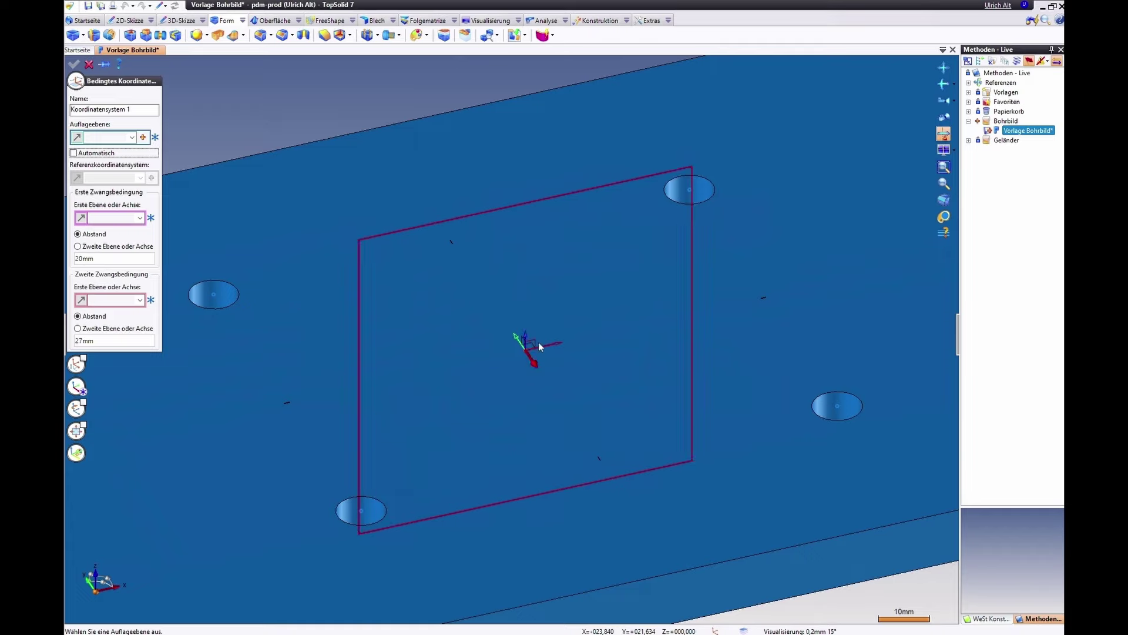
middle_click_drag(538, 342, 535, 342)
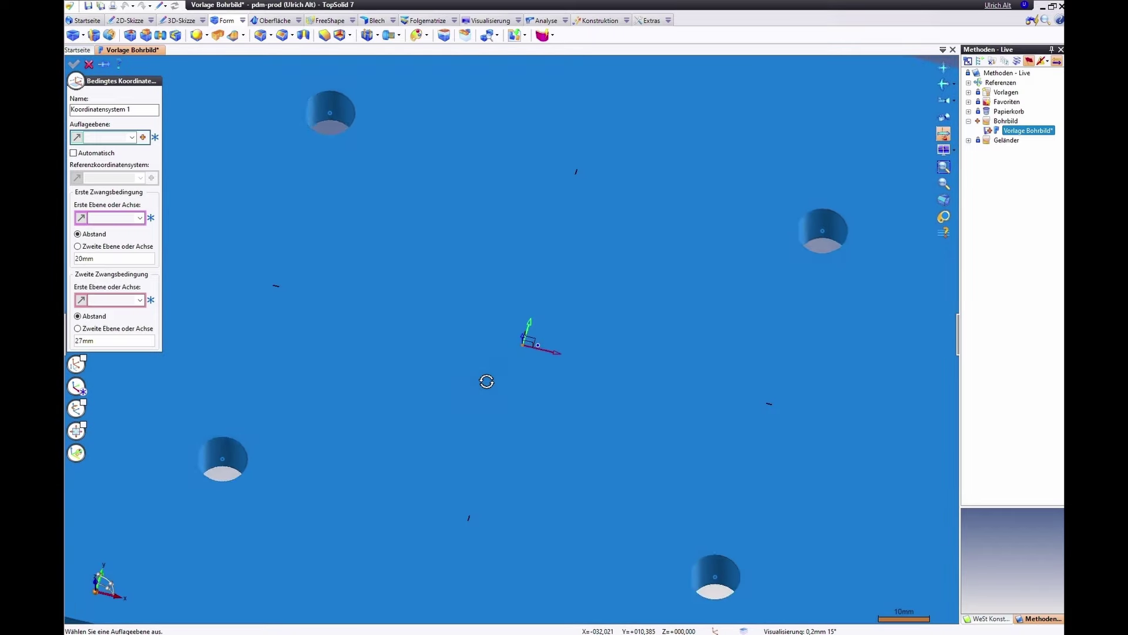
left_click(536, 343)
scroll(254, 253, "down", 1)
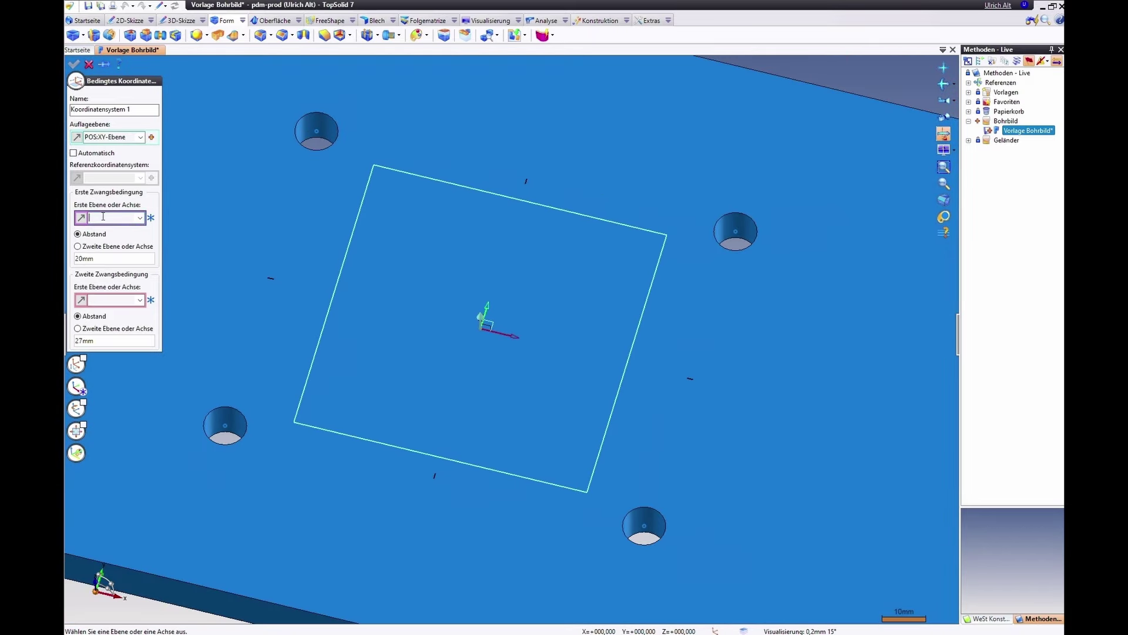
Constrain the coordinate system 35 mm from the POS Y axis and 25 mm from the POS X axis, and create it
left_click(488, 311)
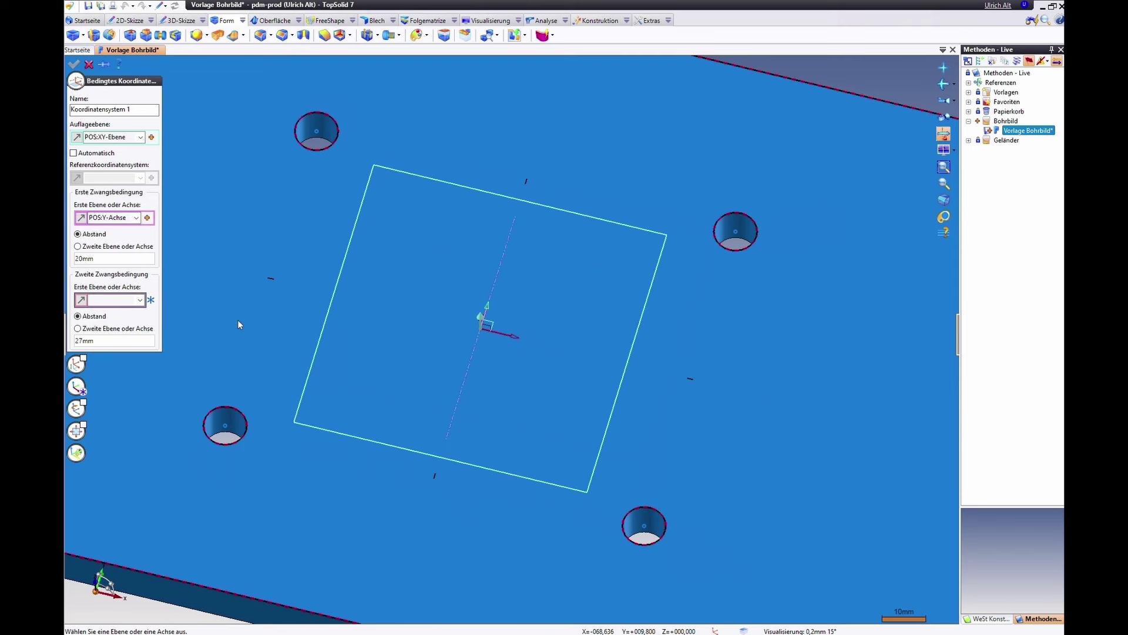
left_click(100, 257)
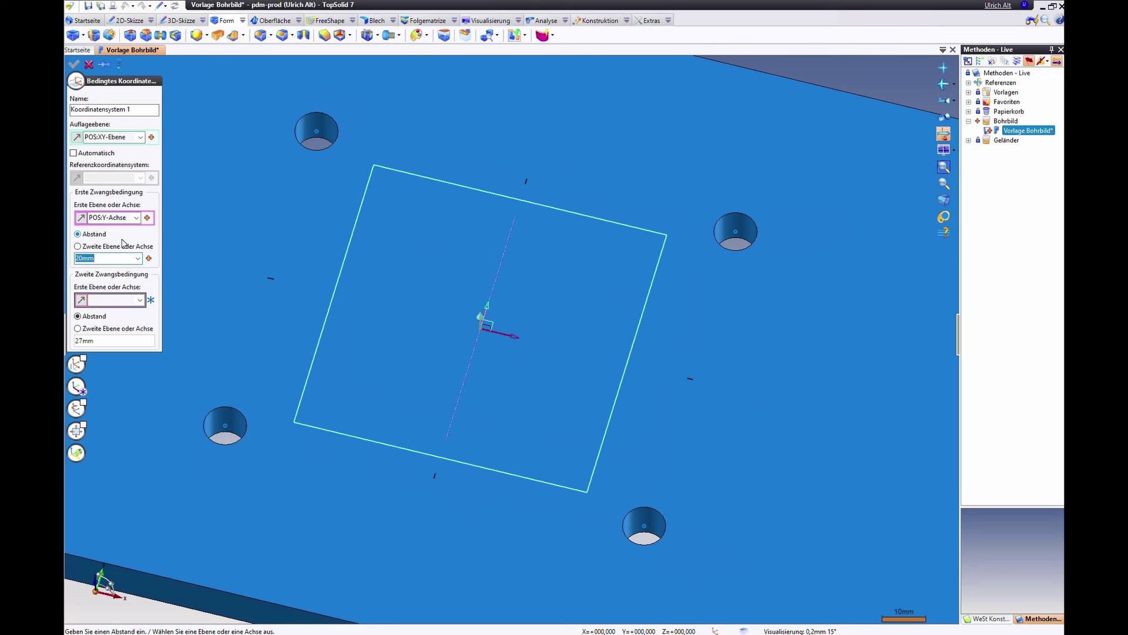
type("35")
key("Return")
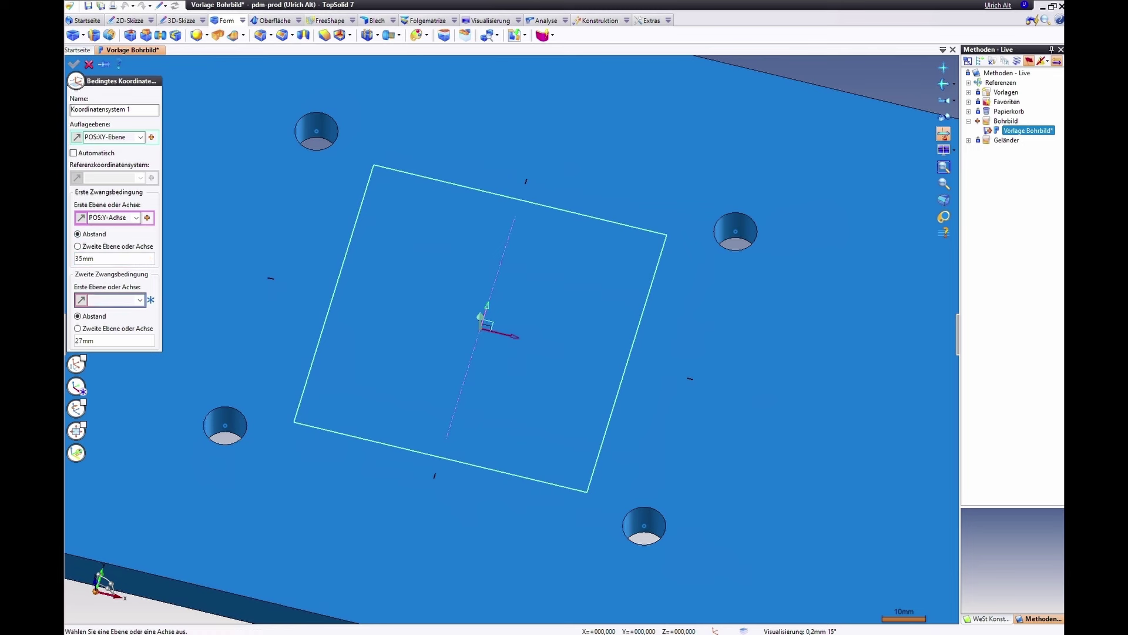
left_click(514, 336)
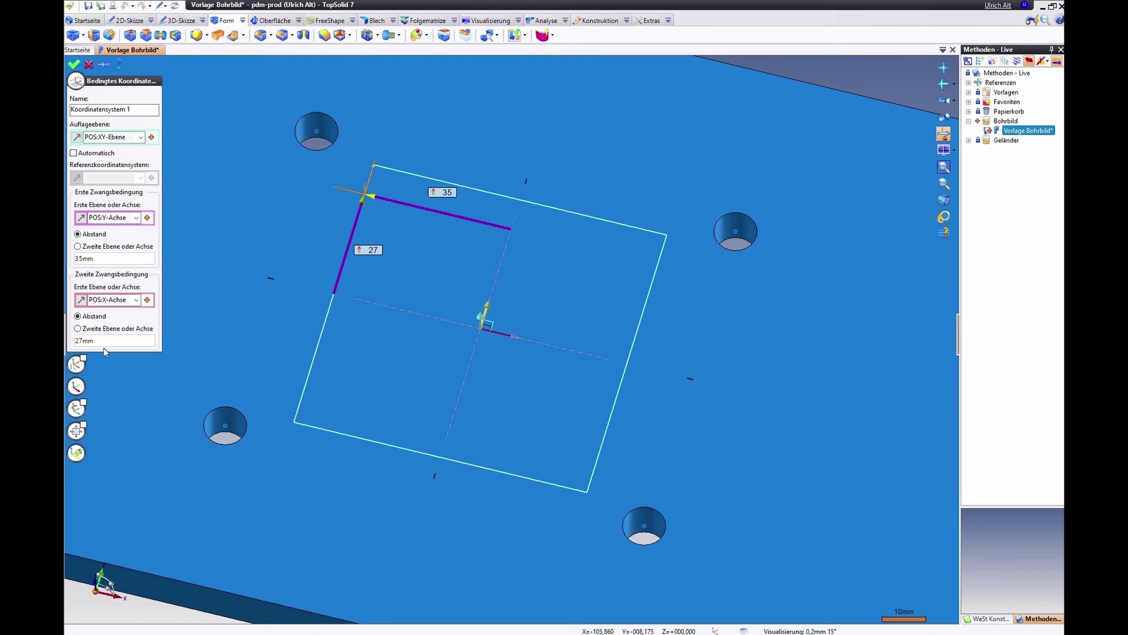
type("25")
key("Return")
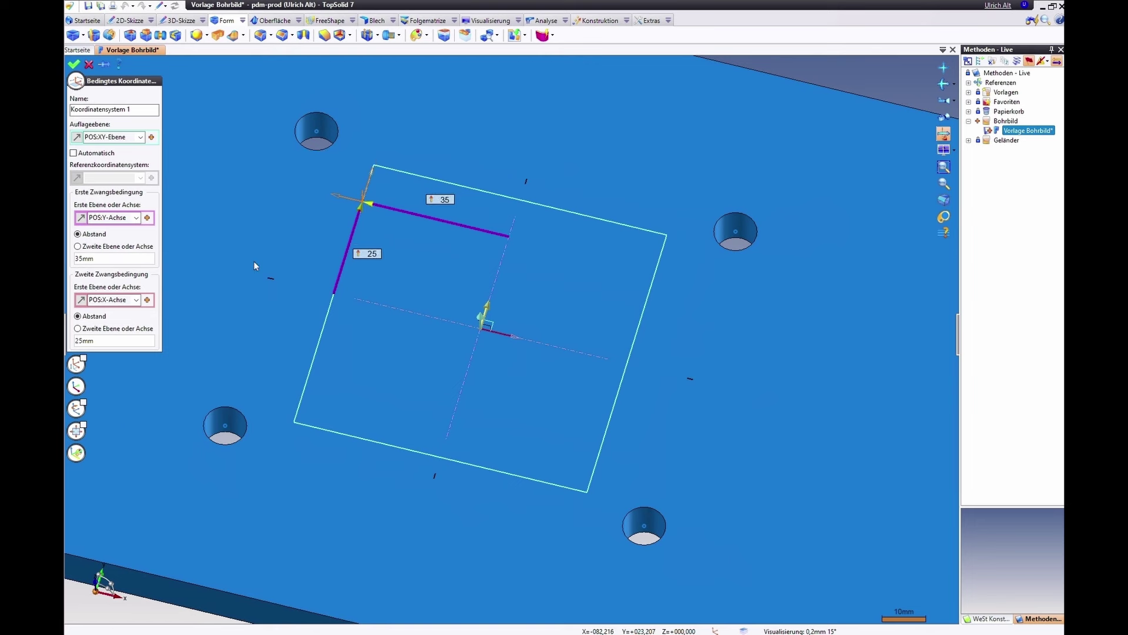
left_click(75, 65)
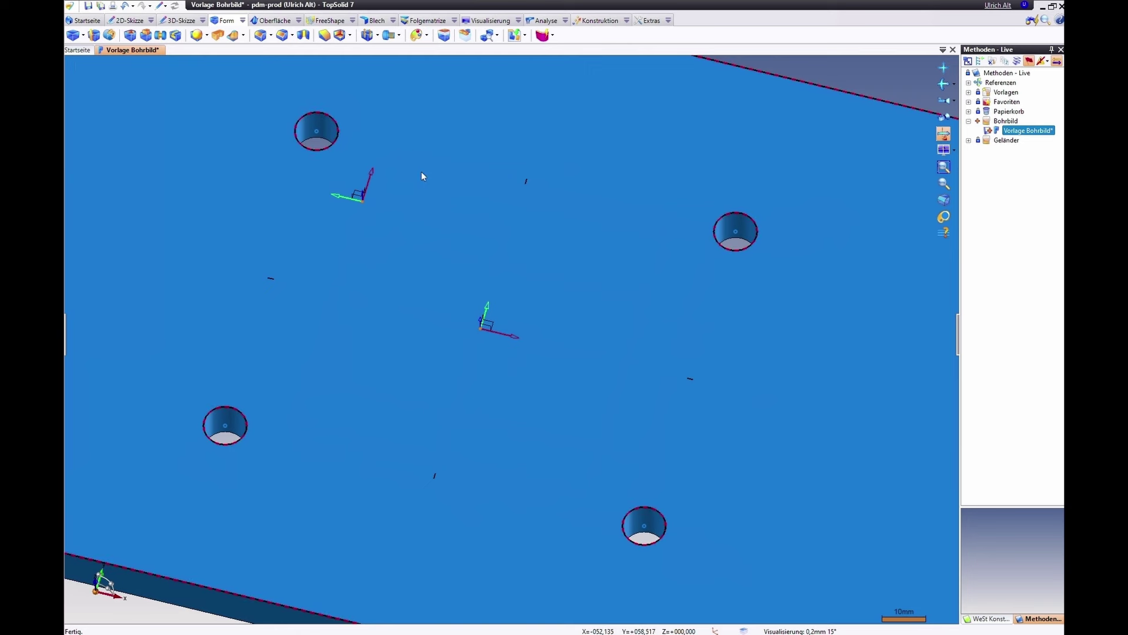
Drill an M10 tapped hole into the block at the new constrained coordinate system and save the document
left_click(379, 36)
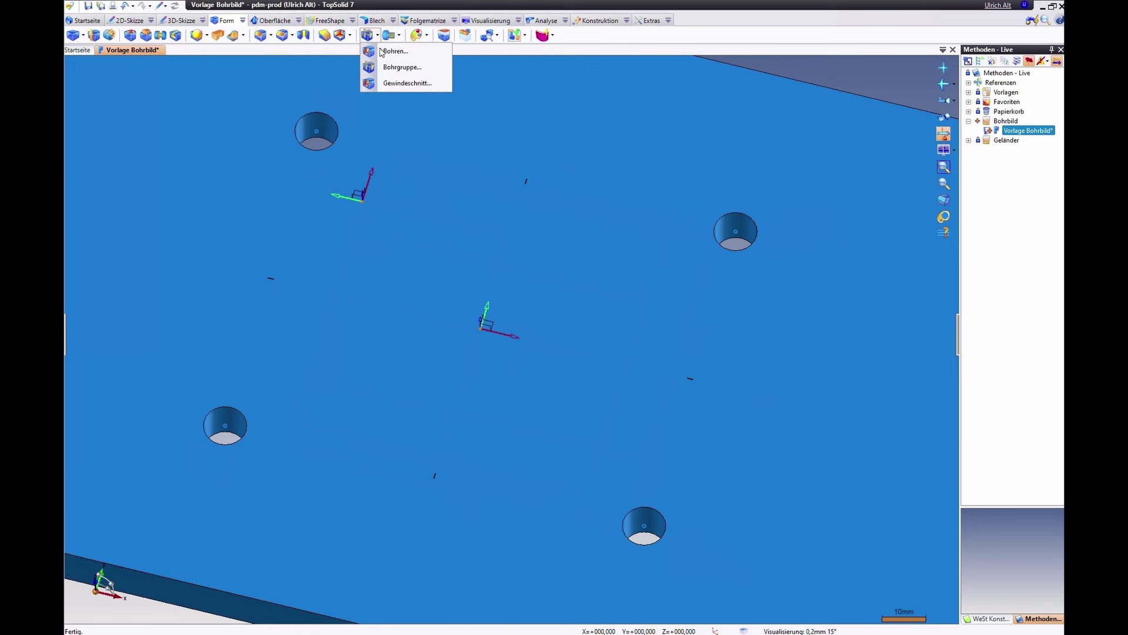
left_click(392, 48)
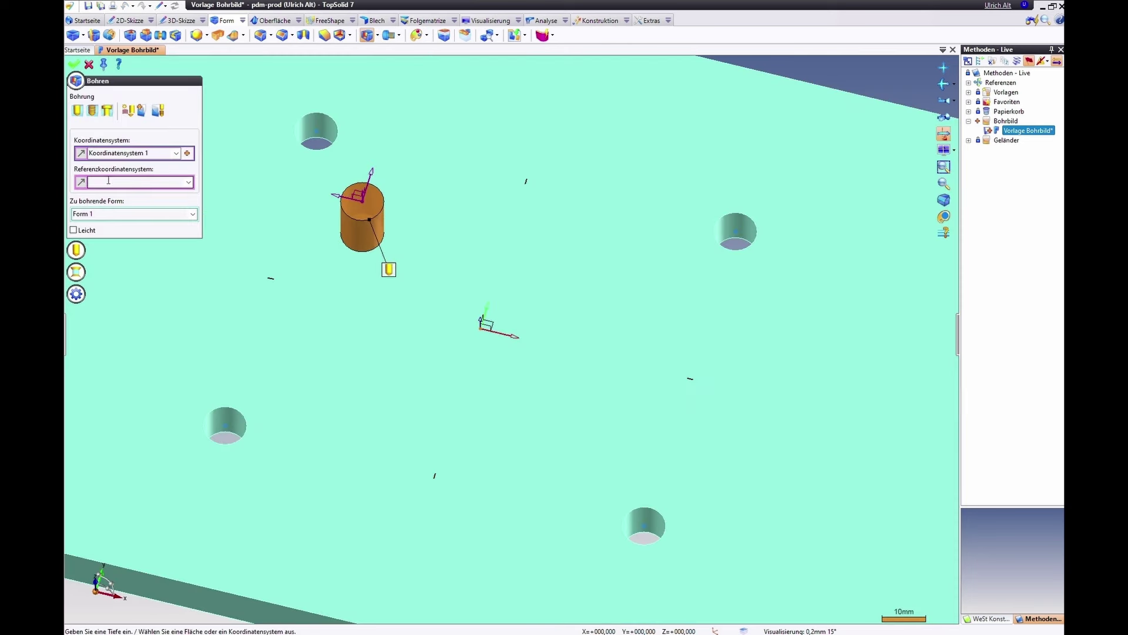
left_click(92, 110)
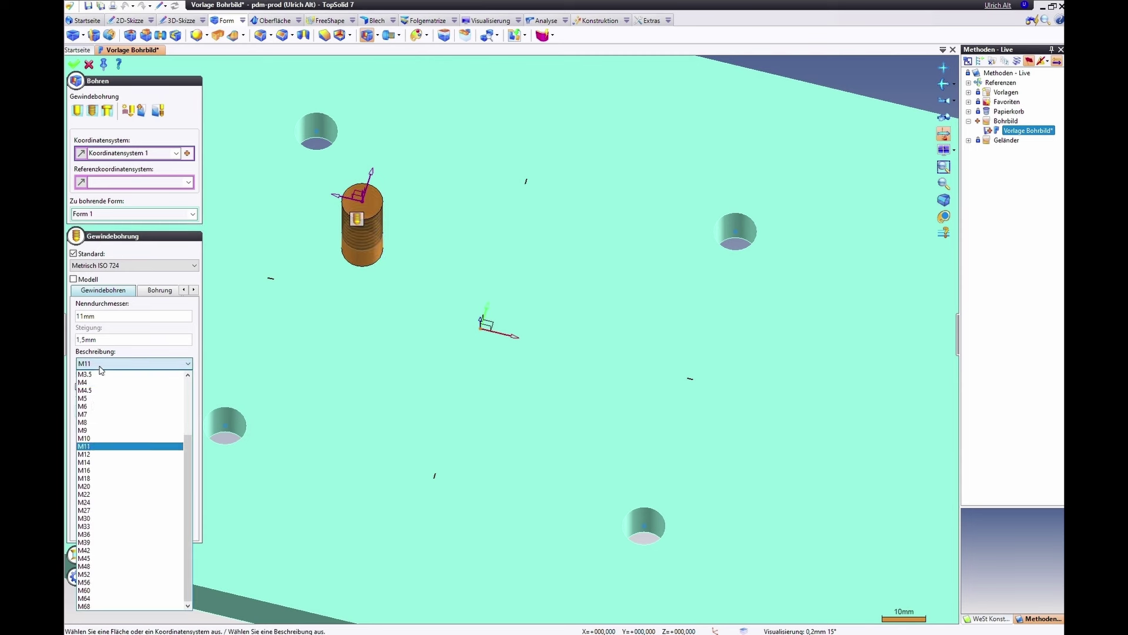
left_click(88, 438)
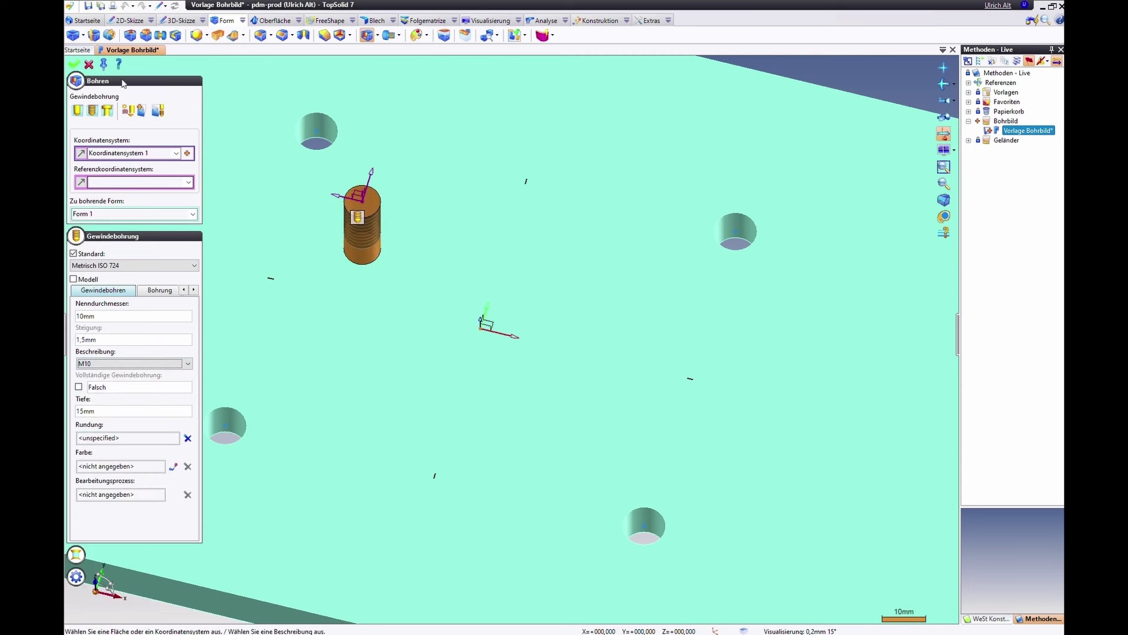
left_click(75, 65)
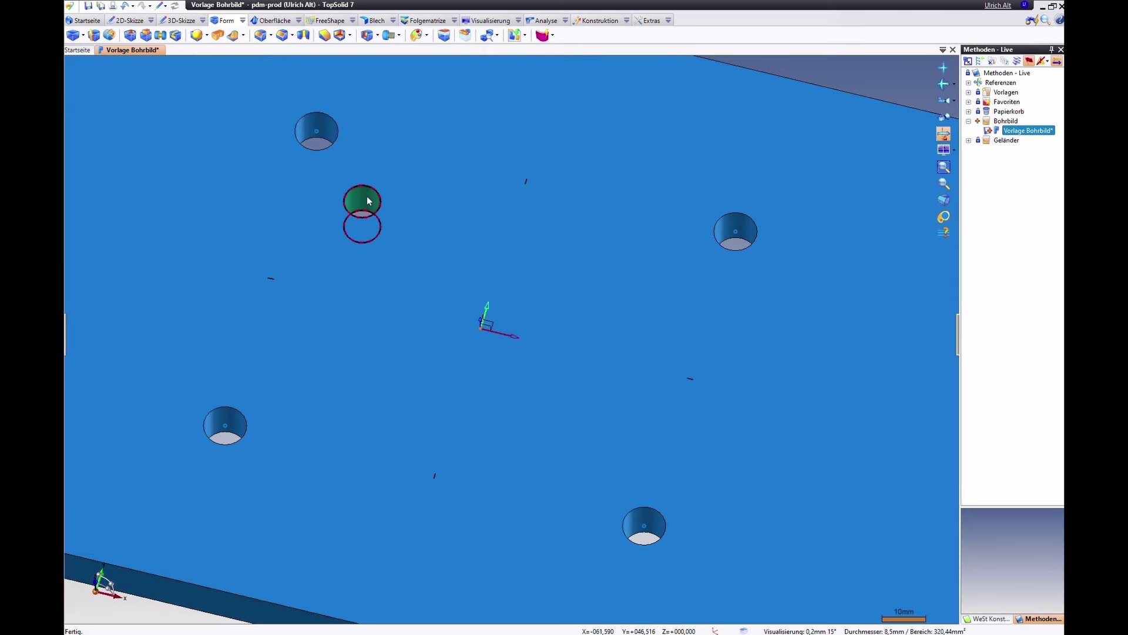
left_click(366, 199)
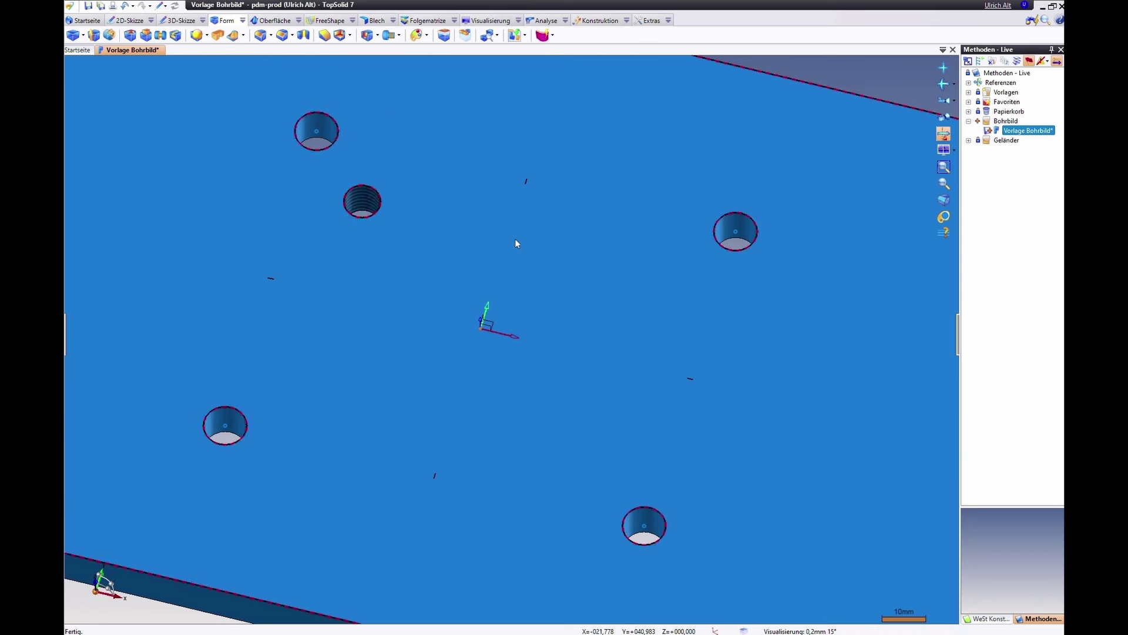
scroll(519, 228, "down", 3)
scroll(520, 229, "down", 2)
middle_click_drag(535, 246, 526, 93)
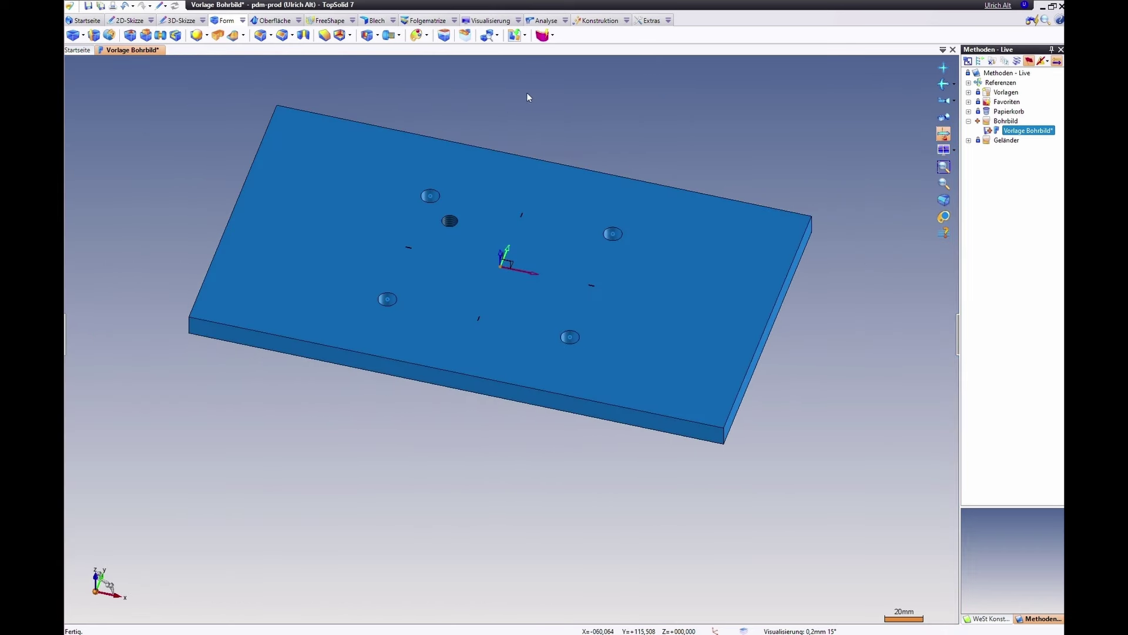
key("ctrl+s")
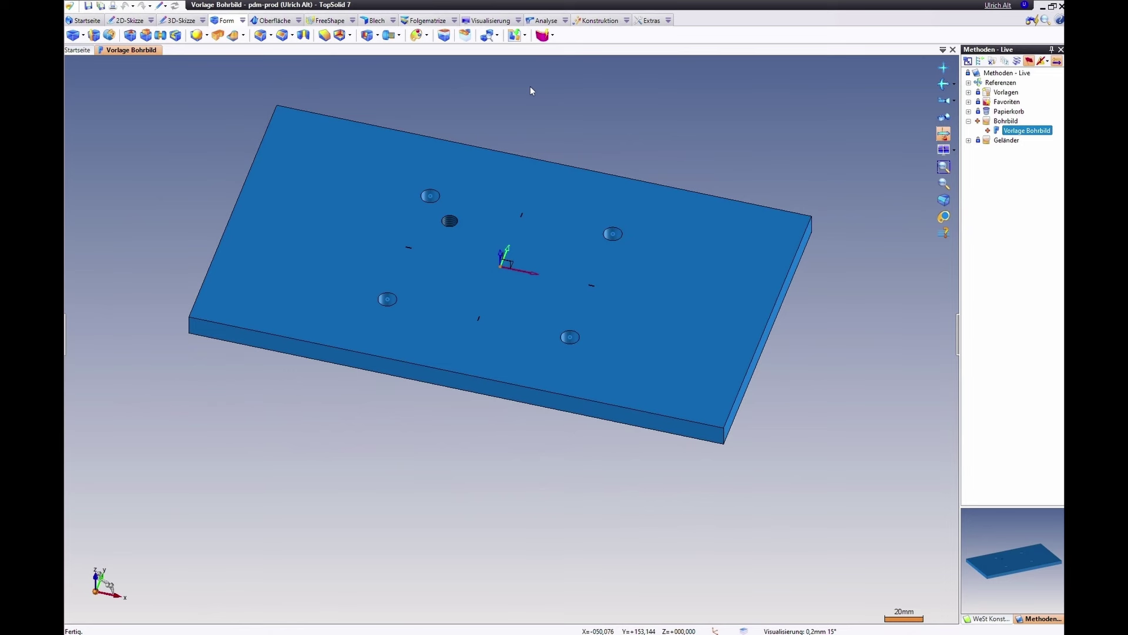
Drill a through hole into the block at POS with diameter D2=30mm and save the document
left_click(367, 35)
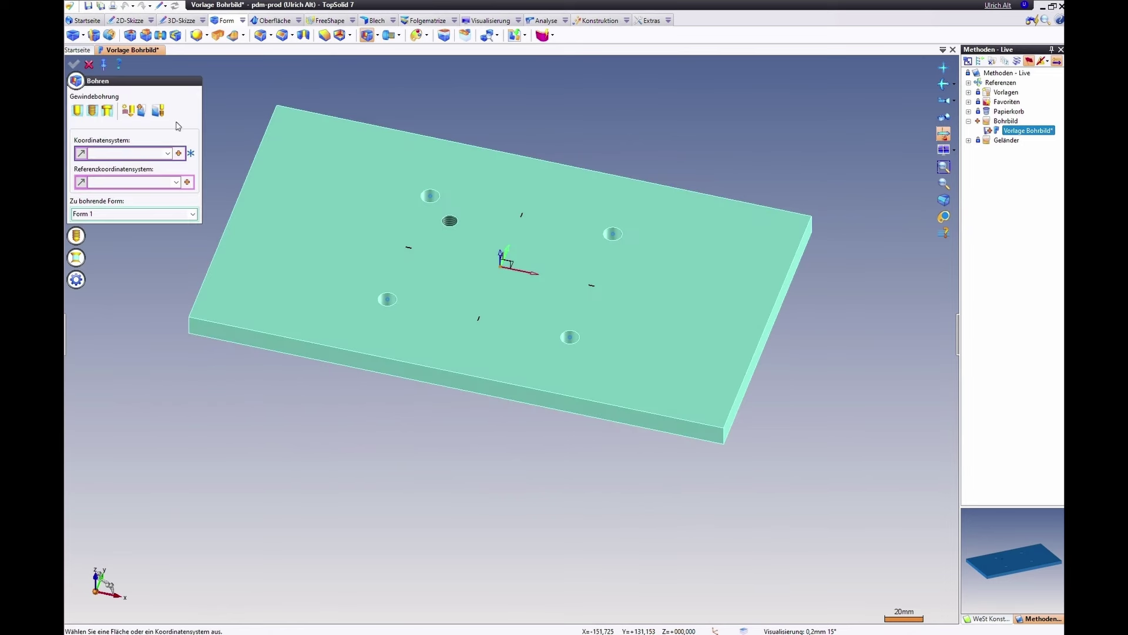
left_click(168, 153)
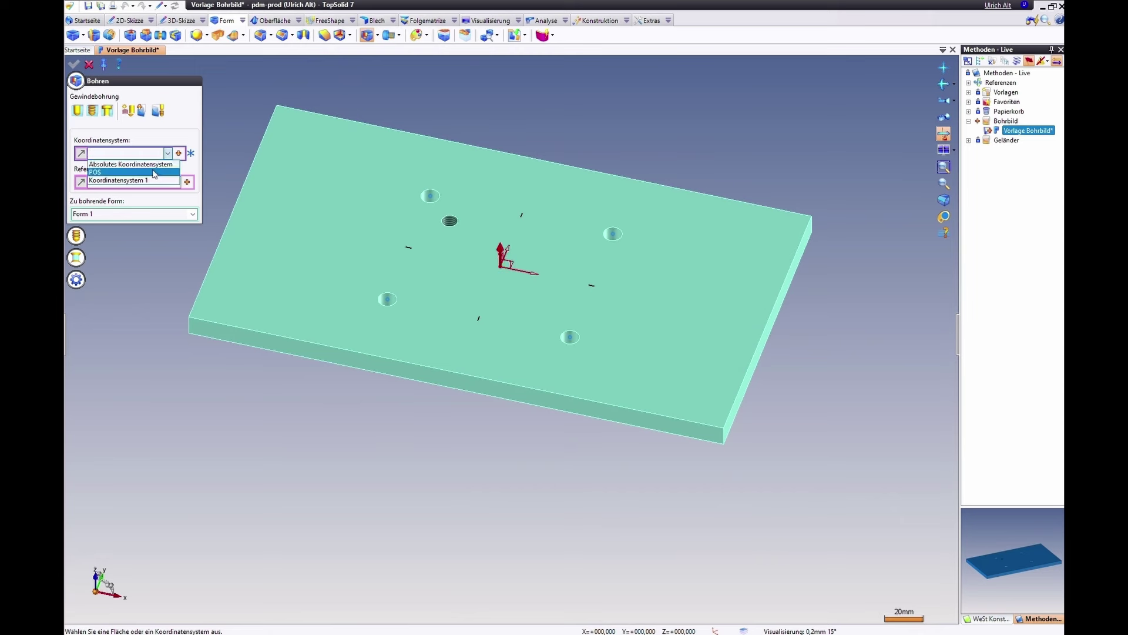
left_click(154, 173)
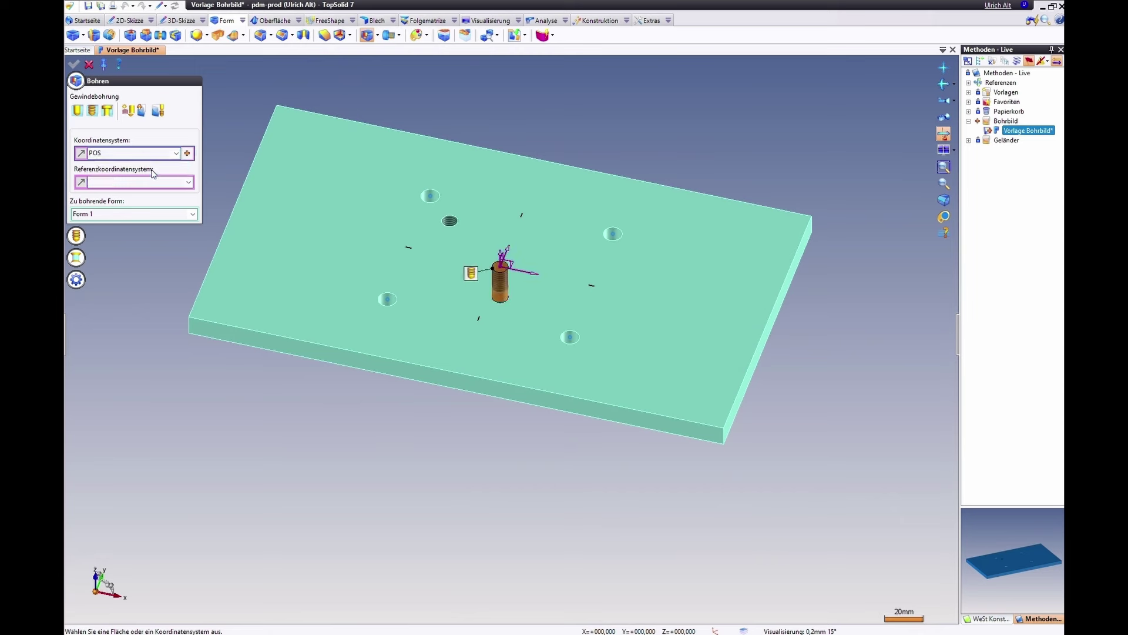
left_click(77, 111)
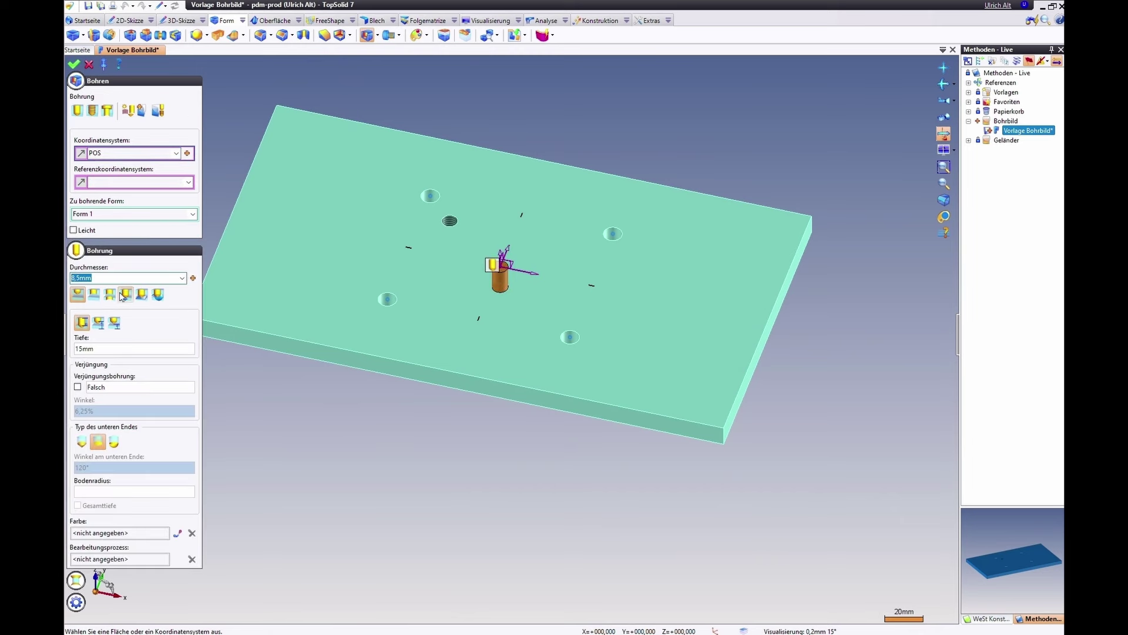
type("D2")
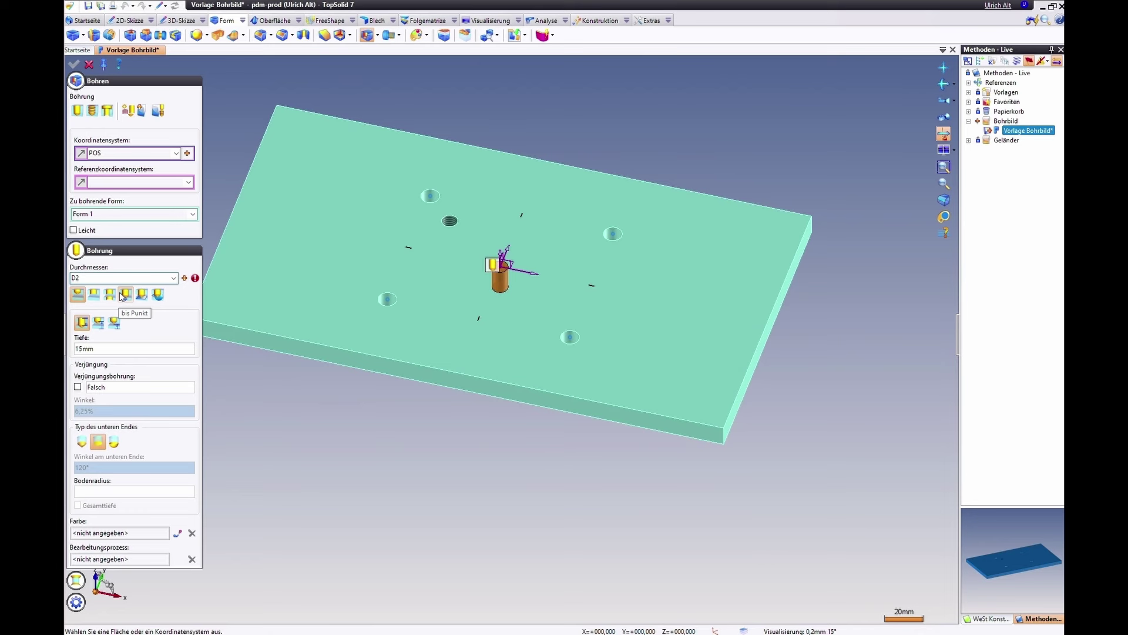
type("=30mm")
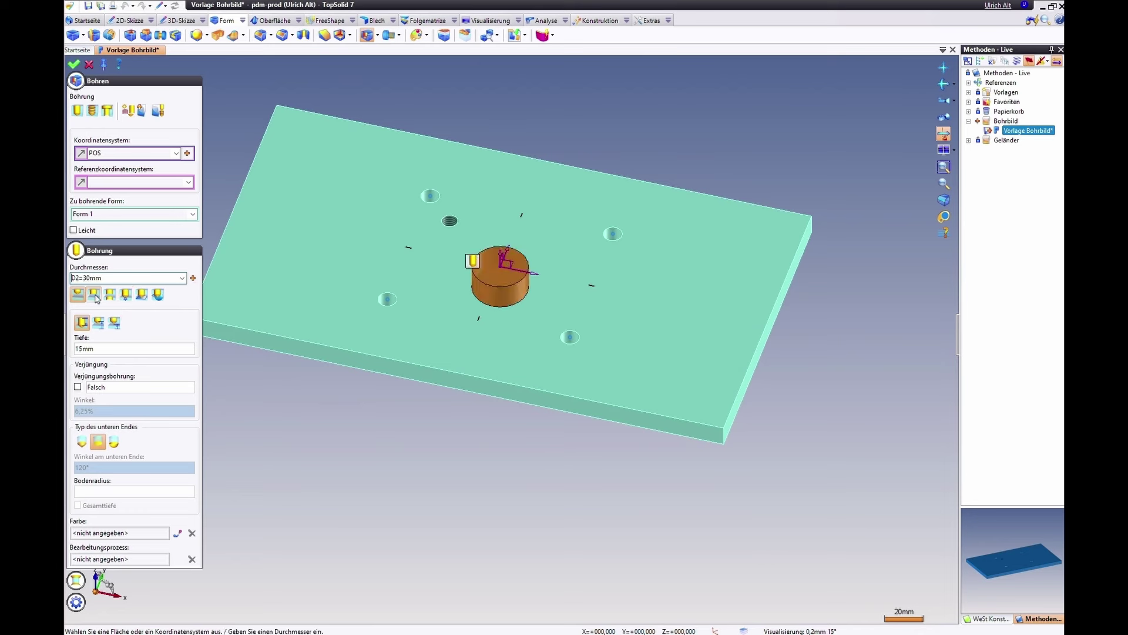
left_click(94, 294)
left_click(73, 64)
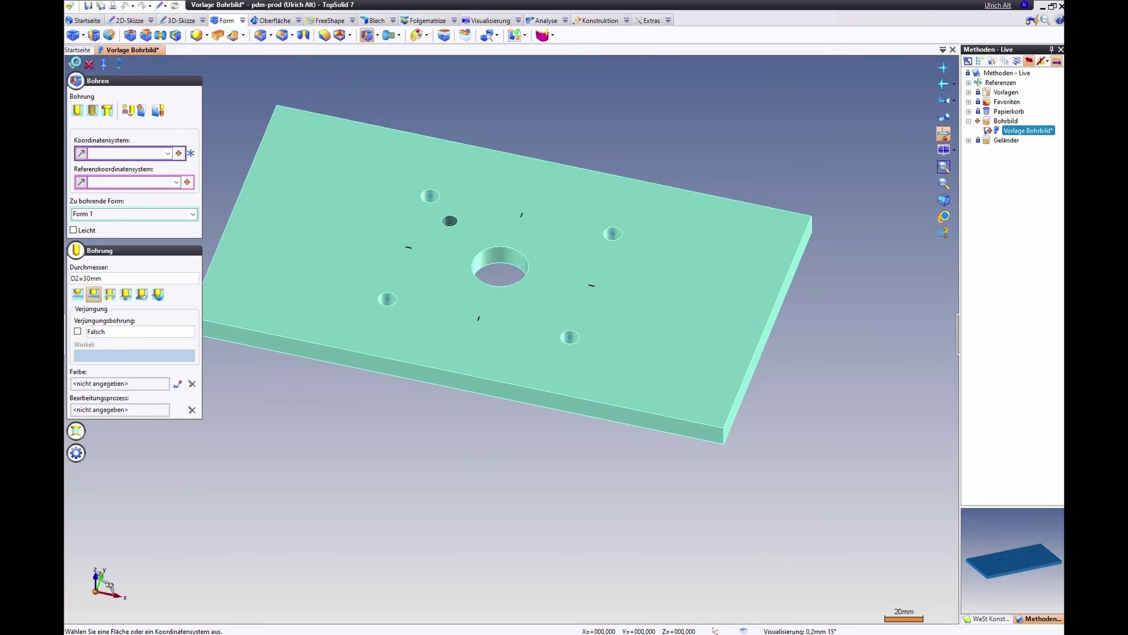
key("Escape")
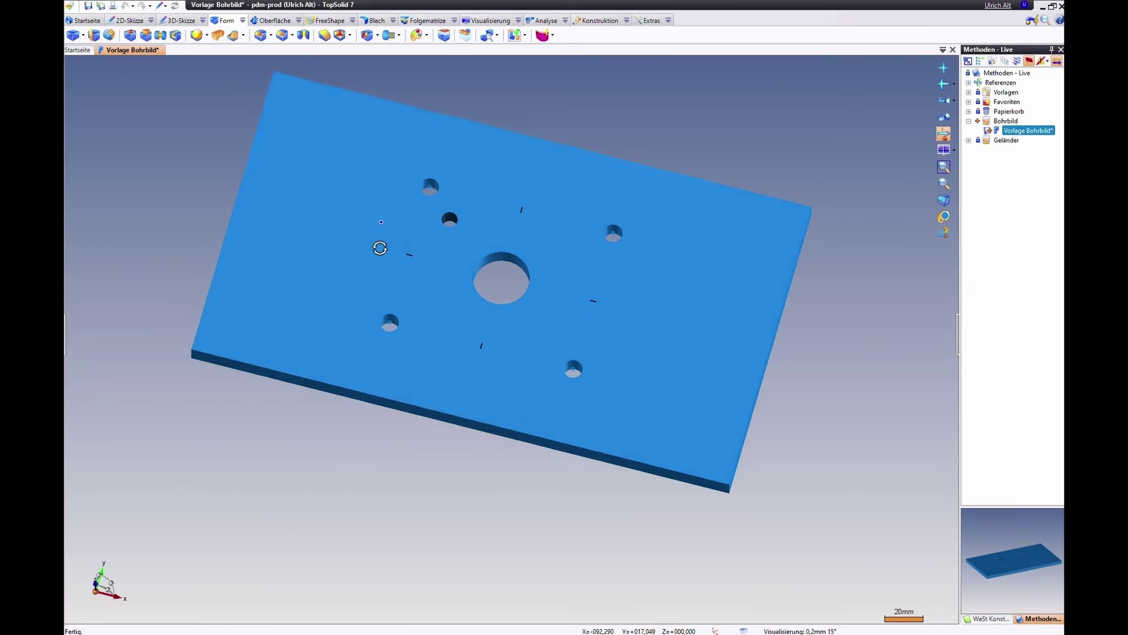
key("ctrl+s")
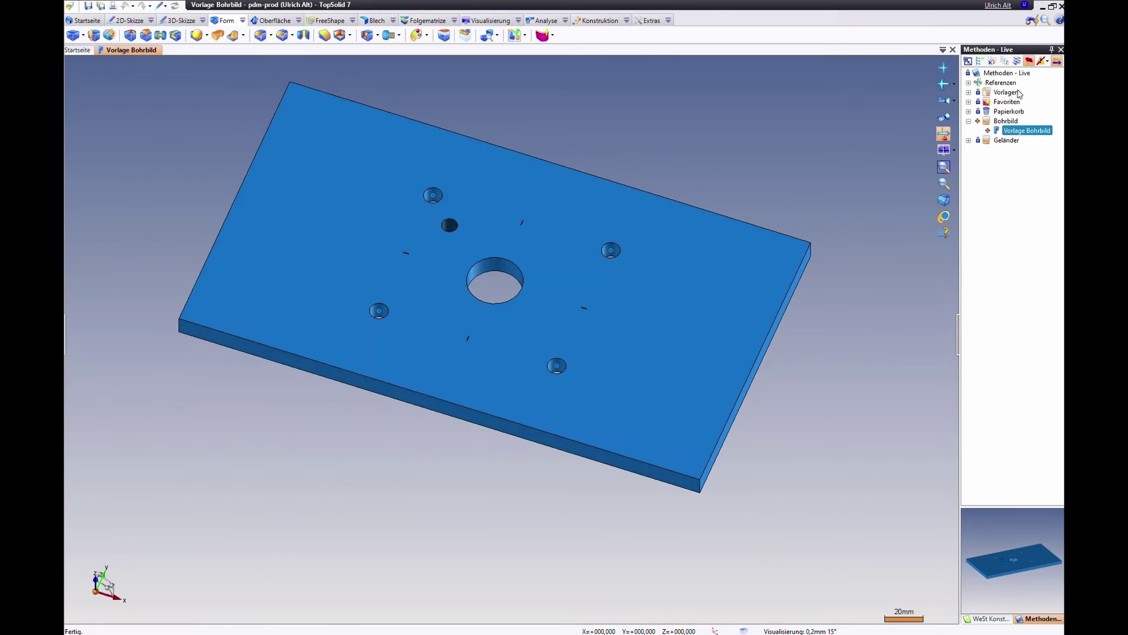
Show the document's element tree and give parameter L1 the description "L1 Bohrbild"
right_click(1029, 54)
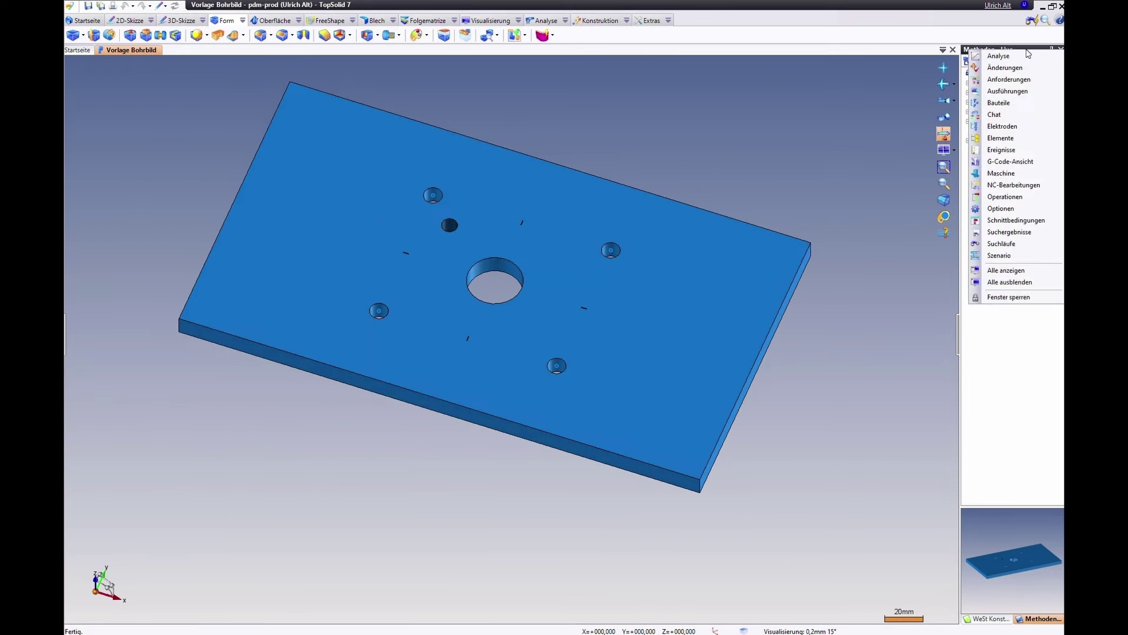
left_click(1006, 138)
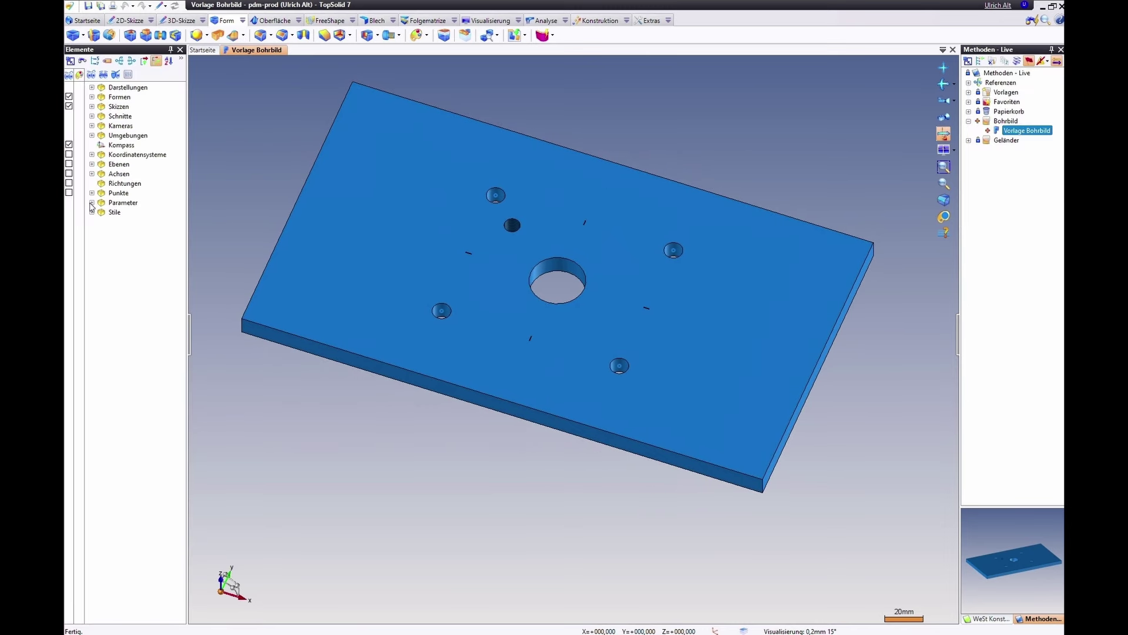
left_click(91, 202)
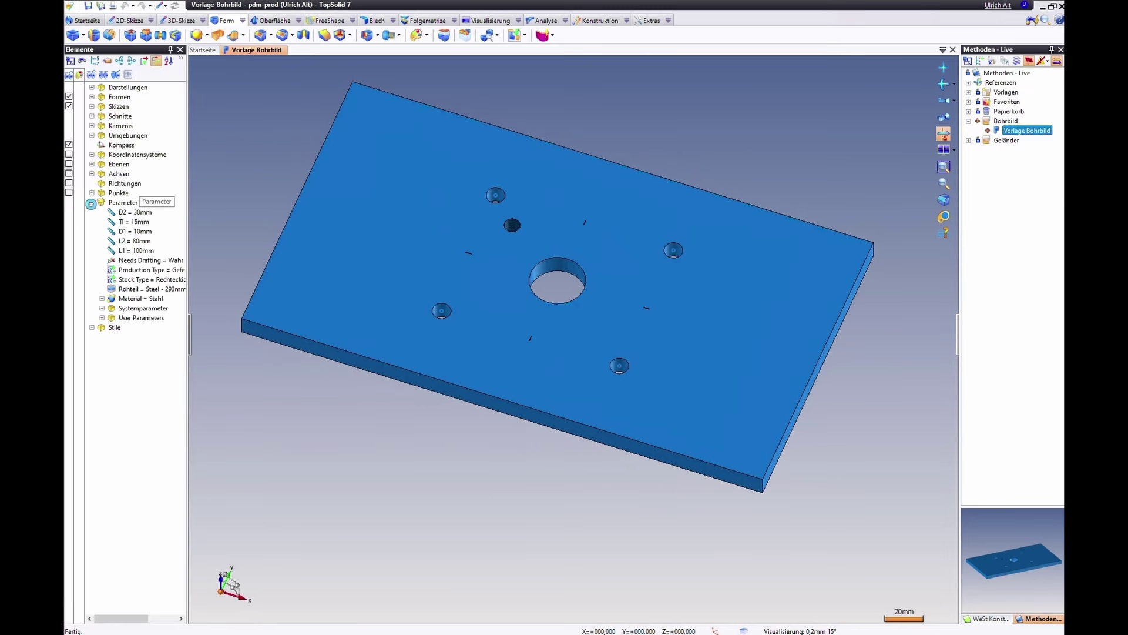
right_click(136, 254)
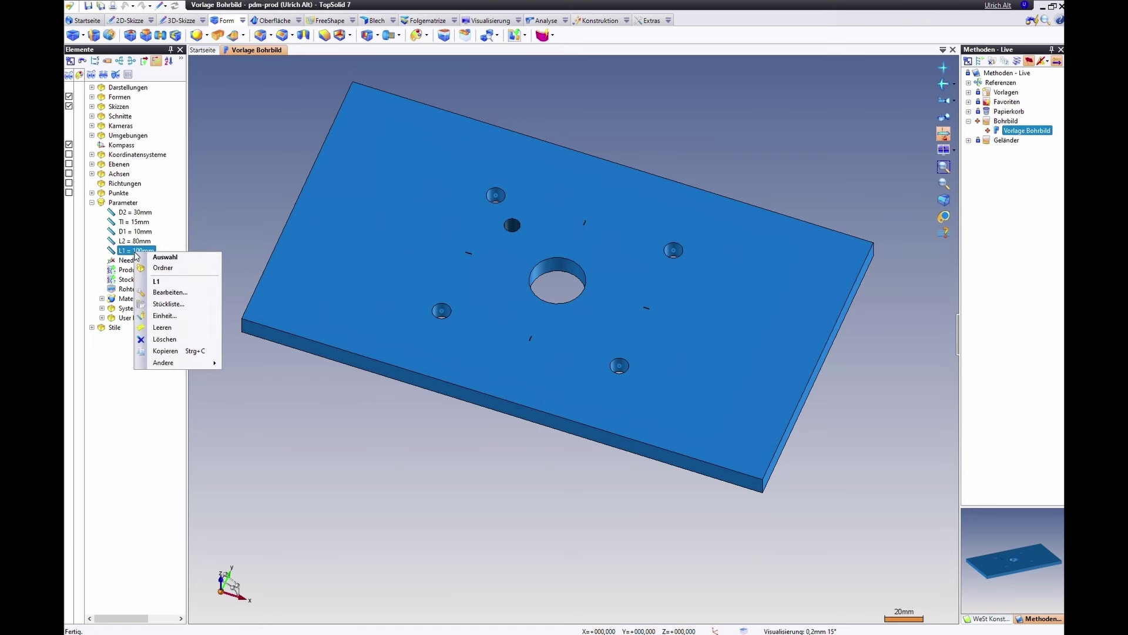
left_click(169, 292)
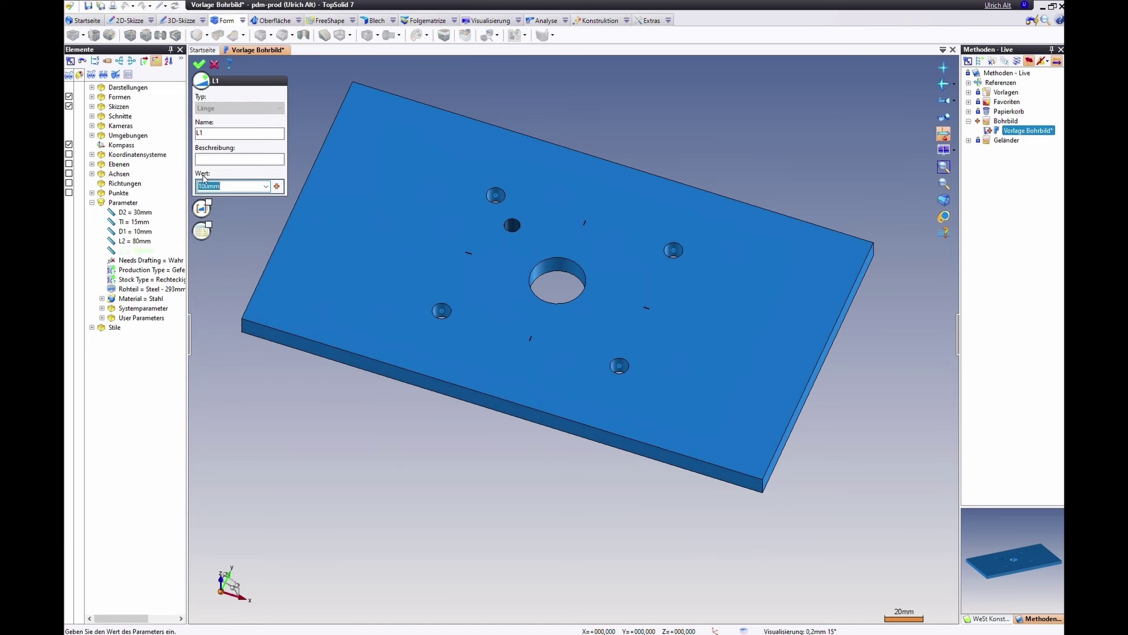
left_click(218, 159)
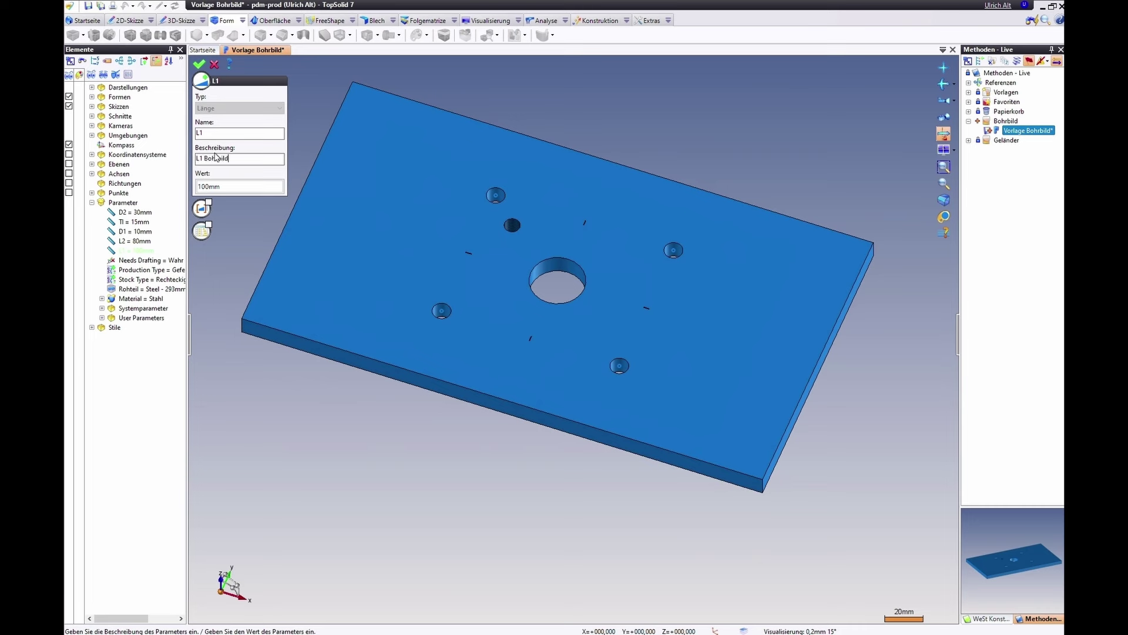
key("Return")
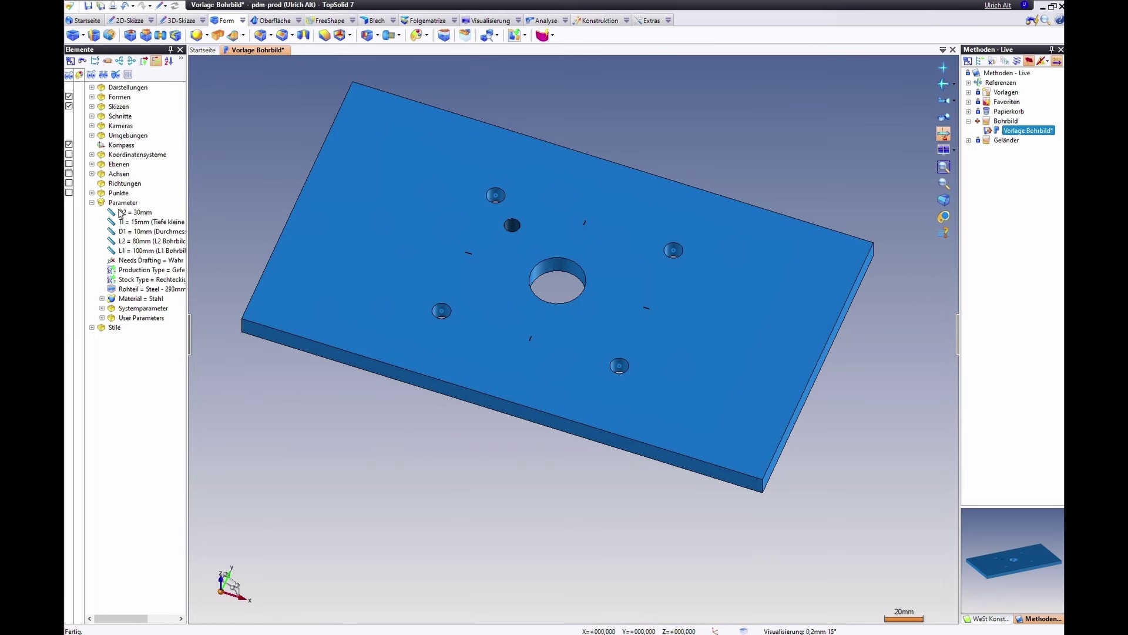
Add a description beginning with "Durchmesser" to the centre hole's parameter D2 and save the document
left_click(122, 213)
right_click(122, 214)
left_click(162, 255)
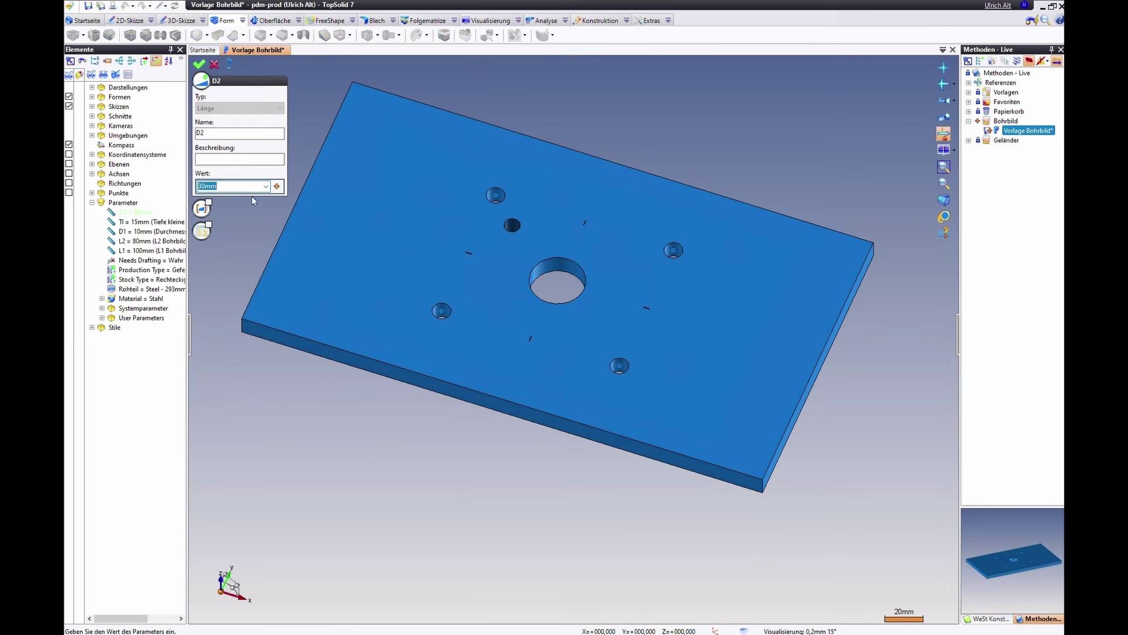
left_click(250, 159)
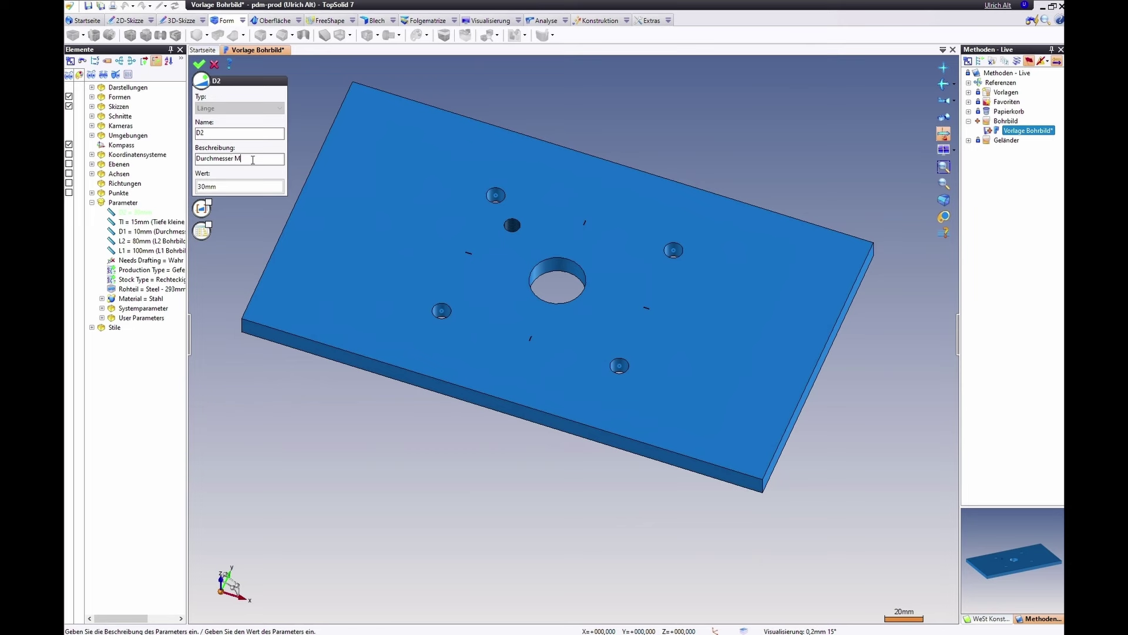
key("Return")
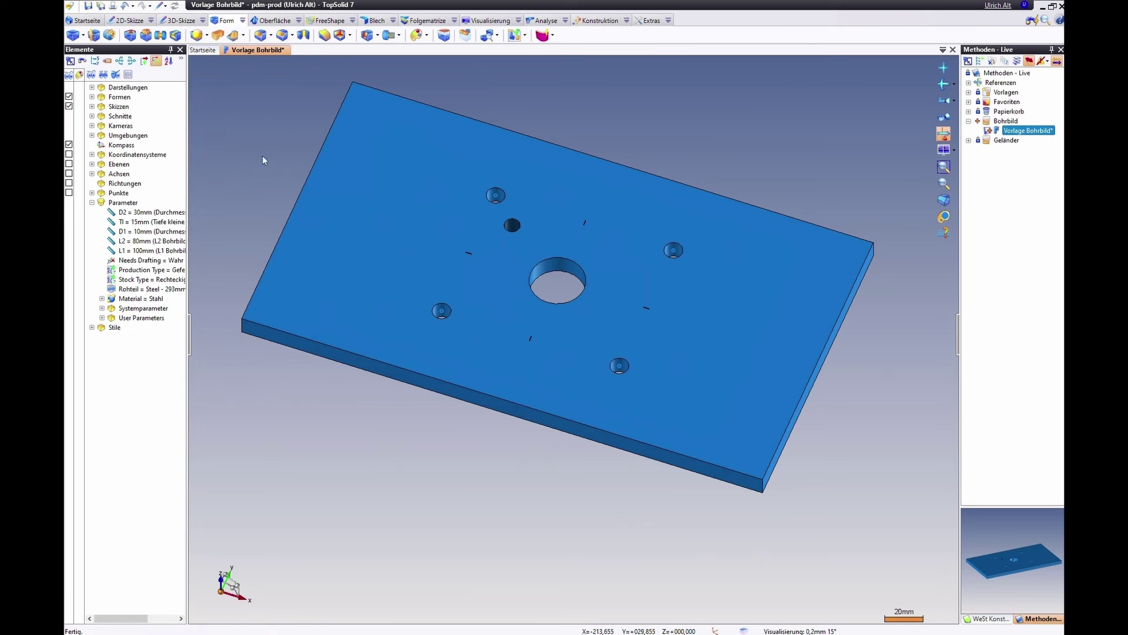
key("ctrl+s")
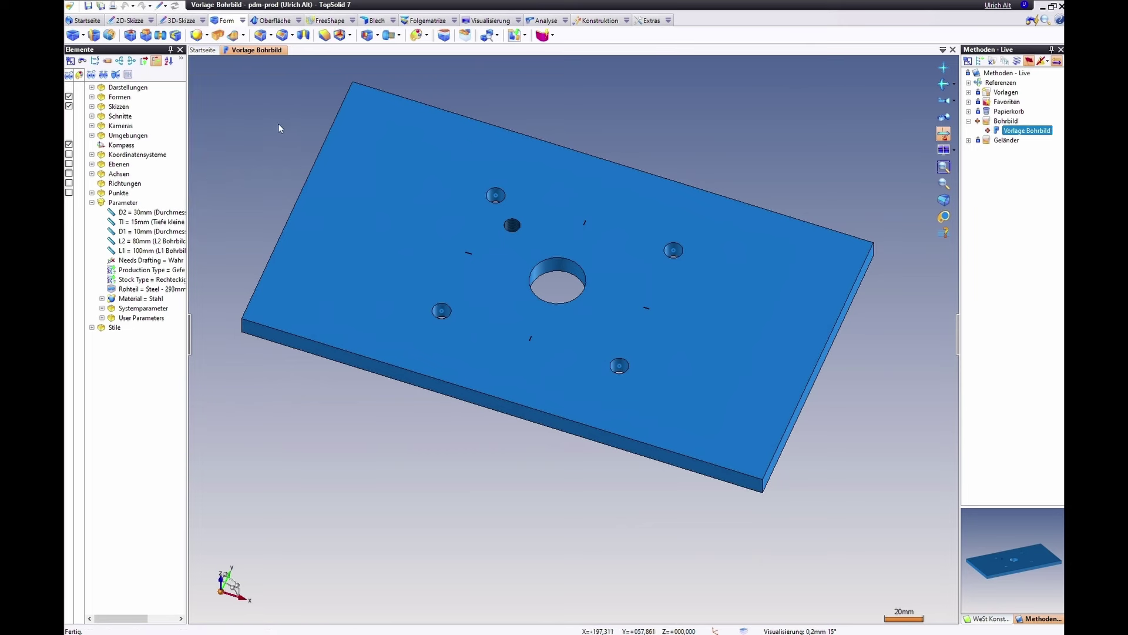
Create a Methode document in the Bohrbild folder from the empty template, with Vorlage Bohrbild as its generic document
right_click(1008, 123)
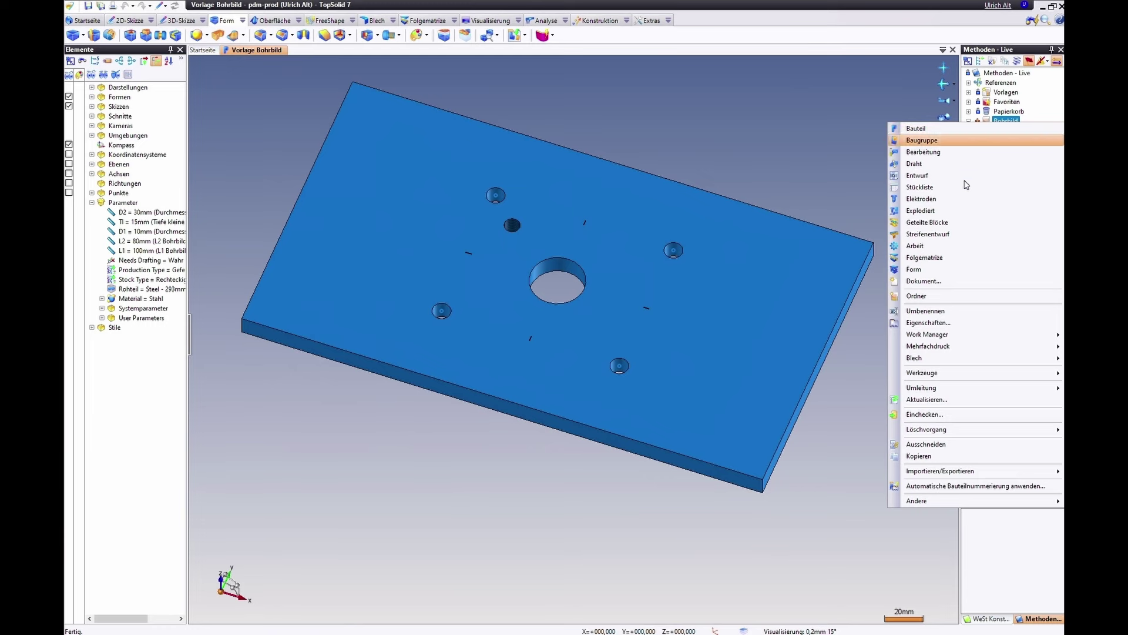
left_click(628, 254)
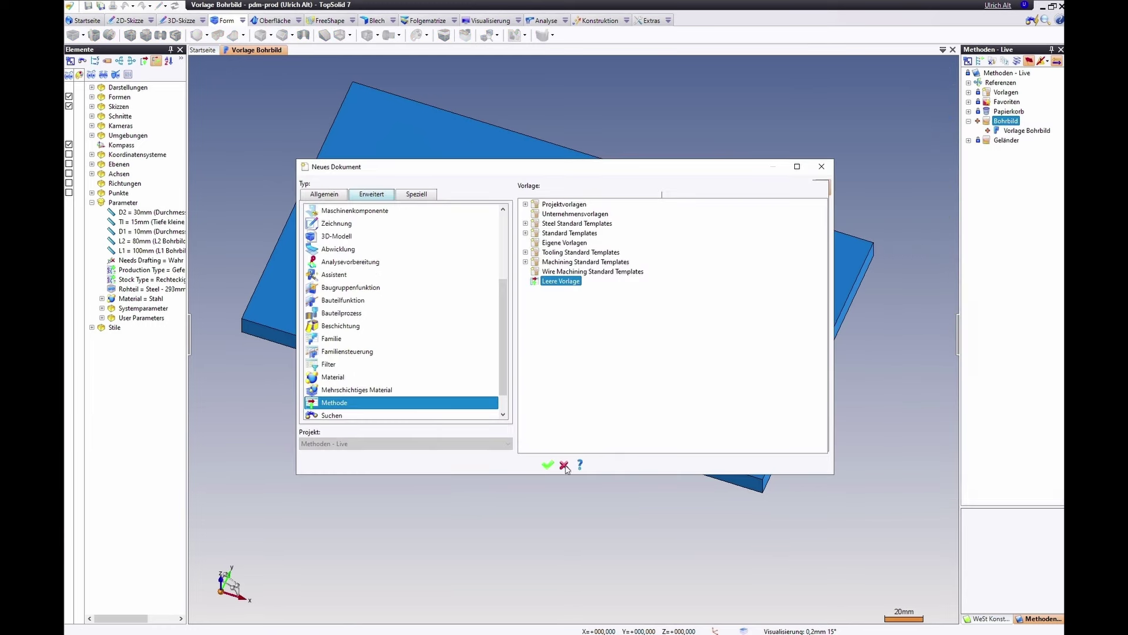
left_click(548, 465)
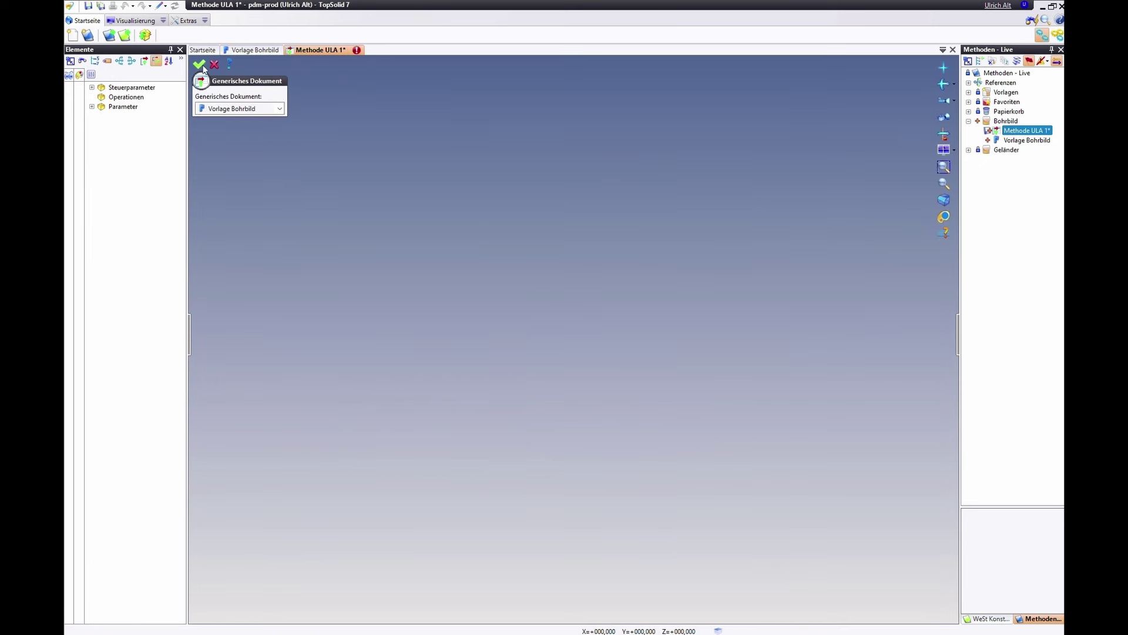
left_click(200, 65)
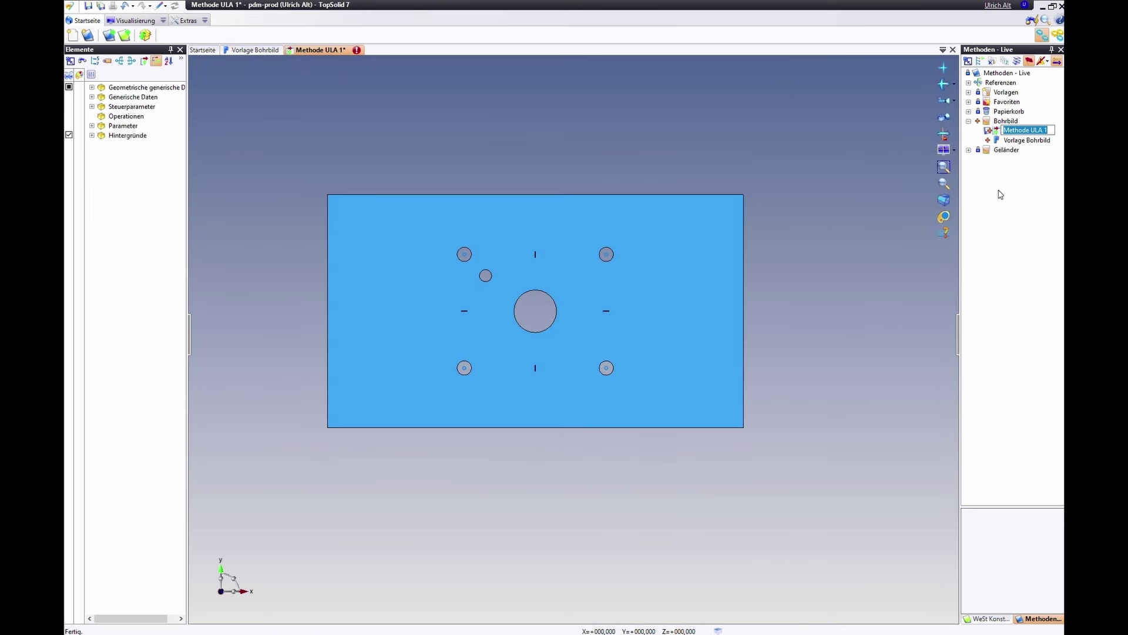
Name the new method document "Bohrbild Anschluß" and save it
type("Bohrbild Anschluß")
key("Return")
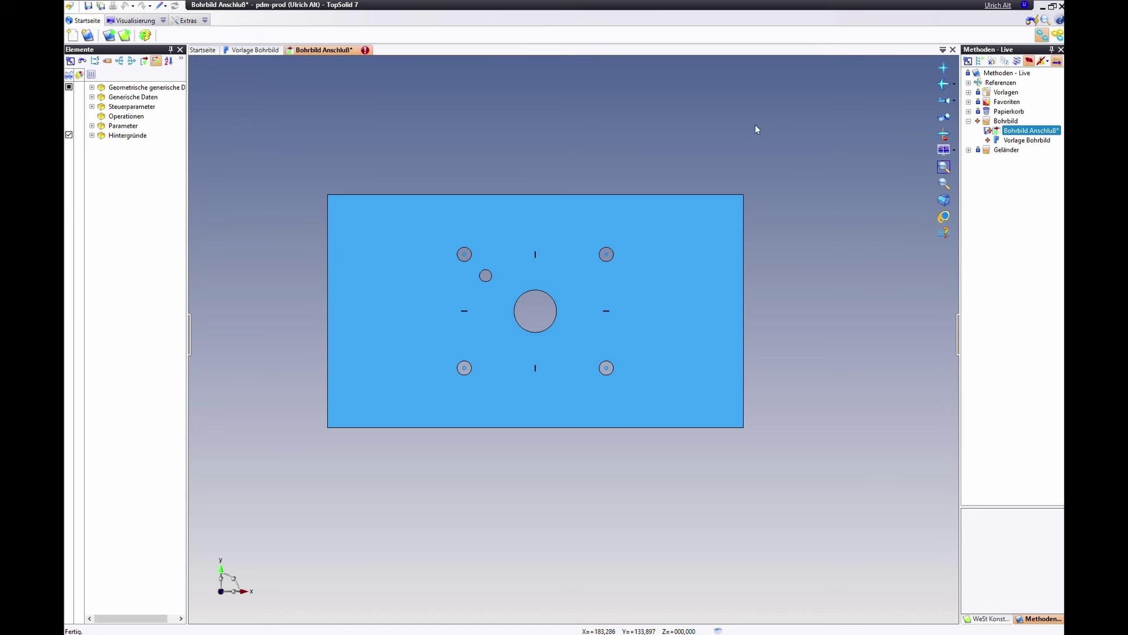
key("ctrl+s")
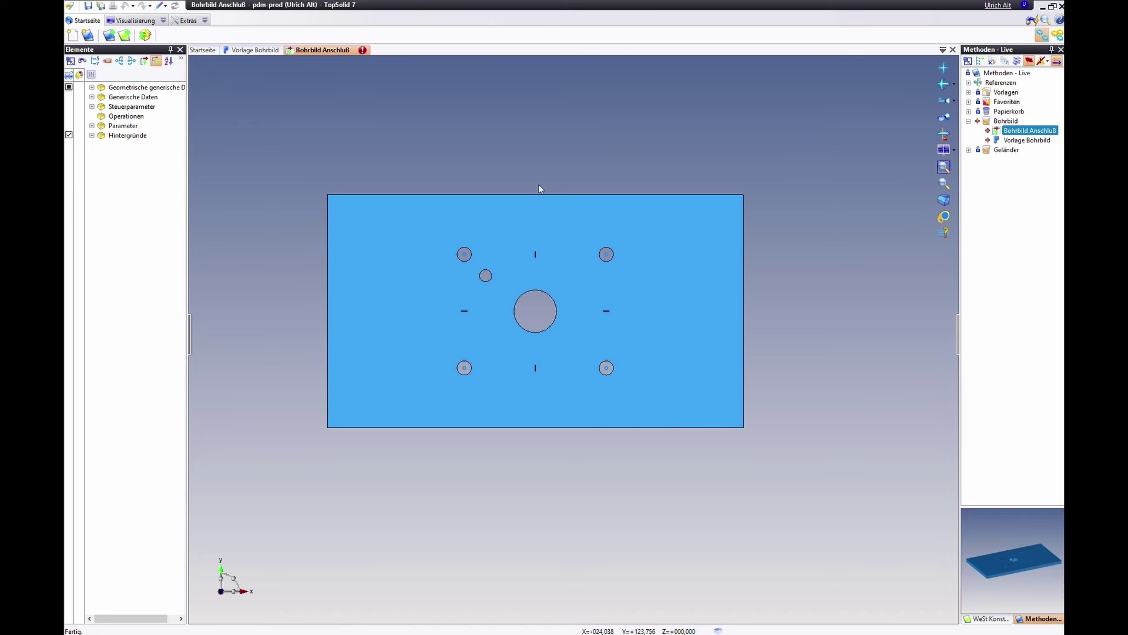
Make Form 1 from the geometric generic data a control parameter (Steuerparameter) of the method
left_click(92, 88)
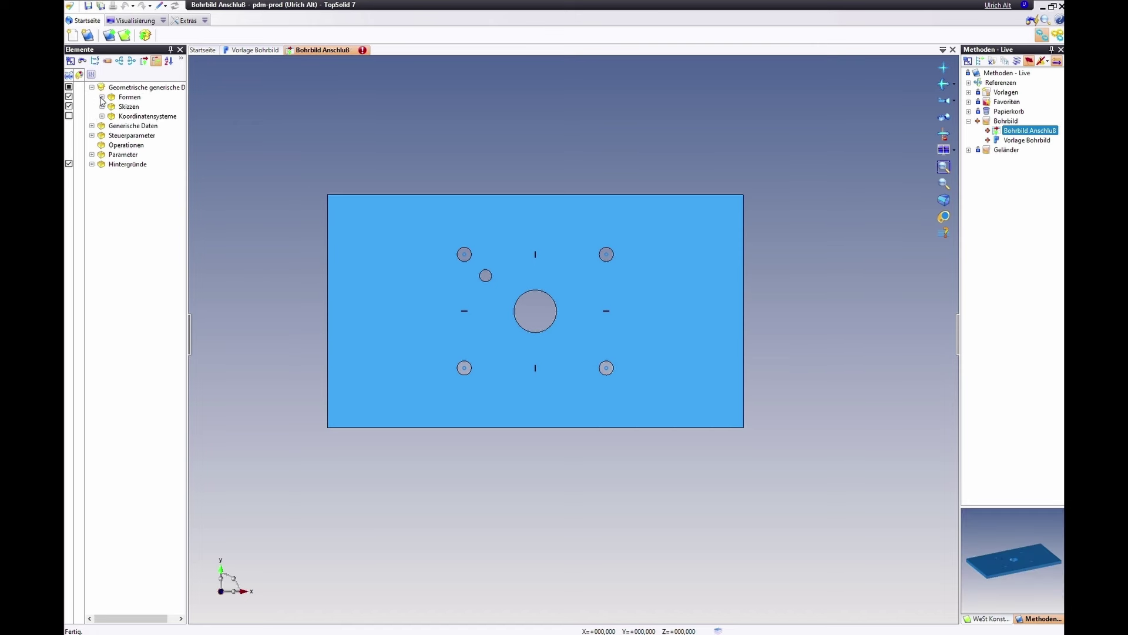
left_click(101, 97)
left_click(136, 106)
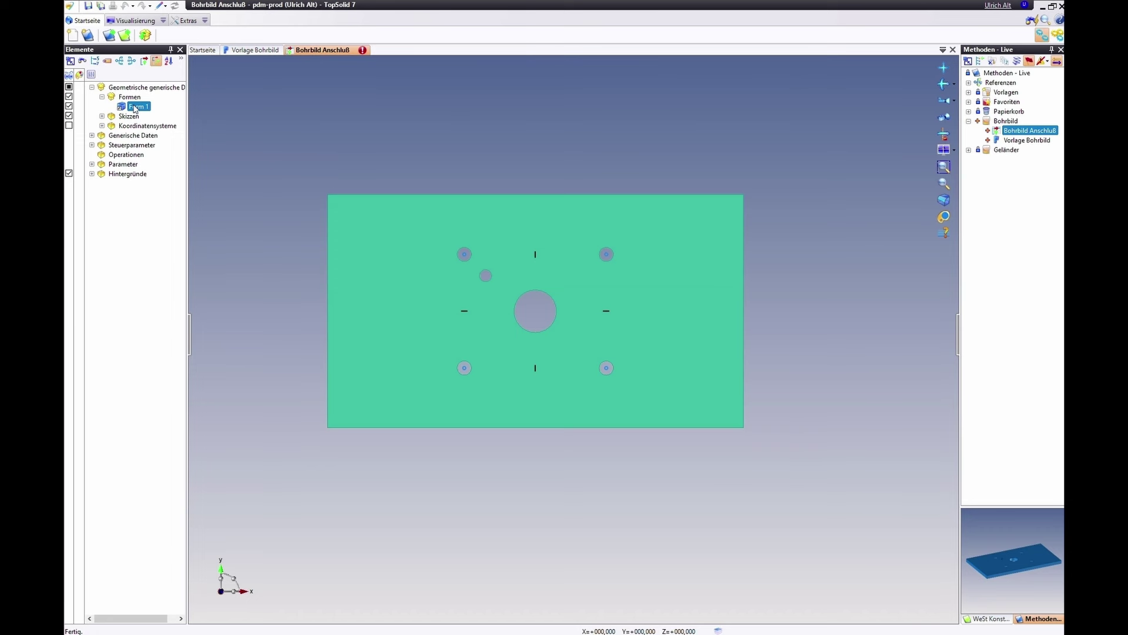
right_click(135, 108)
left_click(174, 132)
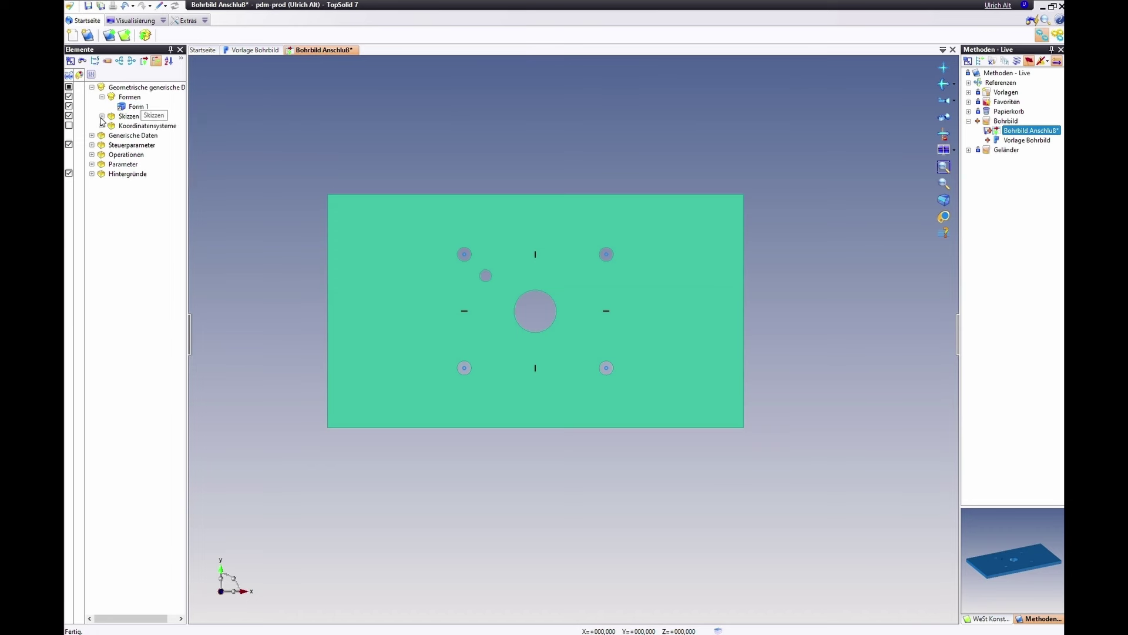
Make the POS coordinate system a control parameter (Steuerparameter) of the method
left_click(102, 117)
left_click(103, 116)
left_click(103, 125)
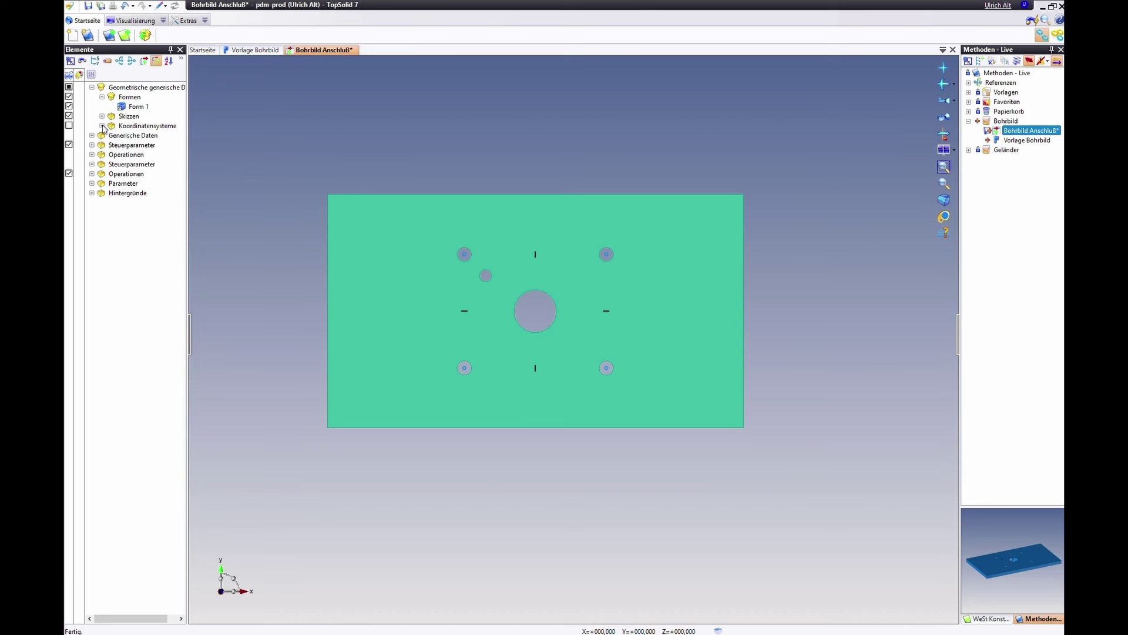
left_click(143, 145)
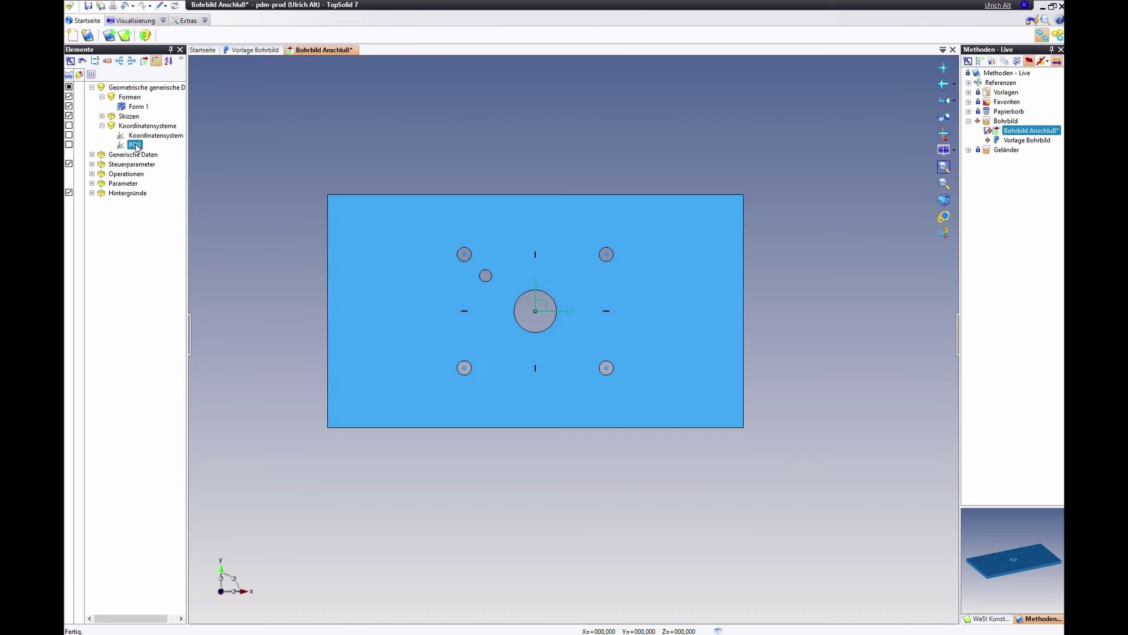
right_click(143, 145)
left_click(170, 171)
Move the generic data parameters L1 and L2 into the control parameters (Steuerparameter)
left_click(102, 98)
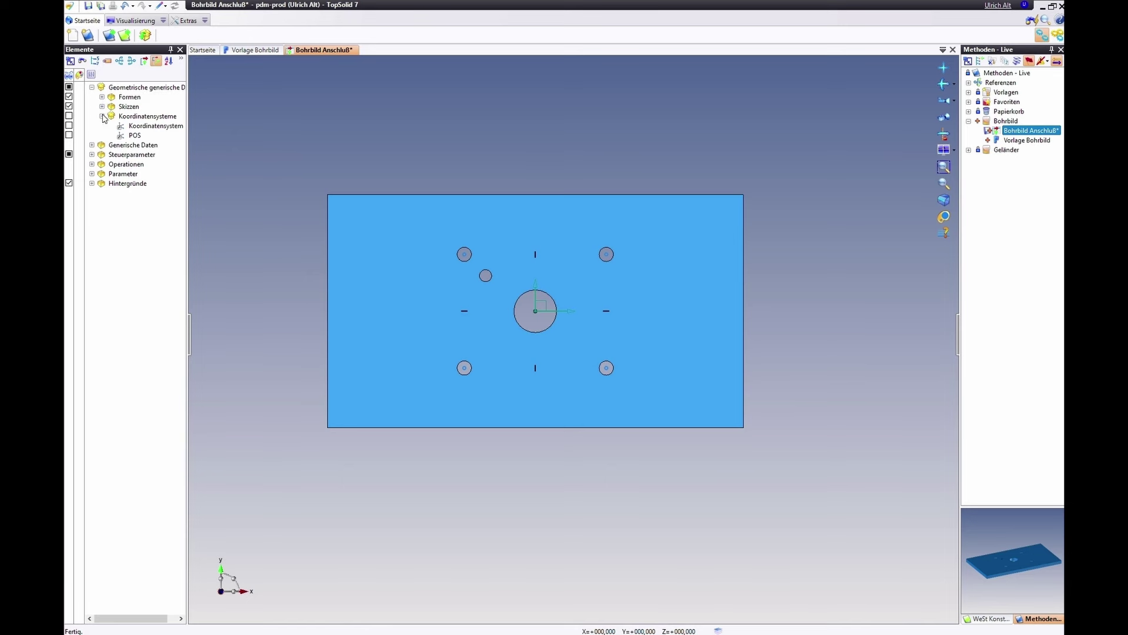
left_click(102, 116)
left_click(92, 127)
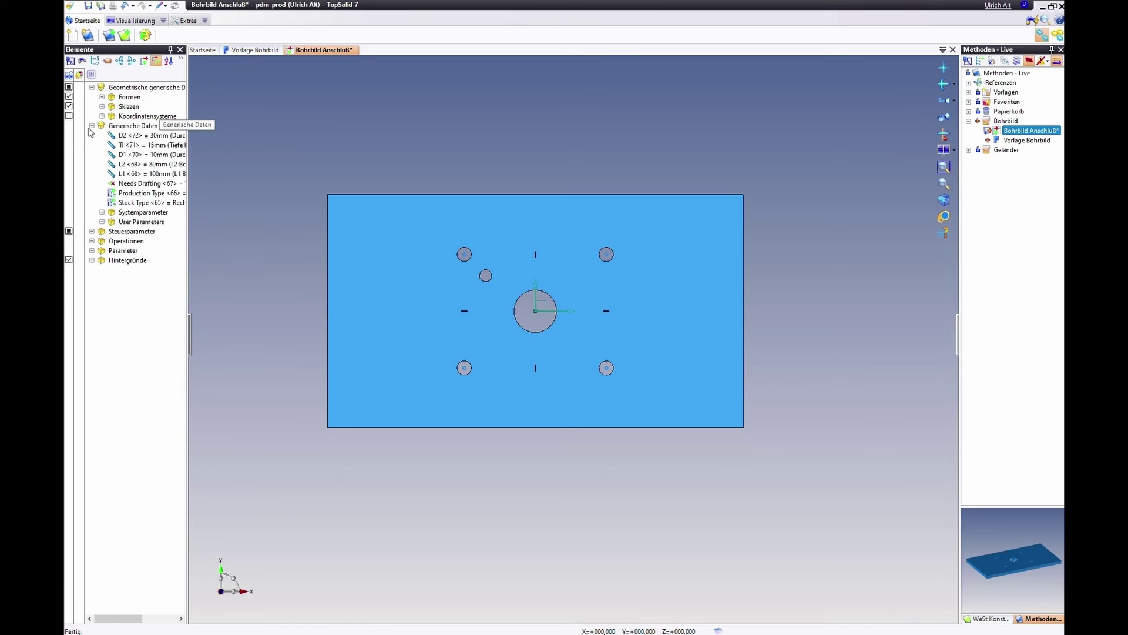
left_click(131, 174)
right_click(130, 178)
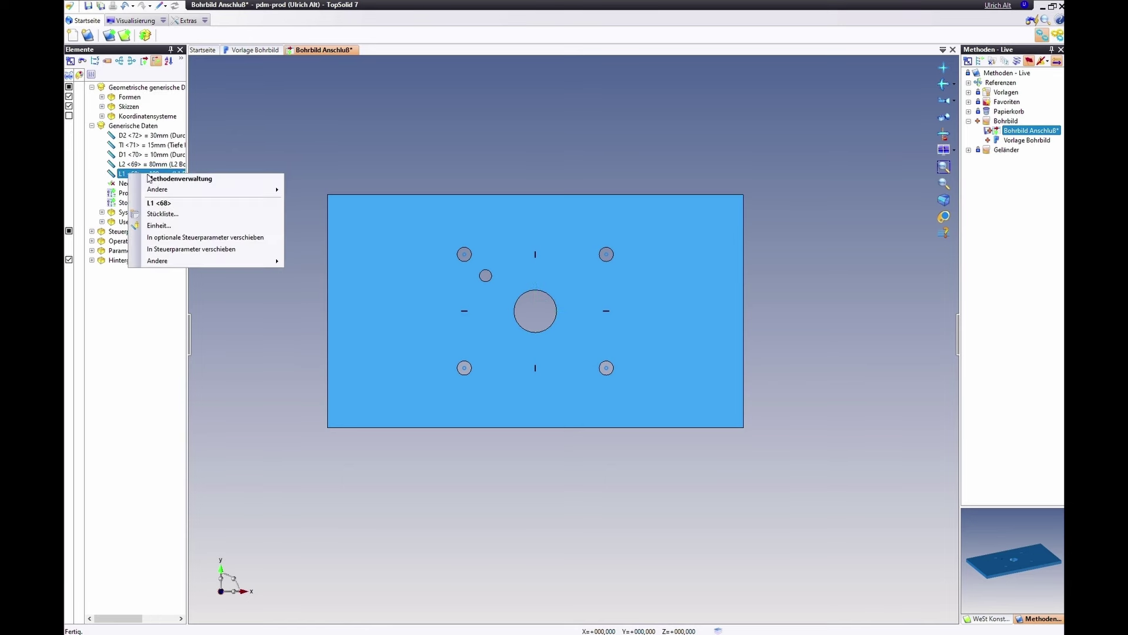
left_click(127, 164)
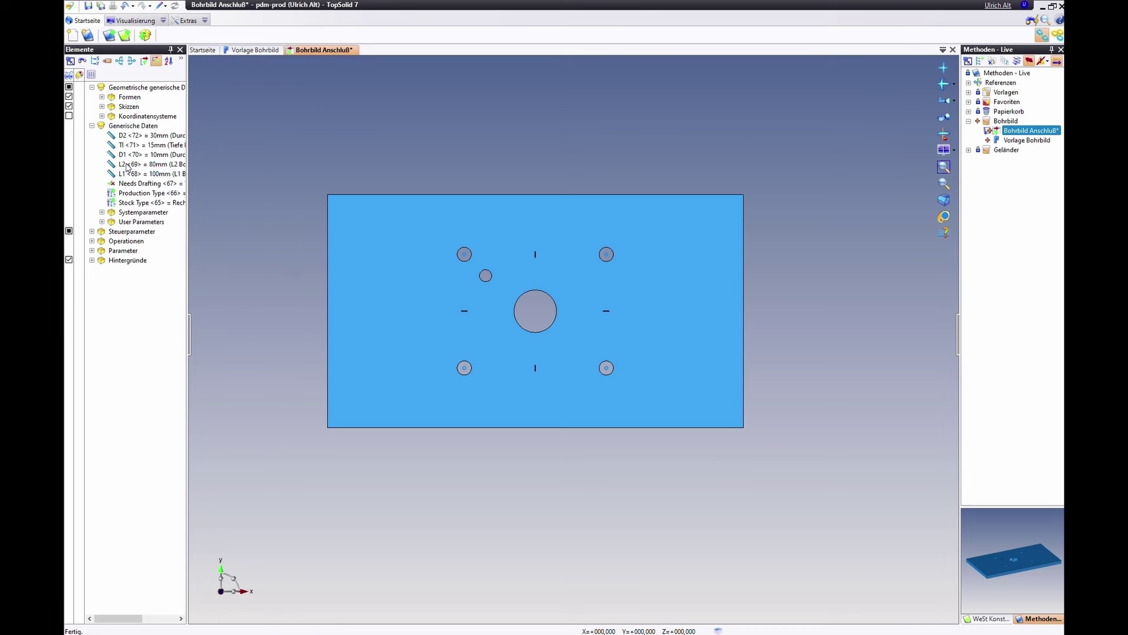
left_click(127, 165)
right_click(127, 164)
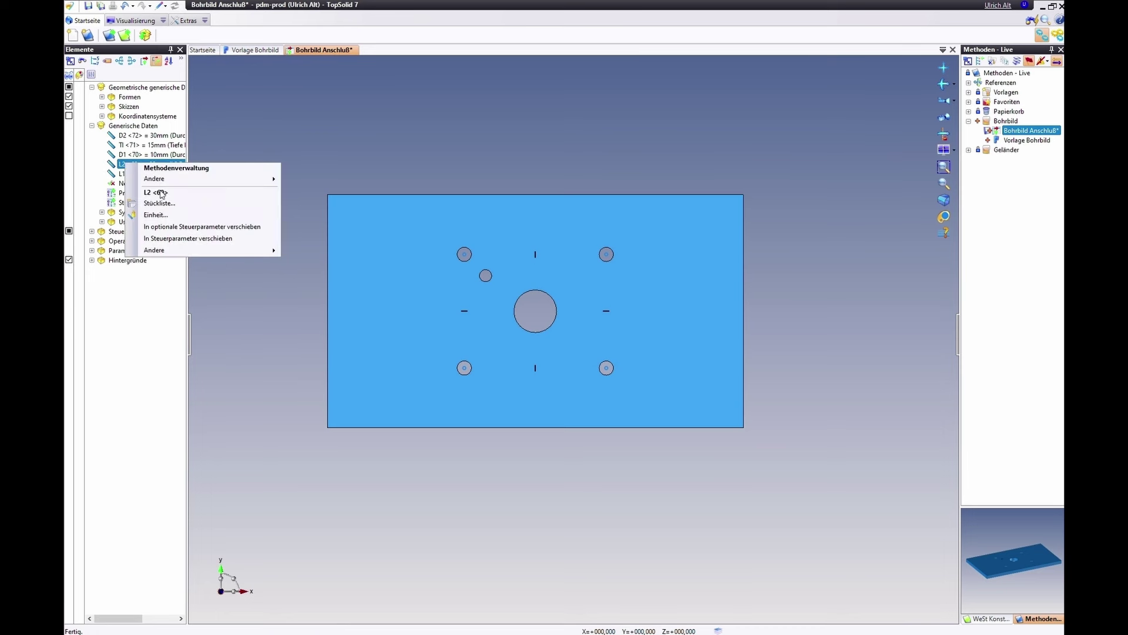
left_click(174, 237)
Move the parameters D1, TI and D2 together into the optional control parameters (optionale Steuerparameter)
left_click(134, 155)
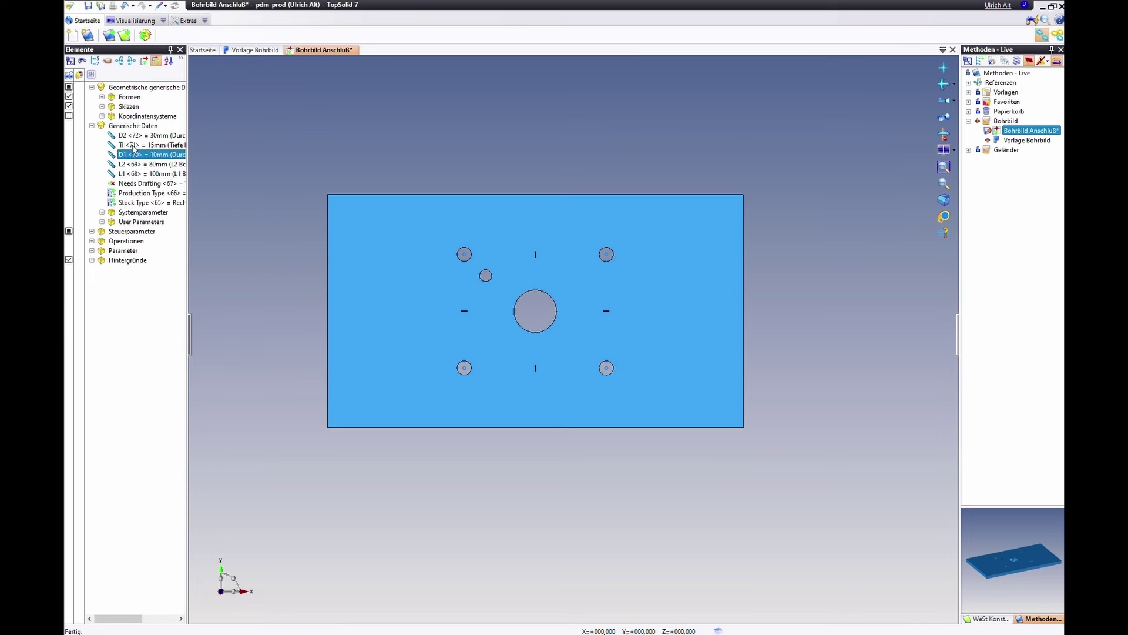
left_click(137, 136, "shift")
right_click(137, 139)
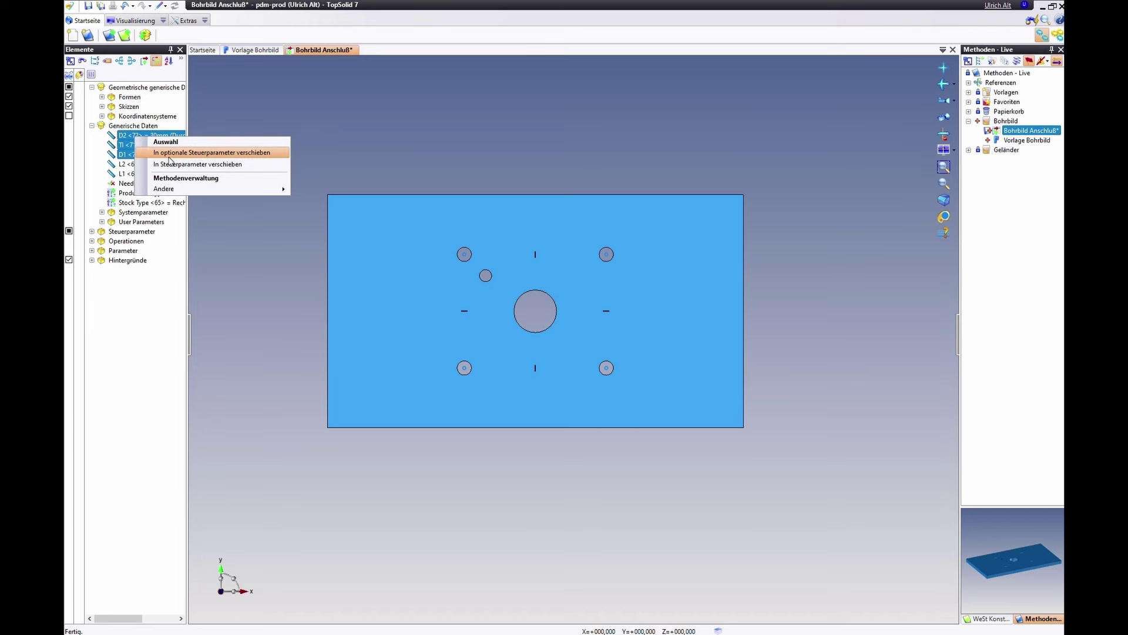
left_click(172, 154)
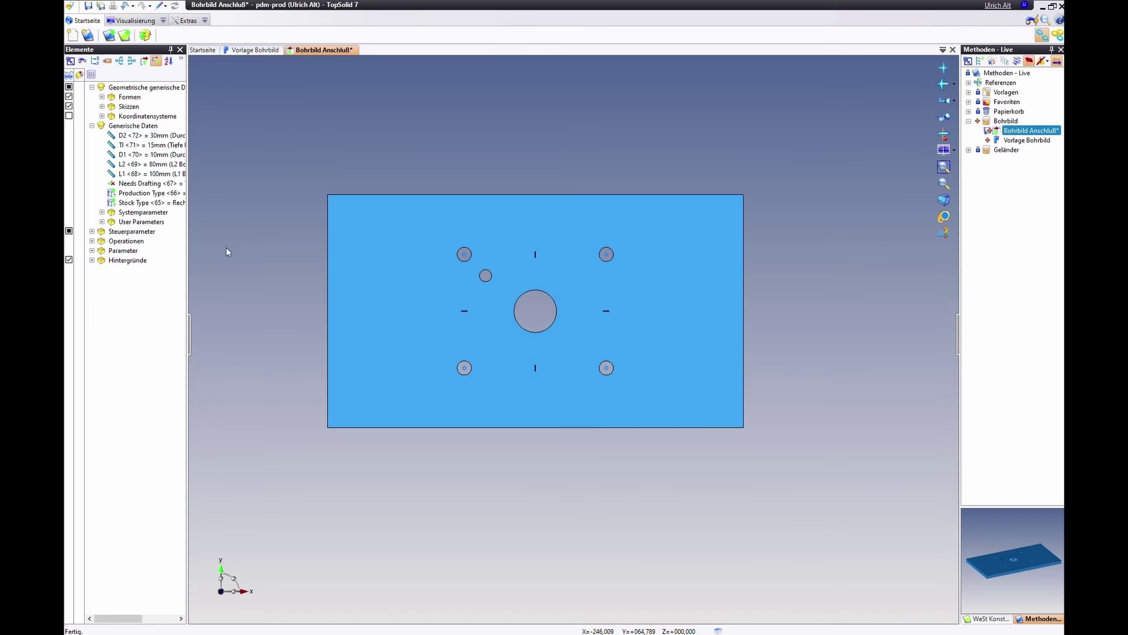
Check the method's control parameters and its sketch, hole group, coordinate system and hole operations, and save the document
left_click(92, 232)
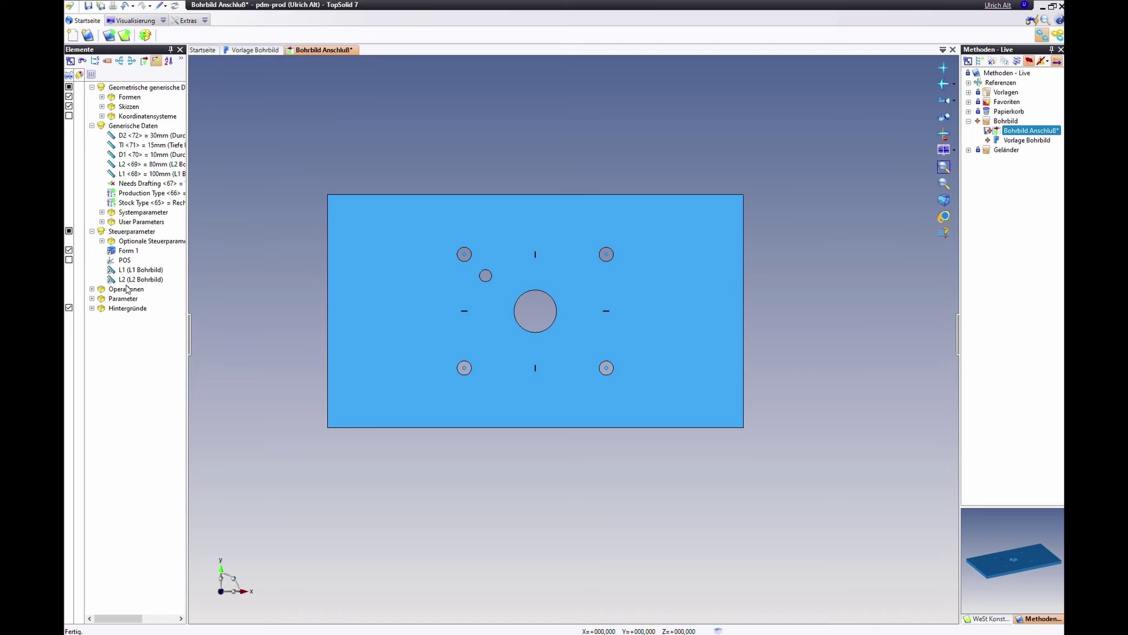
left_click(91, 289)
left_click(132, 340)
left_click(135, 327)
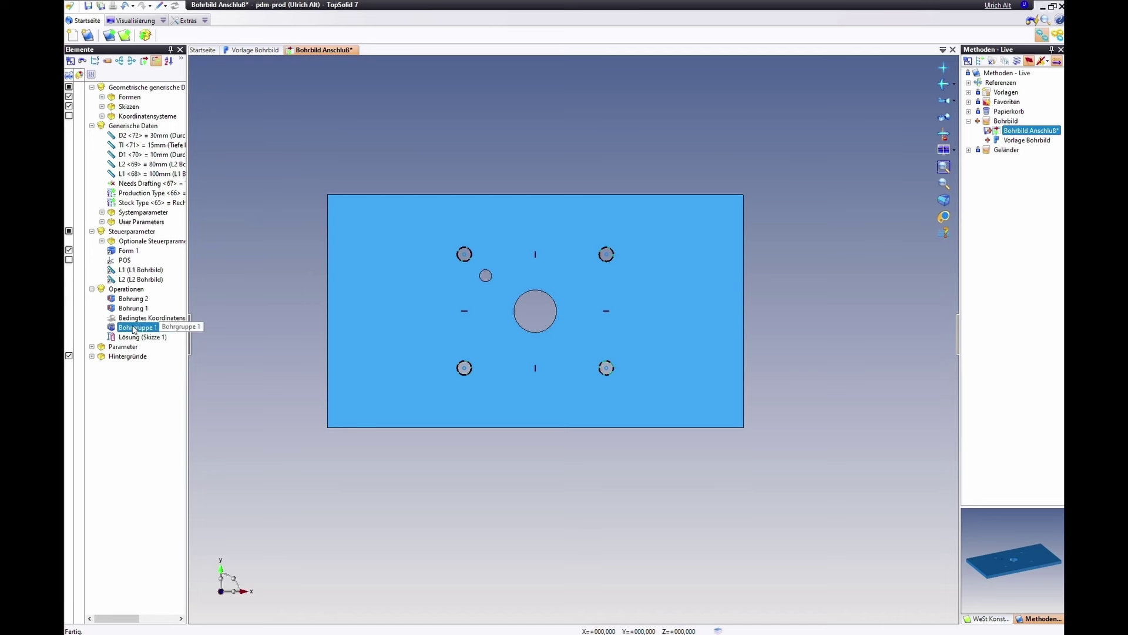
left_click(135, 320)
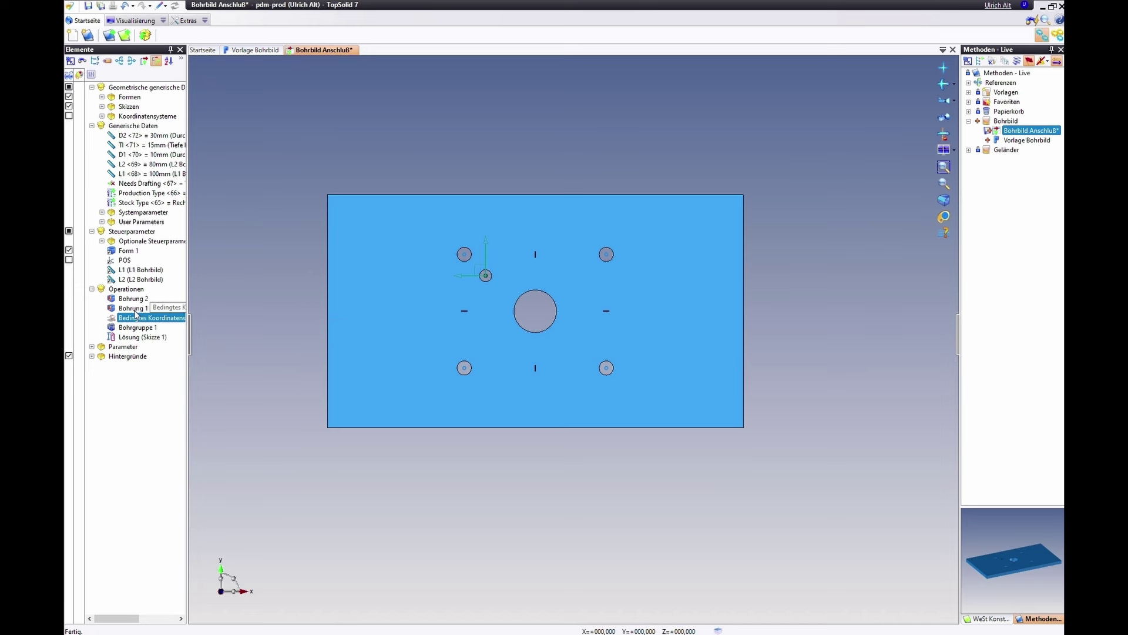
left_click(136, 308)
left_click(136, 298)
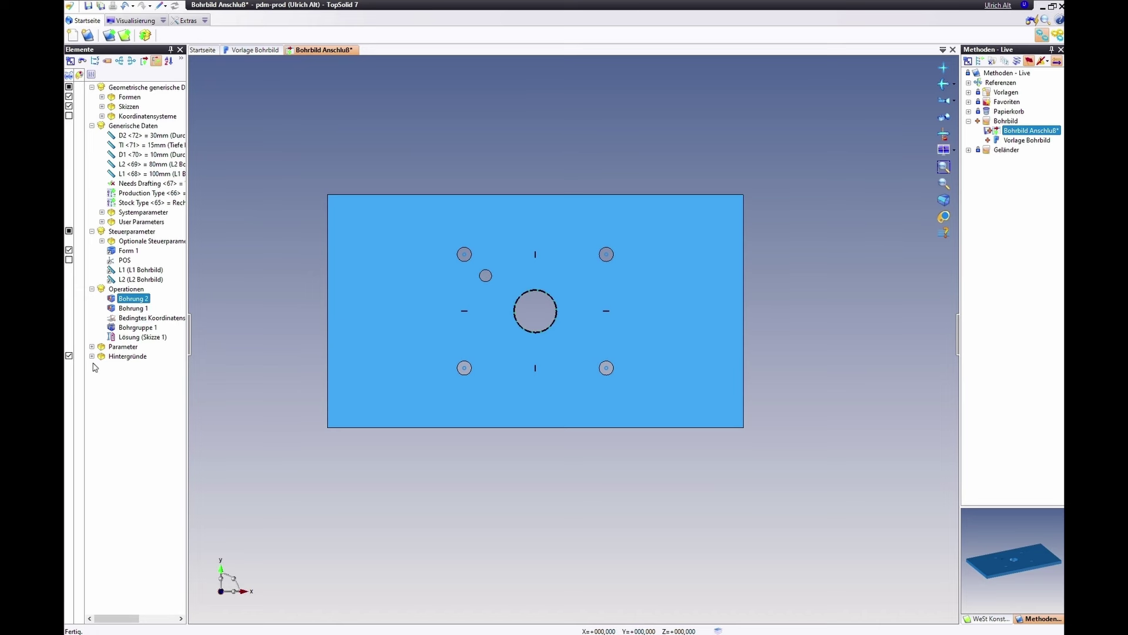
key("ctrl+s")
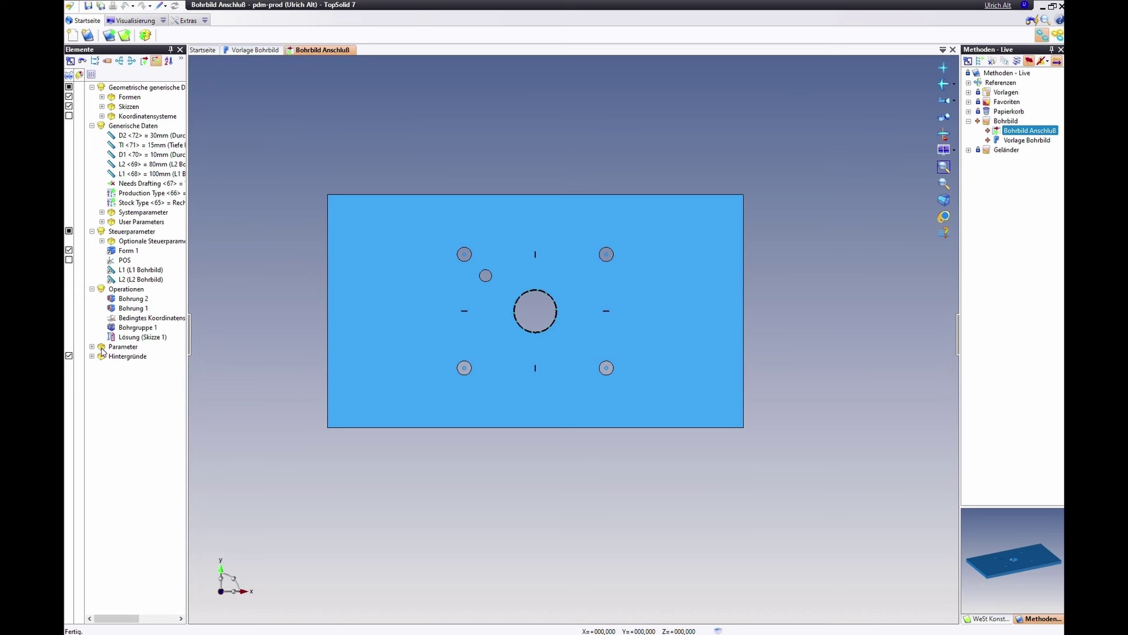
left_click(91, 347)
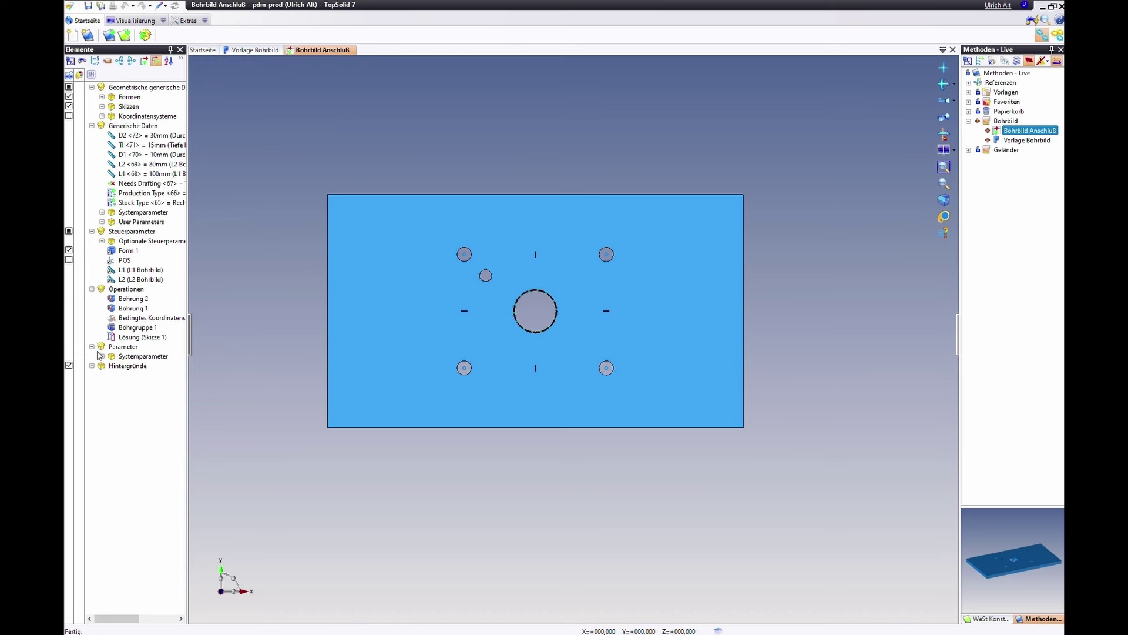
left_click(92, 347)
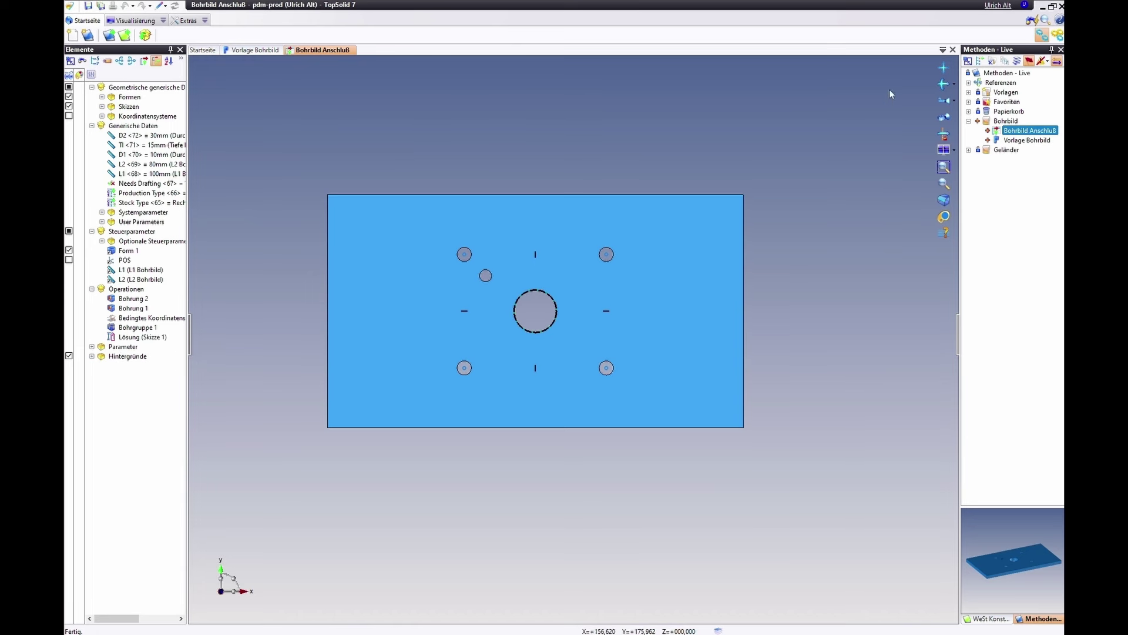
Check in the Bohrbild folder with its method and template documents
right_click(1015, 121)
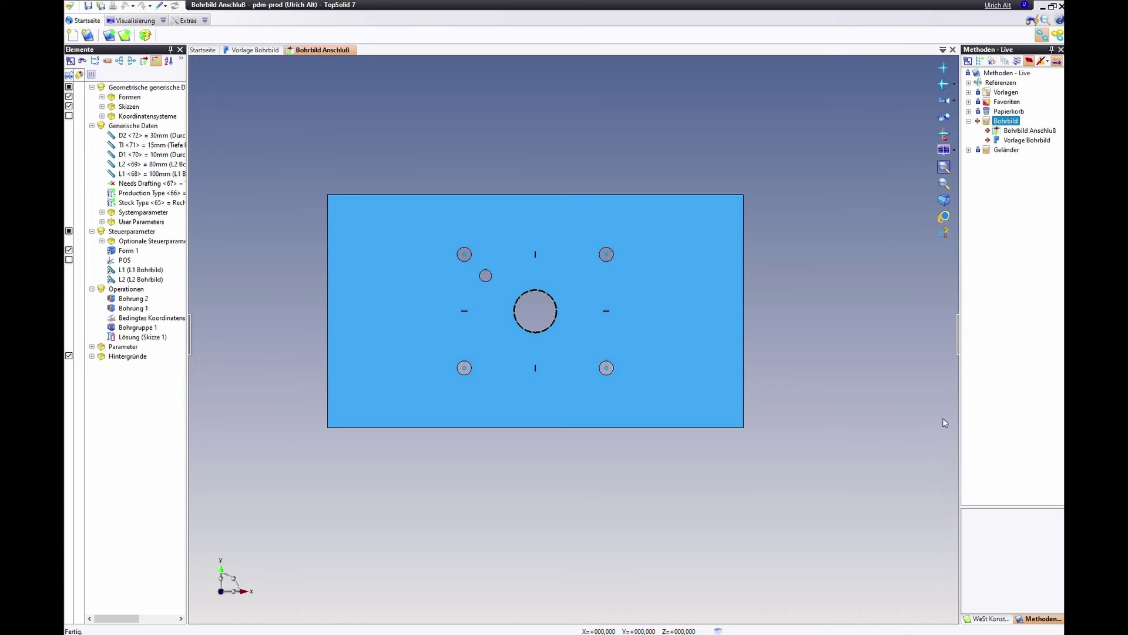
left_click(940, 411)
key("Return")
left_click(968, 122)
Create a new part document in the Methoden - Live project and start a 2D sketch in it
right_click(998, 75)
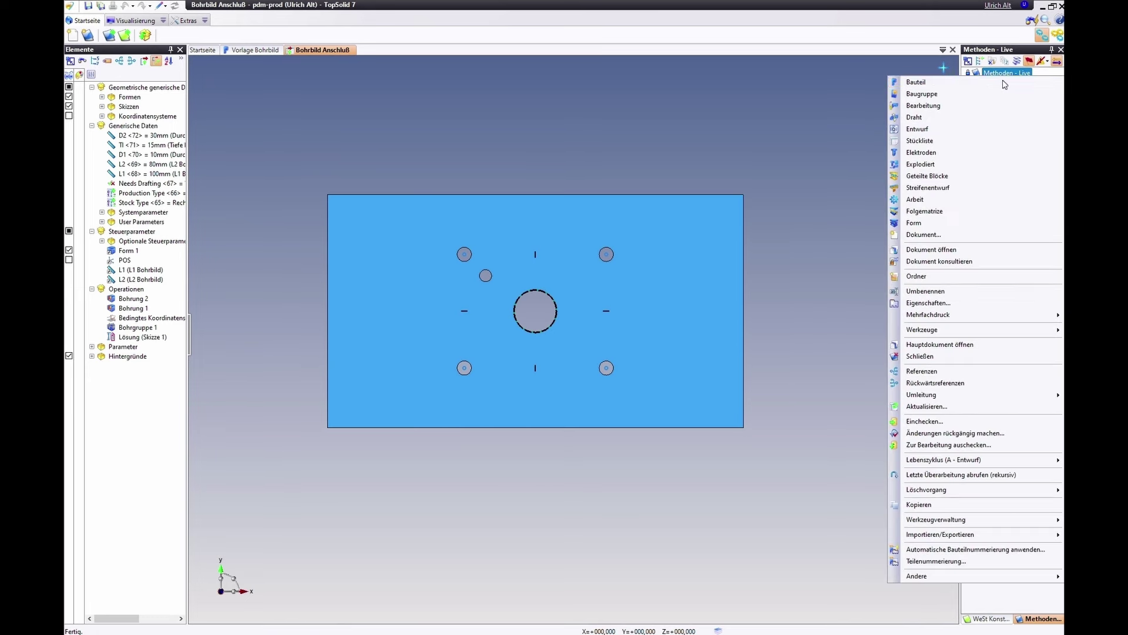
left_click(999, 86)
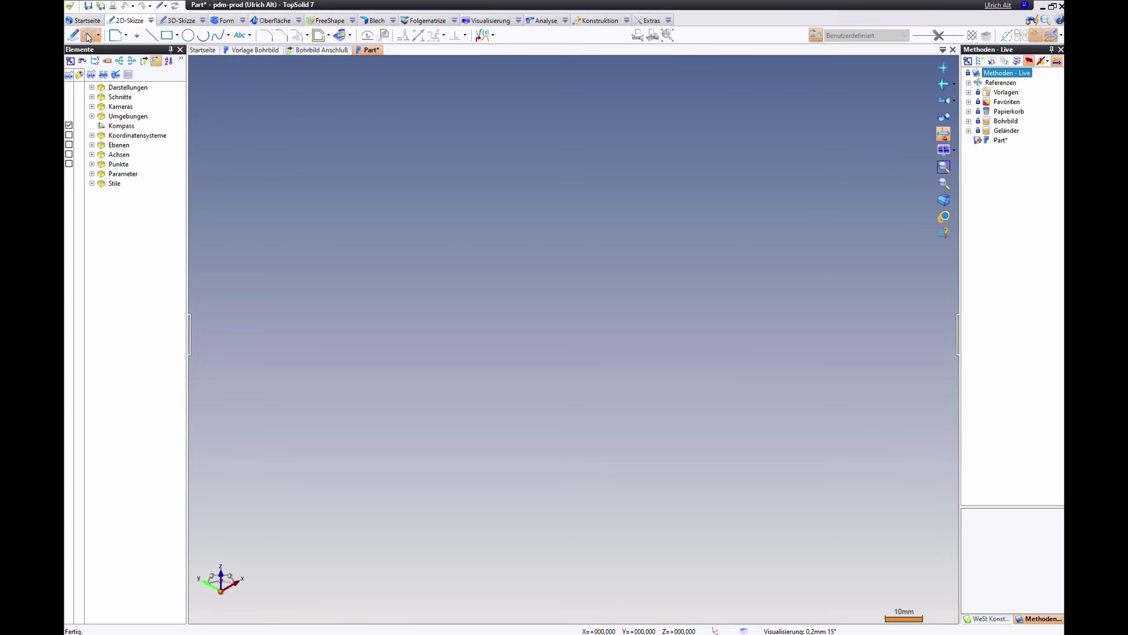
left_click(74, 35)
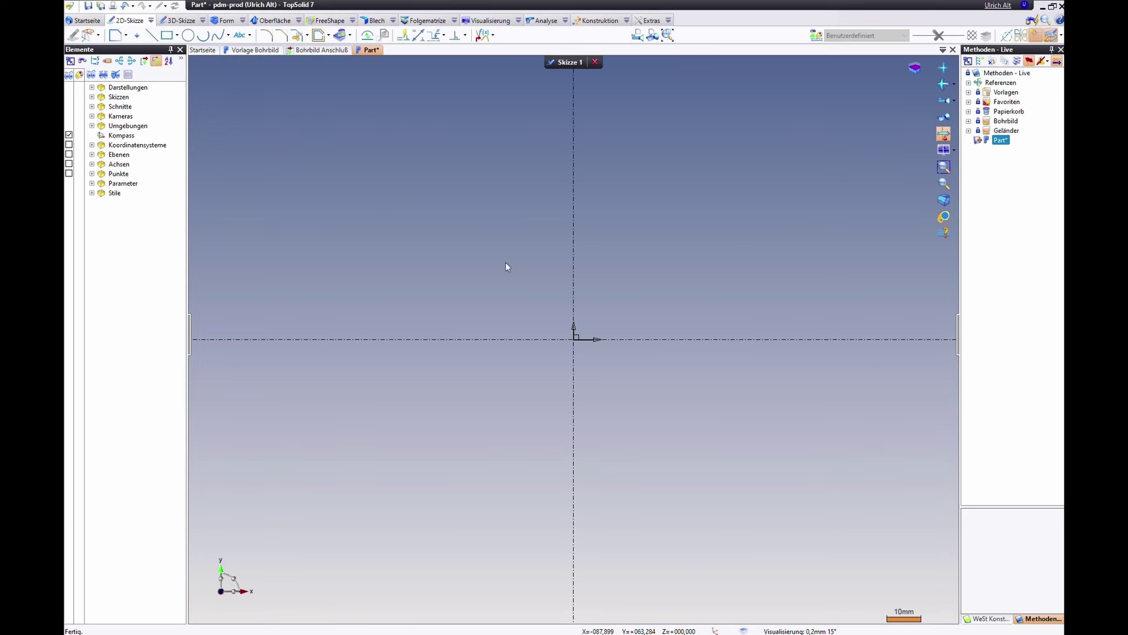
Sketch a closed stepped contour through about (-375, 0), (-375, 350), (-125, 350), (-125, 550), (600, 550) and (600, 0) mm, and finish the sketch
scroll(420, 349, "down", 1)
scroll(420, 346, "down", 5)
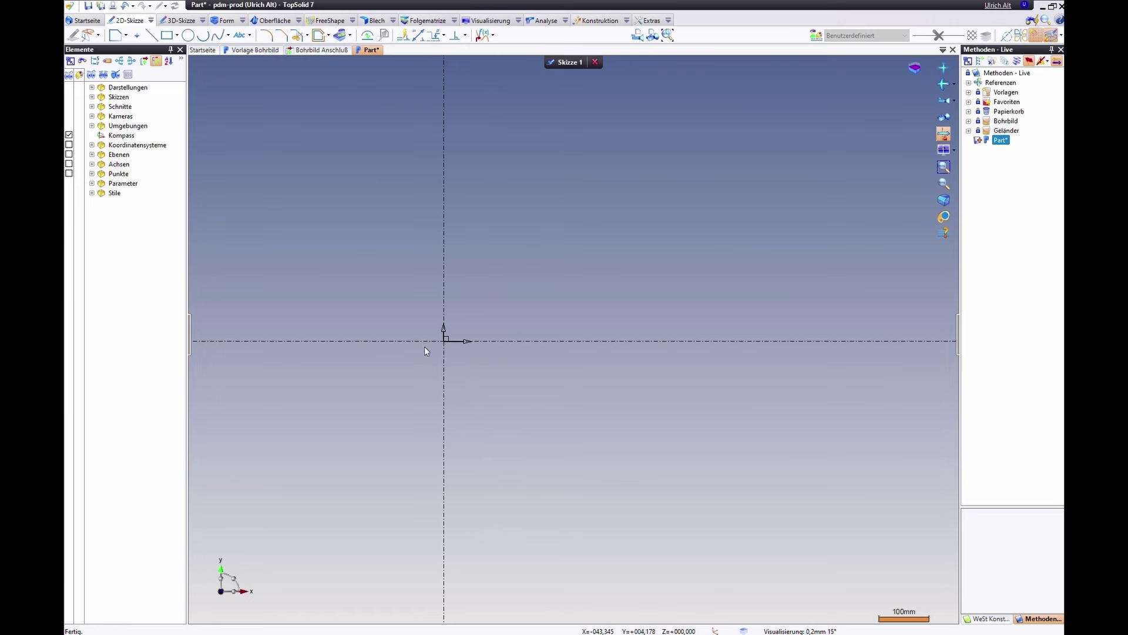
middle_click_drag(429, 350, 523, 421)
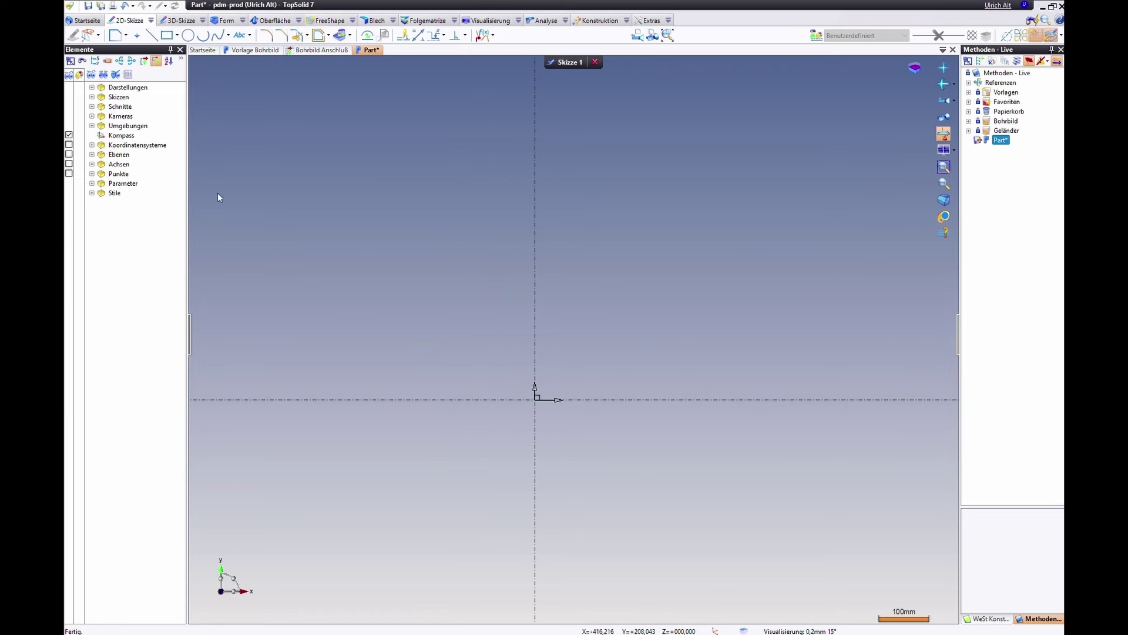
left_click(115, 35)
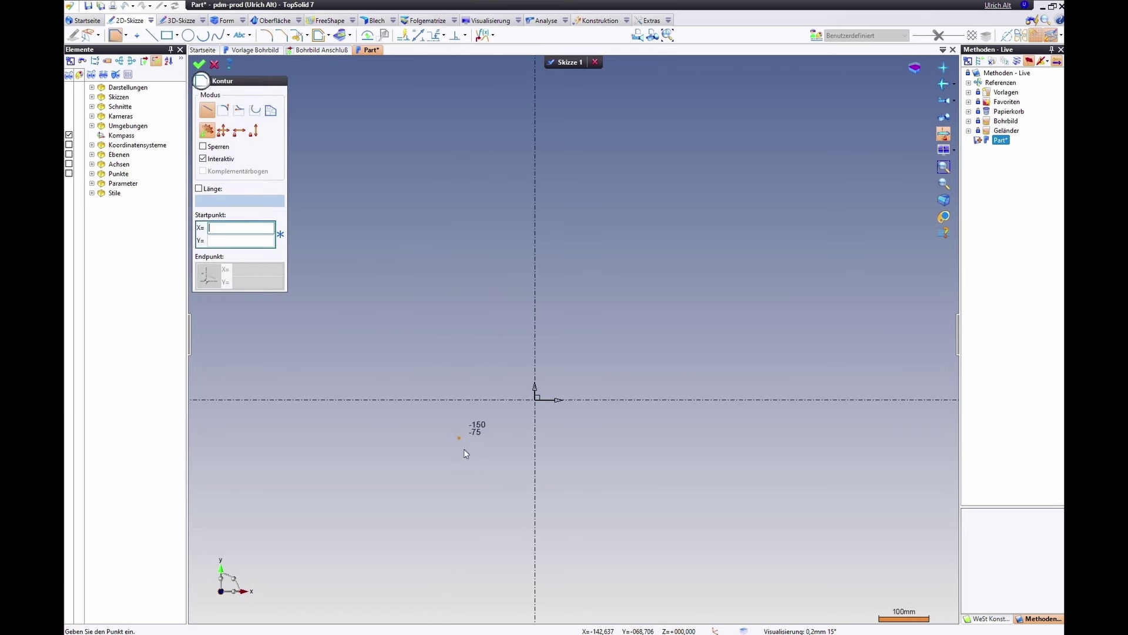
left_click(345, 399)
left_click(345, 224)
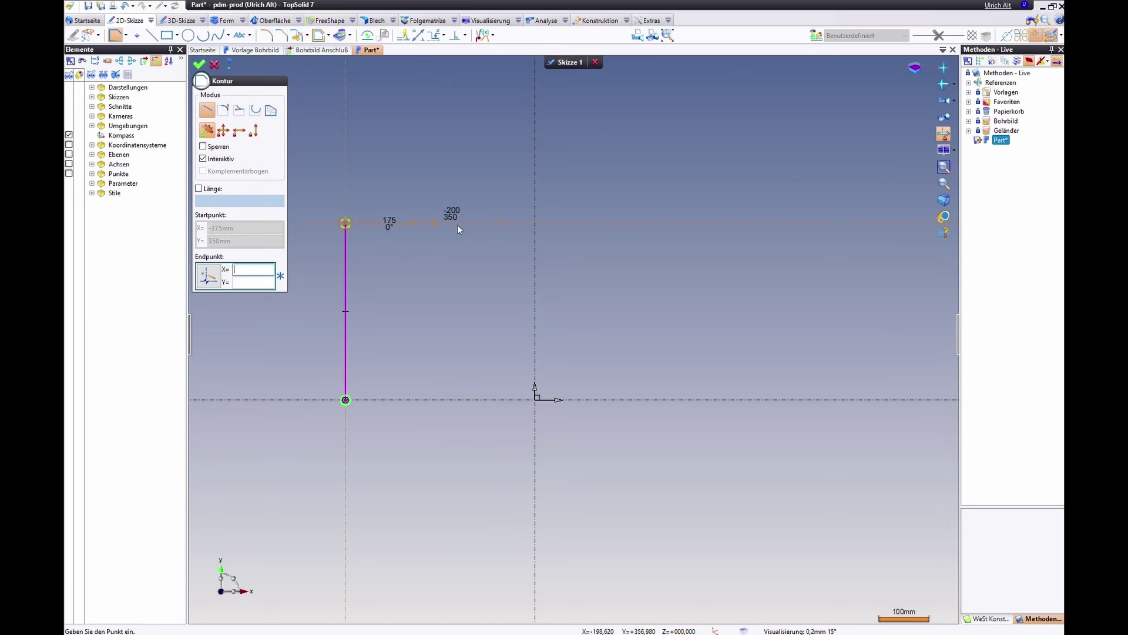
left_click(471, 223)
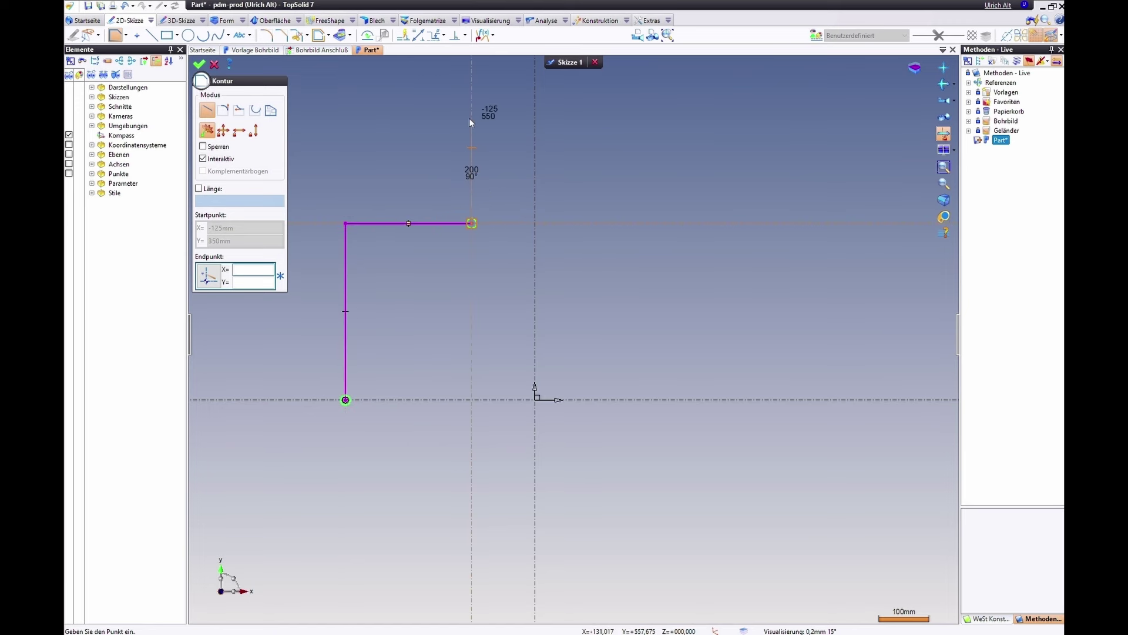
left_click(472, 122)
left_click(838, 122)
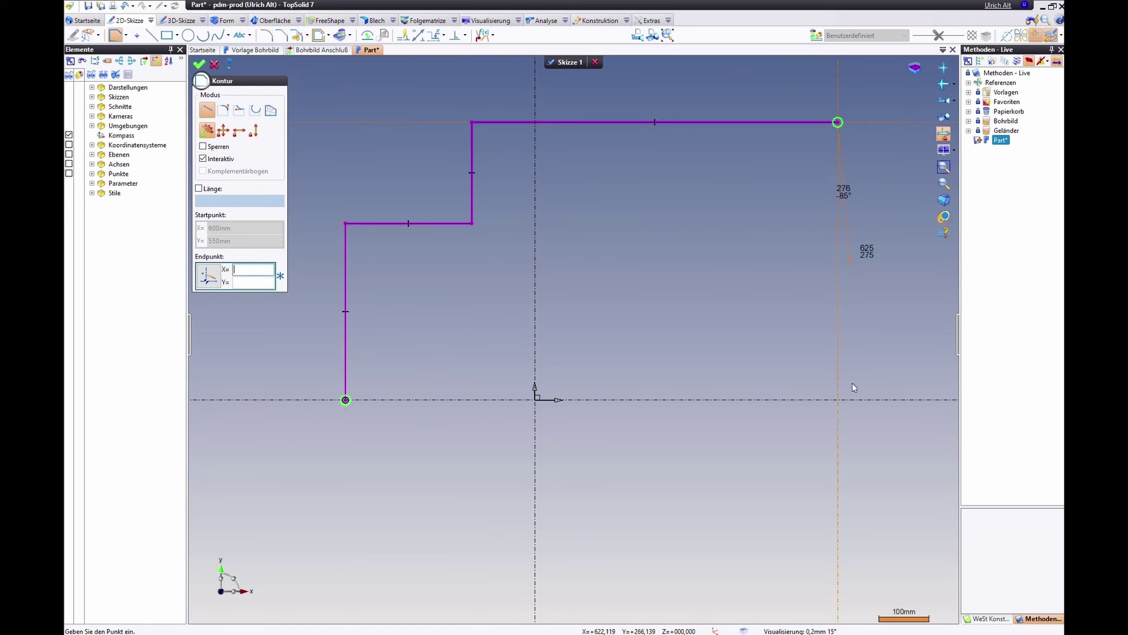
left_click(835, 402)
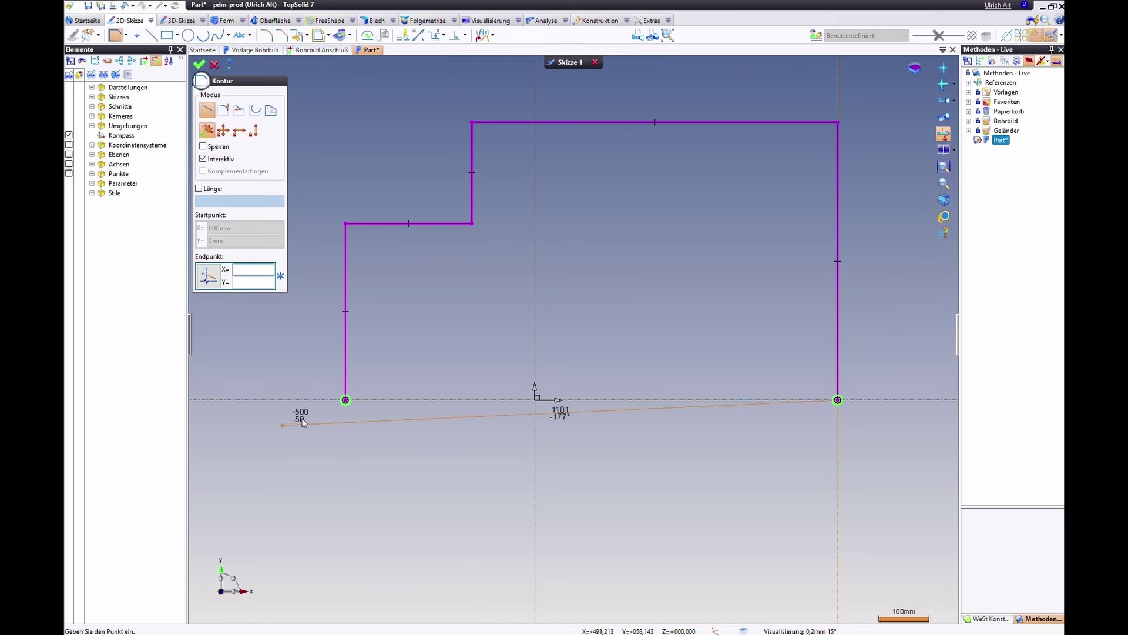
left_click(345, 400)
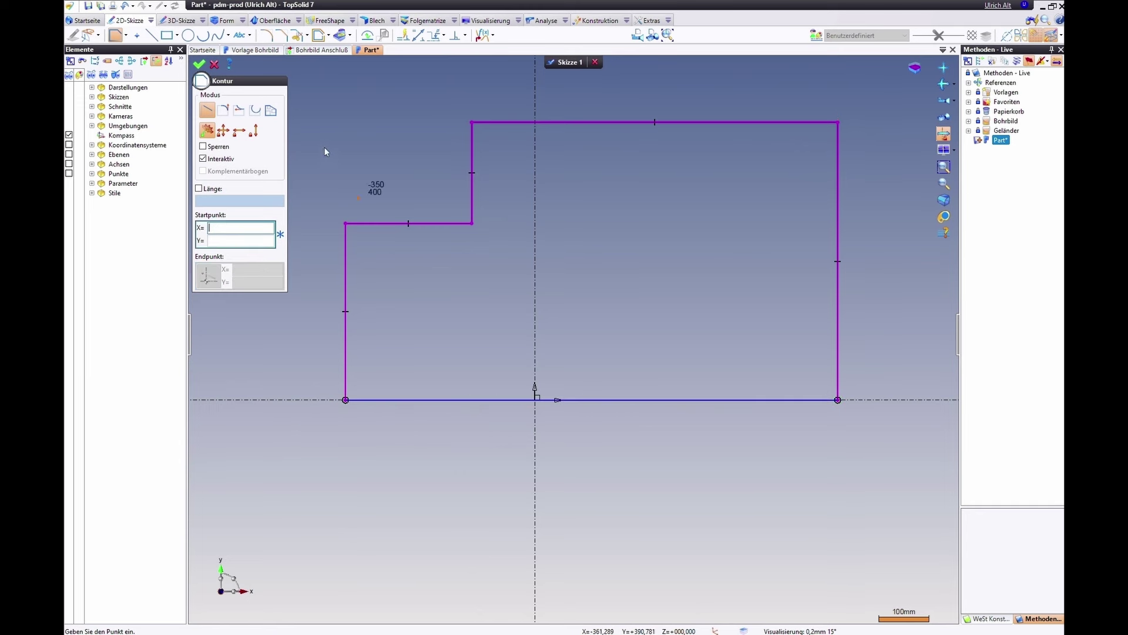
left_click(200, 65)
right_click(387, 222)
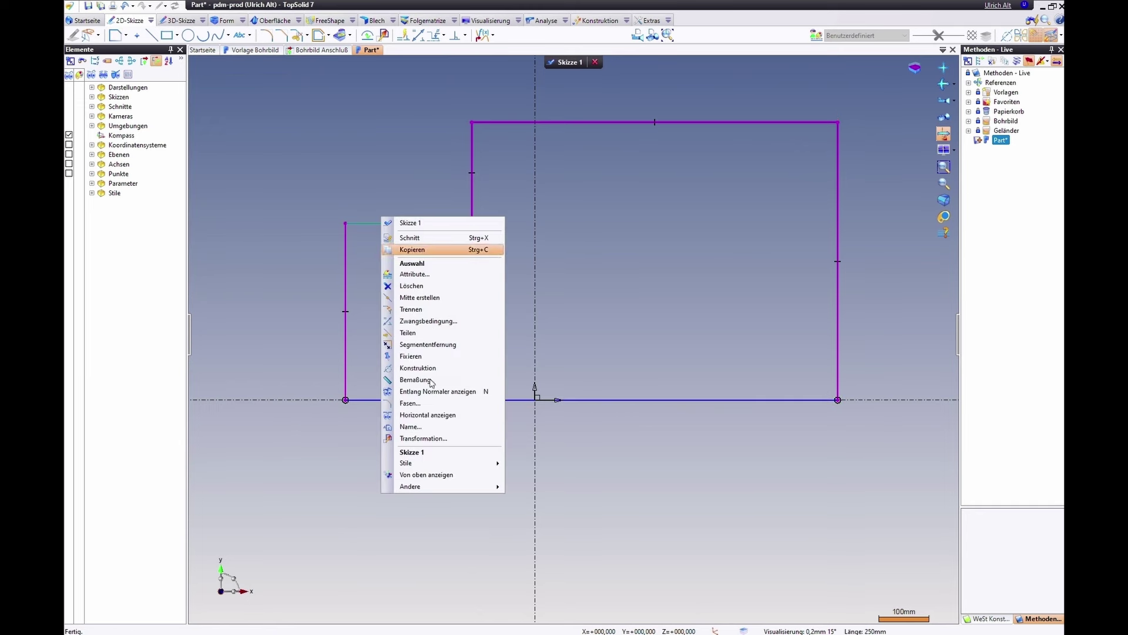
left_click(336, 323)
left_click(573, 63)
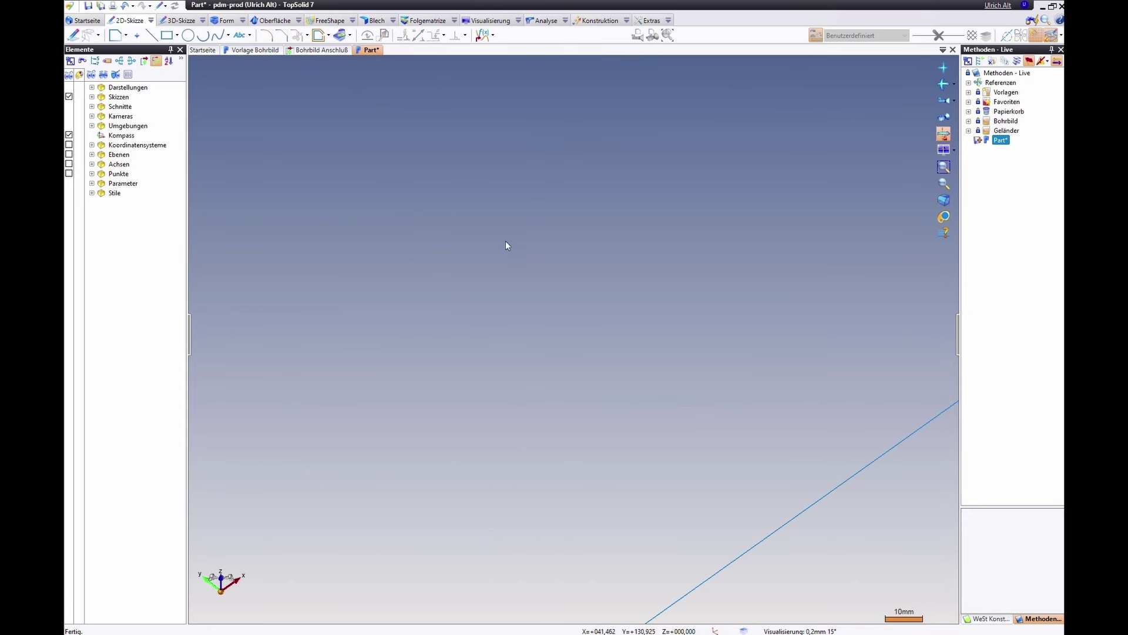
Extrude the stepped contour (Skizze 1) by a length of 200 mm
scroll(506, 245, "down", 5)
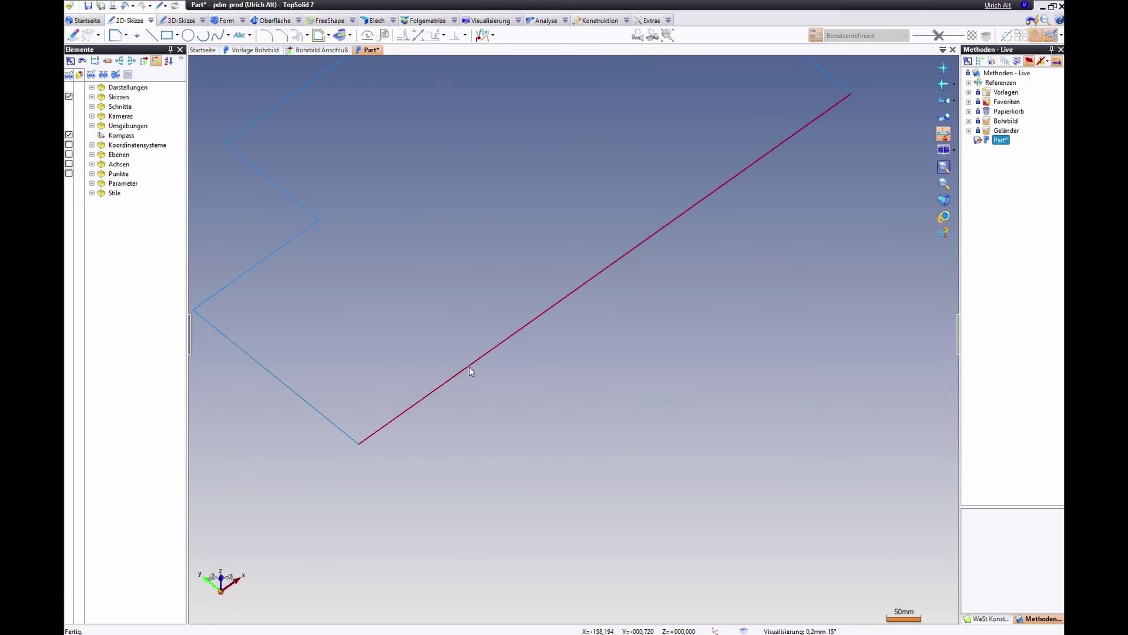
right_click(471, 370)
left_click(517, 547)
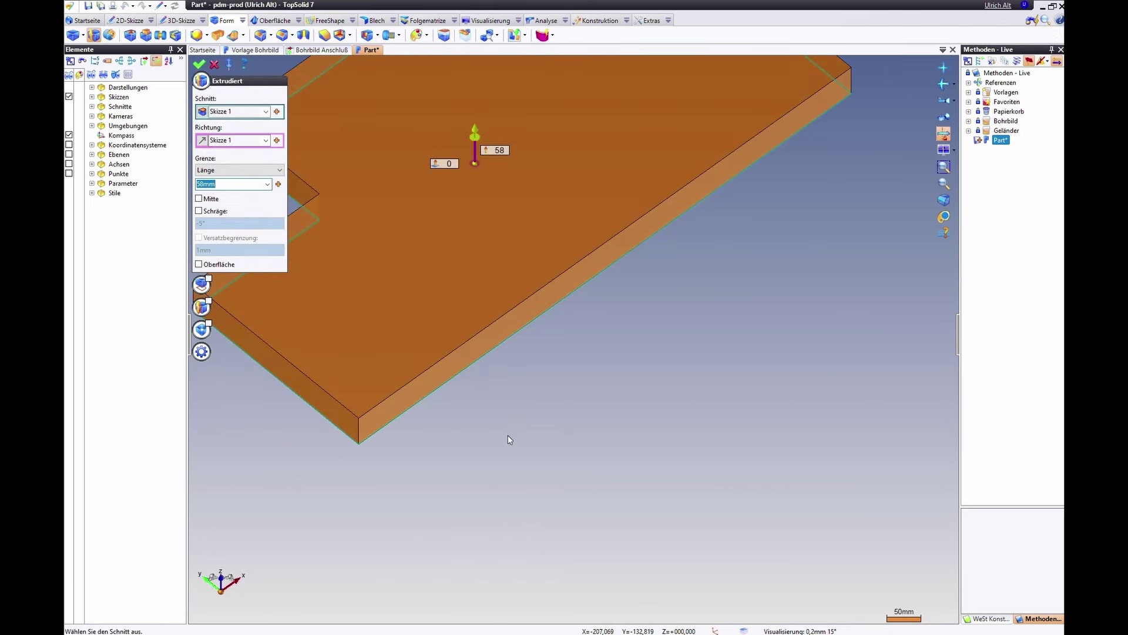
type("200")
key("Return")
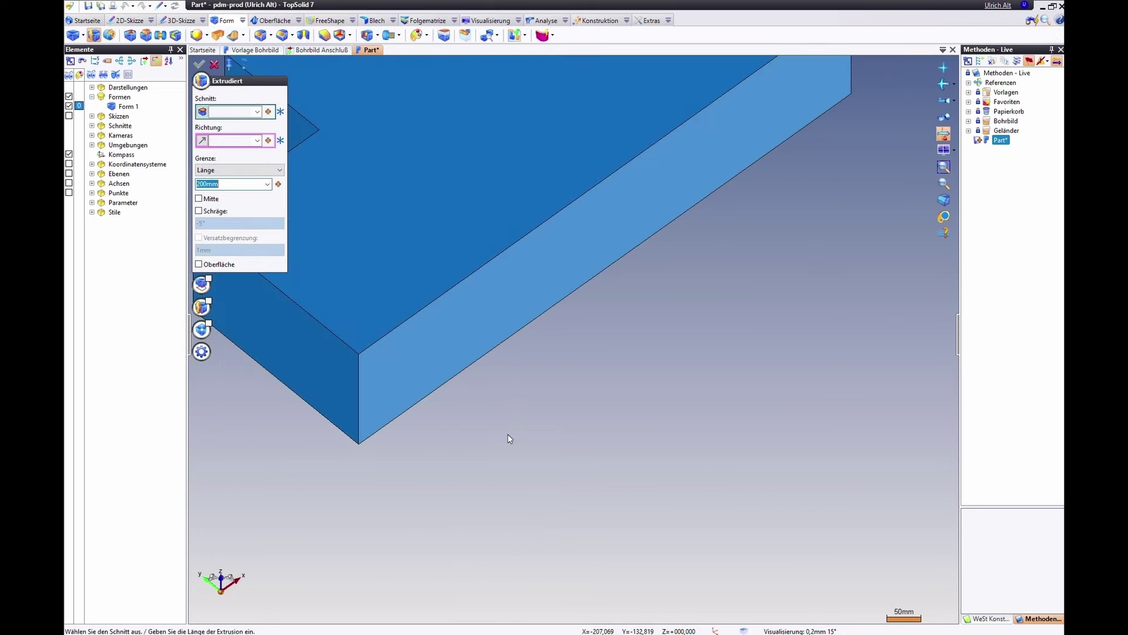
left_click(215, 64)
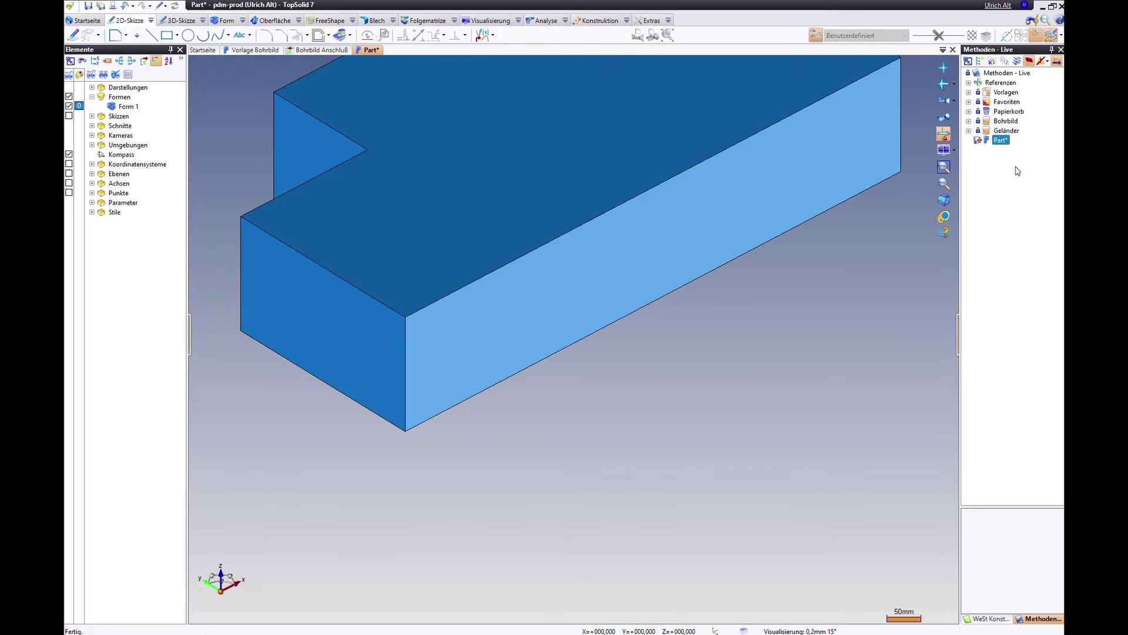
Insert the Bohrbild Anschluß method with Form 1 as its shape and POS on the long side face, about 132 mm from the nearer short edge
double_click(1011, 121)
left_click_drag(1025, 131, 735, 262)
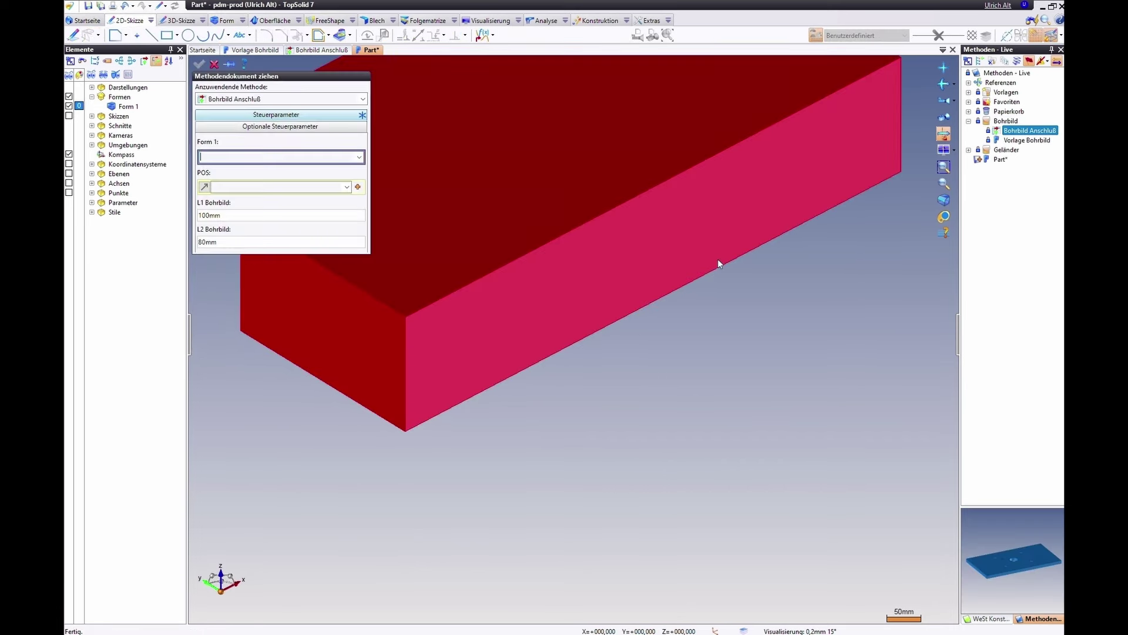
left_click(608, 248)
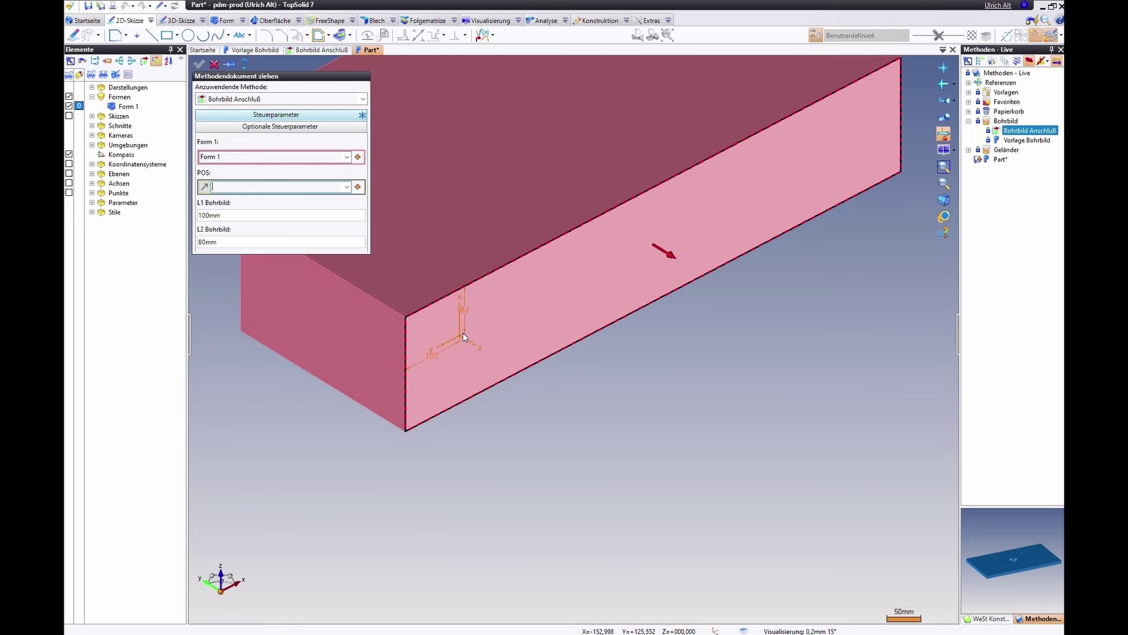
left_click(476, 345)
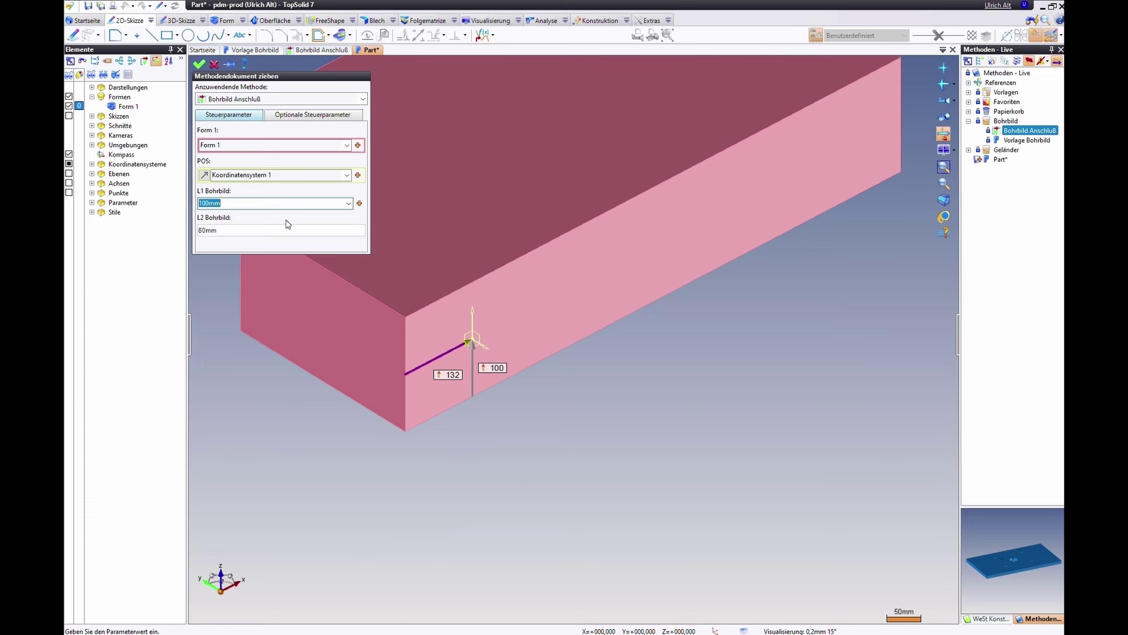
Set L1 Bohrbild to 120 mm and L2 Bohrbild to 90 mm, and apply the method to the block
type("120")
key("Return")
type("90")
key("Return")
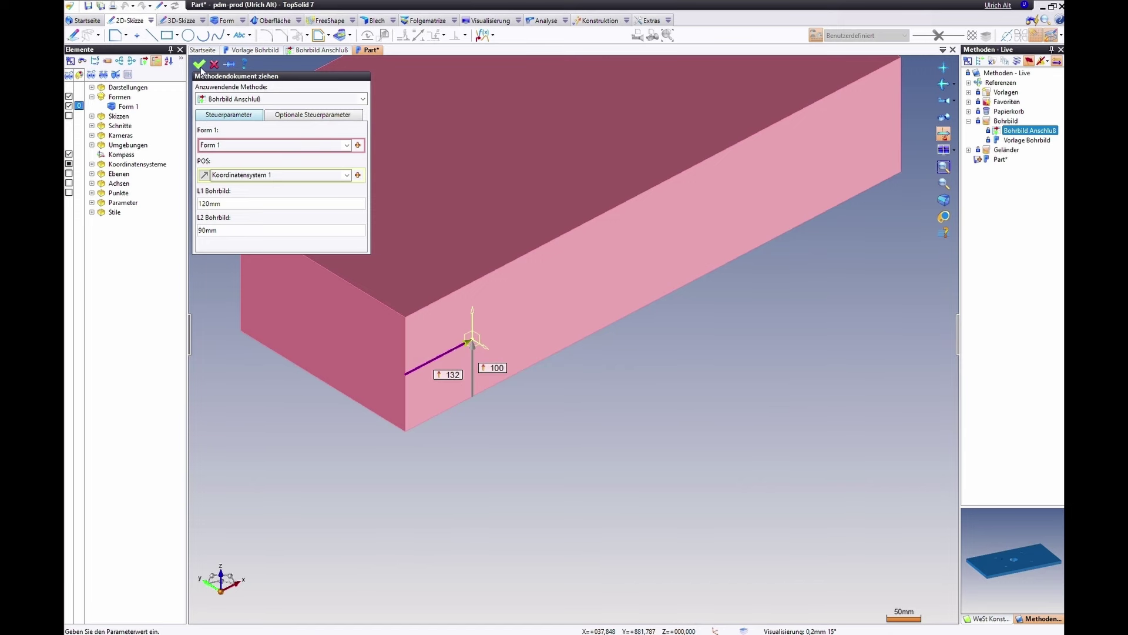
left_click(199, 64)
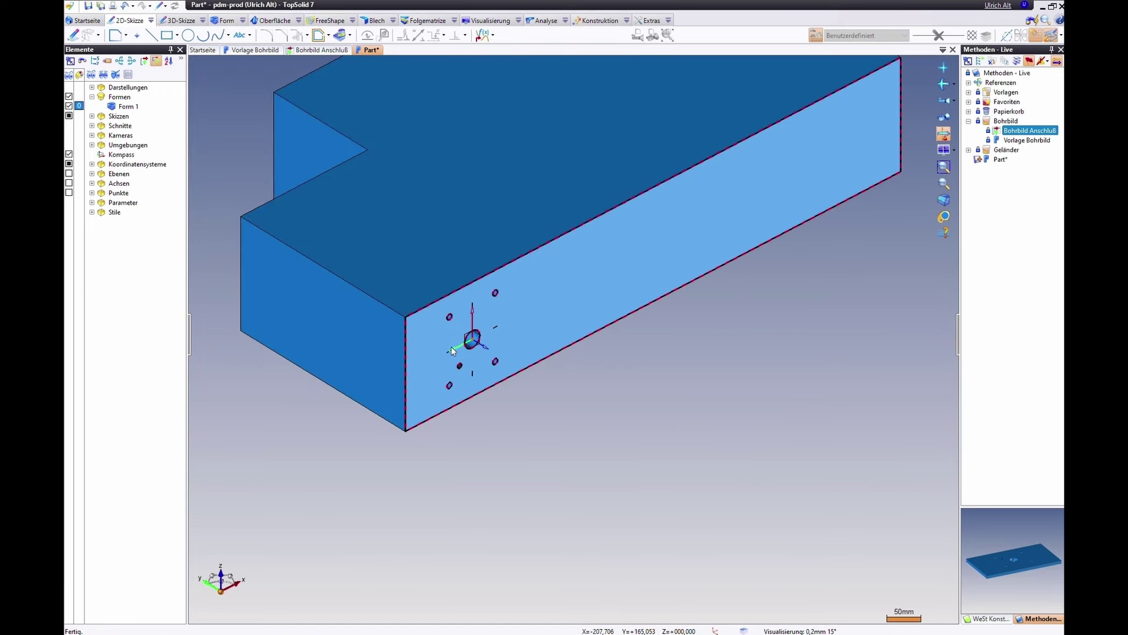
Edit the drilling pattern's coordinate system and add a rotation about its Z axis
scroll(493, 358, "up", 3)
scroll(492, 355, "up", 4)
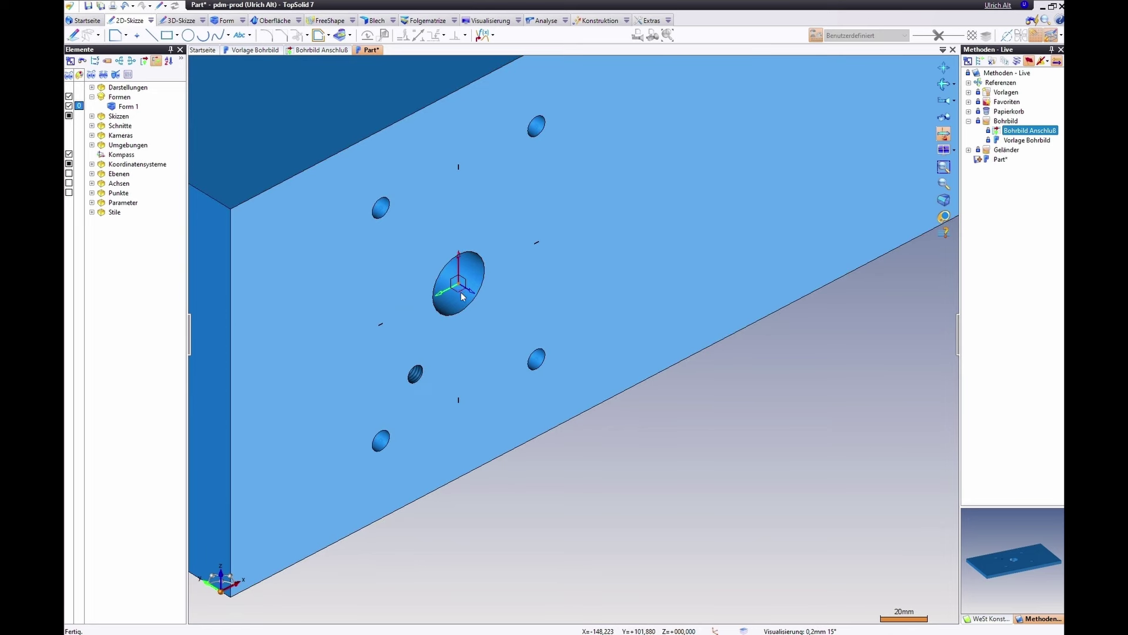
middle_click_drag(462, 296, 464, 300)
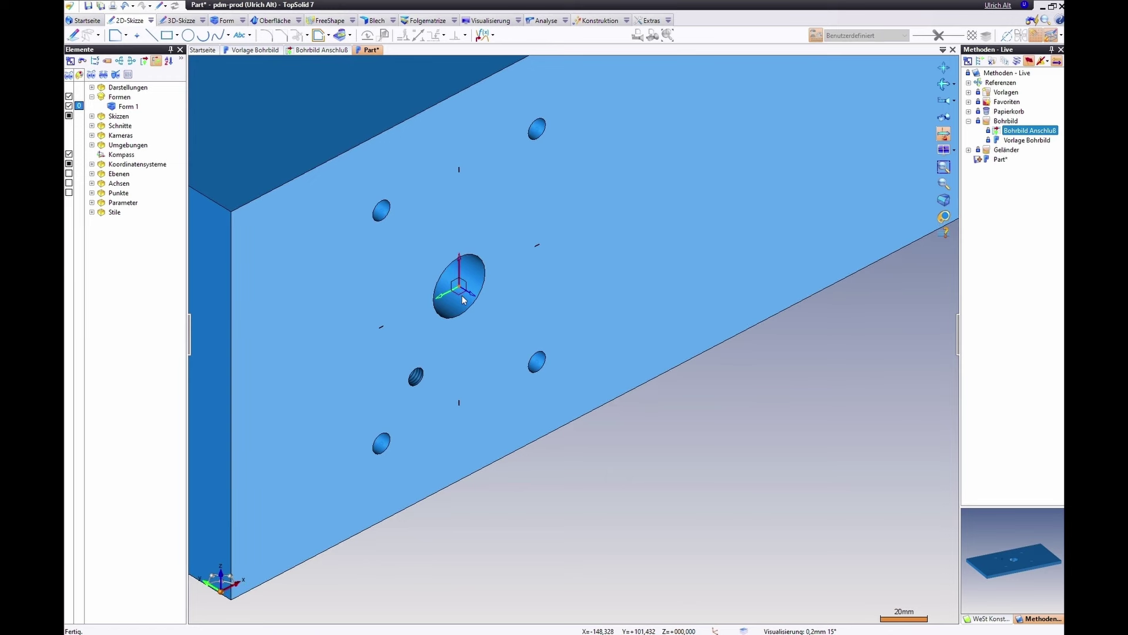
right_click(462, 299)
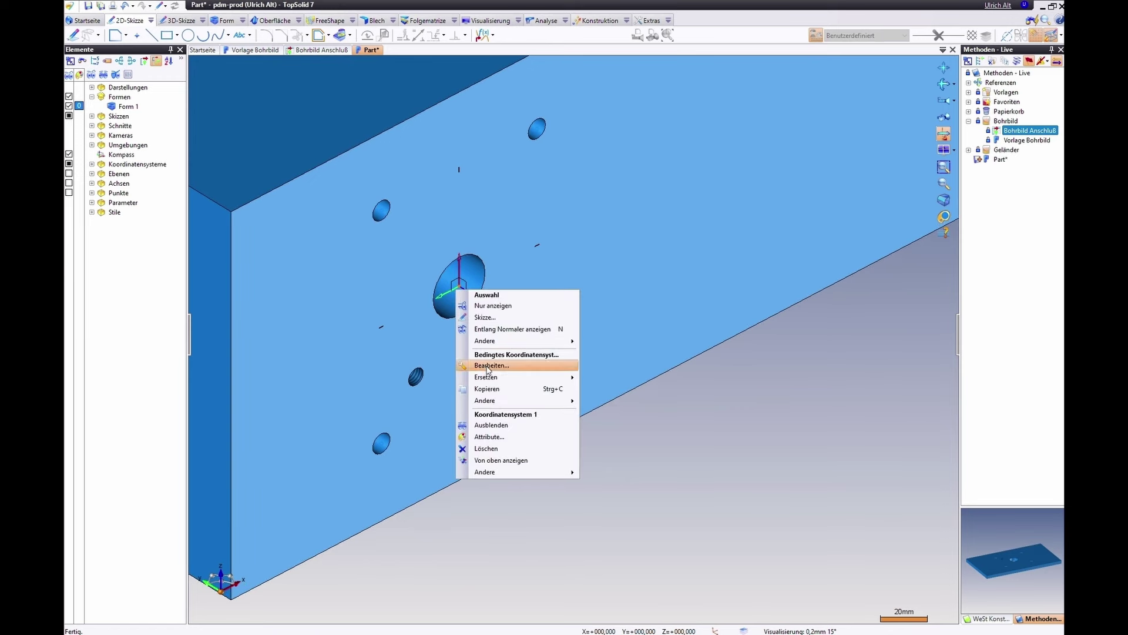
left_click(437, 366)
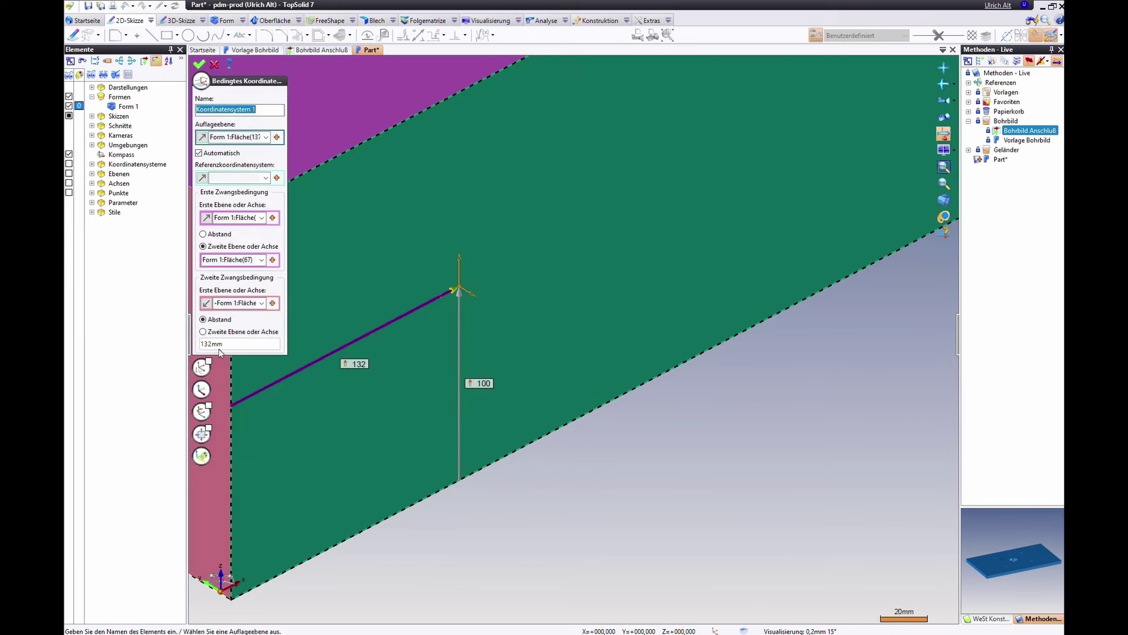
left_click(208, 408)
left_click(208, 406)
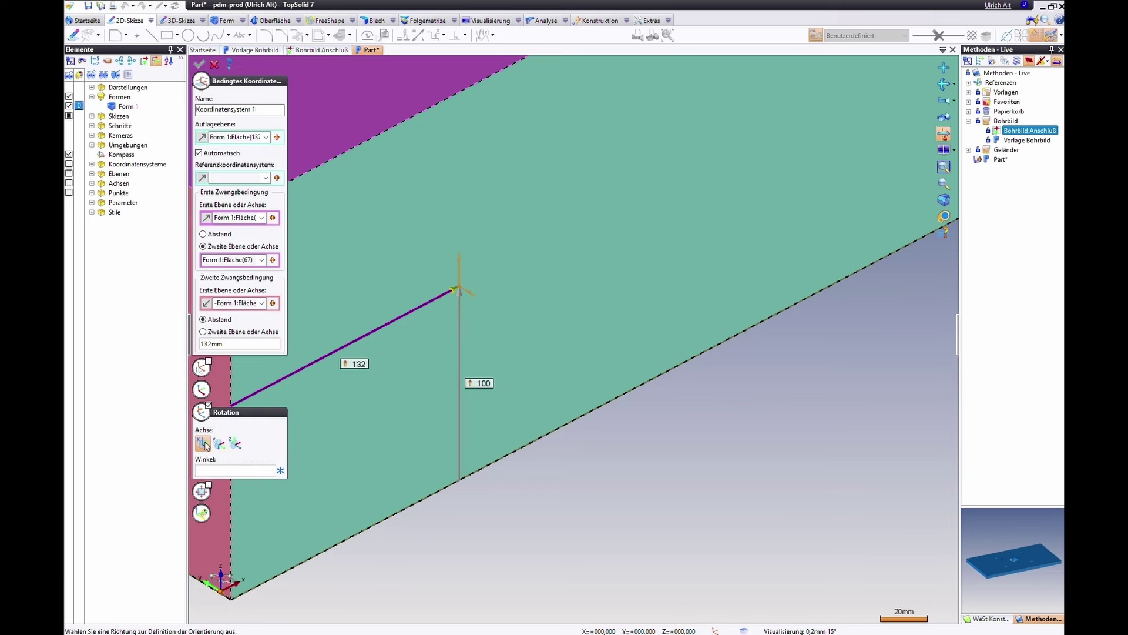
left_click(235, 443)
left_click(232, 471)
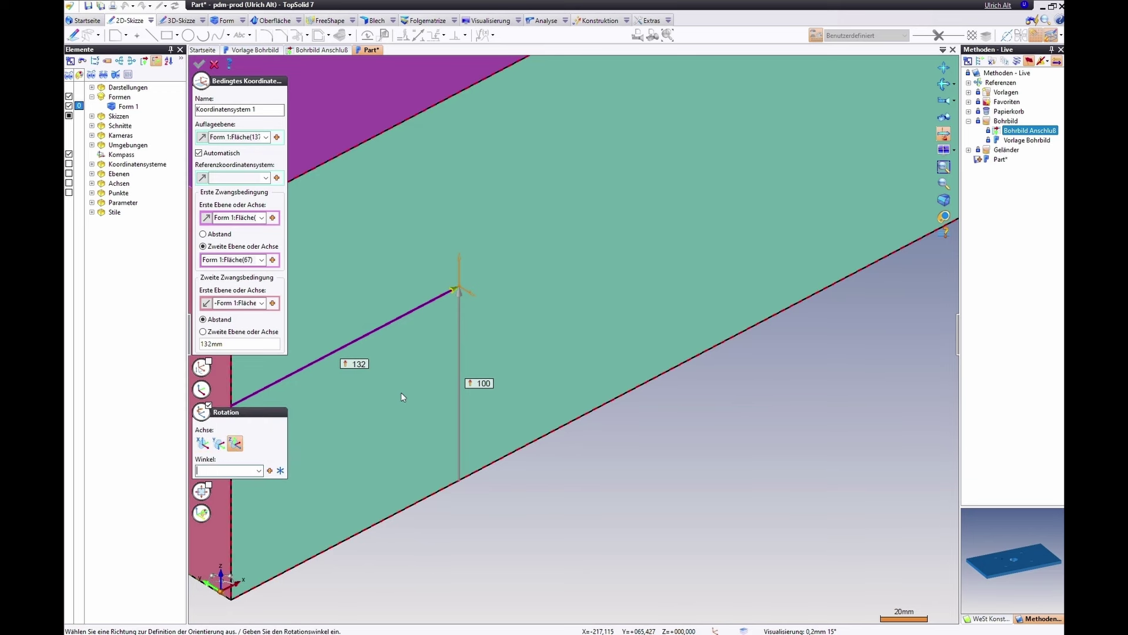
key("Return")
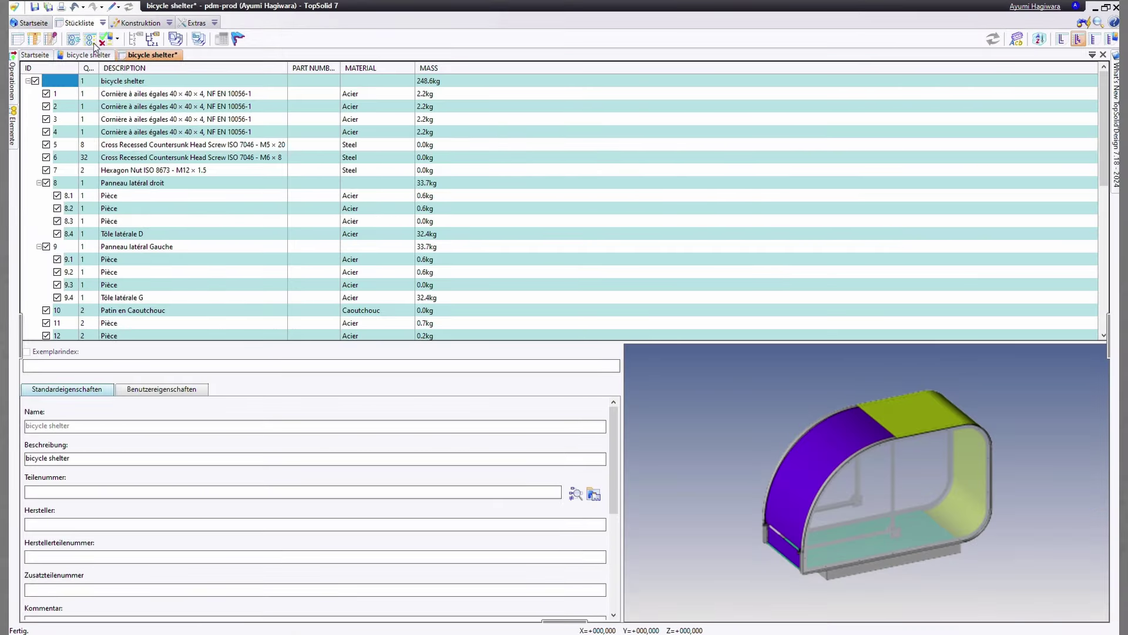
Open the index rules of the parts list and define the default rule as a numeric counter with at least 3 characters
left_click(90, 40)
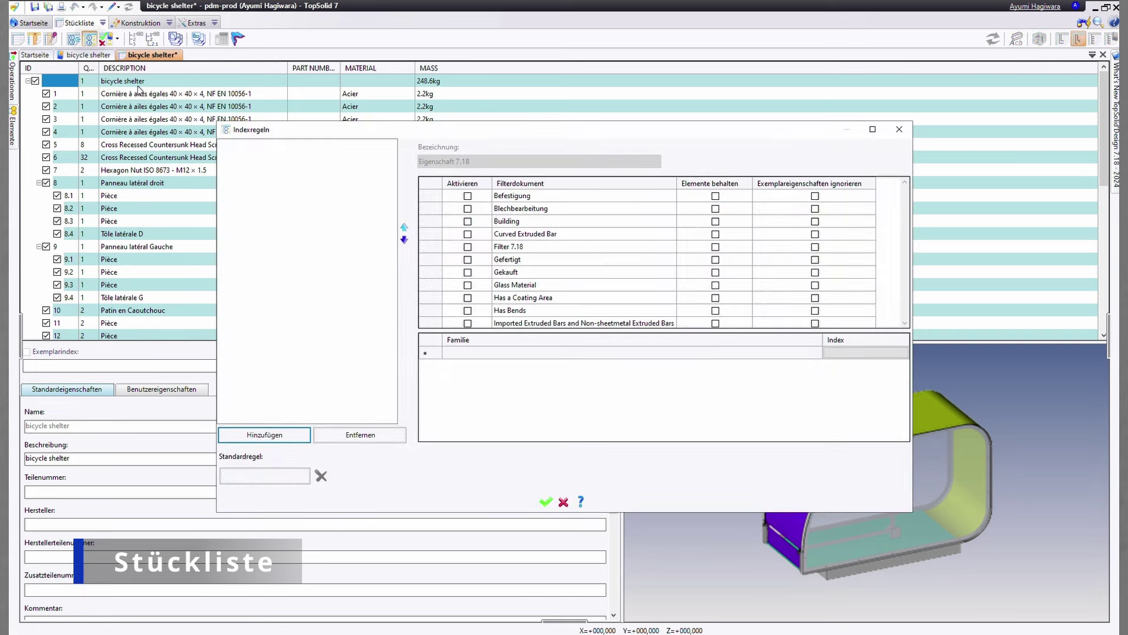
double_click(278, 480)
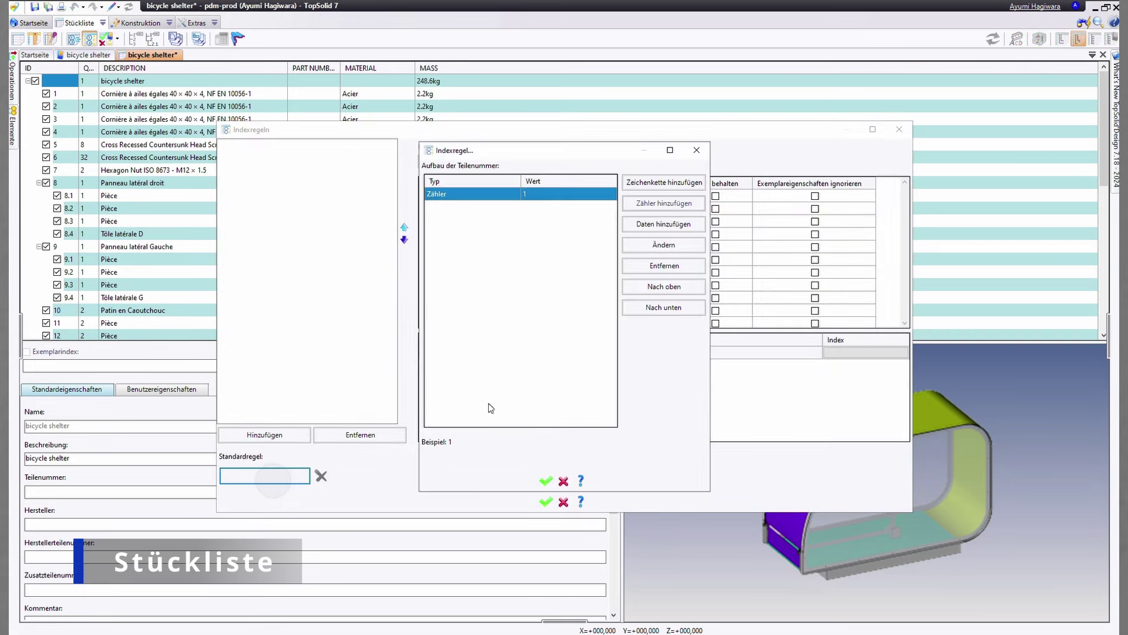
left_click(665, 246)
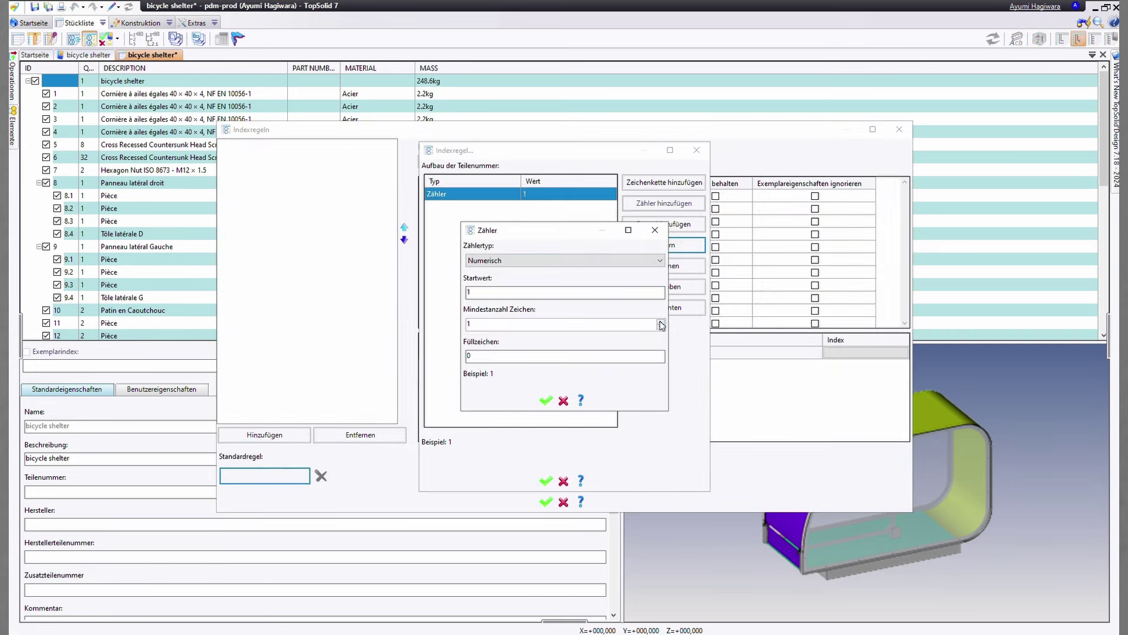
left_click(660, 322)
left_click(660, 322)
left_click(546, 401)
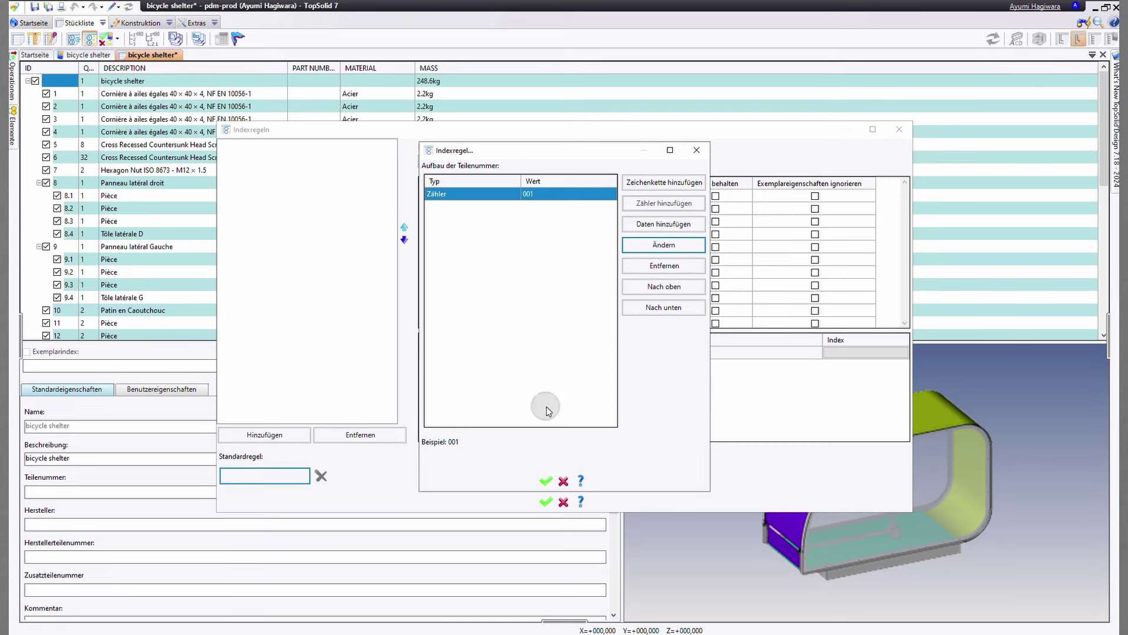
left_click(546, 481)
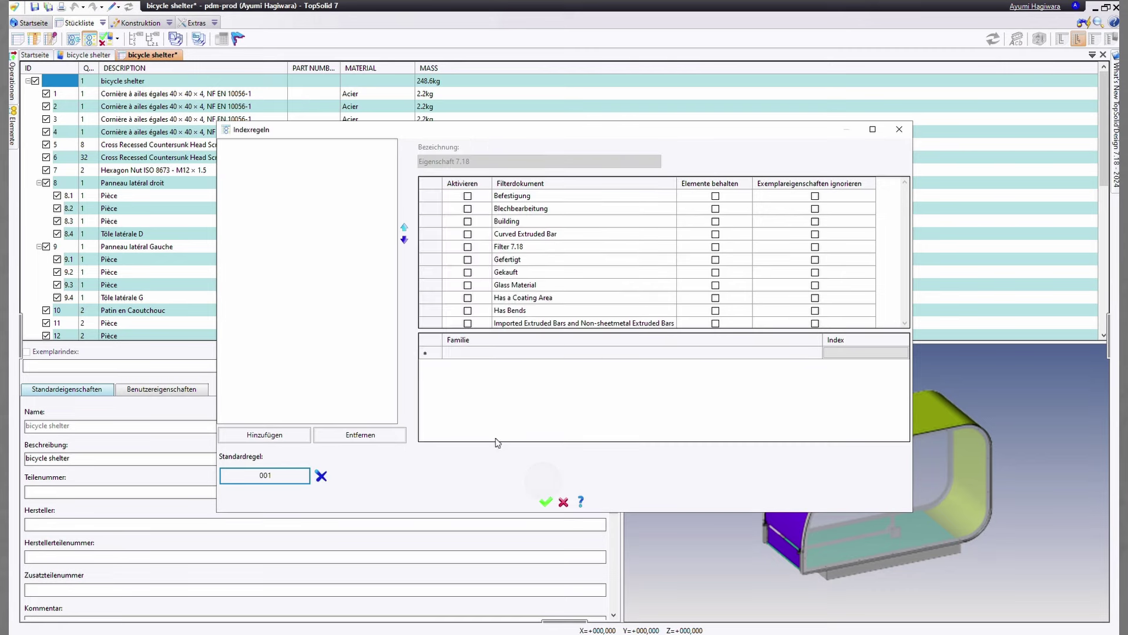
Add an index rule named Profilstähle, activate its Stranggepresste Stange filter and enable Elemente behalten for that filter
left_click(276, 436)
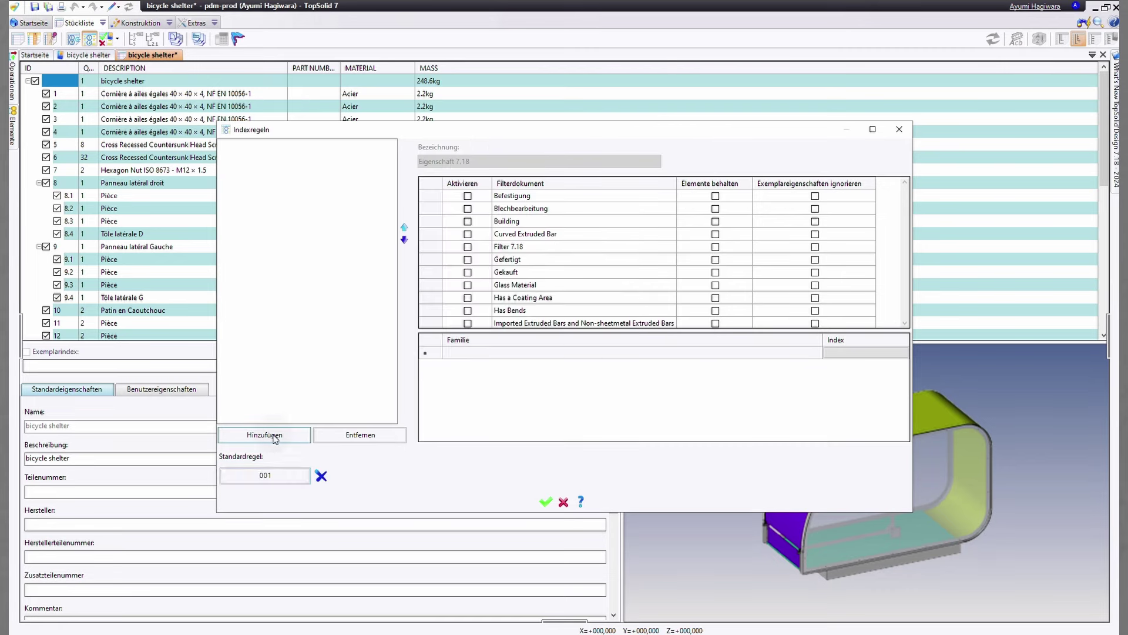
left_click(469, 165)
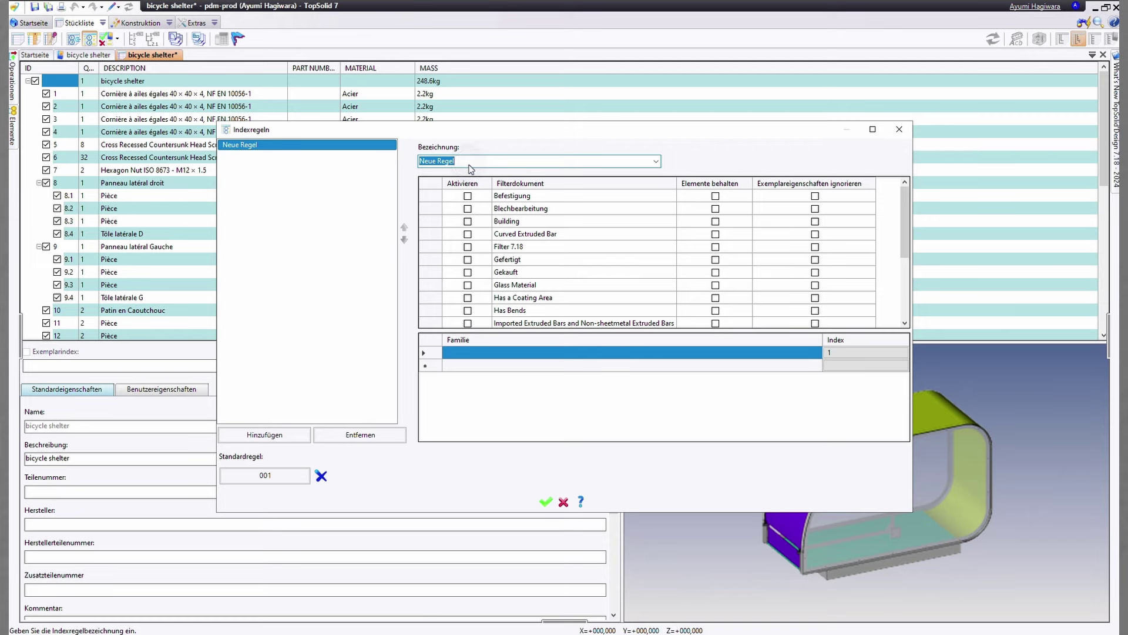
type("Profilstähle")
scroll(905, 247, "down", 4)
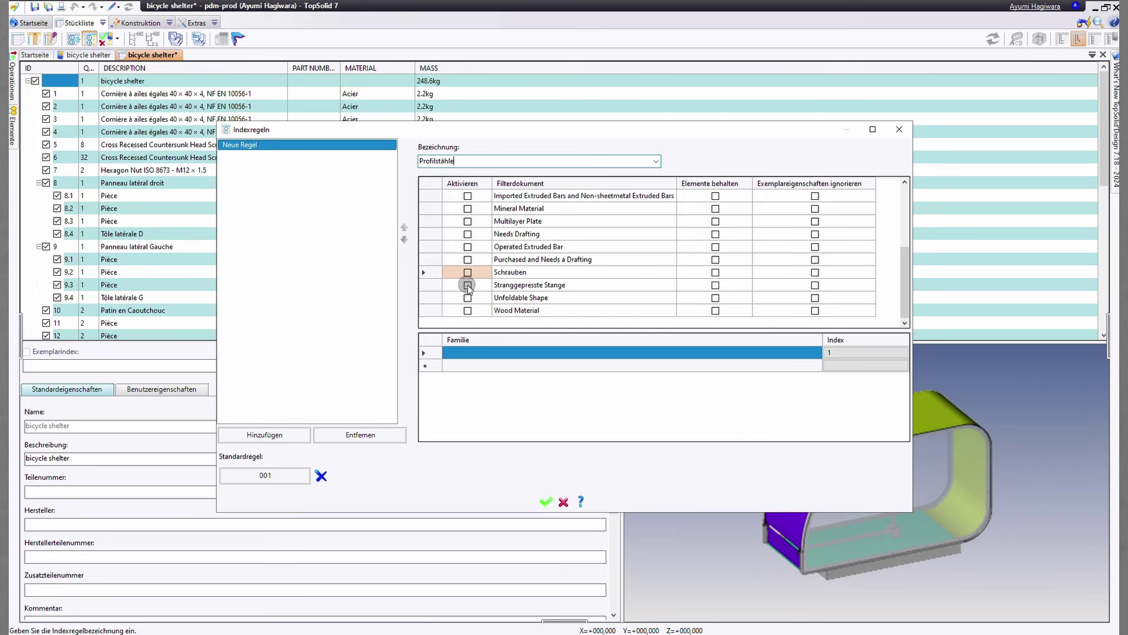
left_click(468, 285)
left_click(716, 286)
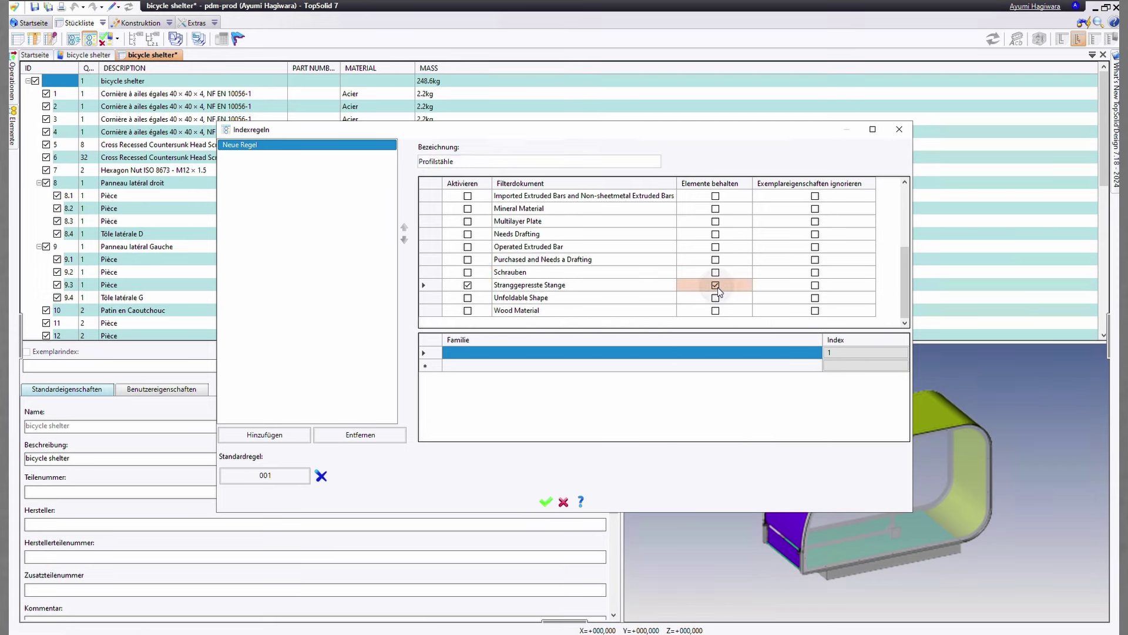
Set the minimum number of characters to 3 for the counter in the Profilstähle rule's index
double_click(844, 352)
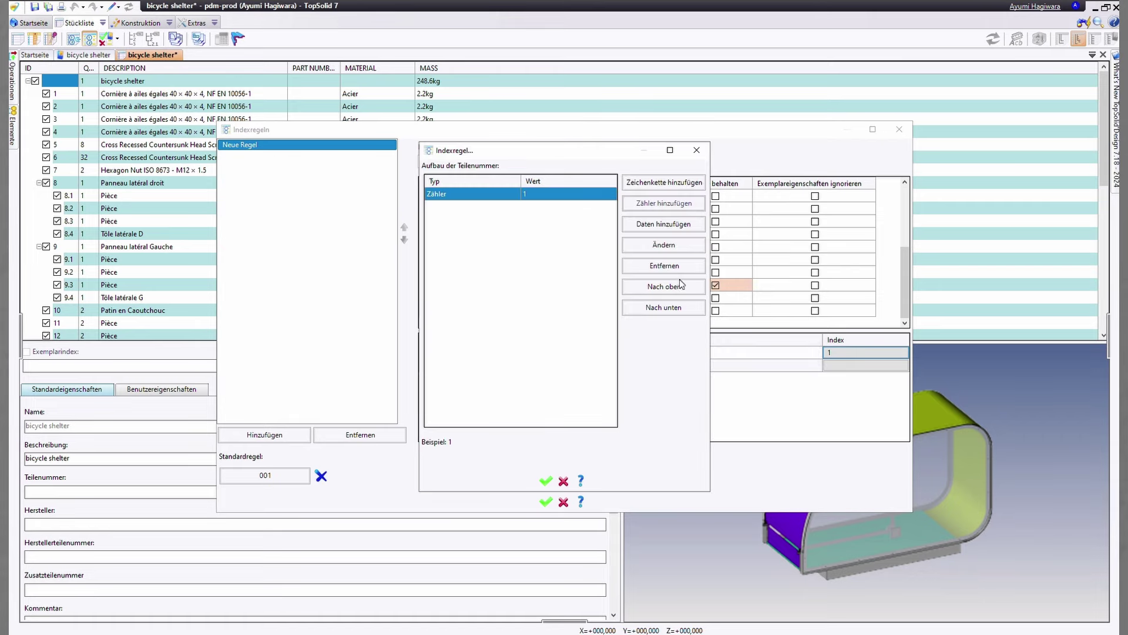
left_click(660, 245)
left_click(661, 322)
left_click(661, 322)
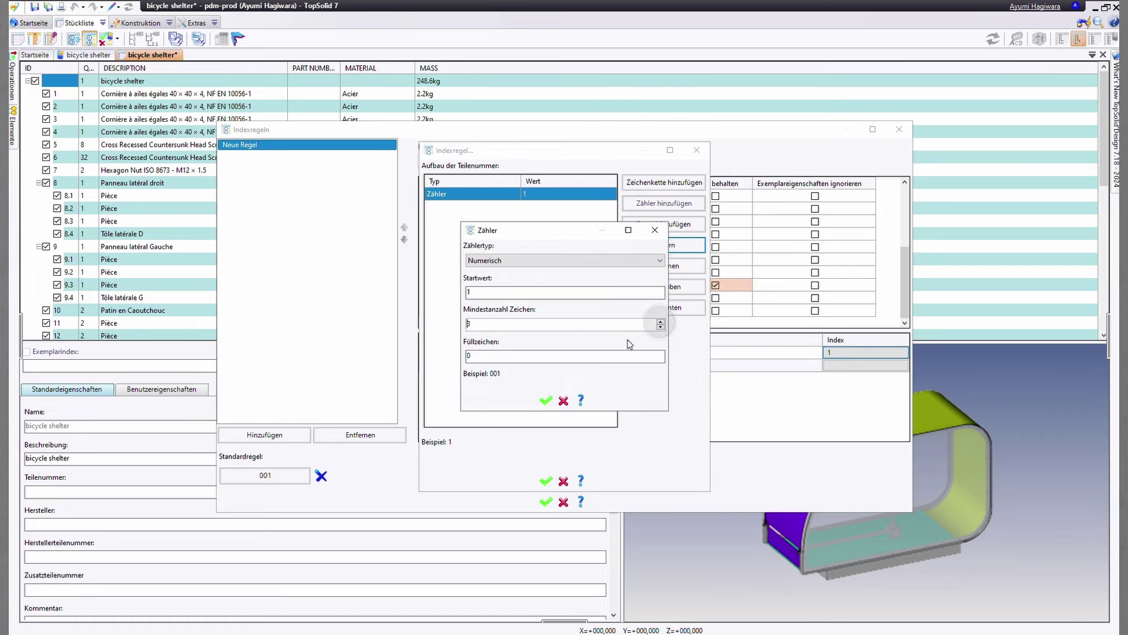
left_click(546, 400)
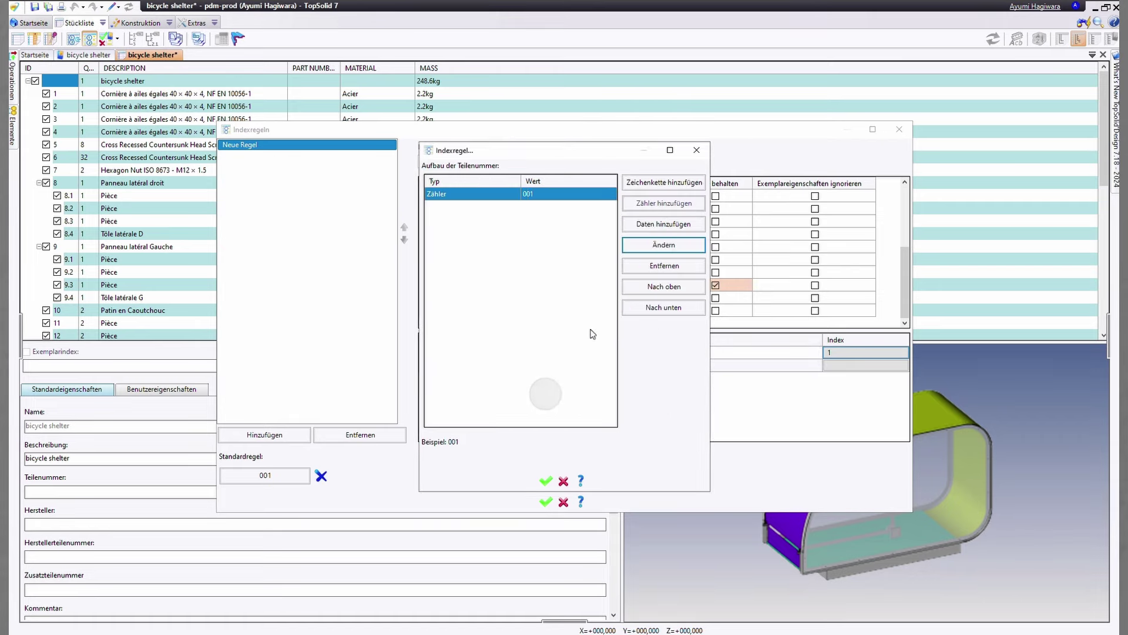
Add the string PS- to the Profilstähle index and place it before the counter
left_click(644, 181)
left_click(546, 317)
type("PS-")
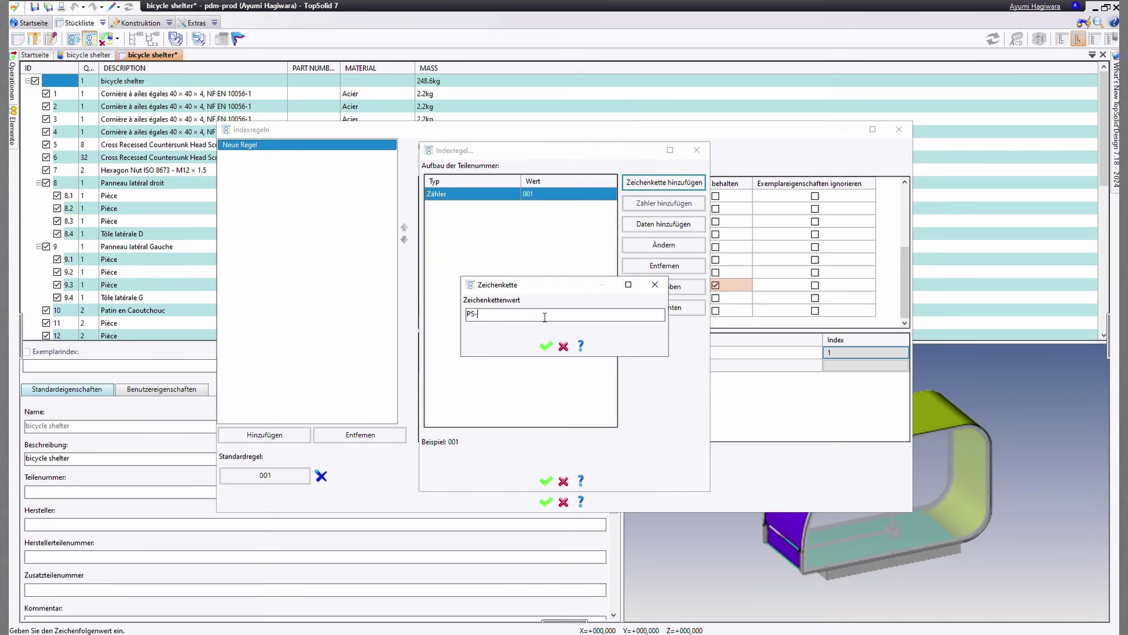
key("Return")
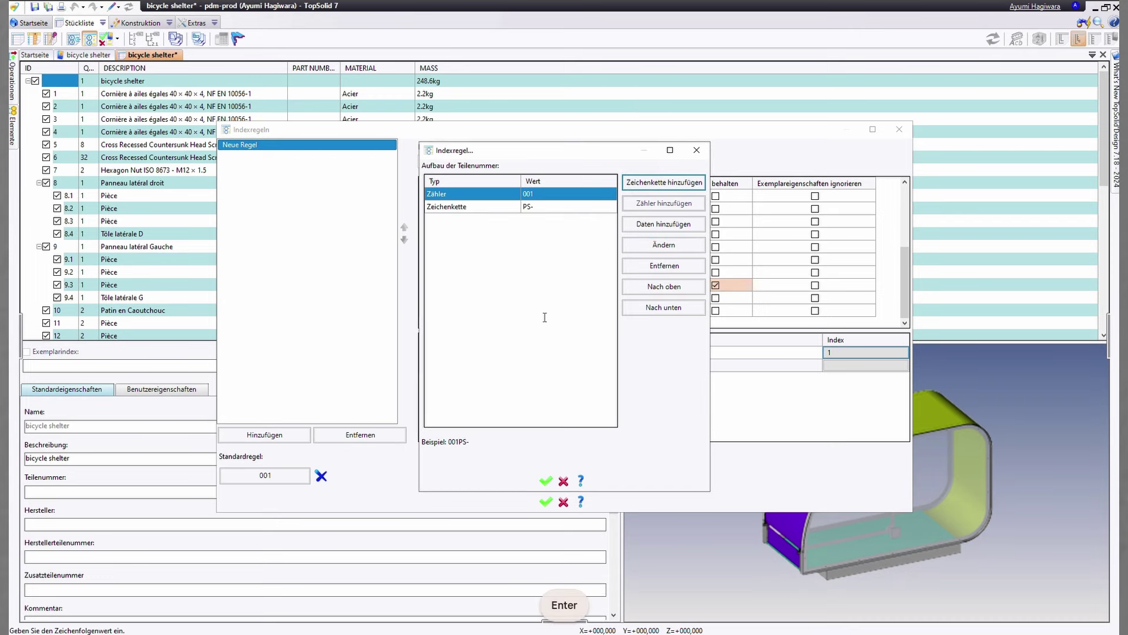
left_click(650, 308)
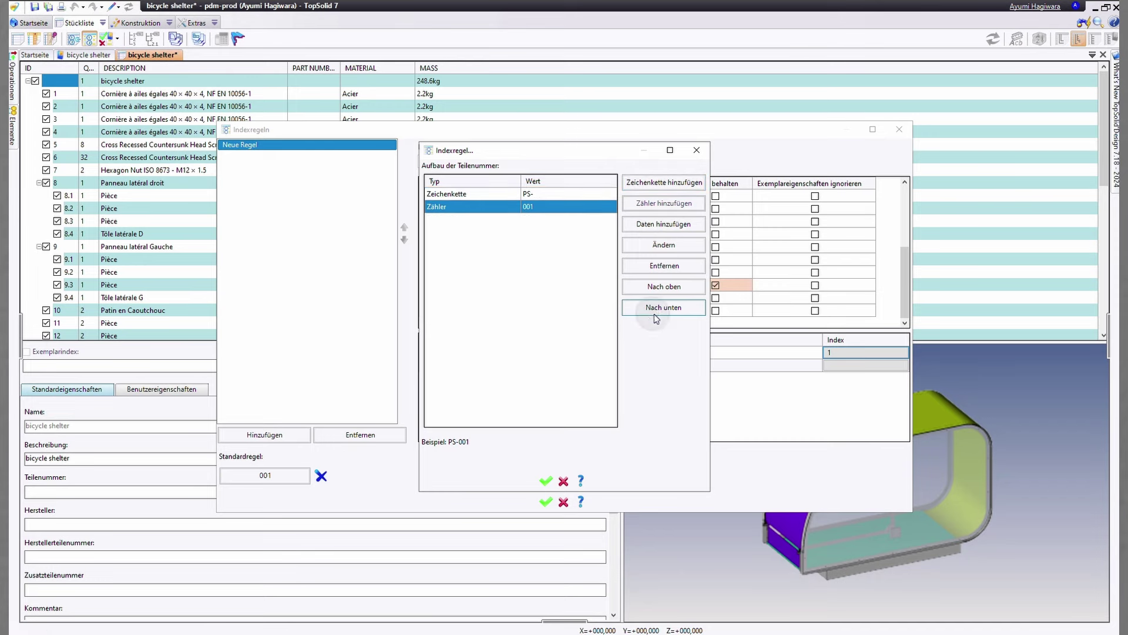
left_click(545, 481)
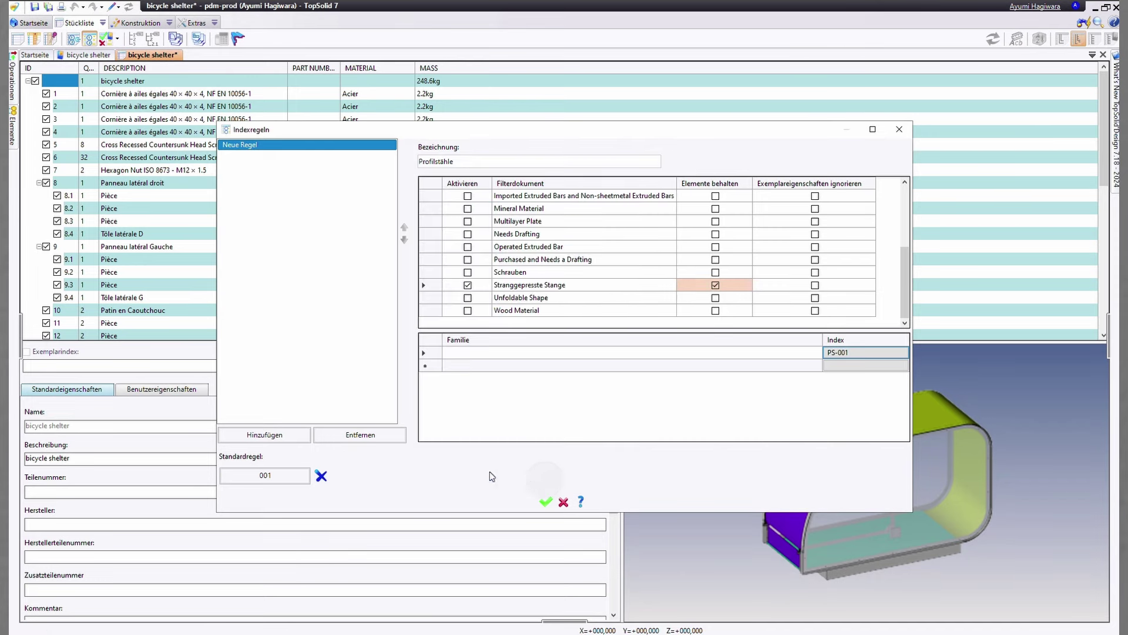
Add an index rule named Blechteile, activate its Blechbearbeitung filter and enable Elemente behalten for that filter
left_click(265, 435)
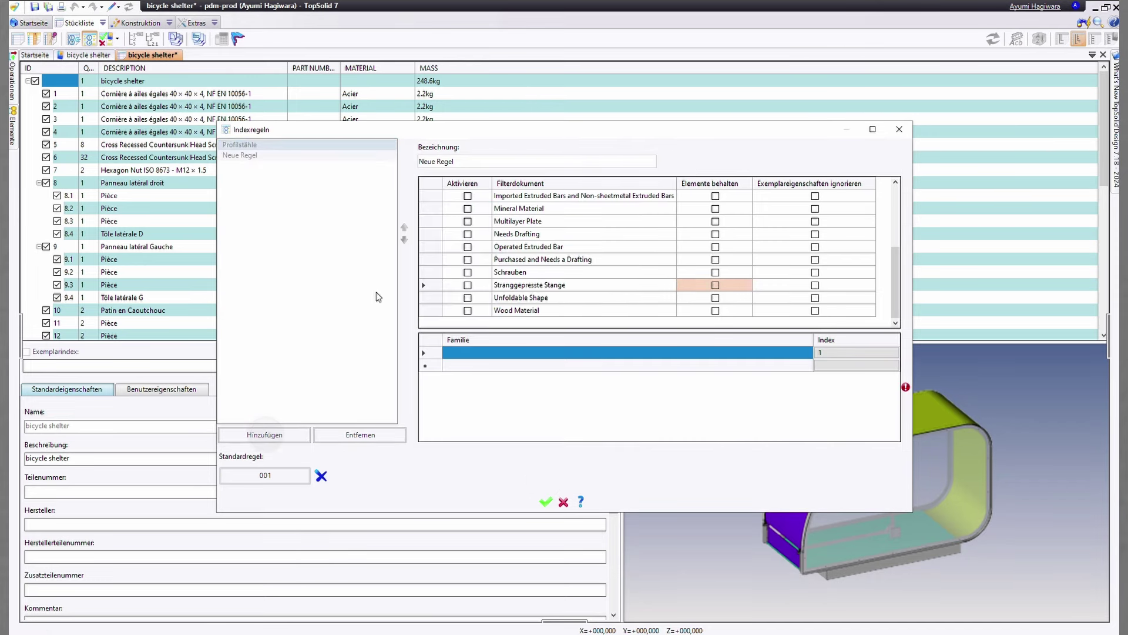
left_click(467, 162)
type("Blechteile")
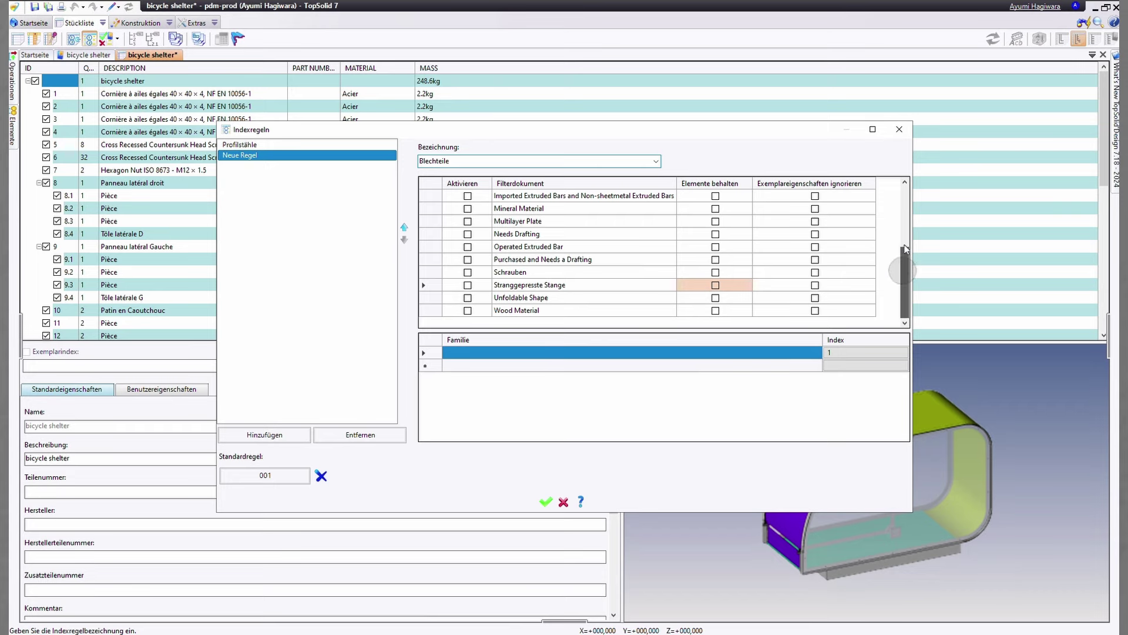
left_click_drag(905, 276, 905, 216)
left_click(468, 209)
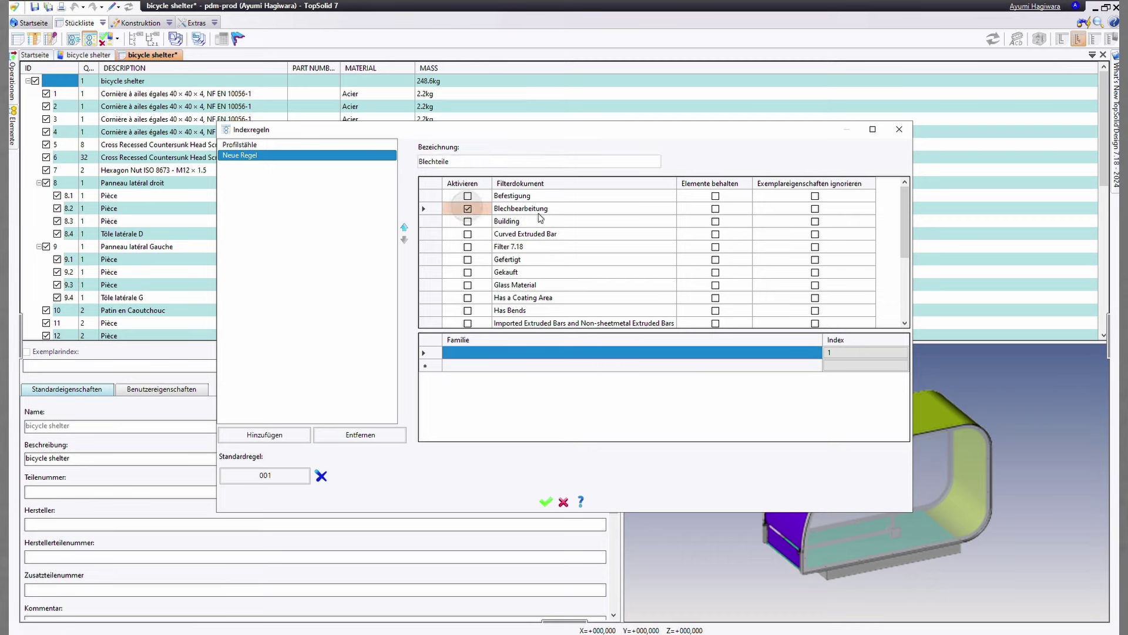
left_click(715, 208)
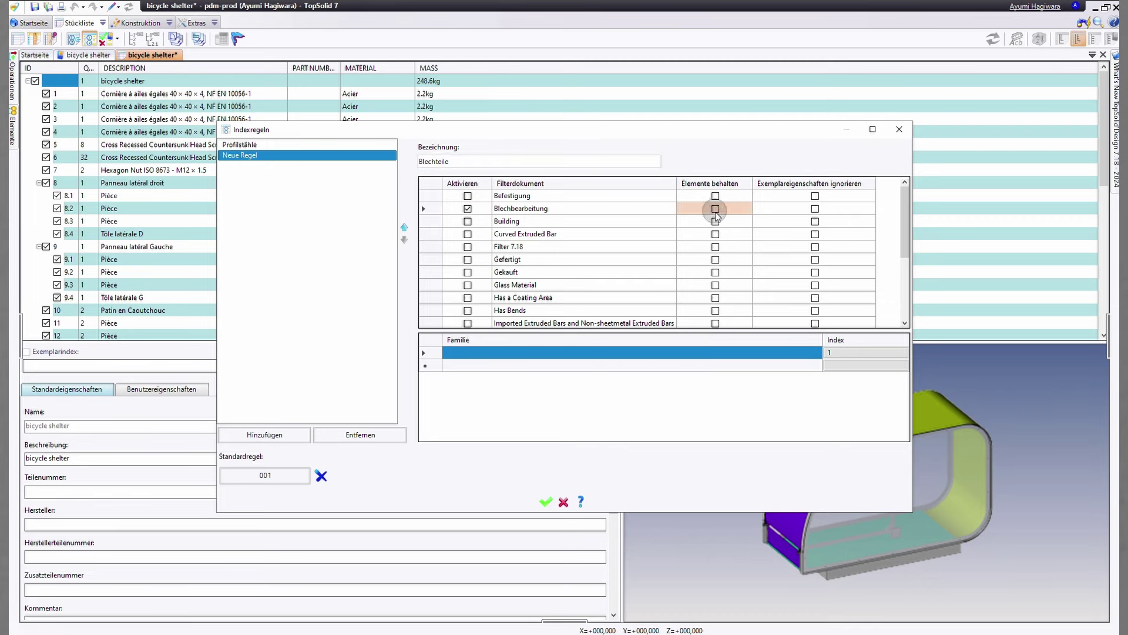
Set the minimum number of characters to 3 for the counter in the Blechteile rule's index
left_click(844, 352)
left_click(844, 353)
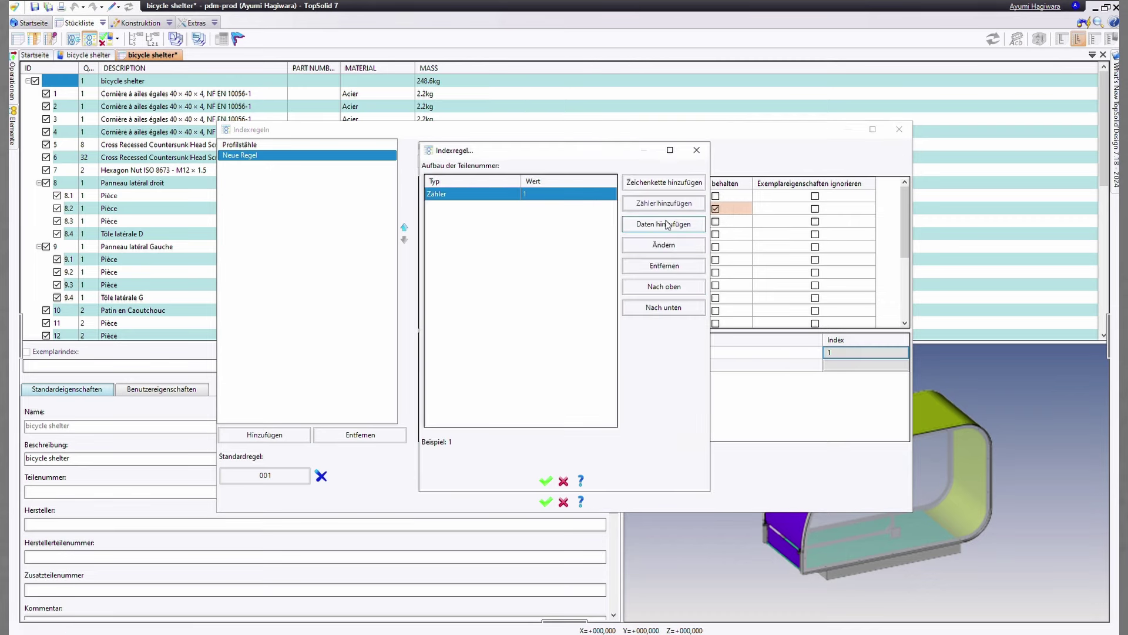
left_click(664, 244)
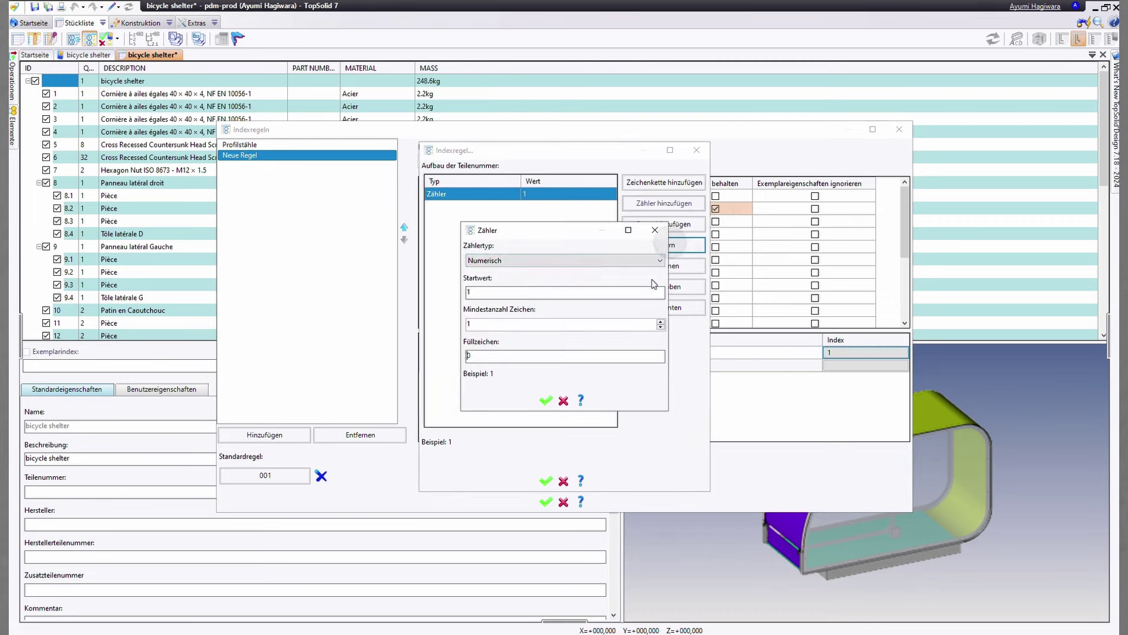
left_click(661, 322)
left_click(661, 322)
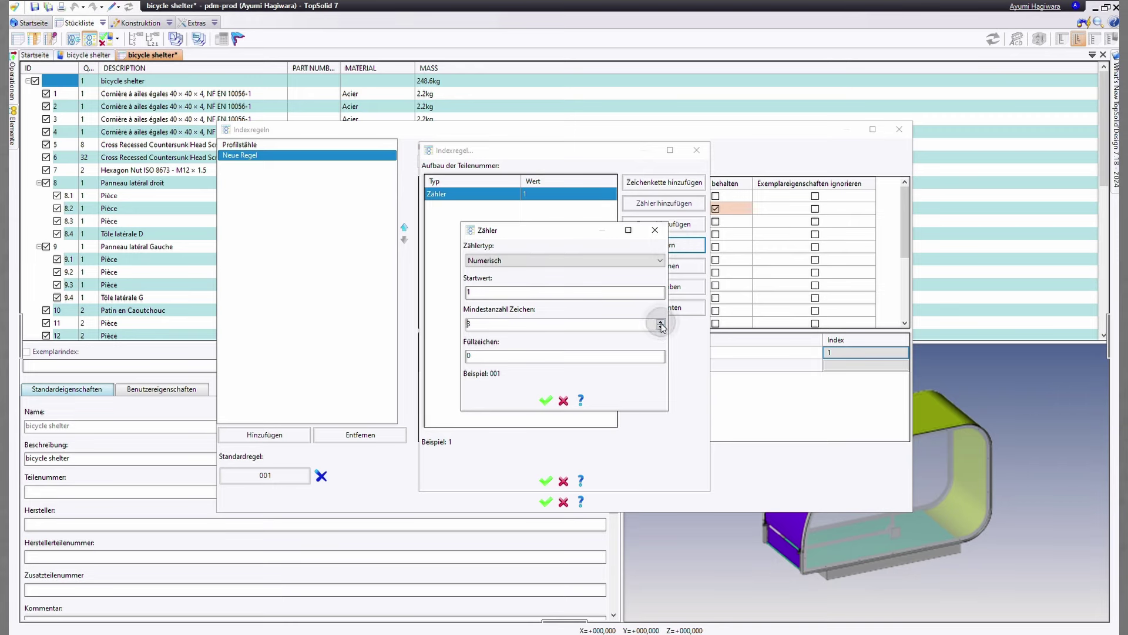
left_click(546, 400)
Add the string BL- to the Blechteile index and place it before the counter
left_click(651, 183)
left_click(496, 313)
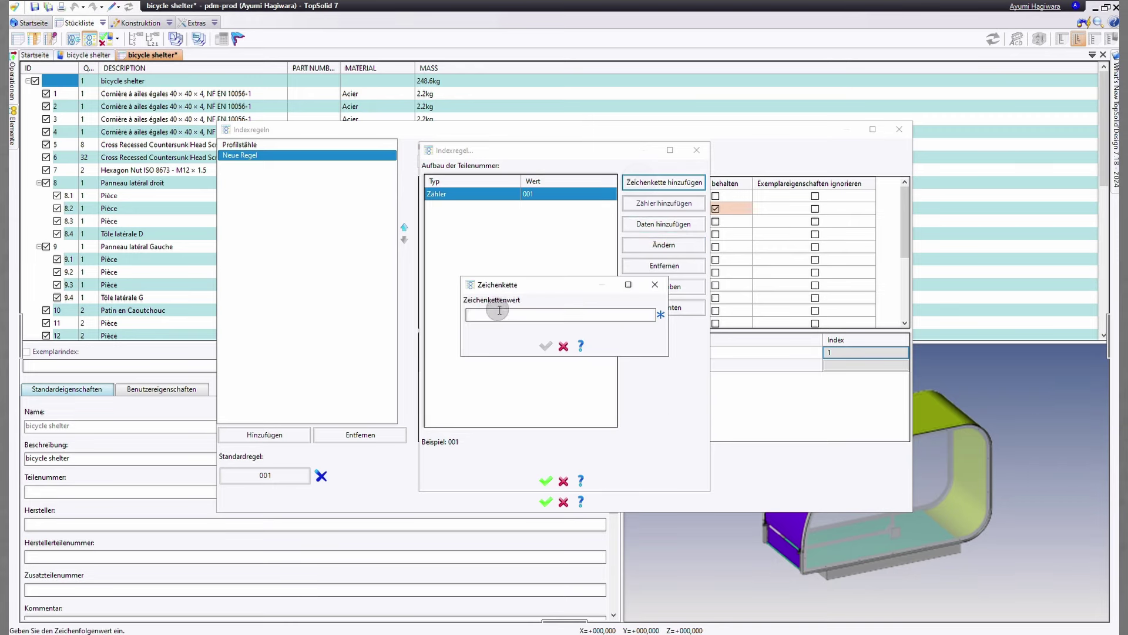
type("BL-")
key("Return")
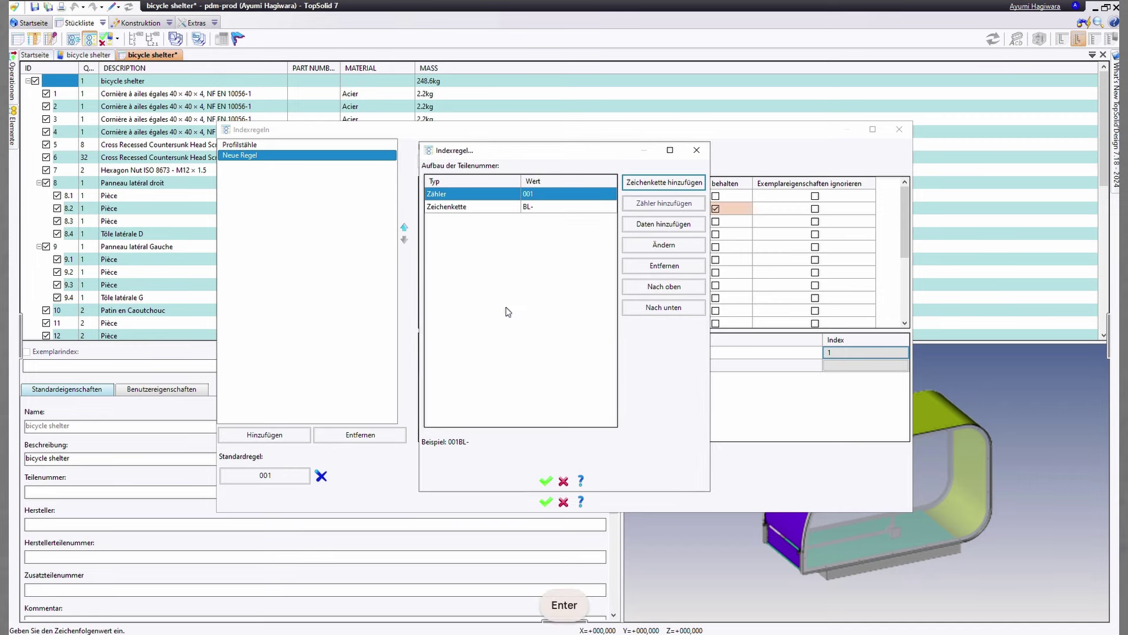
left_click(652, 310)
left_click(551, 484)
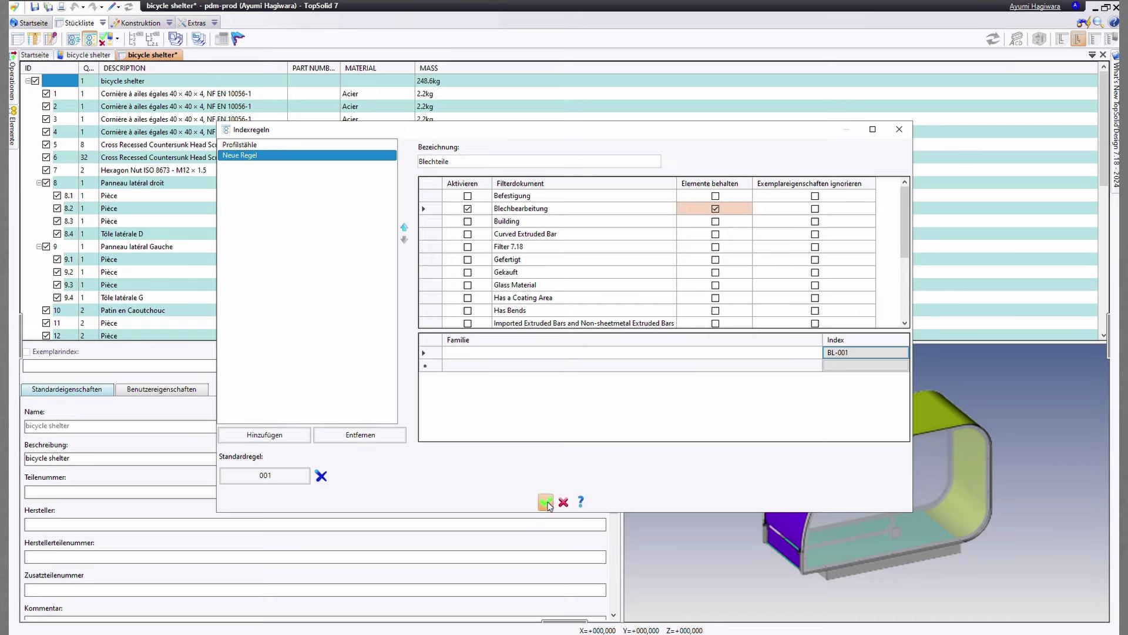
Reindex the bicycle shelter parts list with the new rules, and widen the ID column to check the profile and sheet metal entries
left_click(545, 500)
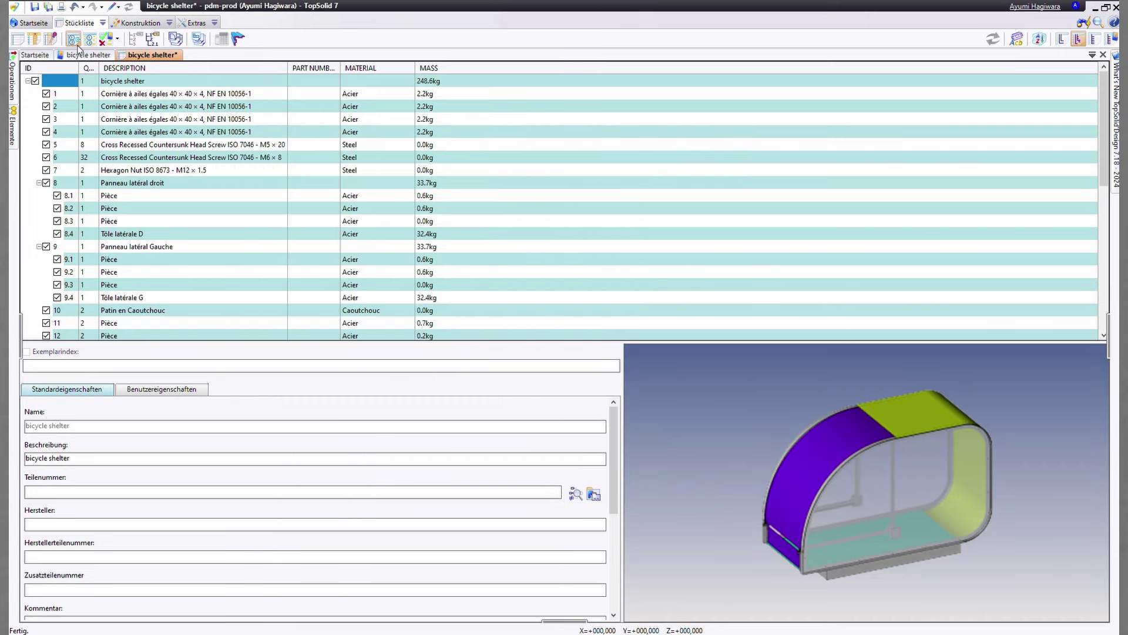
left_click(76, 43)
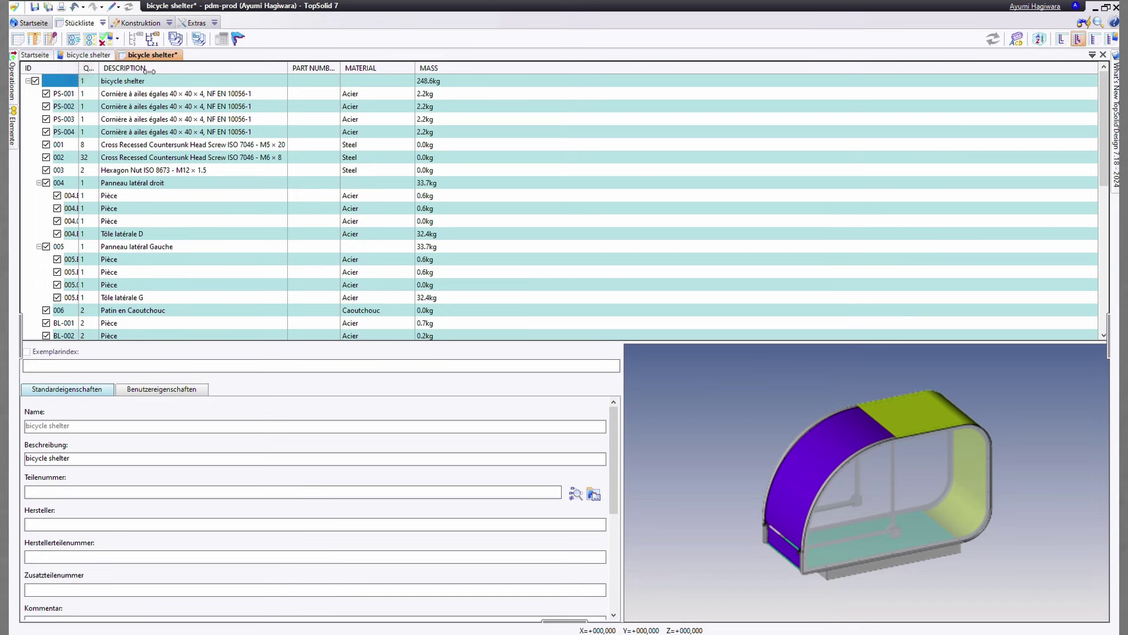
left_click_drag(78, 68, 150, 69)
left_click(97, 96)
left_click(91, 107)
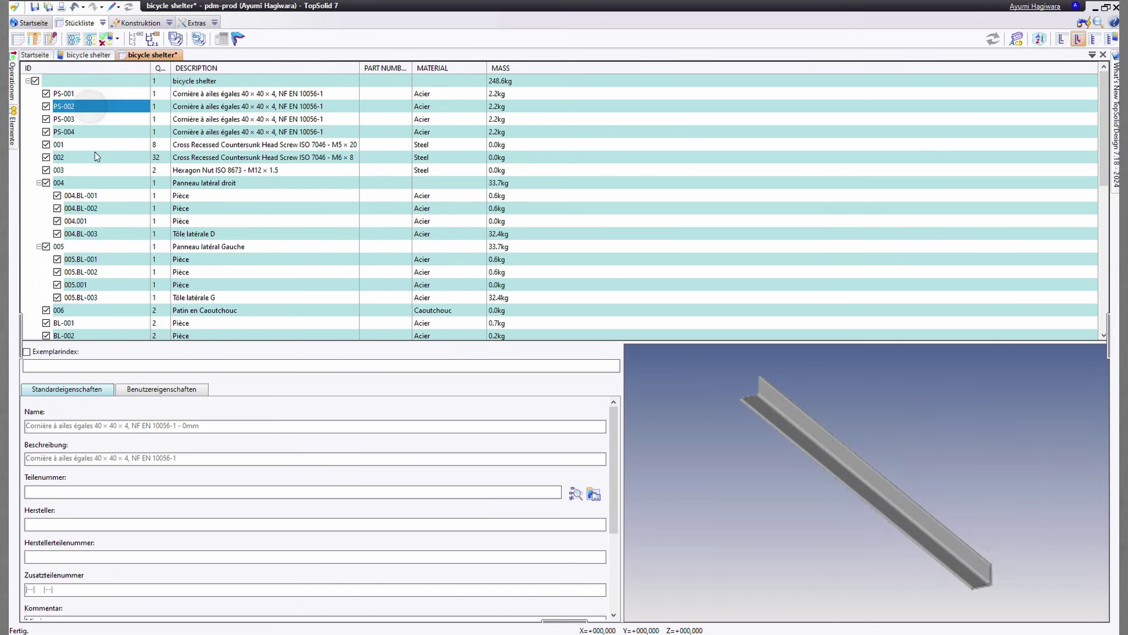
left_click(96, 196)
left_click(99, 208)
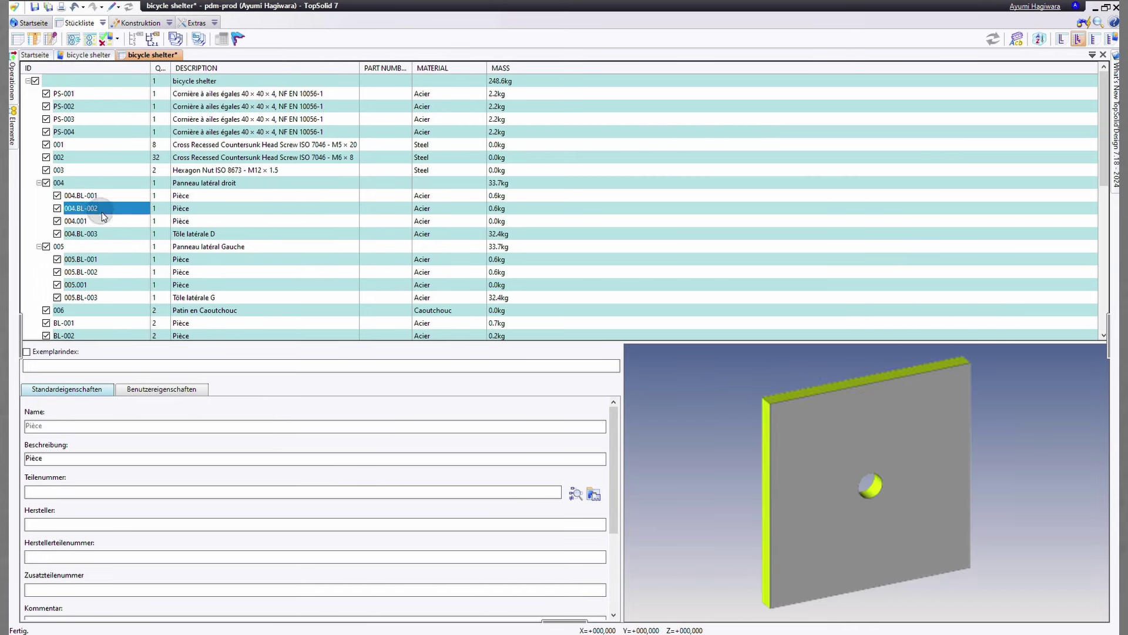
Keep the project tree displayed, view the Filter 7.18 document from 11.01 - Index Rules, and return to the bicycle shelter parts list
mouse_move(1117, 131)
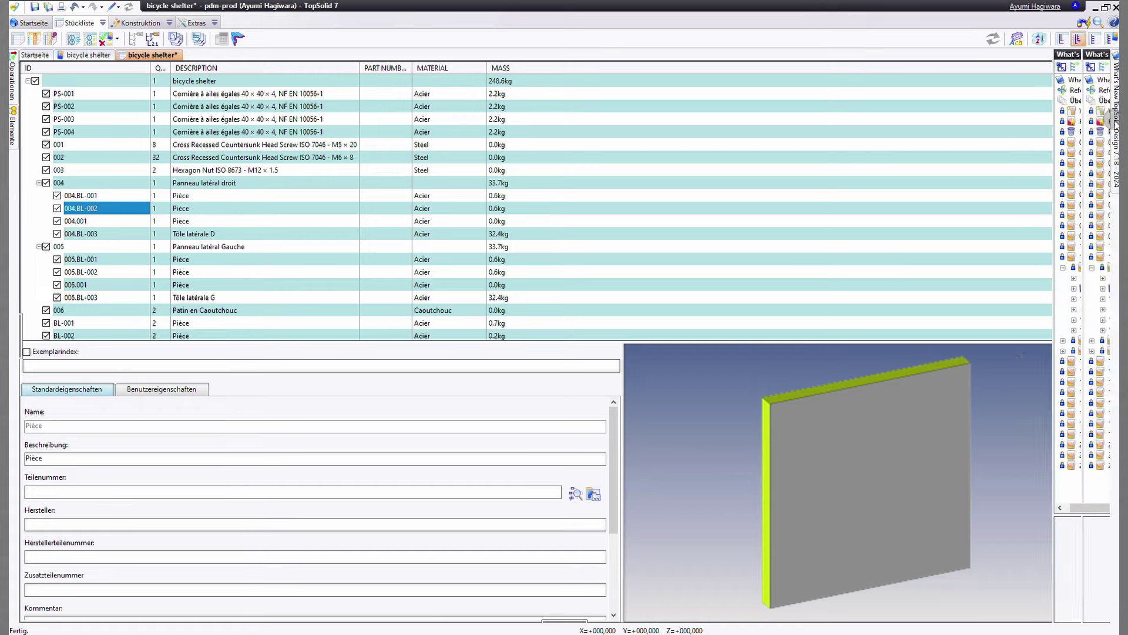
left_click(1091, 54)
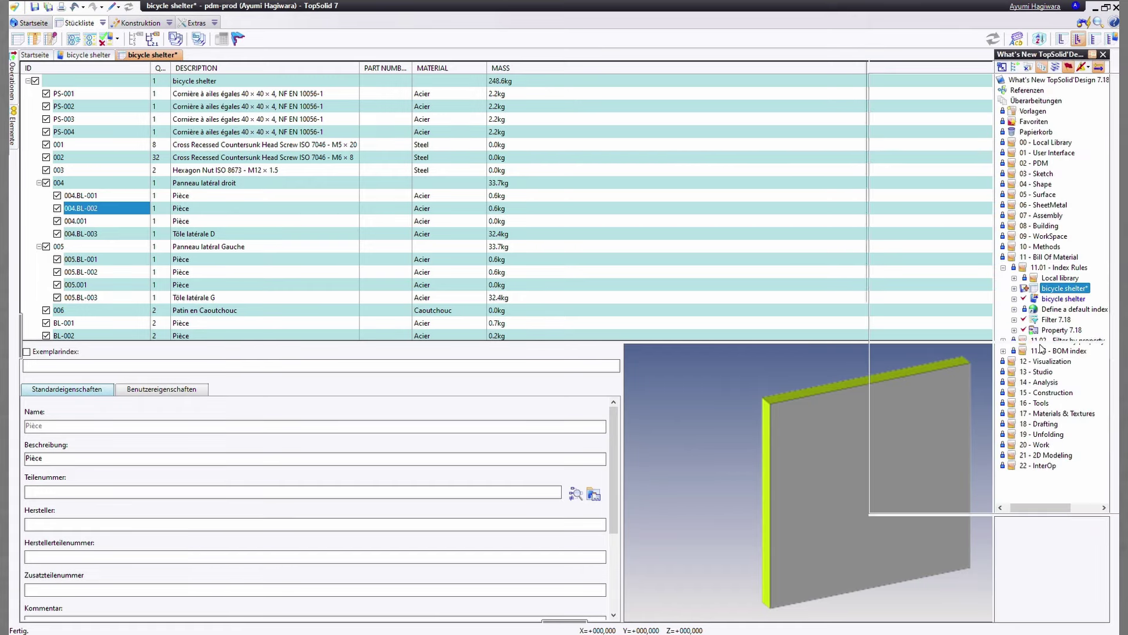
left_click(942, 321)
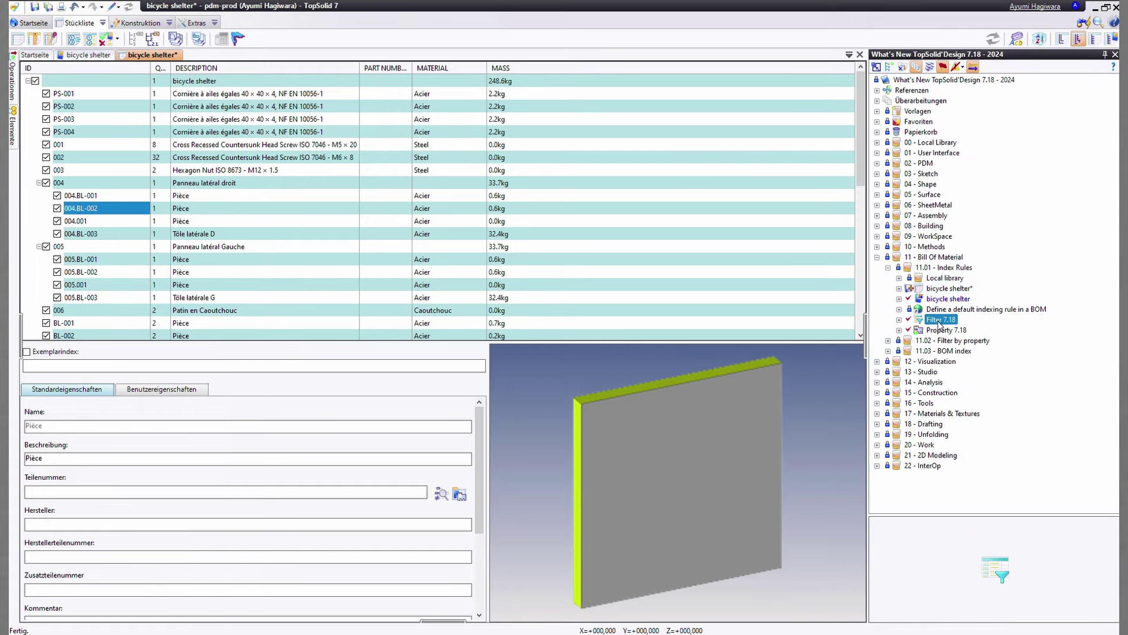
right_click(941, 322)
left_click(966, 330)
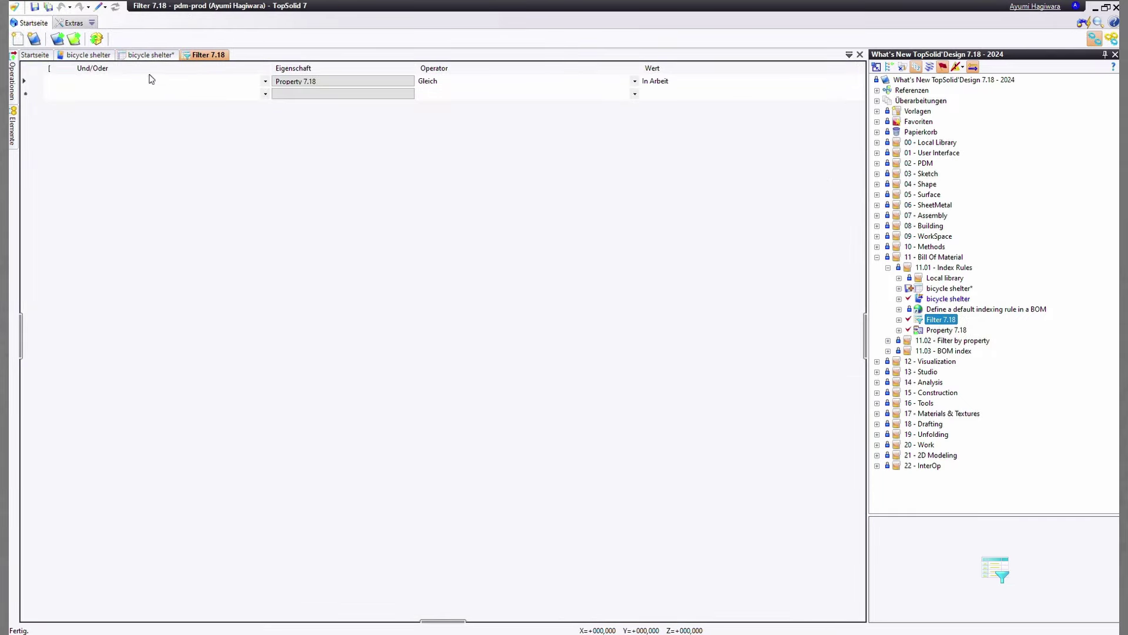
left_click(136, 57)
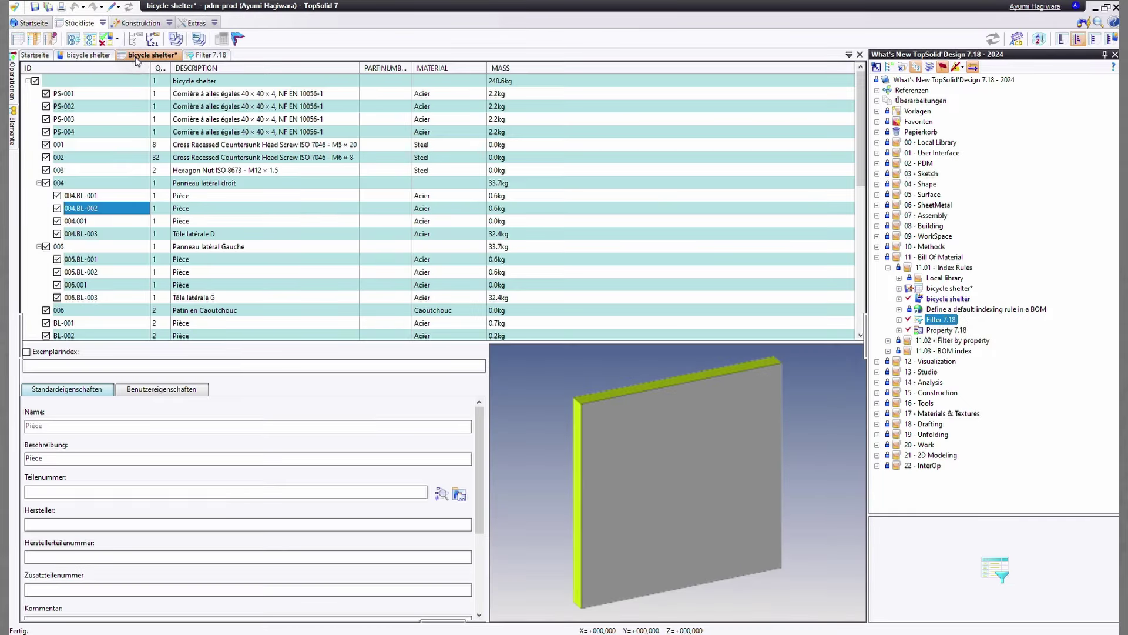
Look up Filter 7.18 among the filter documents available for the Profilstähle index rule, leaving the rules as they are
left_click(90, 39)
left_click(514, 248)
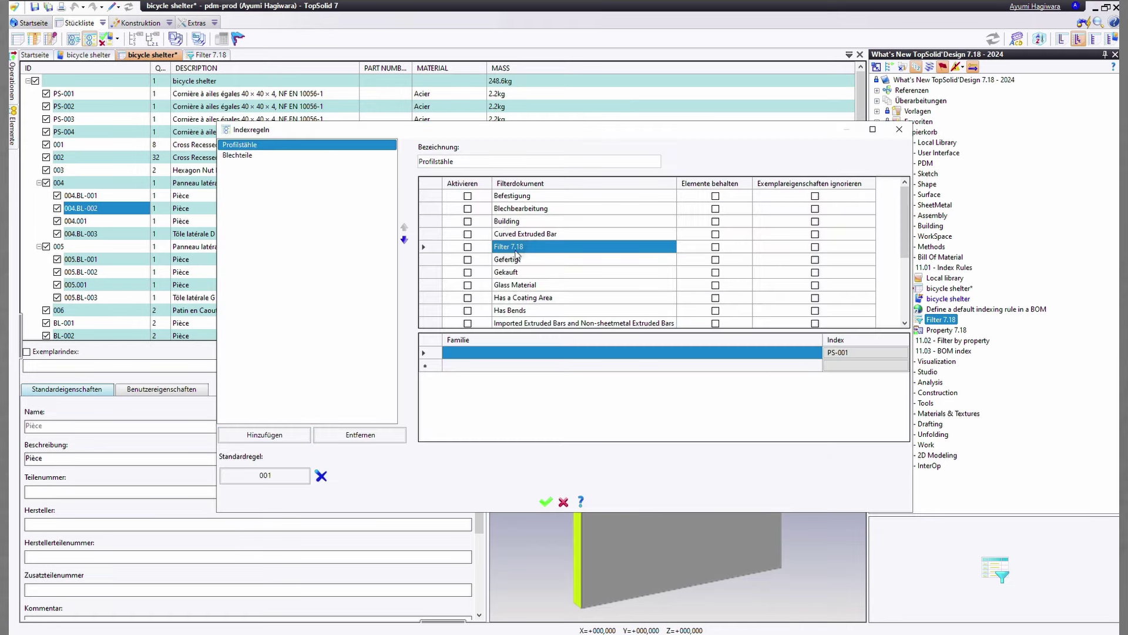
left_click(564, 502)
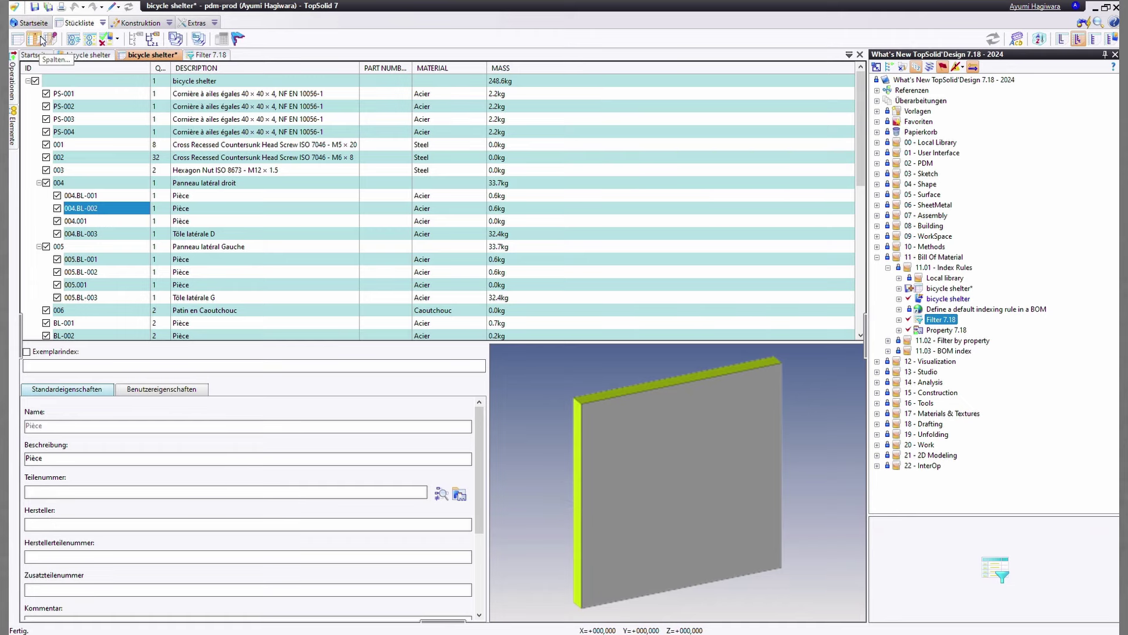
Filter the bicycle shelter parts list with the Blechbearbeitung filter document and keep the matching elements
left_click(18, 39)
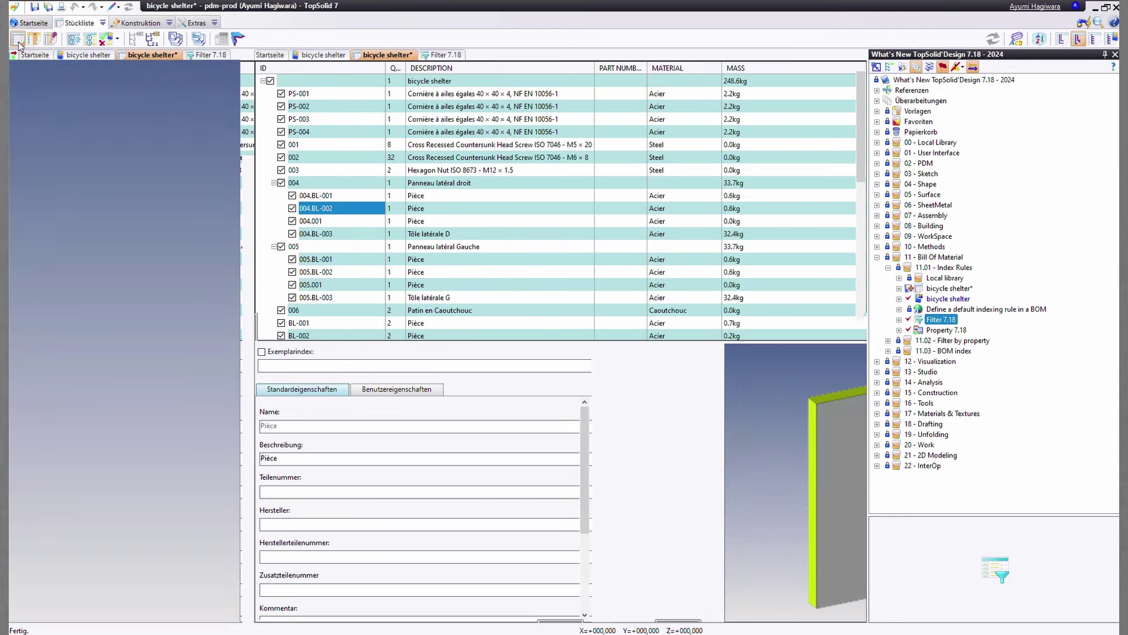
left_click(43, 254)
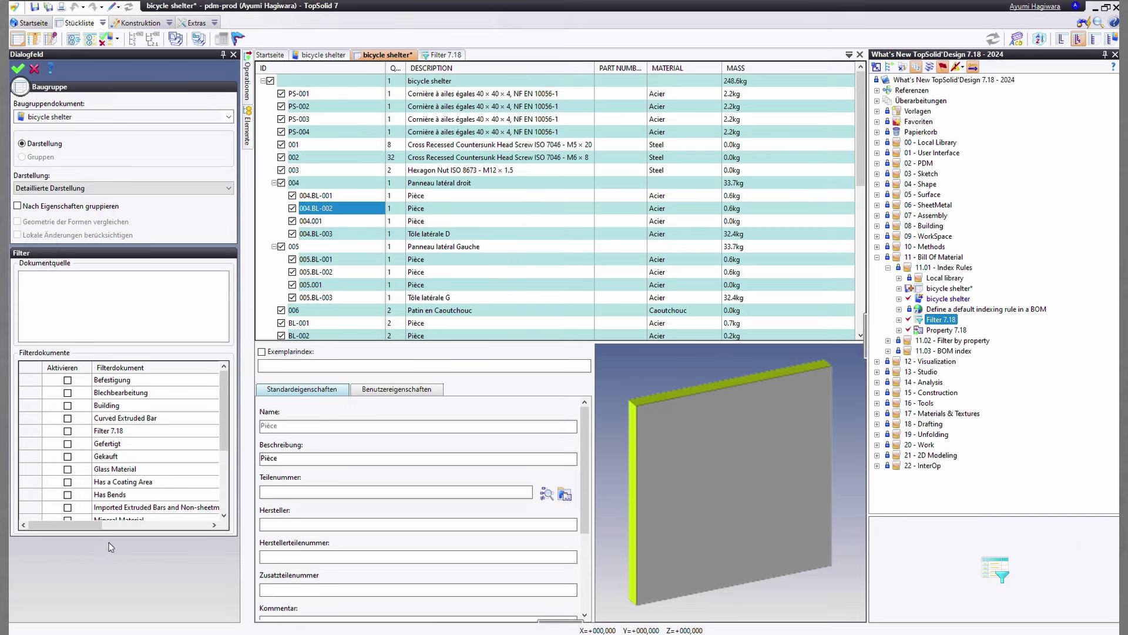
left_click(68, 392)
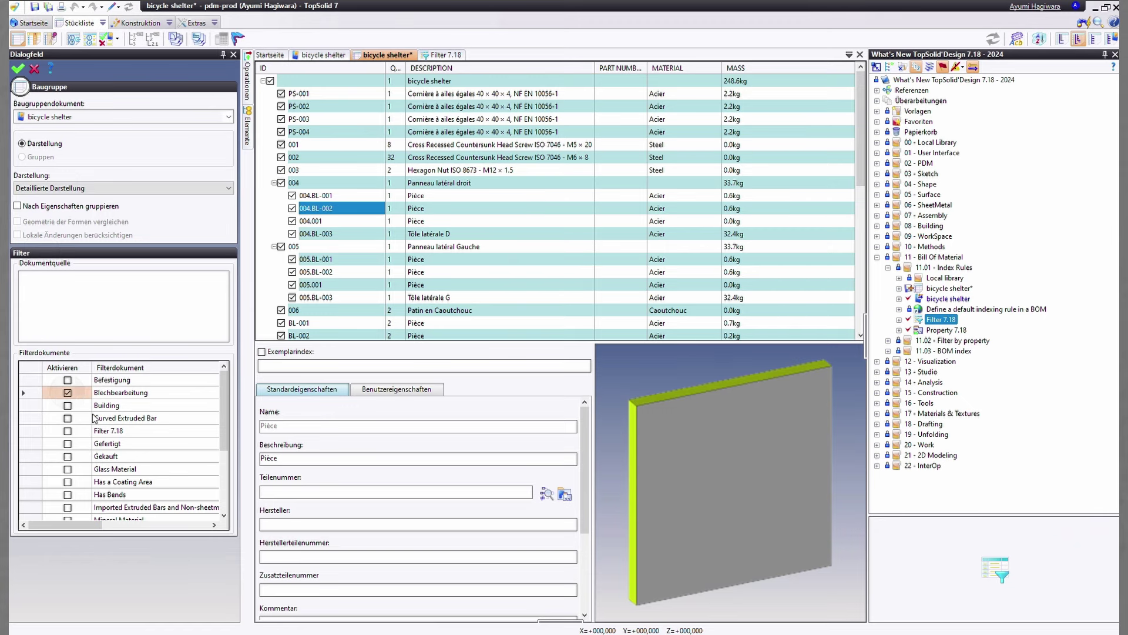
left_click_drag(69, 529, 168, 525)
left_click(72, 394)
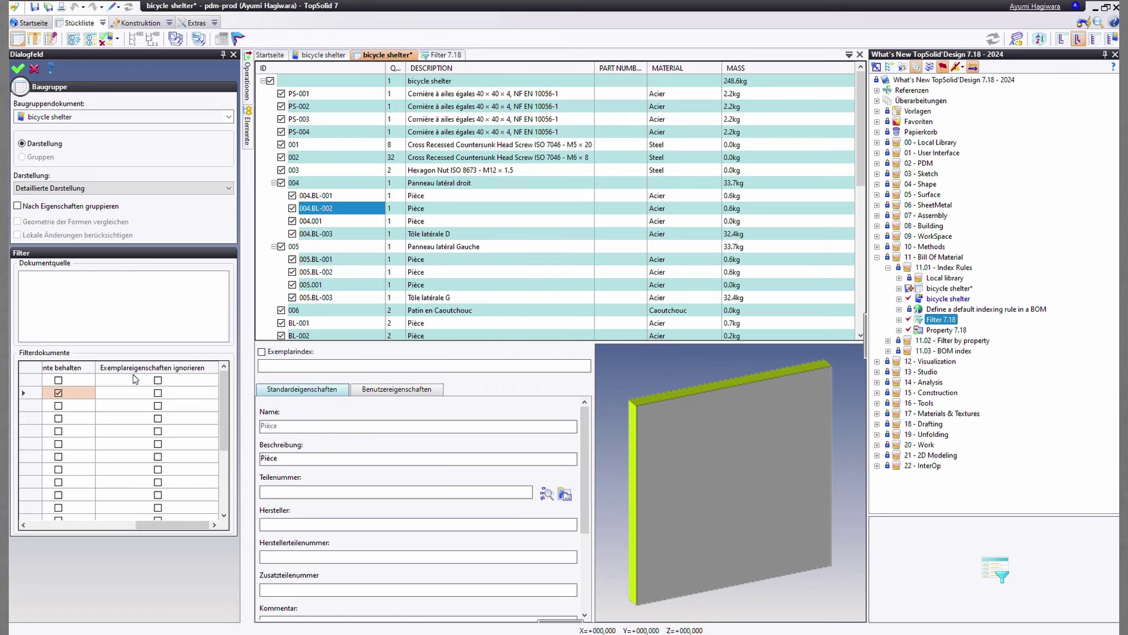
left_click(18, 68)
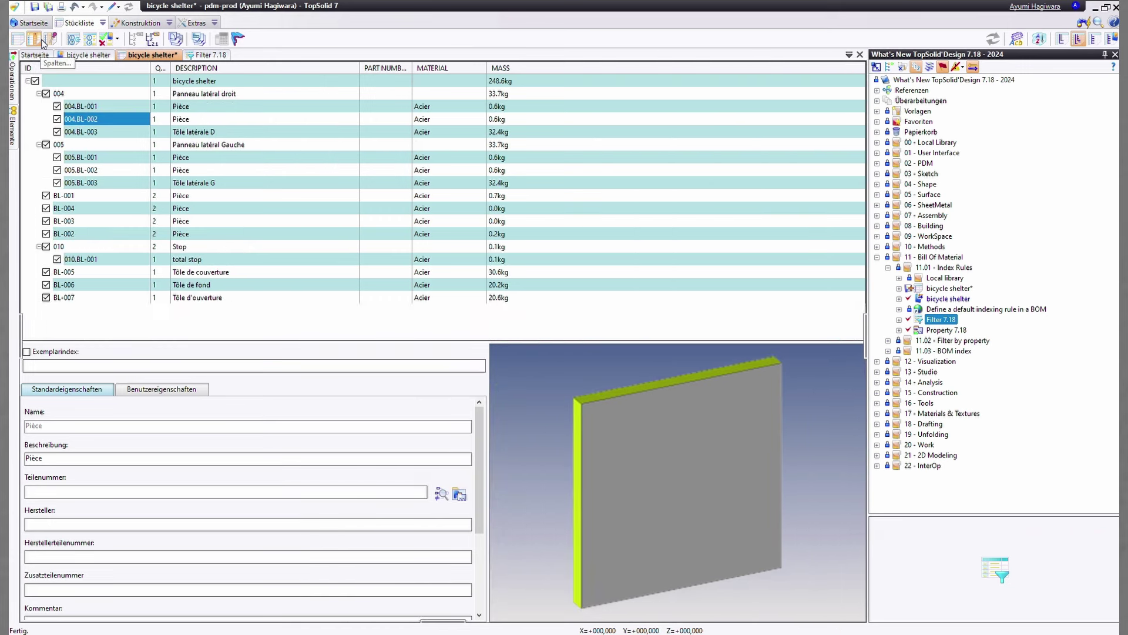
Add the Herstellungsindex and Vorheriger Herstellungsindex columns to the parts list and compare their values for the sheet metal parts of Panneau latéral droit
left_click(40, 39)
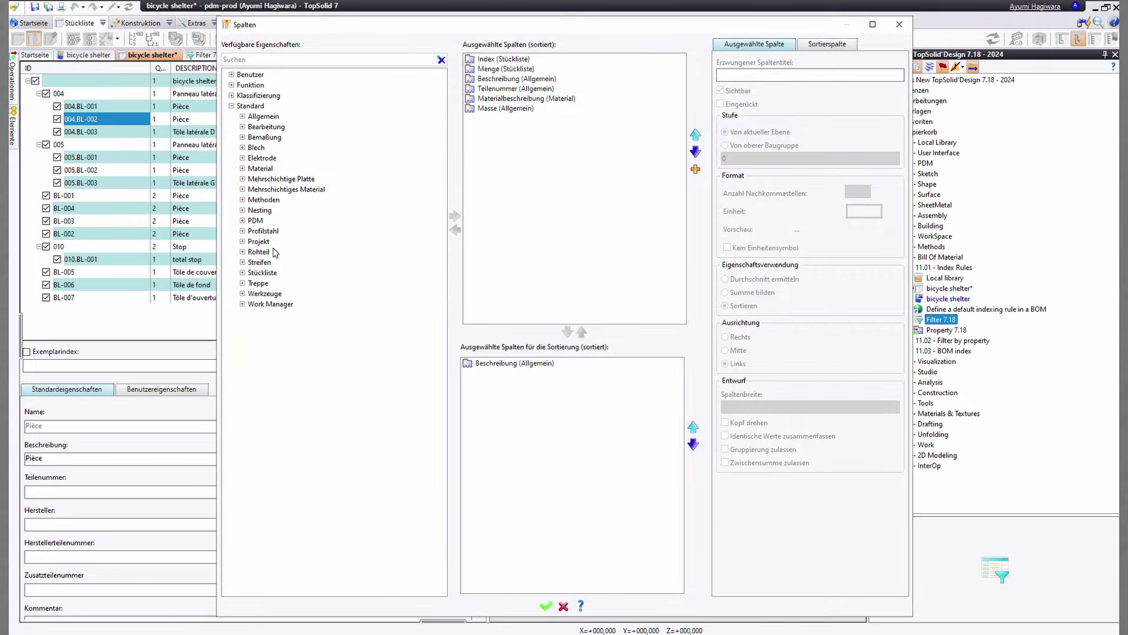
left_click(258, 273)
left_click(242, 273)
left_click(287, 293)
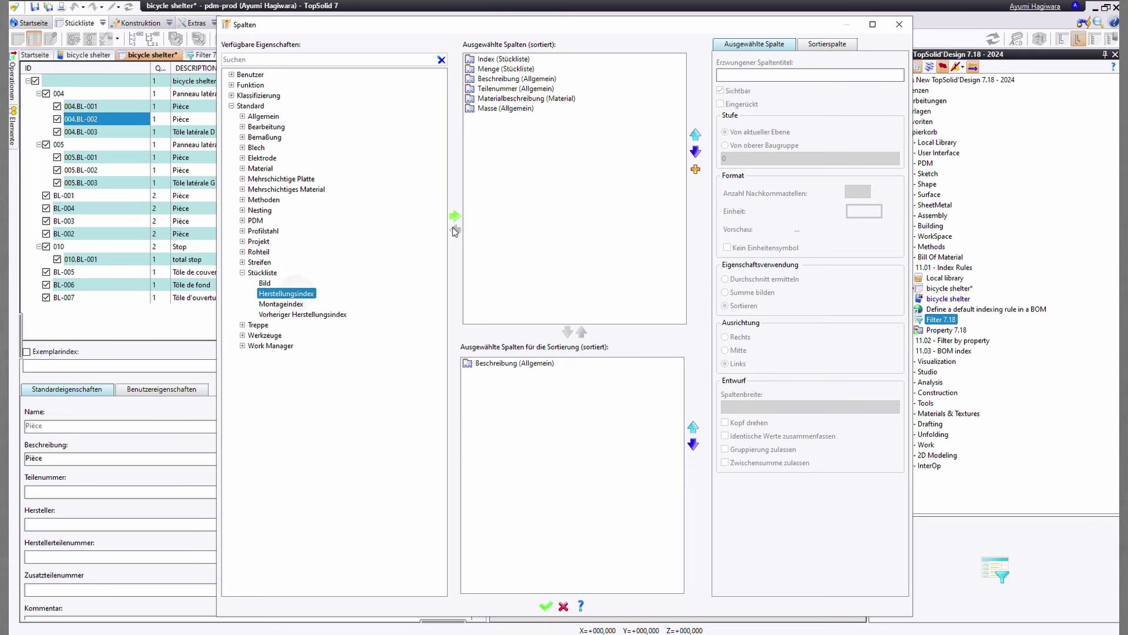
left_click(454, 217)
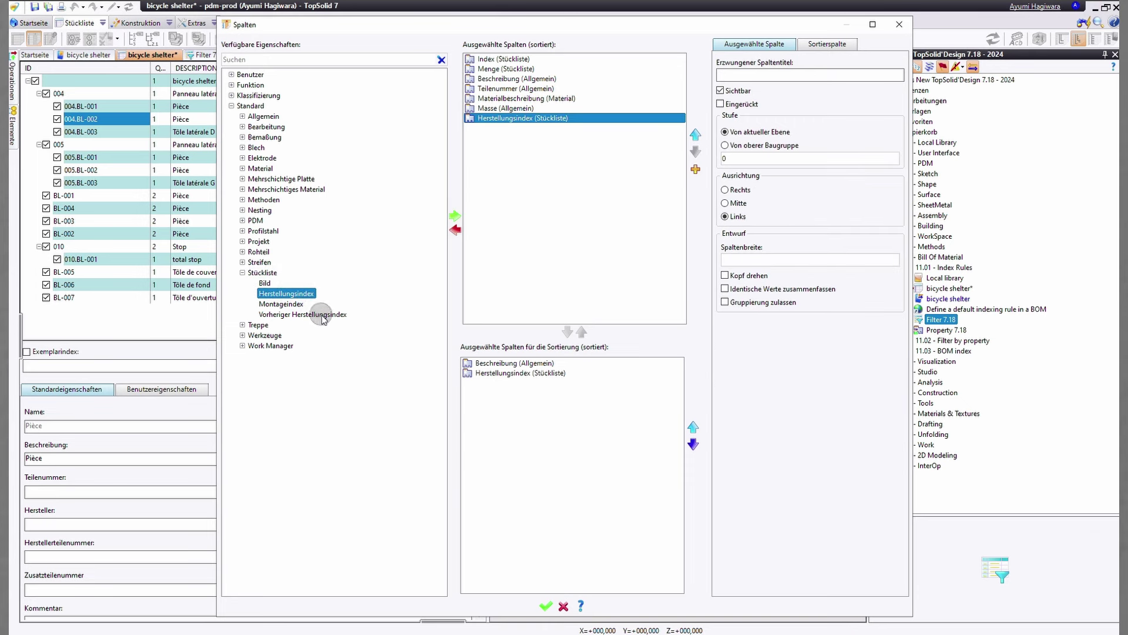
left_click(322, 315)
left_click(454, 216)
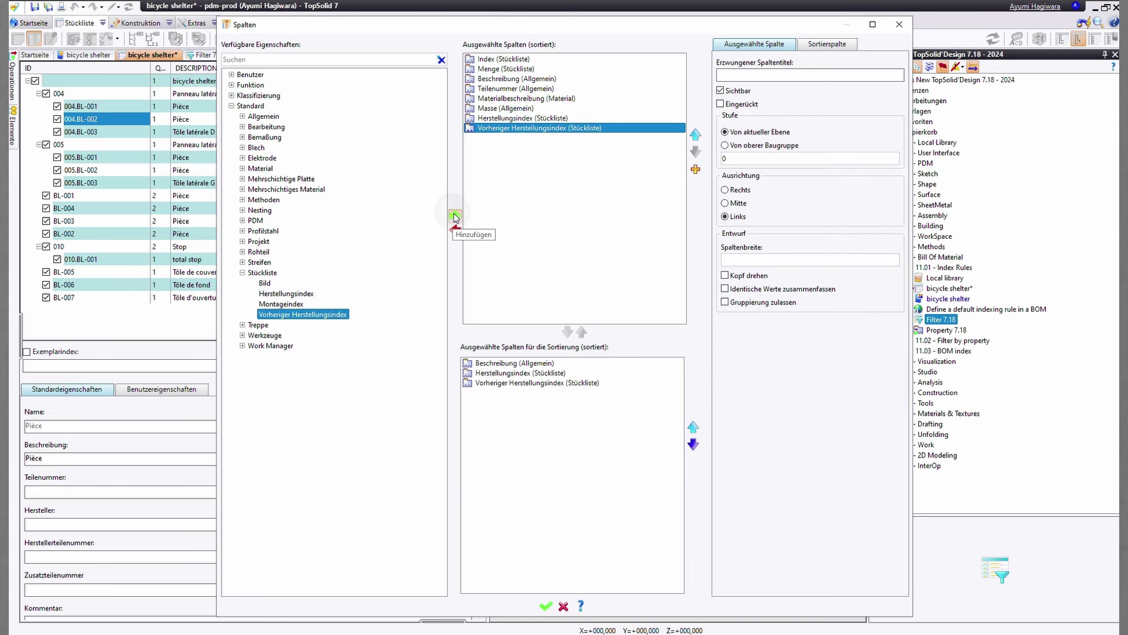
left_click(546, 606)
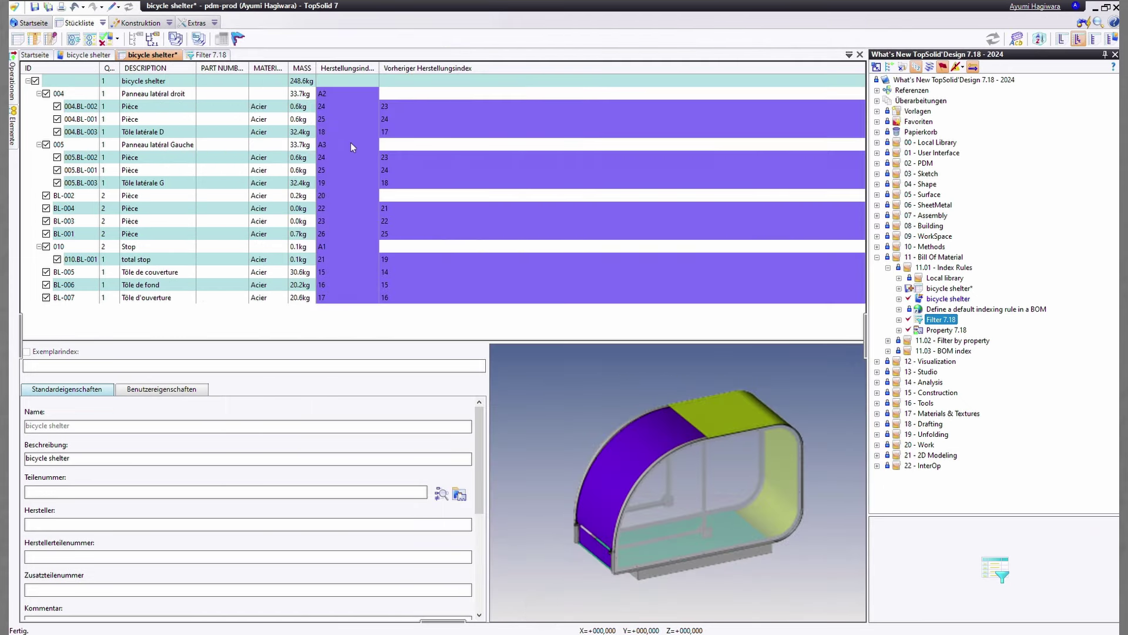
left_click(359, 111)
left_click(408, 109)
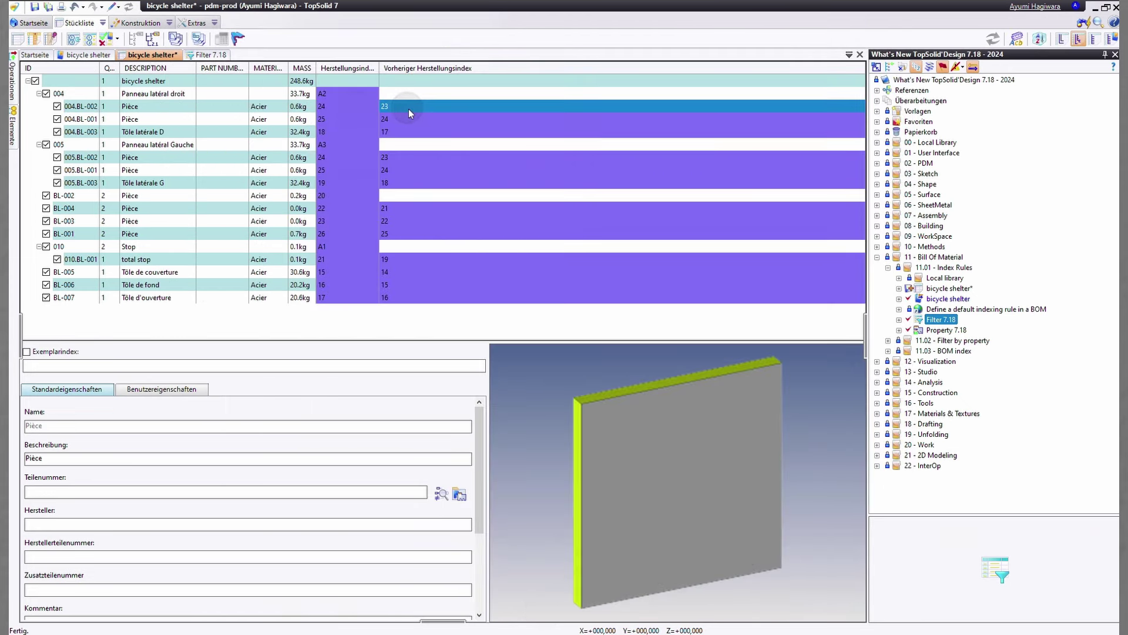
left_click(363, 116)
left_click(397, 118)
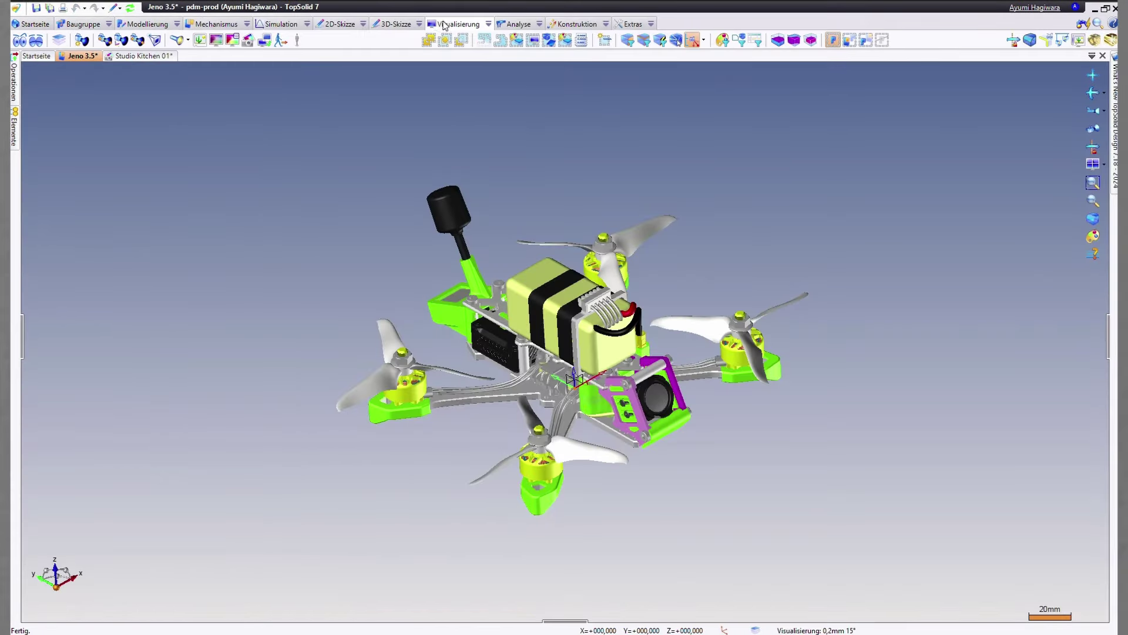
Start a box section on the Jeno 3.5 drone and shrink its upper extent to about 22 mm and two side extents to about 62 mm and 63 mm
left_click(810, 41)
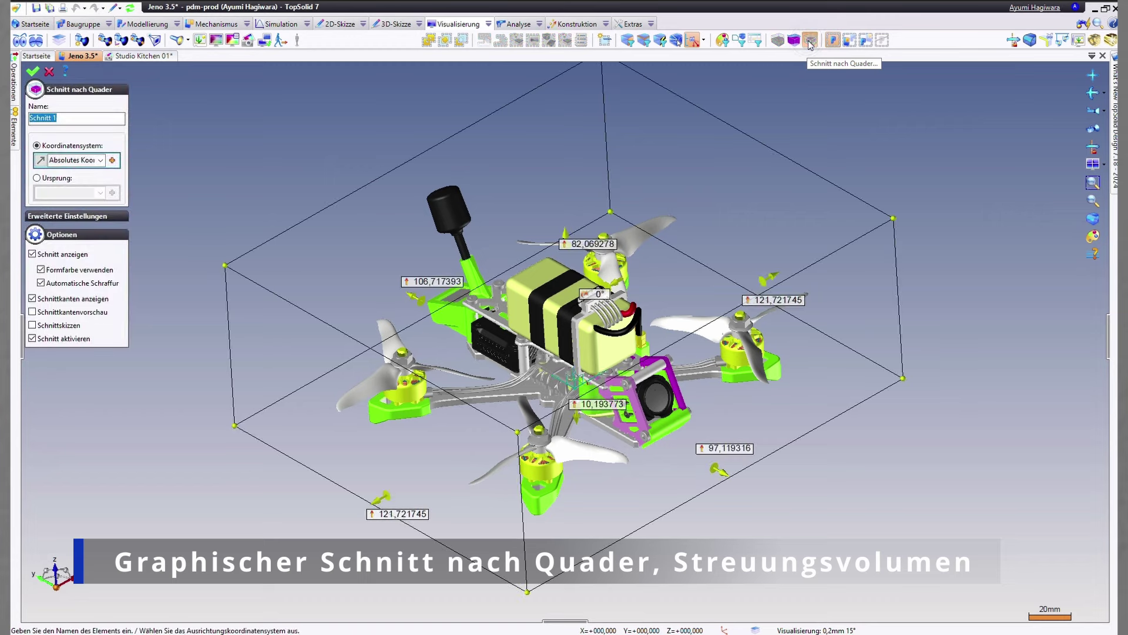
middle_click_drag(561, 374, 758, 247)
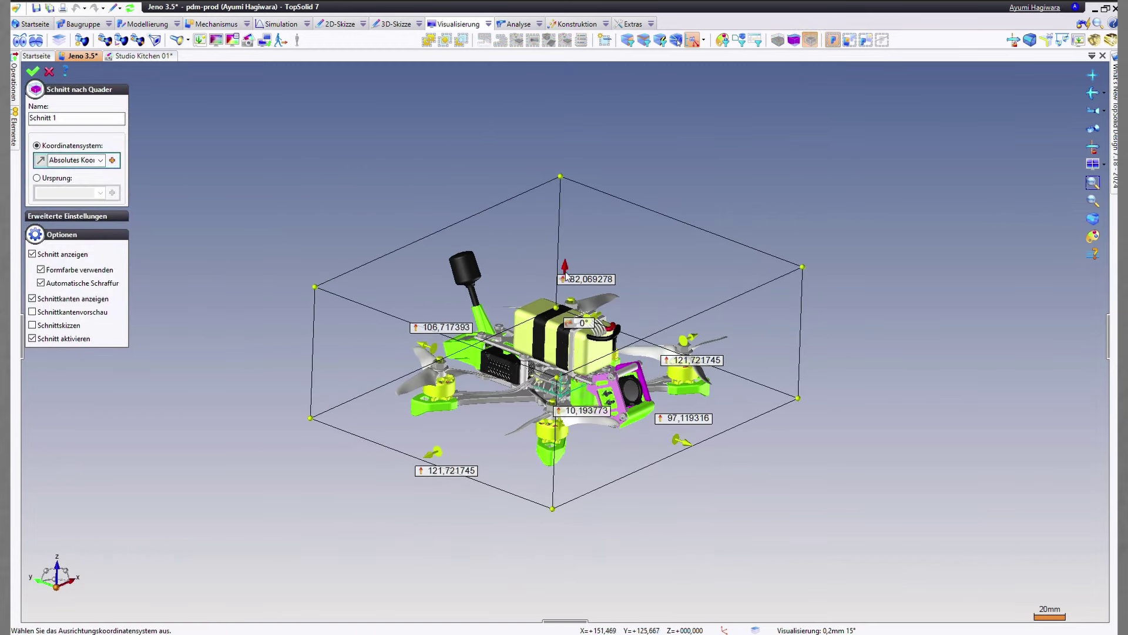
left_click_drag(564, 265, 567, 341)
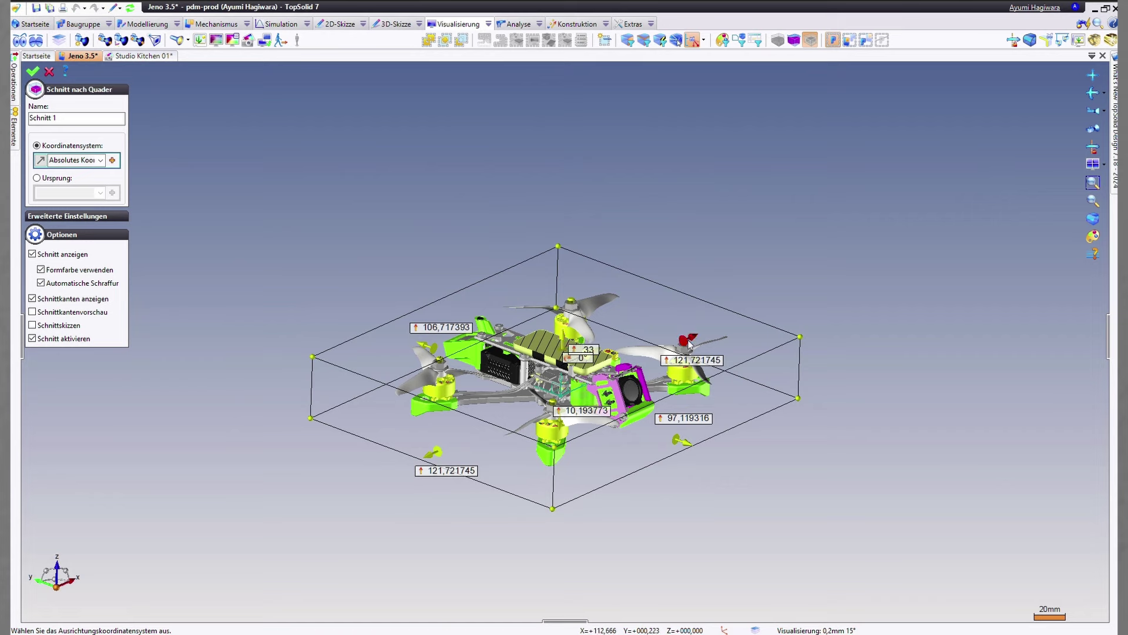
left_click_drag(800, 340, 723, 379)
middle_click_drag(684, 373, 671, 346)
left_click_drag(664, 336, 547, 295)
middle_click_drag(548, 296, 510, 306)
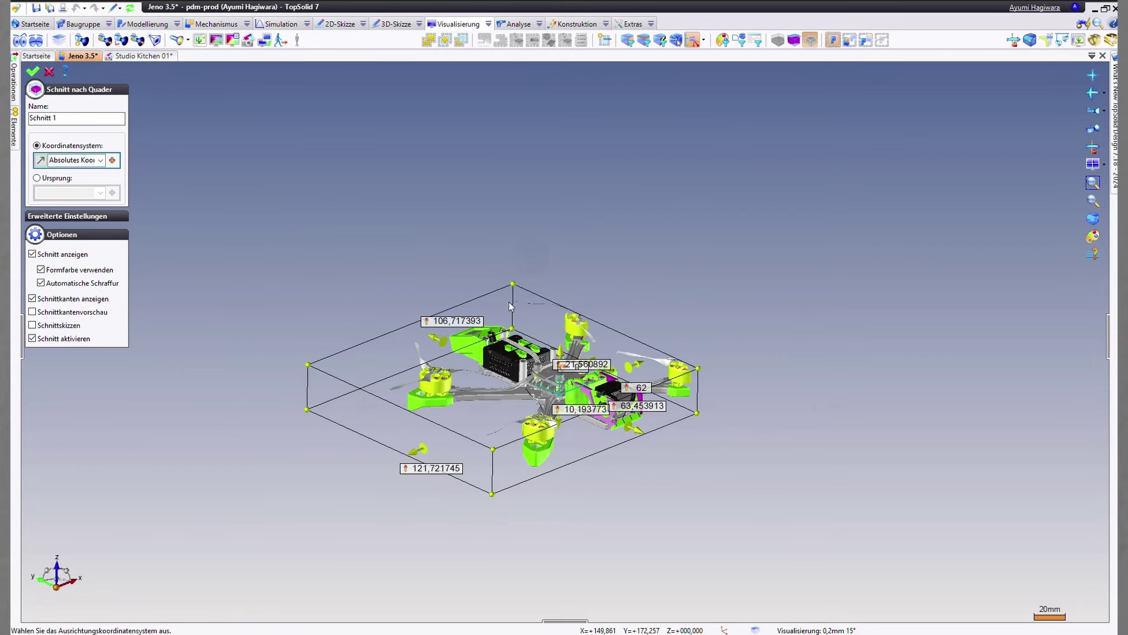
Position the section box by origin, using the centre point on top of one of the drone's motors
left_click(53, 178)
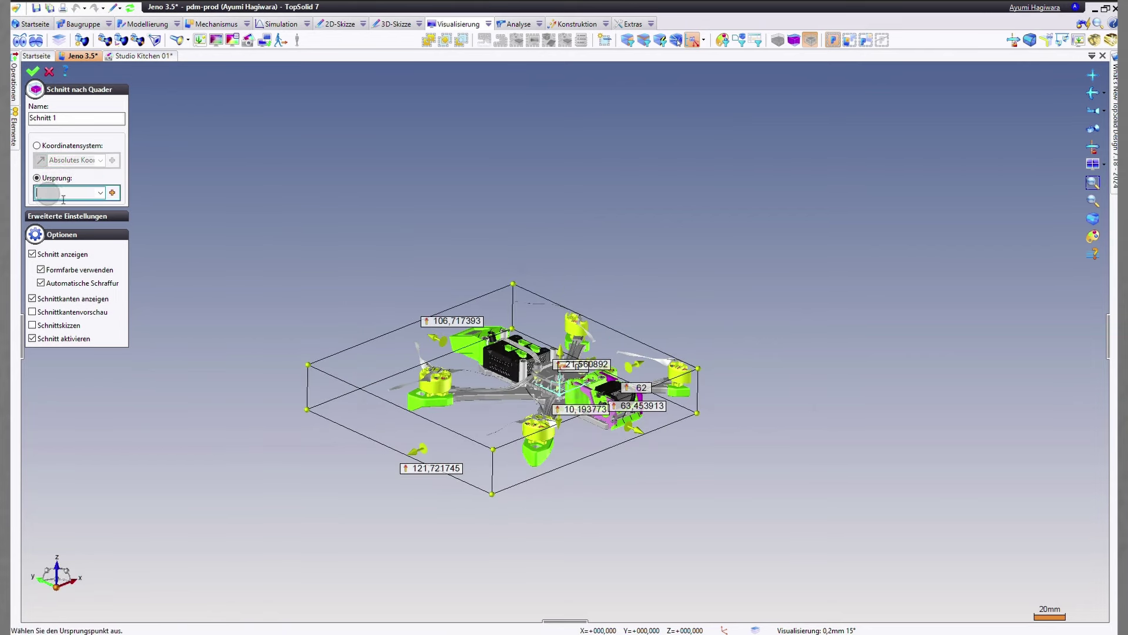
scroll(413, 400, "up", 1)
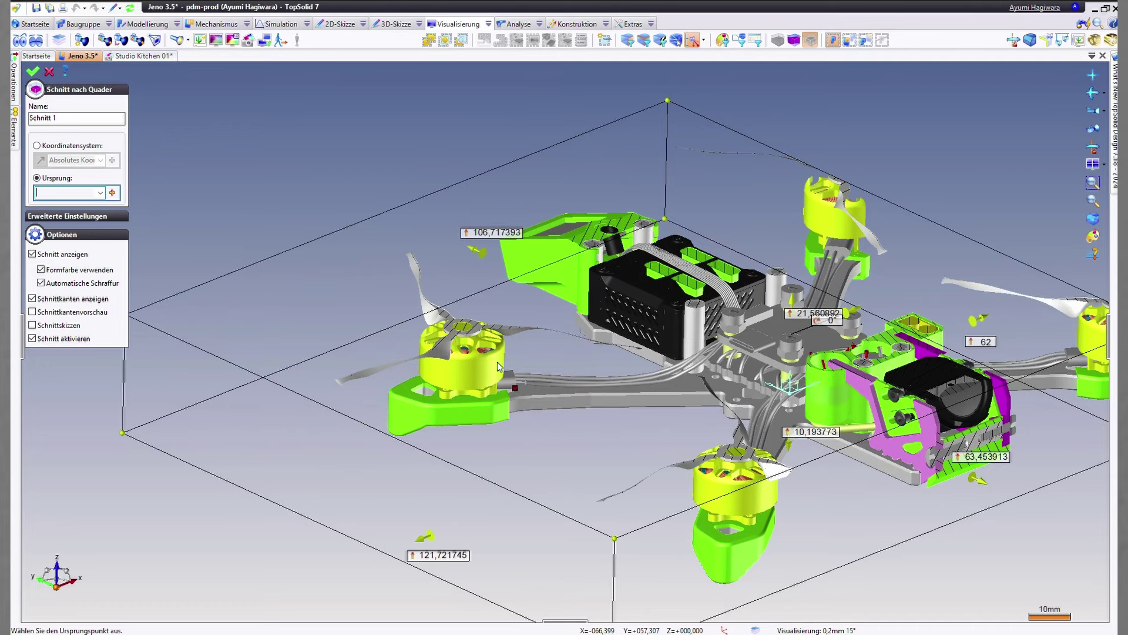
left_click(467, 333)
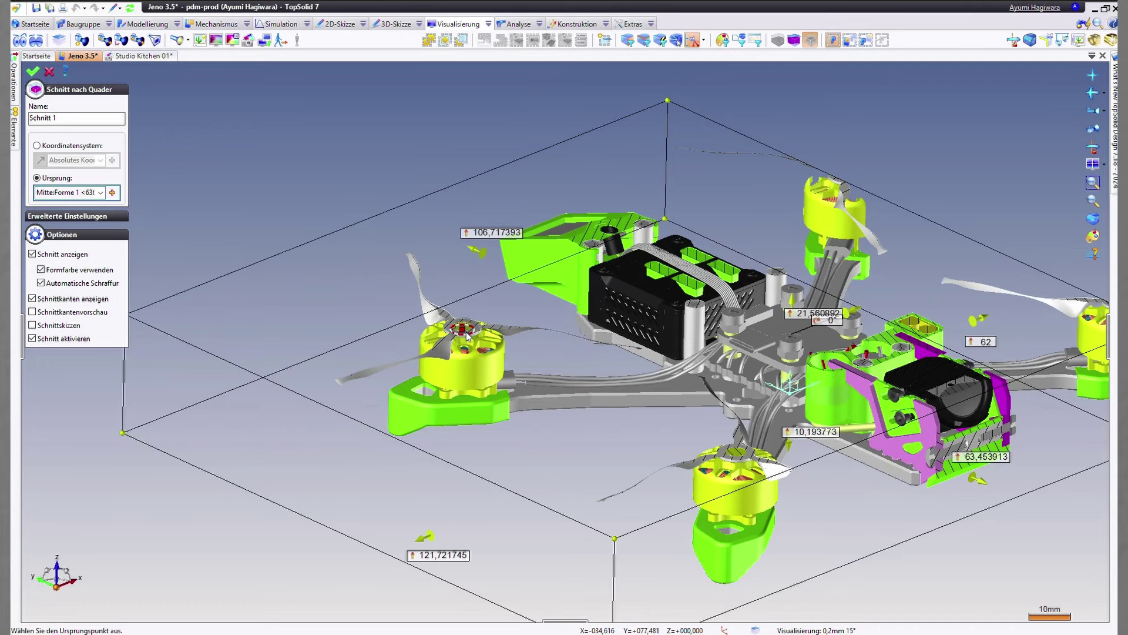
scroll(853, 389, "down", 3)
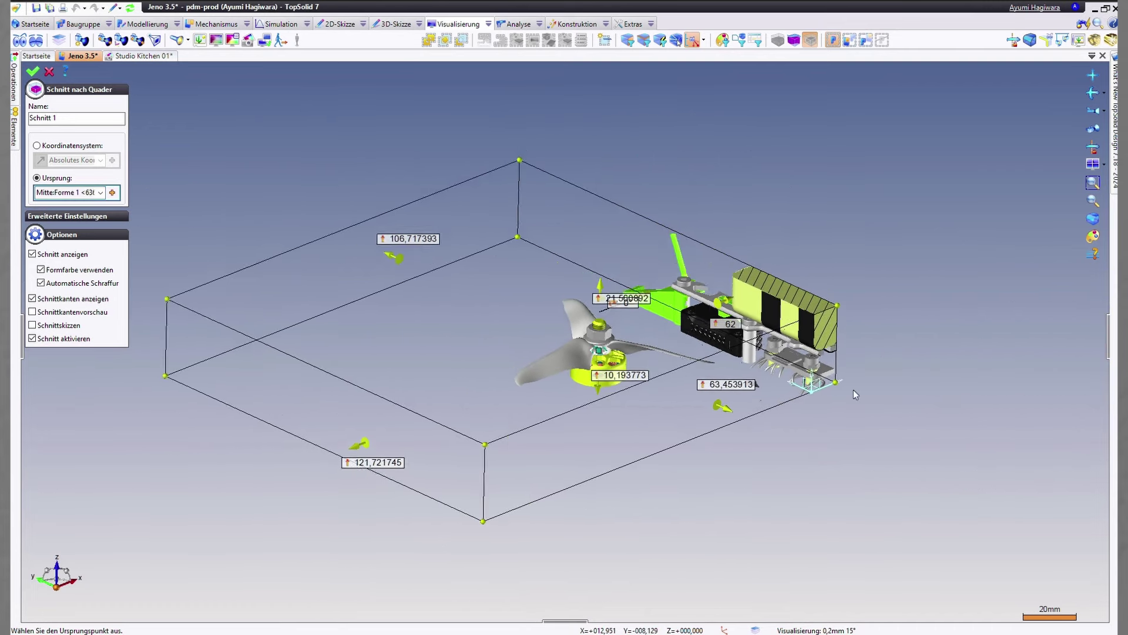
Extend the section box to 73 mm upward and 90 mm on the side near the camera, and create the section
left_click_drag(651, 211, 651, 210)
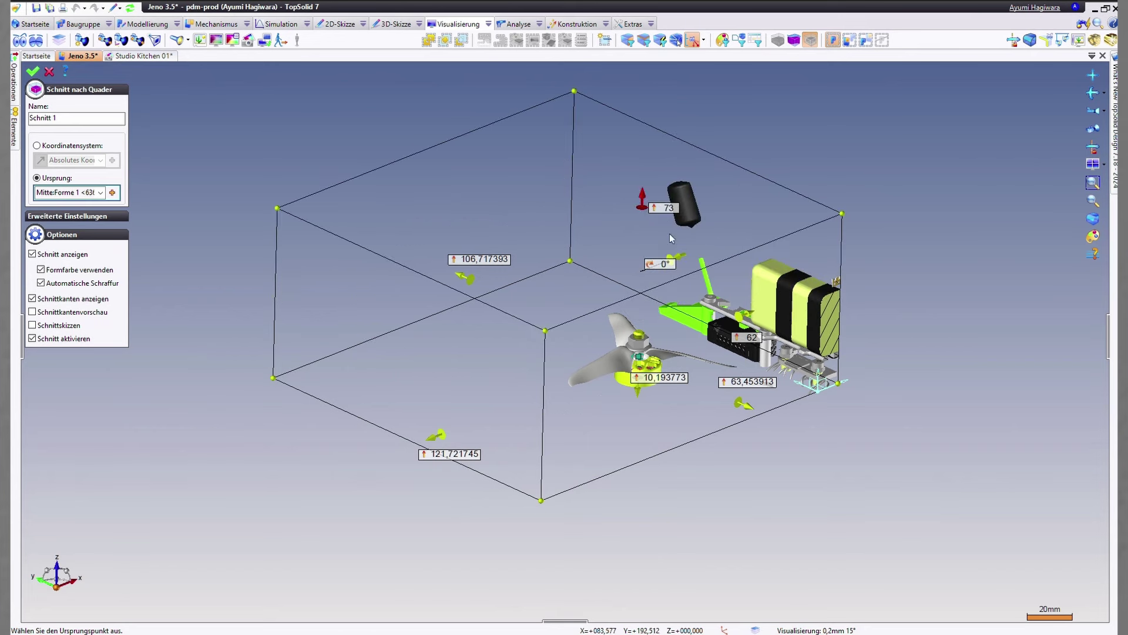
left_click_drag(744, 404, 781, 422)
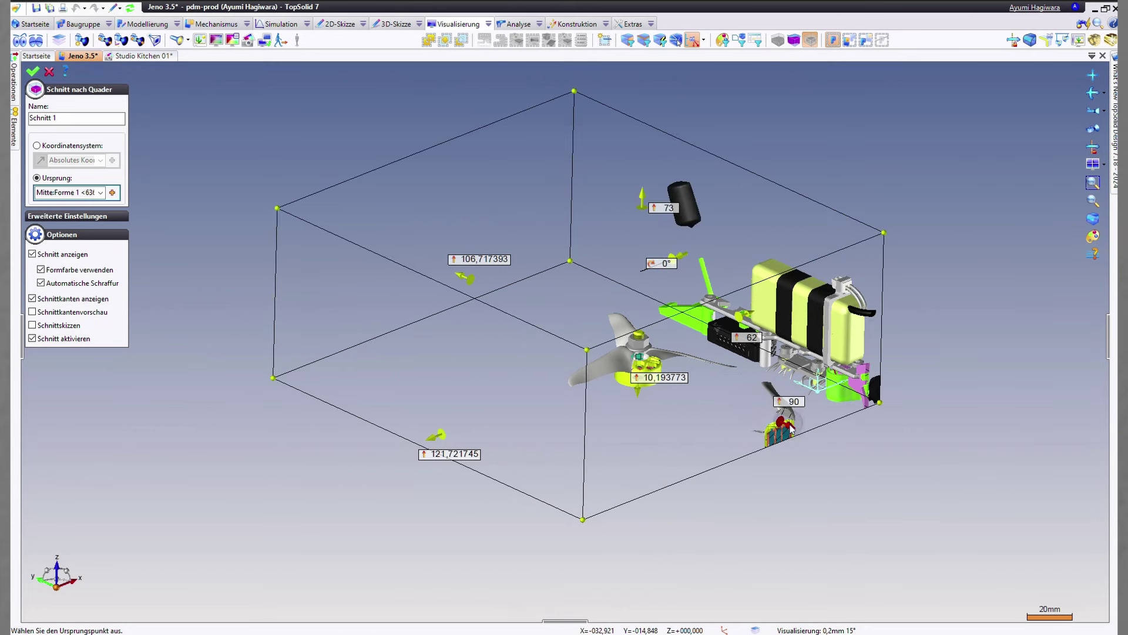
left_click(33, 72)
mouse_move(401, 256)
middle_mouse_down()
mouse_move(378, 247)
mouse_move(451, 284)
mouse_move(425, 277)
mouse_move(396, 238)
middle_mouse_up()
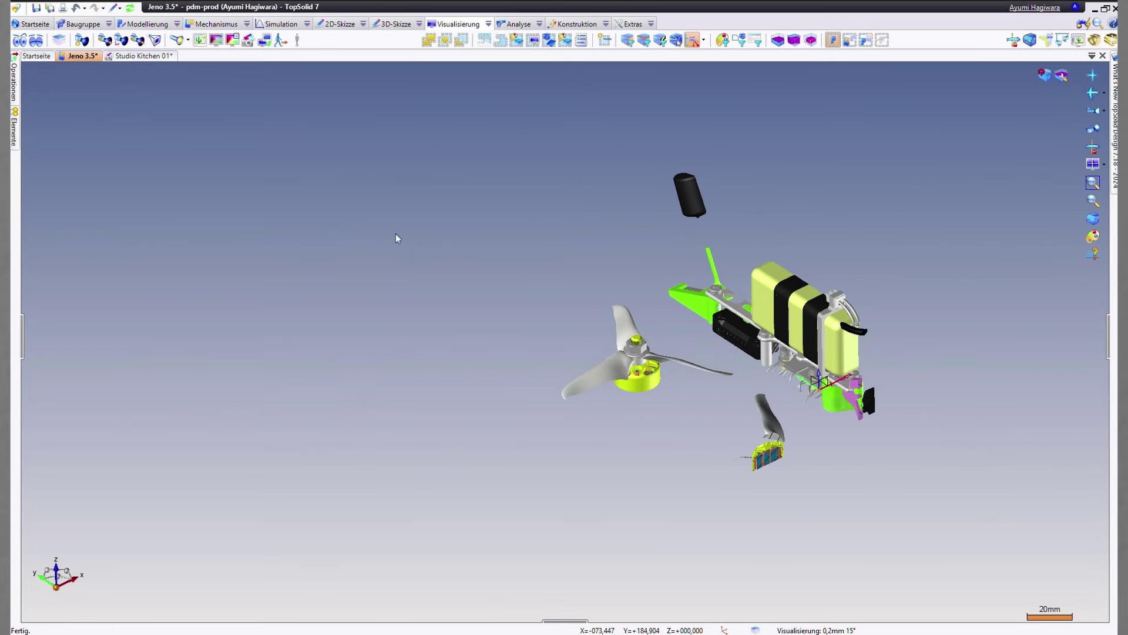
Insert the Scattering Volume part into the Studio Kitchen 01 document and constrain its faces plane on plane to the room, including the wall with the door
left_click(154, 57)
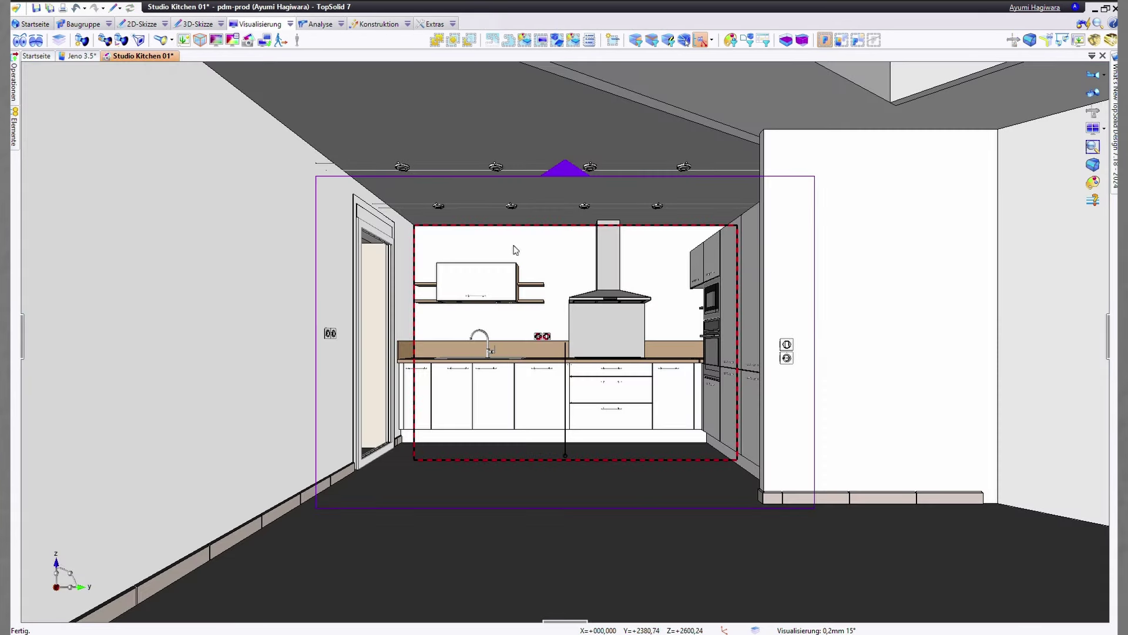
mouse_move(1115, 153)
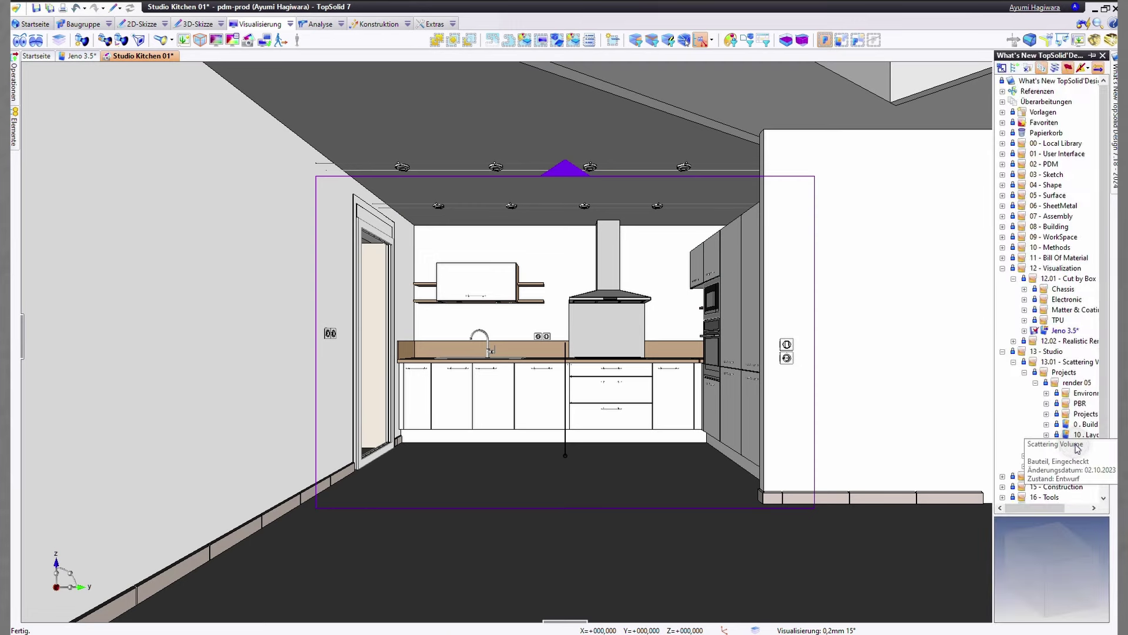
double_click(619, 332)
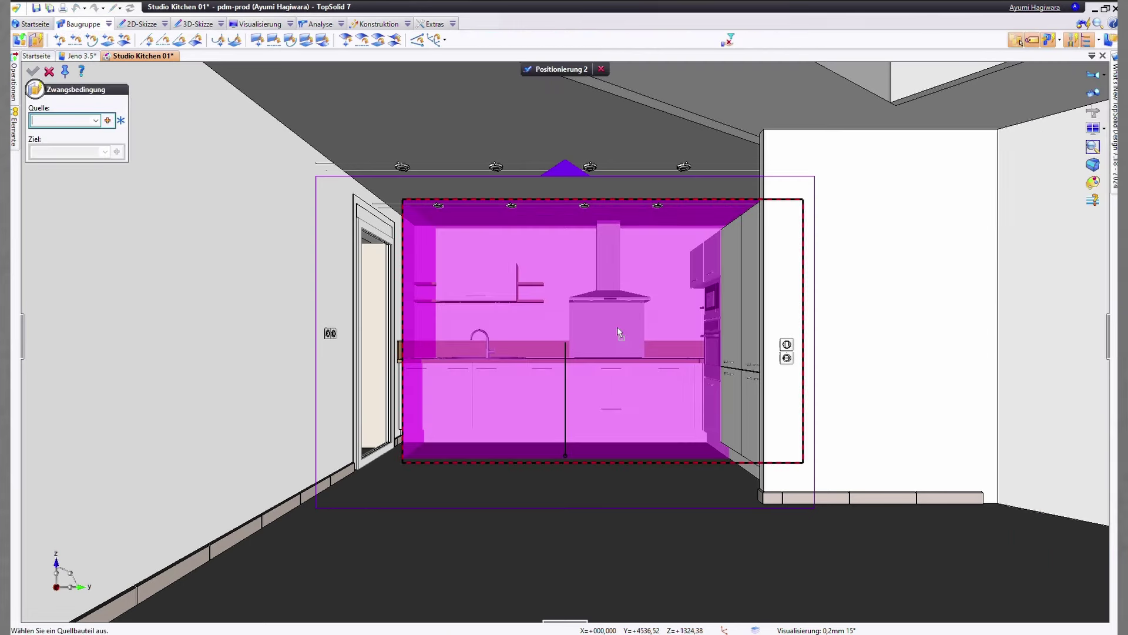
left_click(722, 300)
left_click(821, 328)
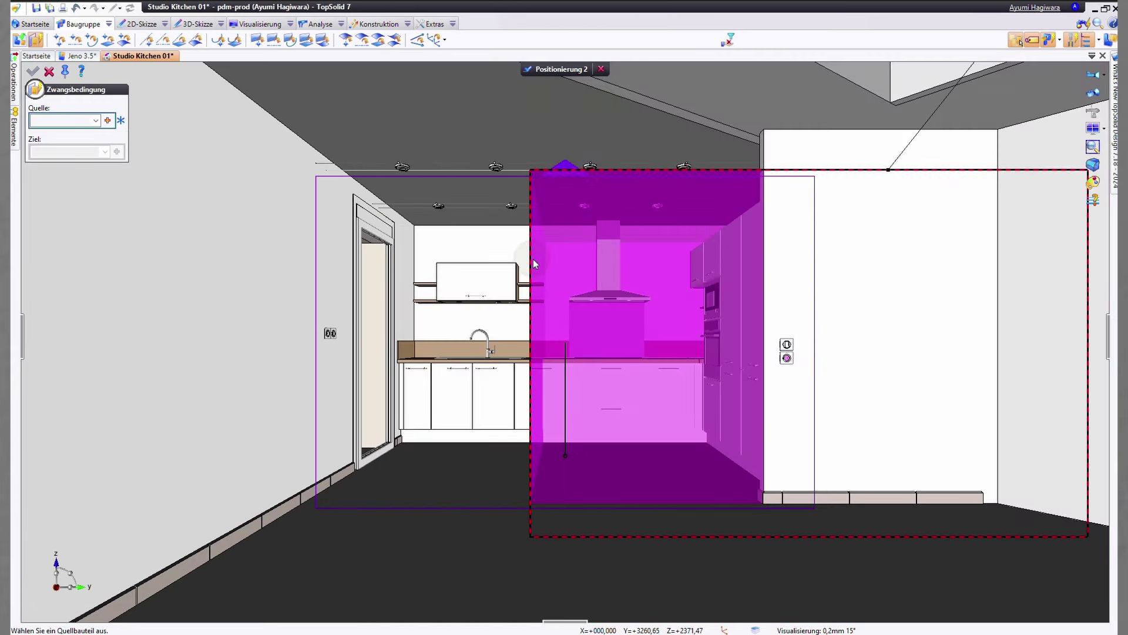
left_click(533, 262)
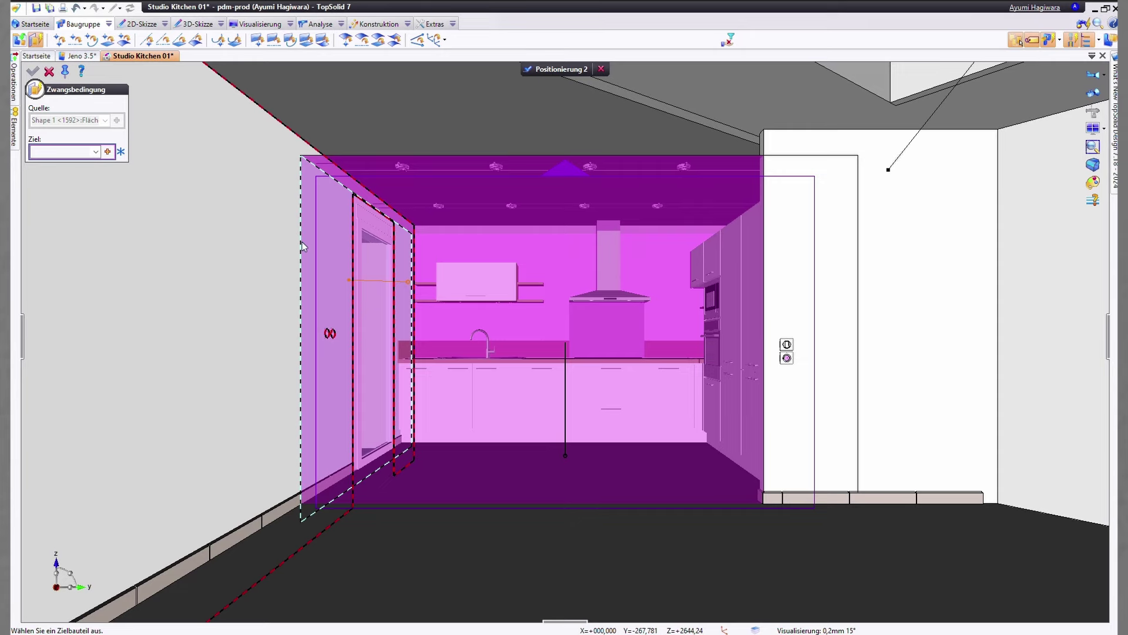
left_click(302, 242)
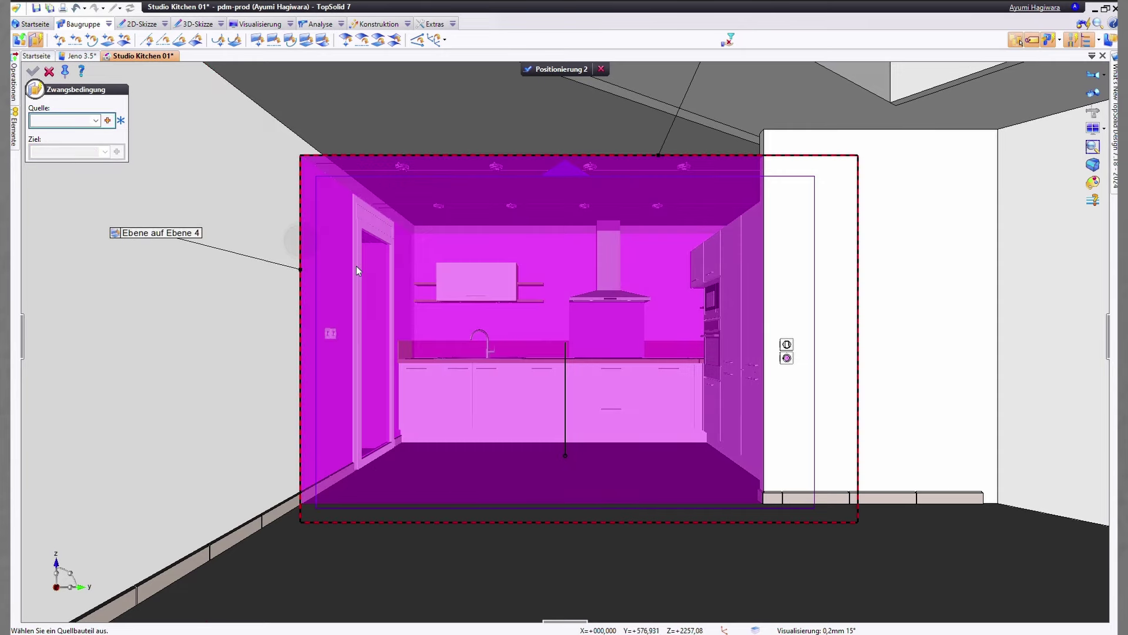
left_click(548, 69)
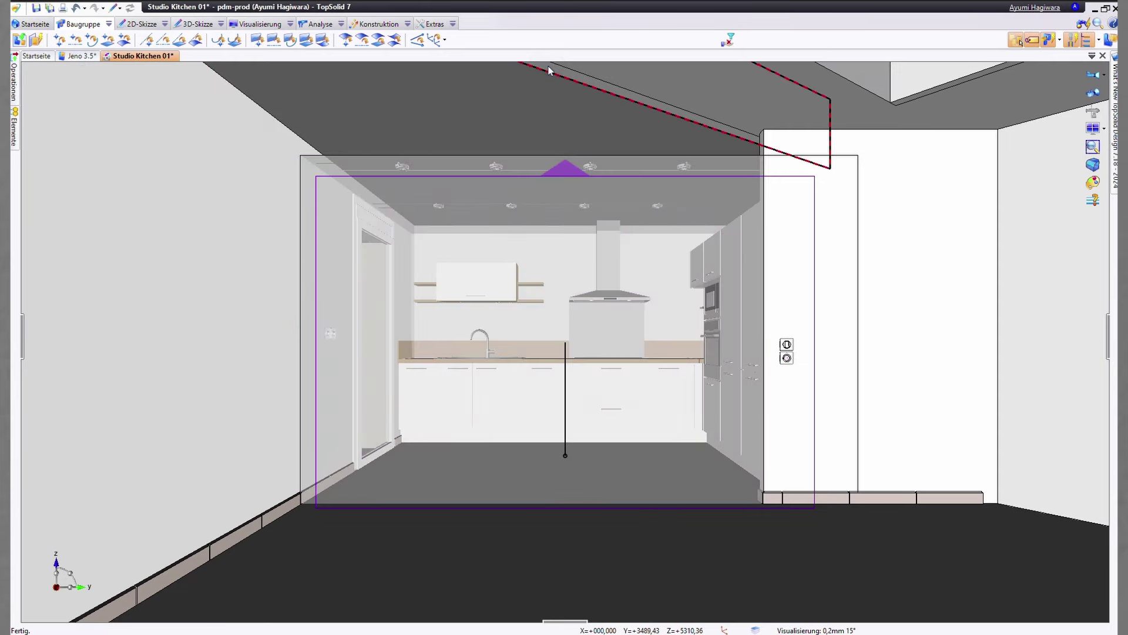
Create a scattering volume from the transparent box shape in the kitchen, keeping yellow as the scattering colour and 0,01 m^-1 for both coefficients
left_click(271, 26)
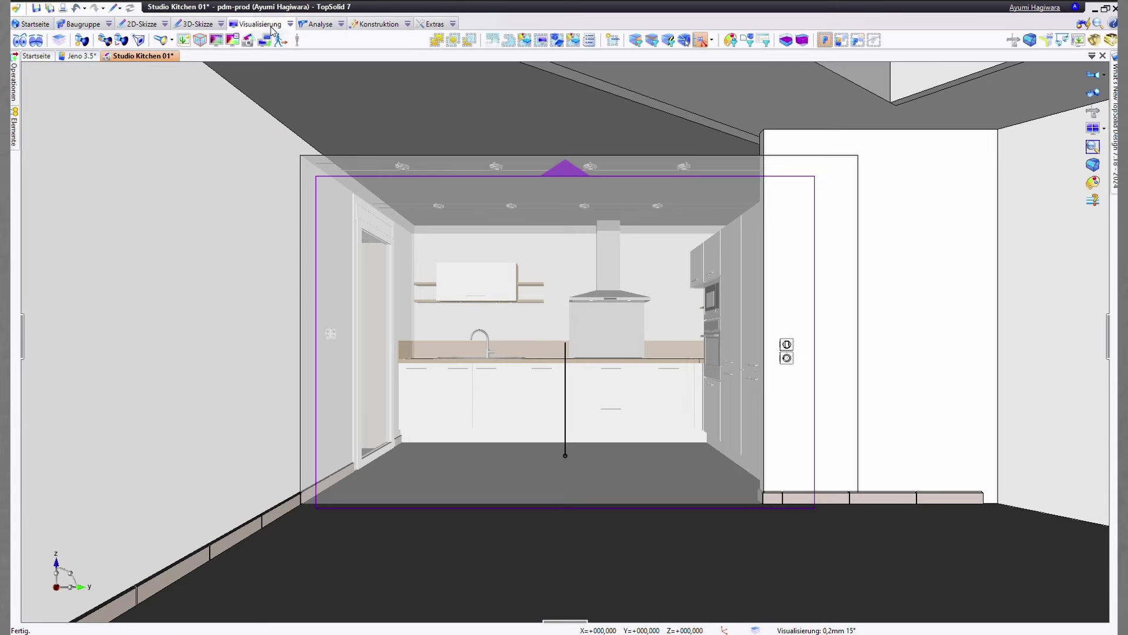
left_click(200, 40)
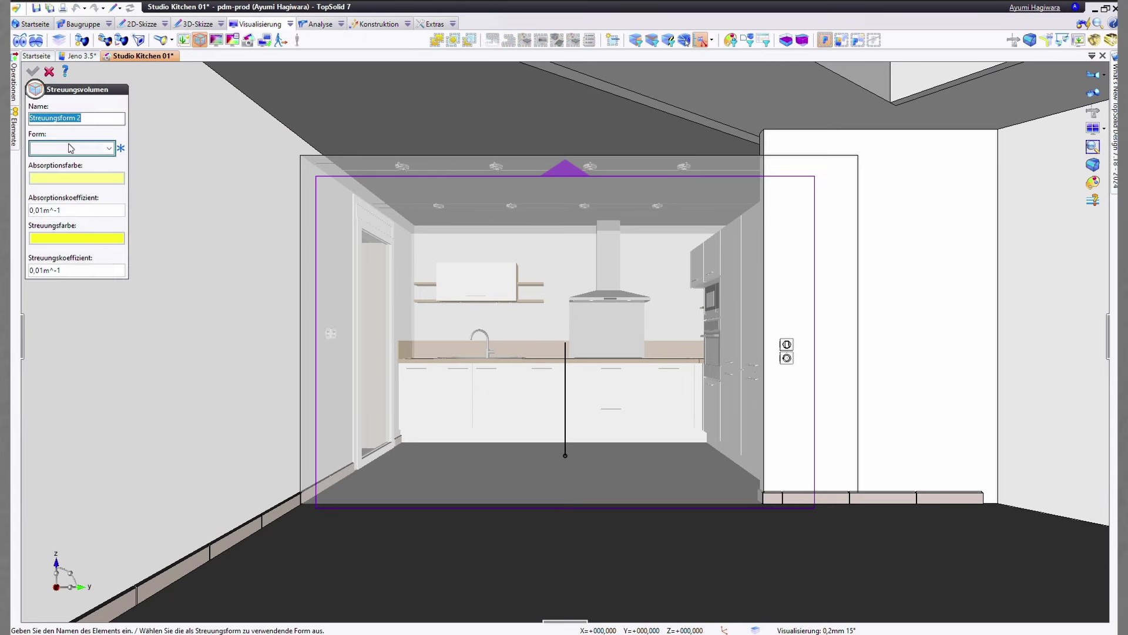
left_click(63, 149)
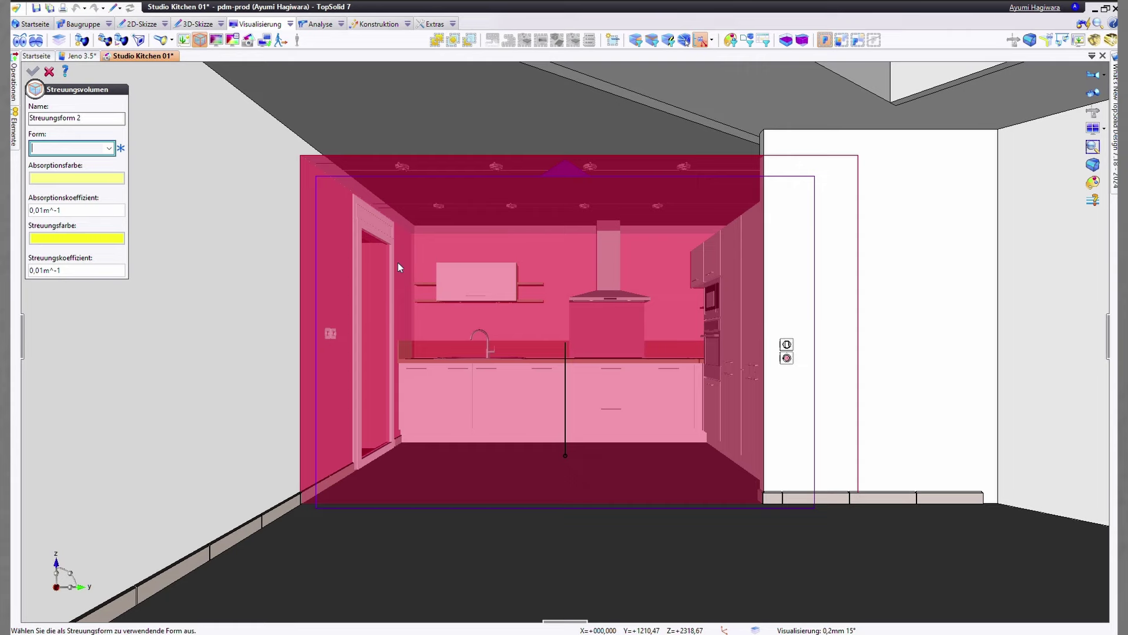
left_click(397, 266)
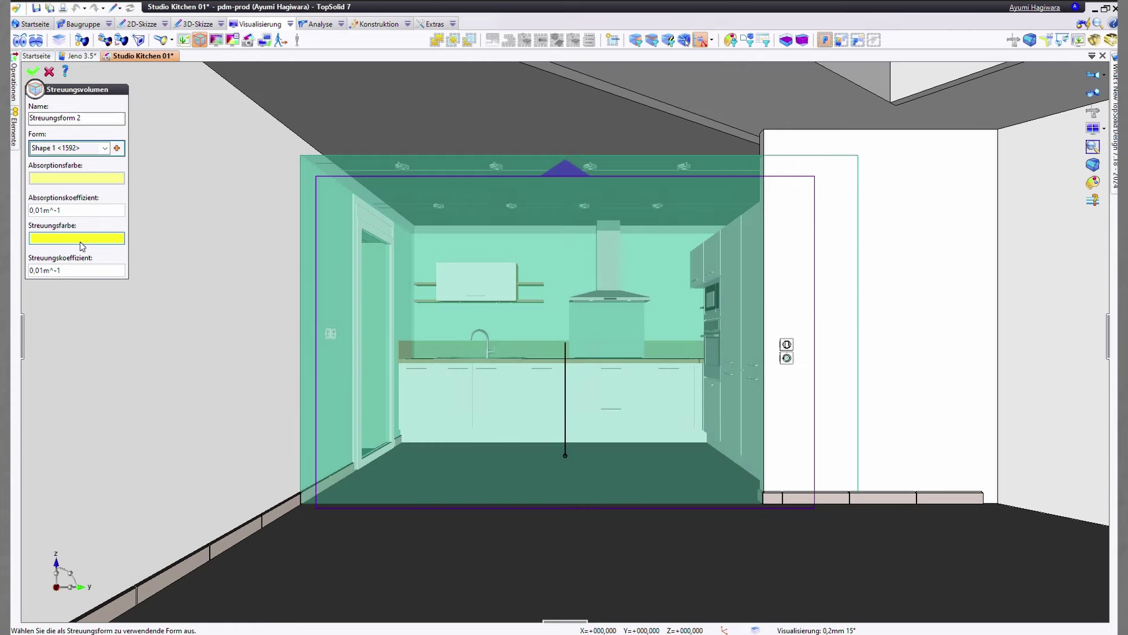
left_click(81, 242)
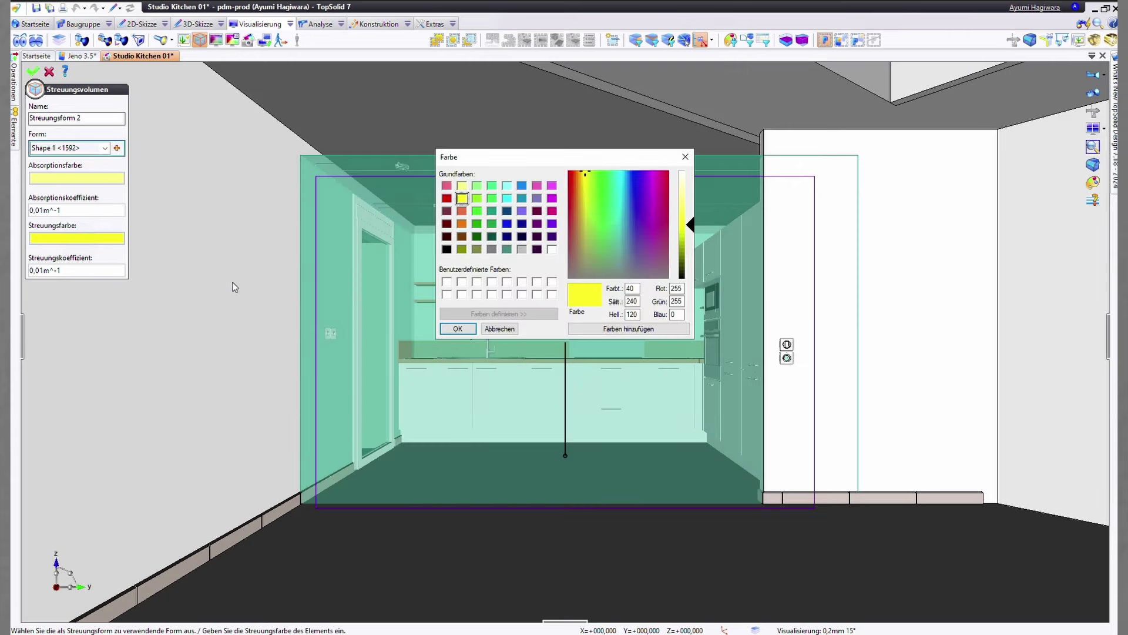
left_click(458, 328)
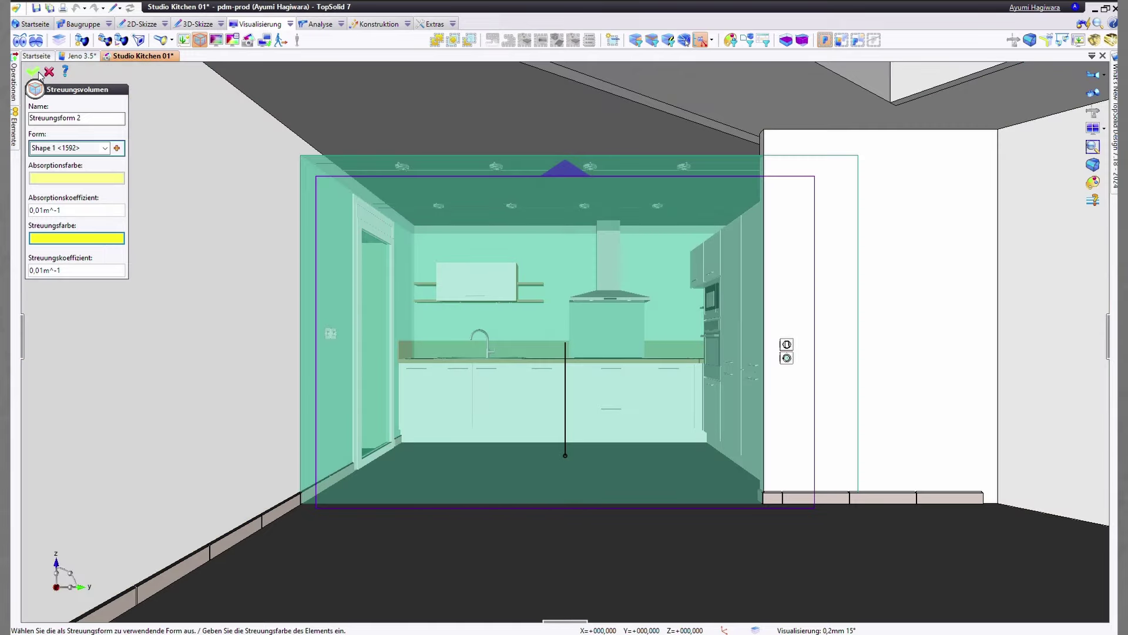
left_click(34, 72)
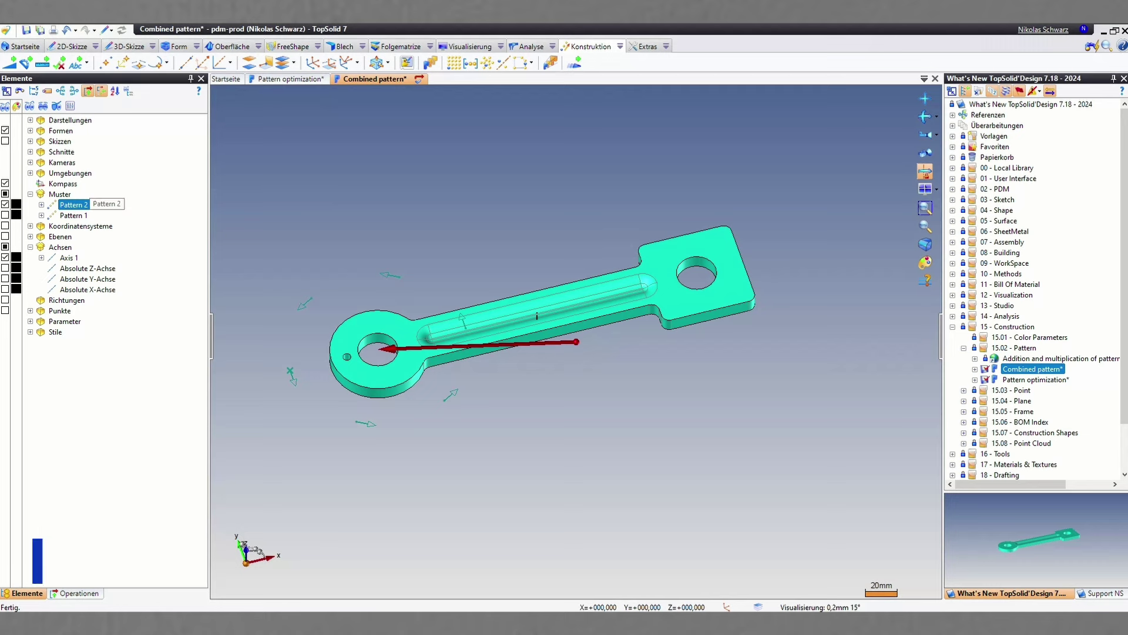
Analyse the circular pattern Pattern 2 in the Combined pattern document
right_click(69, 205)
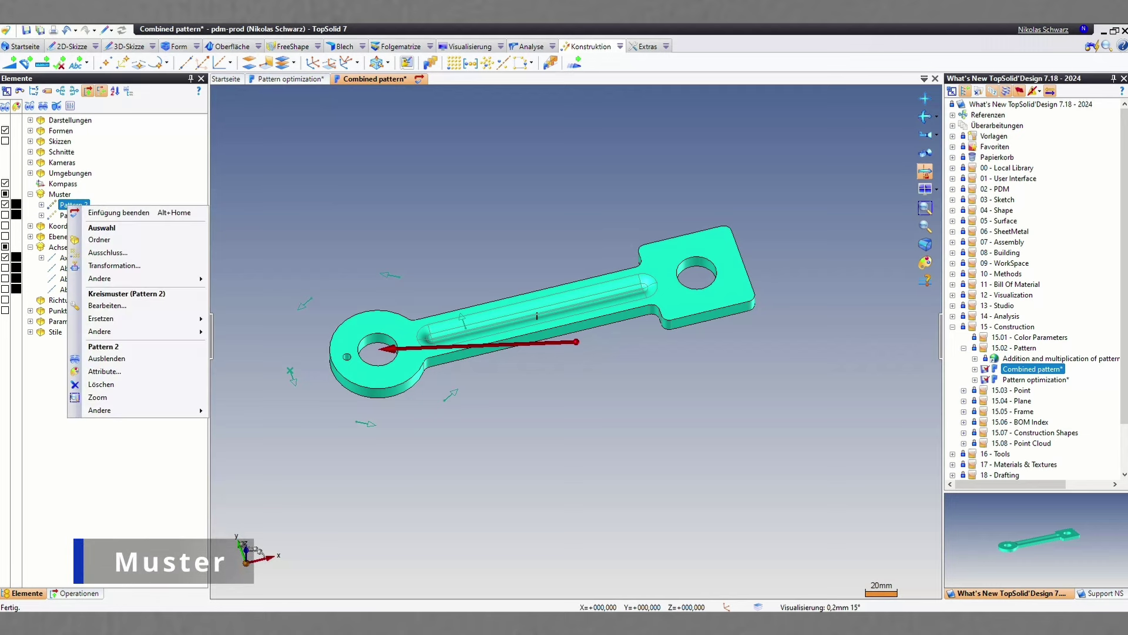
mouse_move(176, 410)
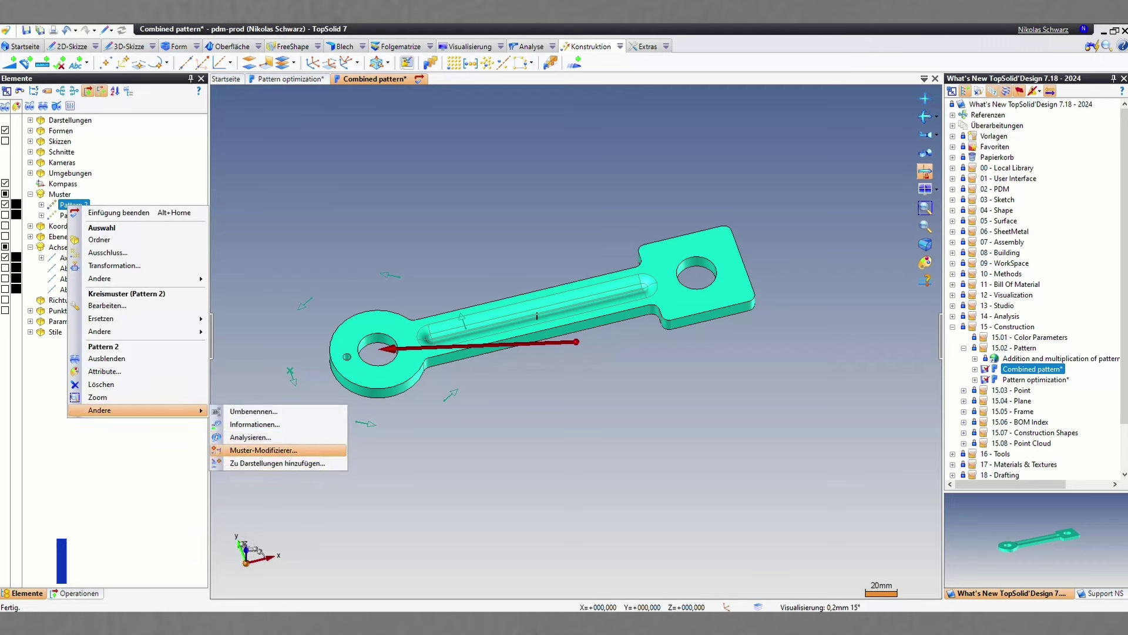
left_click(250, 438)
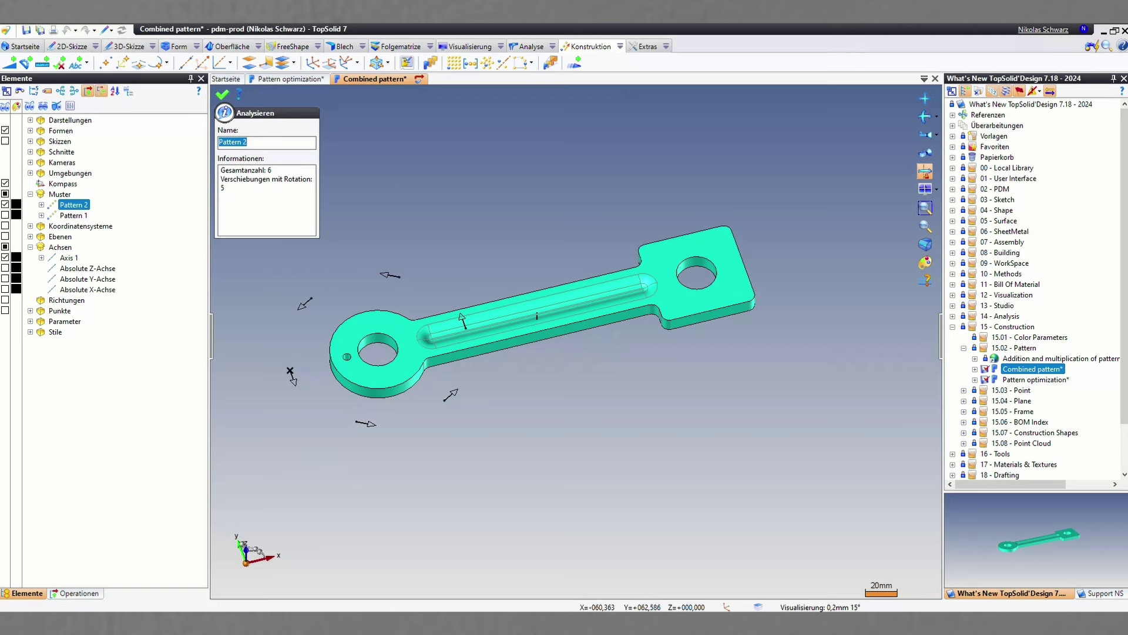
key("Return")
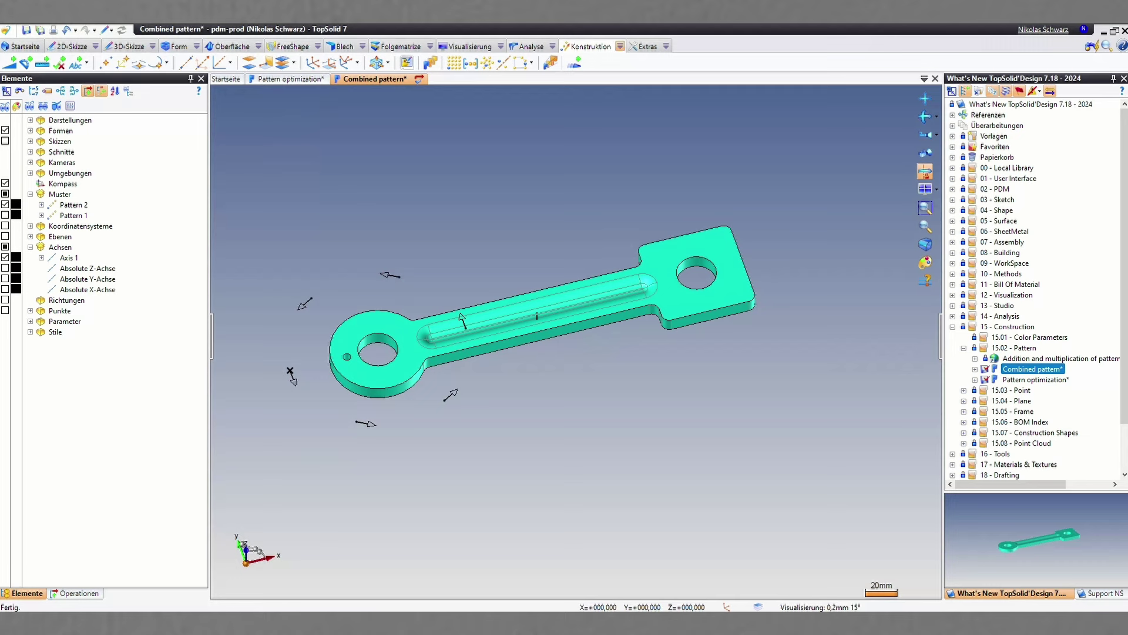
Start a combined pattern from Pattern 2 and a new symmetric pattern about the axis at the middle of the link
left_click(620, 46)
mouse_move(647, 227)
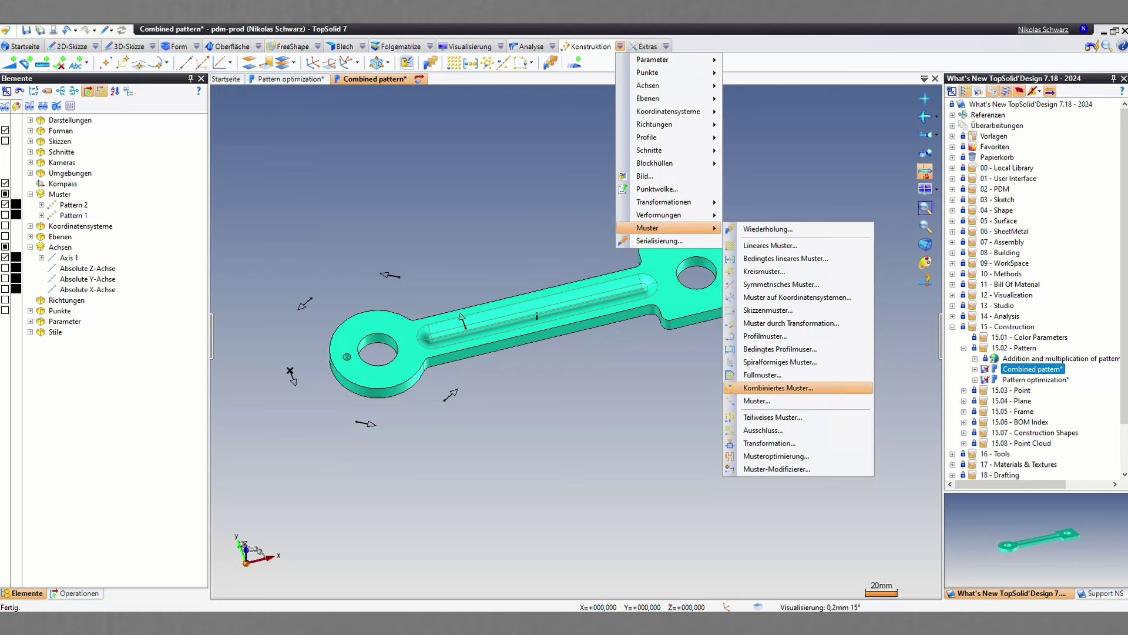
left_click(773, 388)
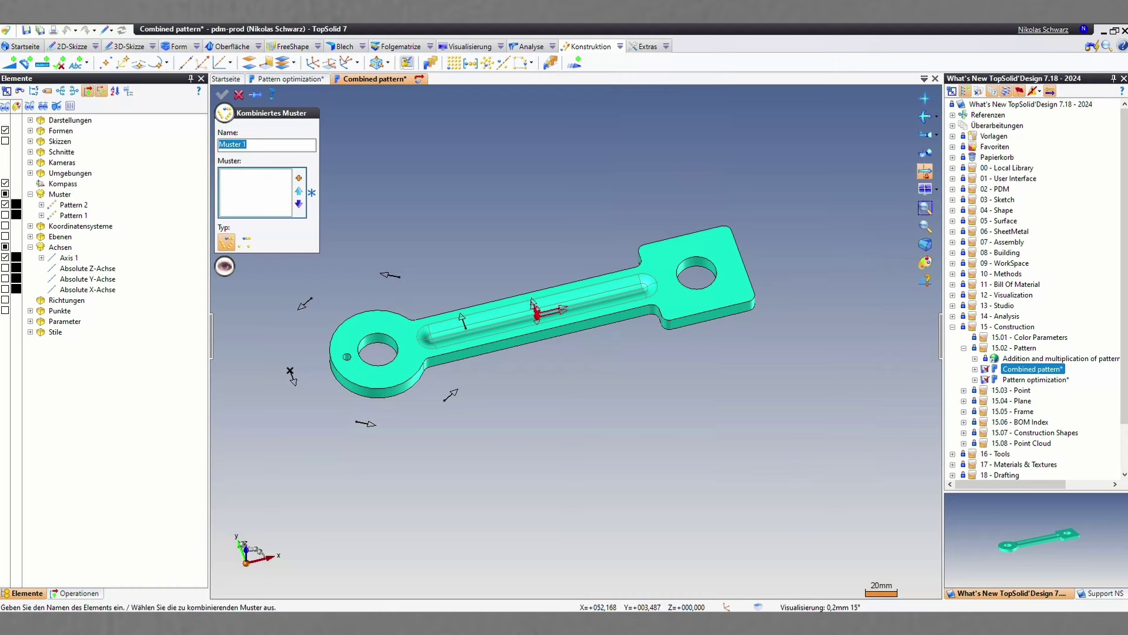
left_click(537, 316)
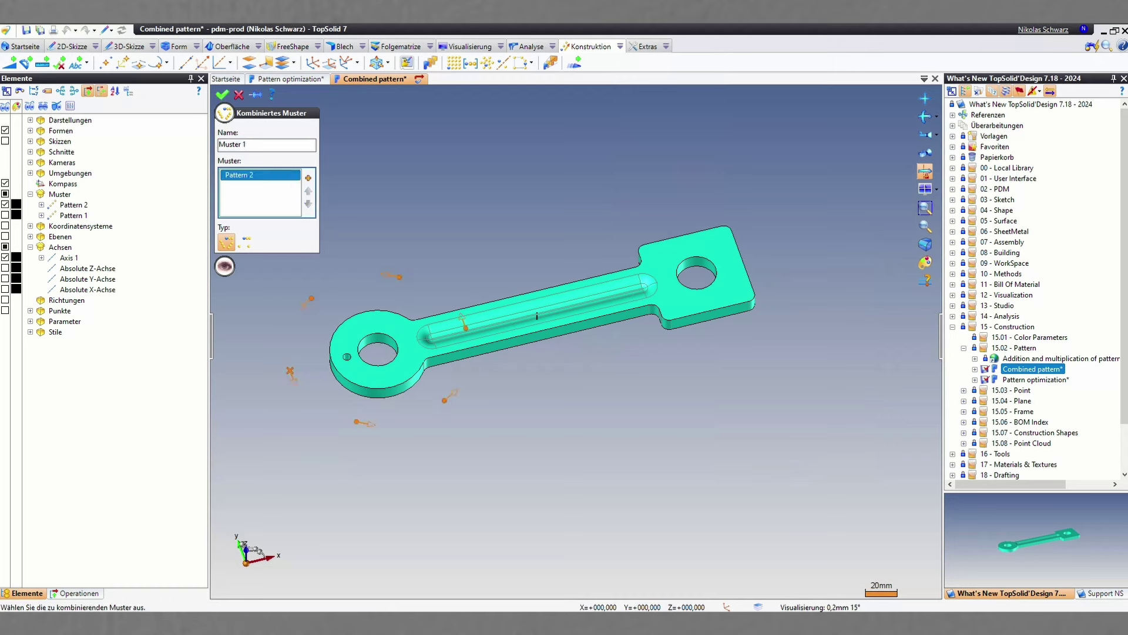
left_click(308, 178)
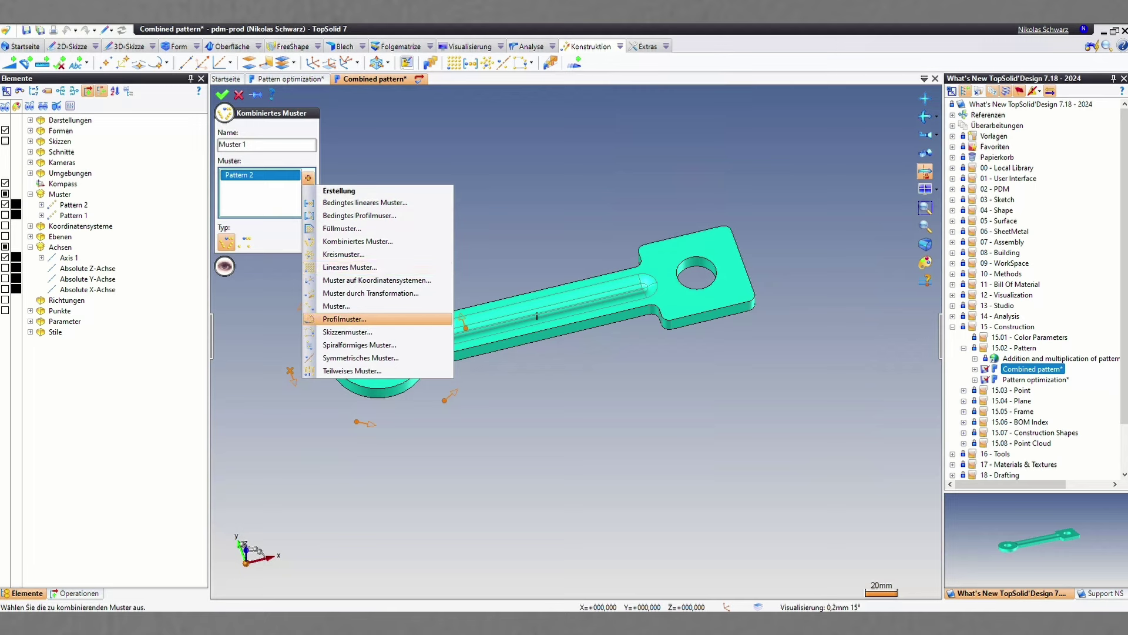
left_click(360, 357)
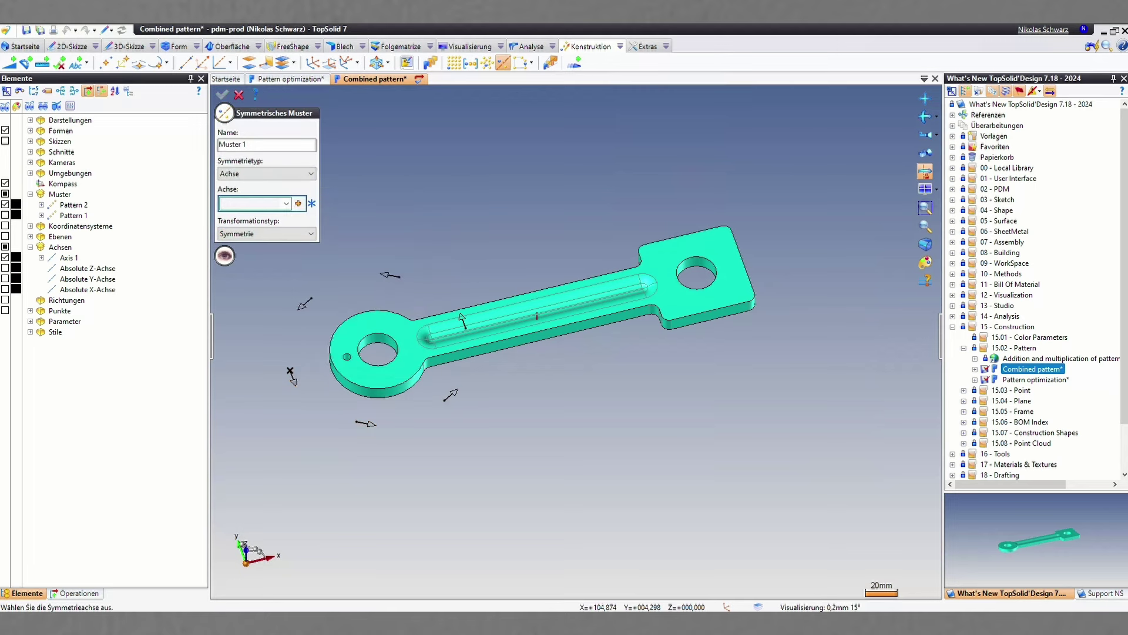
left_click(537, 315)
key("Return")
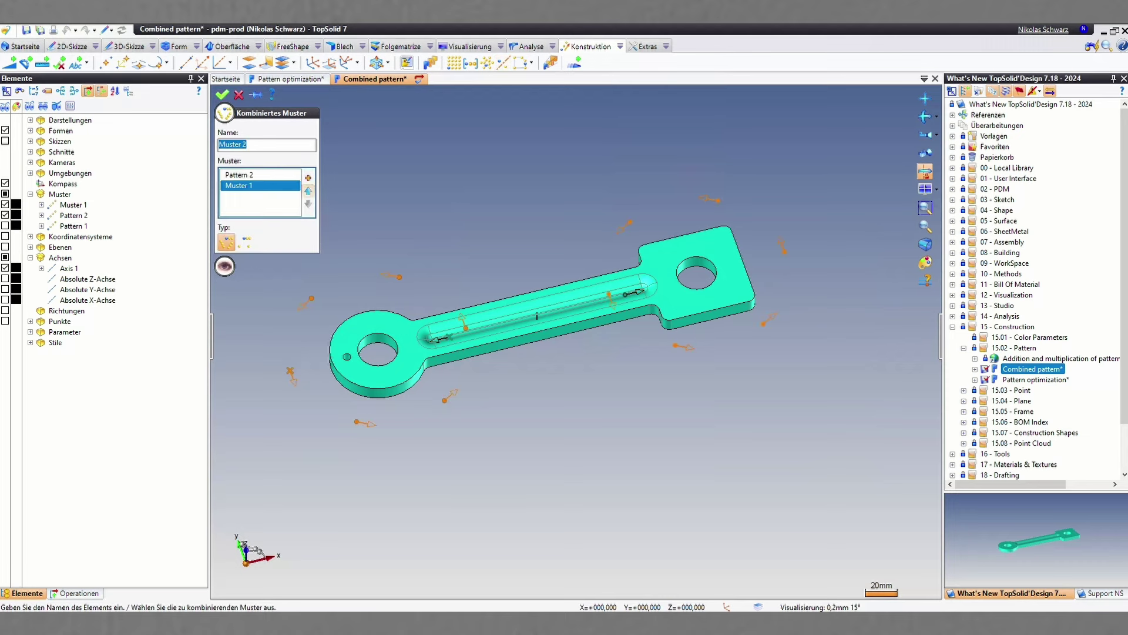
Try the reversed order of the two patterns, put Pattern 2 first again, and create the combined pattern
left_click(308, 191)
scroll(575, 366, "down", 3)
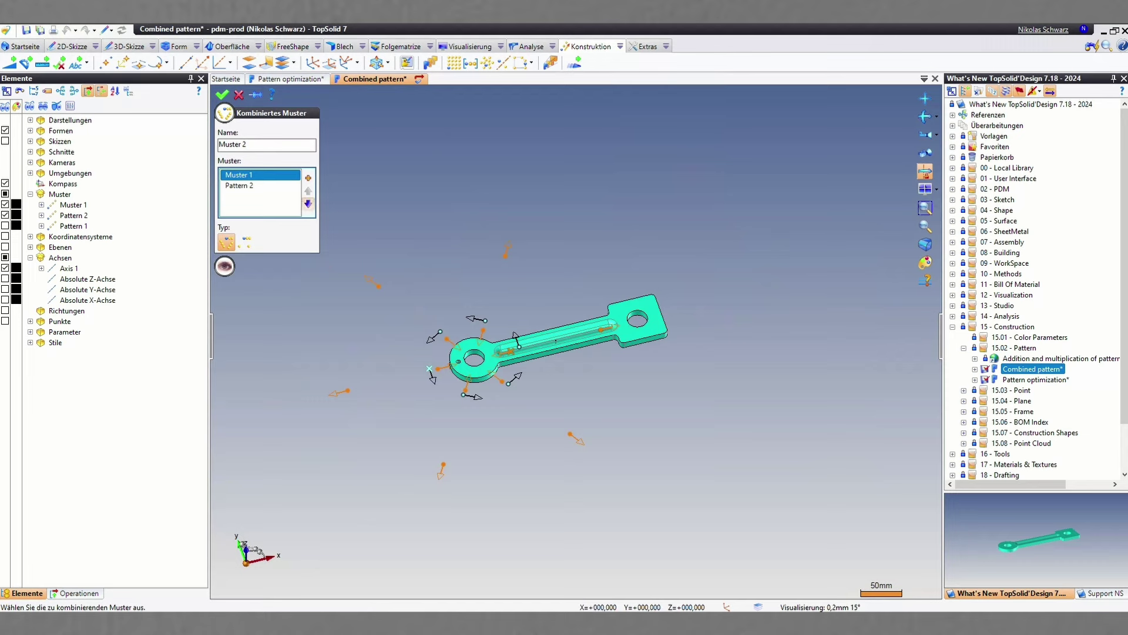
left_click(308, 204)
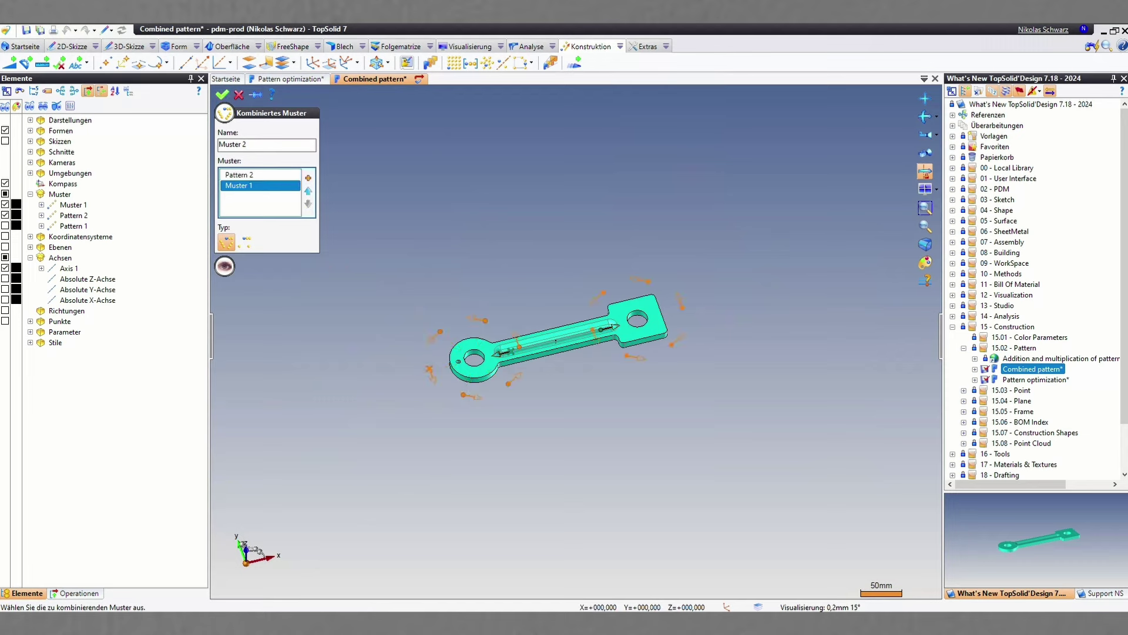
key("Return")
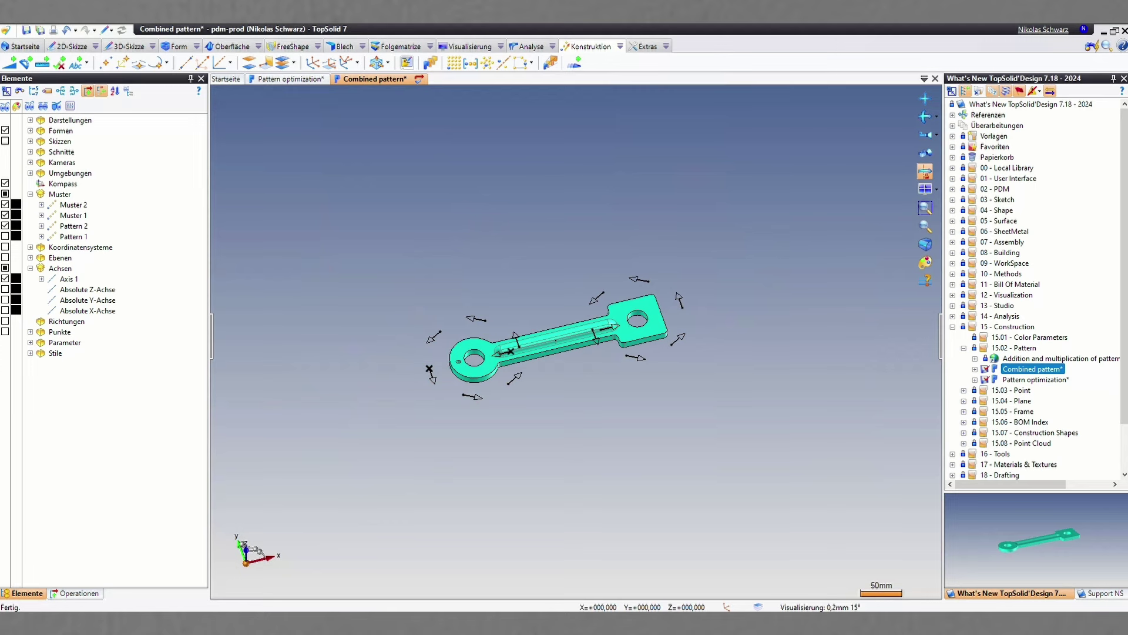
In the Pattern optimization document, start a shortest-path optimisation of Pattern 3 with a hole centre left of the sprocket's bore as the repeated point
key("ctrl+Tab")
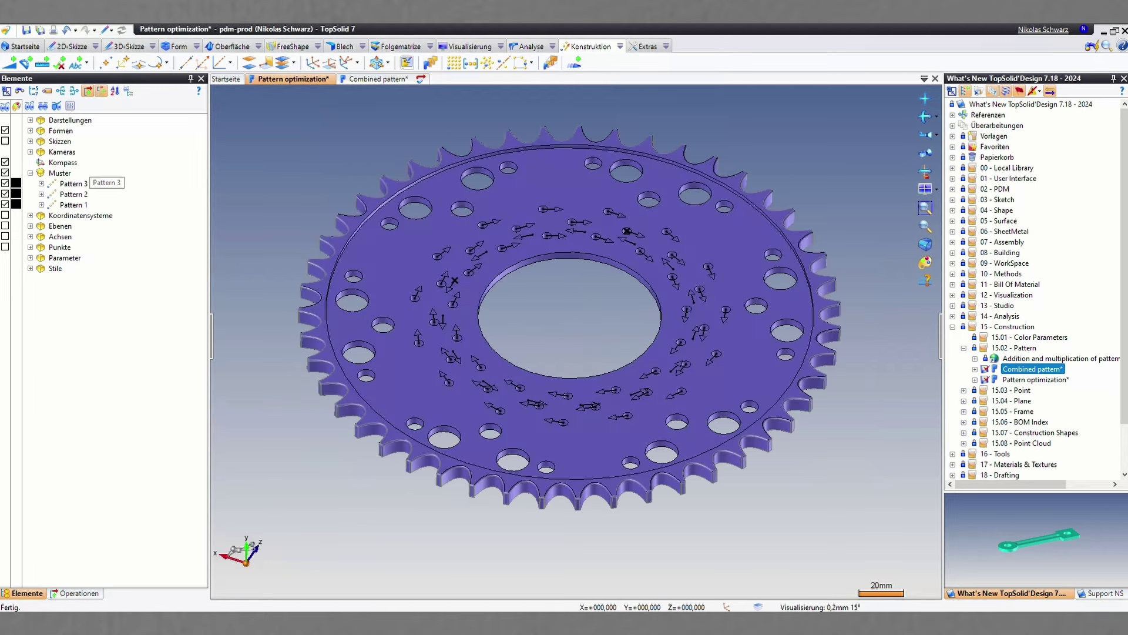
left_click(74, 184)
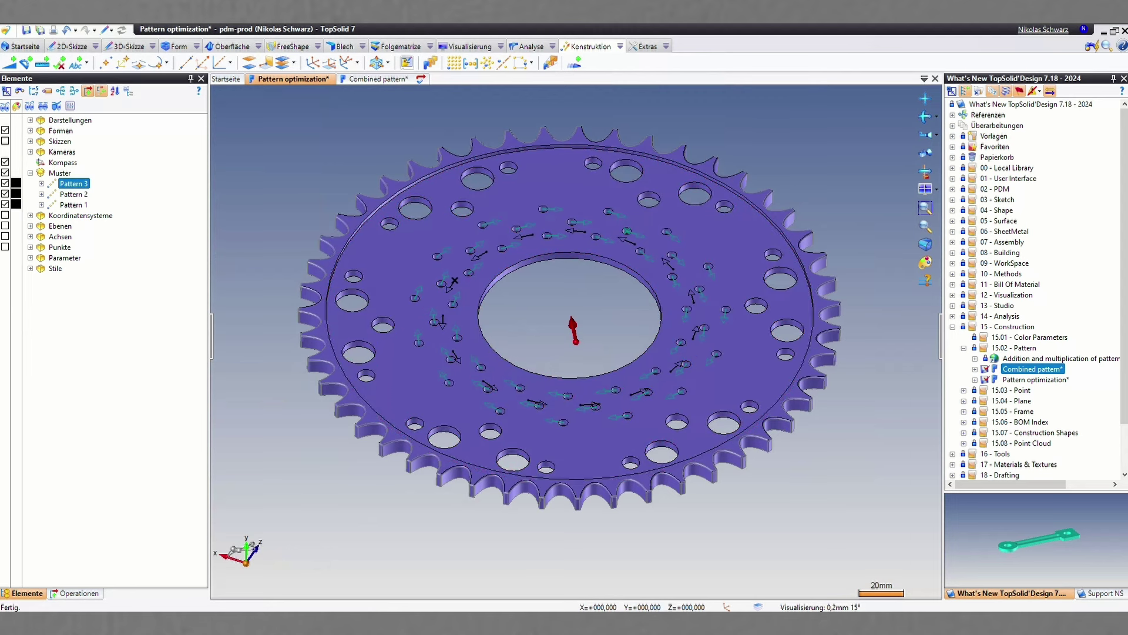
left_click(620, 47)
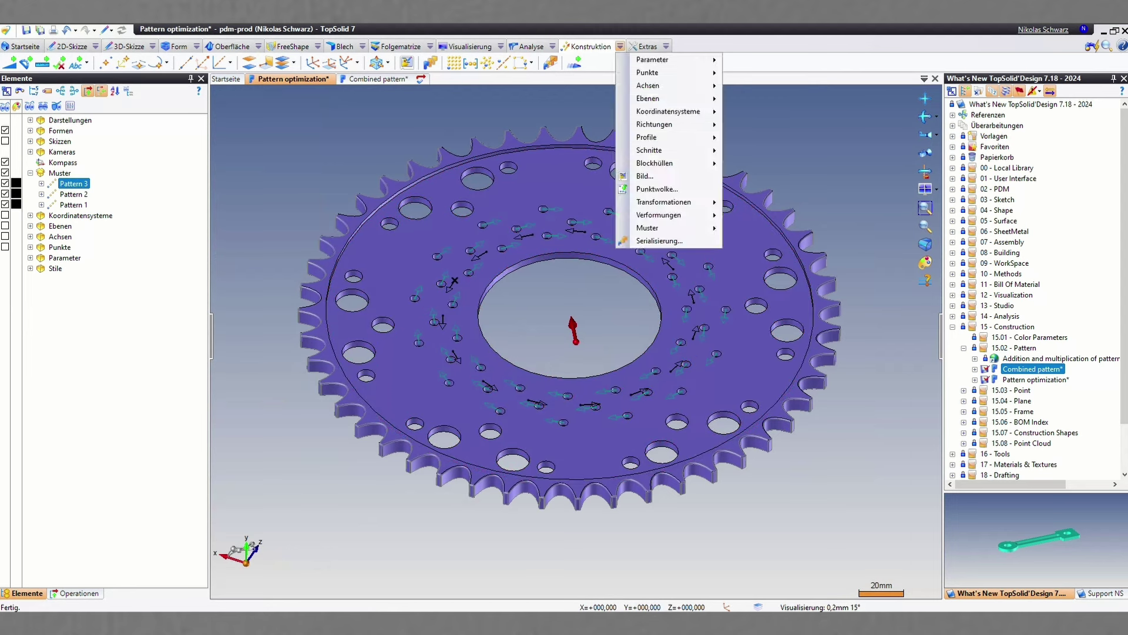
mouse_move(658, 228)
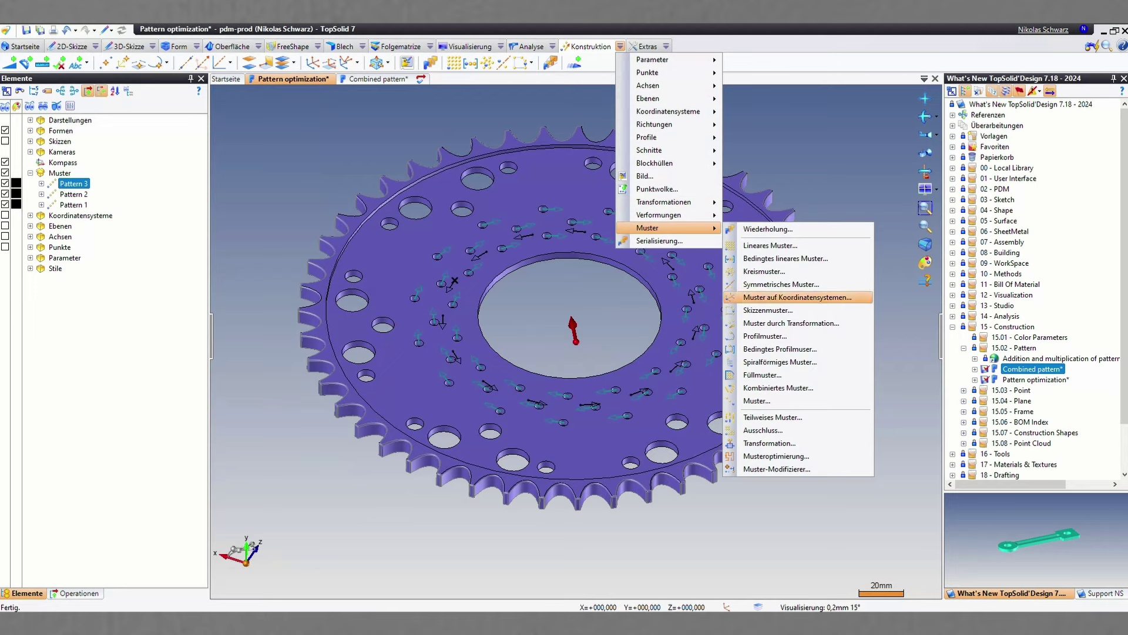
left_click(776, 456)
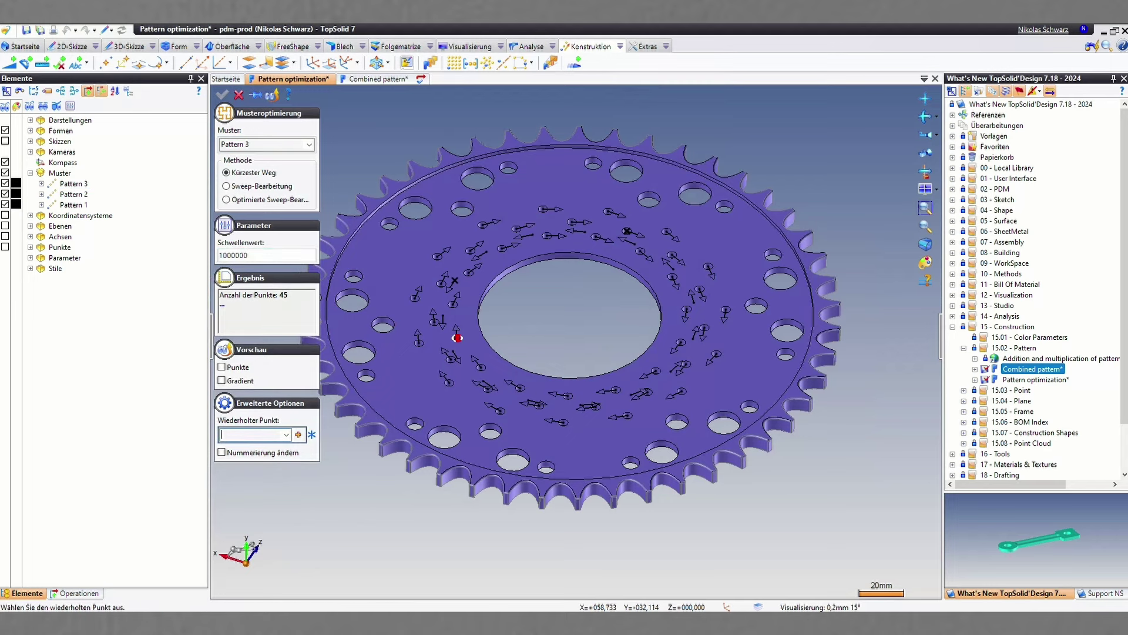
left_click(458, 338)
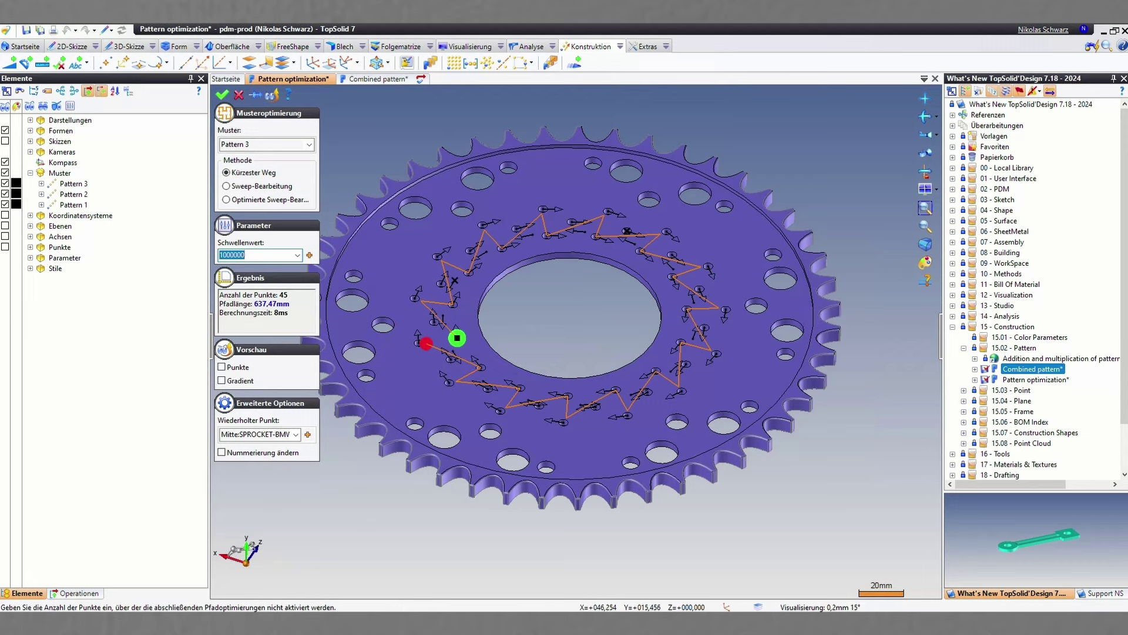
Try sweep ordering on the sprocket's top face, switch to the optimised sweep method, and apply the pattern optimisation
left_click(227, 186)
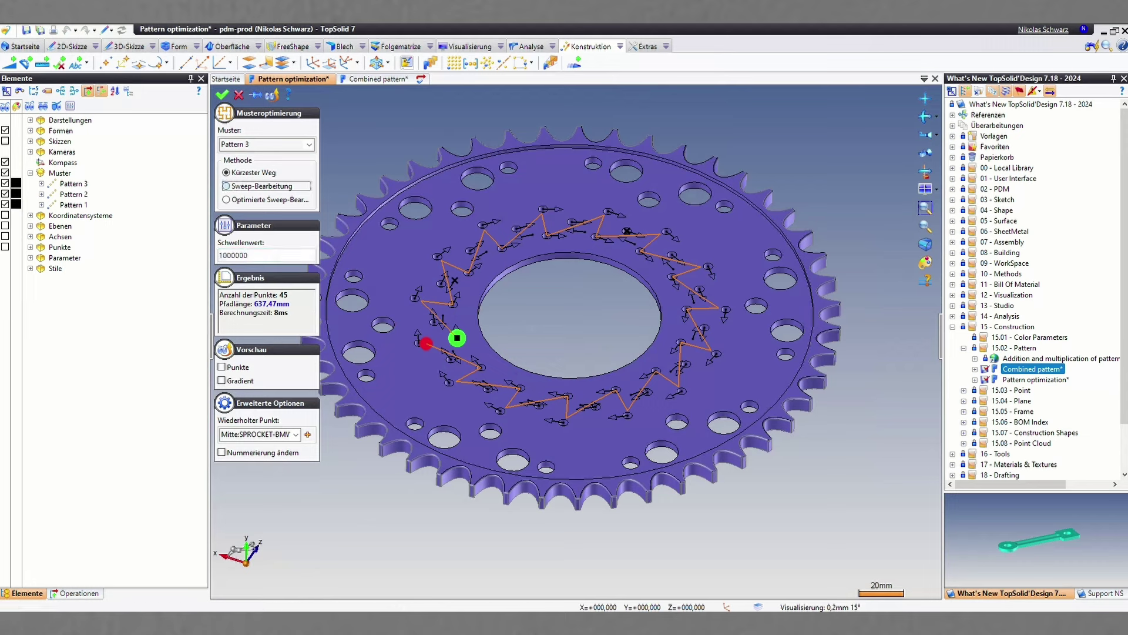
left_click(428, 376)
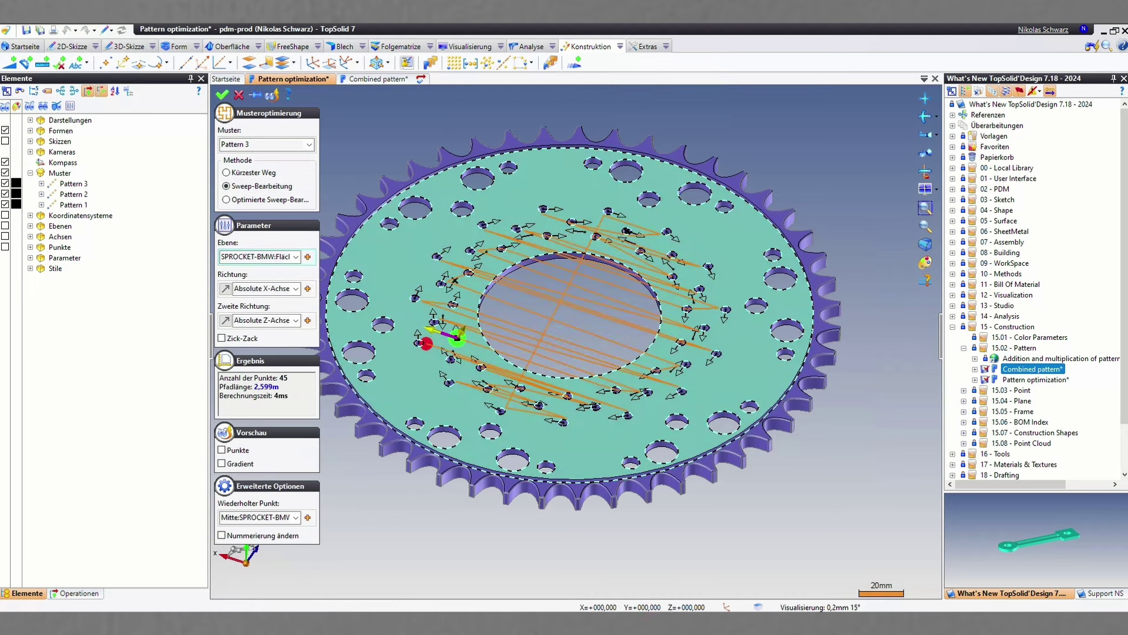
left_click(264, 199)
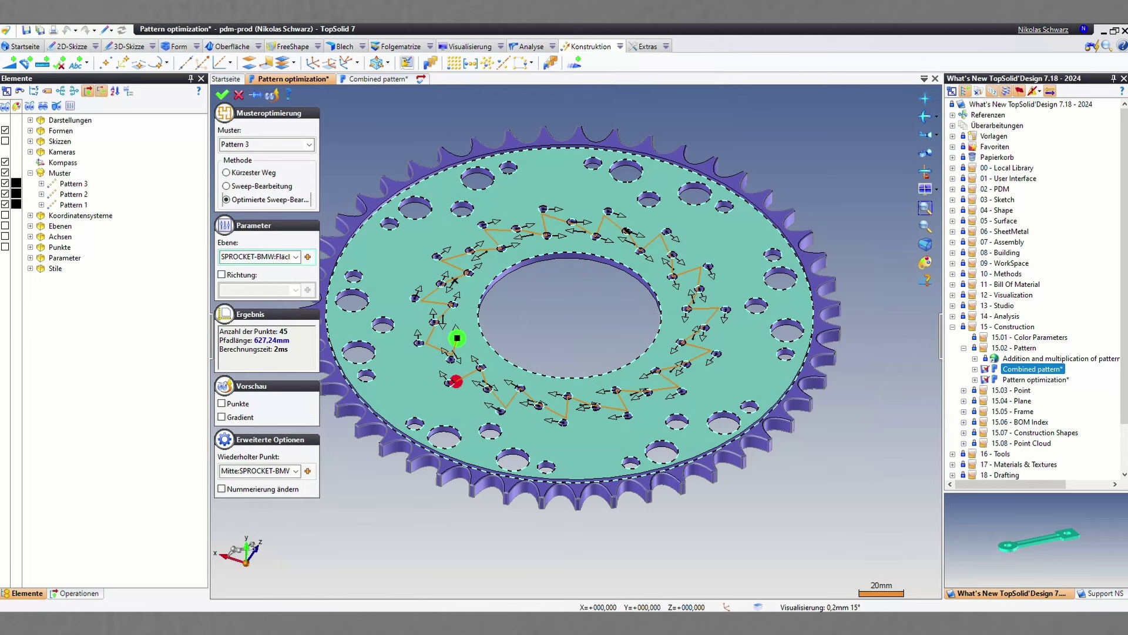
key("Return")
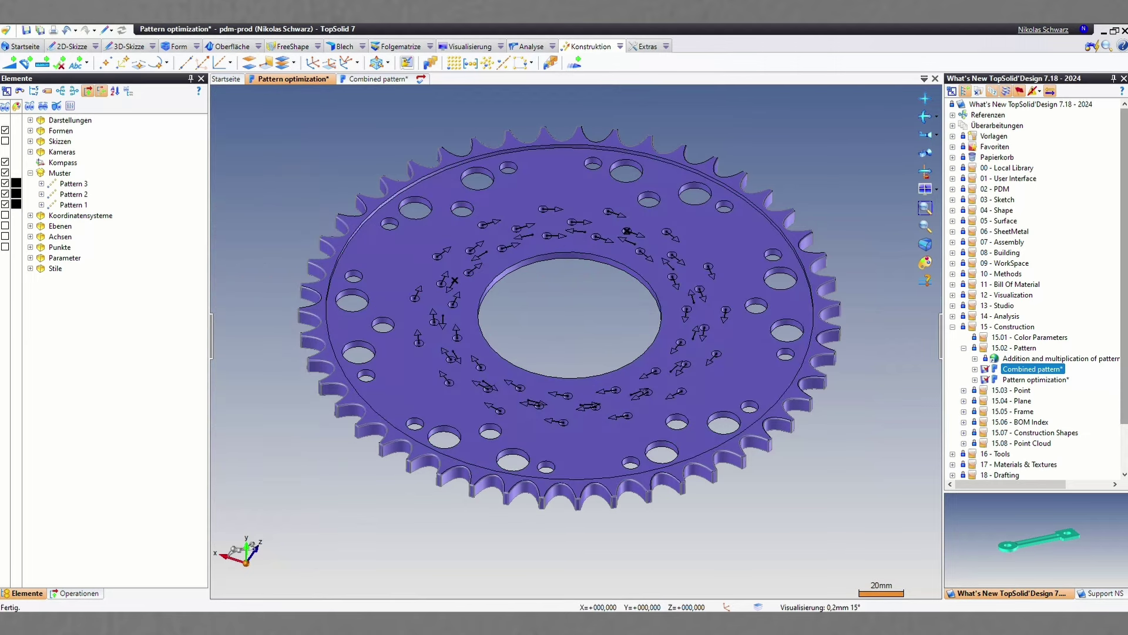
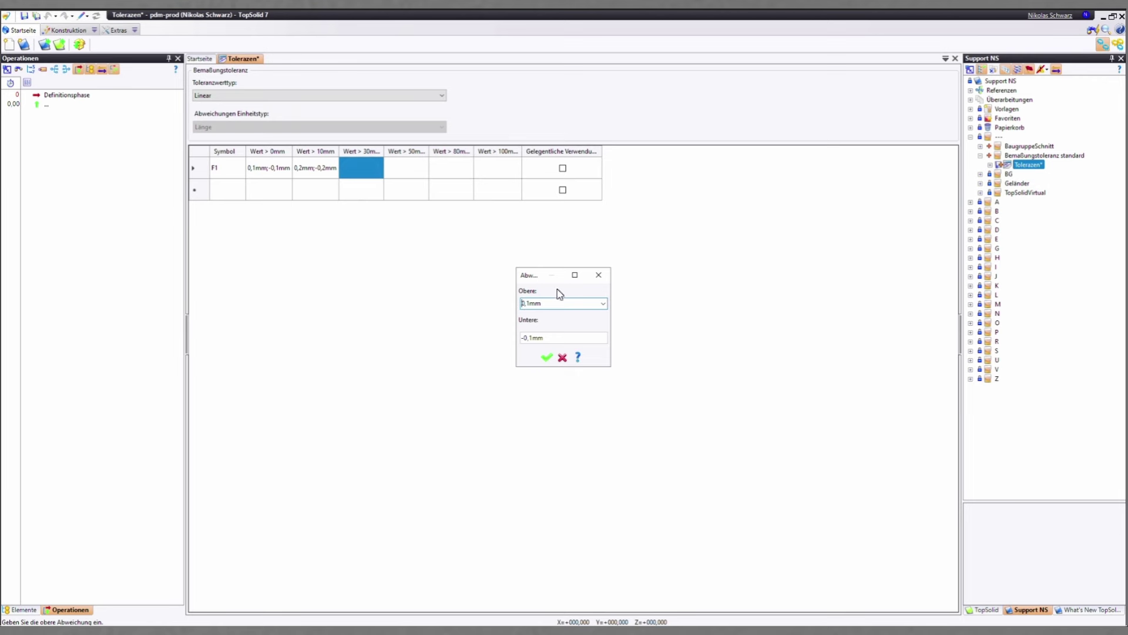
In the tolerance table, set F1's deviations for values above 30 mm to 0,3 mm upper and -0,3 mm lower
double_click(535, 311)
type("0,3")
key("Tab")
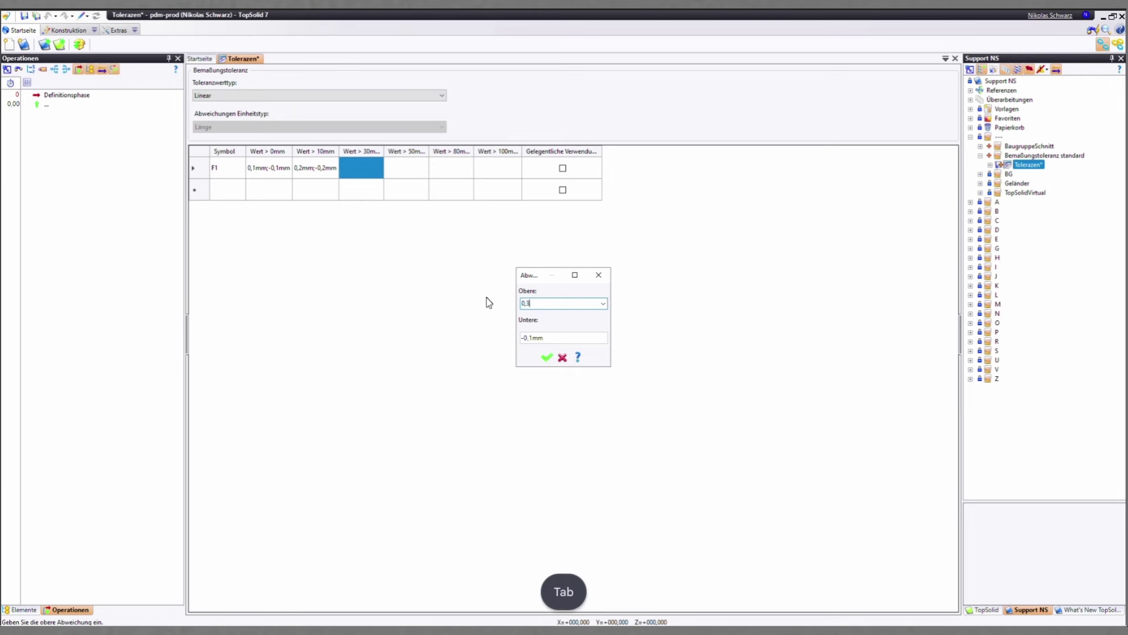
type("-0")
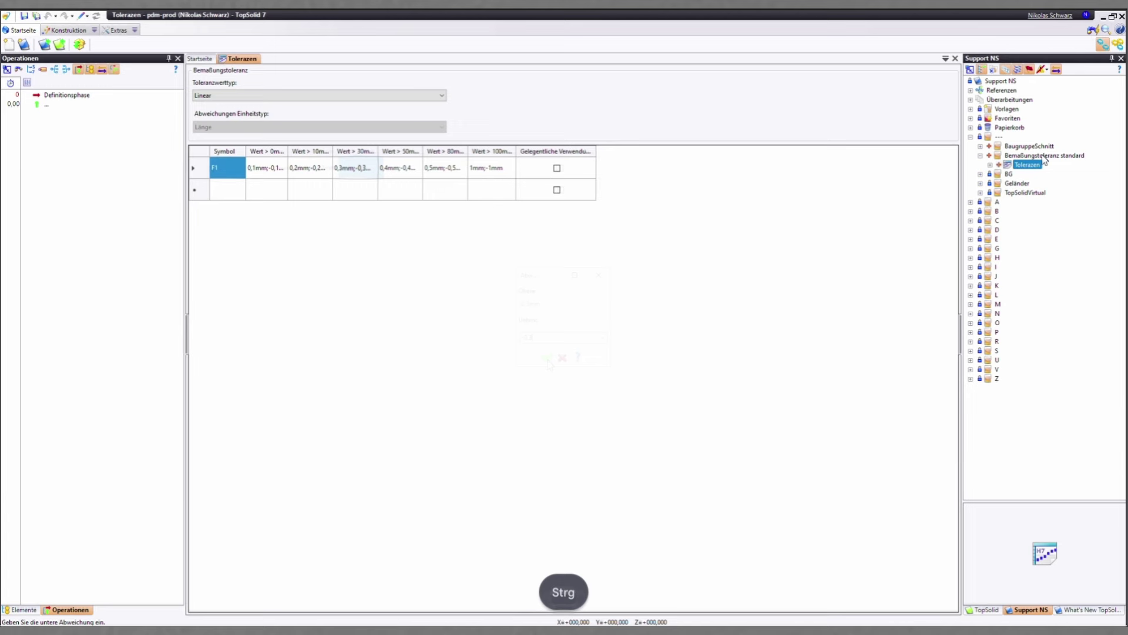
Create a new part document from the blank template in the Bemaßungstoleranz standard folder
left_click(1022, 156)
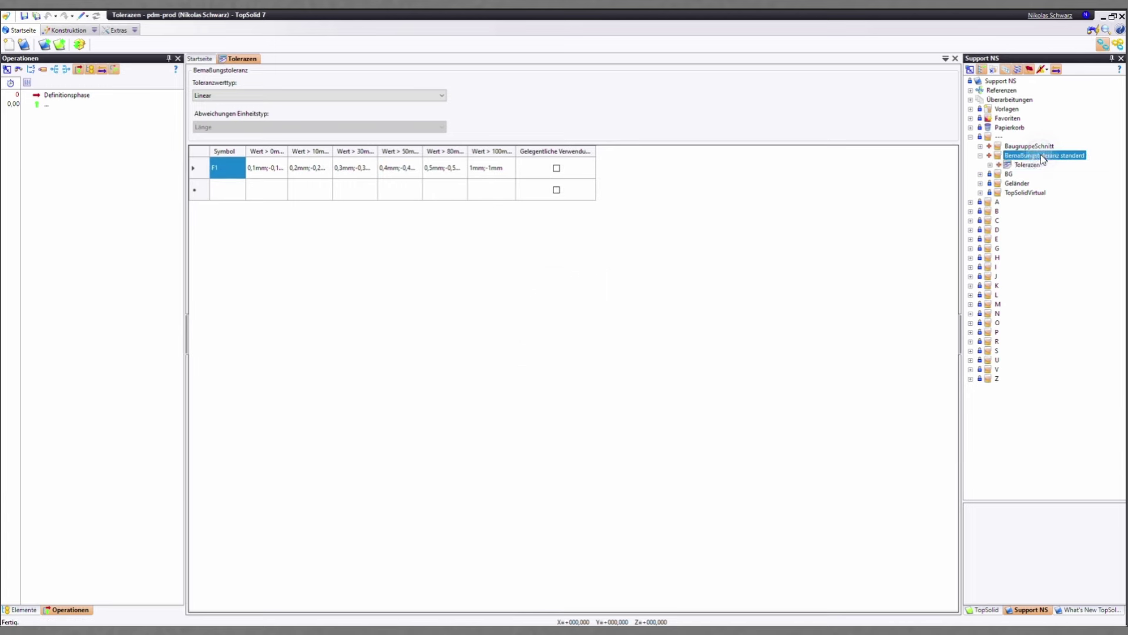
right_click(1021, 157)
left_click(1021, 160)
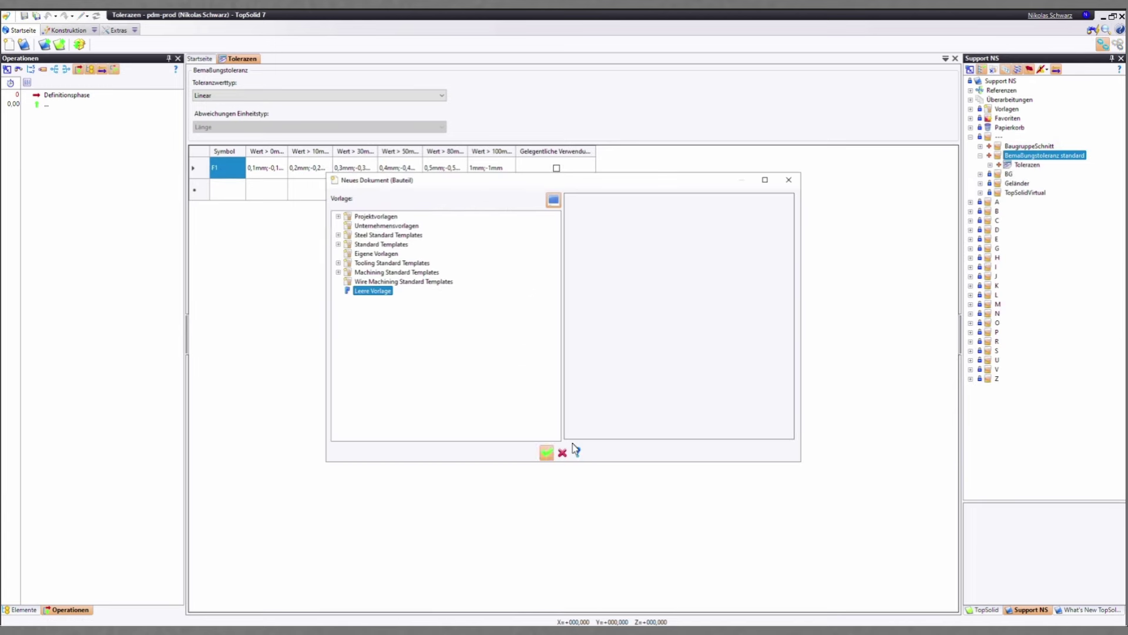
left_click(547, 451)
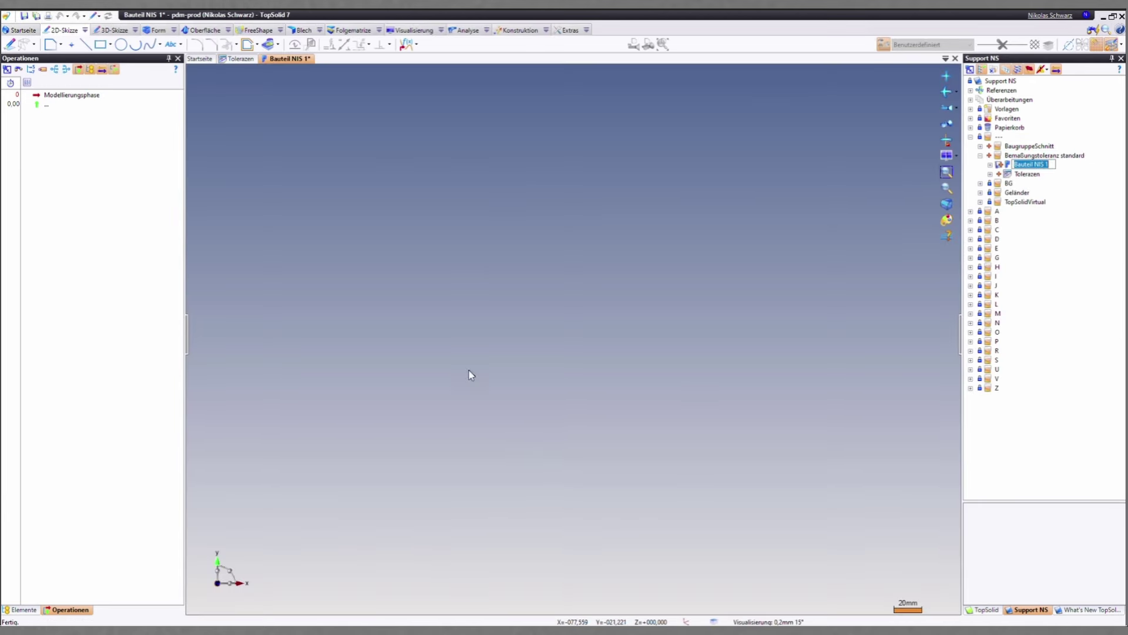
Sketch a rectangle about 101 mm wide and 70 mm high around the sketch origin
left_click(9, 44)
left_click(100, 44)
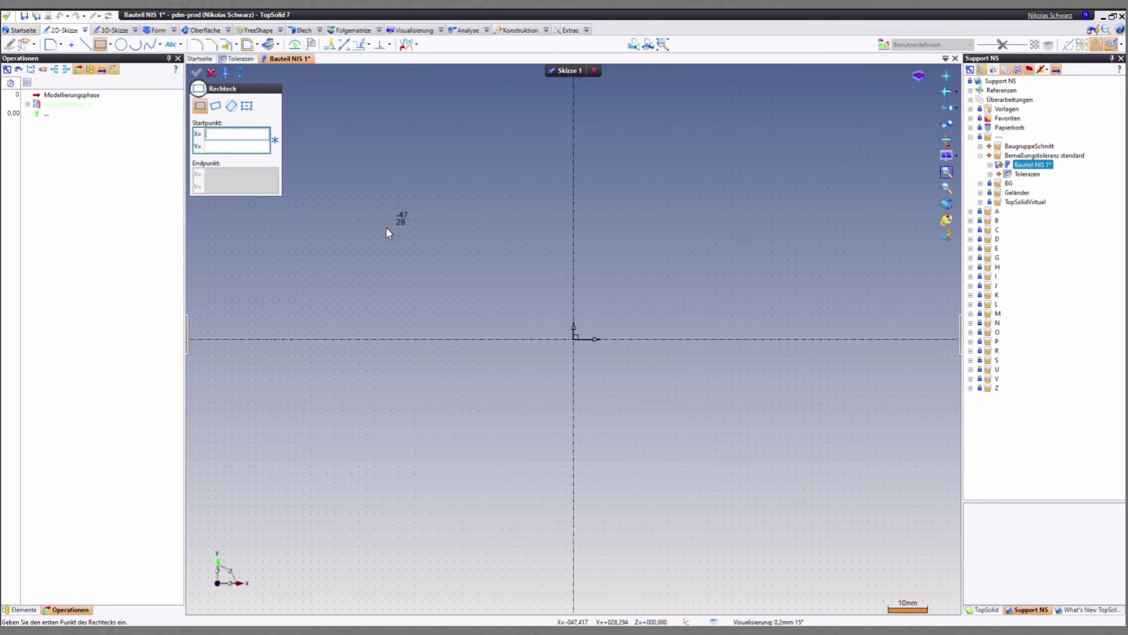
left_click(461, 221)
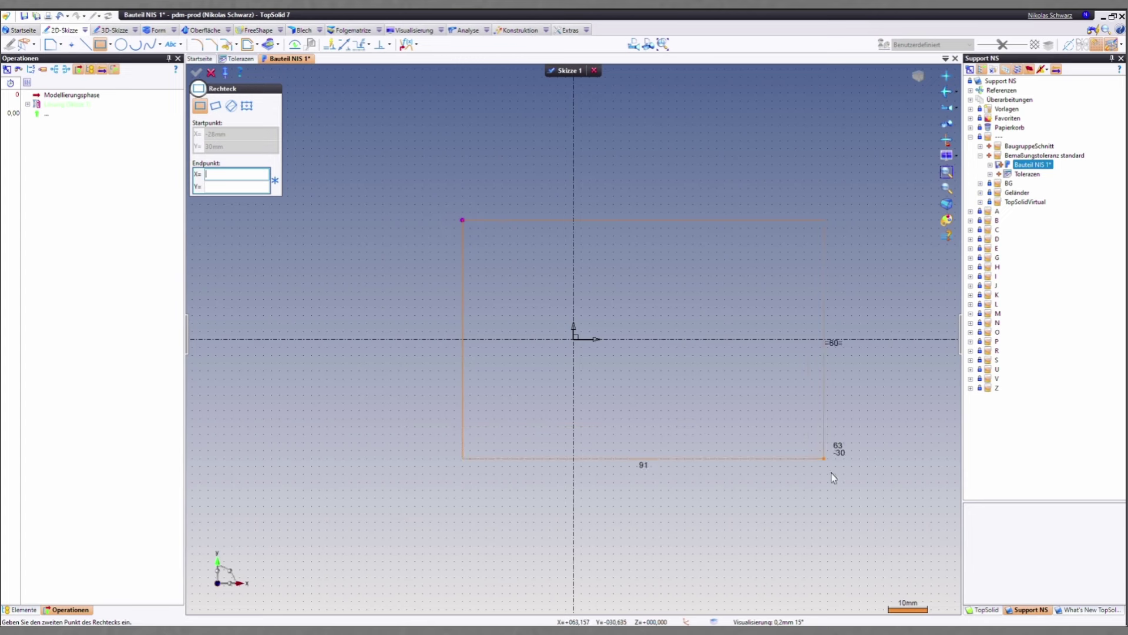
left_click(864, 498)
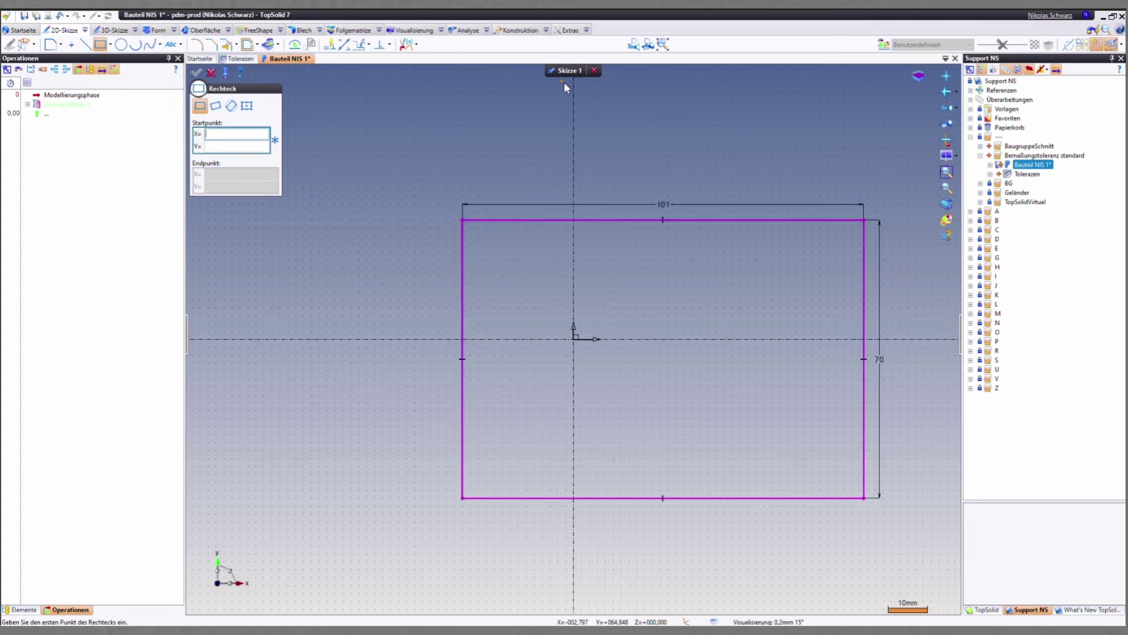
left_click(661, 204)
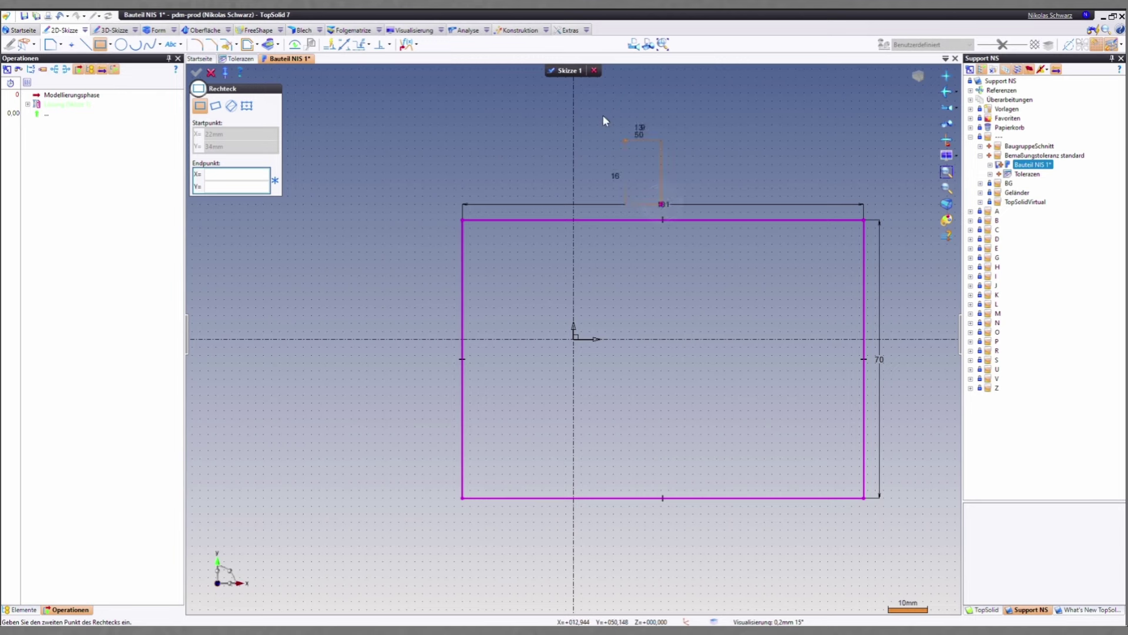
key("Escape")
Assign tolerance F1 from the custom Tolerazen standard to the rectangle's width dimension
double_click(664, 205)
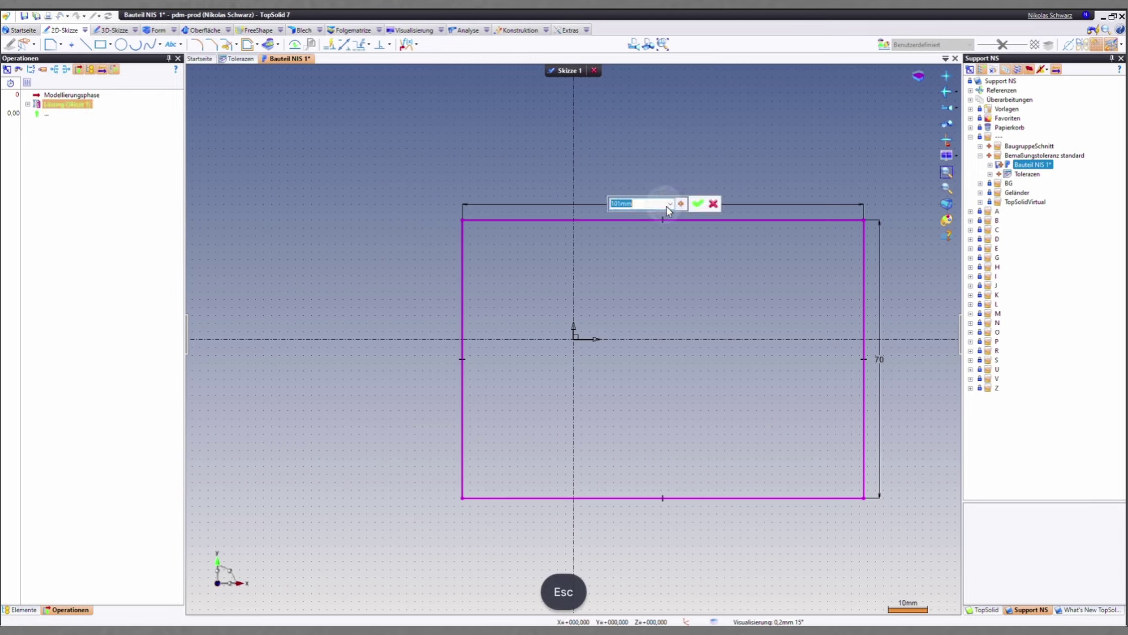
left_click(681, 204)
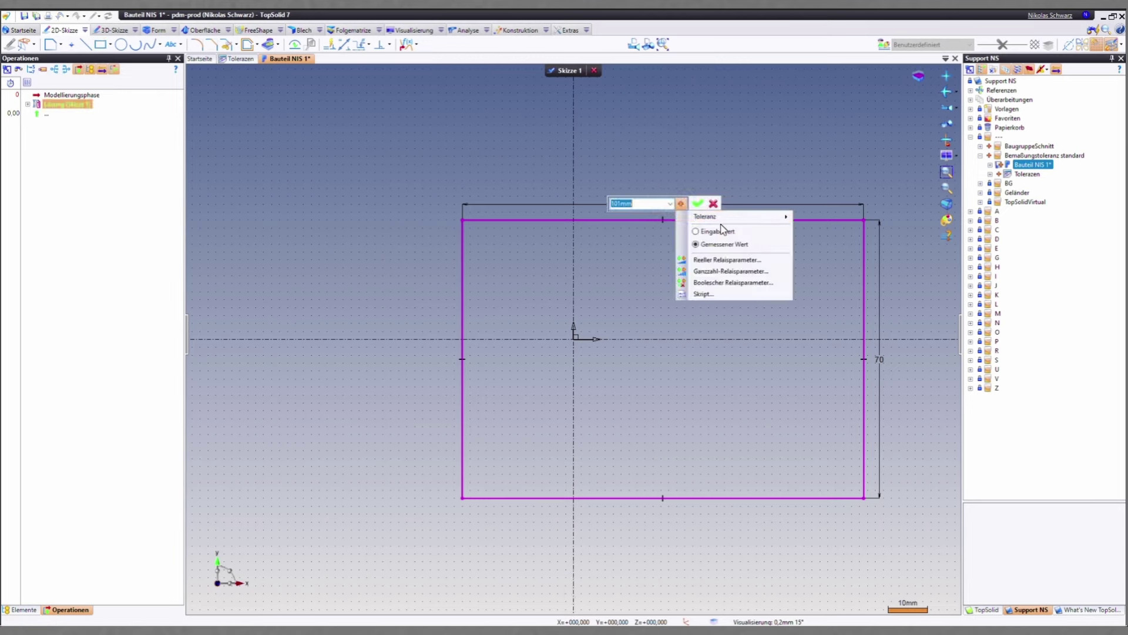
mouse_move(727, 221)
mouse_move(846, 229)
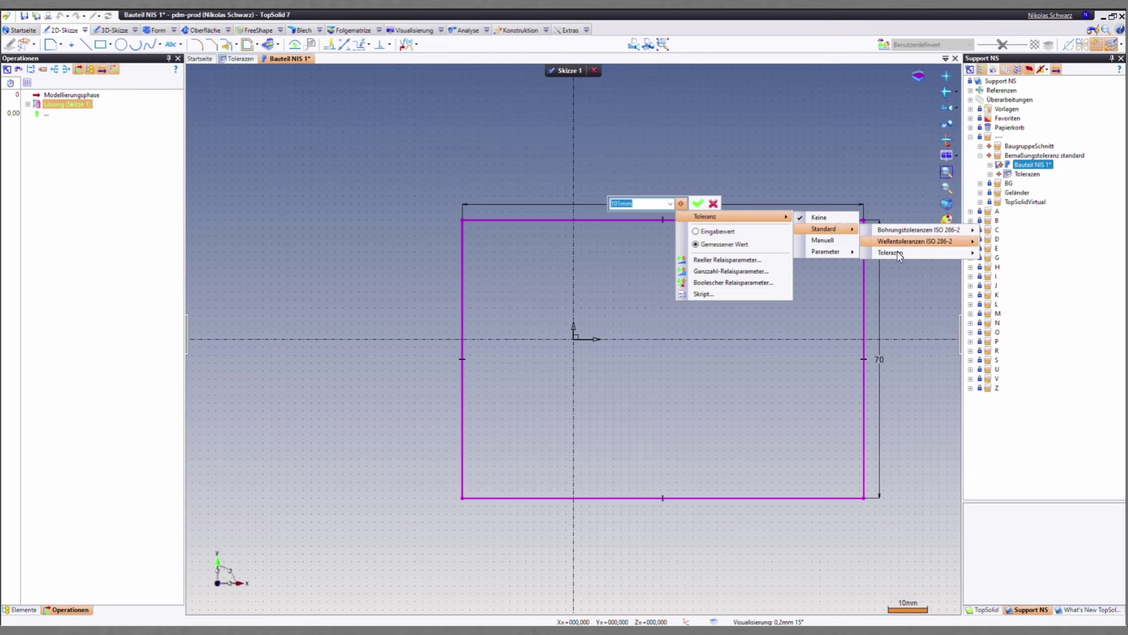
mouse_move(898, 254)
left_click(1033, 253)
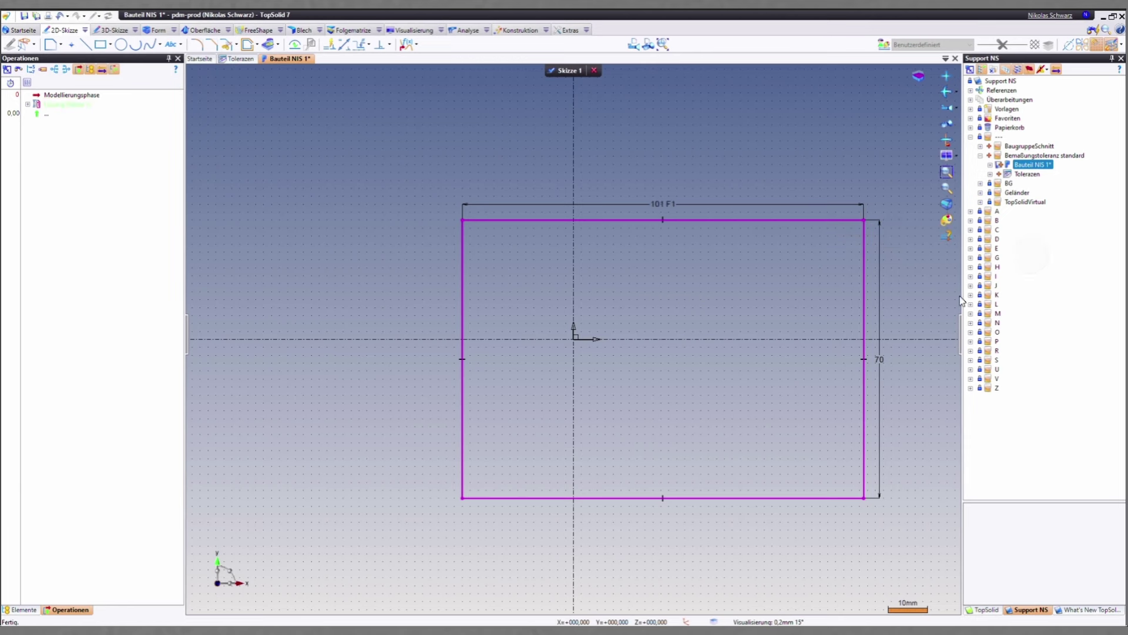
Assign tolerance F1 from the Tolerazen standard to the rectangle's height dimension and finish the sketch
left_click(883, 360)
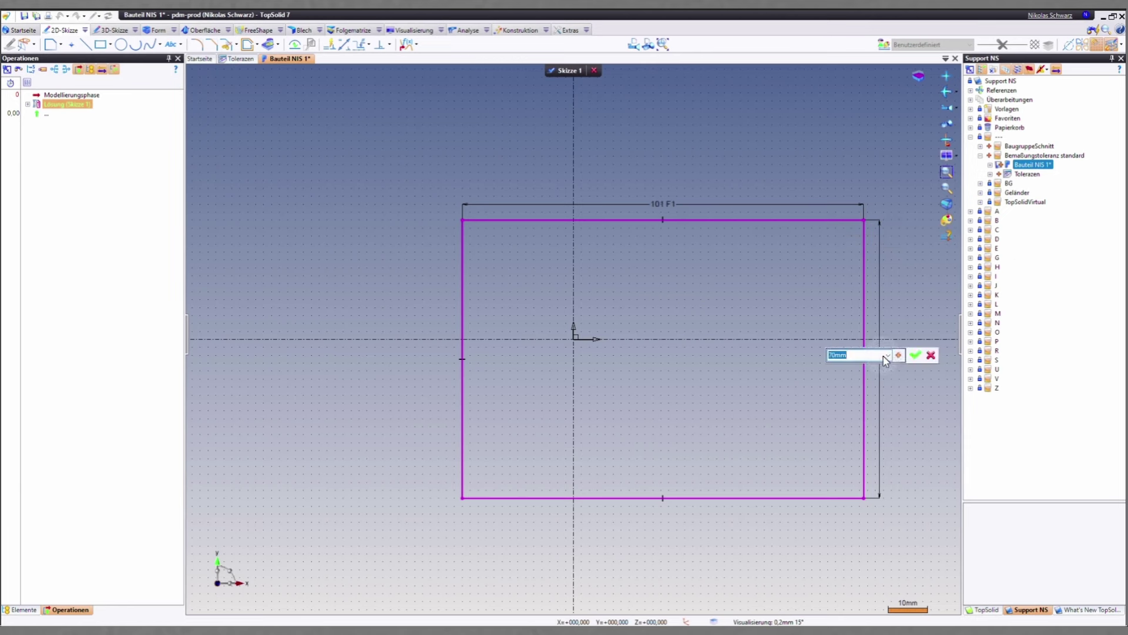
left_click(898, 355)
mouse_move(975, 368)
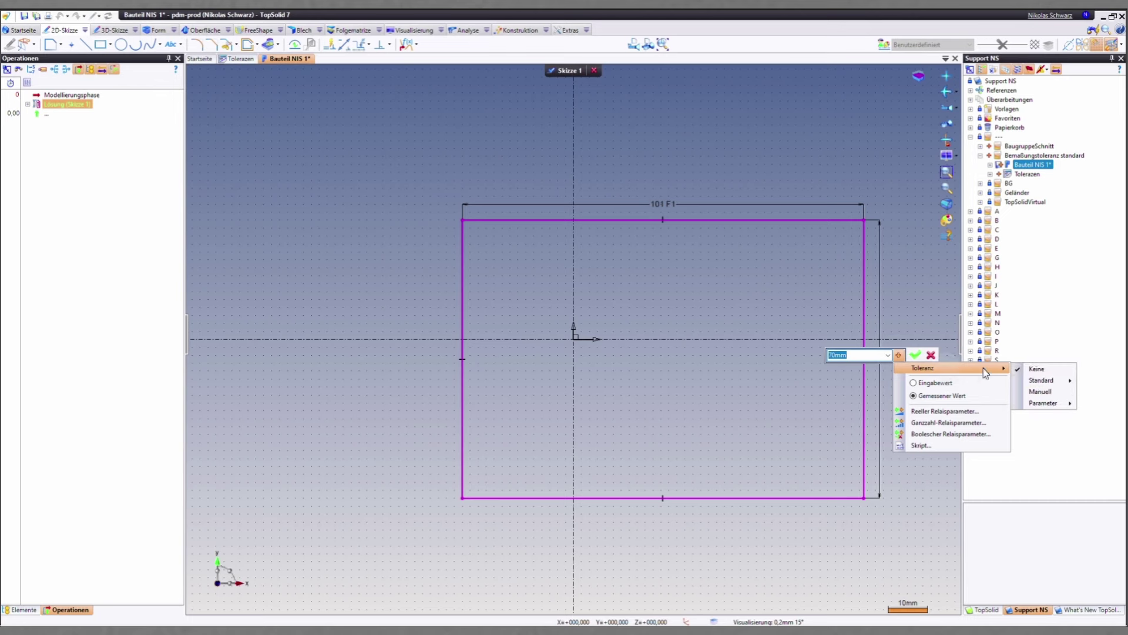
mouse_move(1043, 380)
mouse_move(975, 404)
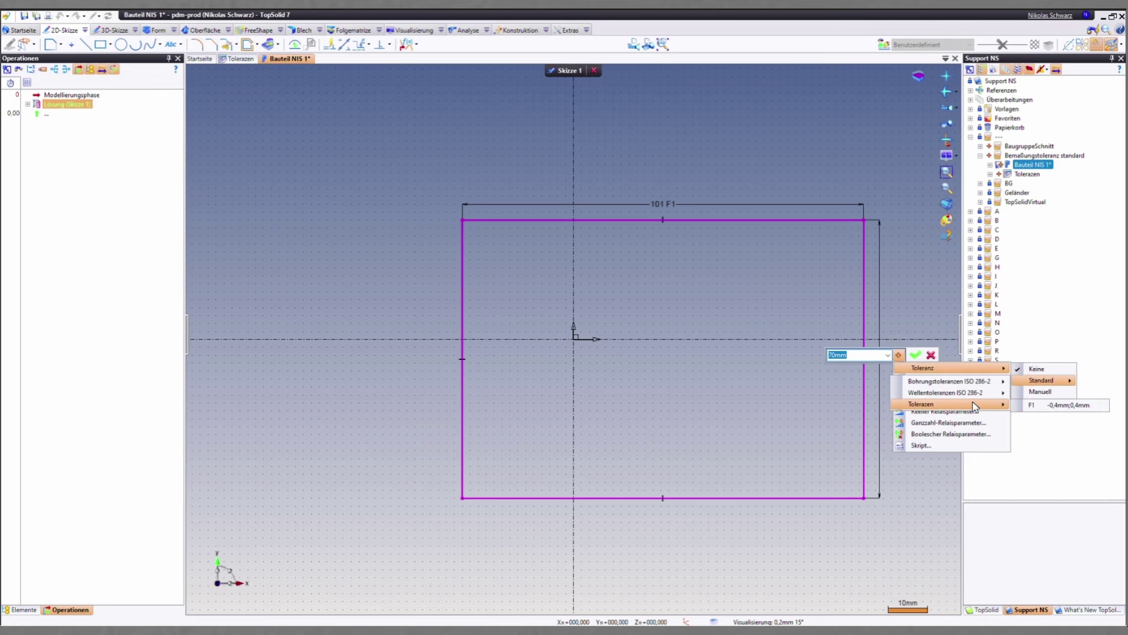
left_click(1020, 408)
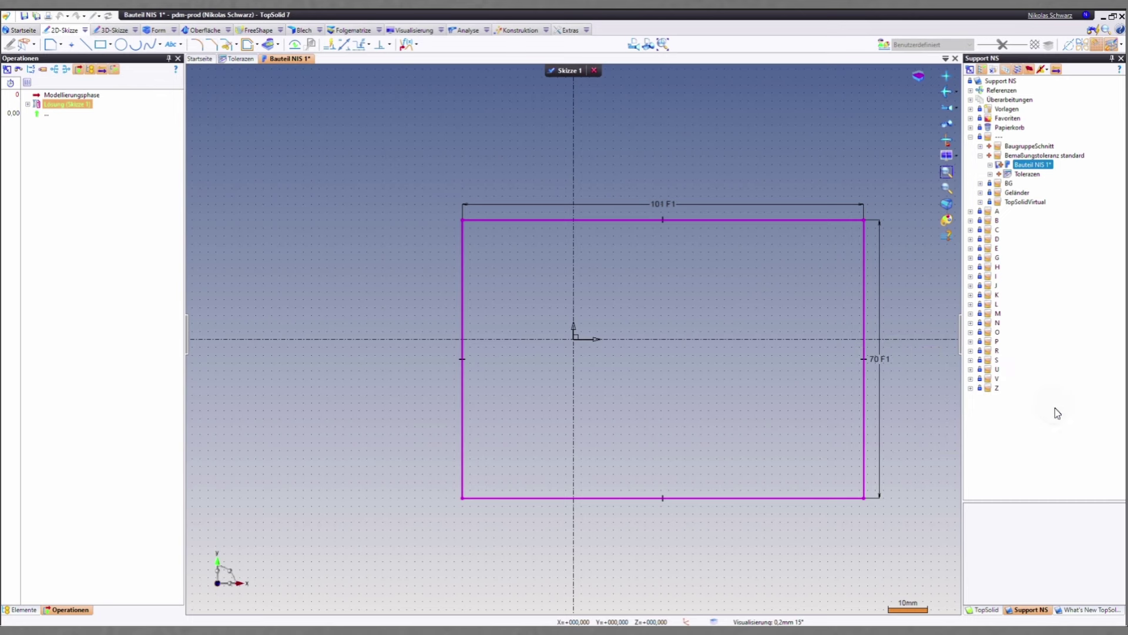
left_click(561, 77)
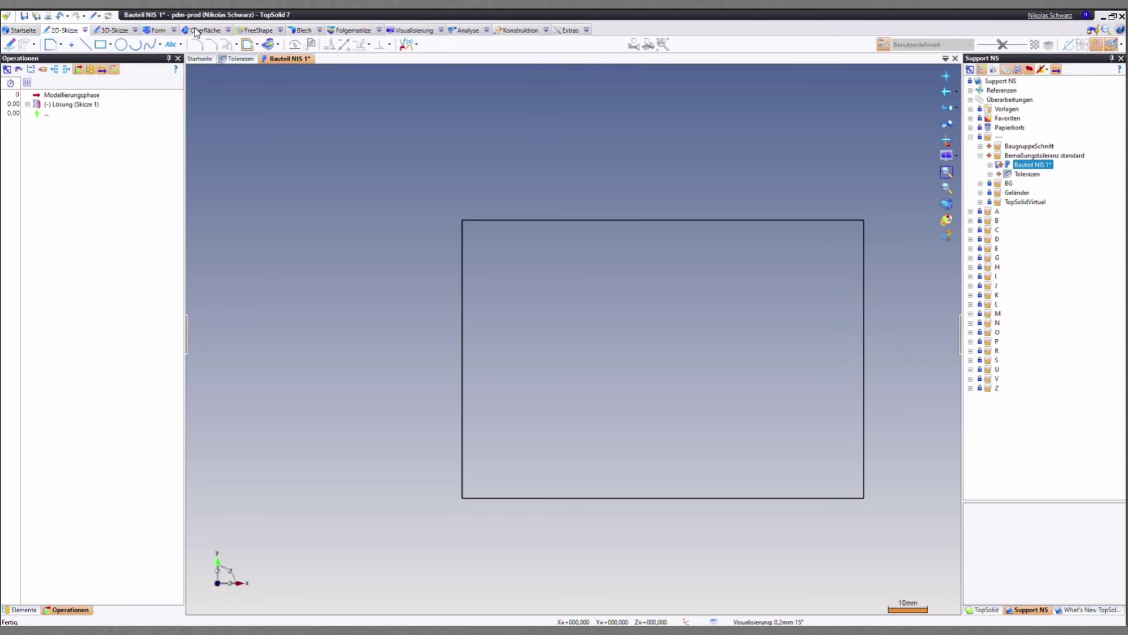
Extrude the rectangle sketch to a height of about 22 mm and save the part
left_click(155, 30)
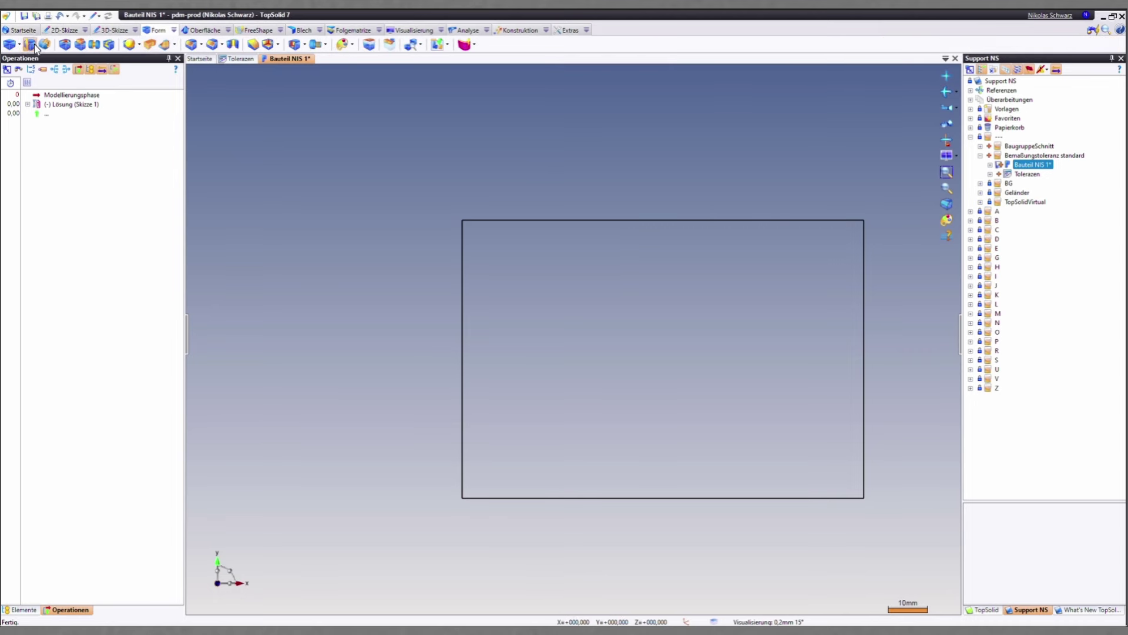
left_click(32, 45)
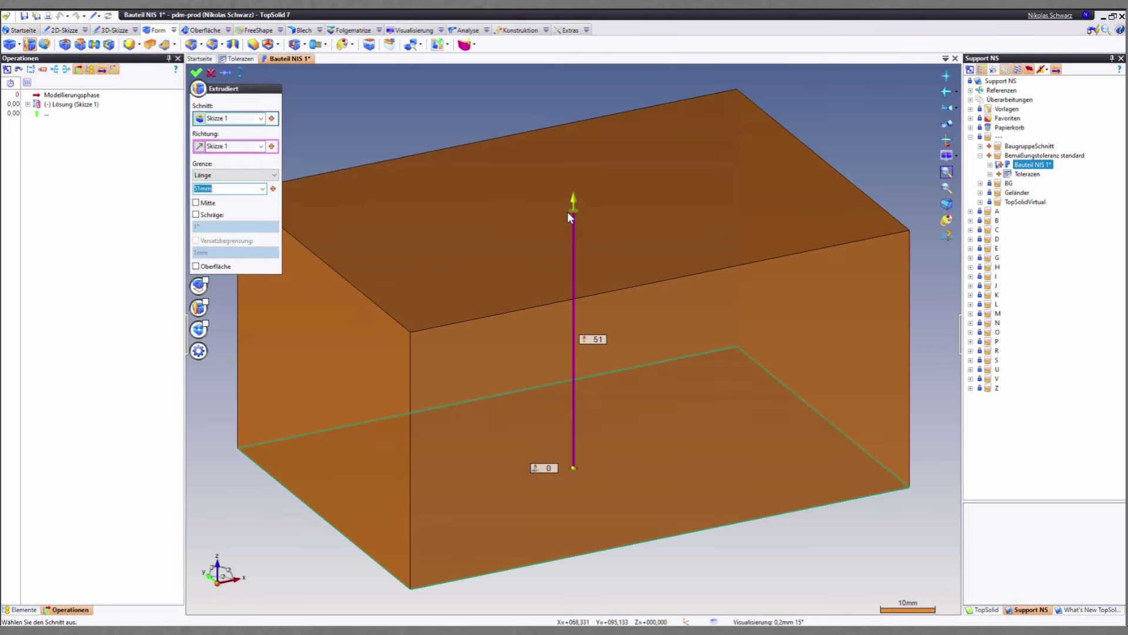
left_click_drag(574, 196, 581, 340)
left_click(196, 72)
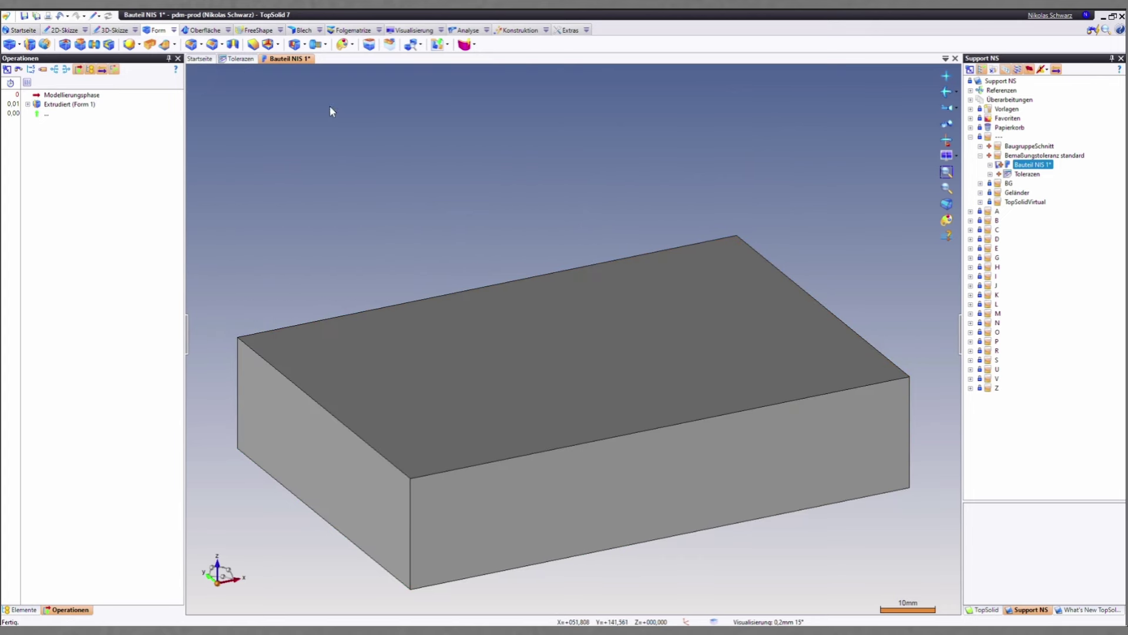
key("ctrl+s")
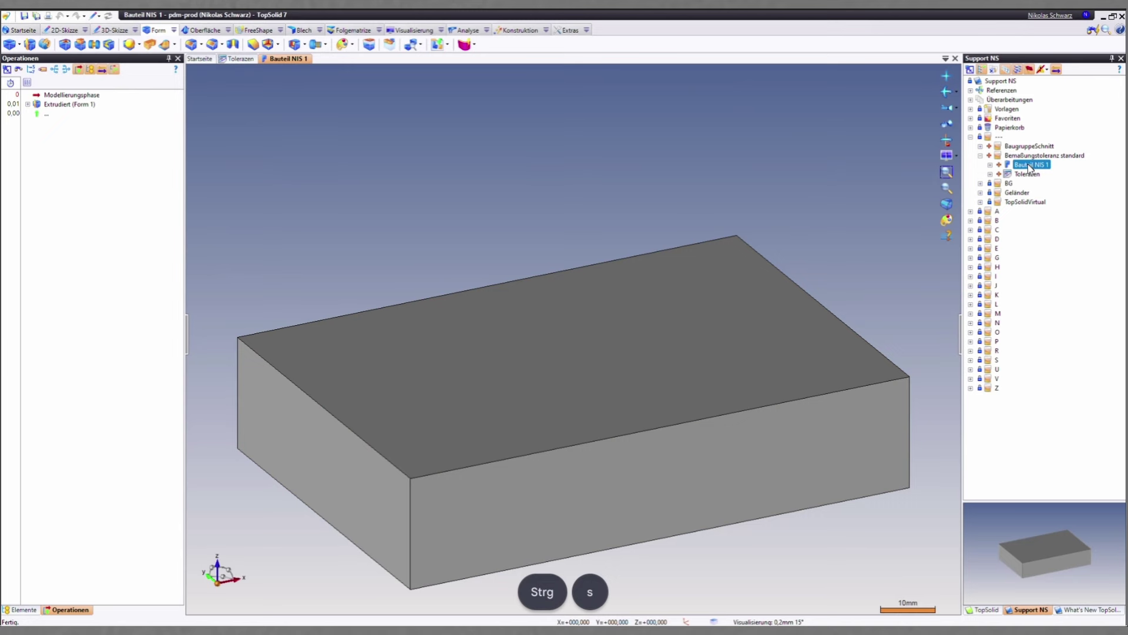
Create a drawing of the part from the blank template and place its front main view at the sheet's upper left
right_click(1027, 167)
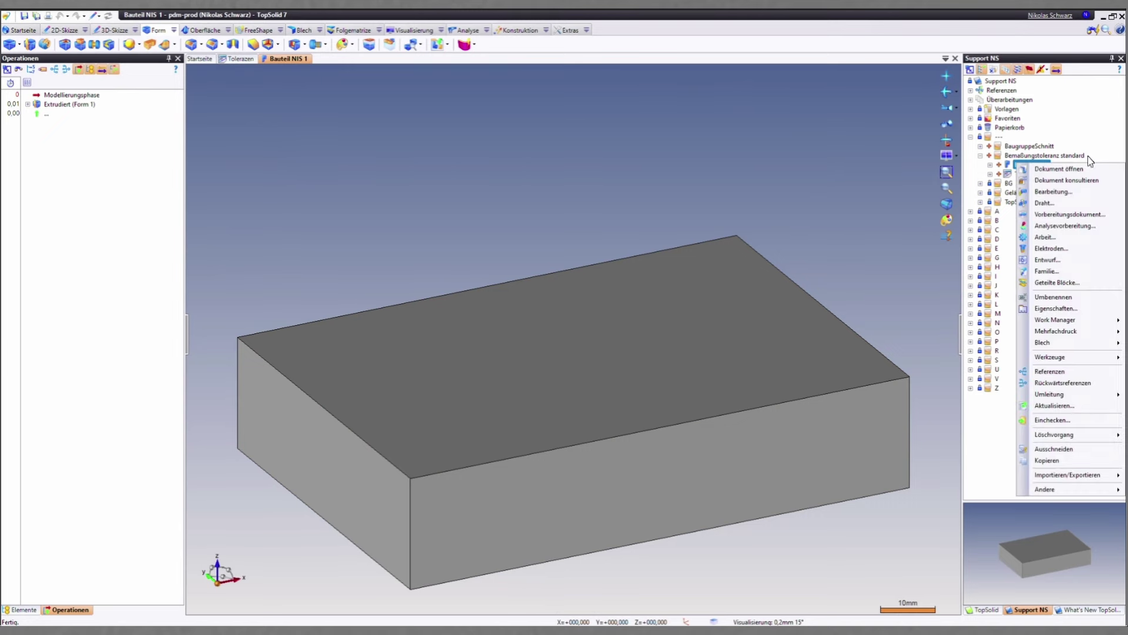
left_click(1049, 259)
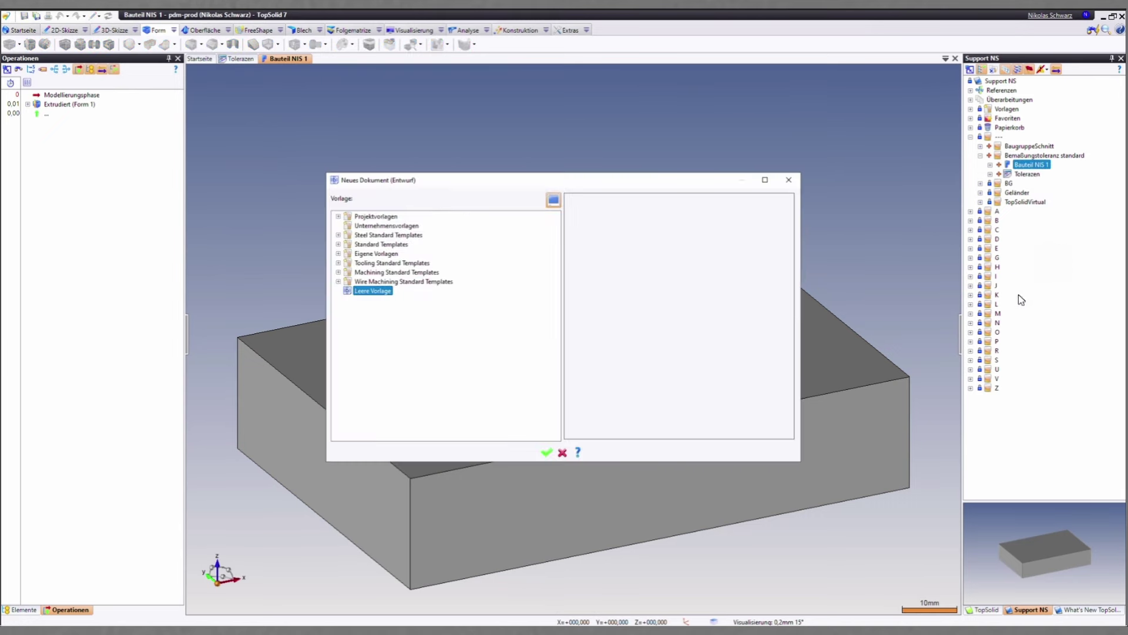
left_click(546, 452)
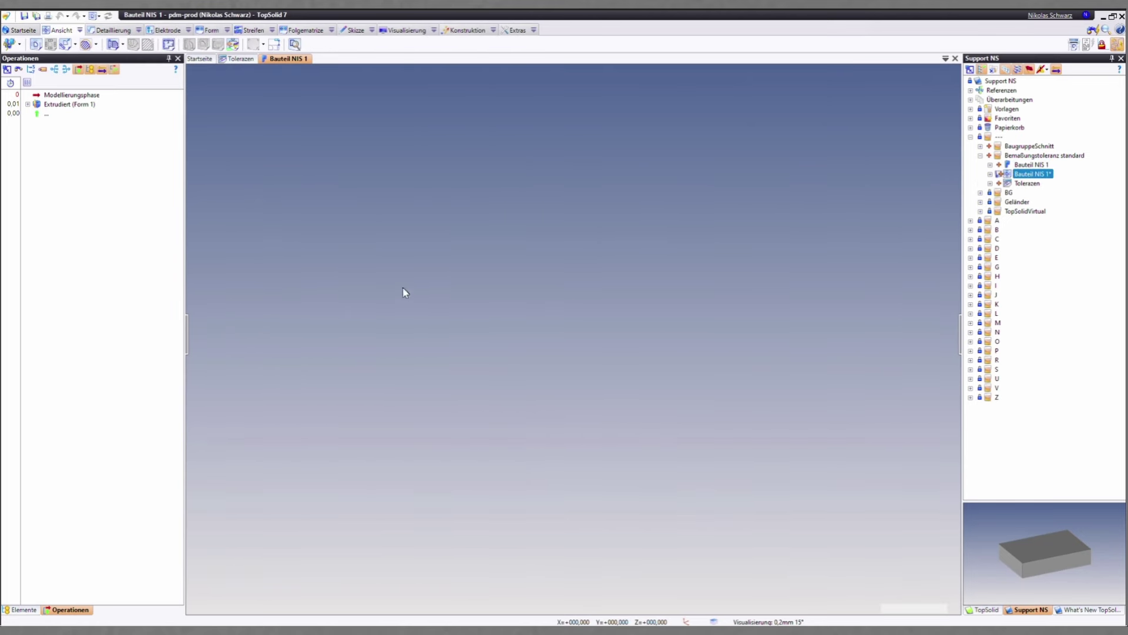
scroll(430, 295, "down", 2)
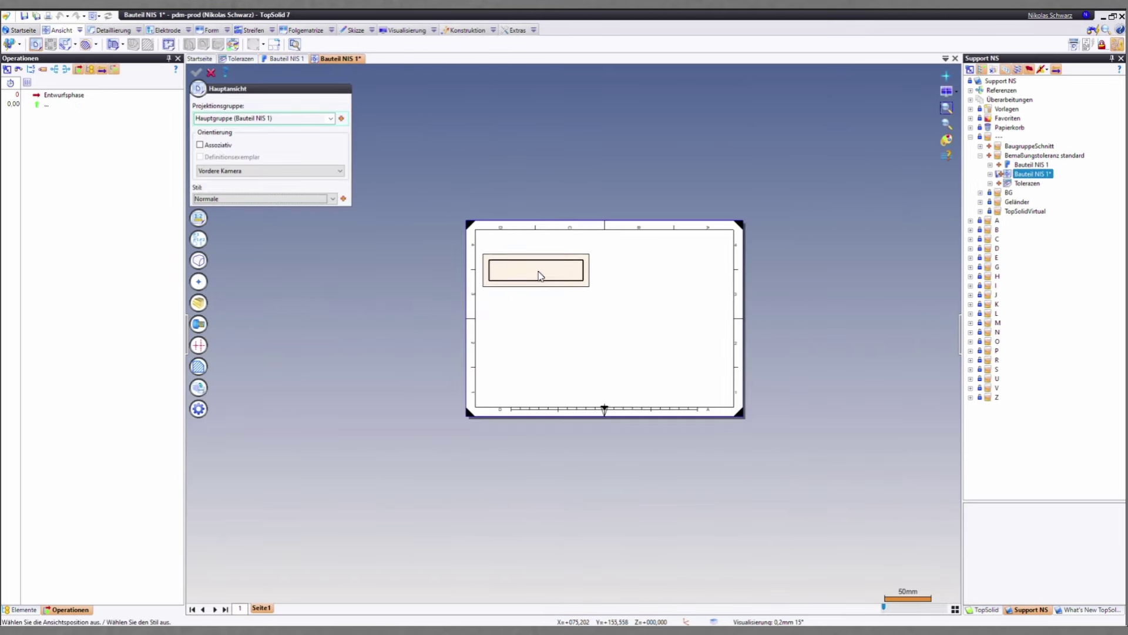
left_click(540, 275)
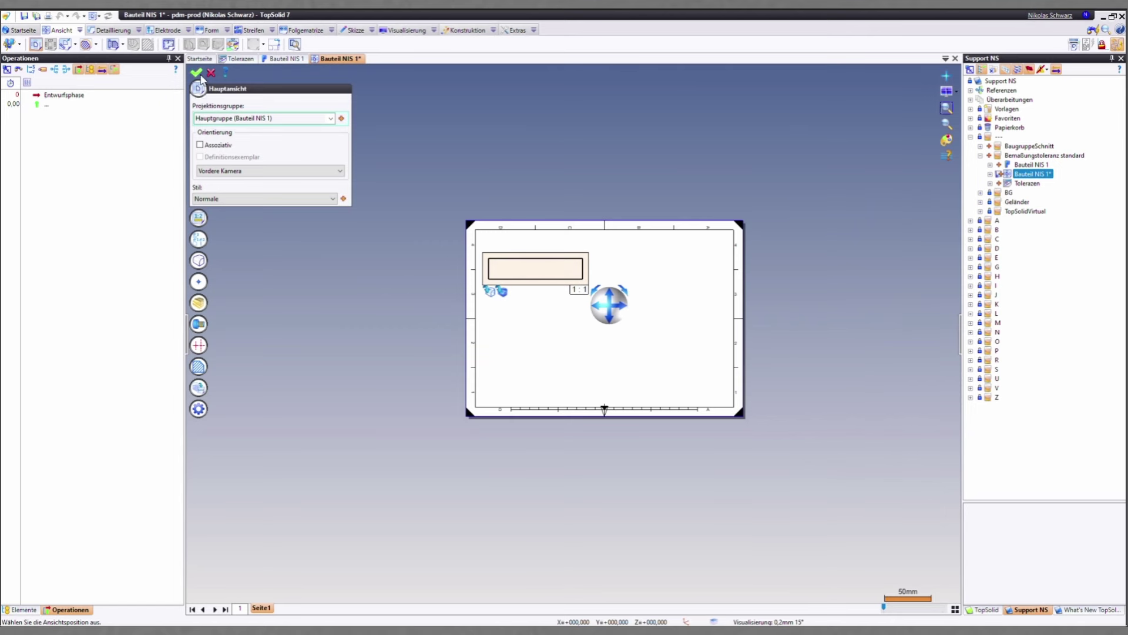
left_click(196, 73)
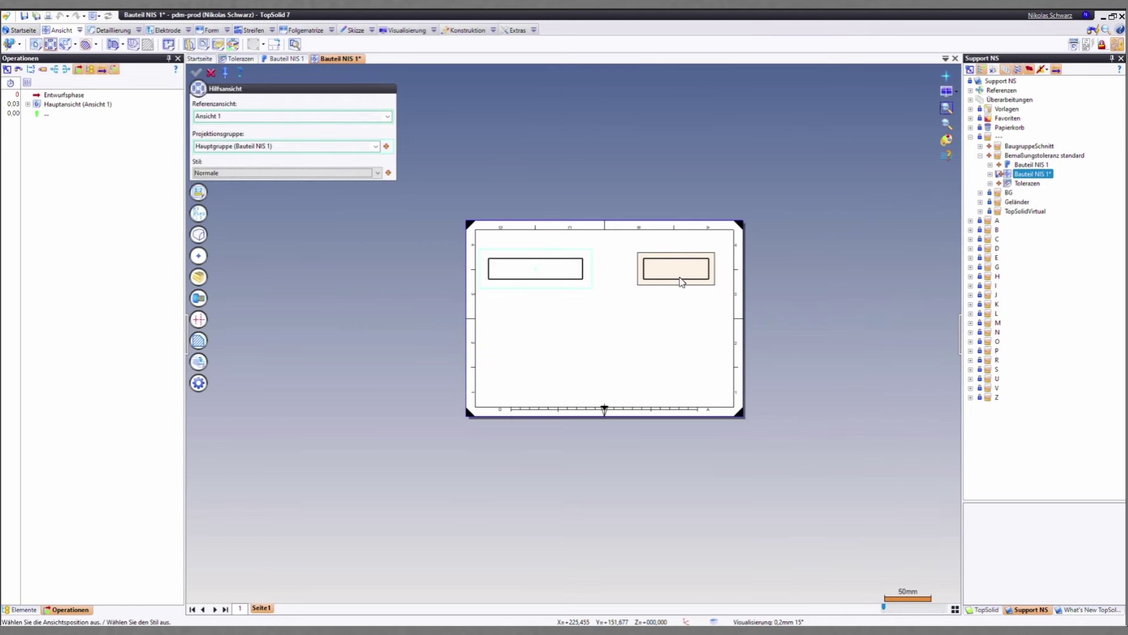
Add auxiliary views from the main view: a side view beside it, a top view below it, and an isometric view diagonally below
left_click(639, 310)
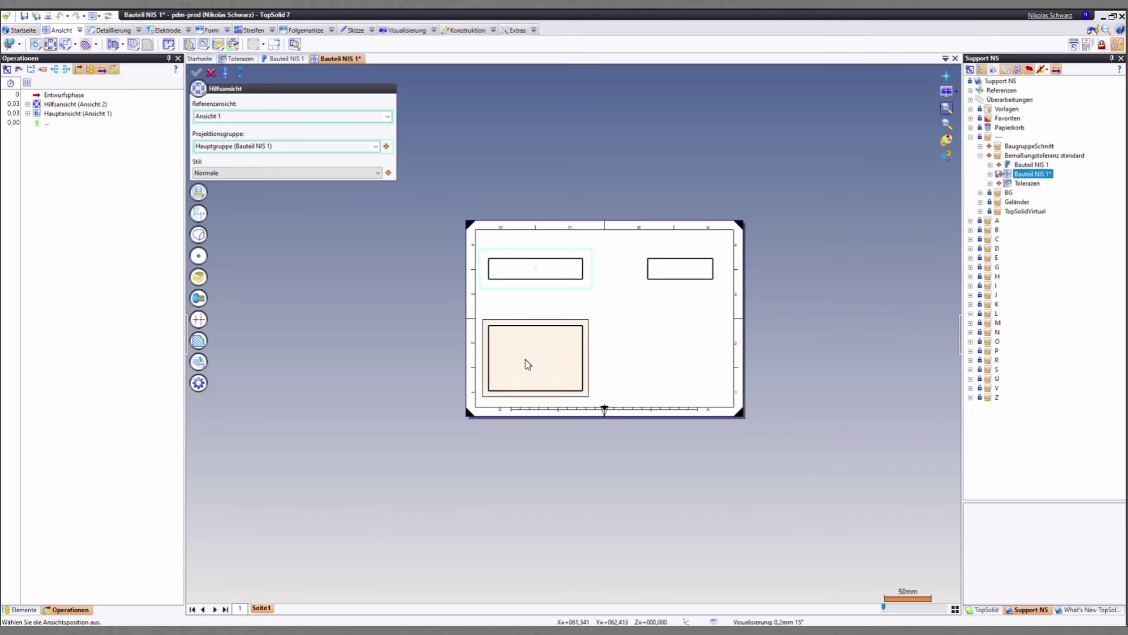
left_click(532, 350)
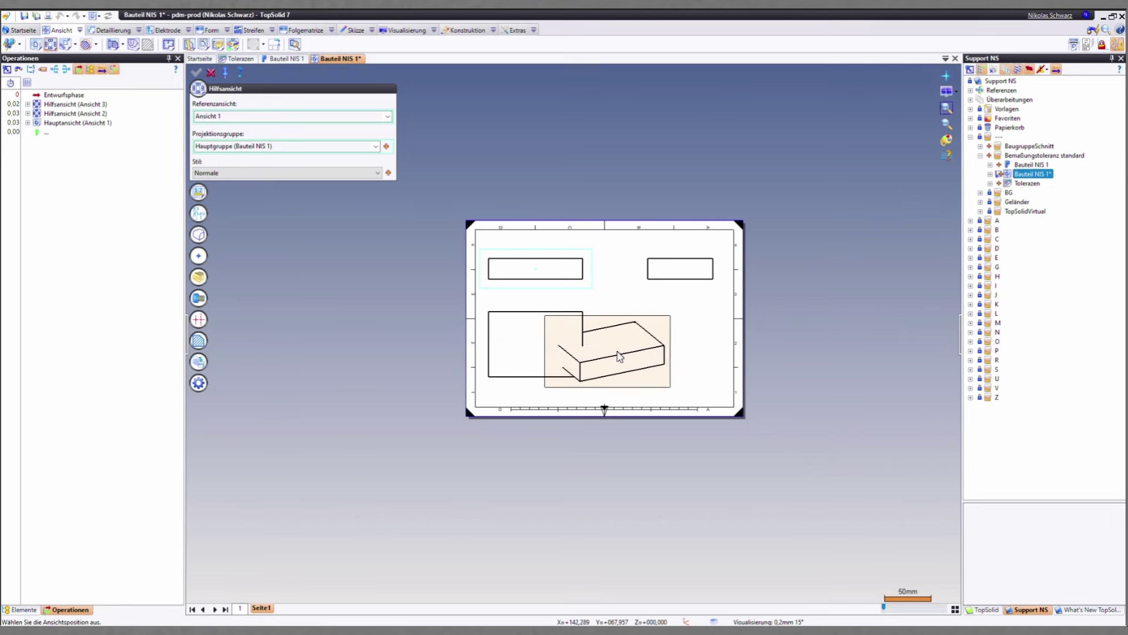
left_click(667, 350)
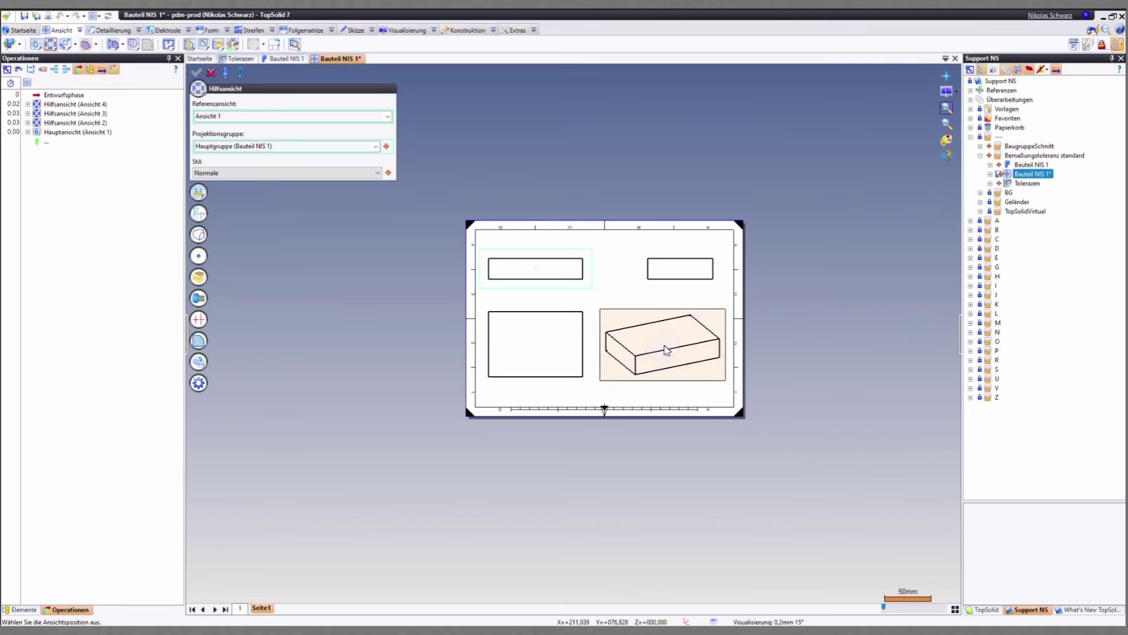
left_click(211, 72)
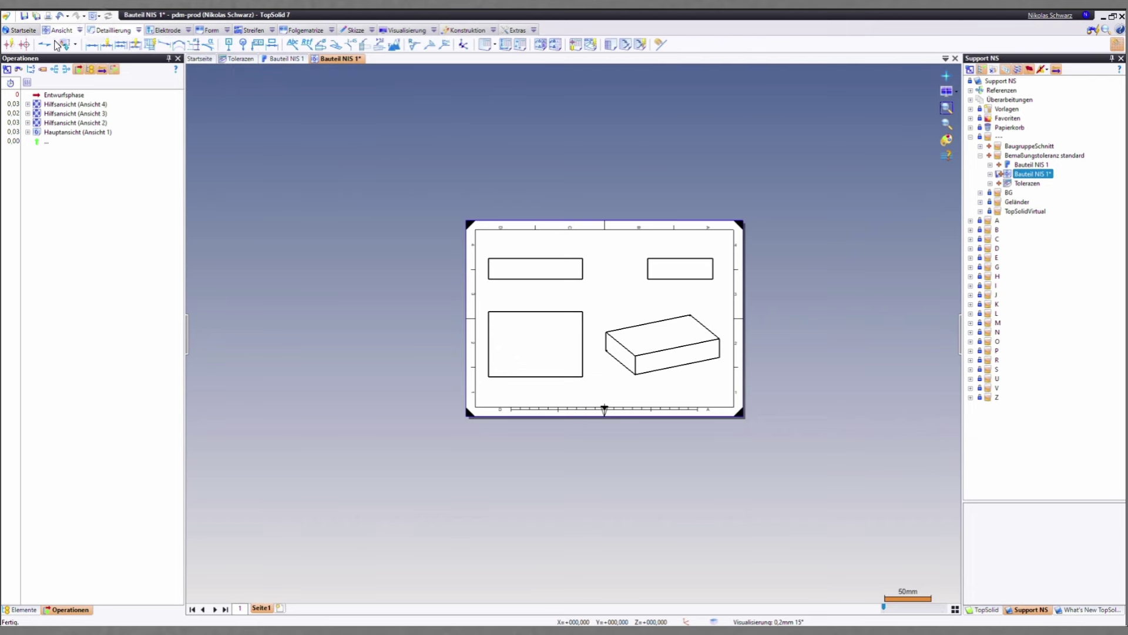
Dimension the block's length above the front view and its height beside the side view
left_click(91, 44)
left_click(538, 258)
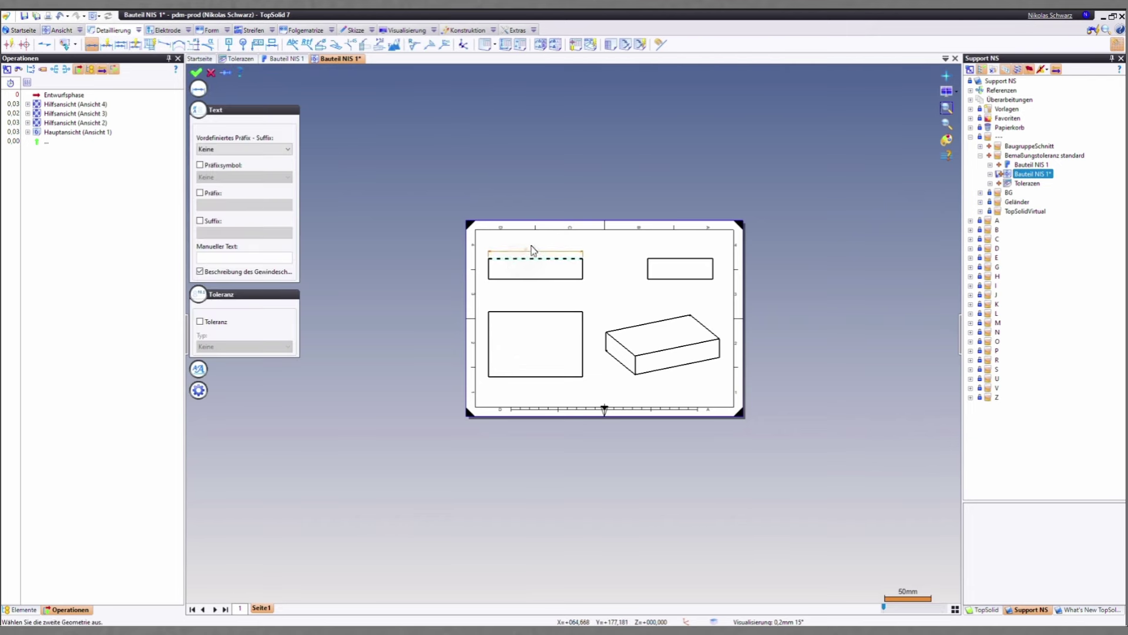
scroll(535, 249, "up", 3)
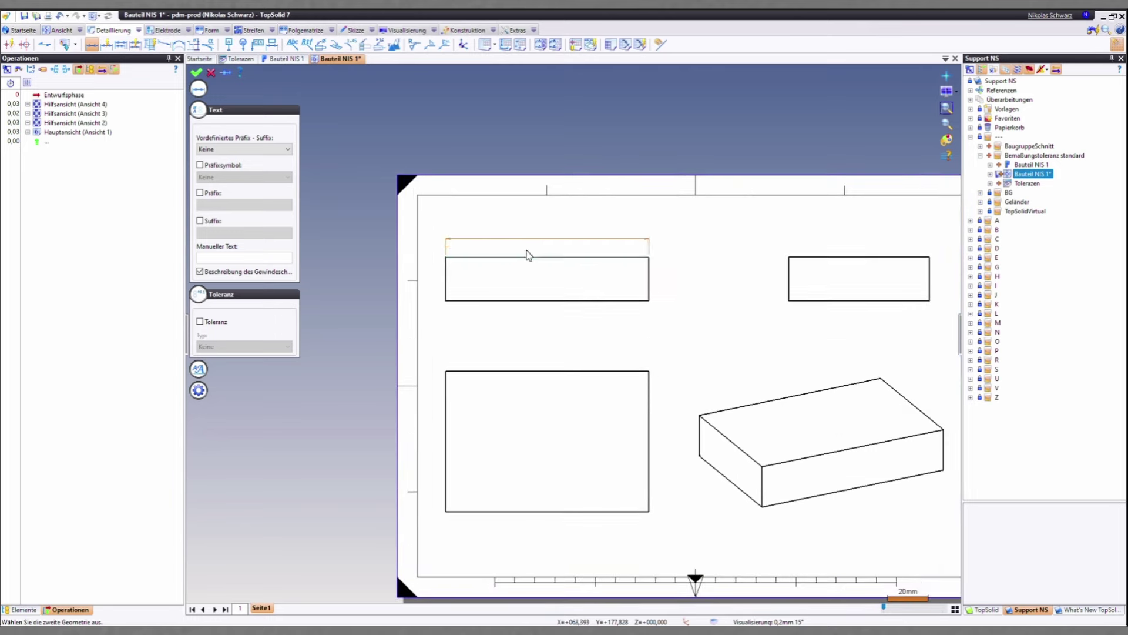
left_click(539, 251)
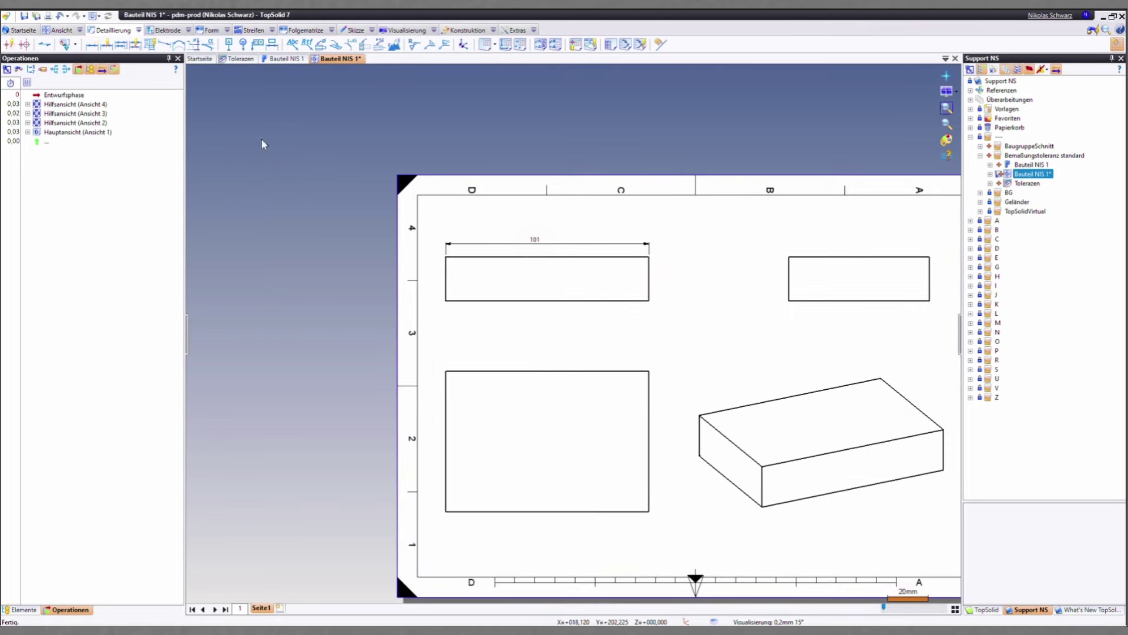
left_click(91, 47)
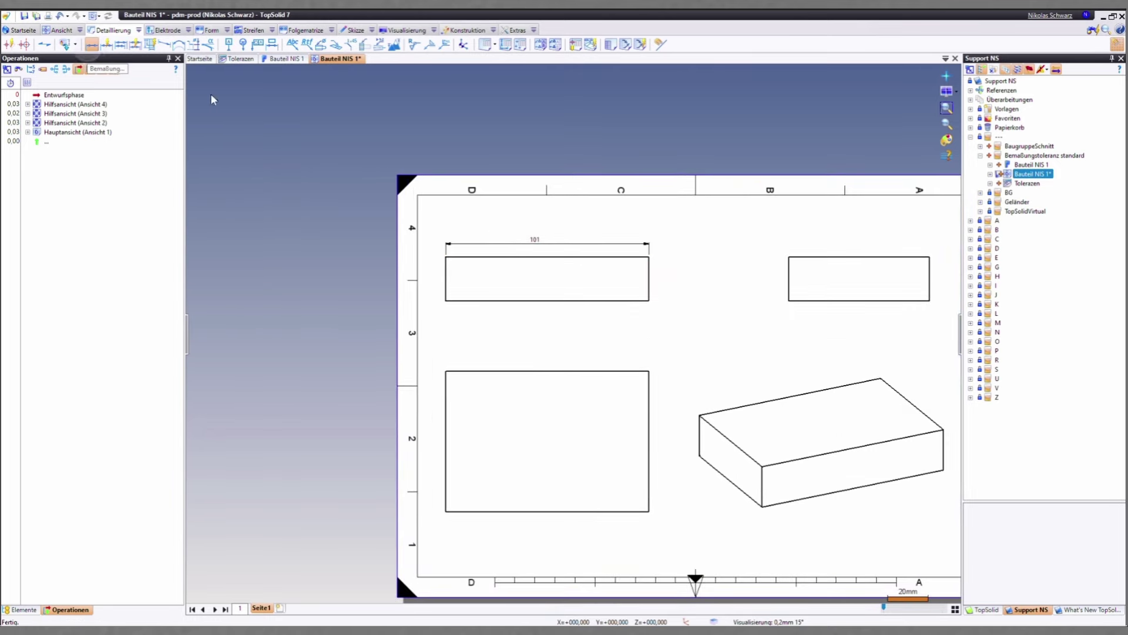
left_click(790, 284)
left_click(750, 277)
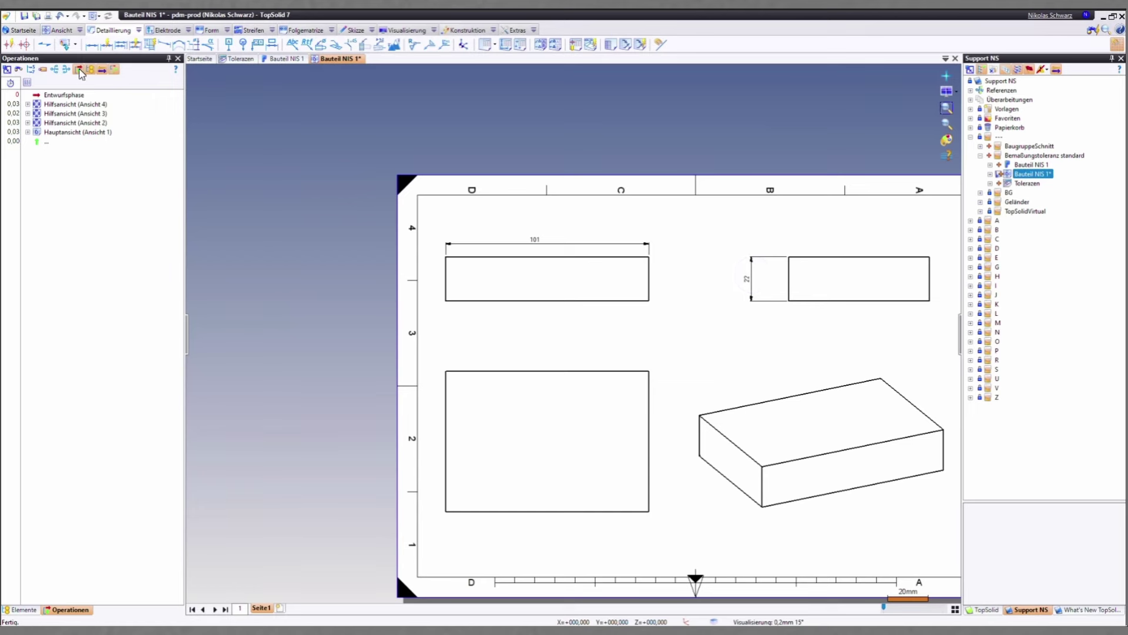
Dimension the block's width above the side view
left_click(91, 45)
left_click(838, 256)
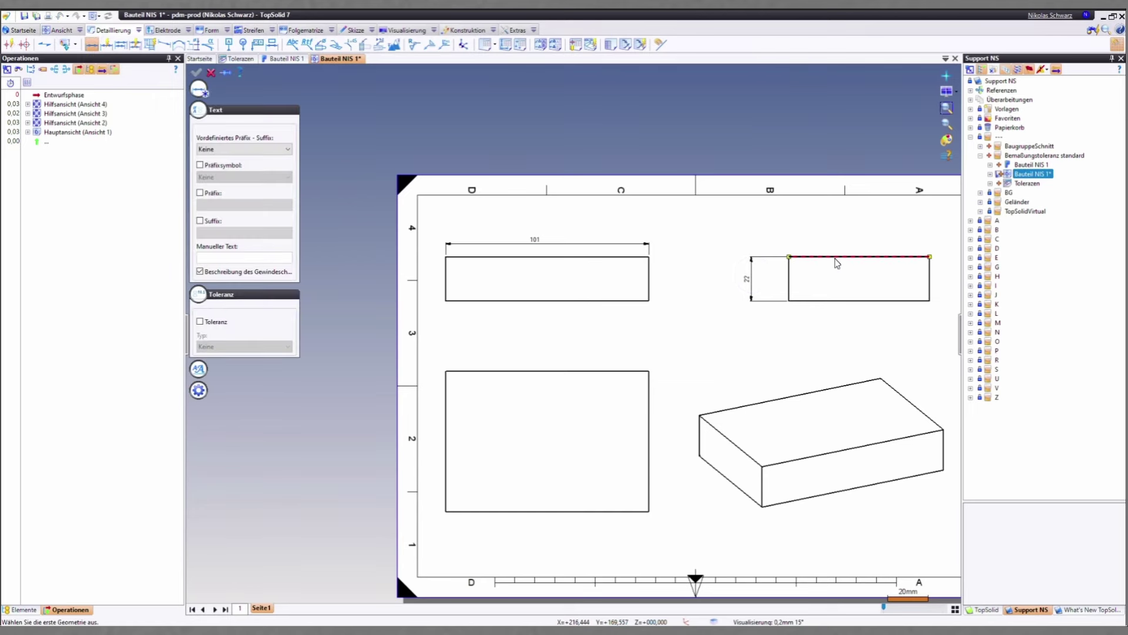
left_click(861, 232)
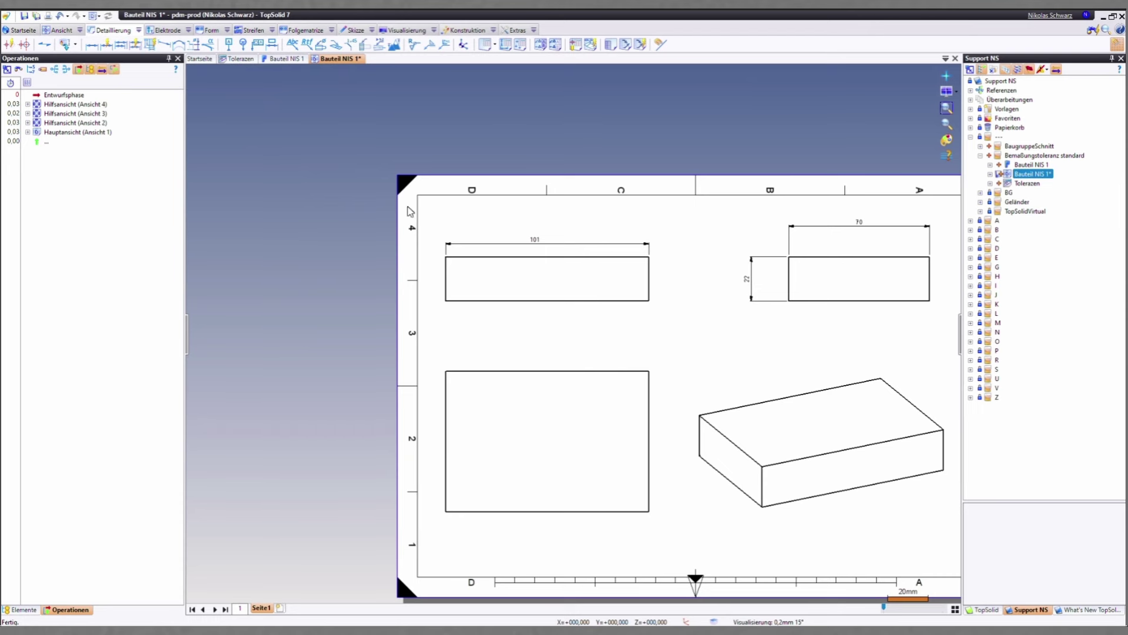
Give the length dimension above the front view a tolerance of type Standard, using the custom standard Tolerazen
right_click(540, 246)
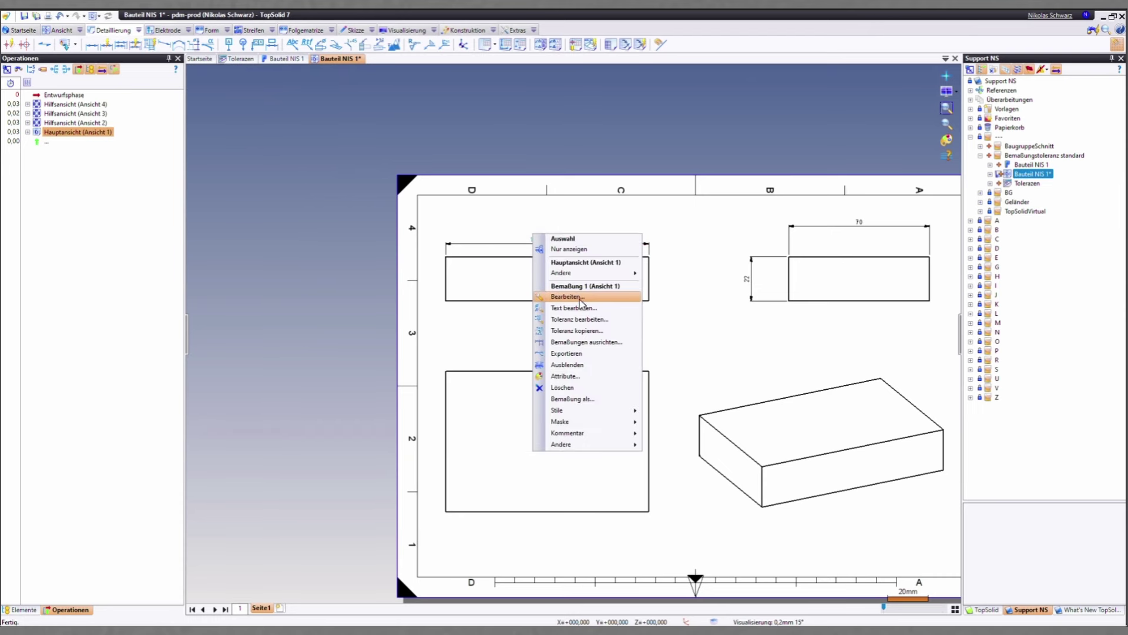
left_click(568, 319)
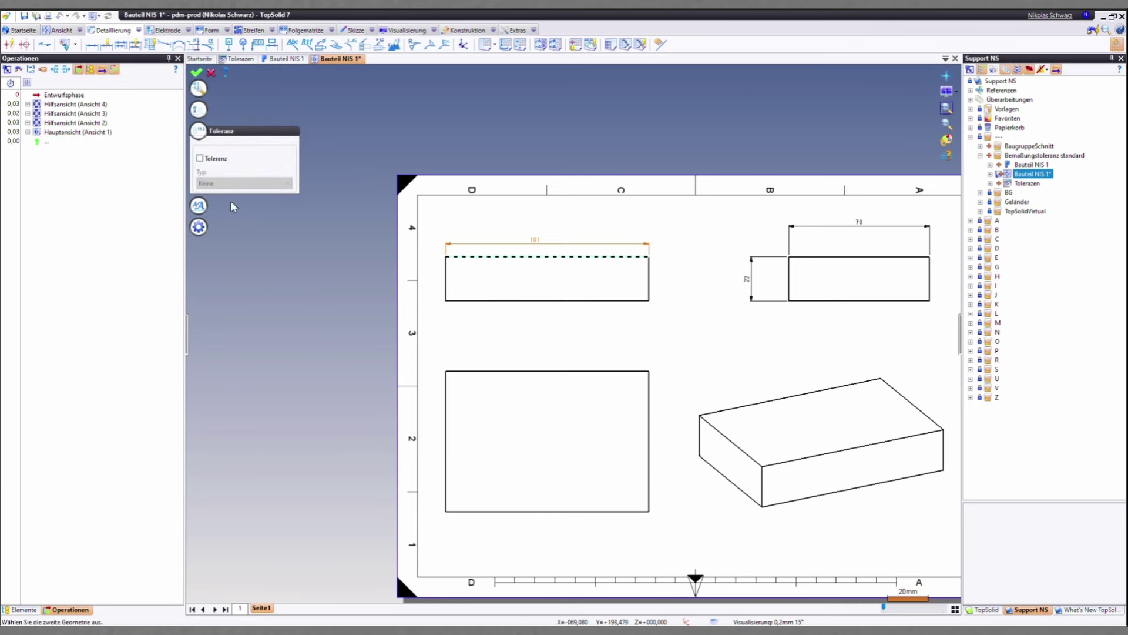
left_click(200, 158)
left_click(240, 183)
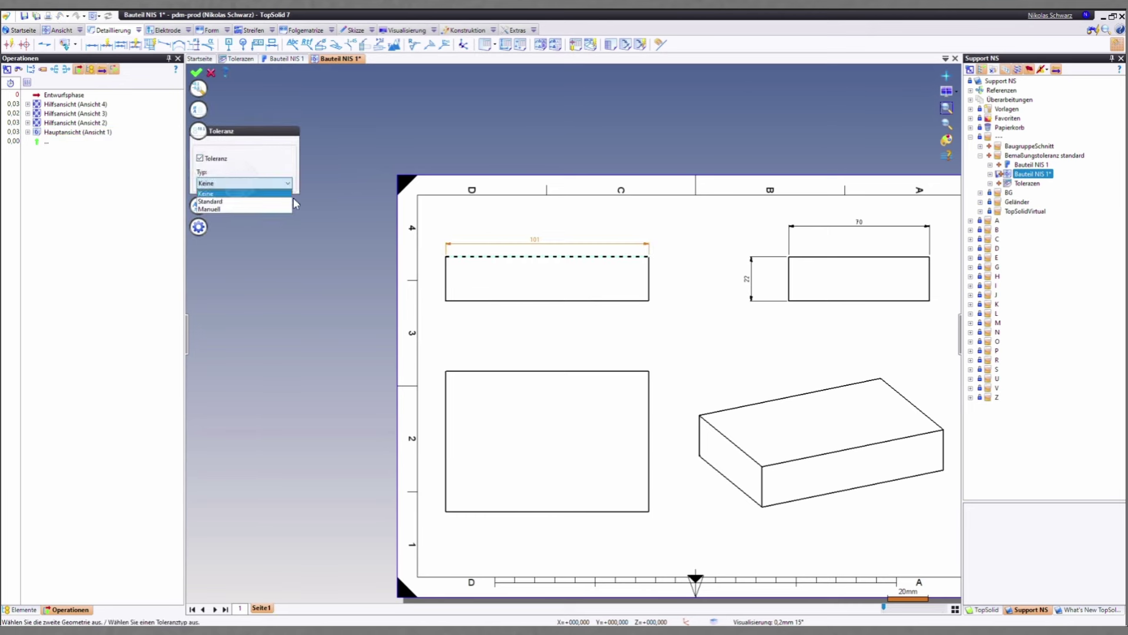
left_click(251, 201)
left_click(253, 209)
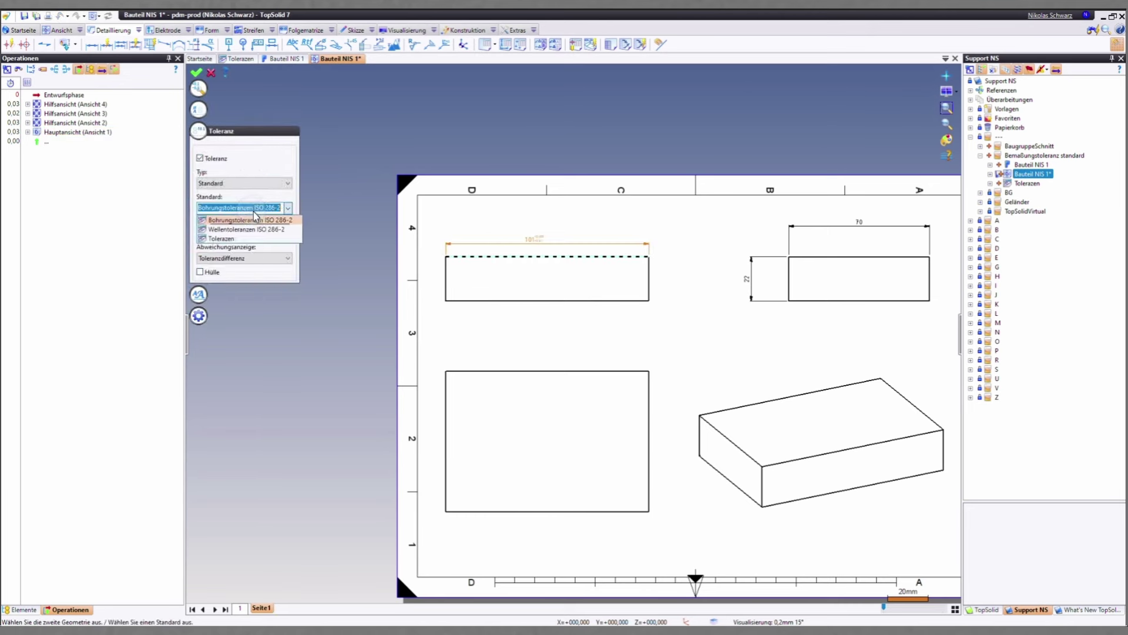
left_click(238, 239)
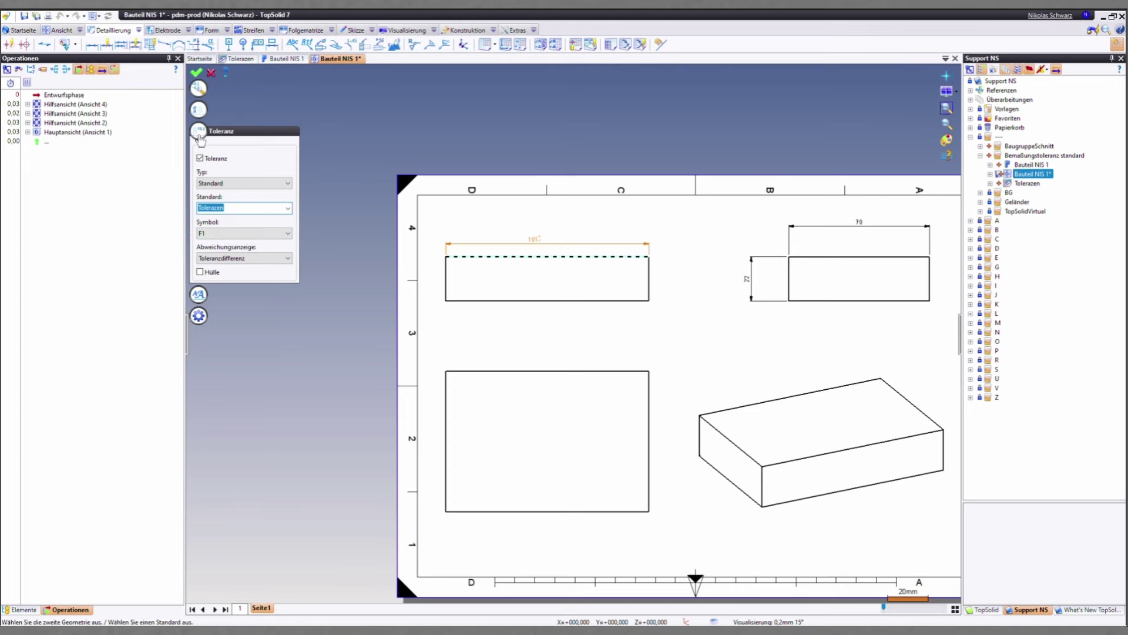
left_click(196, 71)
scroll(552, 252, "up", 3)
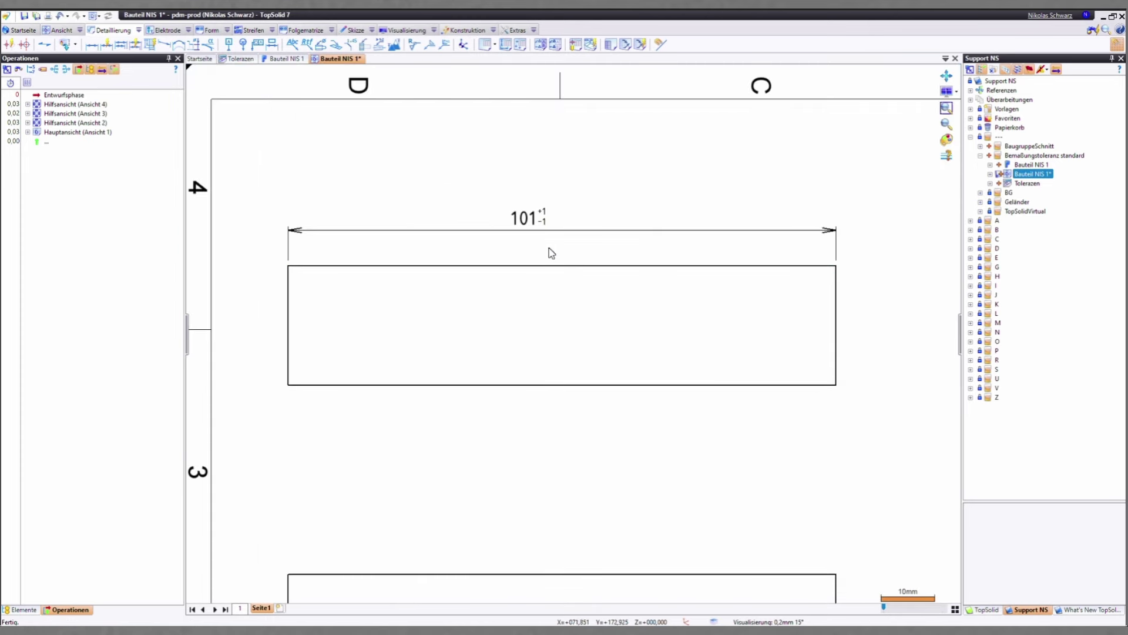
Apply the custom Tolerazen standard as the tolerance of the width dimension above the side view
scroll(574, 308, "down", 2)
middle_click_drag(574, 308, 500, 323)
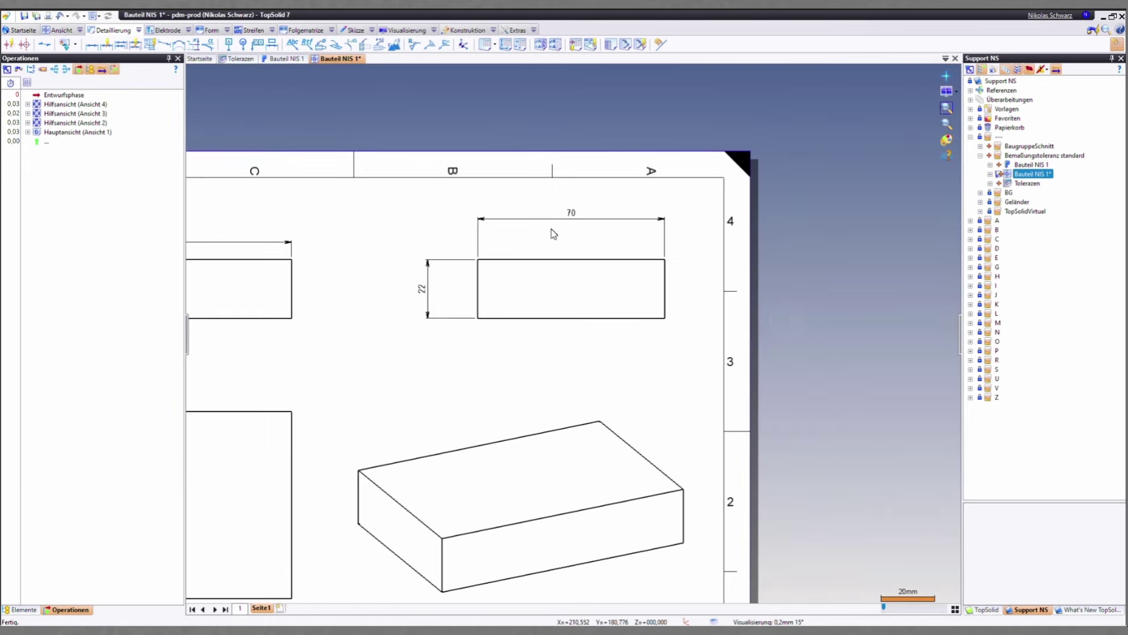
right_click(573, 219)
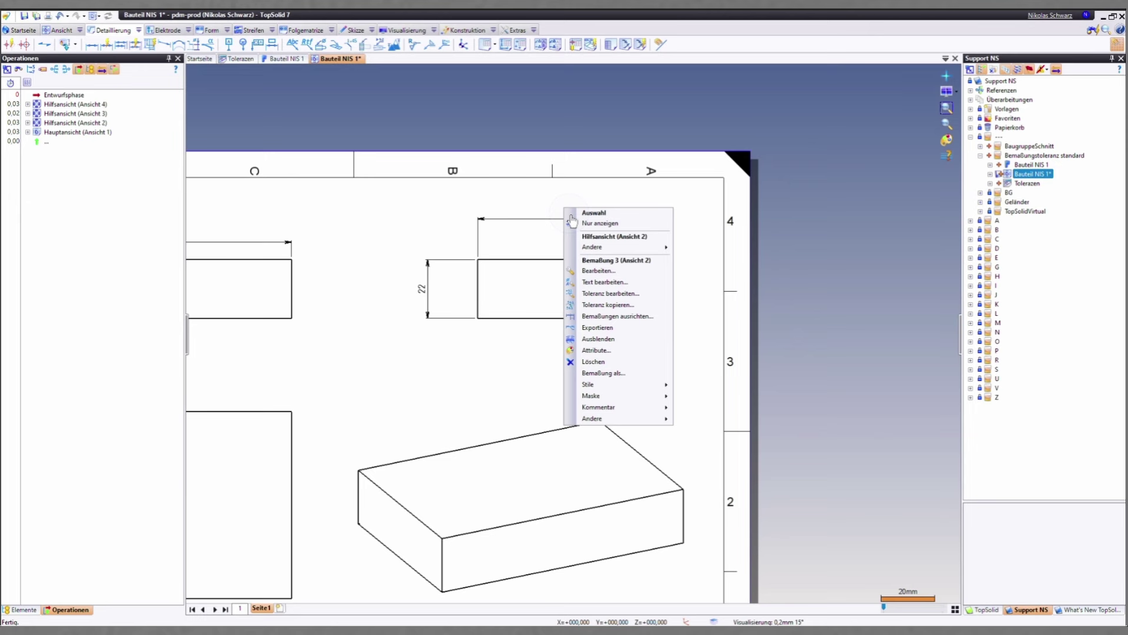
left_click(633, 294)
double_click(503, 222)
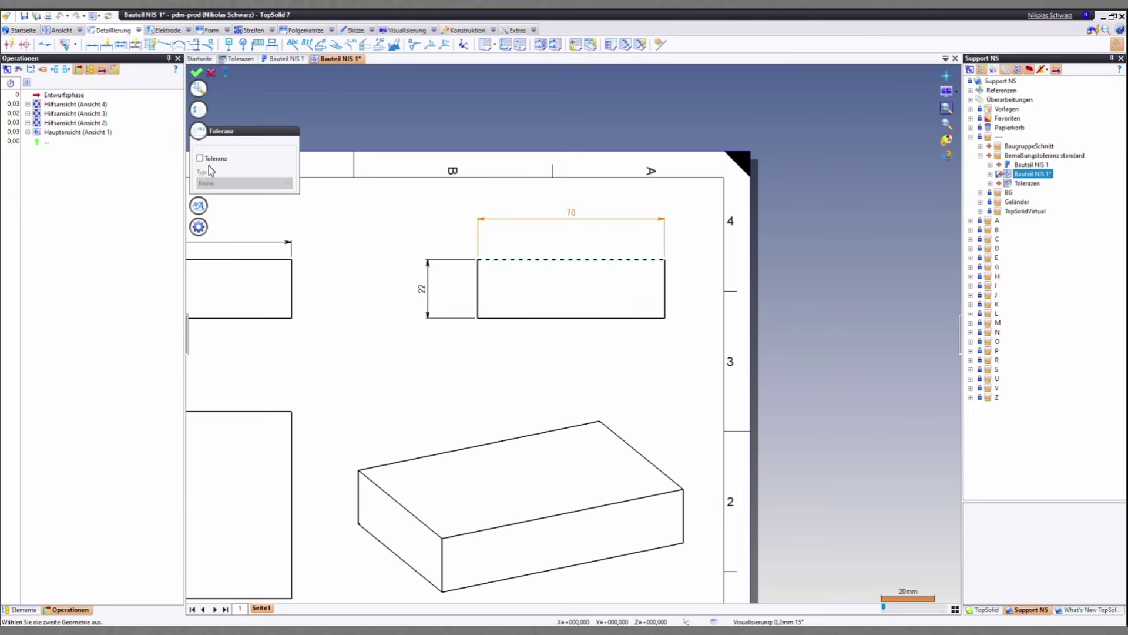
left_click(203, 159)
left_click(243, 183)
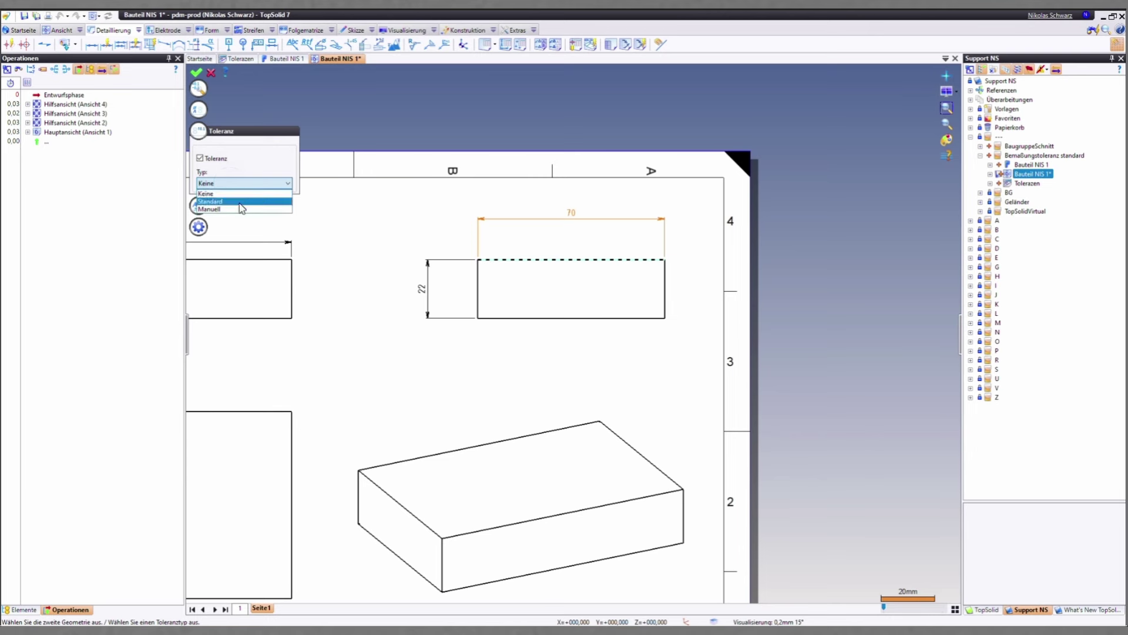
left_click(212, 201)
left_click(252, 208)
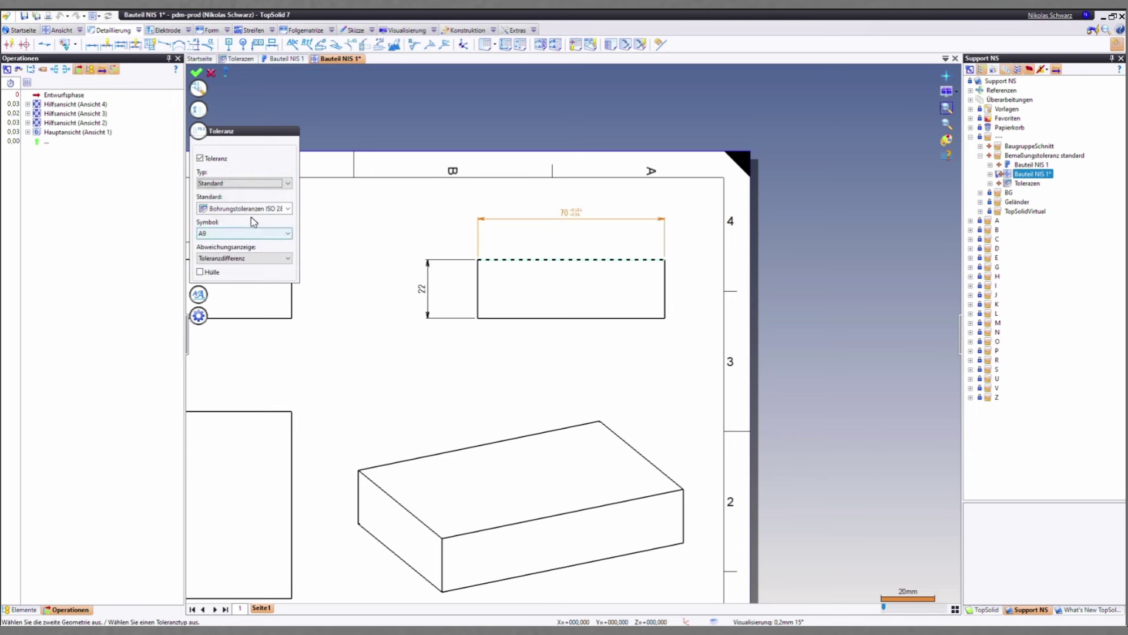
left_click(253, 229)
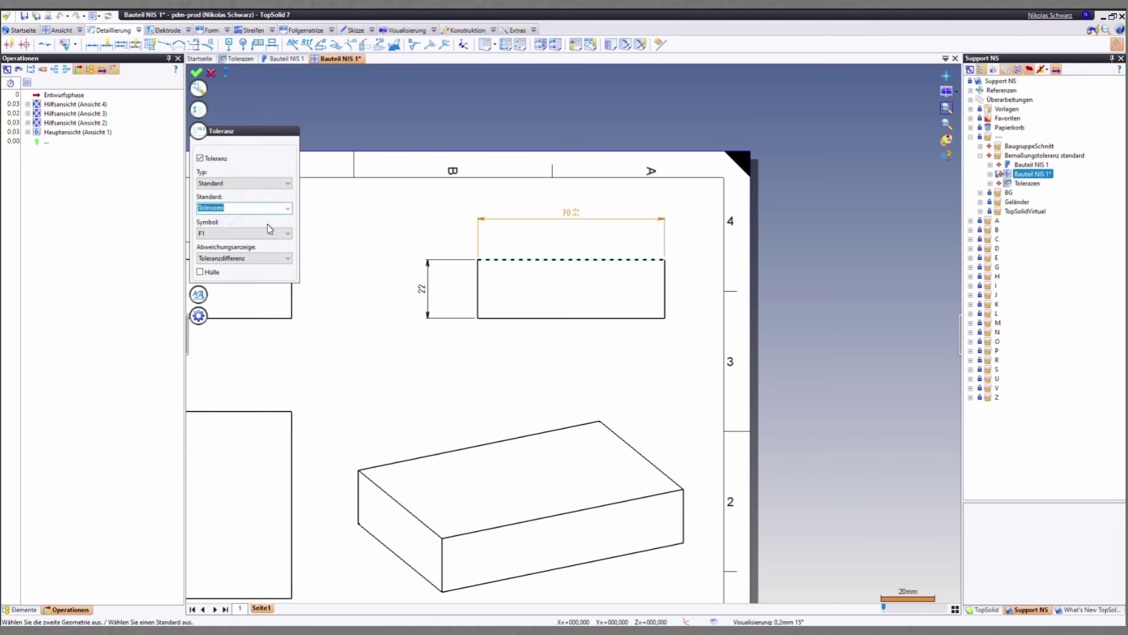
left_click(196, 73)
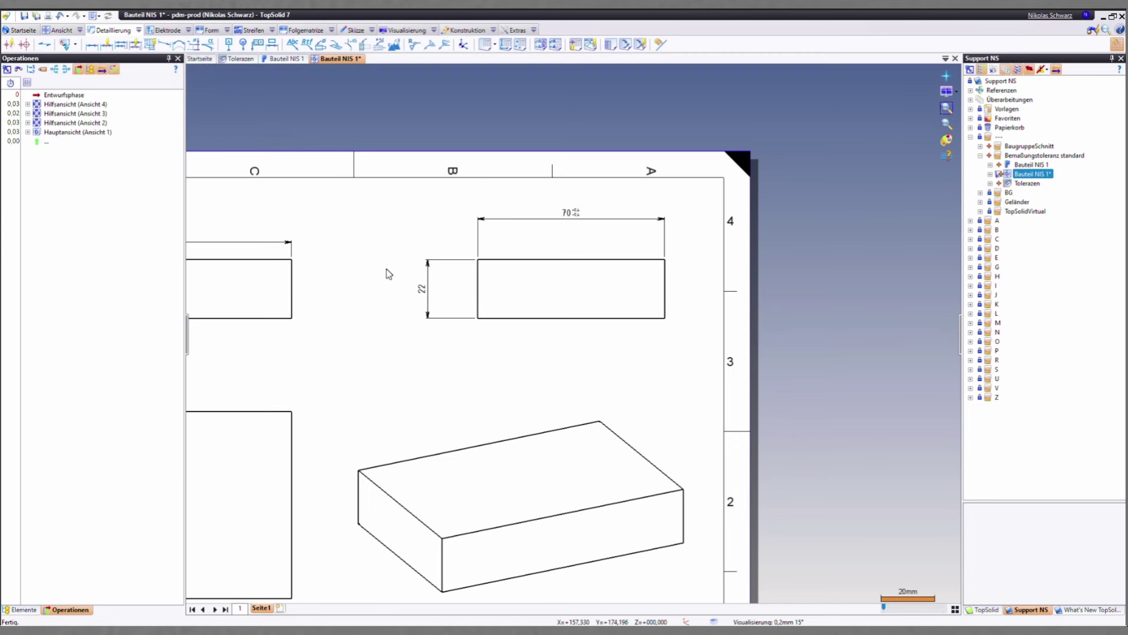
Add a Standard-type tolerance from the Tolerazen standard to the height dimension beside the side view
right_click(423, 293)
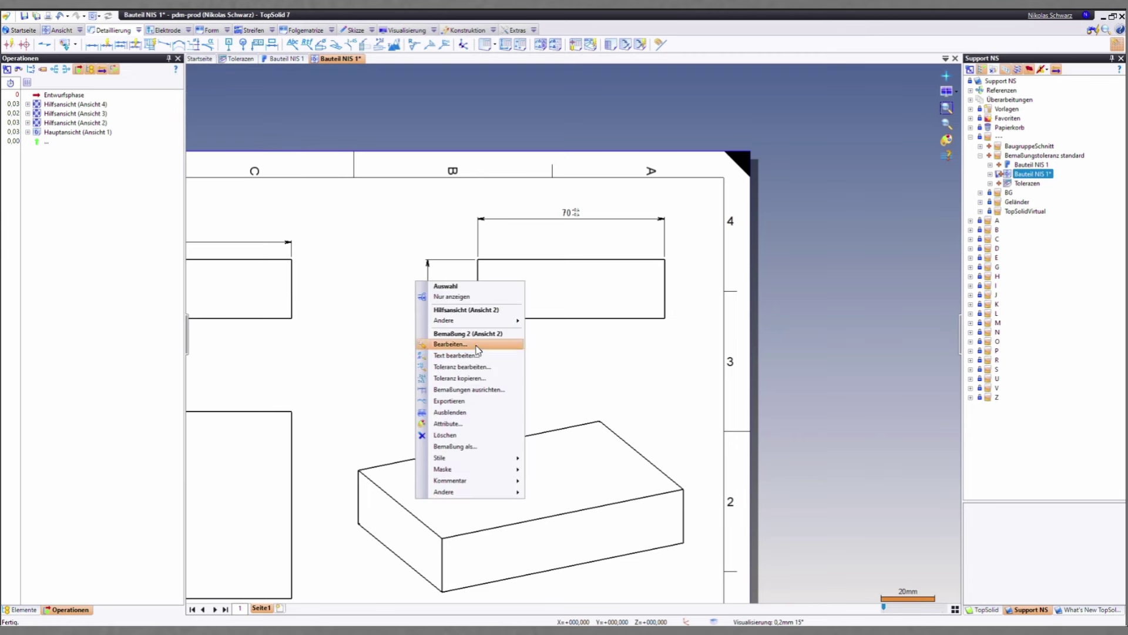
left_click(470, 366)
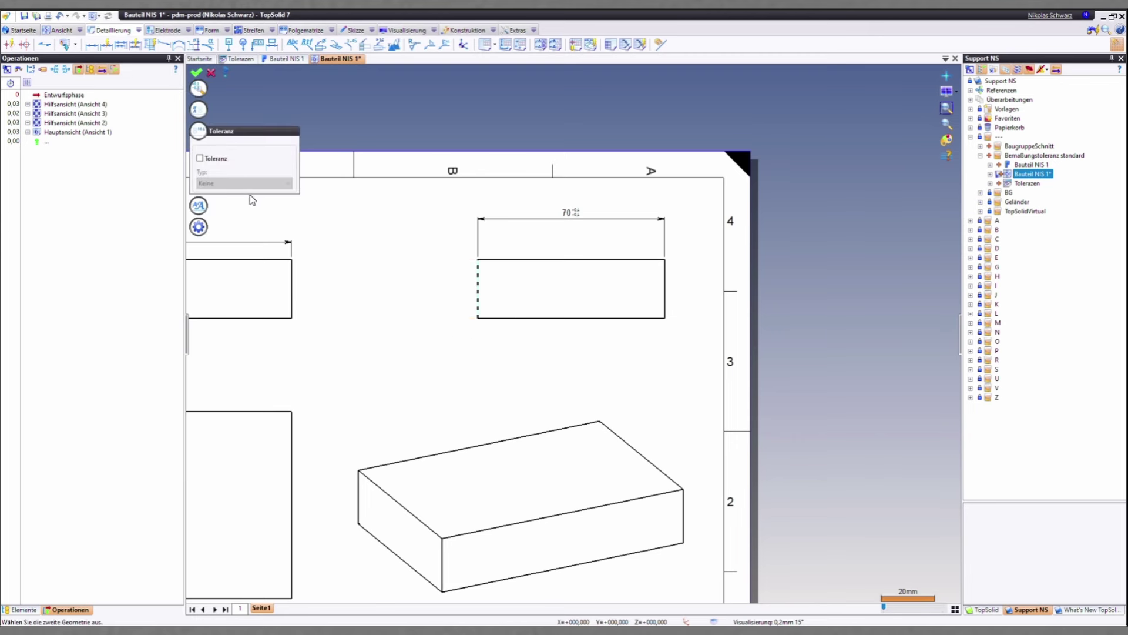
left_click(213, 159)
left_click(252, 183)
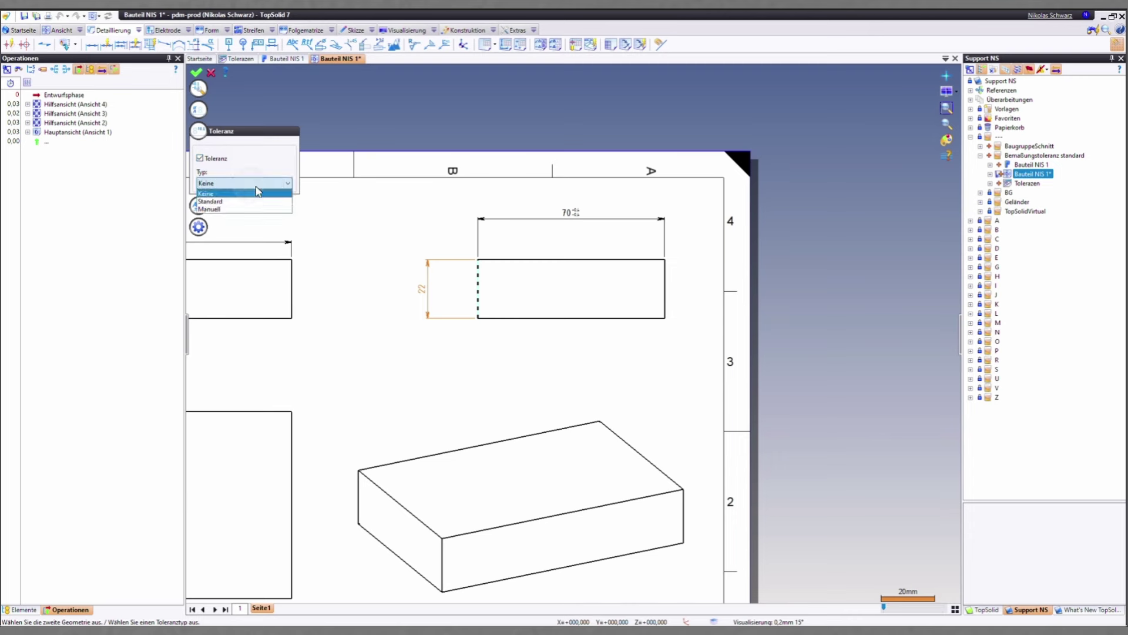
left_click(253, 202)
left_click(259, 207)
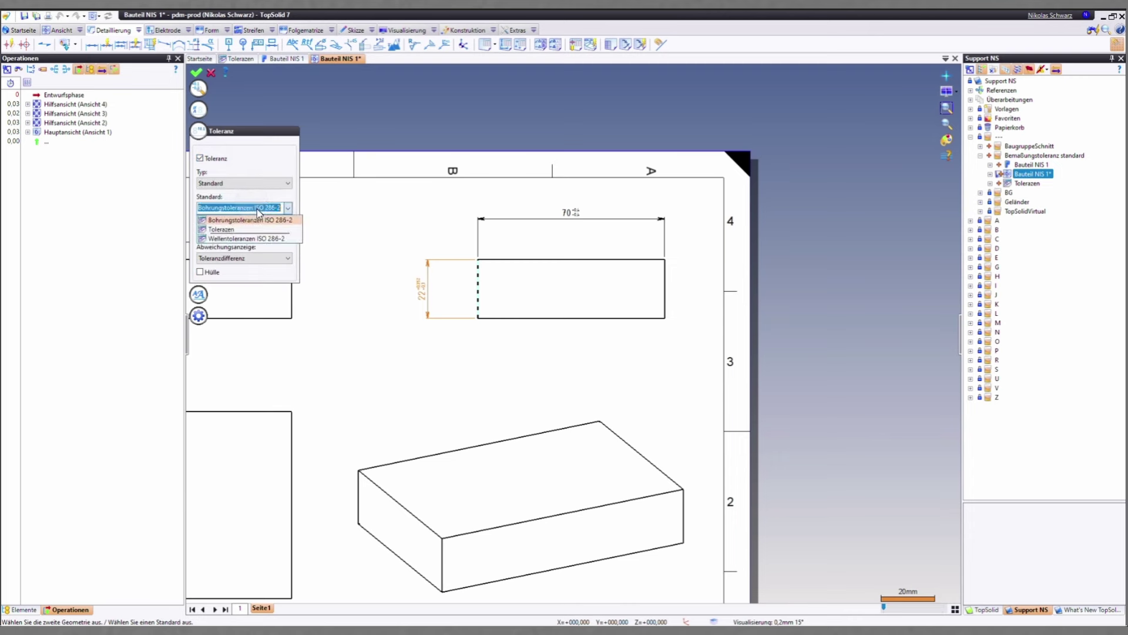
left_click(258, 230)
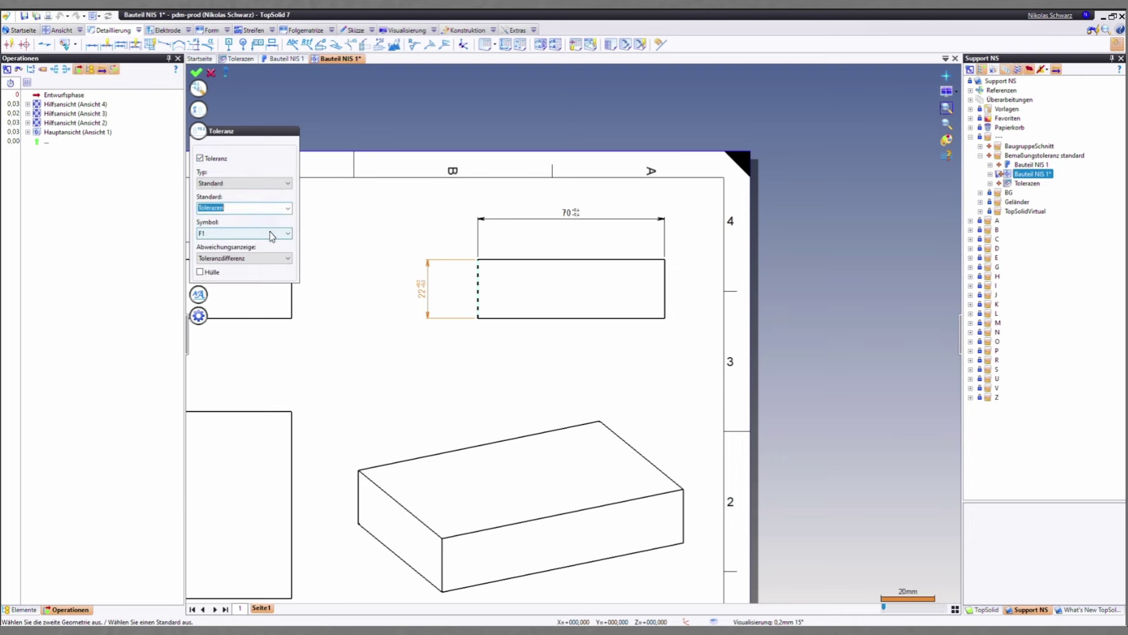
left_click(205, 71)
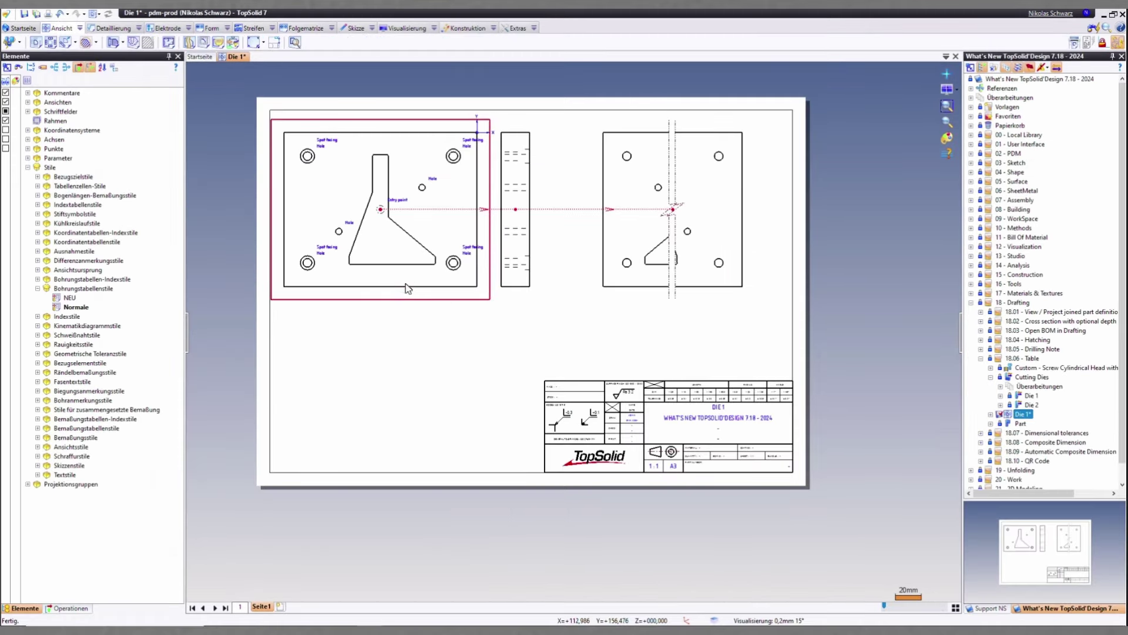
Create a hole table for View 1 of the Die 1 drawing, with the table in a new document from the blank template Leere Vorlage
right_click(403, 282)
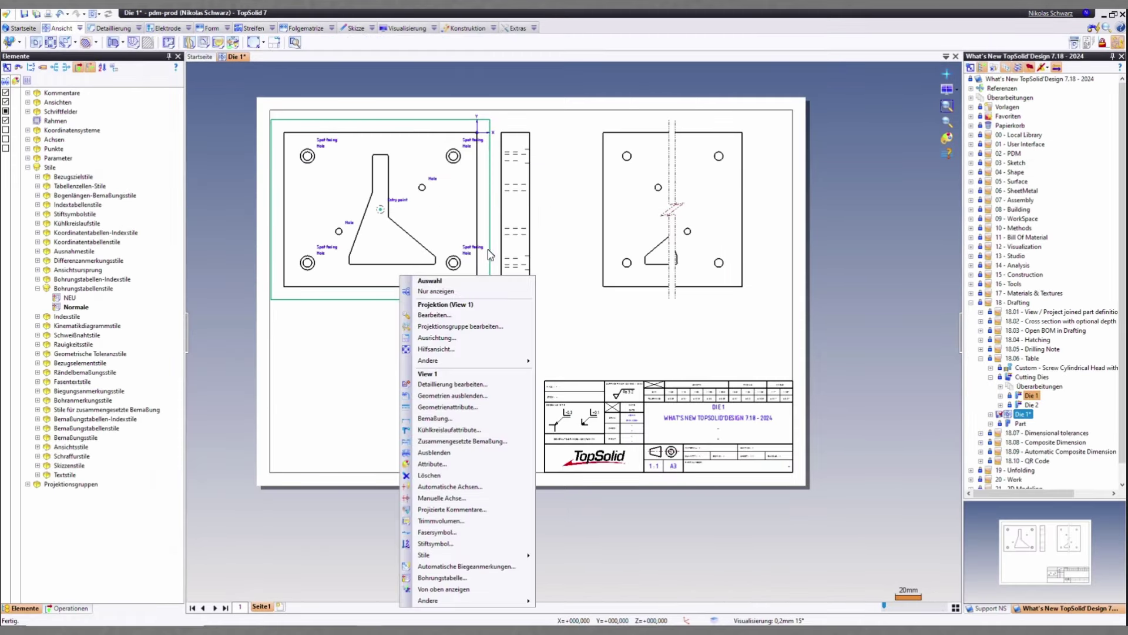
left_click(449, 578)
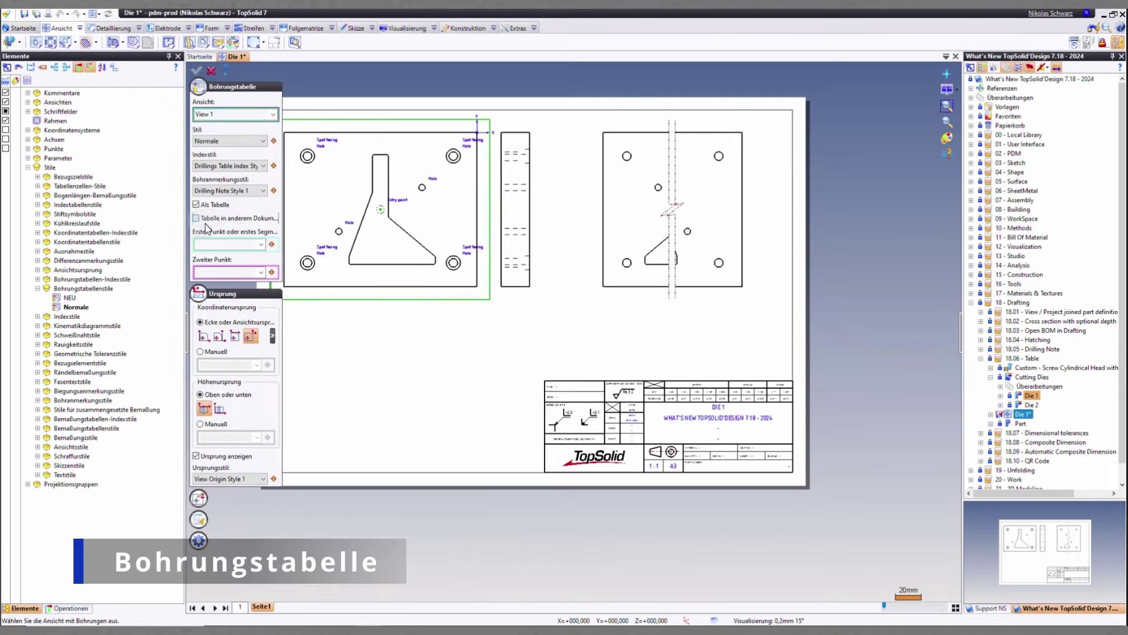
left_click(205, 219)
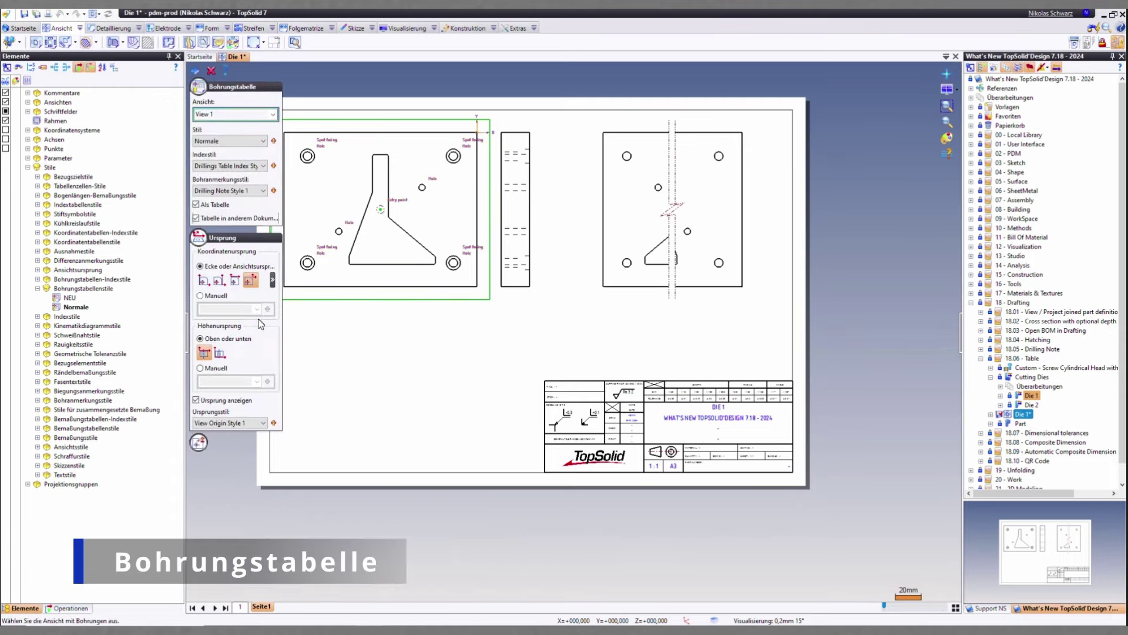
left_click(197, 70)
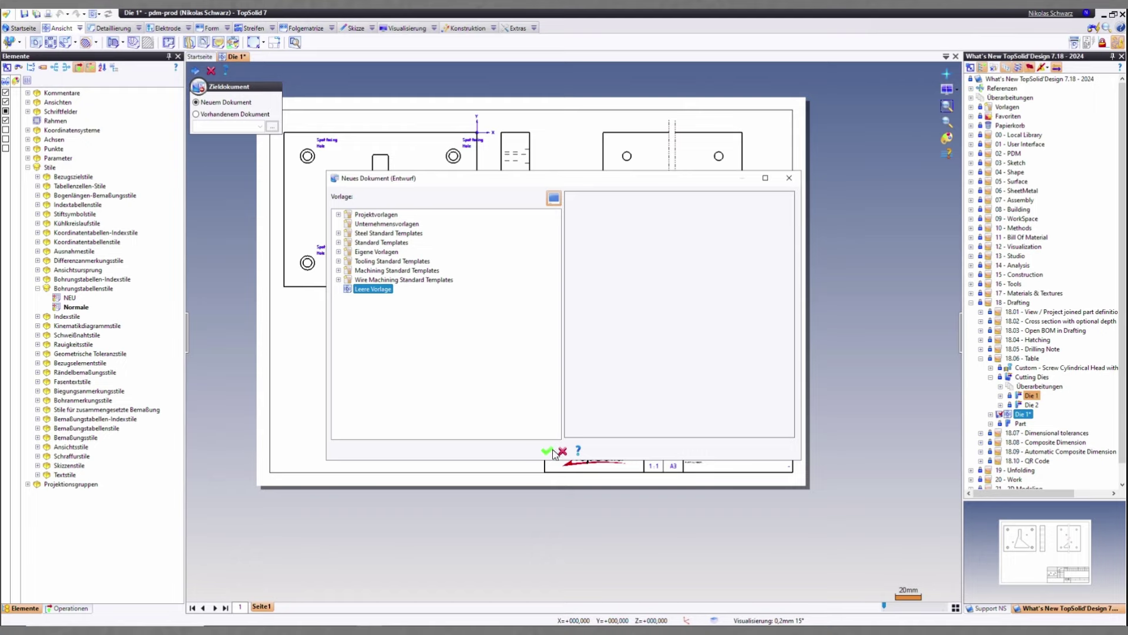
left_click(547, 451)
left_click(568, 341)
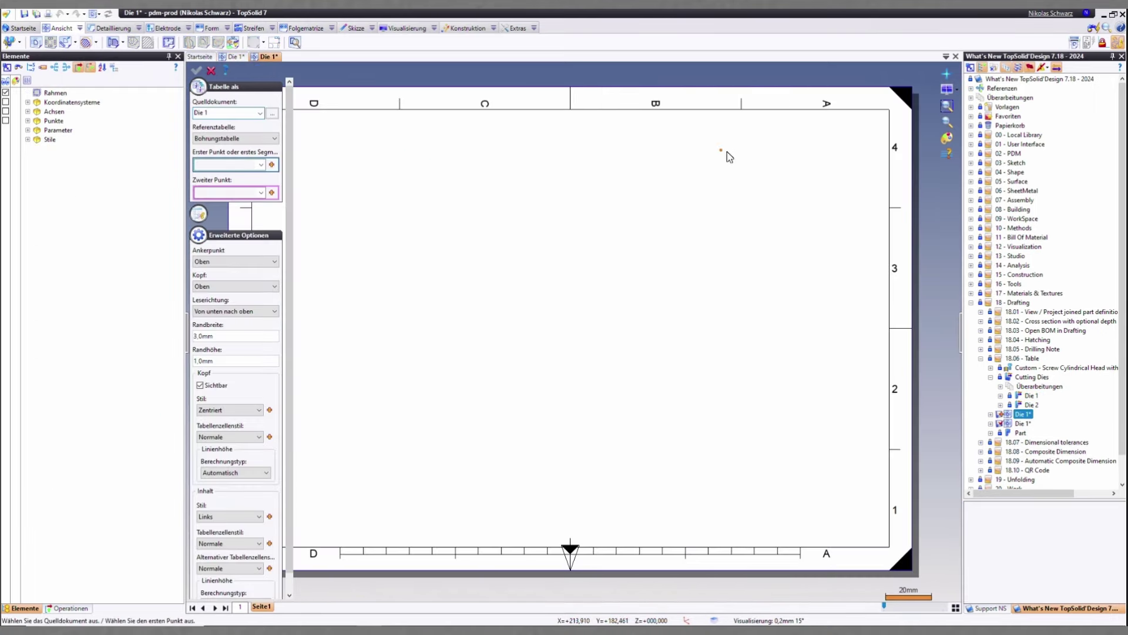
Place the hole table in the upper part of the new sheet by its two corner points
left_click(740, 163)
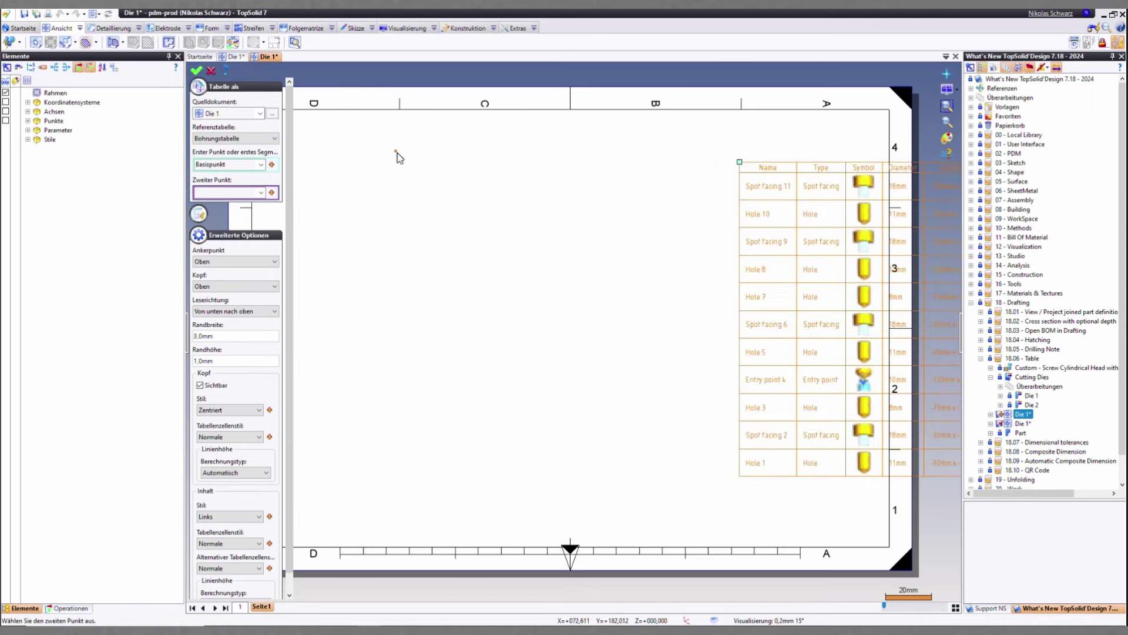
left_click(400, 155)
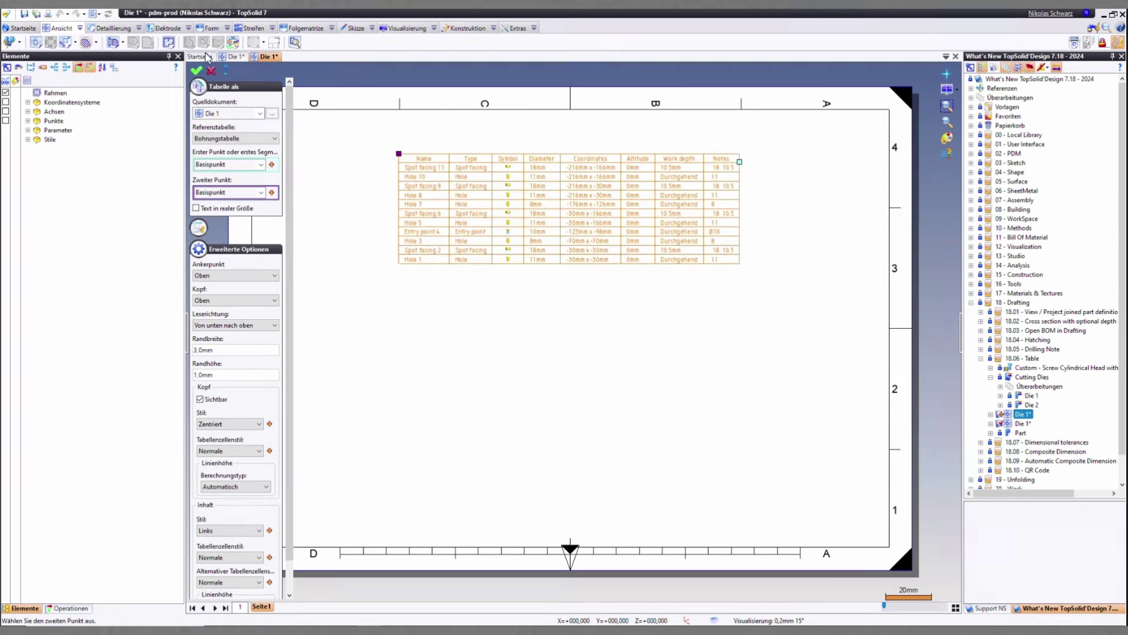
left_click(196, 70)
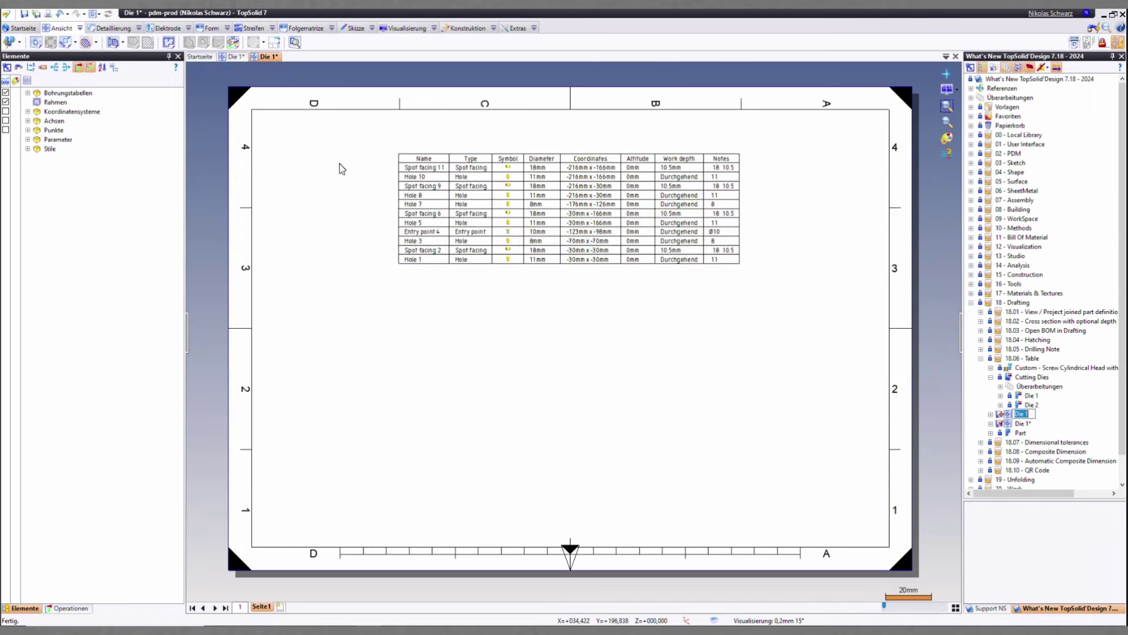
Edit the hole table style NEU in the original Die 1 drawing and set its grouping to Nach Gruppierungskriterium
left_click(234, 58)
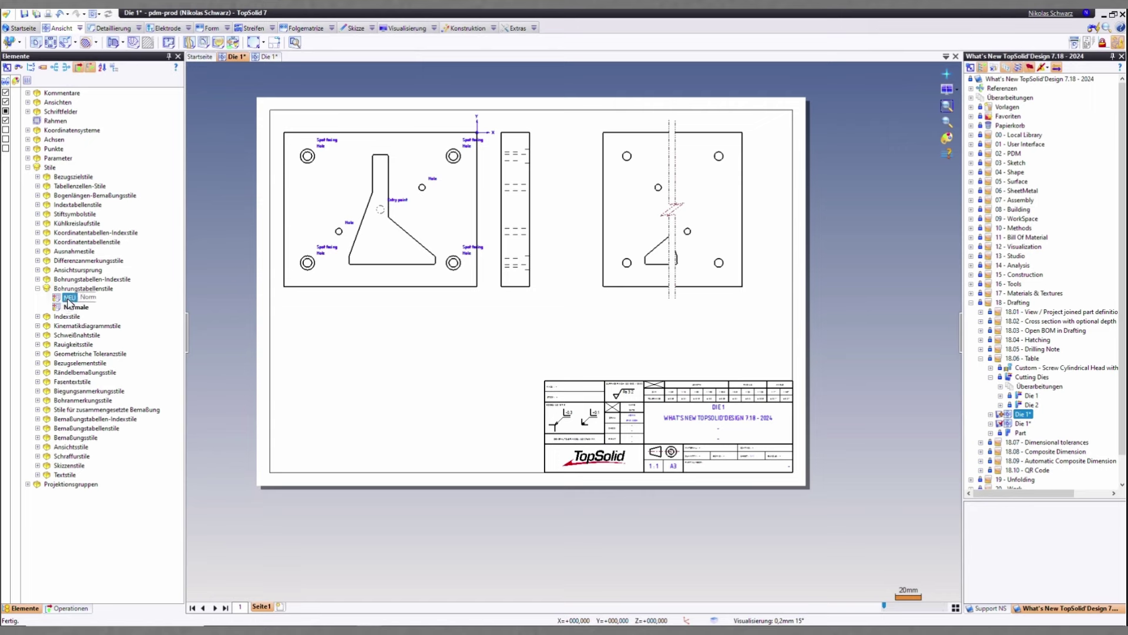
right_click(69, 300)
left_click(118, 324)
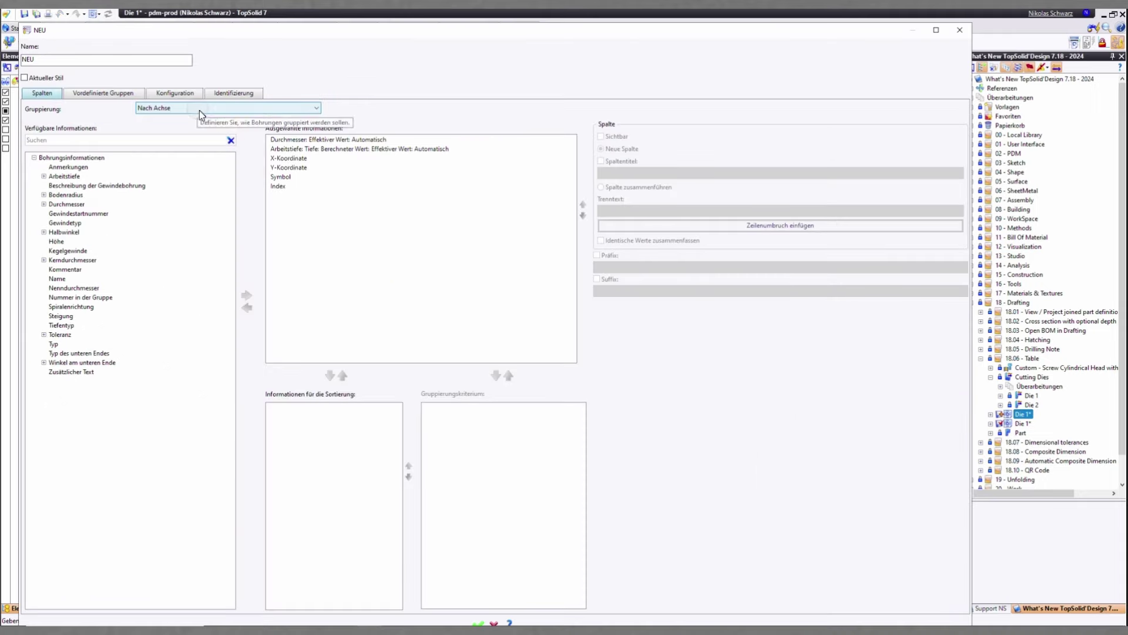
left_click(199, 109)
left_click(191, 126)
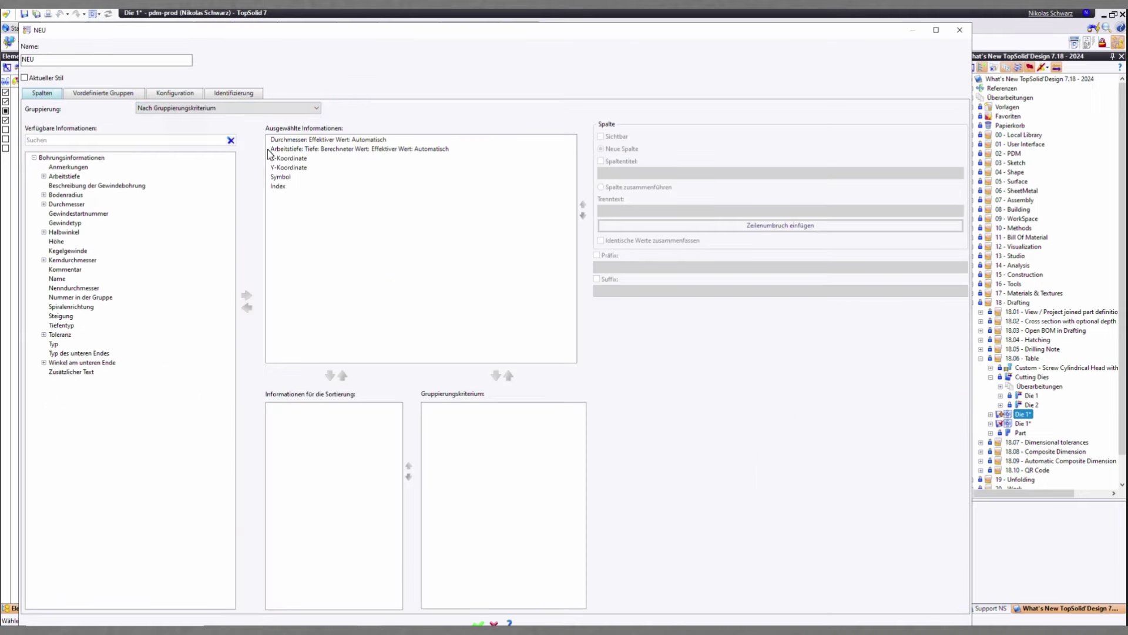
Add the effective diameter (Durchmesser) and the working depth (Arbeitstiefe) as grouping criteria of the style NEU
left_click(327, 141)
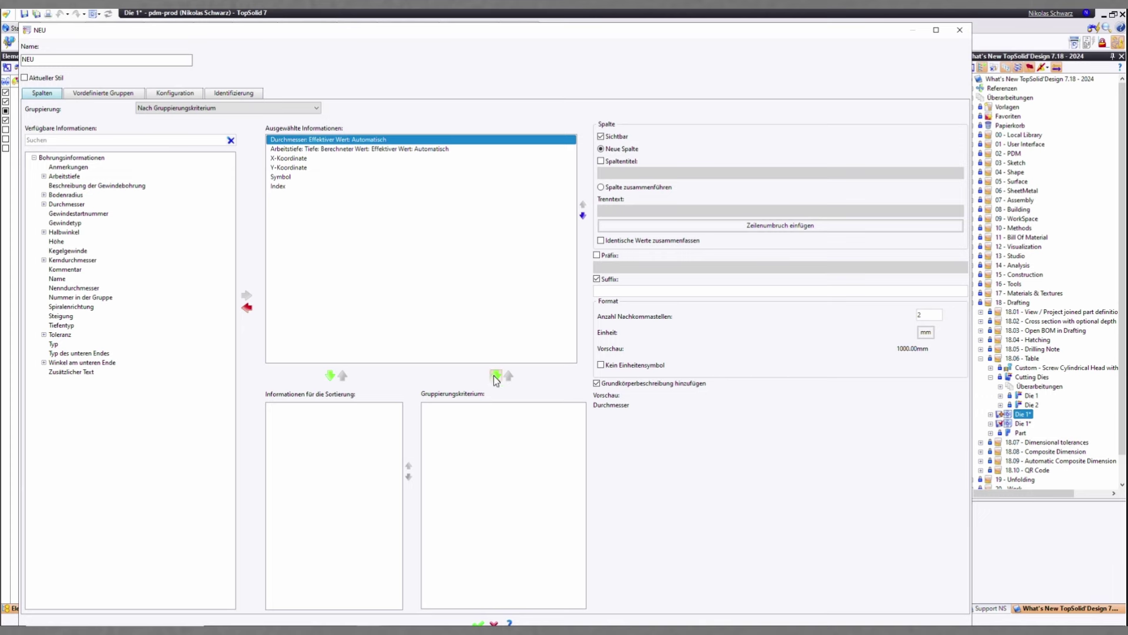
left_click(496, 375)
left_click(324, 151)
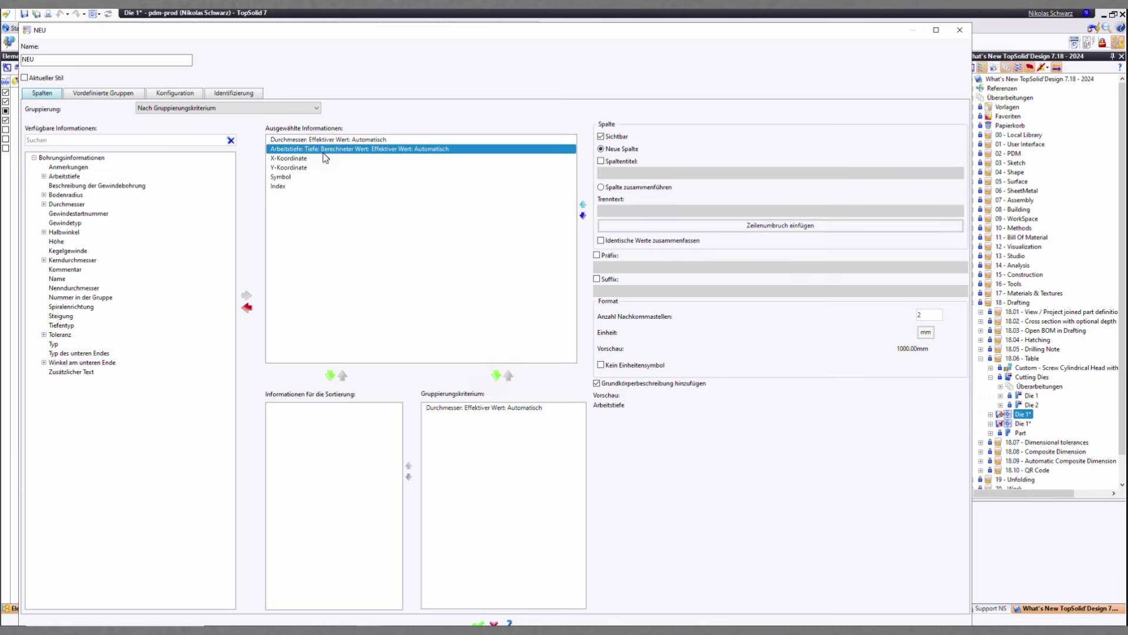
left_click(496, 376)
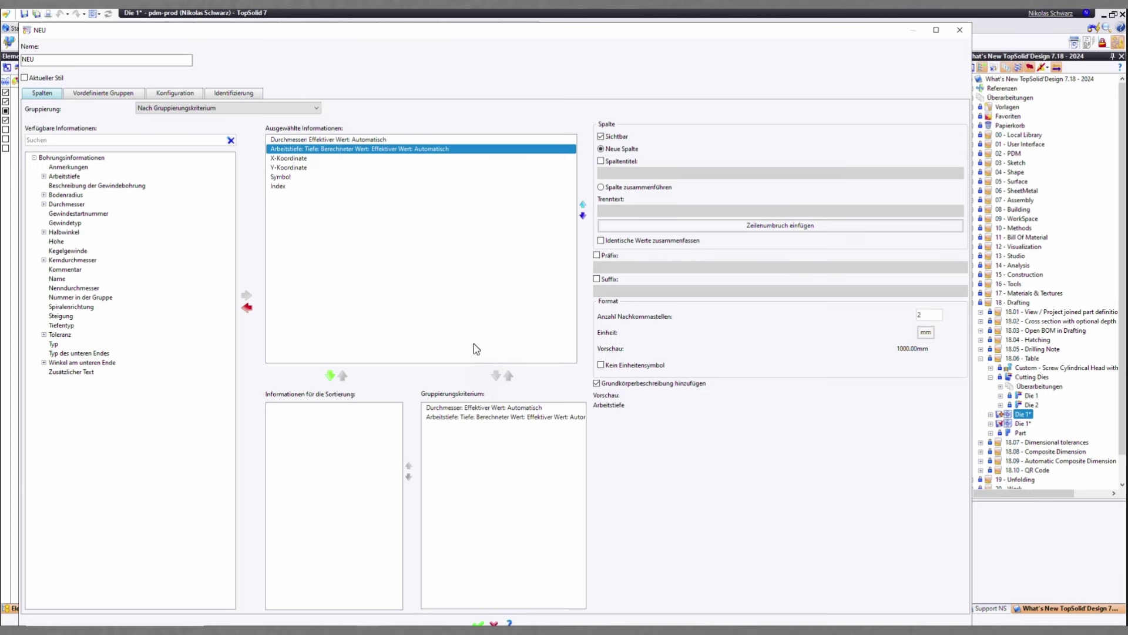
Accept the changes to the hole table style NEU, apply the style, and switch to the Die 1 document containing the hole table
left_click(479, 622)
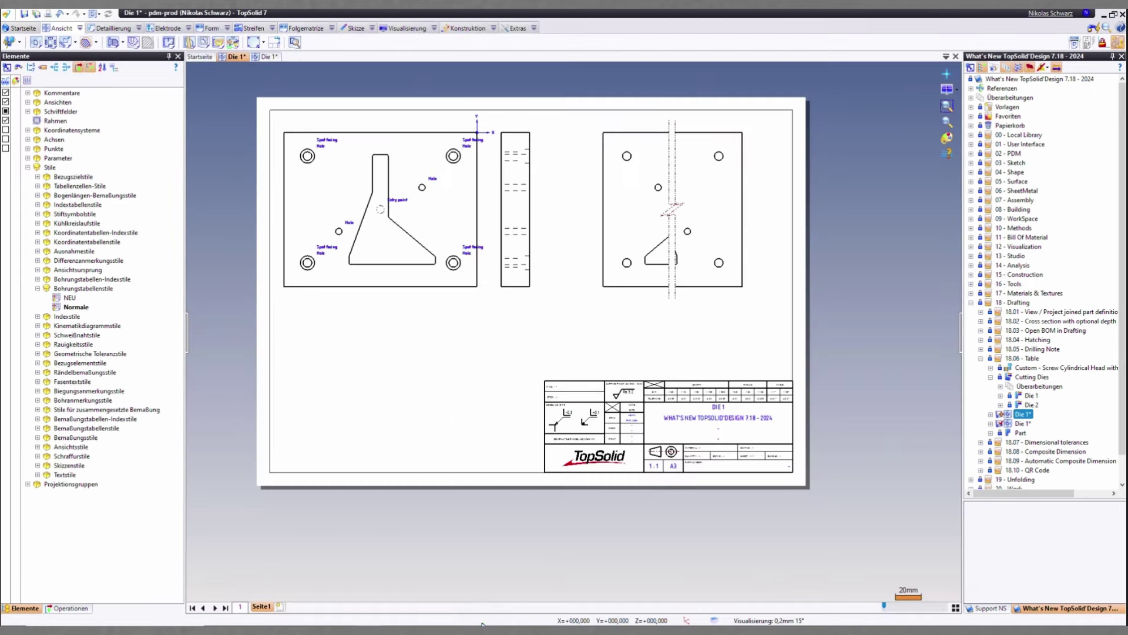
right_click(82, 298)
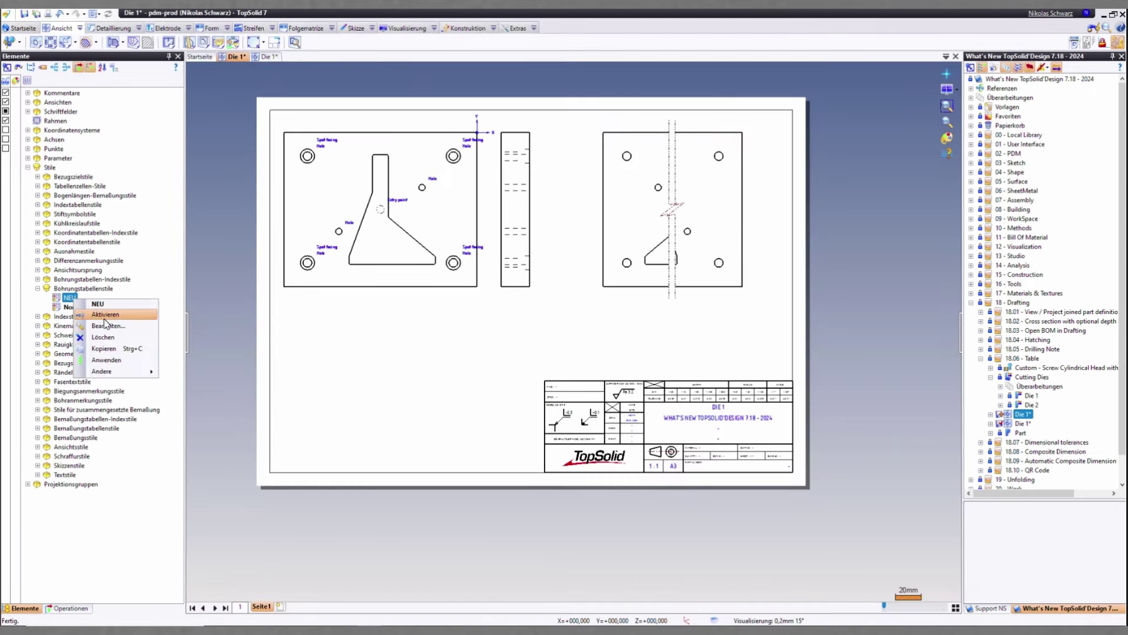
left_click(105, 360)
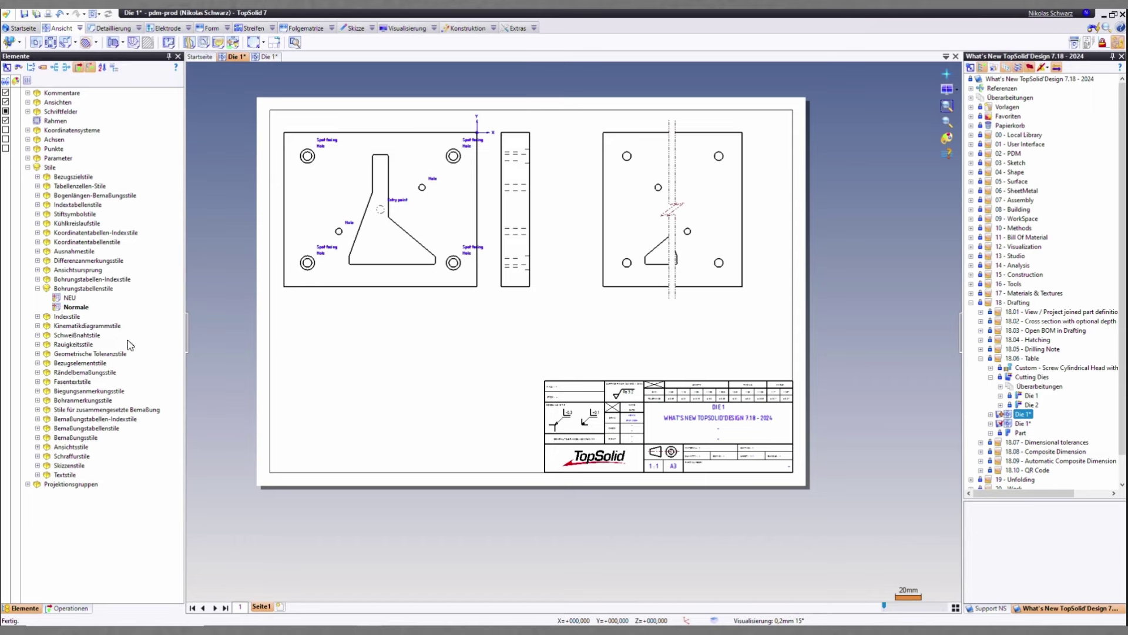
left_click(270, 57)
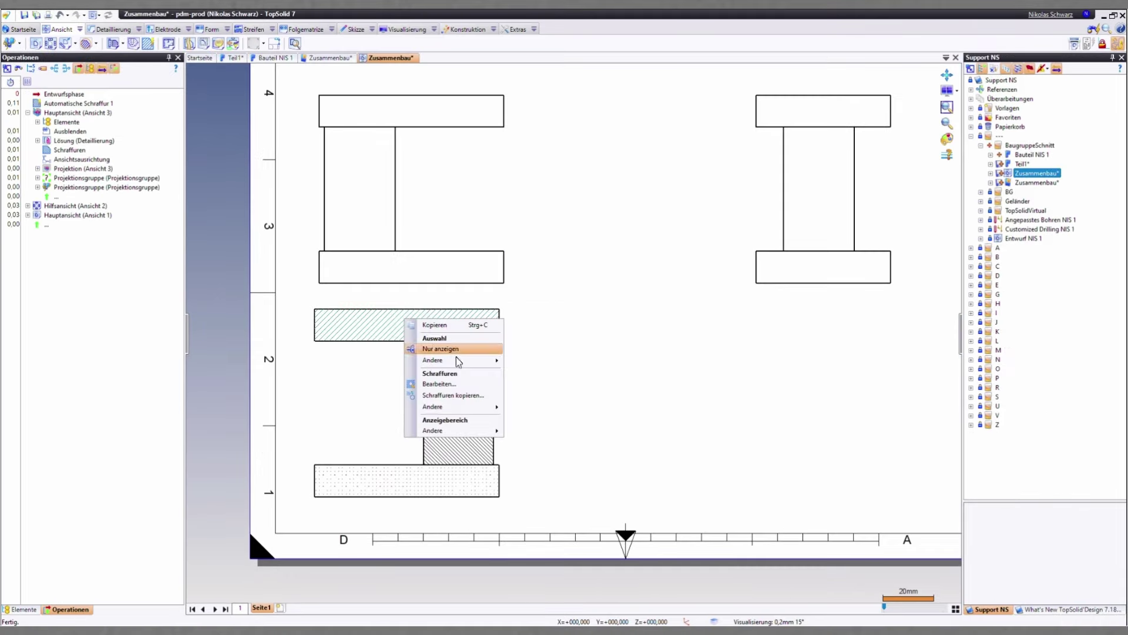
Change the hatching of the upper plate in the Zusammenbau section view to a bolder diagonal pattern for all instances (Alle Exemplare)
left_click(476, 388)
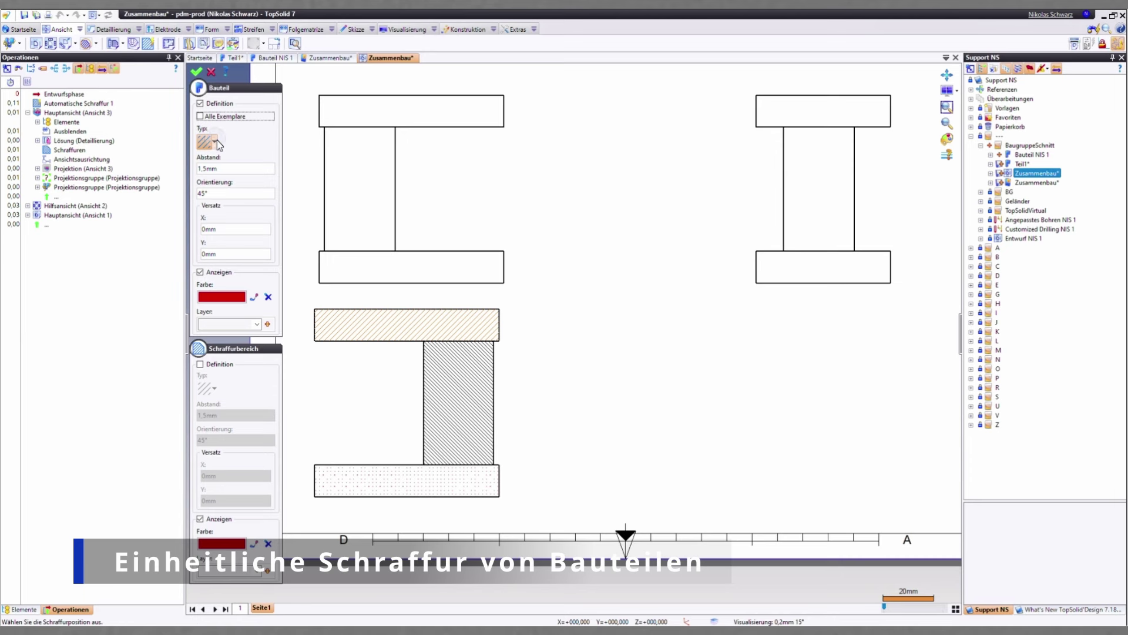
left_click(217, 140)
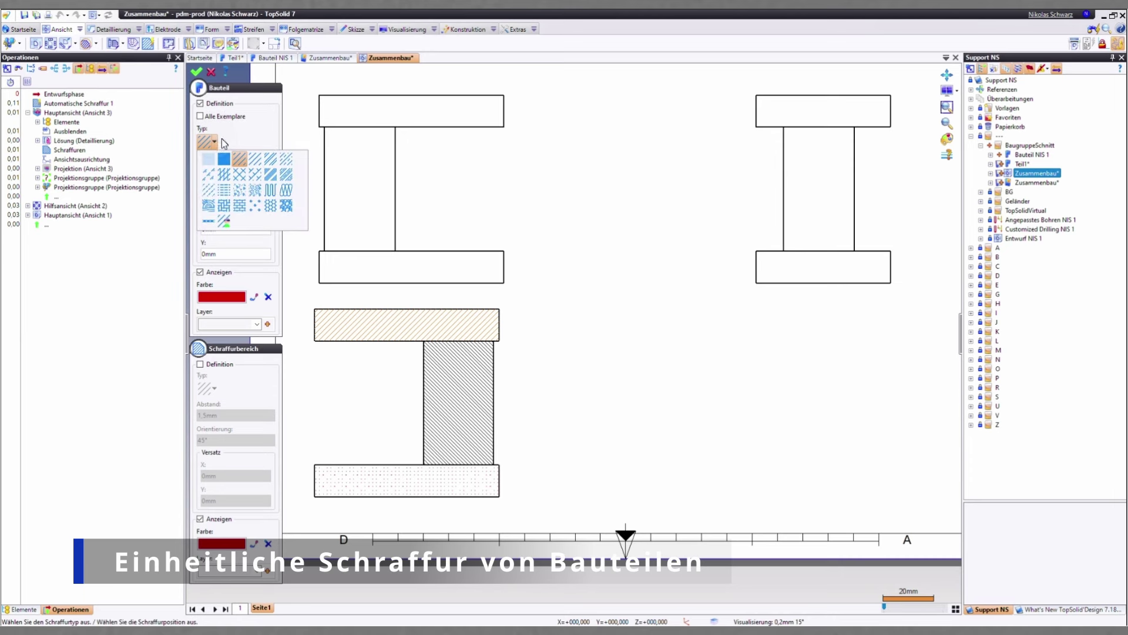
left_click(273, 177)
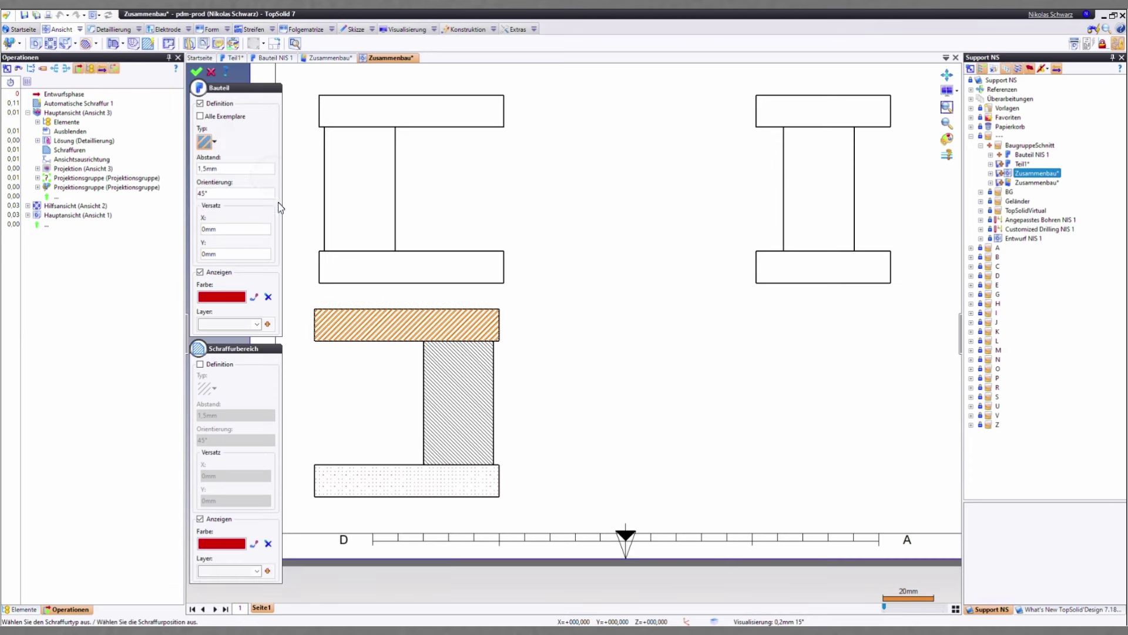
left_click(215, 117)
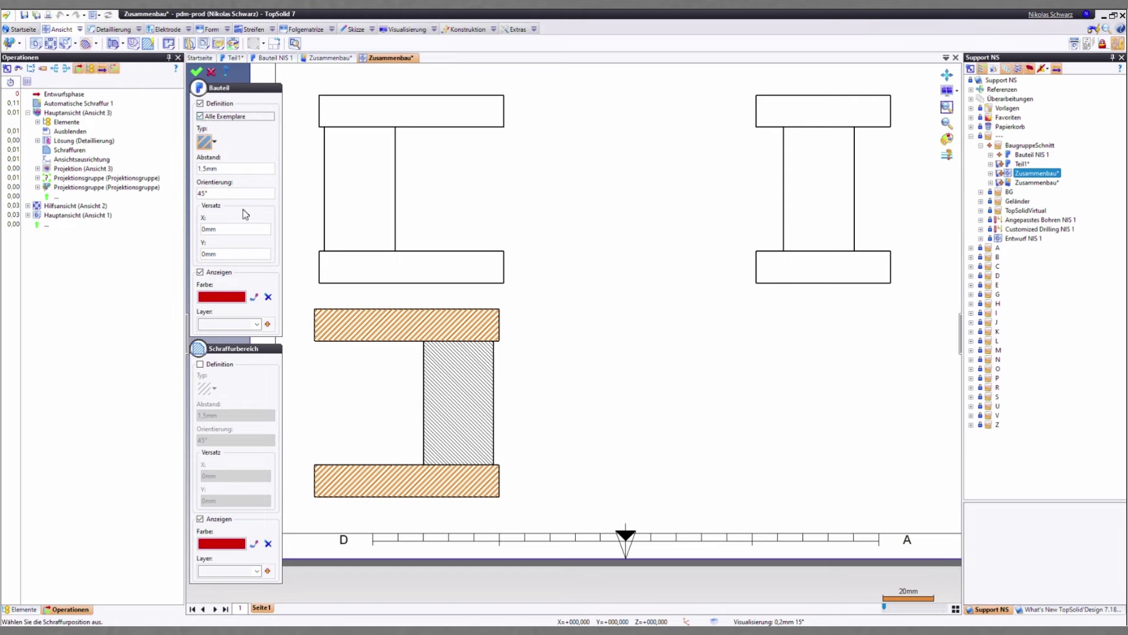
left_click(198, 72)
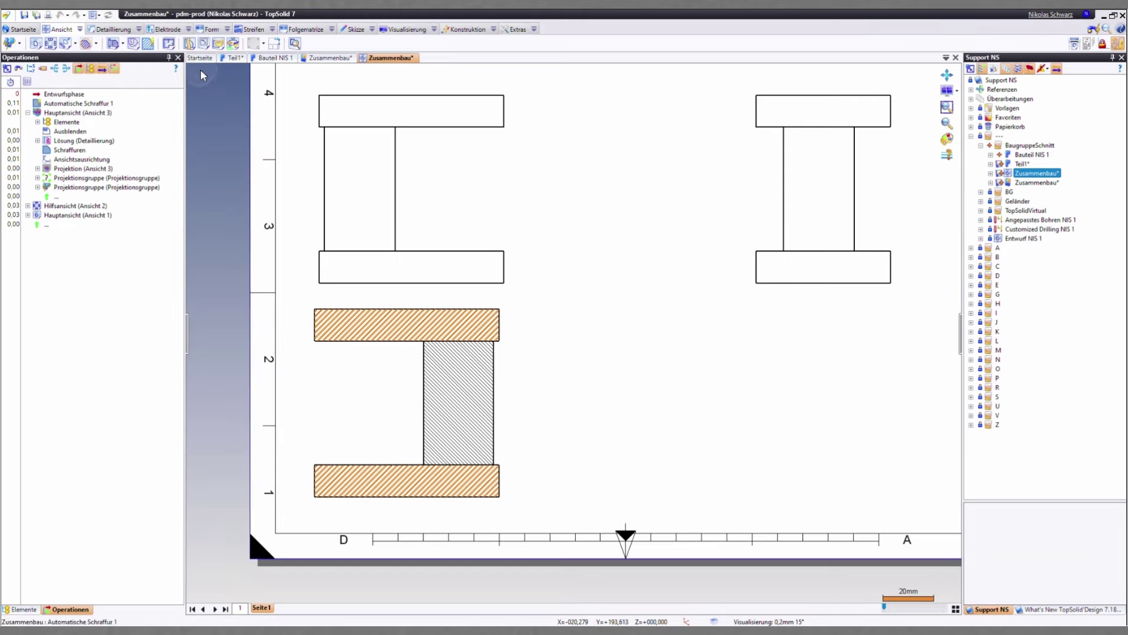